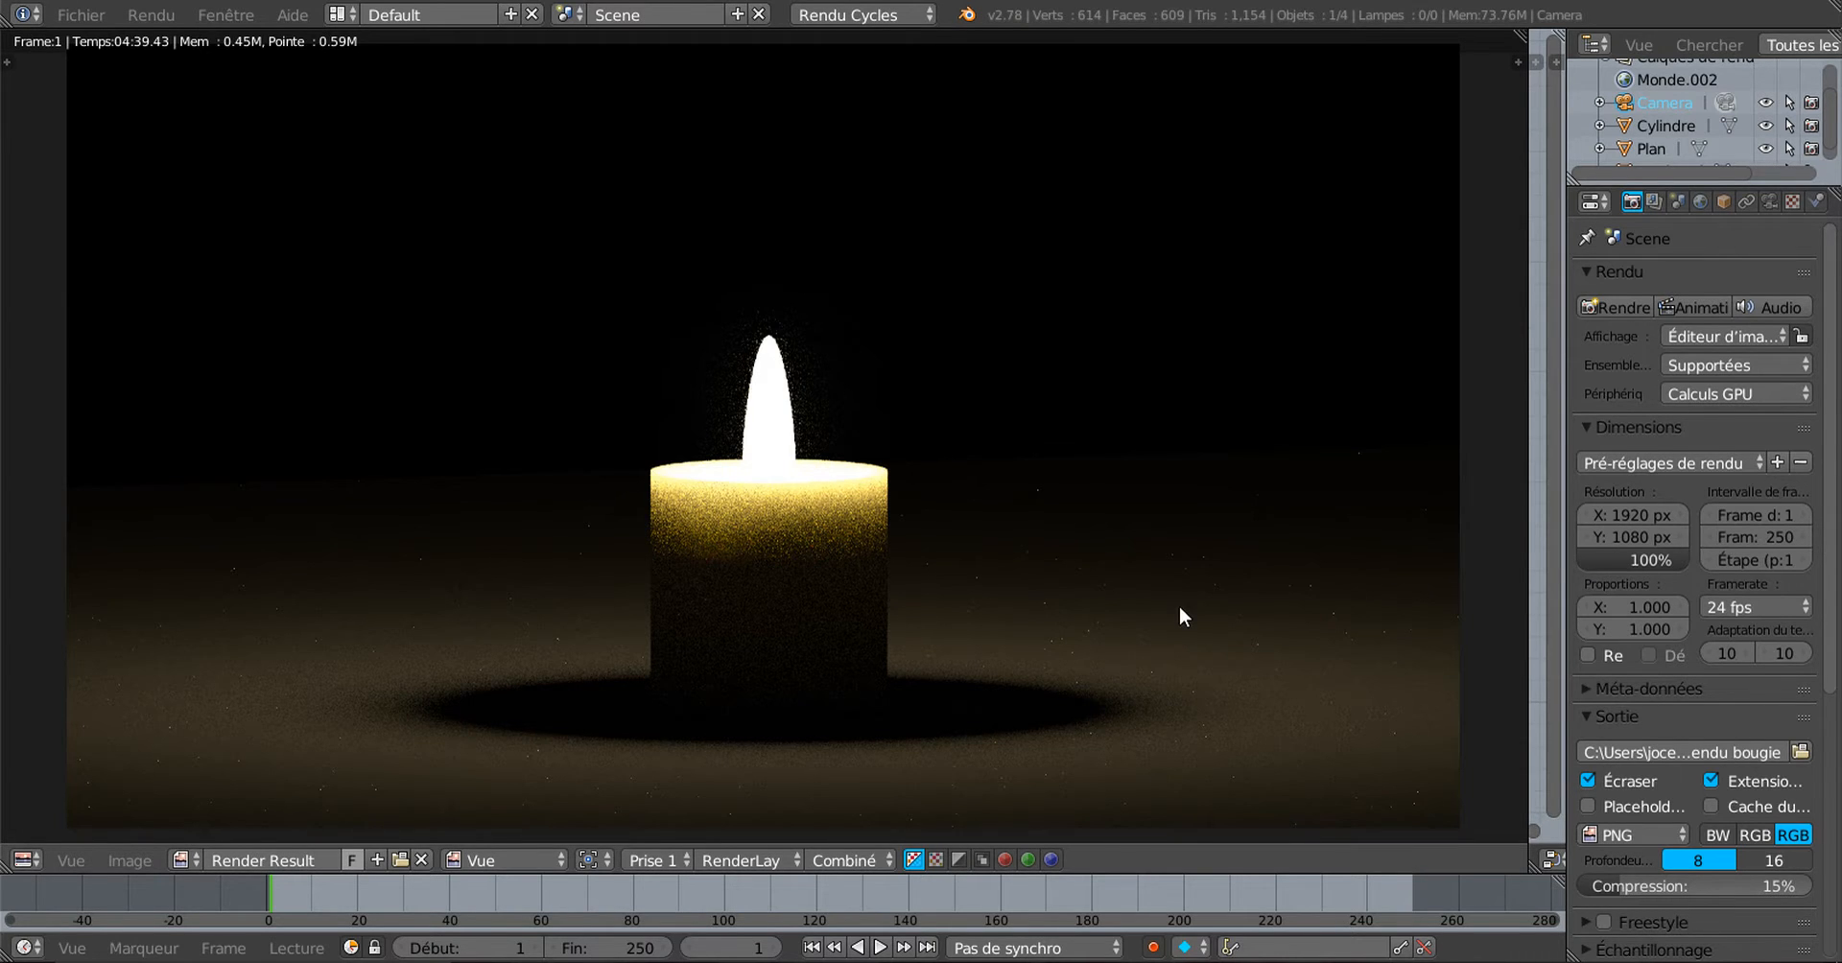
# Step: Examine the finished candle render and the house render in the other Blender window
pyautogui.scroll(-1, 1178, 606)
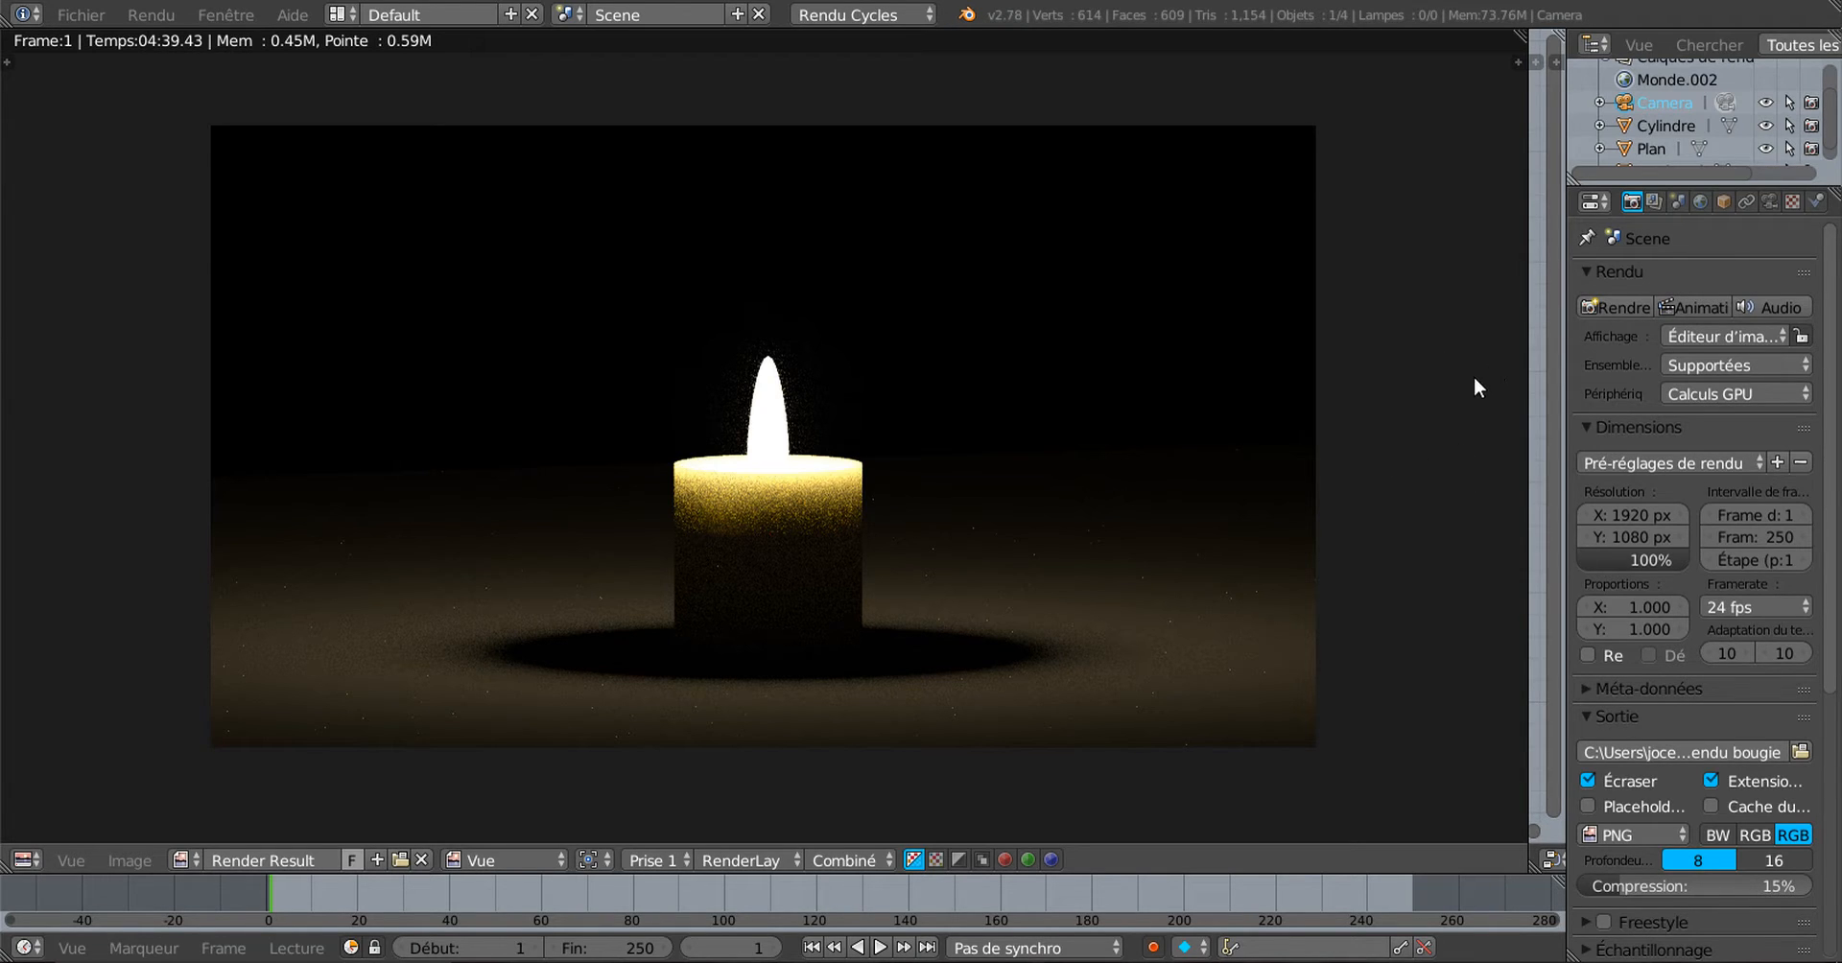
pyautogui.scroll(1, 1409, 392)
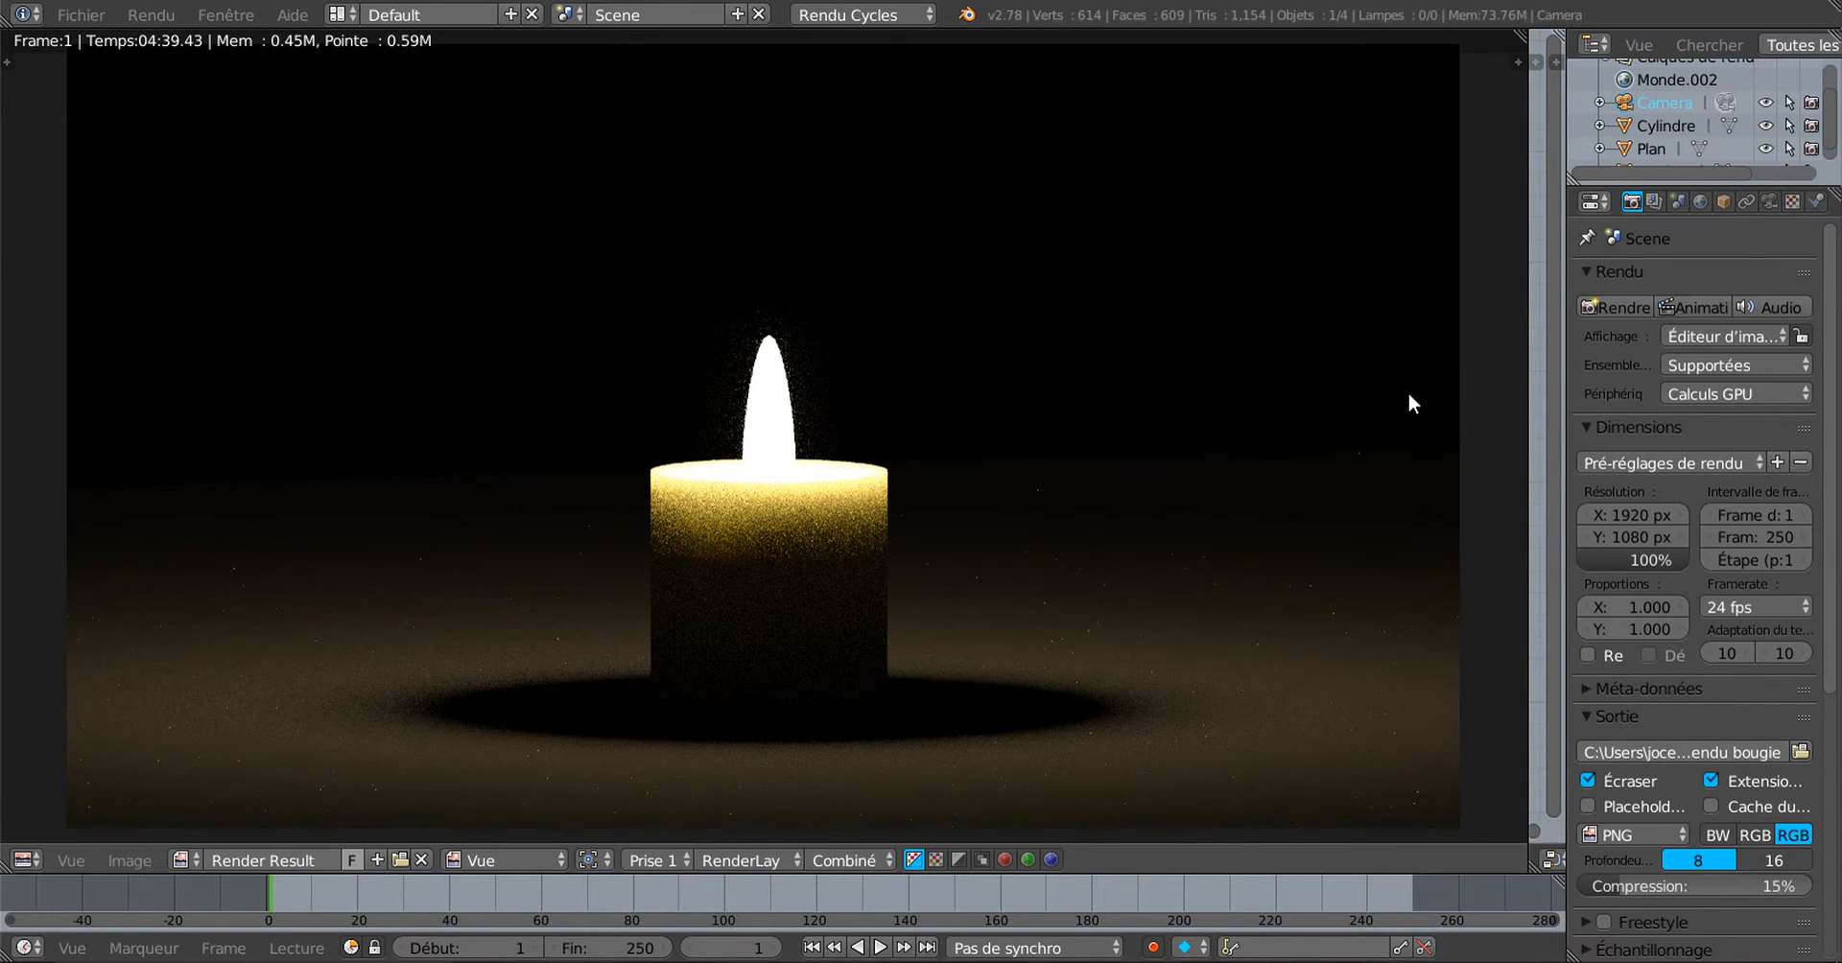
pyautogui.scroll(-1, 1408, 394)
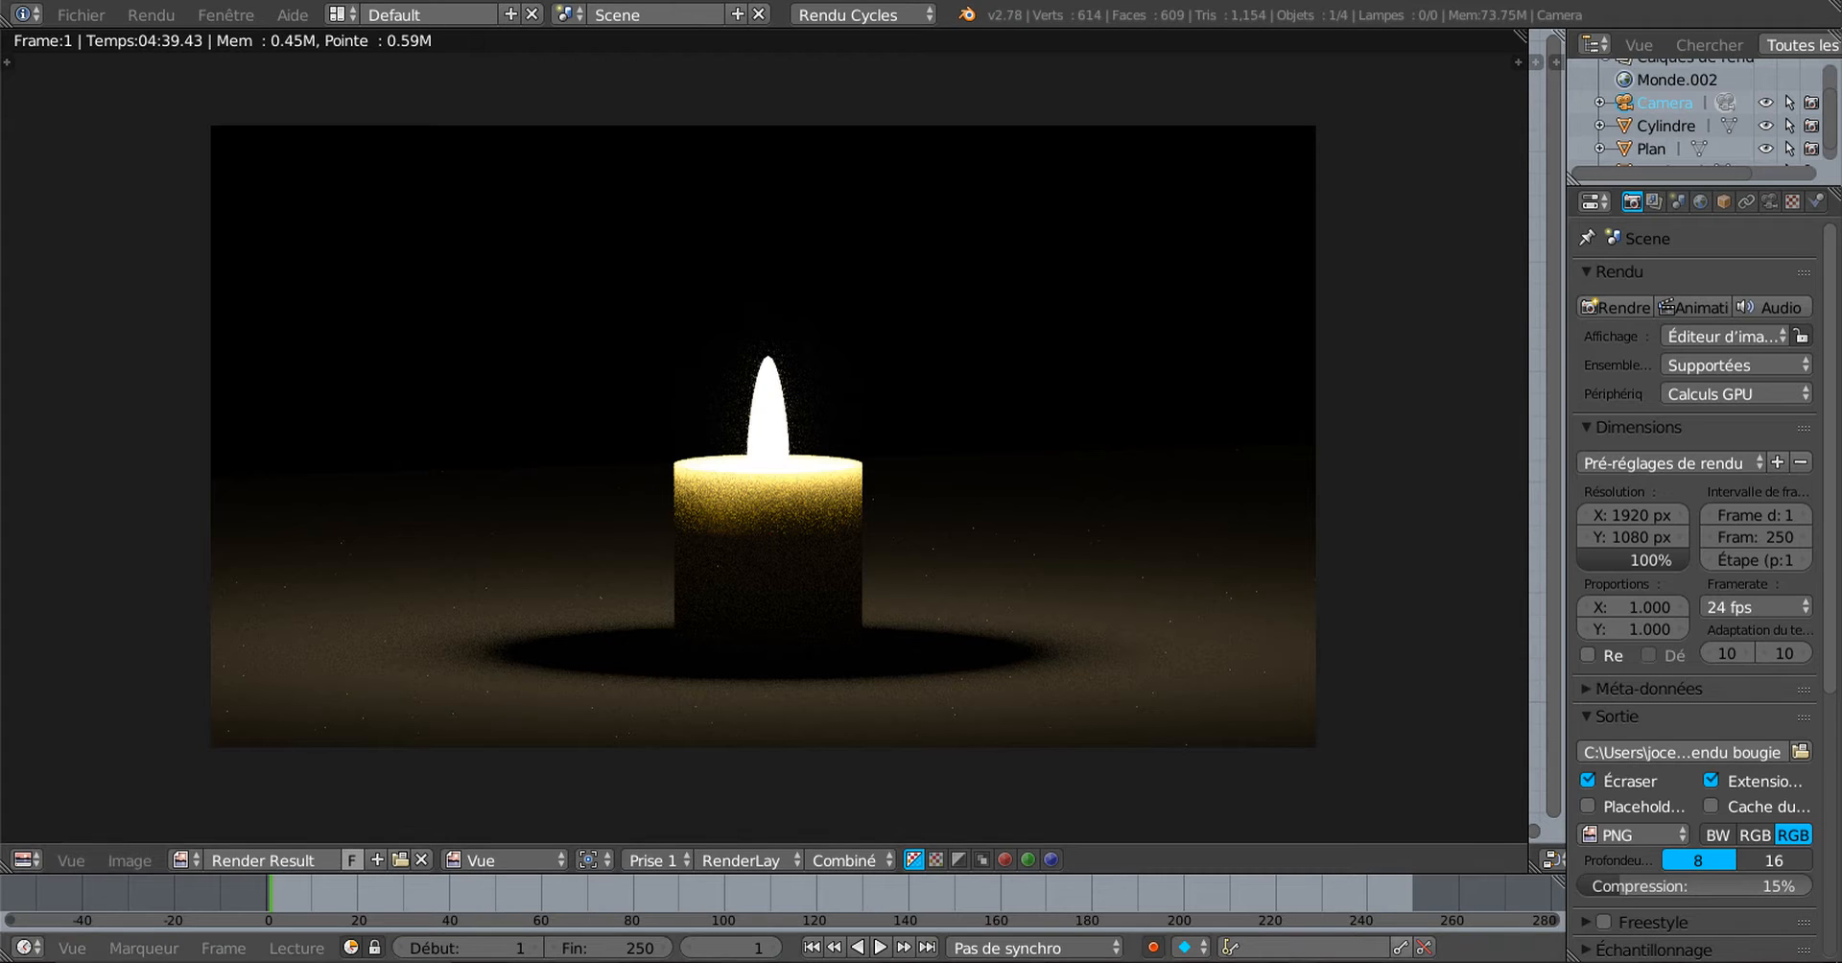
pyautogui.moveTo(1343, 959)
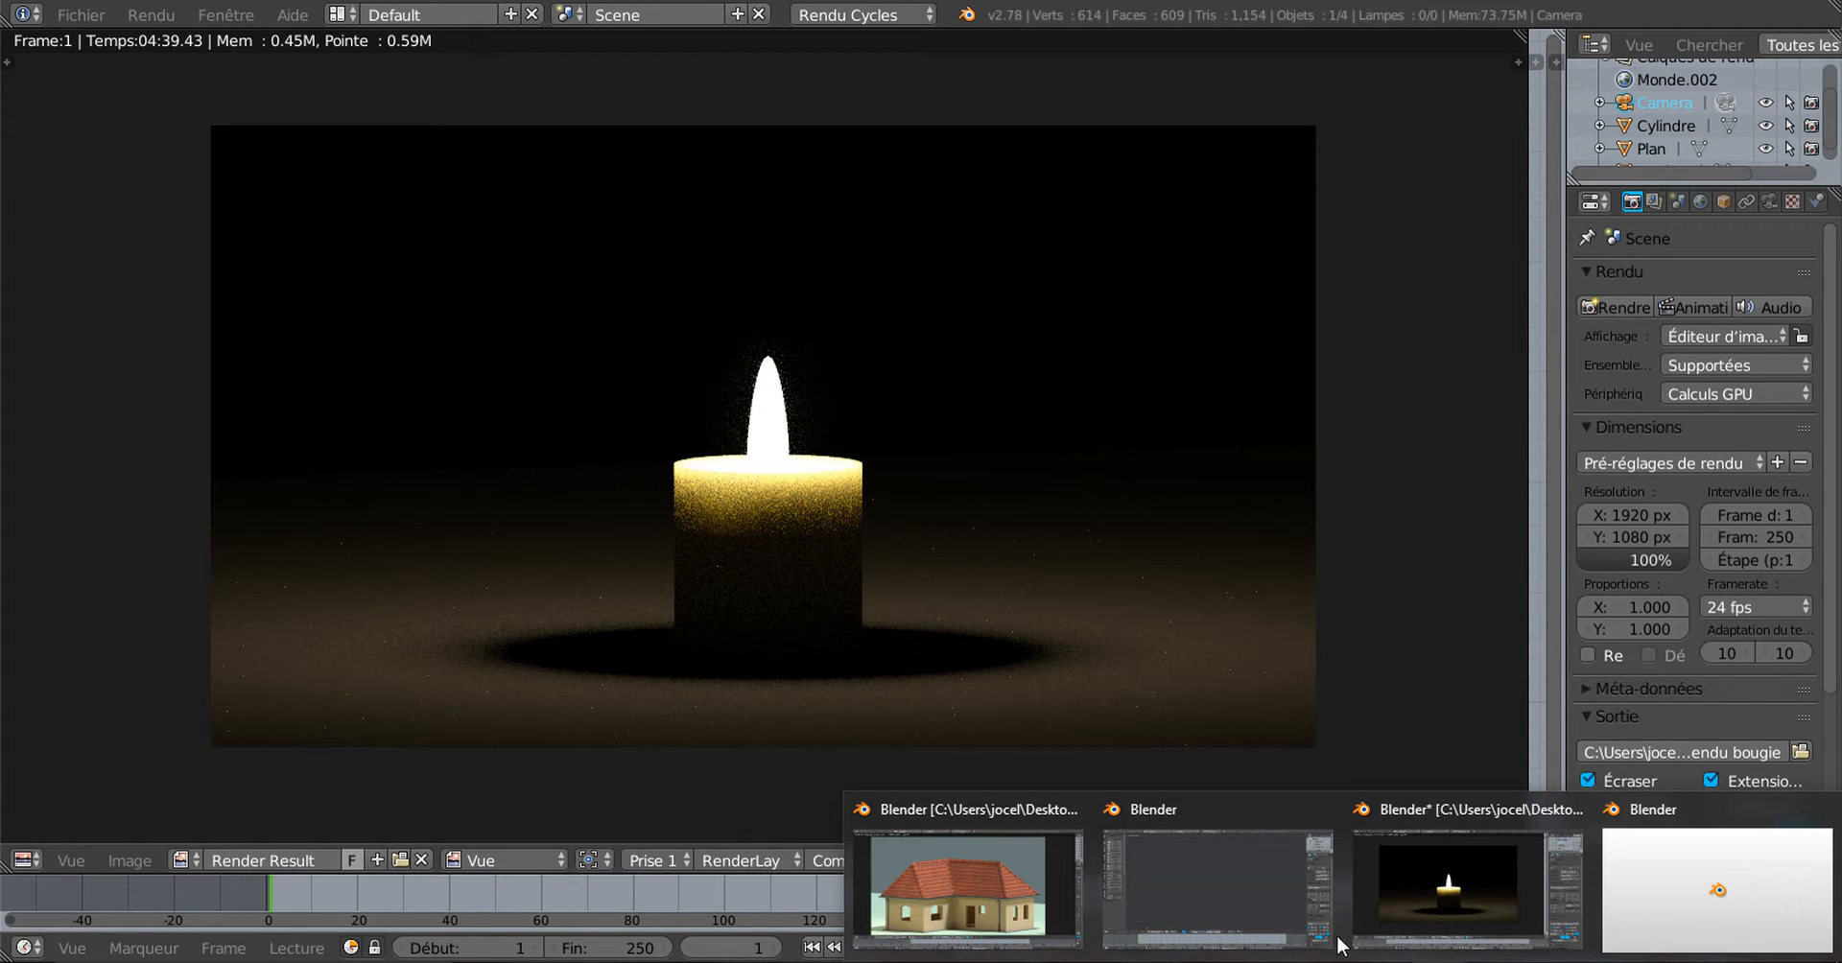
pyautogui.click(960, 873)
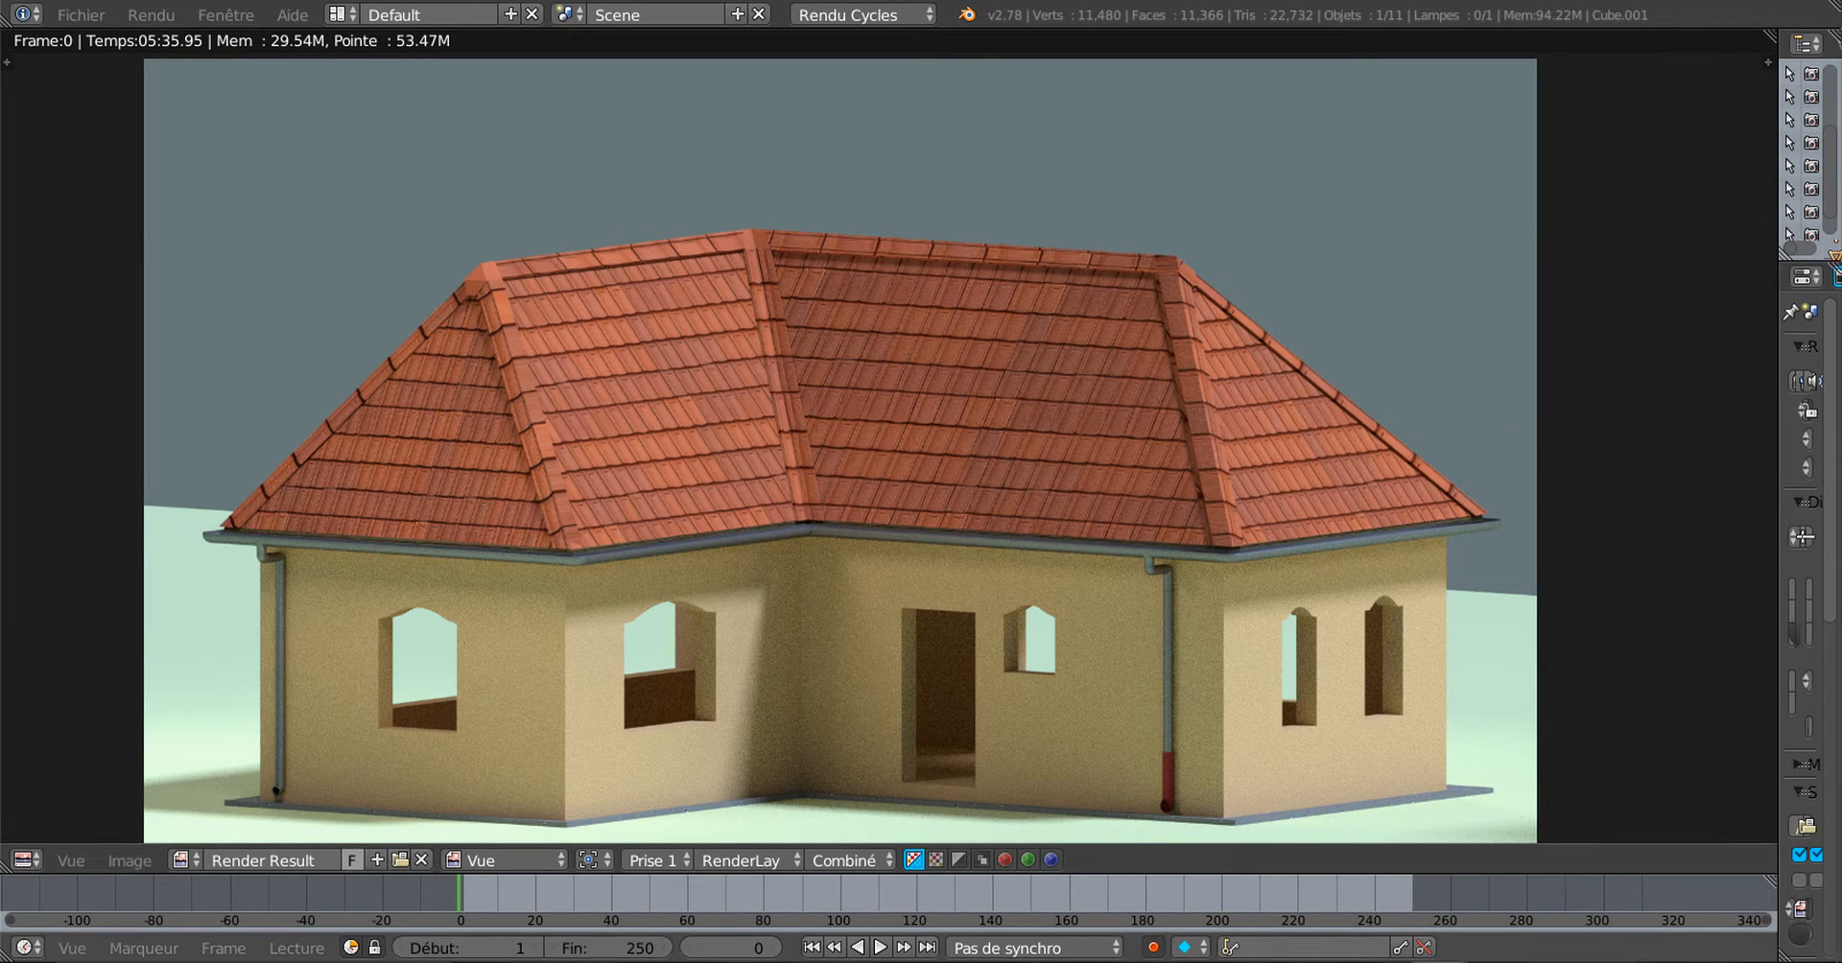
# Step: Switch to the empty Blender scene and add a mesh cylinder at the origin
pyautogui.moveTo(1343, 961)
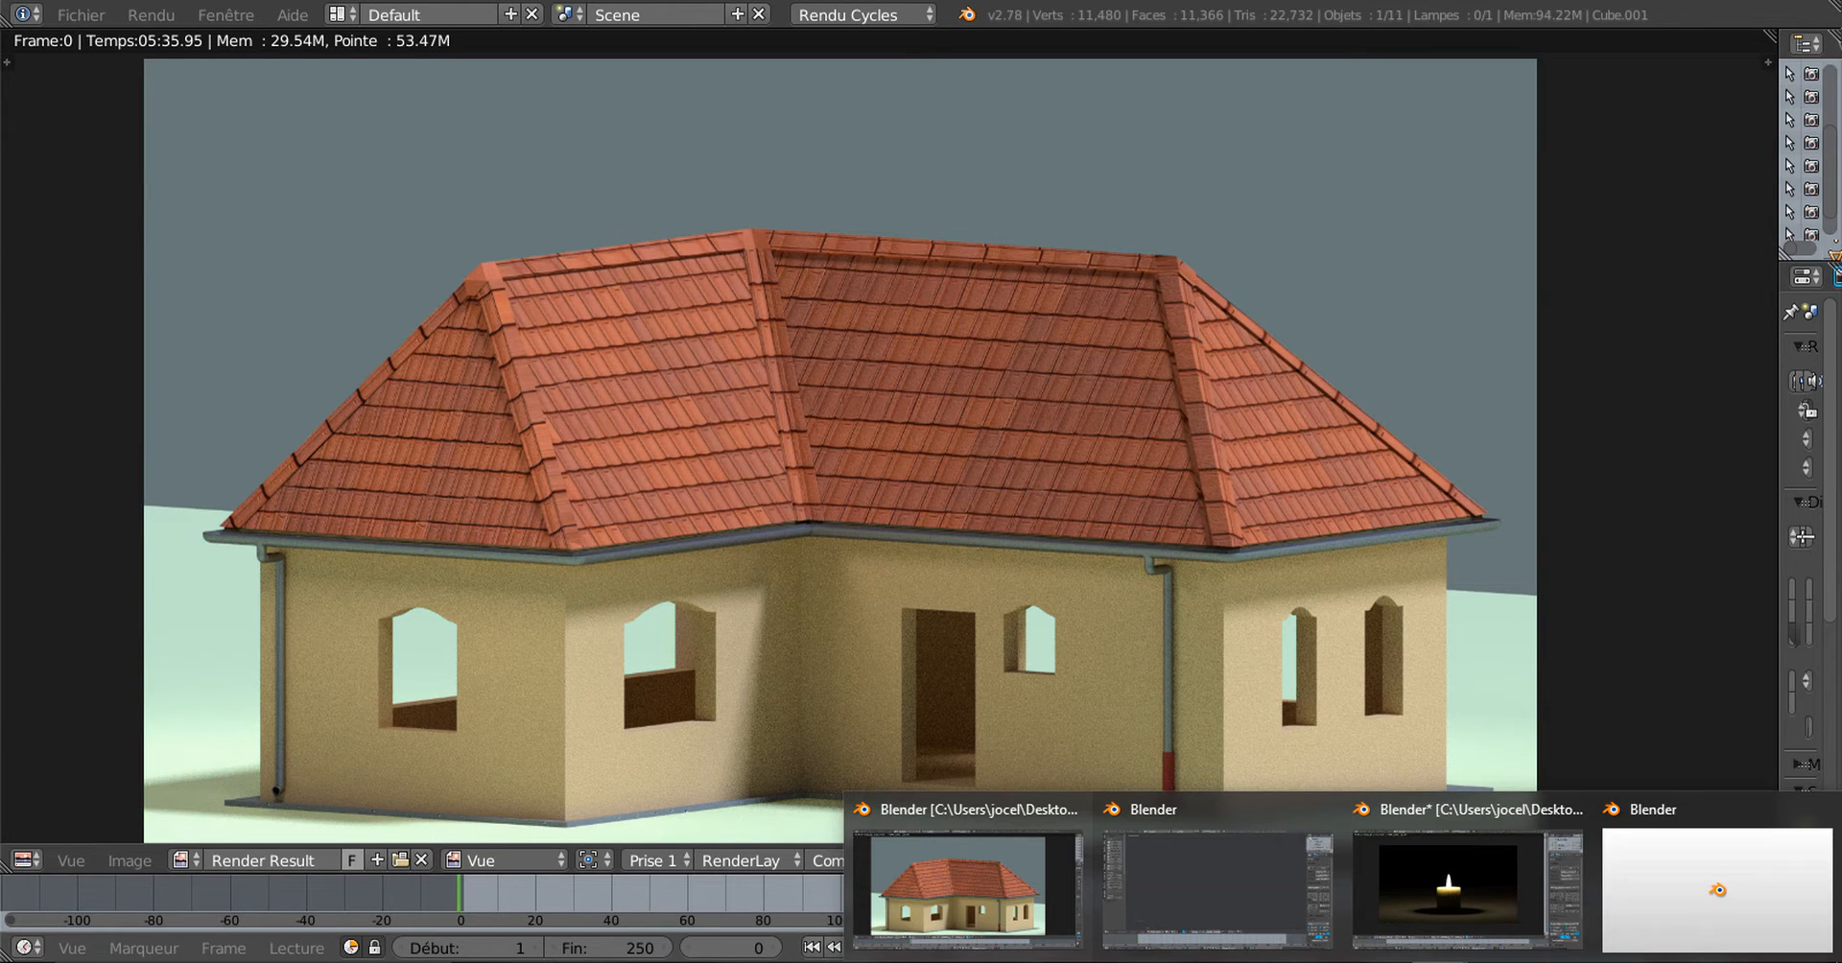
pyautogui.click(1216, 888)
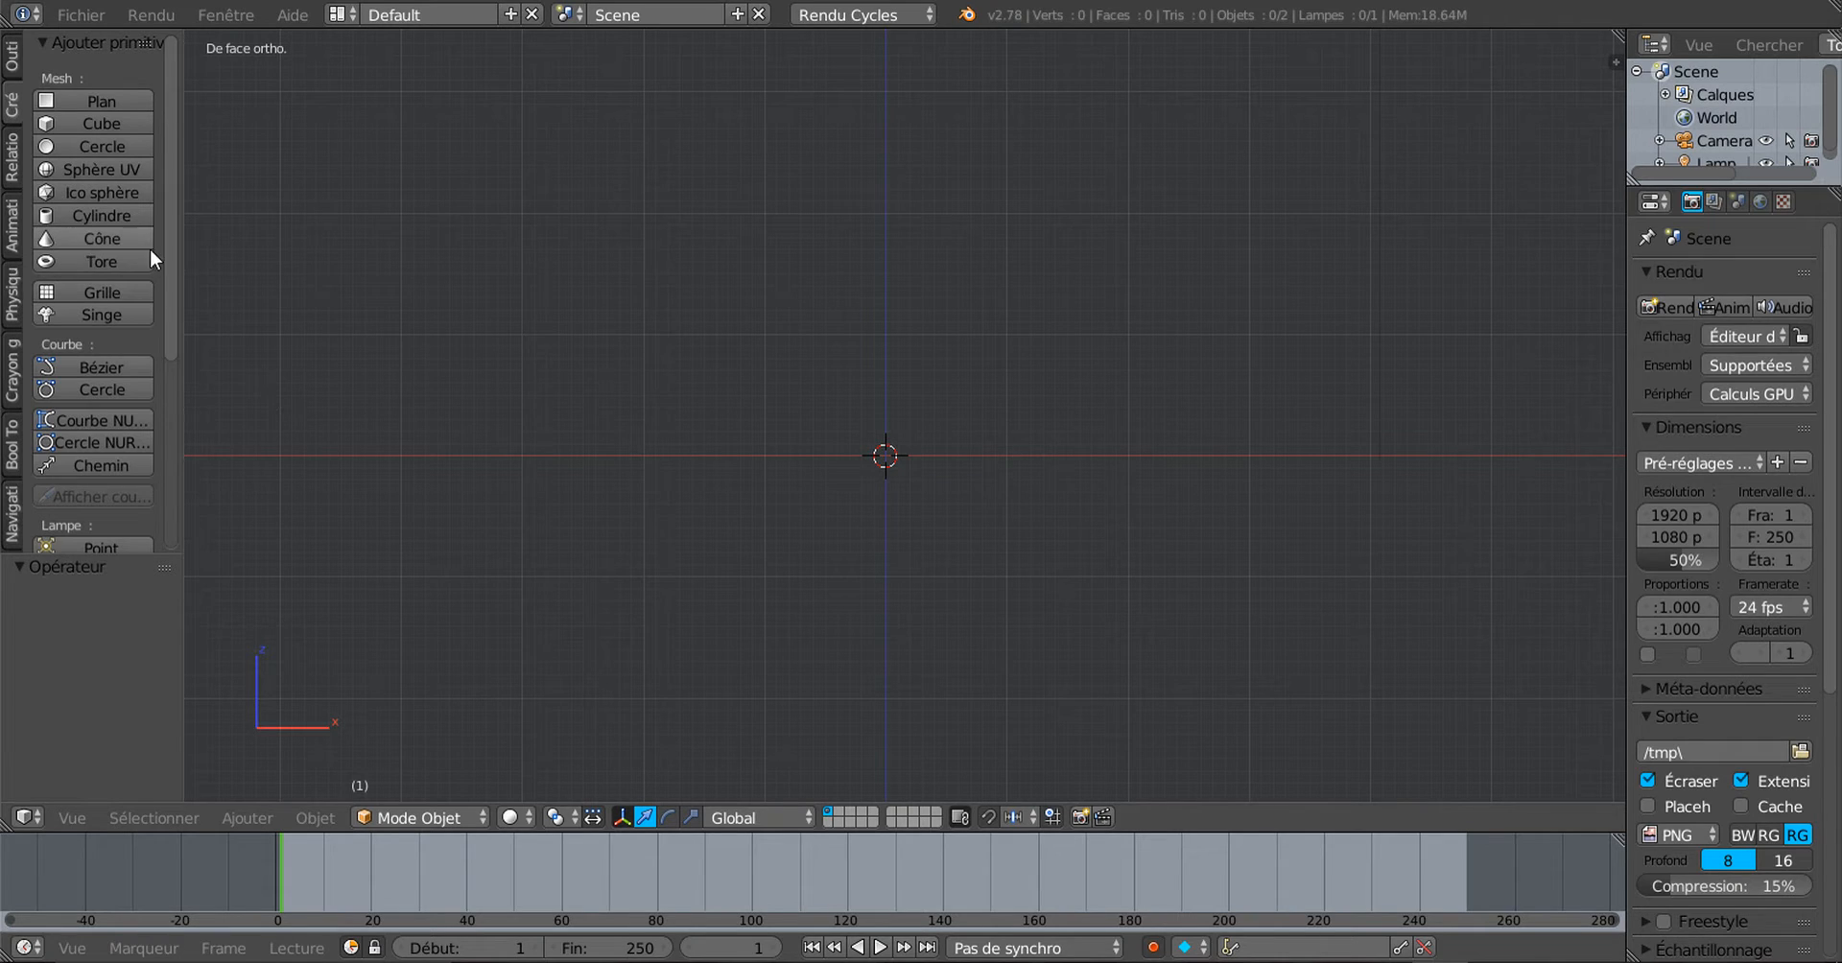
pyautogui.moveTo(181, 252); pyautogui.dragTo(202, 253)
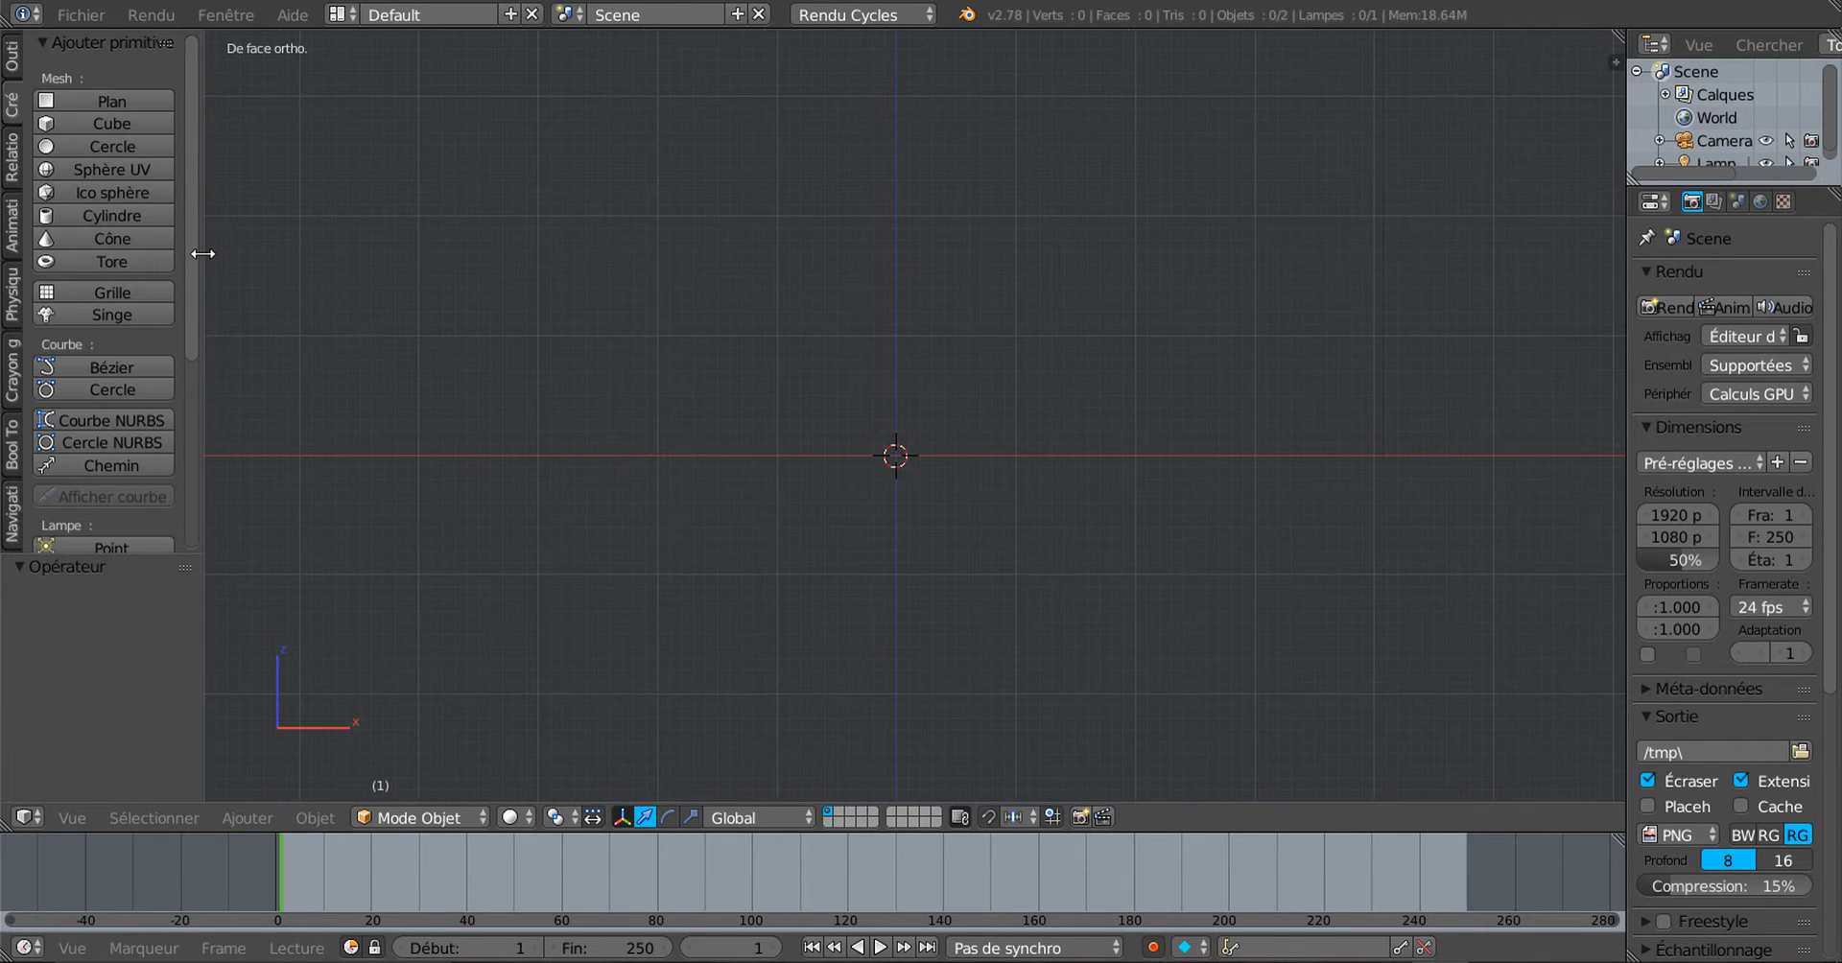
pyautogui.scroll(-5, 193, 307)
pyautogui.scroll(5, 193, 357)
pyautogui.click(75, 215)
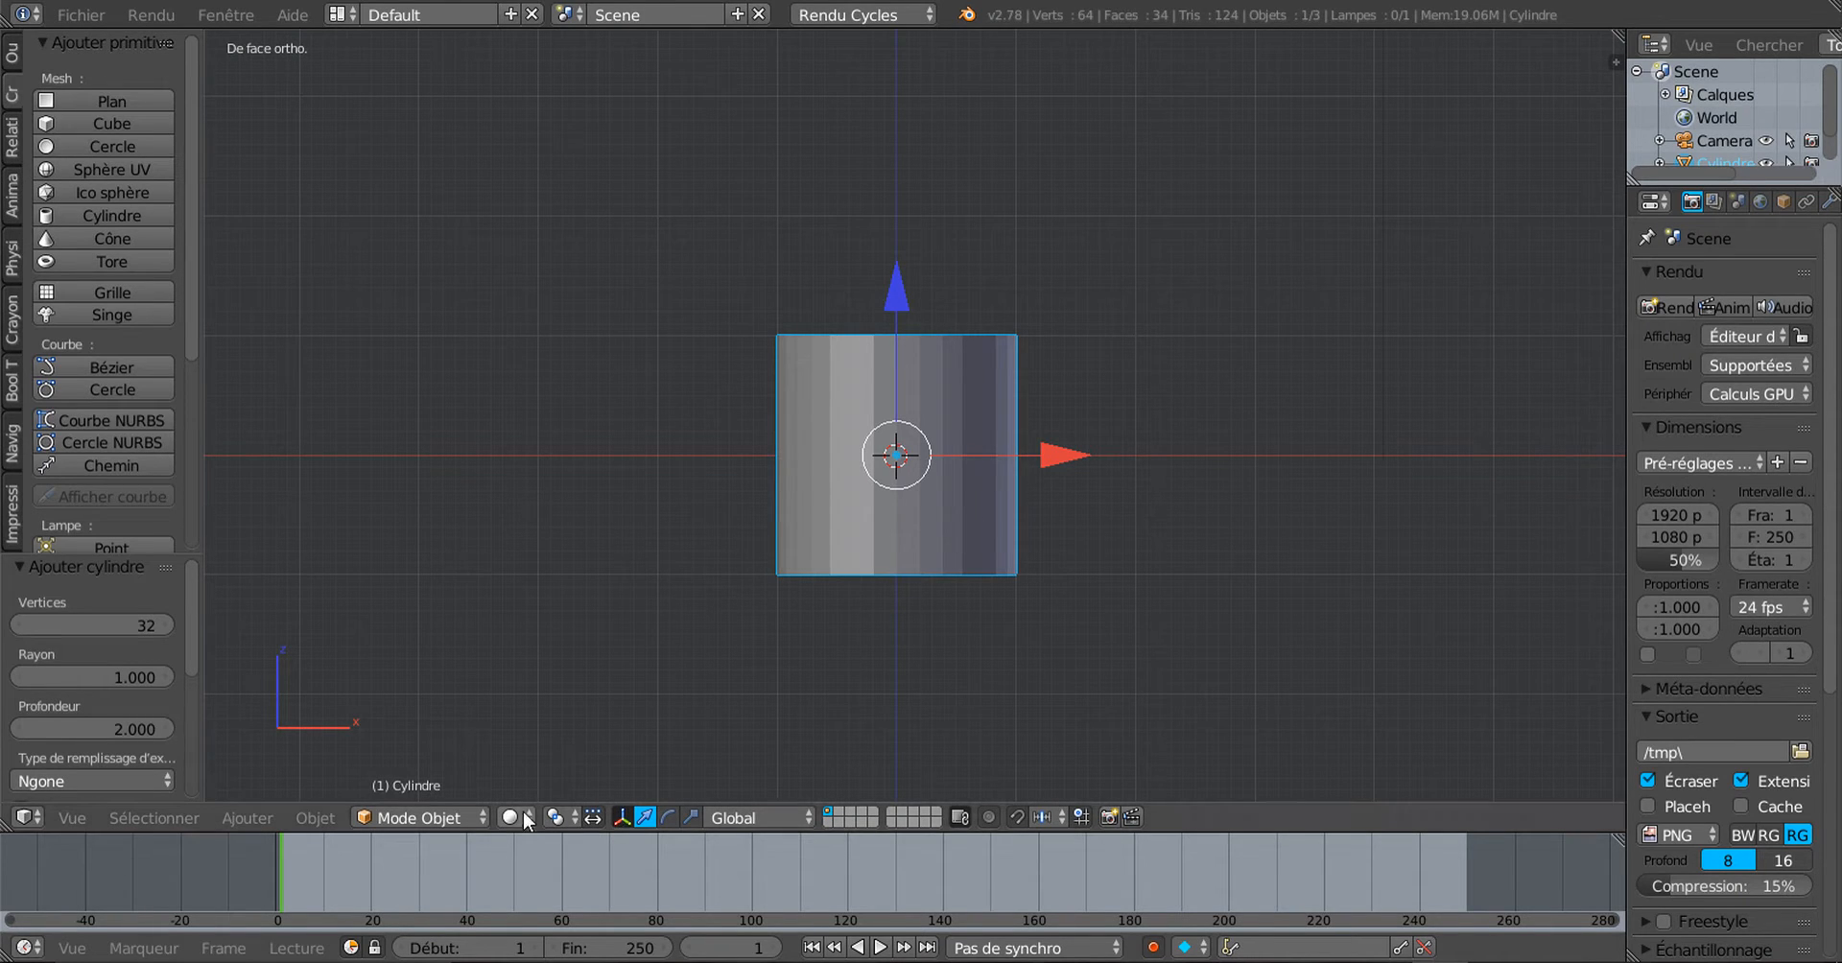
# Step: Delete the cylinder's top and bottom faces in edit mode, leaving an open tube
pyautogui.moveTo(1041, 600); pyautogui.dragTo(1068, 590, button='middle')
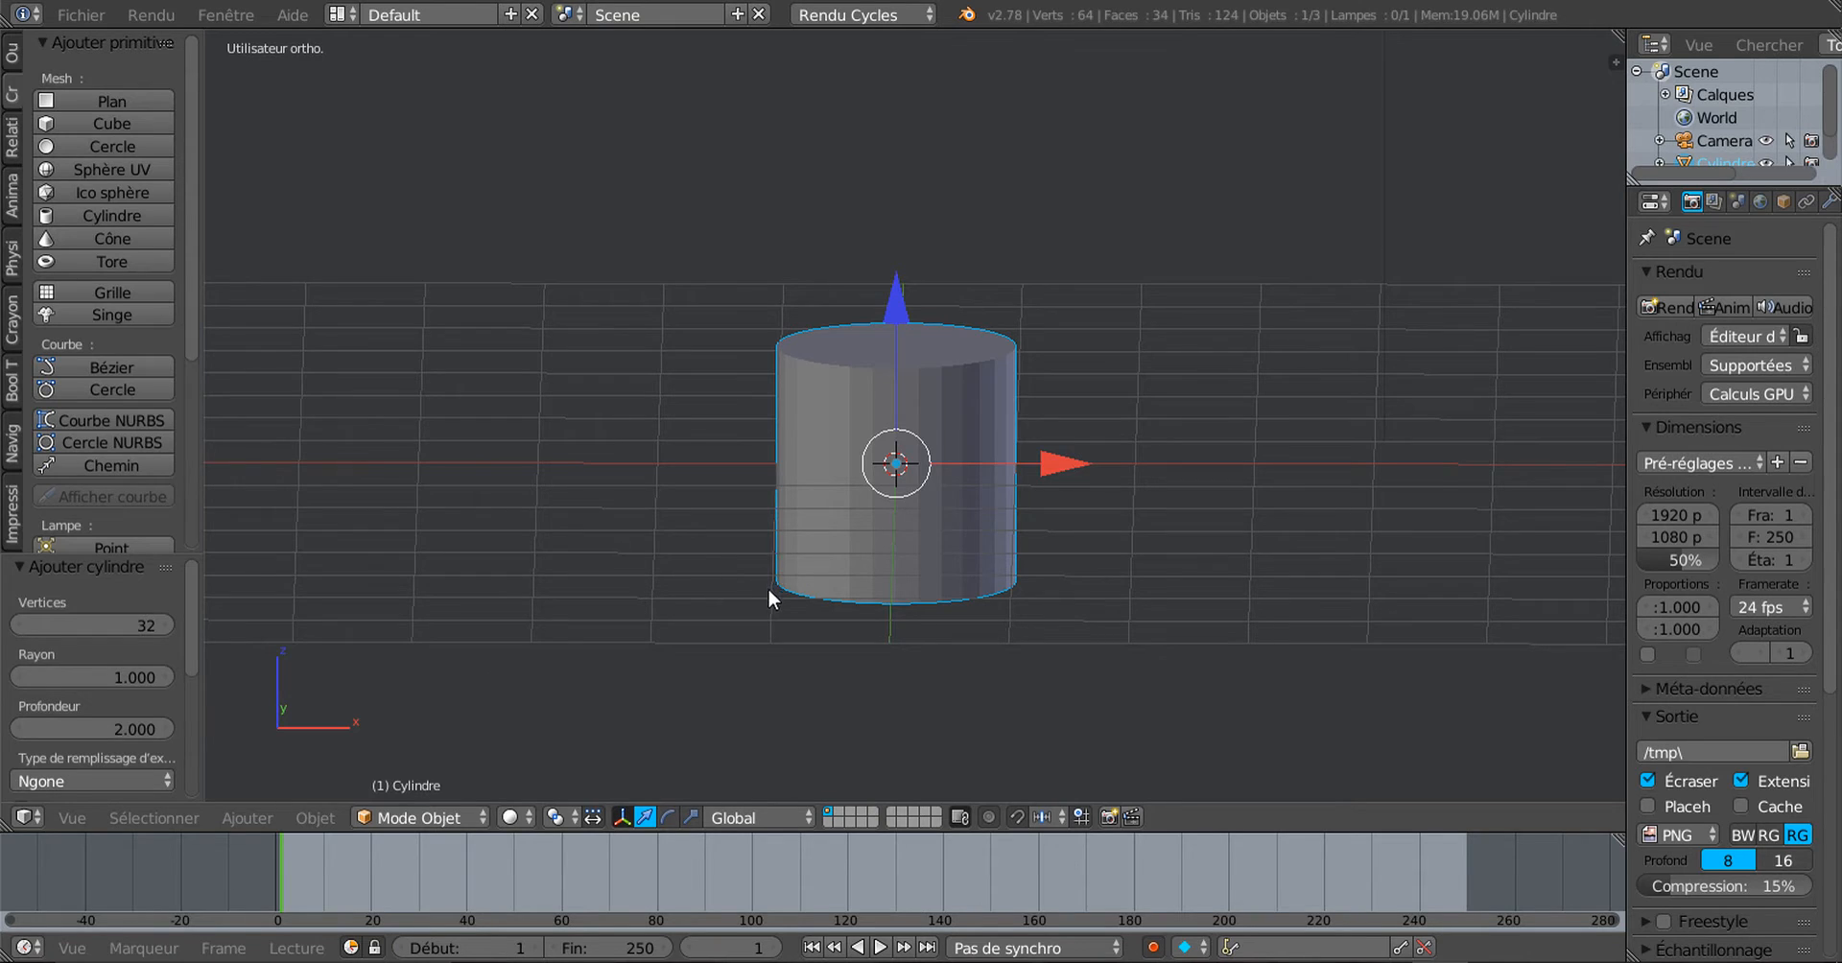
pyautogui.moveTo(768, 589); pyautogui.dragTo(681, 676, button='middle')
pyautogui.scroll(2, 768, 637)
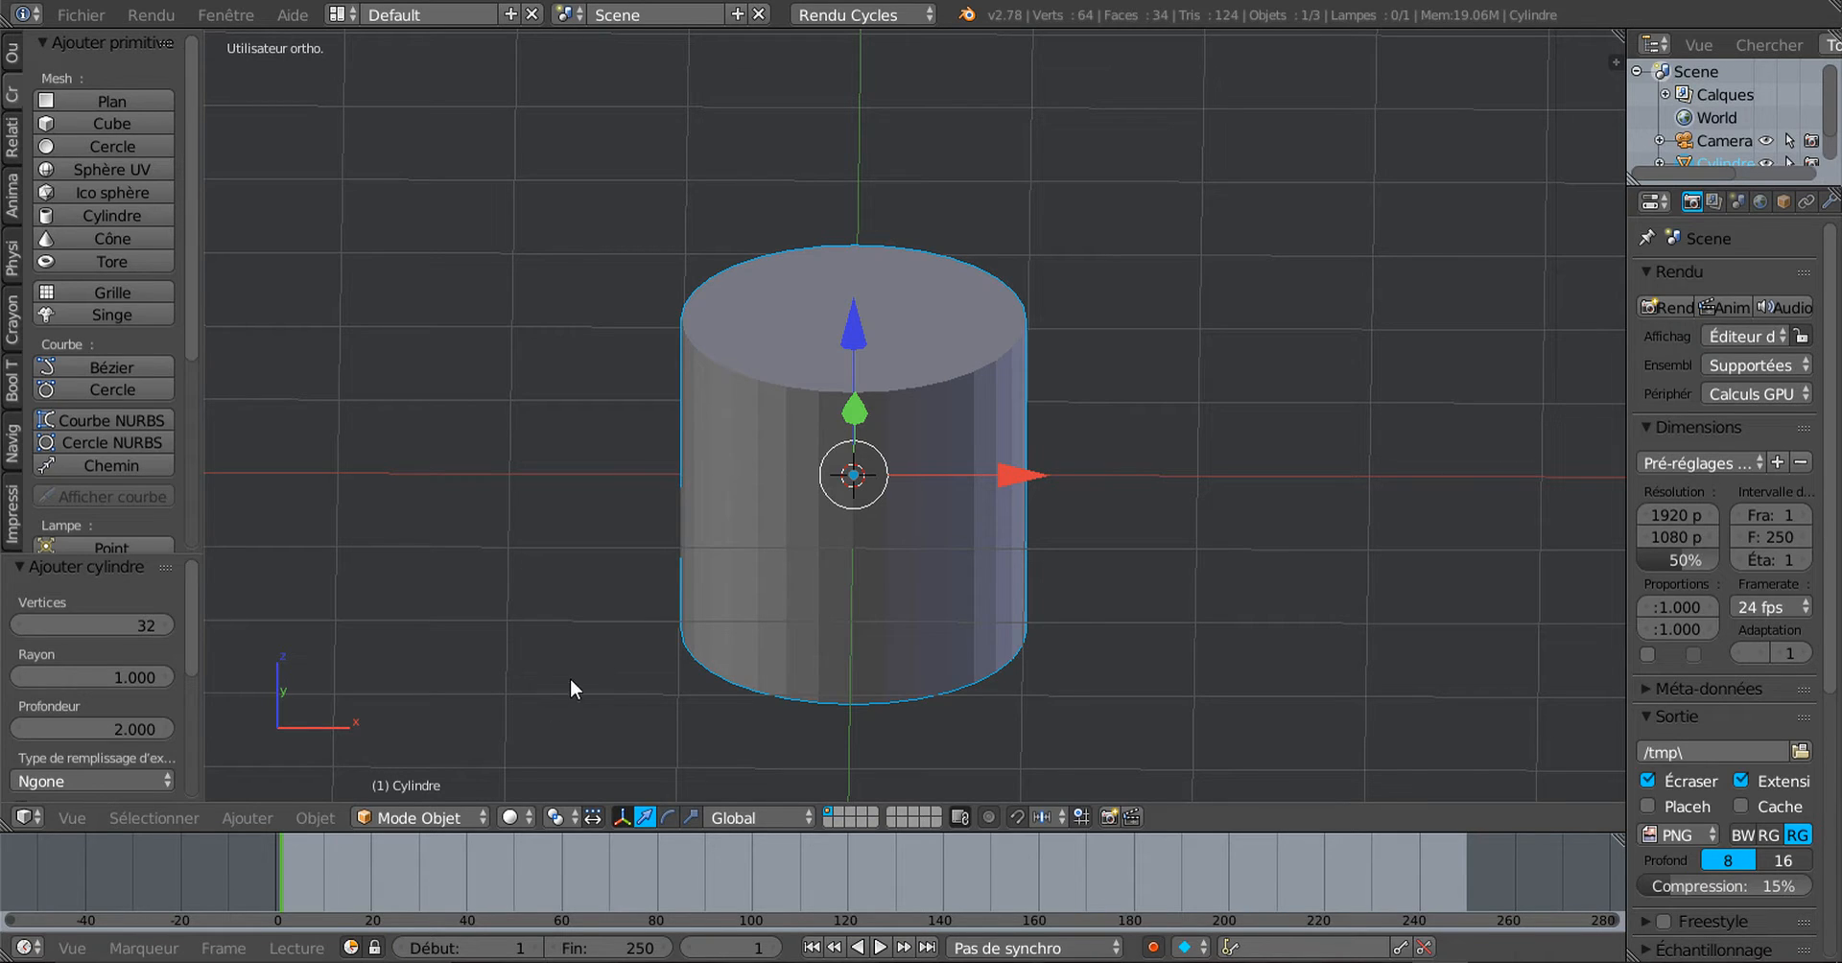
pyautogui.press('Tab')
pyautogui.click(848, 818)
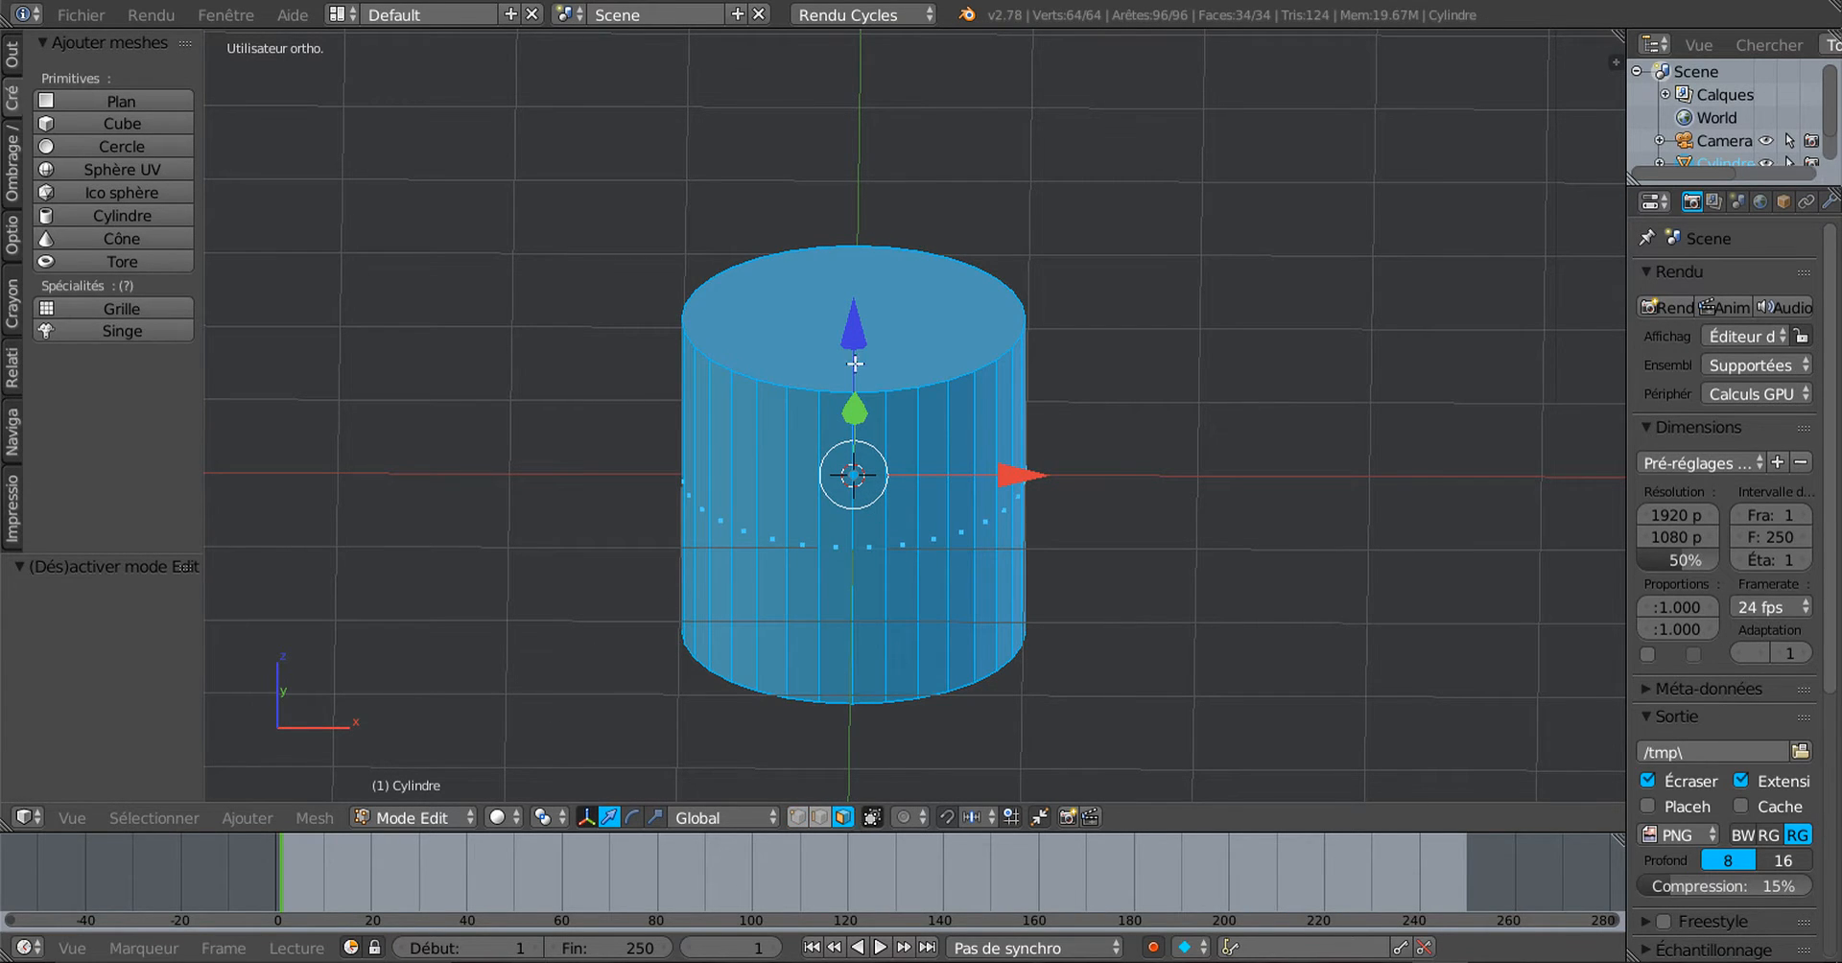
pyautogui.click(878, 294)
pyautogui.moveTo(878, 293); pyautogui.dragTo(859, 480, button='middle')
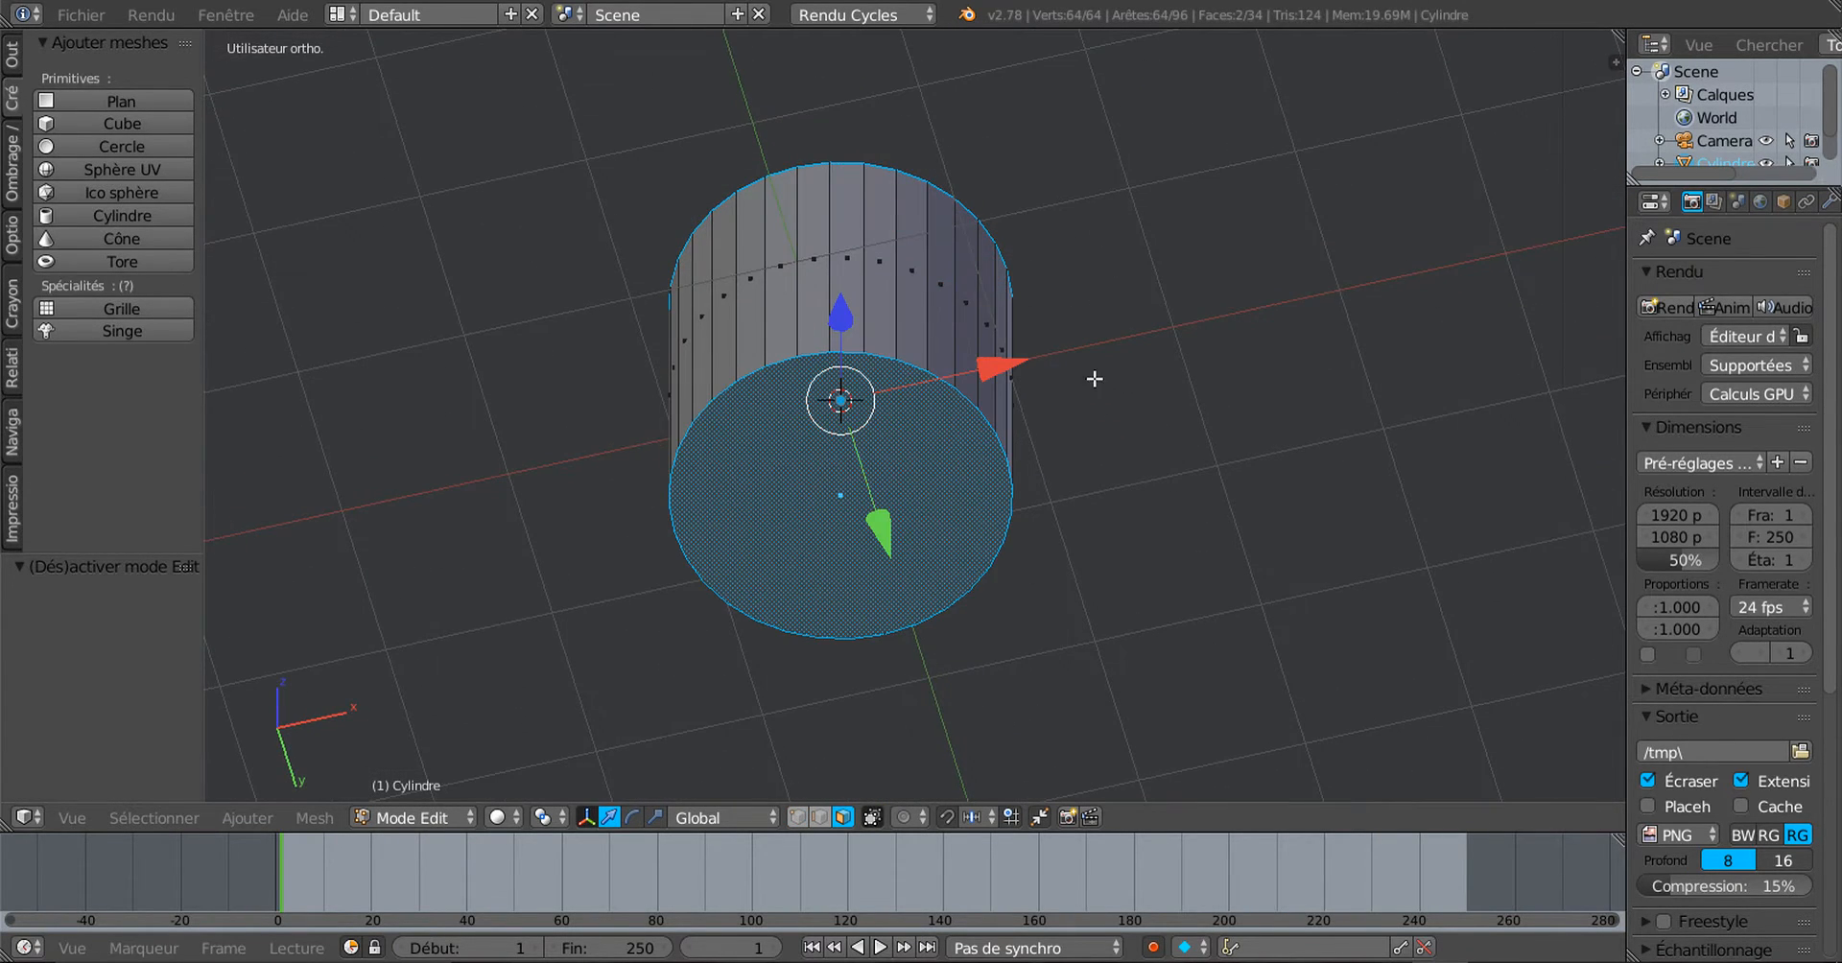
pyautogui.moveTo(1094, 378); pyautogui.dragTo(1100, 609, button='middle')
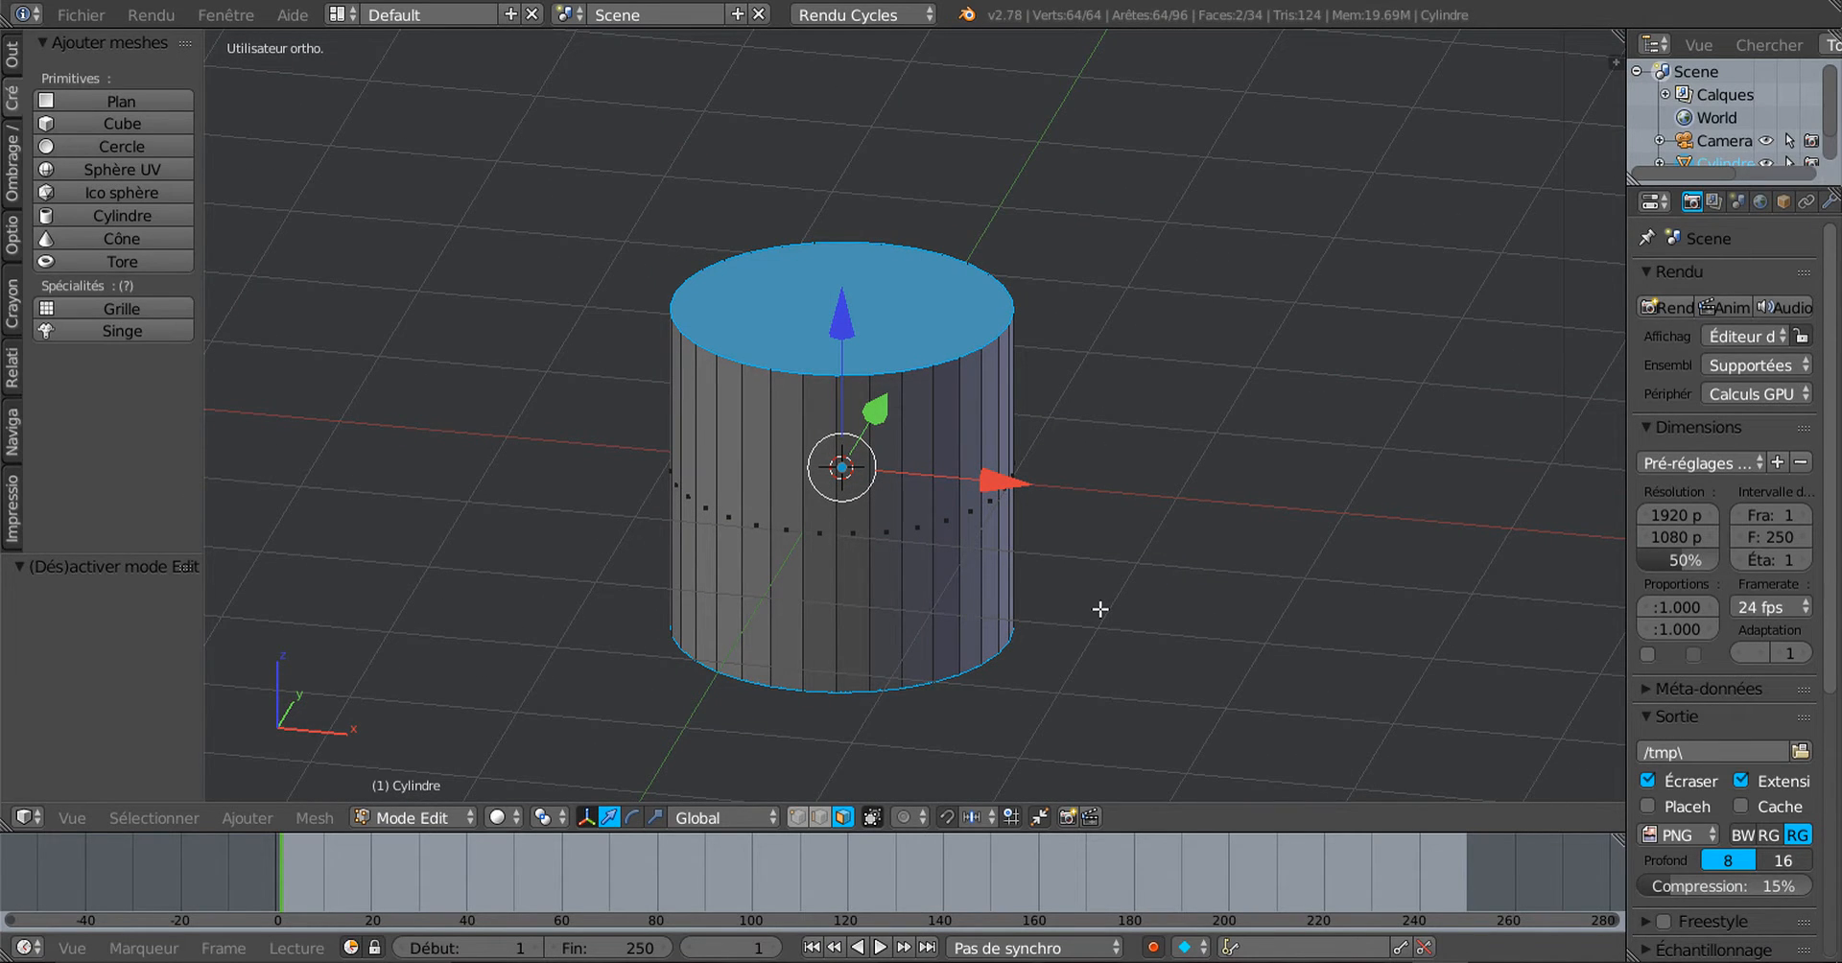
pyautogui.press('x')
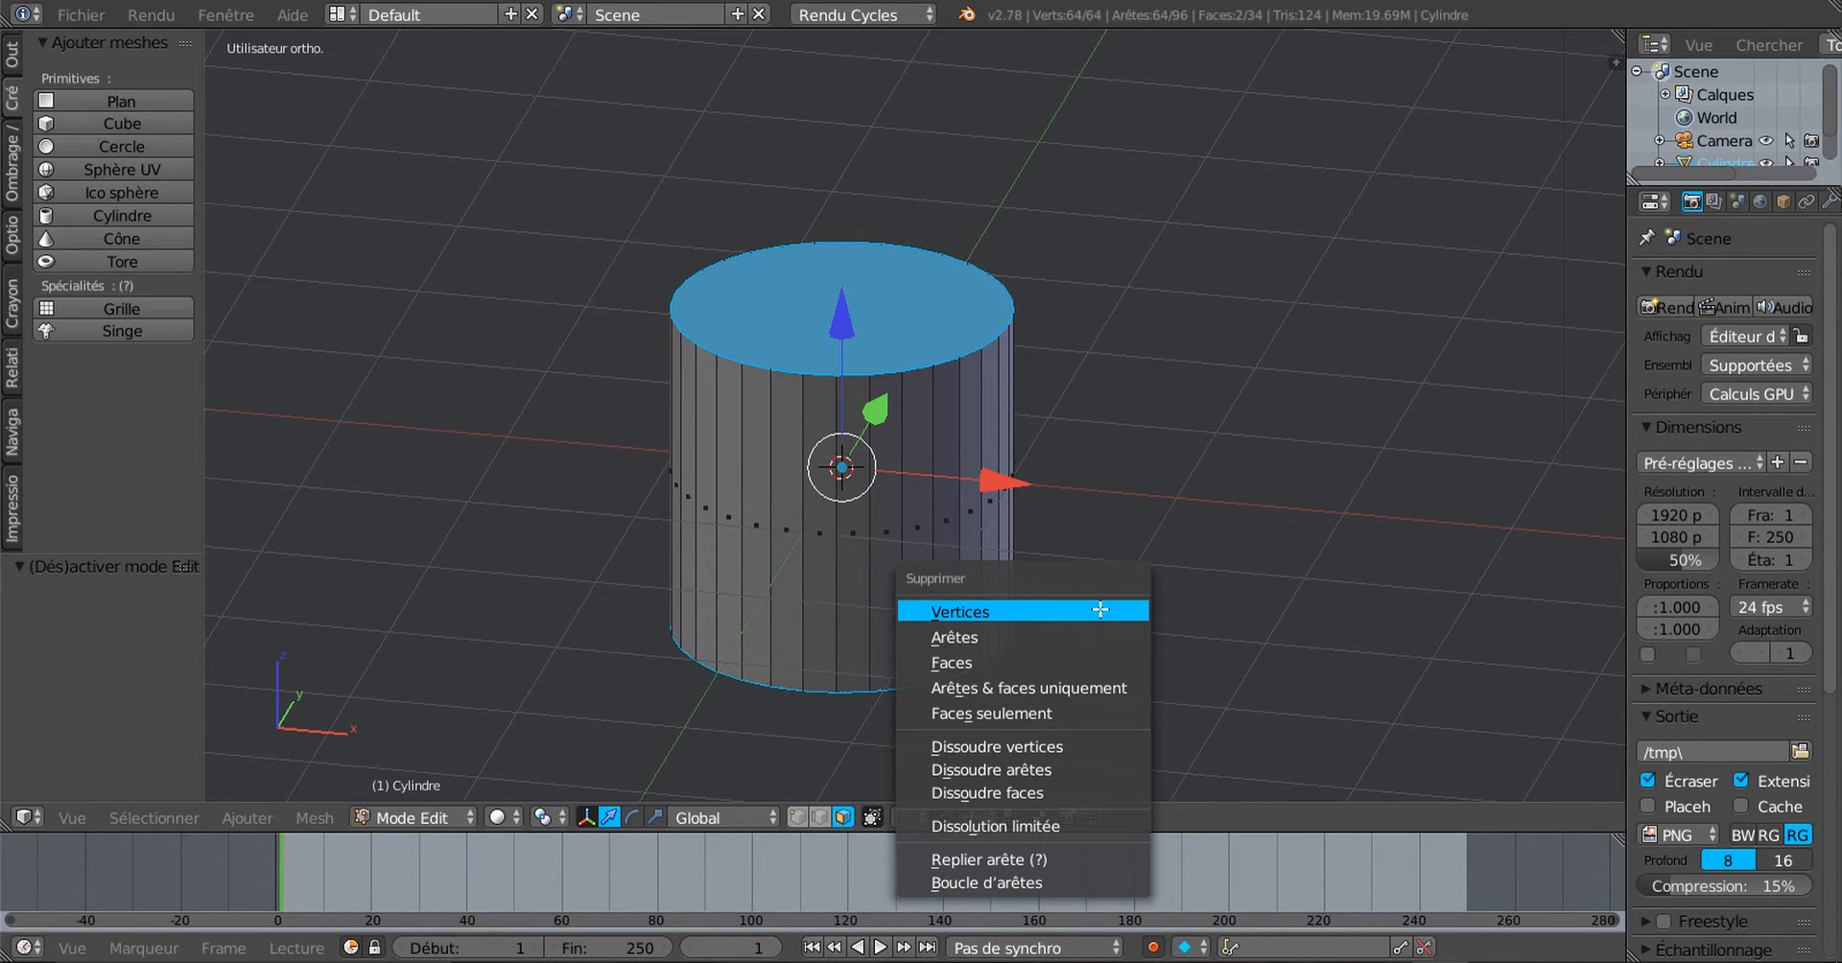
pyautogui.click(1088, 662)
pyautogui.moveTo(1103, 588); pyautogui.dragTo(938, 437, button='middle')
pyautogui.scroll(1, 937, 437)
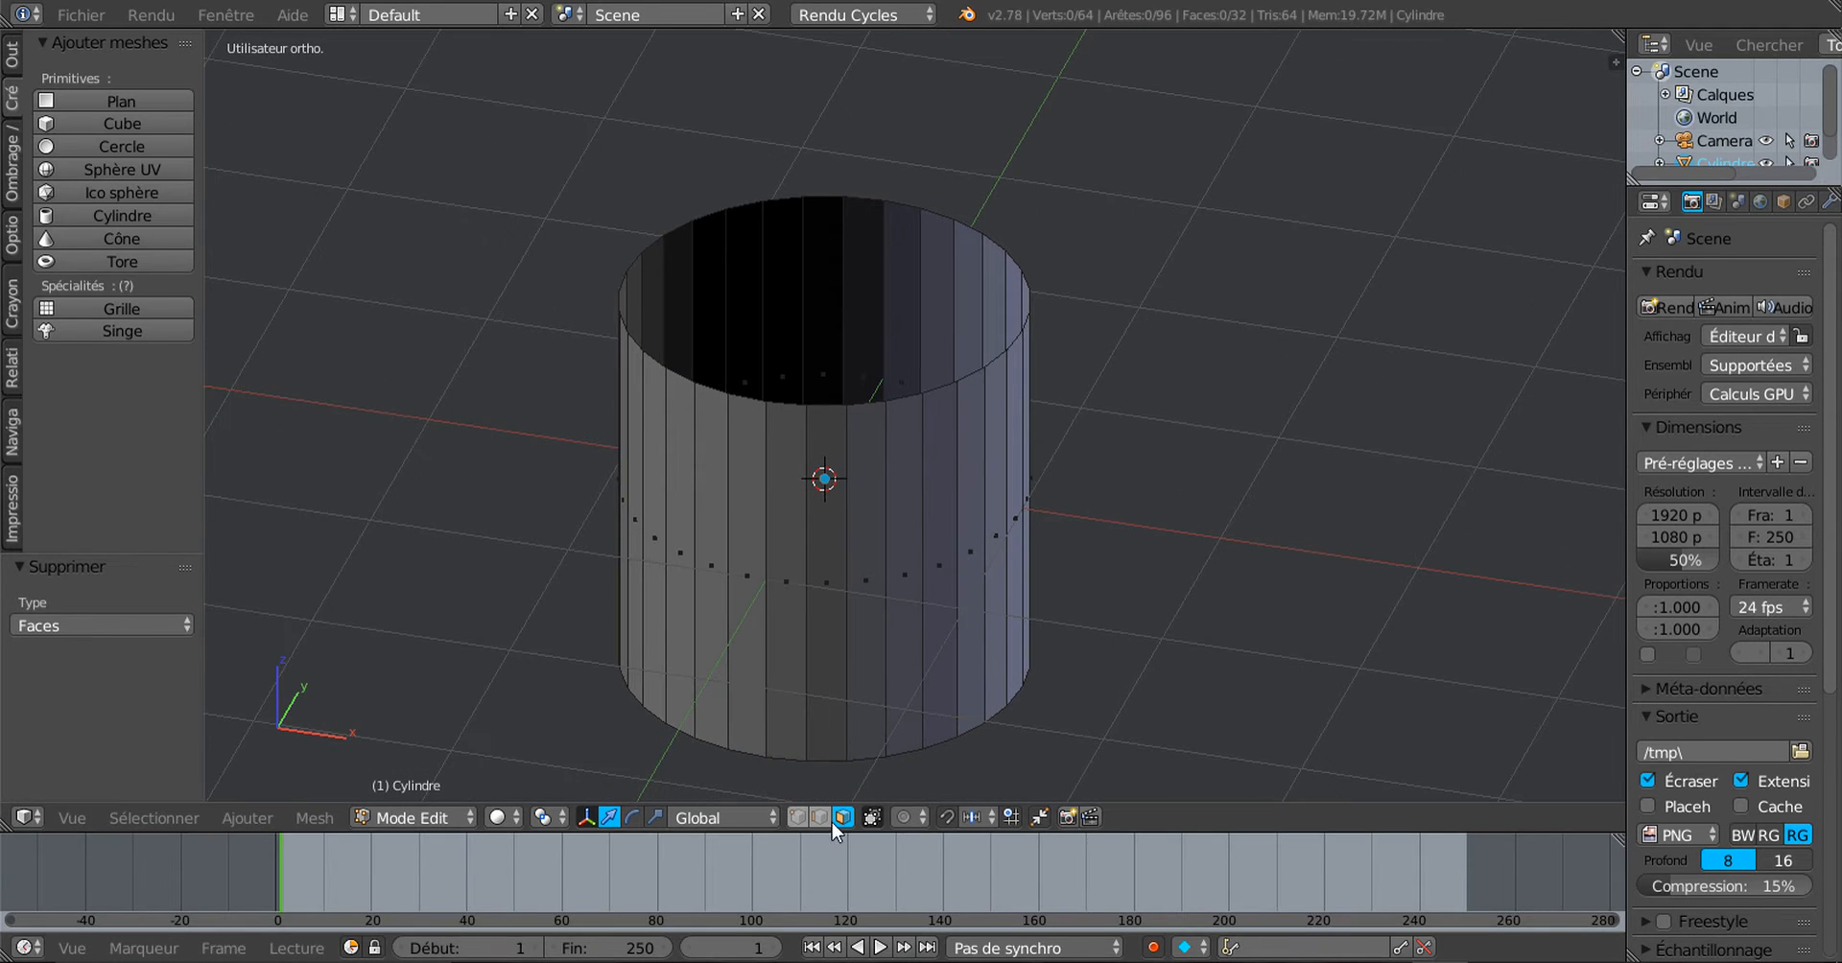
# Step: Extrude the cylinder's upper edge loop inward at a scale of about 0.17 and lower the inner loop about 0.15 along Z
pyautogui.click(821, 817)
pyautogui.keyDown('alt'); pyautogui.rightClick(911, 403); pyautogui.keyUp('alt')
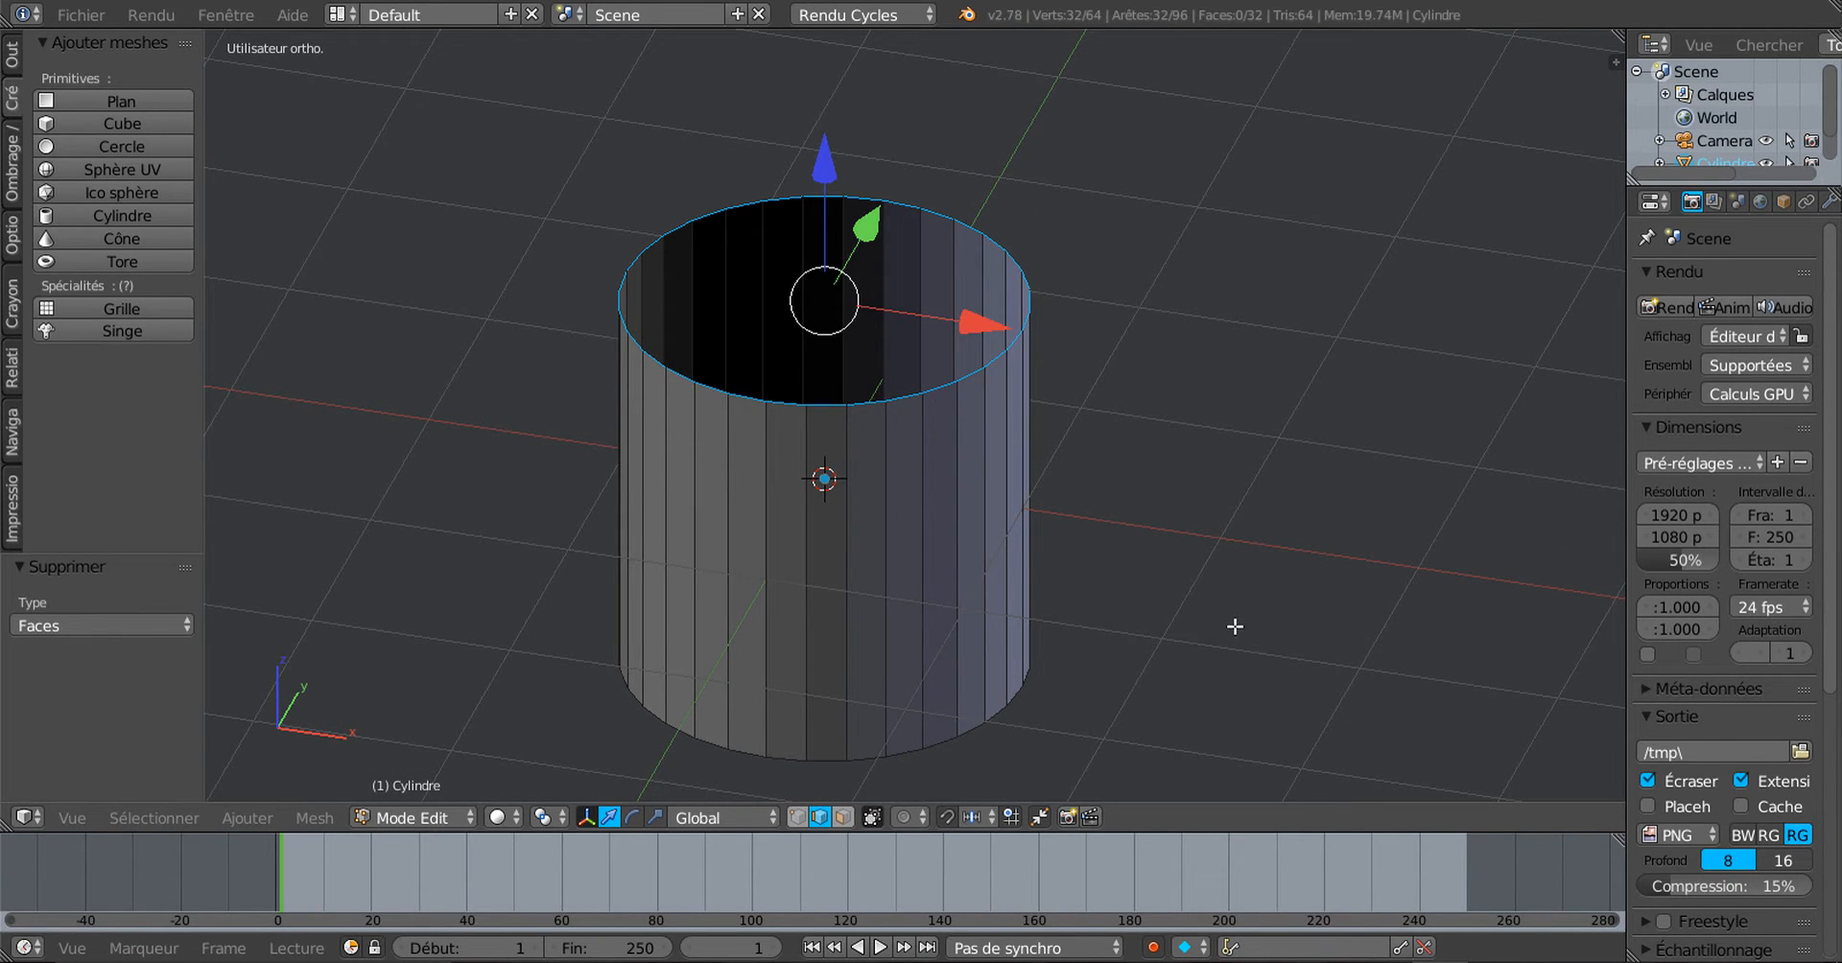
pyautogui.press('e')
pyautogui.press('s')
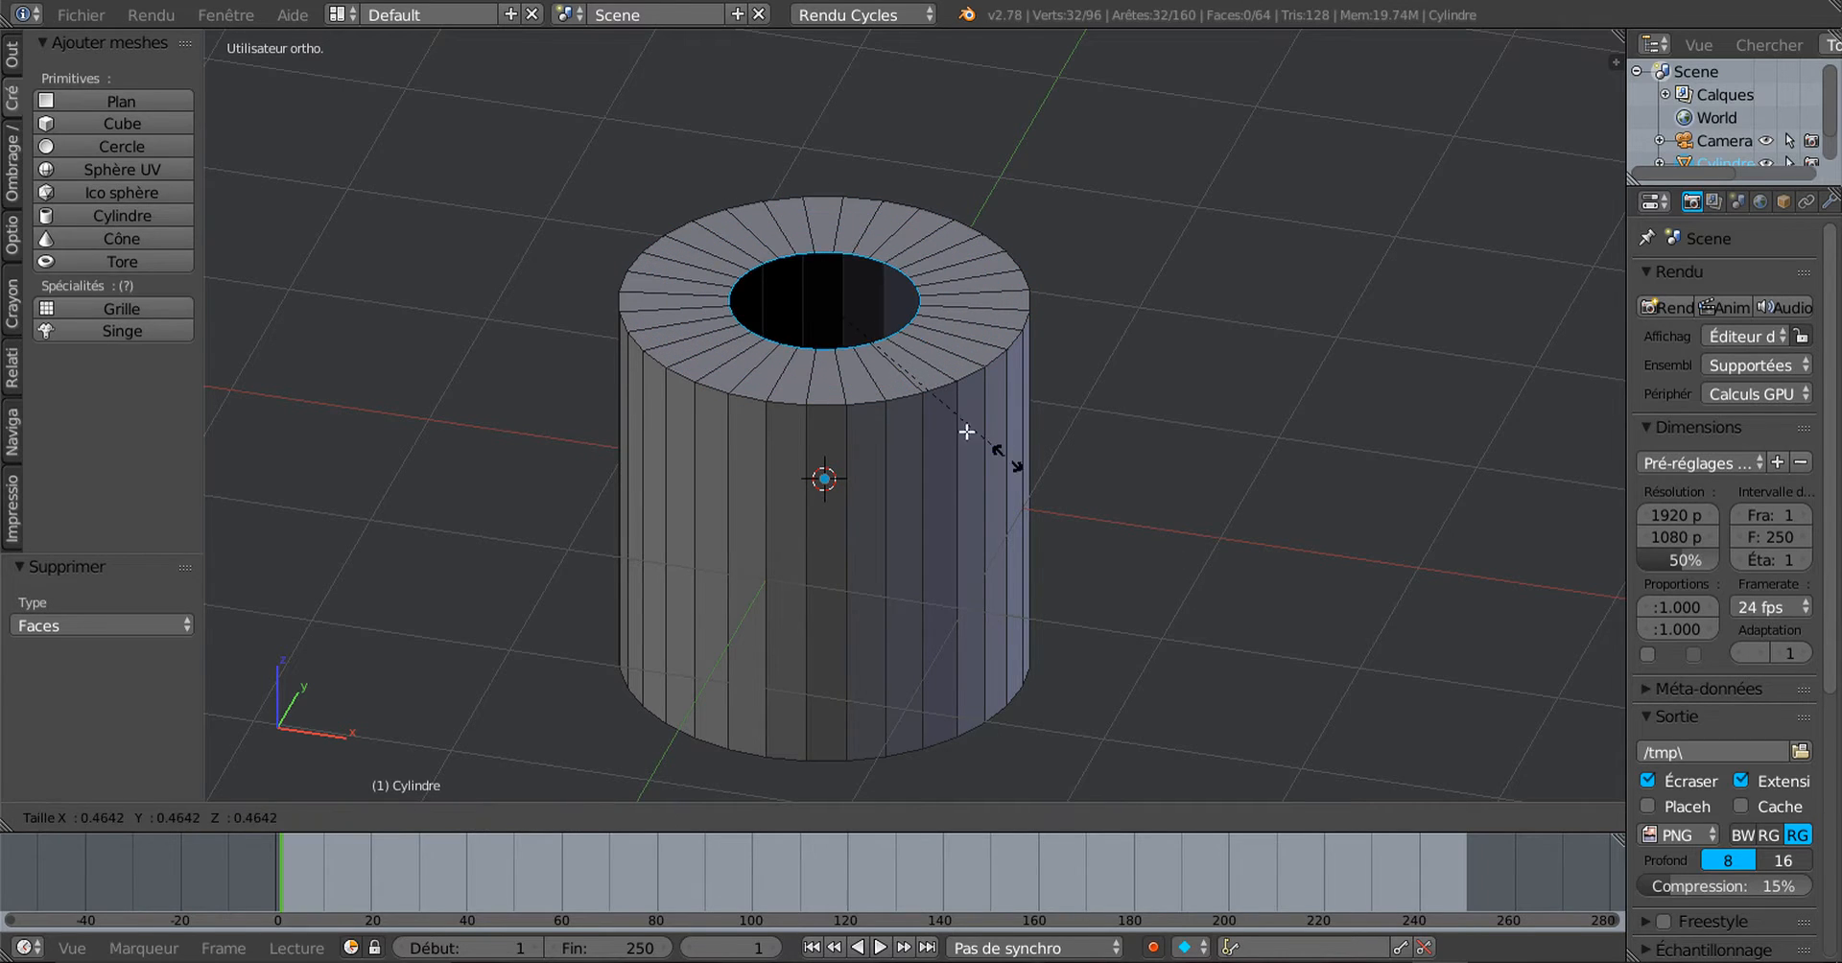
pyautogui.click(901, 351)
pyautogui.moveTo(924, 472); pyautogui.dragTo(835, 120, button='middle')
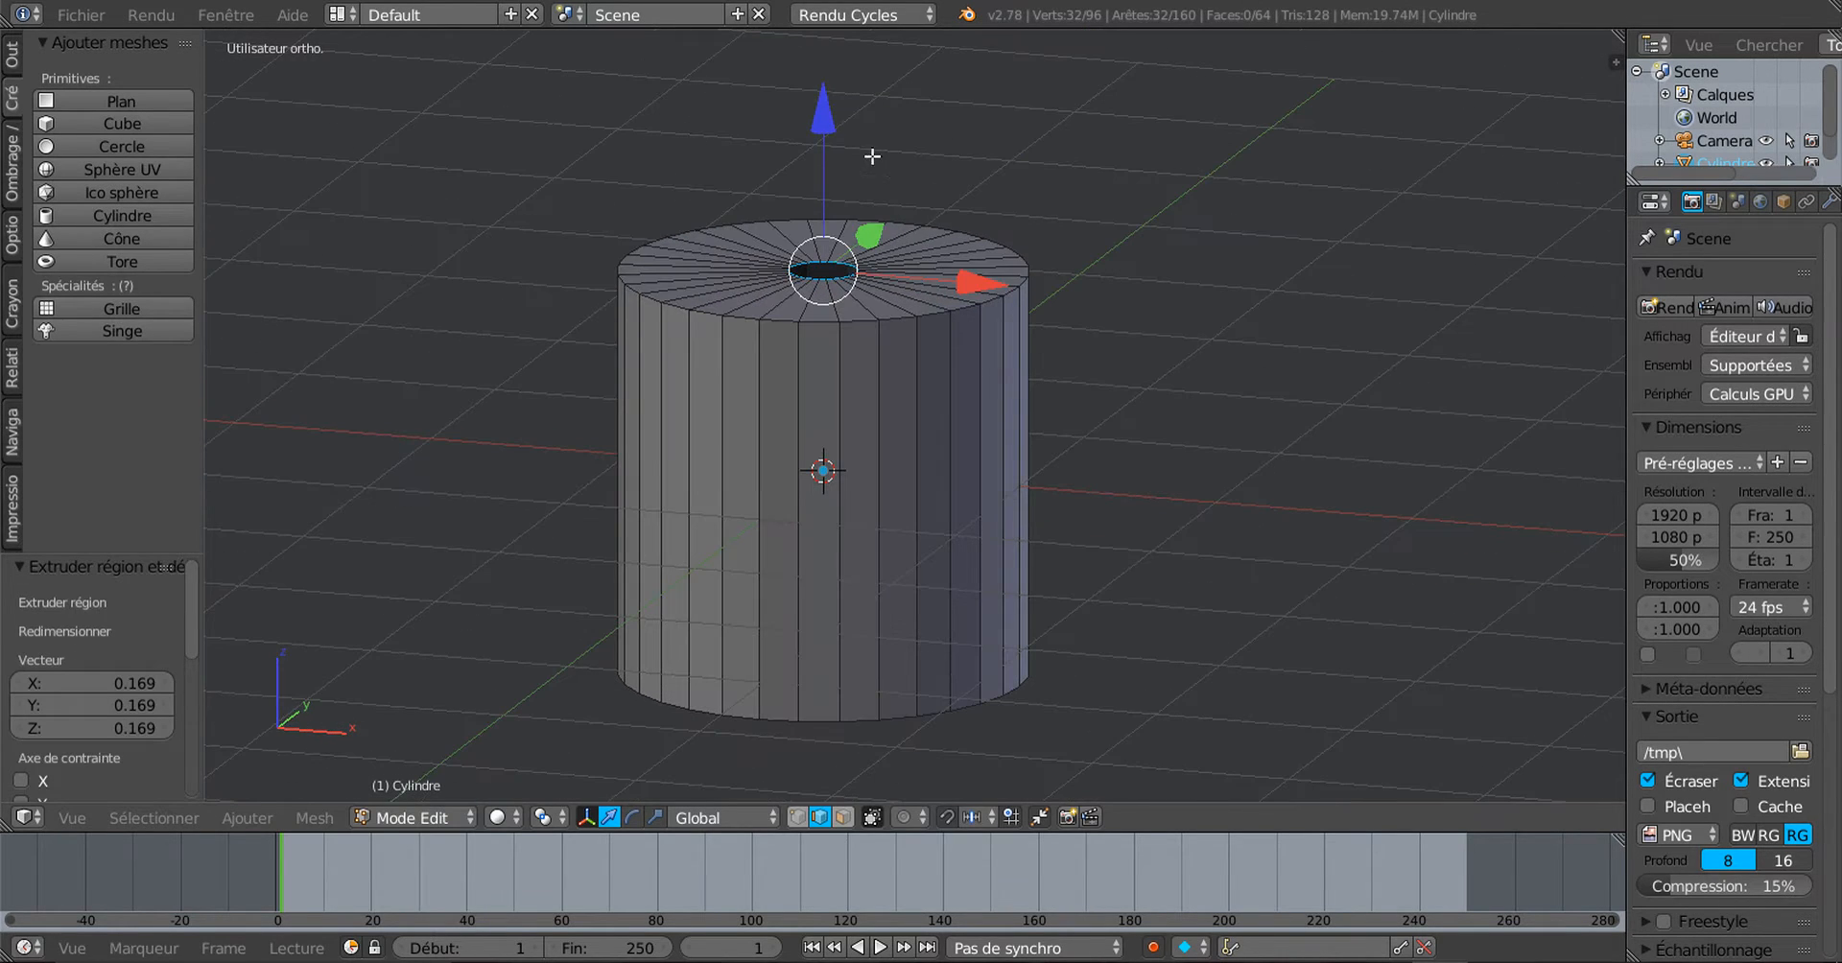
pyautogui.moveTo(833, 116); pyautogui.dragTo(841, 159)
# Step: Close the cylinder's underside by extruding its lower edge loop and scaling it to 0
pyautogui.moveTo(1003, 683); pyautogui.dragTo(999, 579, button='middle')
pyautogui.scroll(2, 999, 578)
pyautogui.keyDown('alt'); pyautogui.rightClick(1072, 658); pyautogui.keyUp('alt')
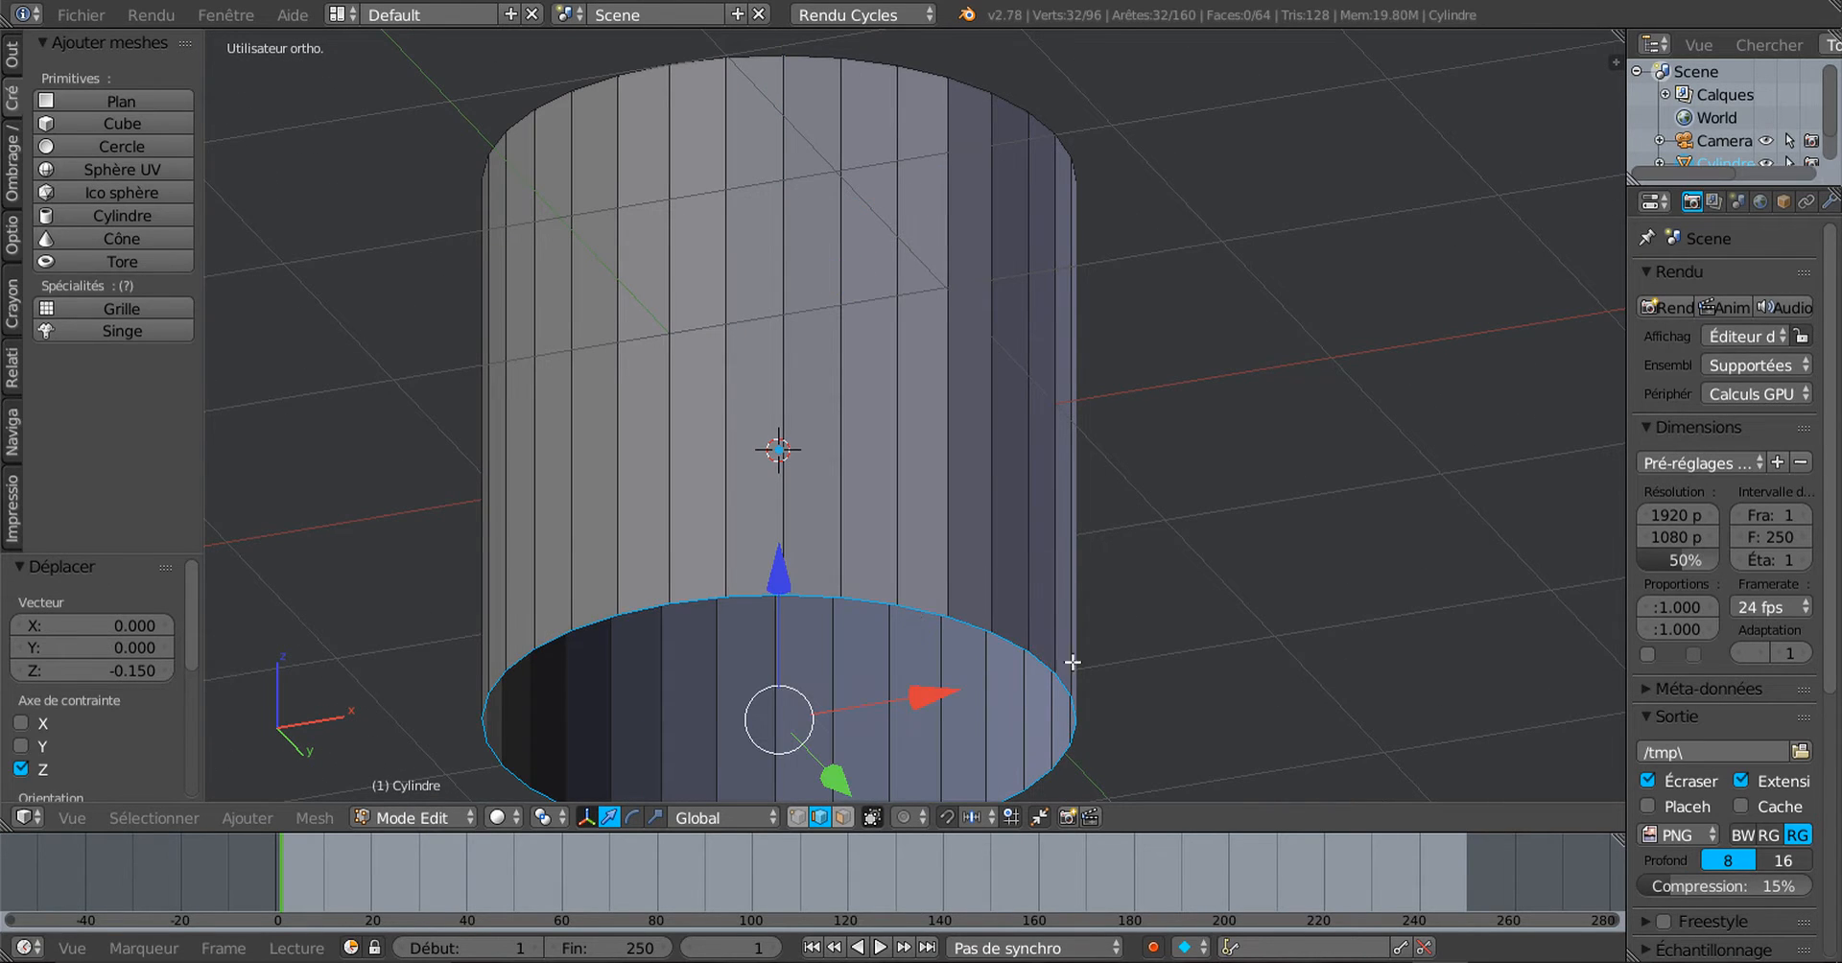
pyautogui.press('e')
pyautogui.press('s')
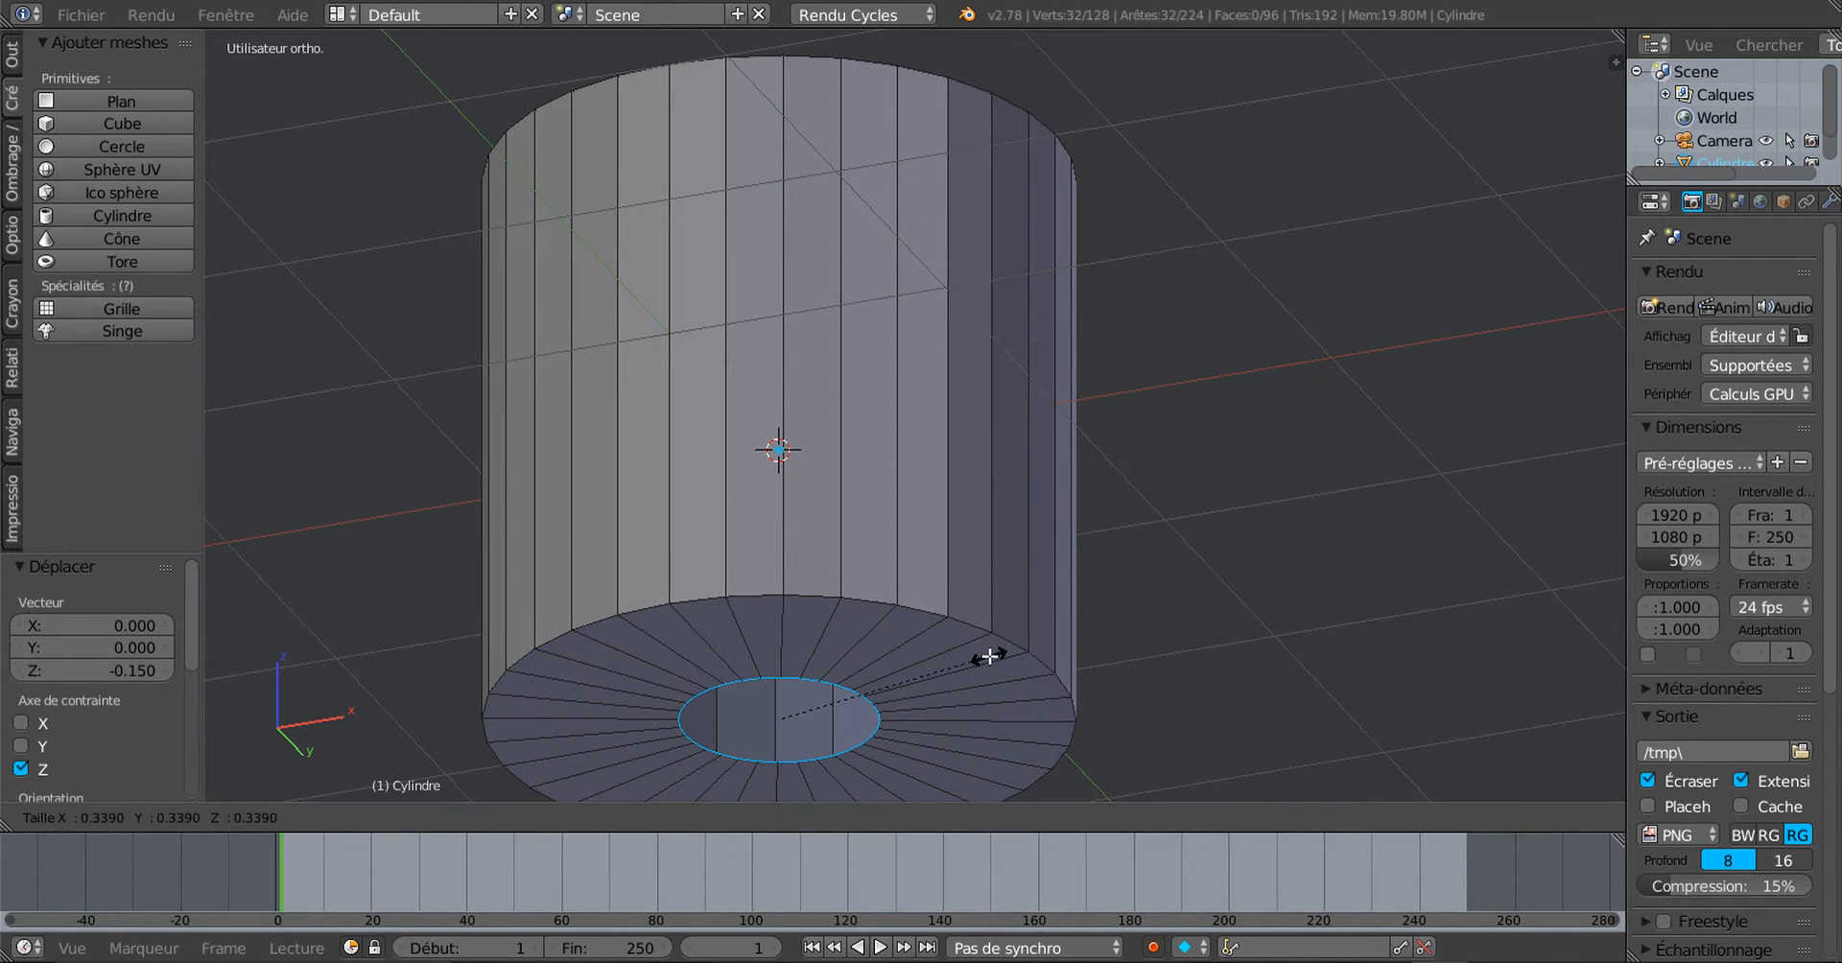
pyautogui.press('0')
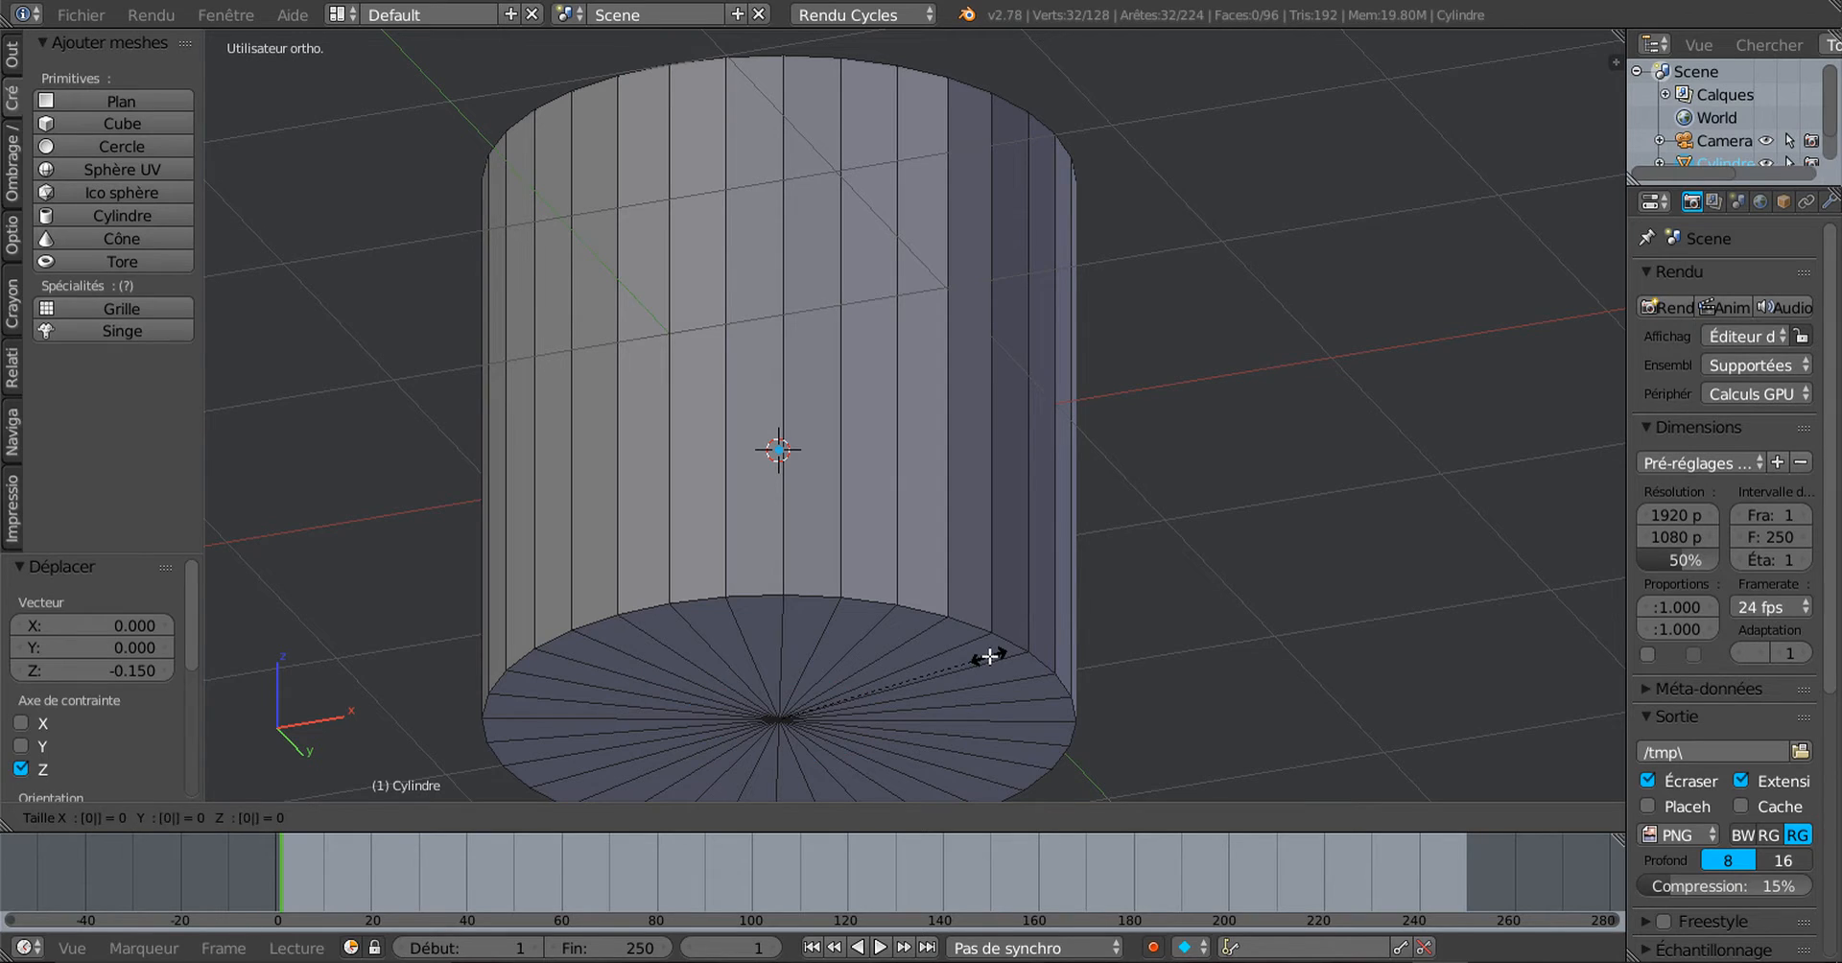
pyautogui.press('Return')
pyautogui.scroll(-1, 1247, 544)
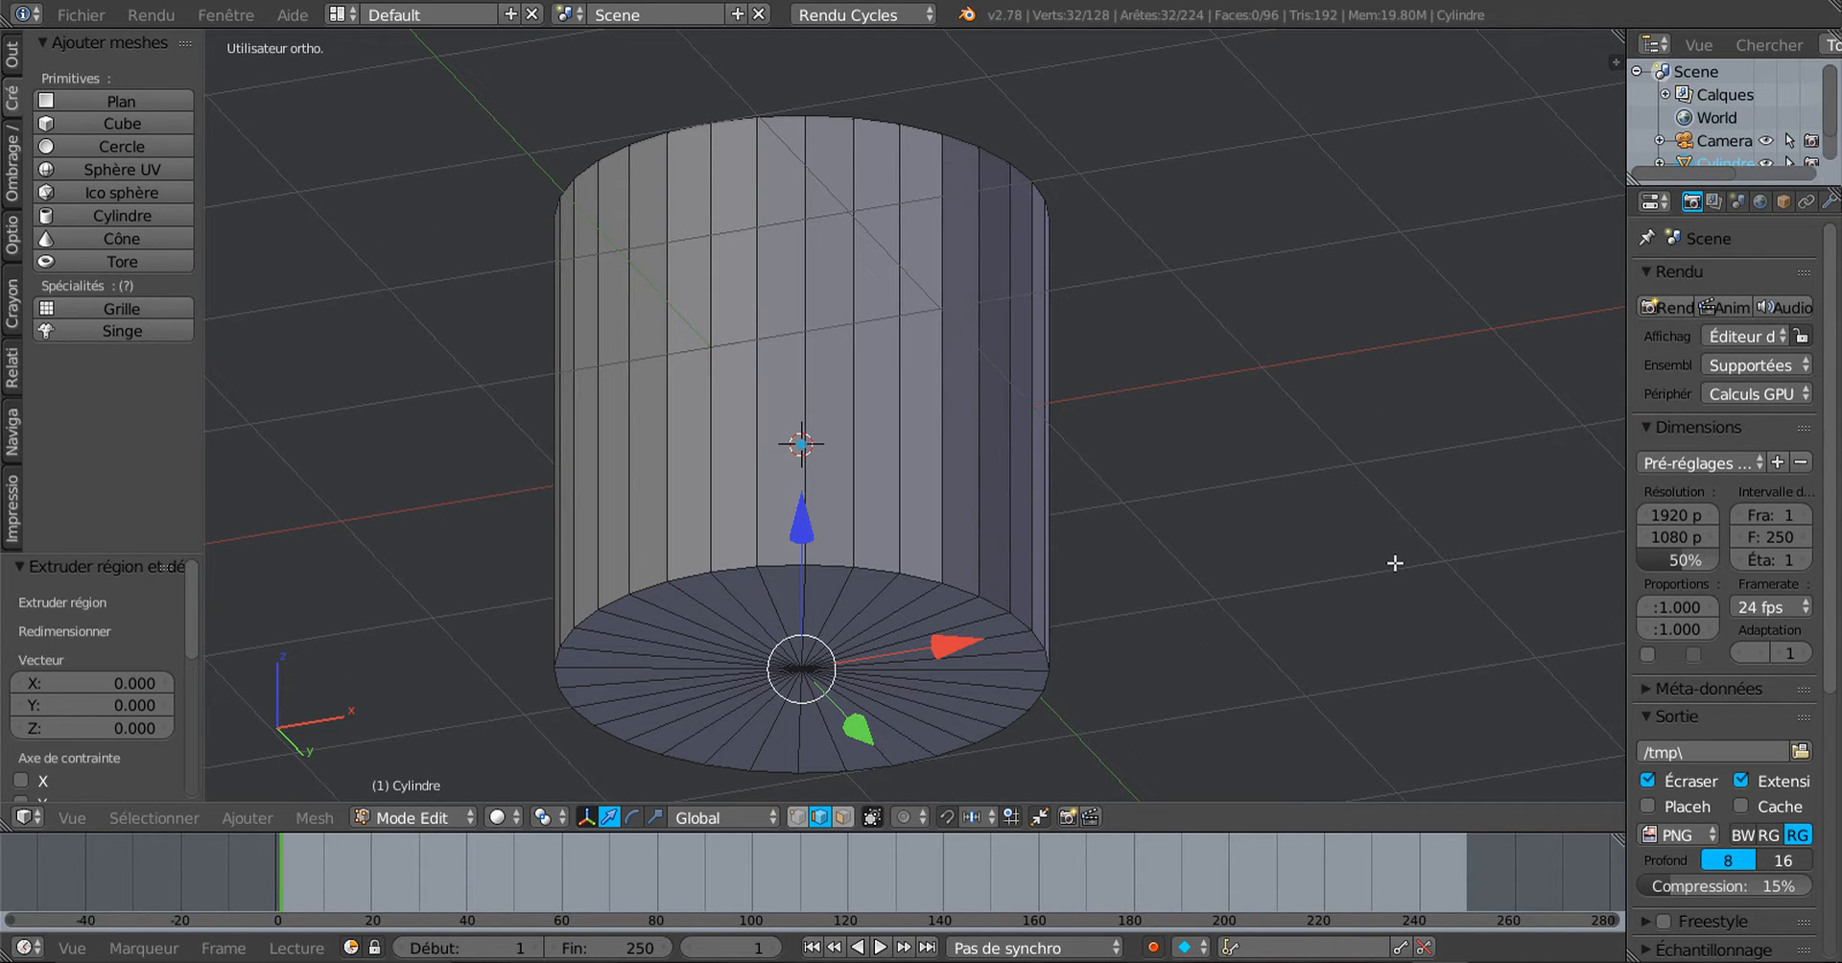
# Step: Start the Screencast Keys display for the 3D view
pyautogui.press('n')
pyautogui.scroll(-5, 1464, 590)
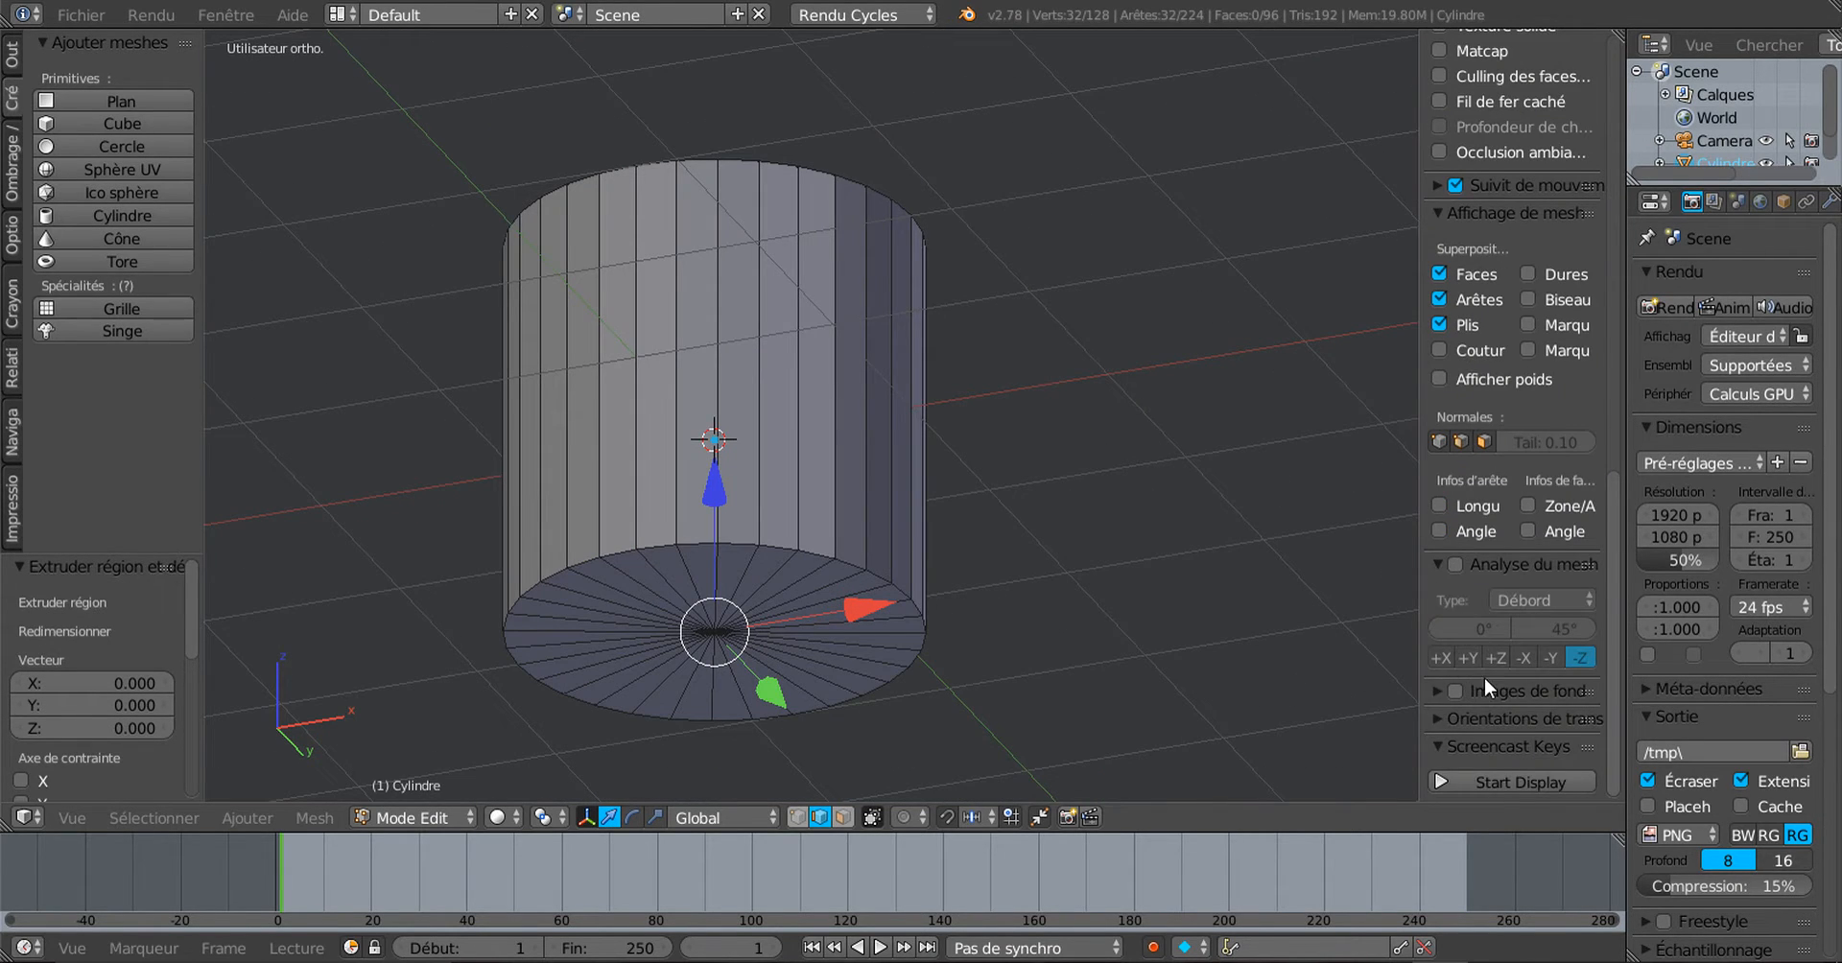
pyautogui.click(1504, 782)
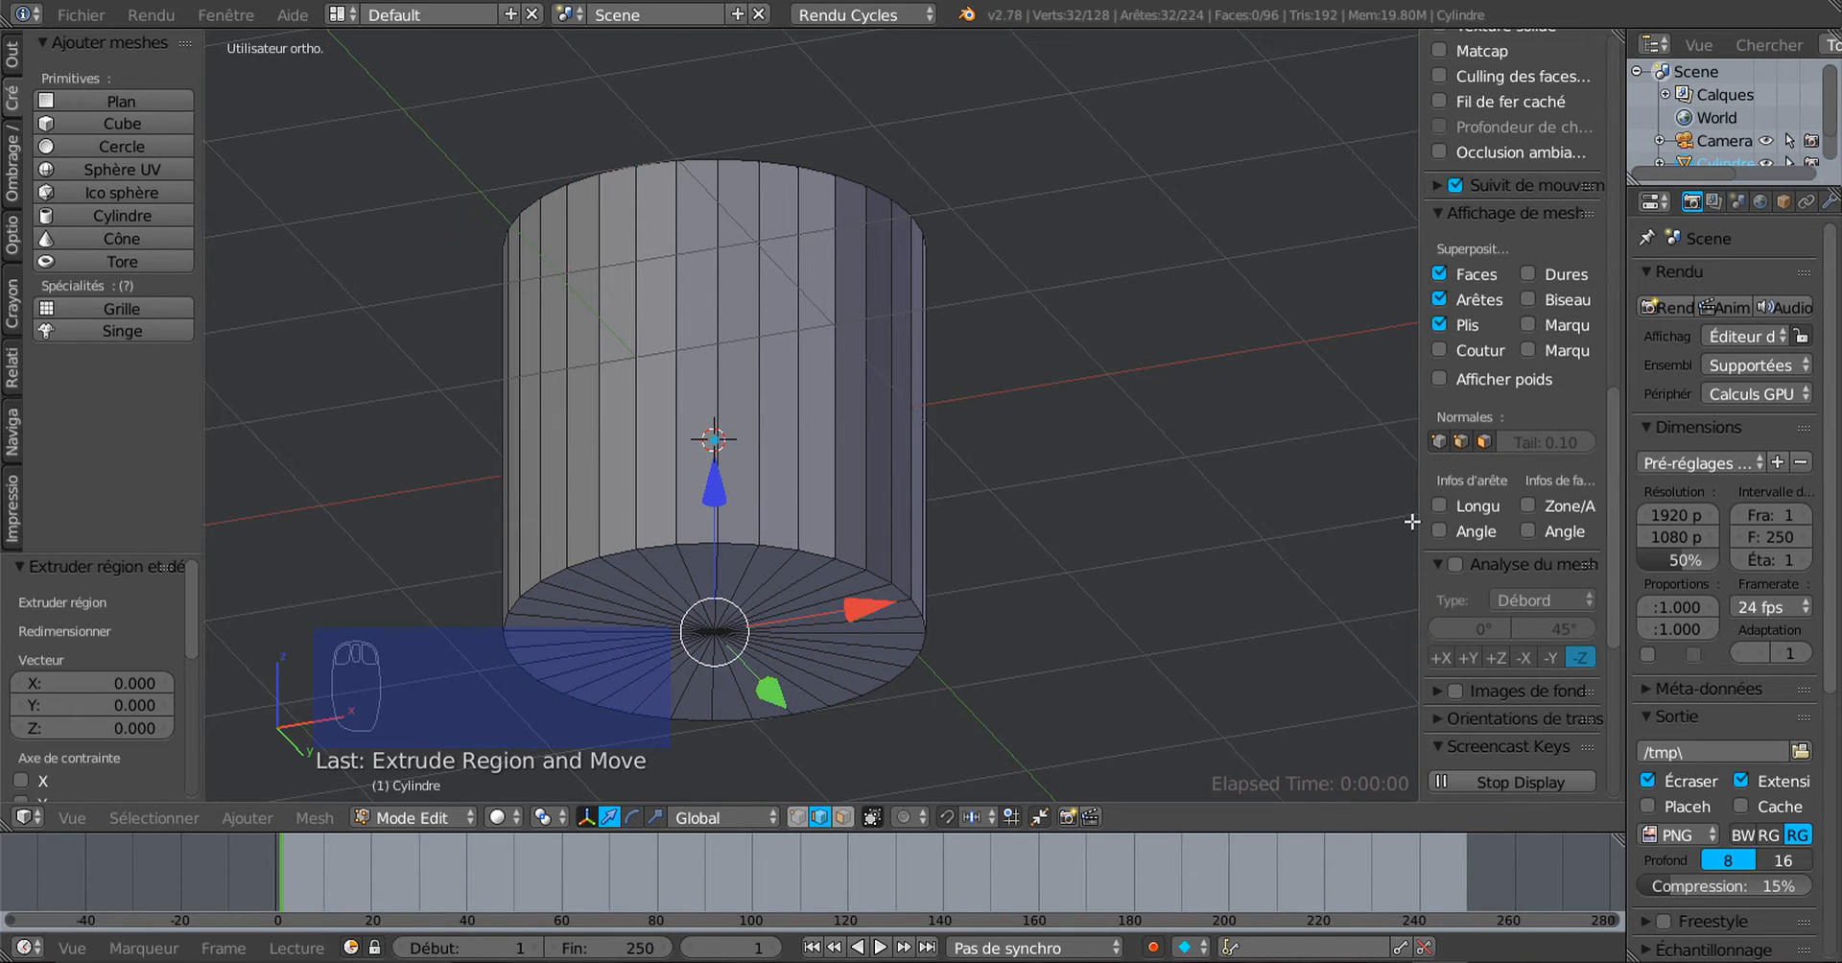
pyautogui.press('n')
# Step: Return to object mode in front view and add a UV sphere at the cylinder's centre
pyautogui.moveTo(1361, 518); pyautogui.dragTo(1318, 601, button='middle')
pyautogui.press('KP_1')
pyautogui.press('Tab')
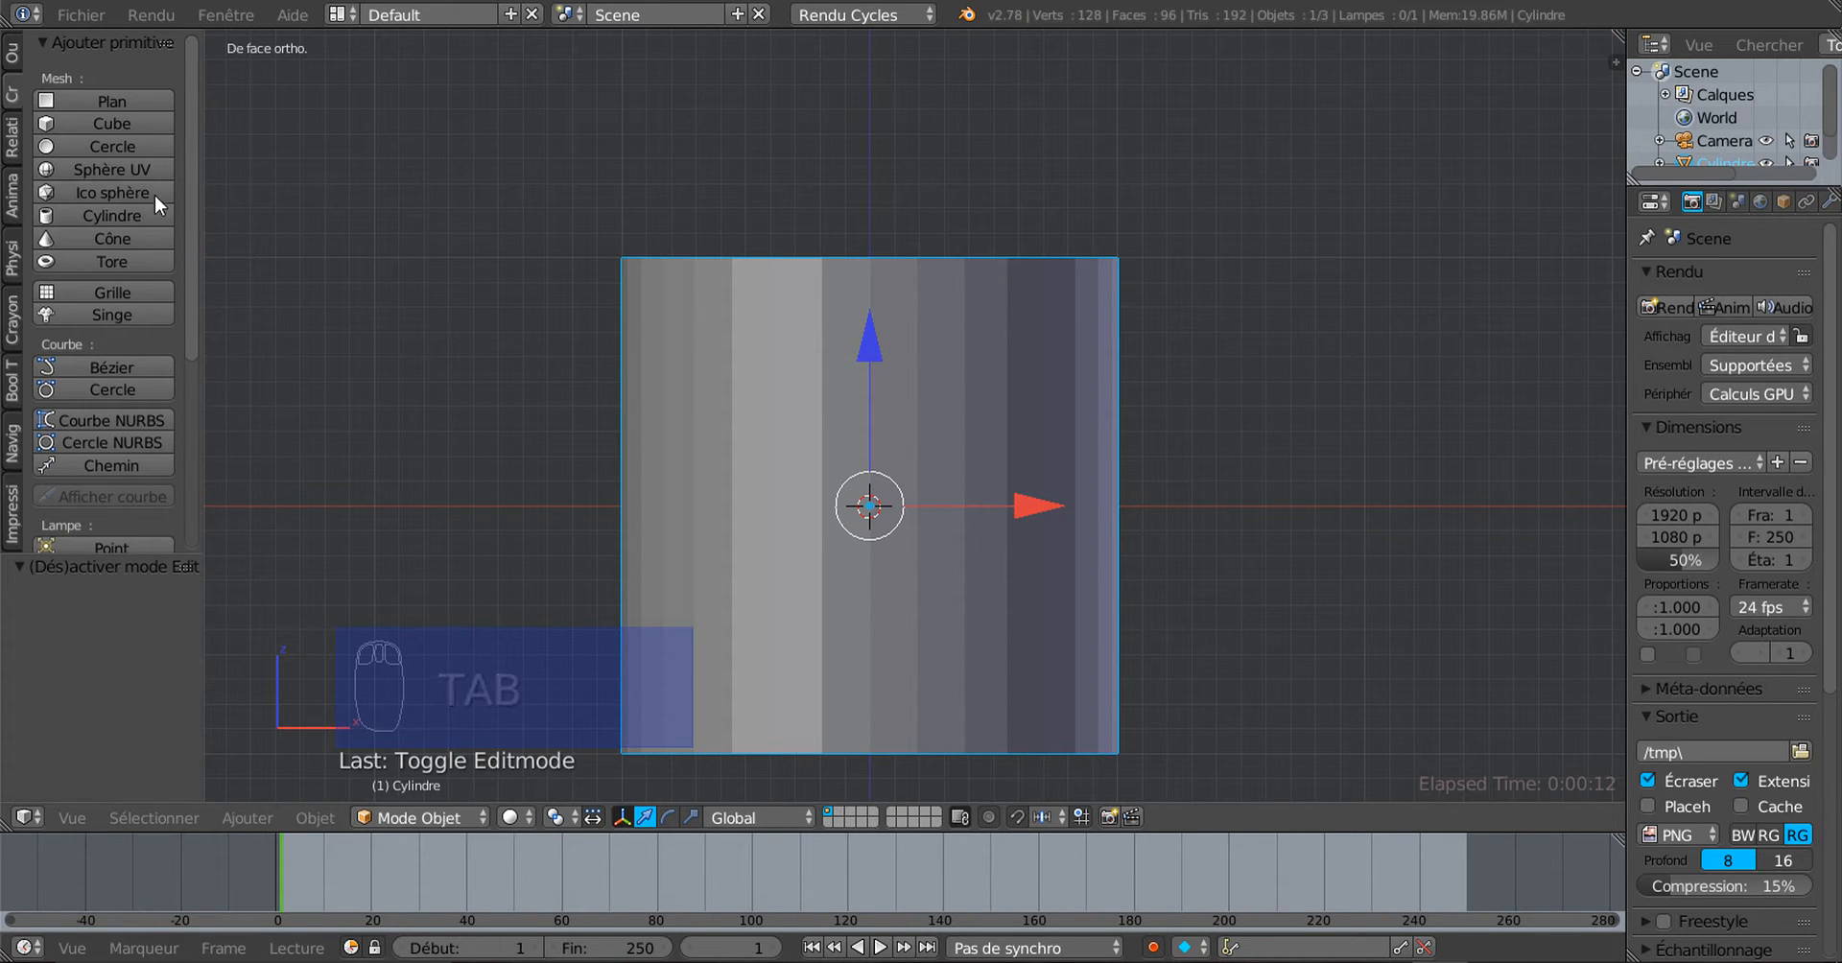
pyautogui.click(91, 169)
pyautogui.scroll(-1, 1091, 566)
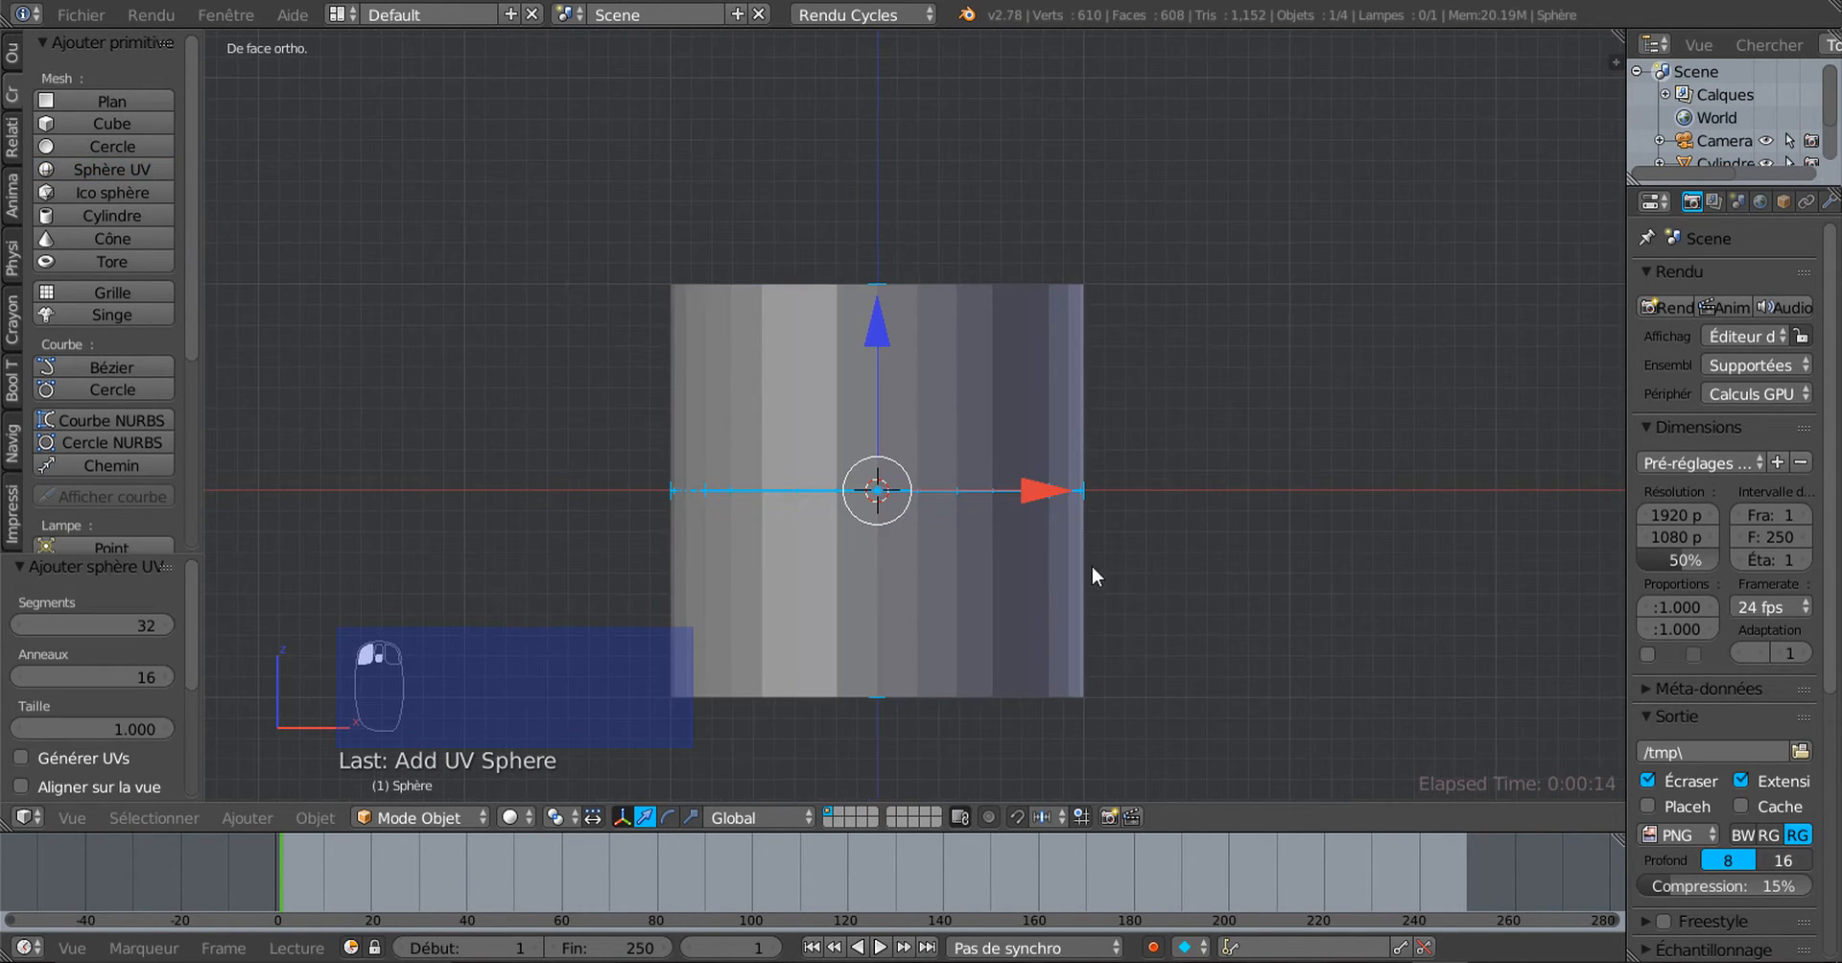
# Step: Raise the sphere about 0.88 along Z and scale it down to about 0.245
pyautogui.moveTo(878, 316); pyautogui.dragTo(901, 174)
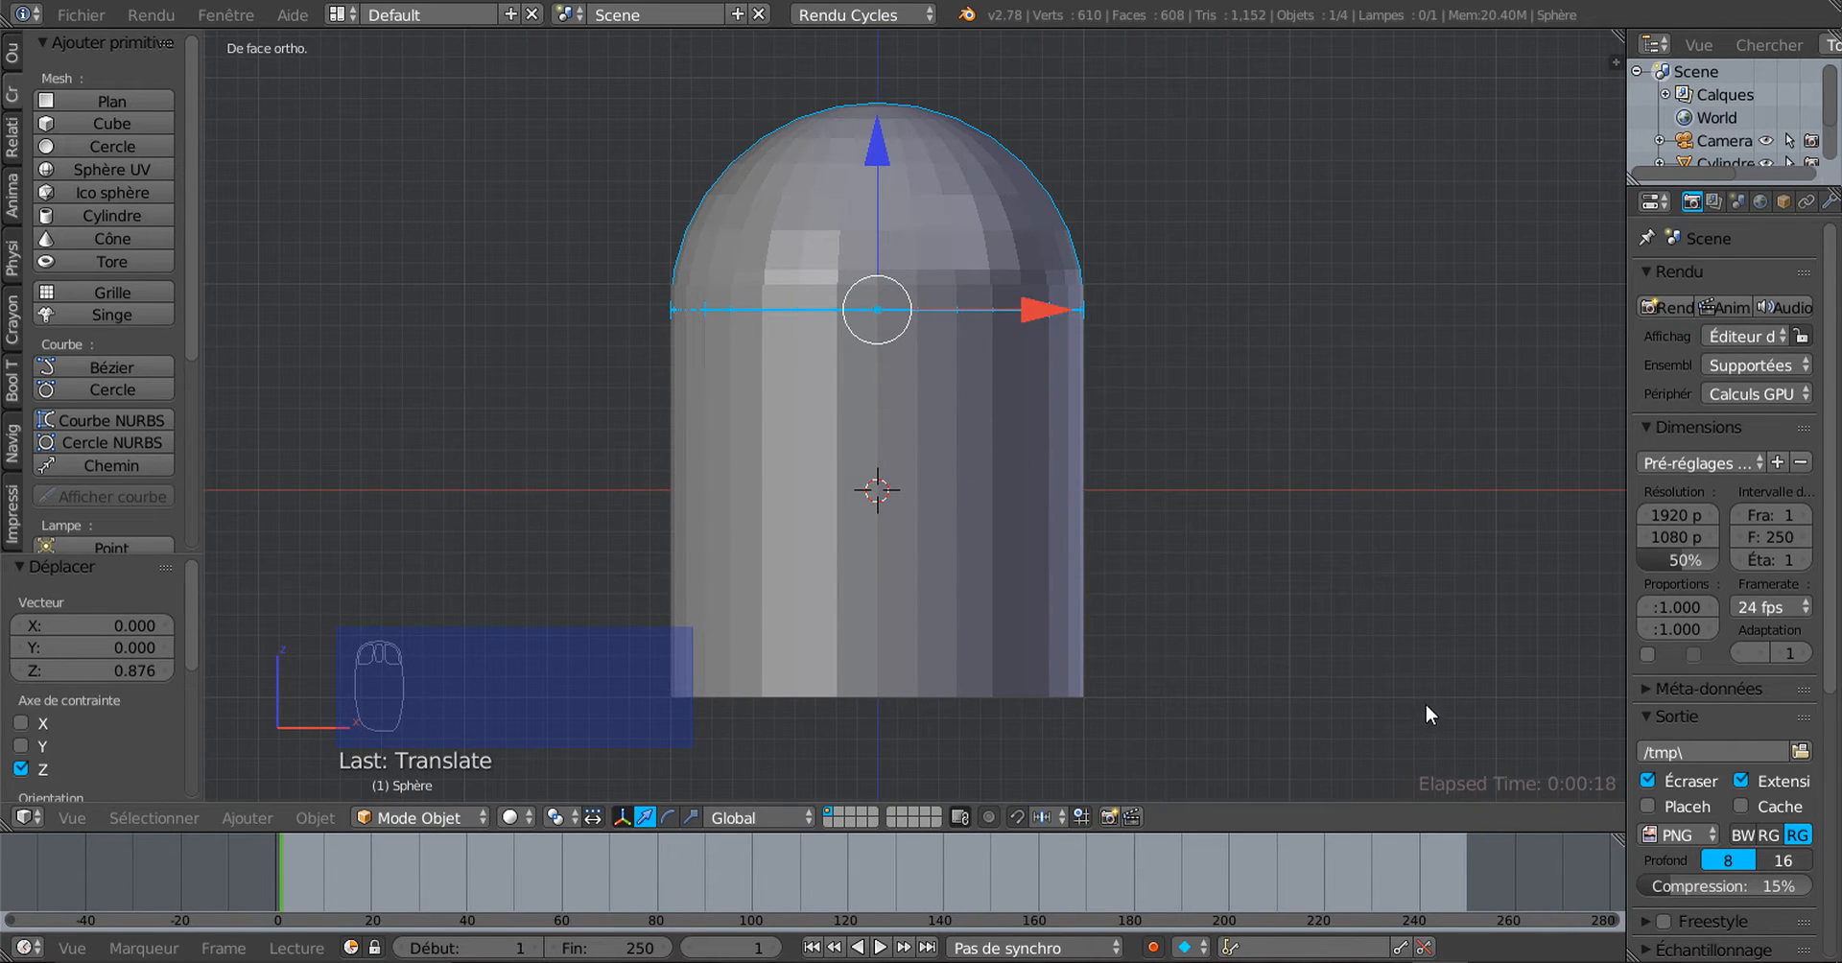
pyautogui.press('s')
pyautogui.click(1036, 393)
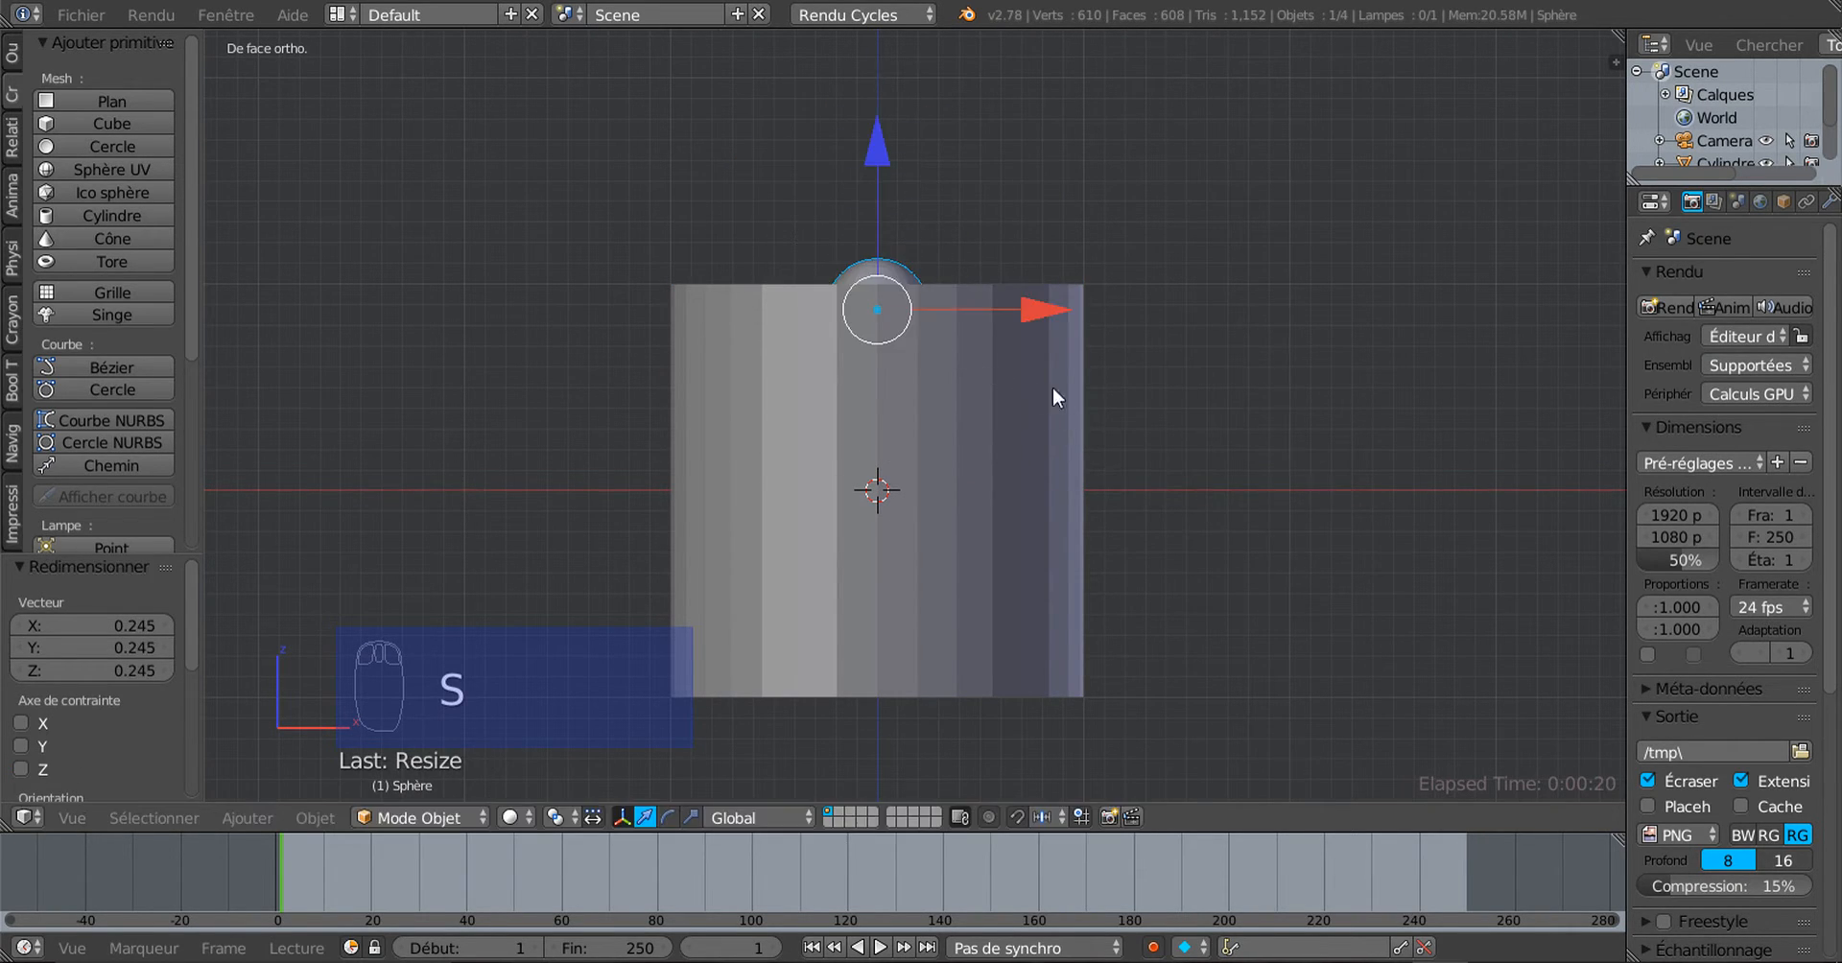
# Step: Shrink the sphere slightly more and raise it along Z to sit above the hollow in the cylinder's top
pyautogui.keyDown('shift'); pyautogui.moveTo(1053, 396); pyautogui.dragTo(1049, 593, button='middle'); pyautogui.keyUp('shift')
pyautogui.moveTo(1038, 476); pyautogui.dragTo(1012, 595, button='middle')
pyautogui.scroll(2, 1007, 585)
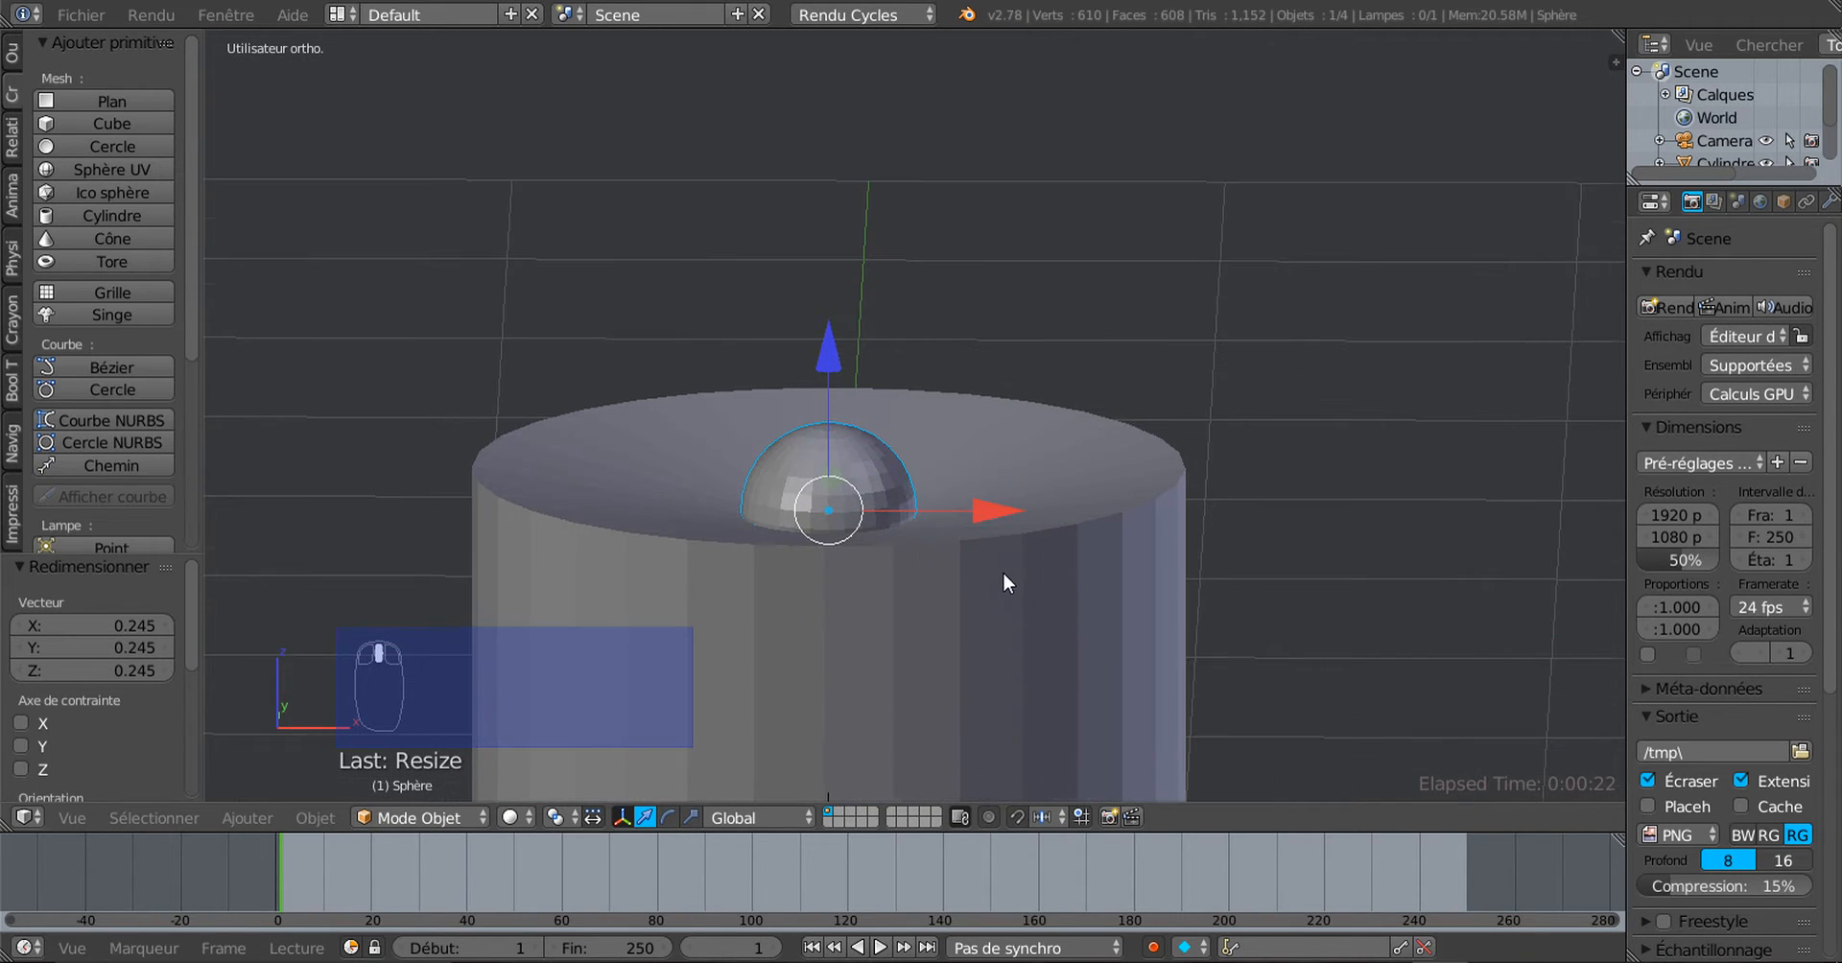
pyautogui.moveTo(1015, 654); pyautogui.dragTo(1094, 678, button='middle')
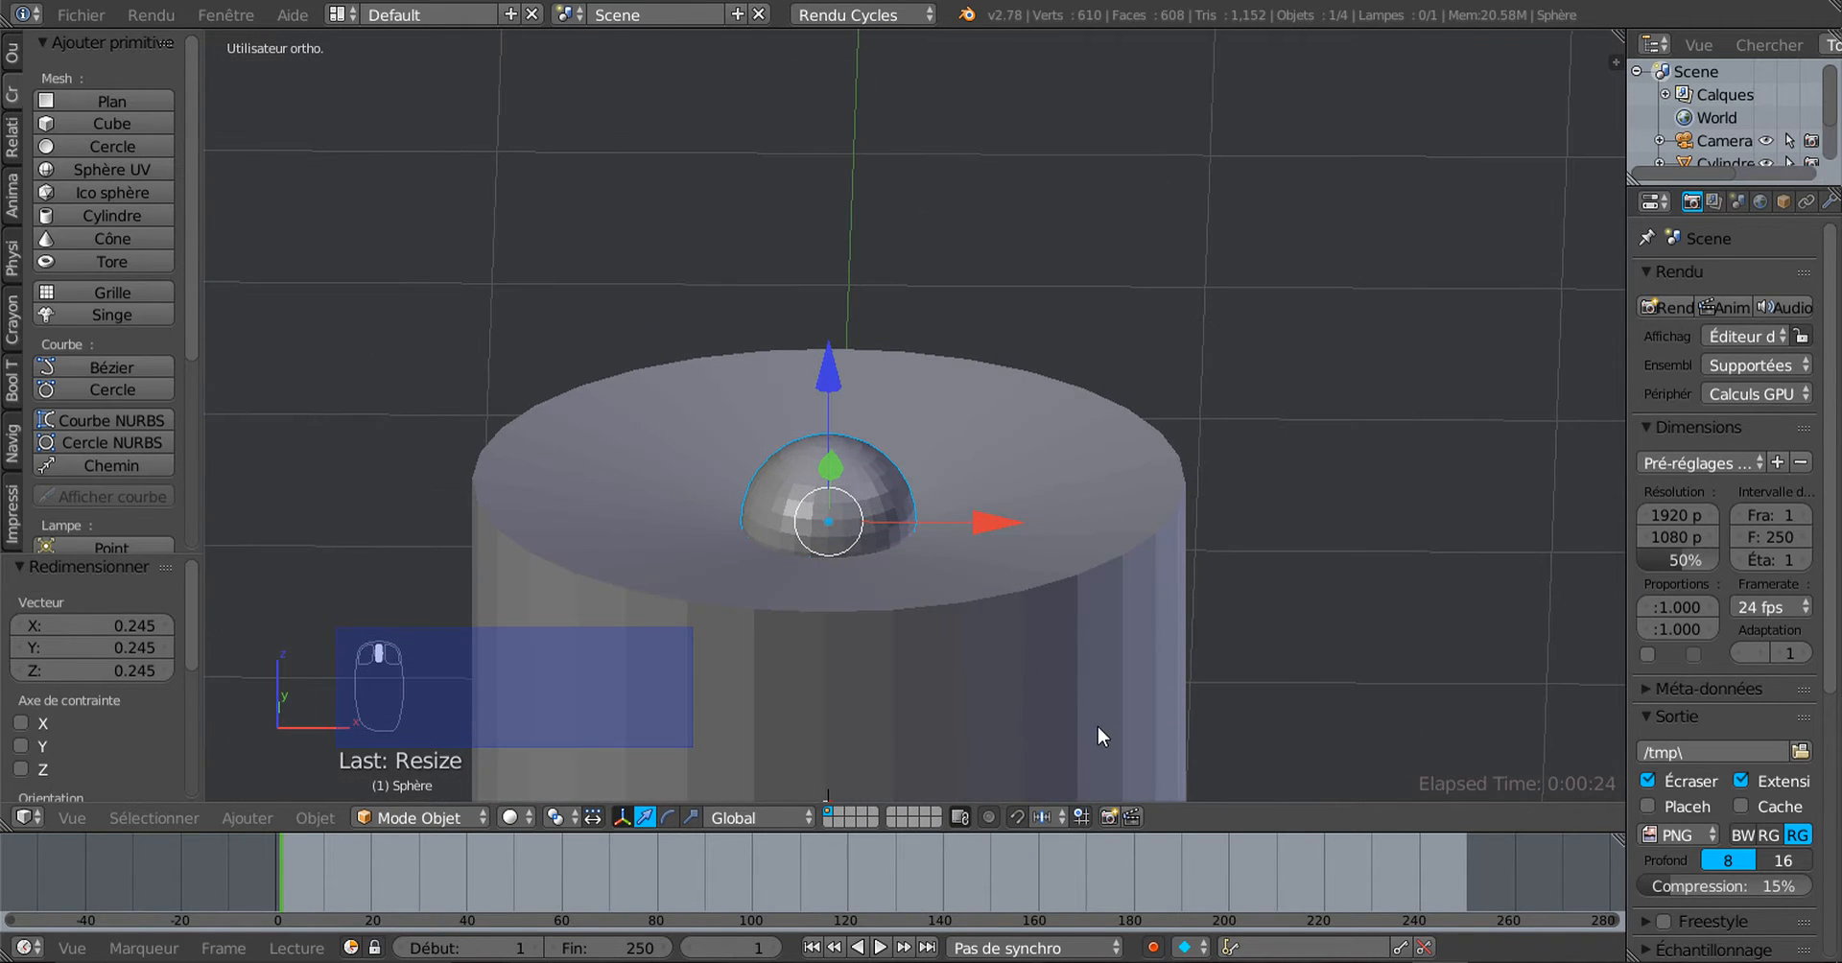
pyautogui.press('s')
pyautogui.click(1063, 659)
pyautogui.moveTo(831, 376); pyautogui.dragTo(833, 341)
pyautogui.moveTo(833, 342); pyautogui.dragTo(953, 525, button='middle')
# Step: Enter edit mode on the sphere and select only its top pole vertex in vertex selection mode
pyautogui.press('Tab')
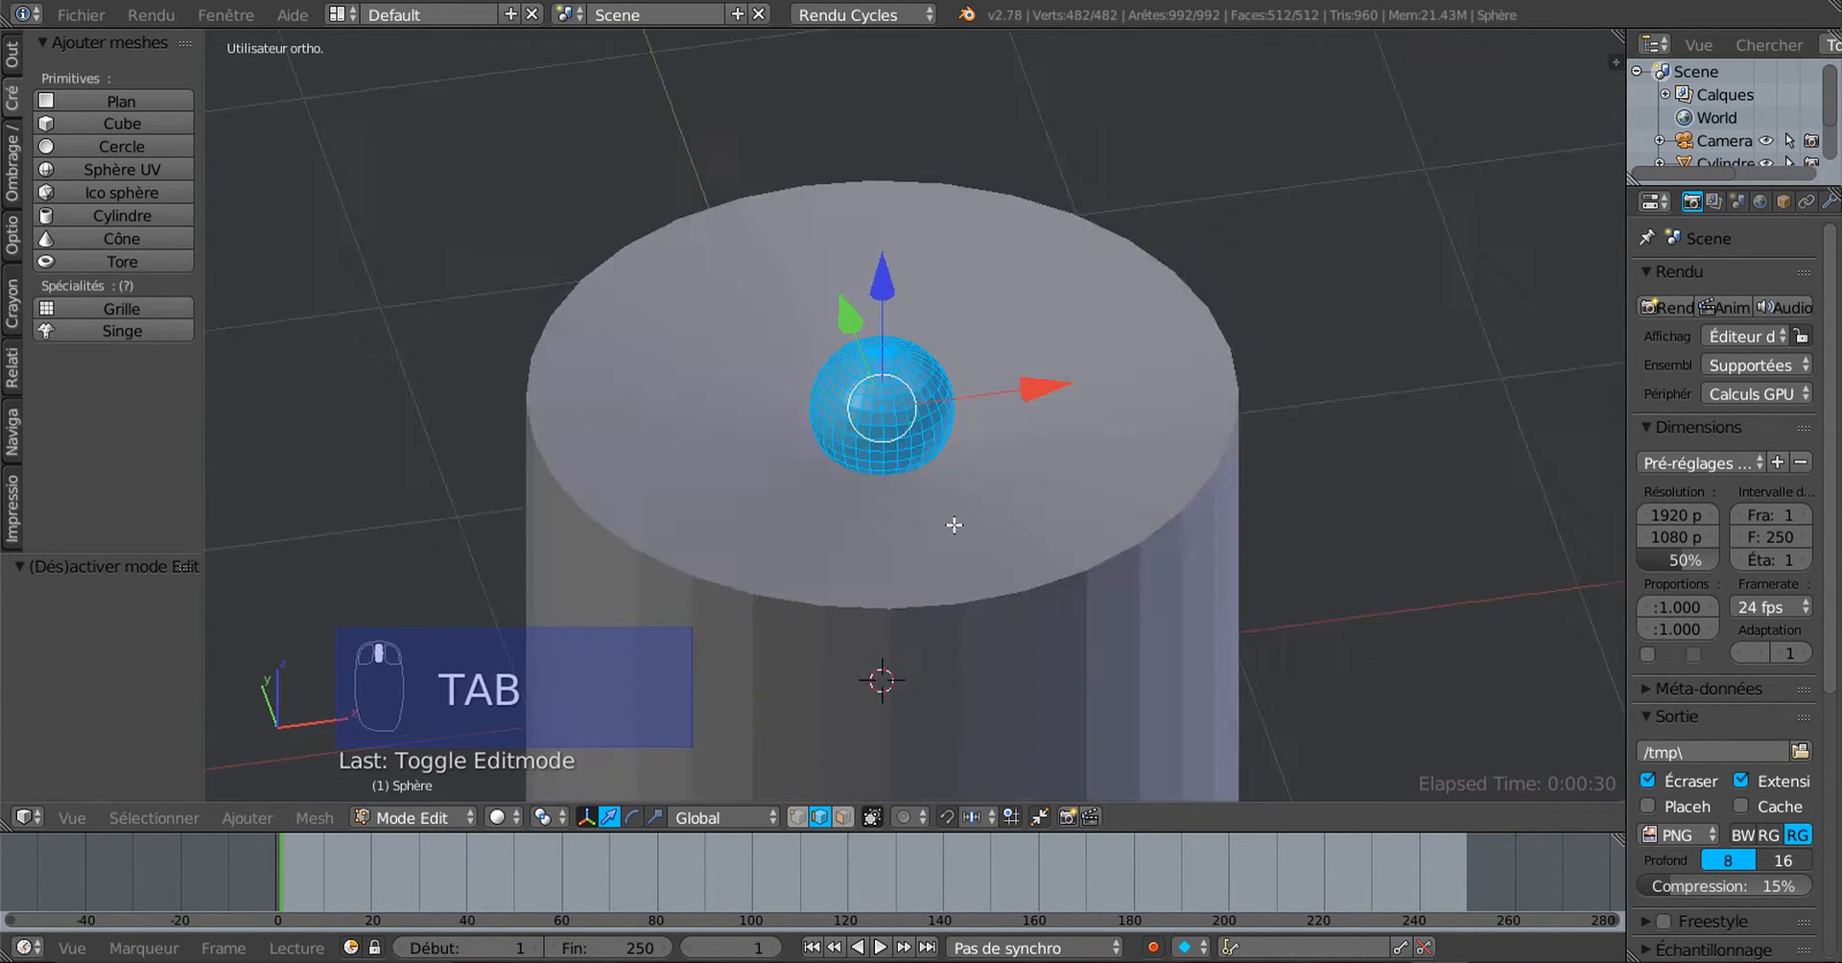
pyautogui.scroll(4, 953, 525)
pyautogui.rightClick(944, 512)
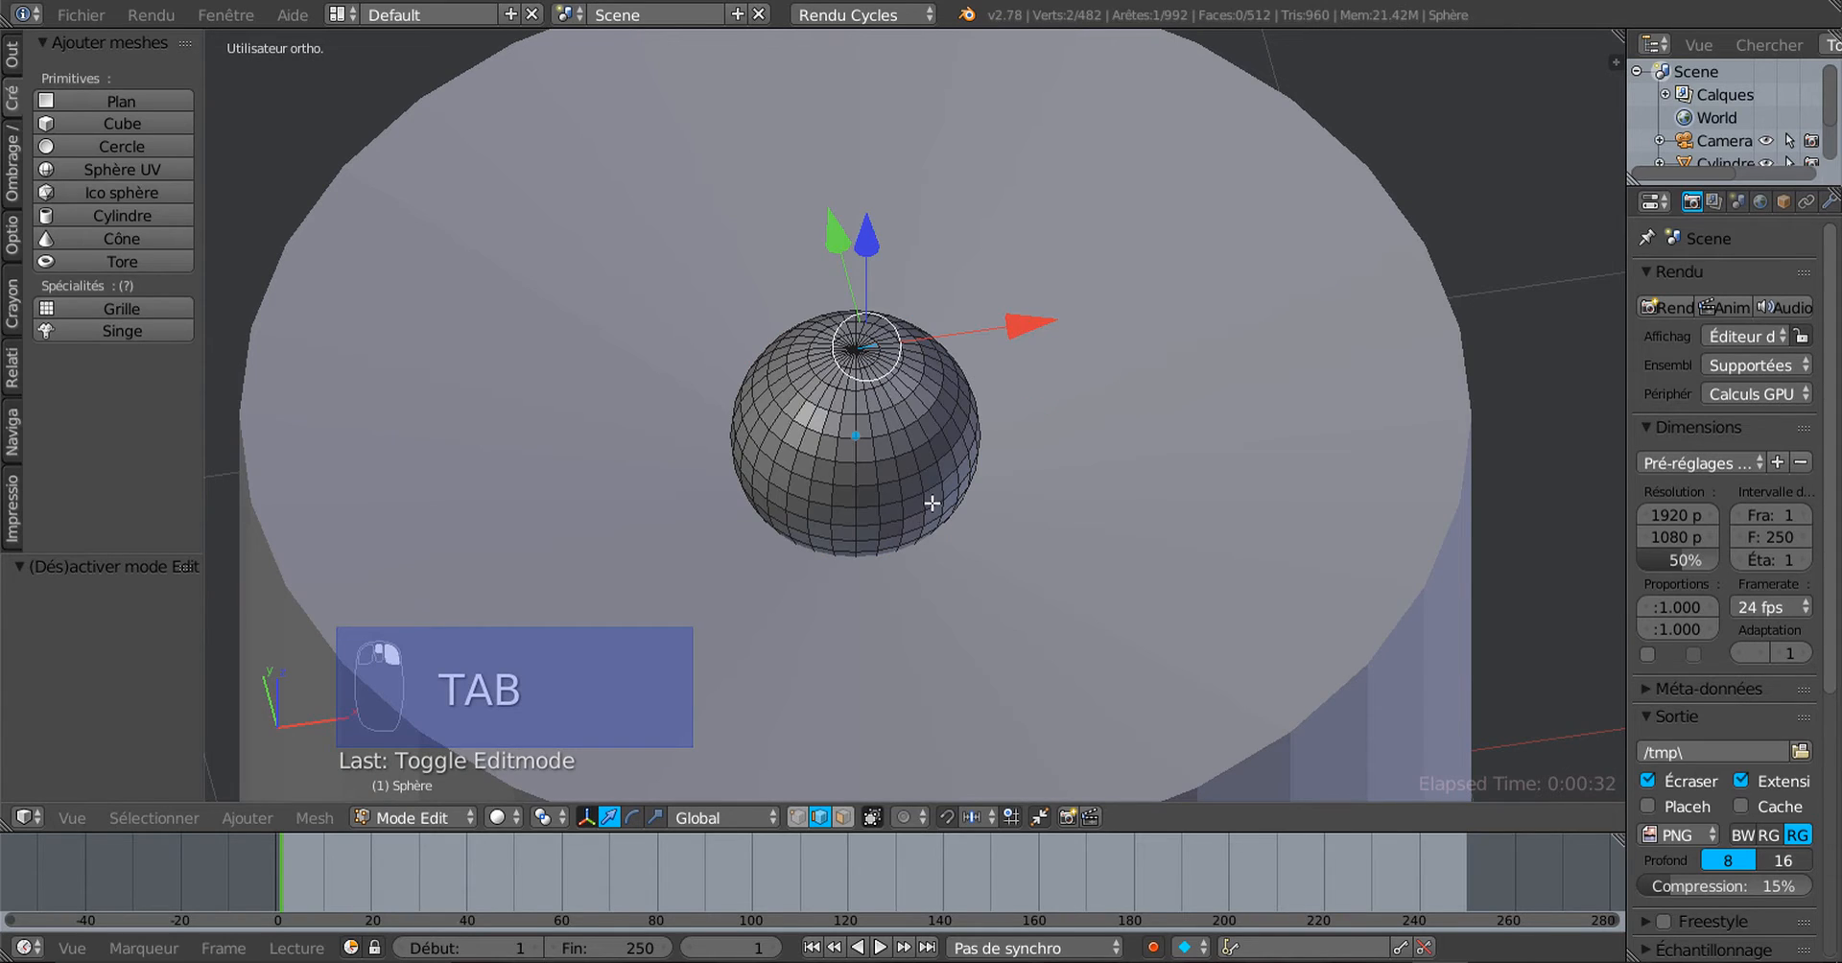
pyautogui.click(795, 816)
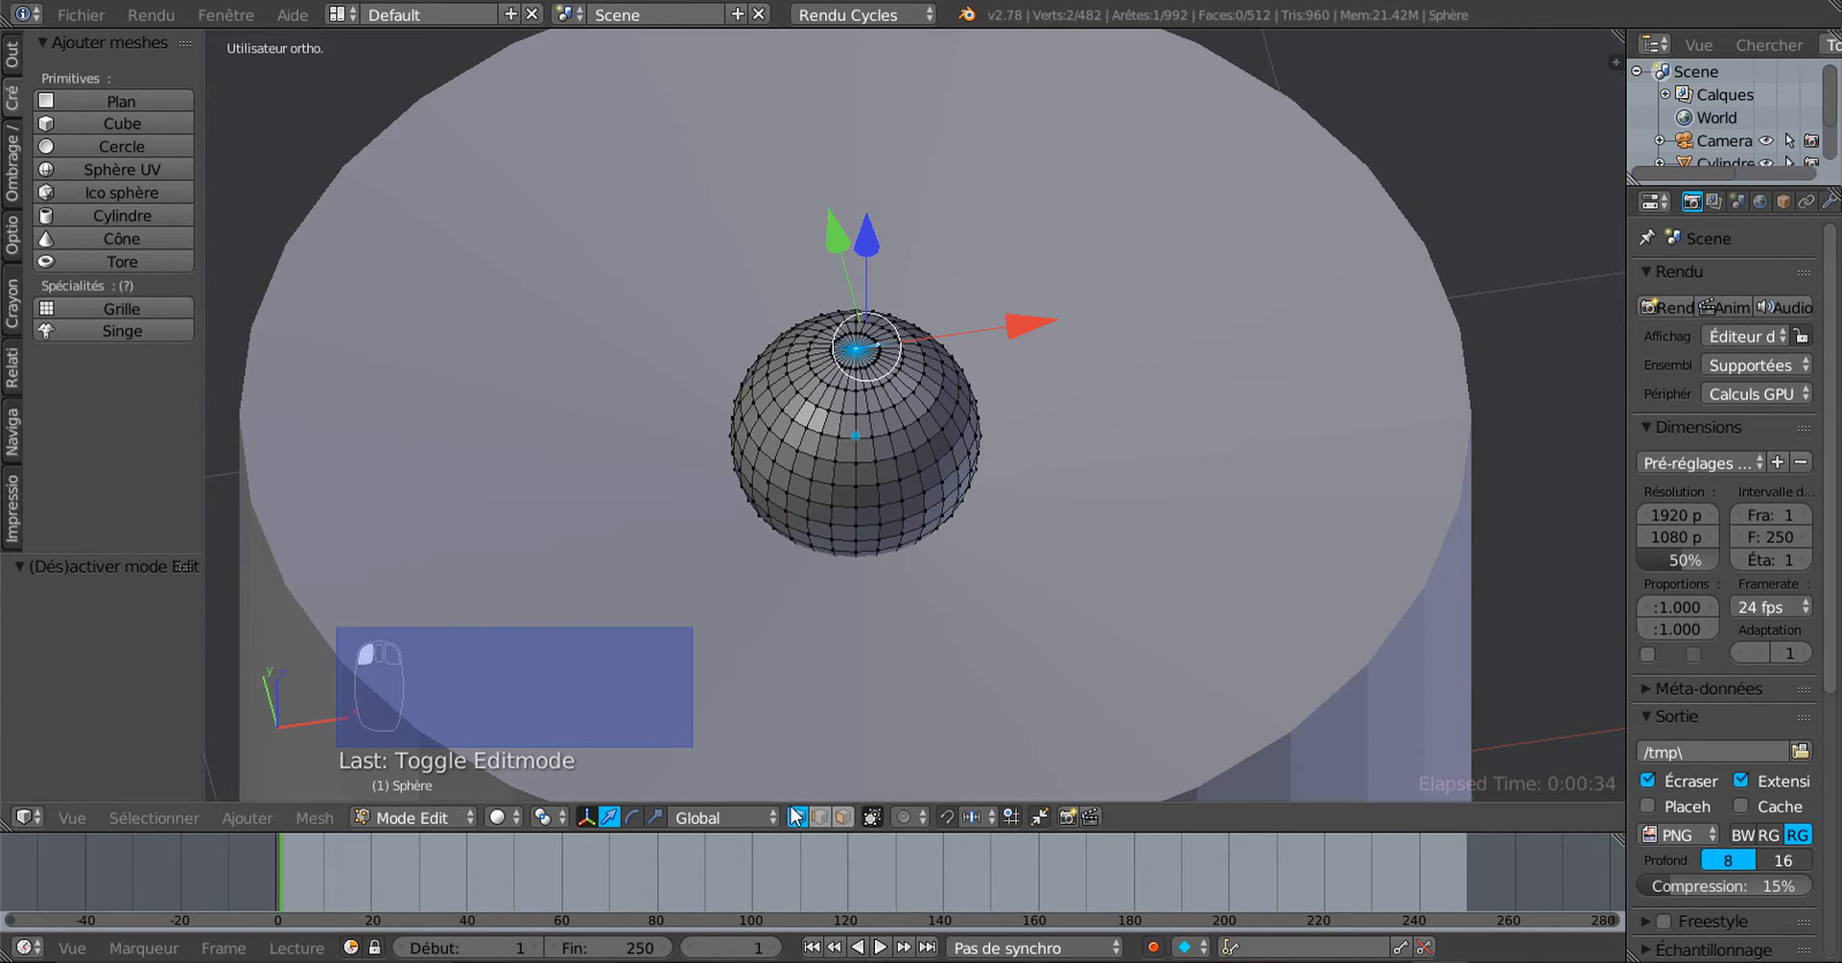
pyautogui.rightClick(855, 347)
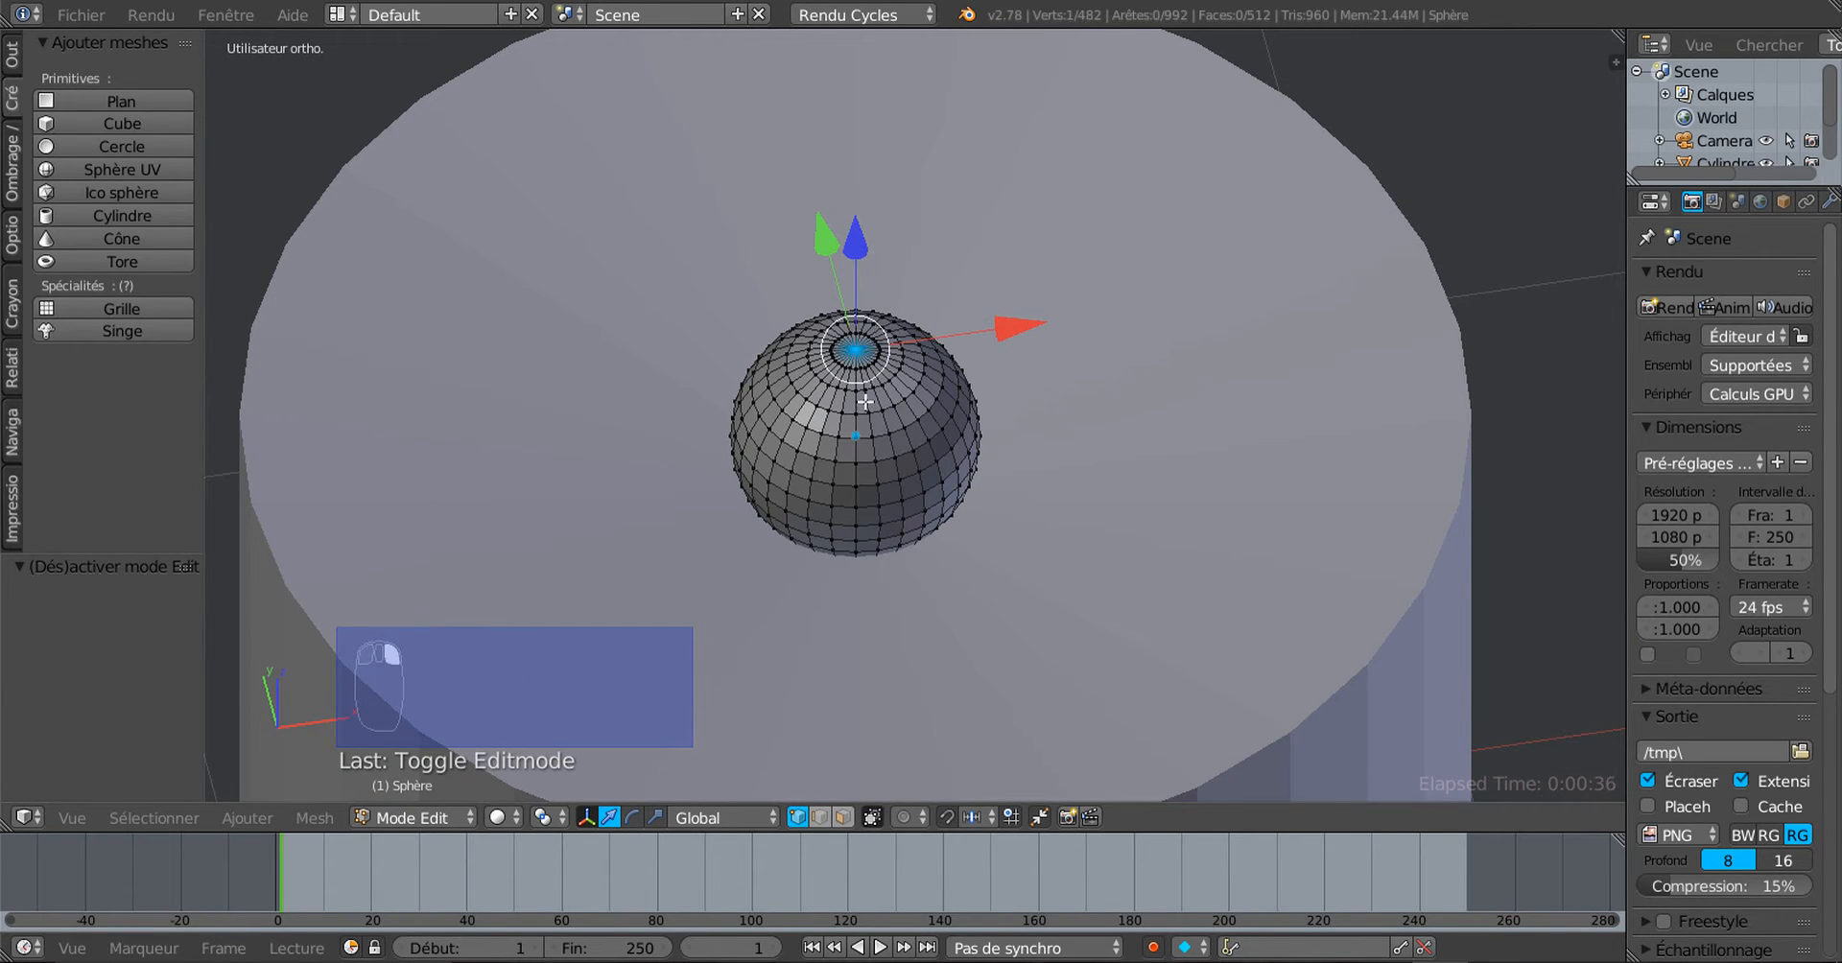
pyautogui.moveTo(865, 403); pyautogui.dragTo(1044, 489, button='middle')
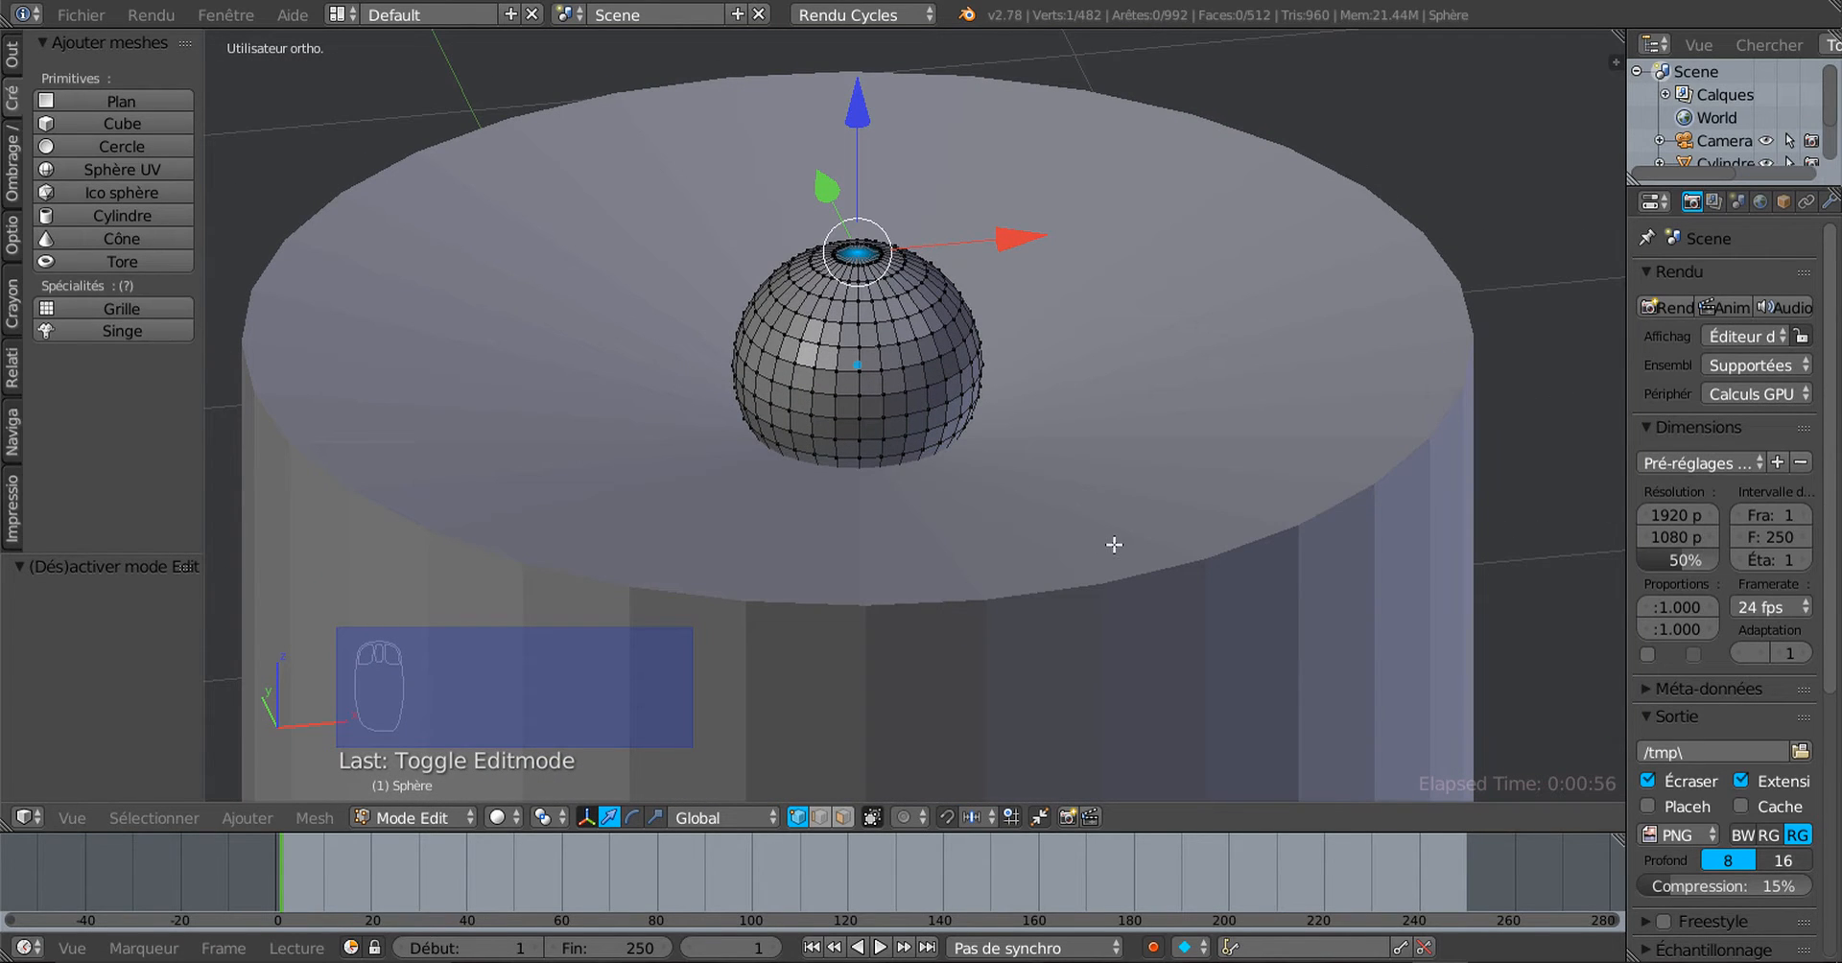
# Step: Stretch the sphere into a flame by raising its top vertex about 0.647 along Z, using connected proportional editing with an influence size of about 0.35
pyautogui.click(906, 817)
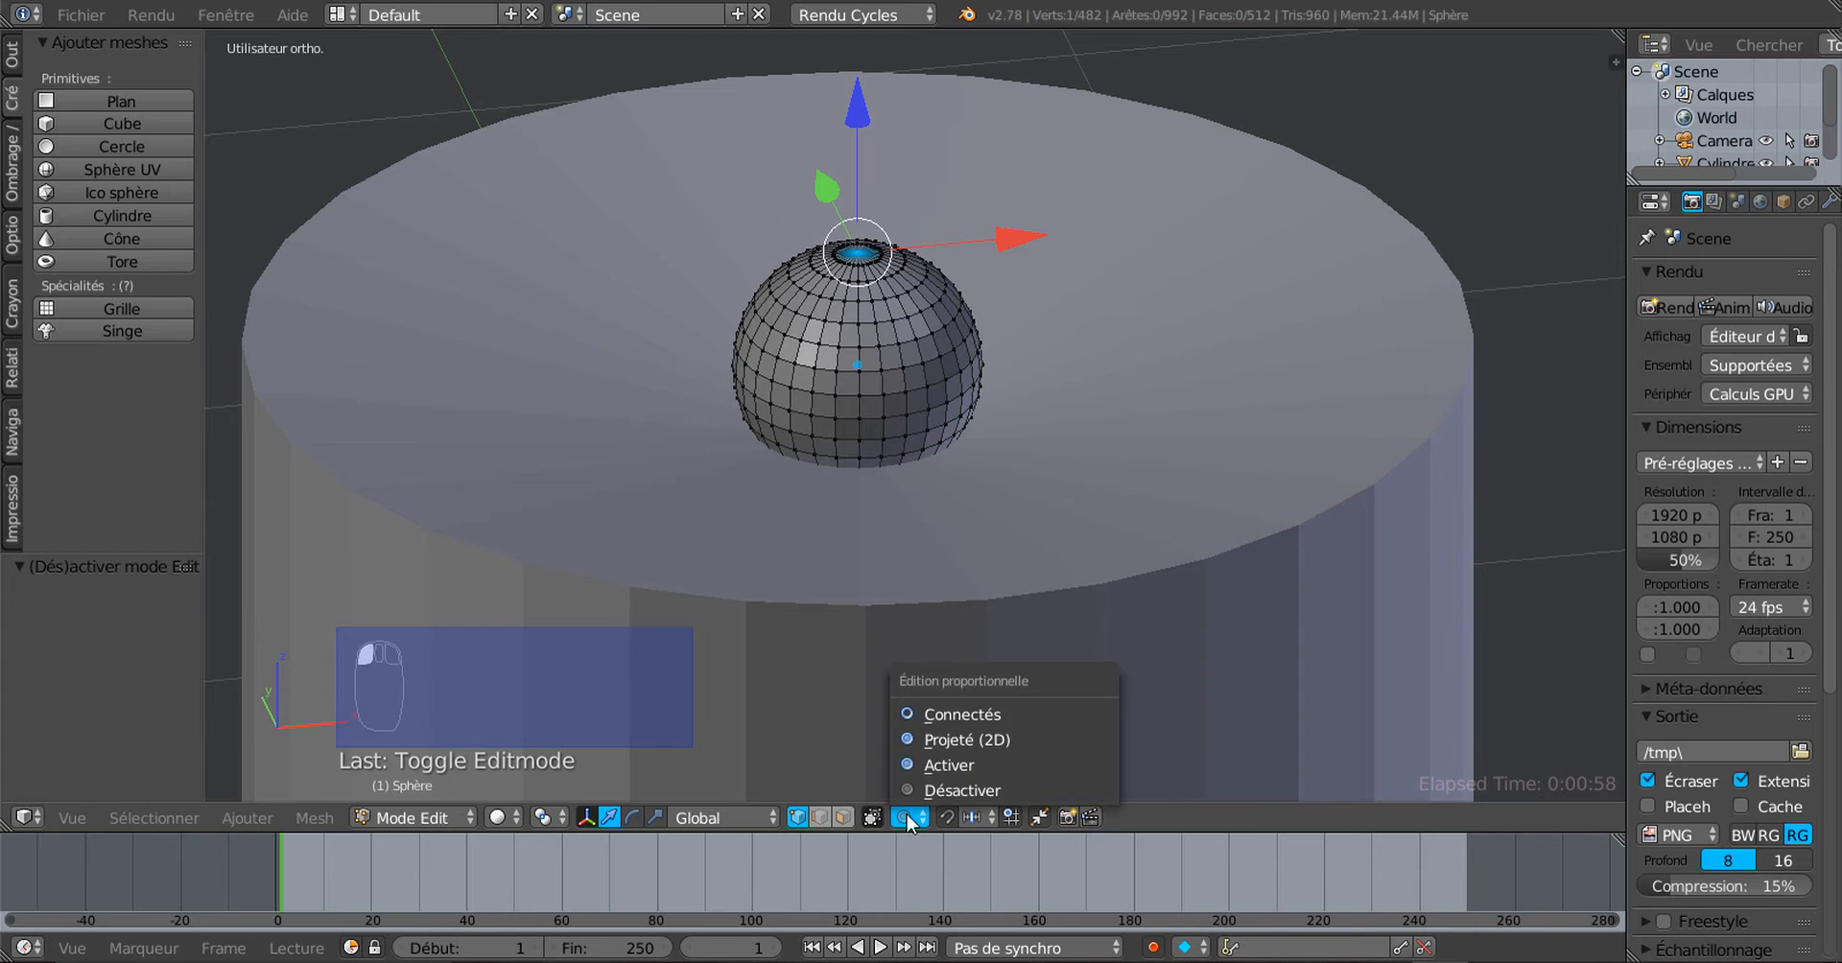
pyautogui.click(940, 716)
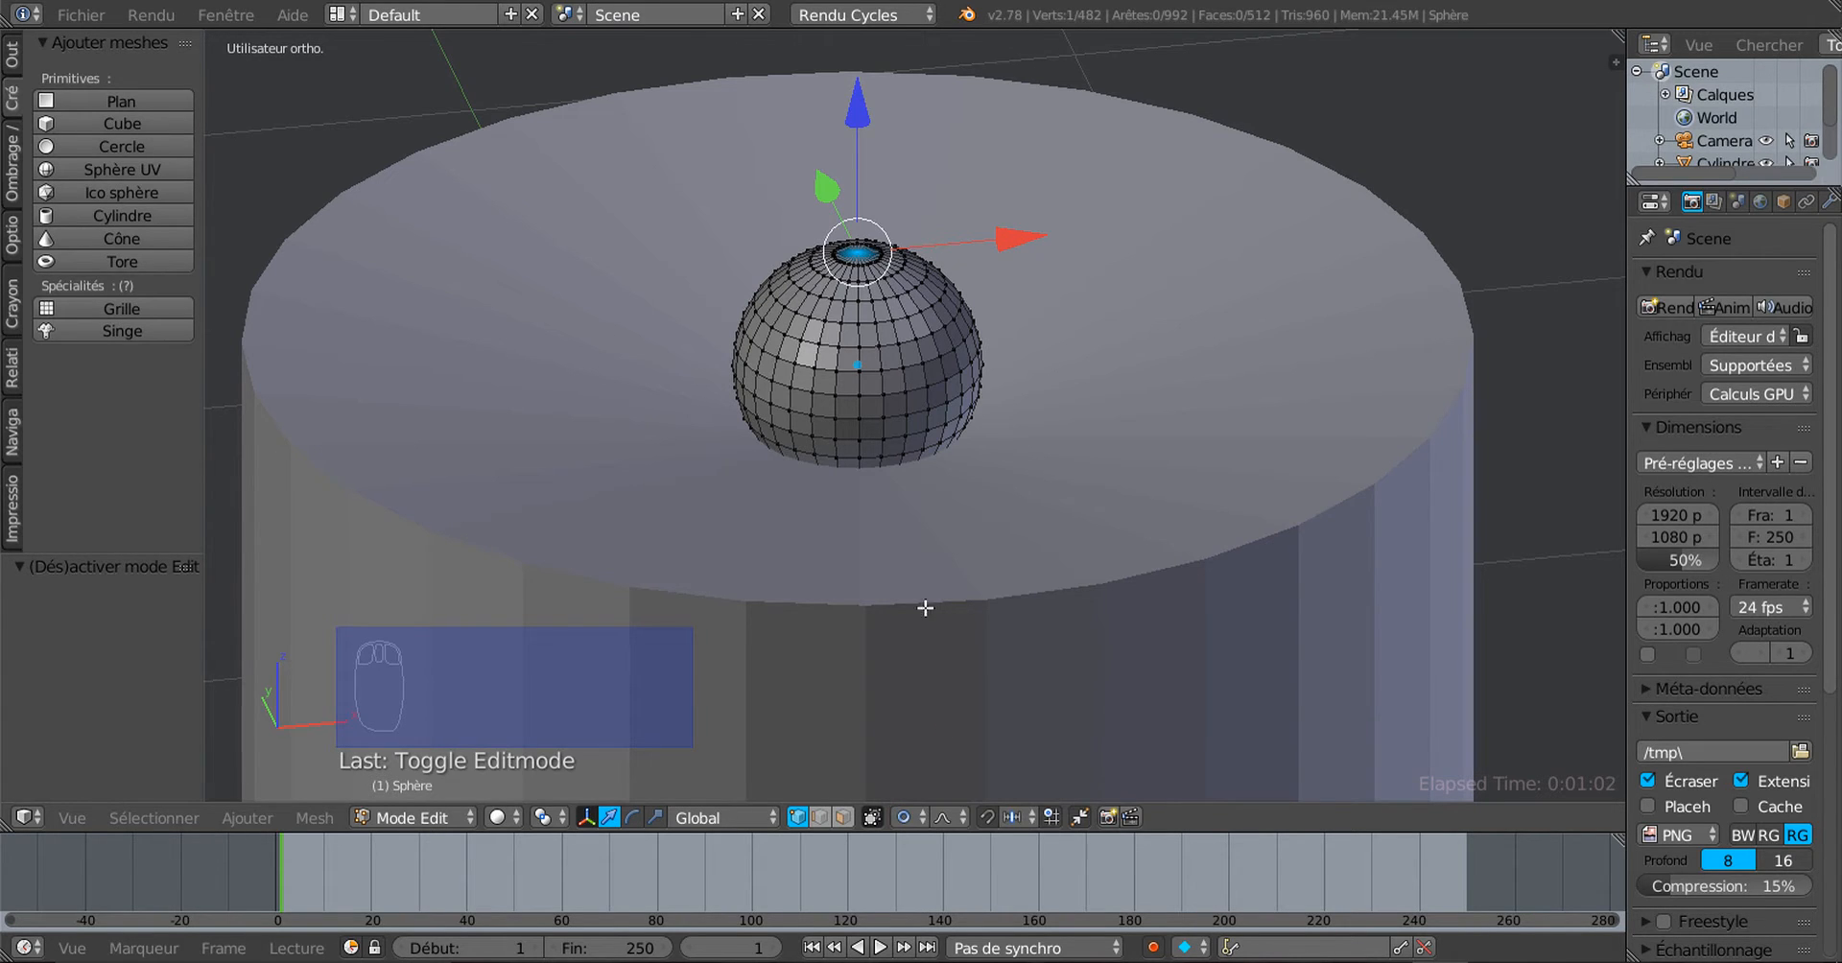
pyautogui.keyDown('shift'); pyautogui.moveTo(883, 439); pyautogui.dragTo(899, 552, button='middle'); pyautogui.keyUp('shift')
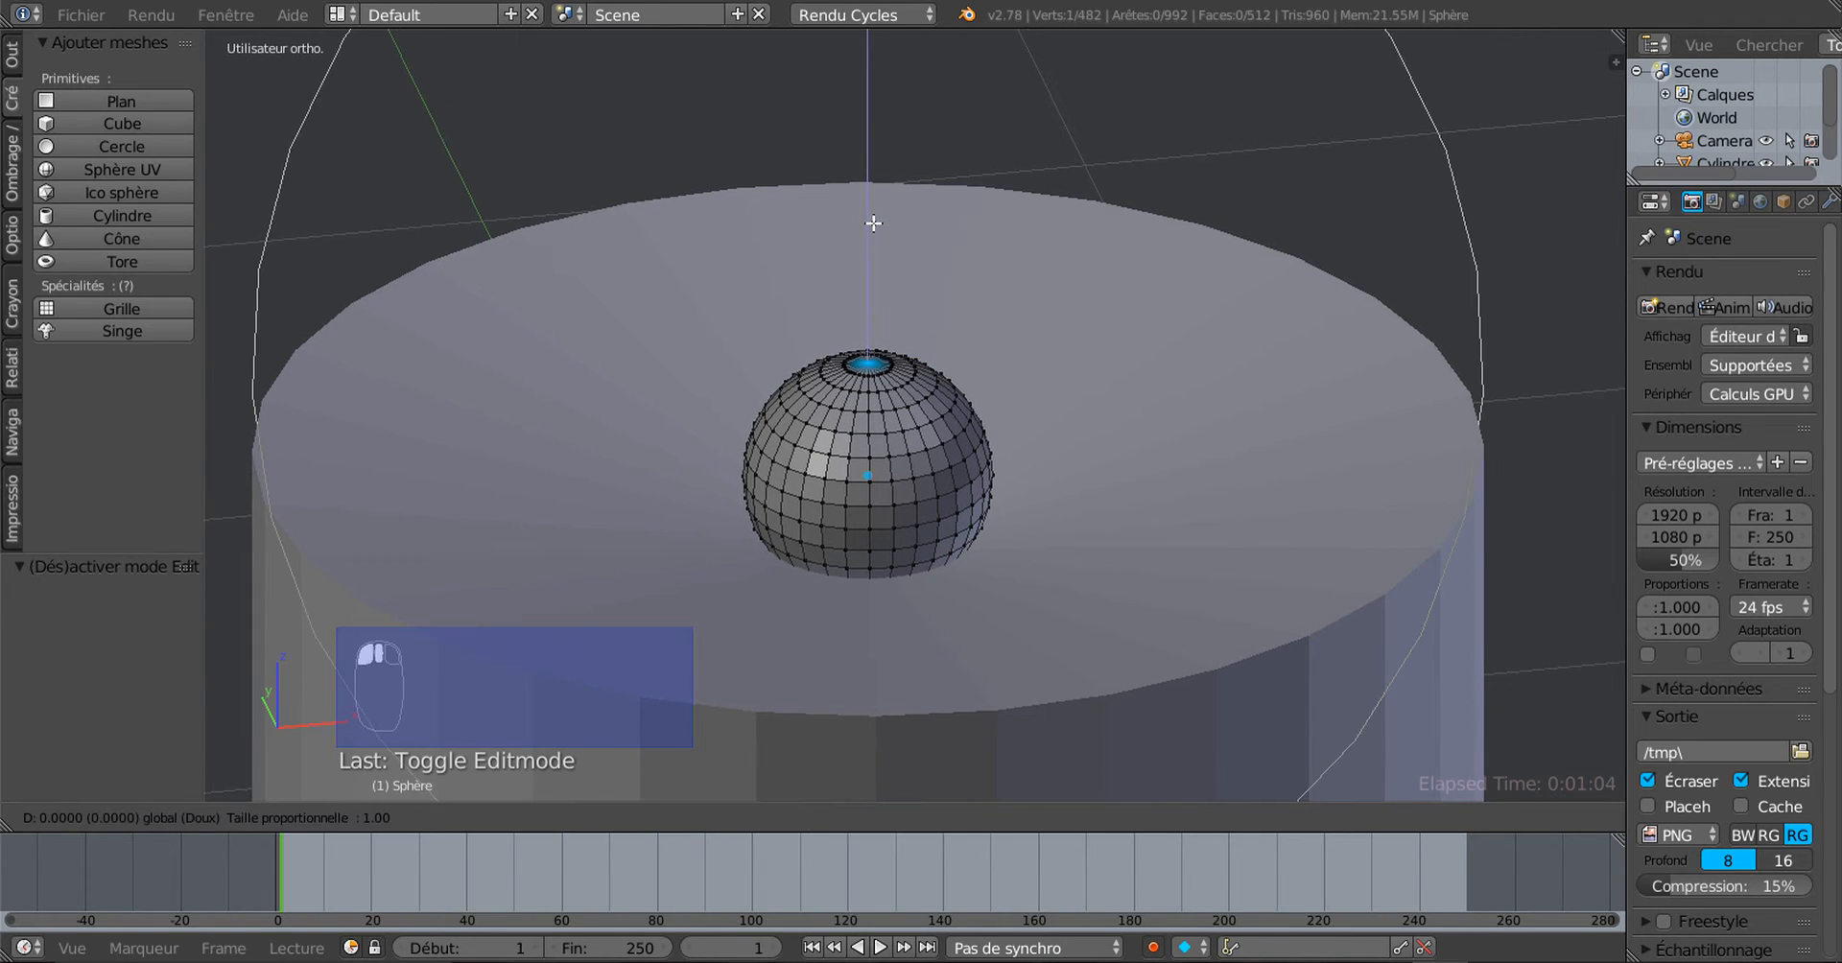
pyautogui.moveTo(873, 223); pyautogui.dragTo(873, 223)
pyautogui.scroll(4, 873, 222)
pyautogui.scroll(9, 873, 223)
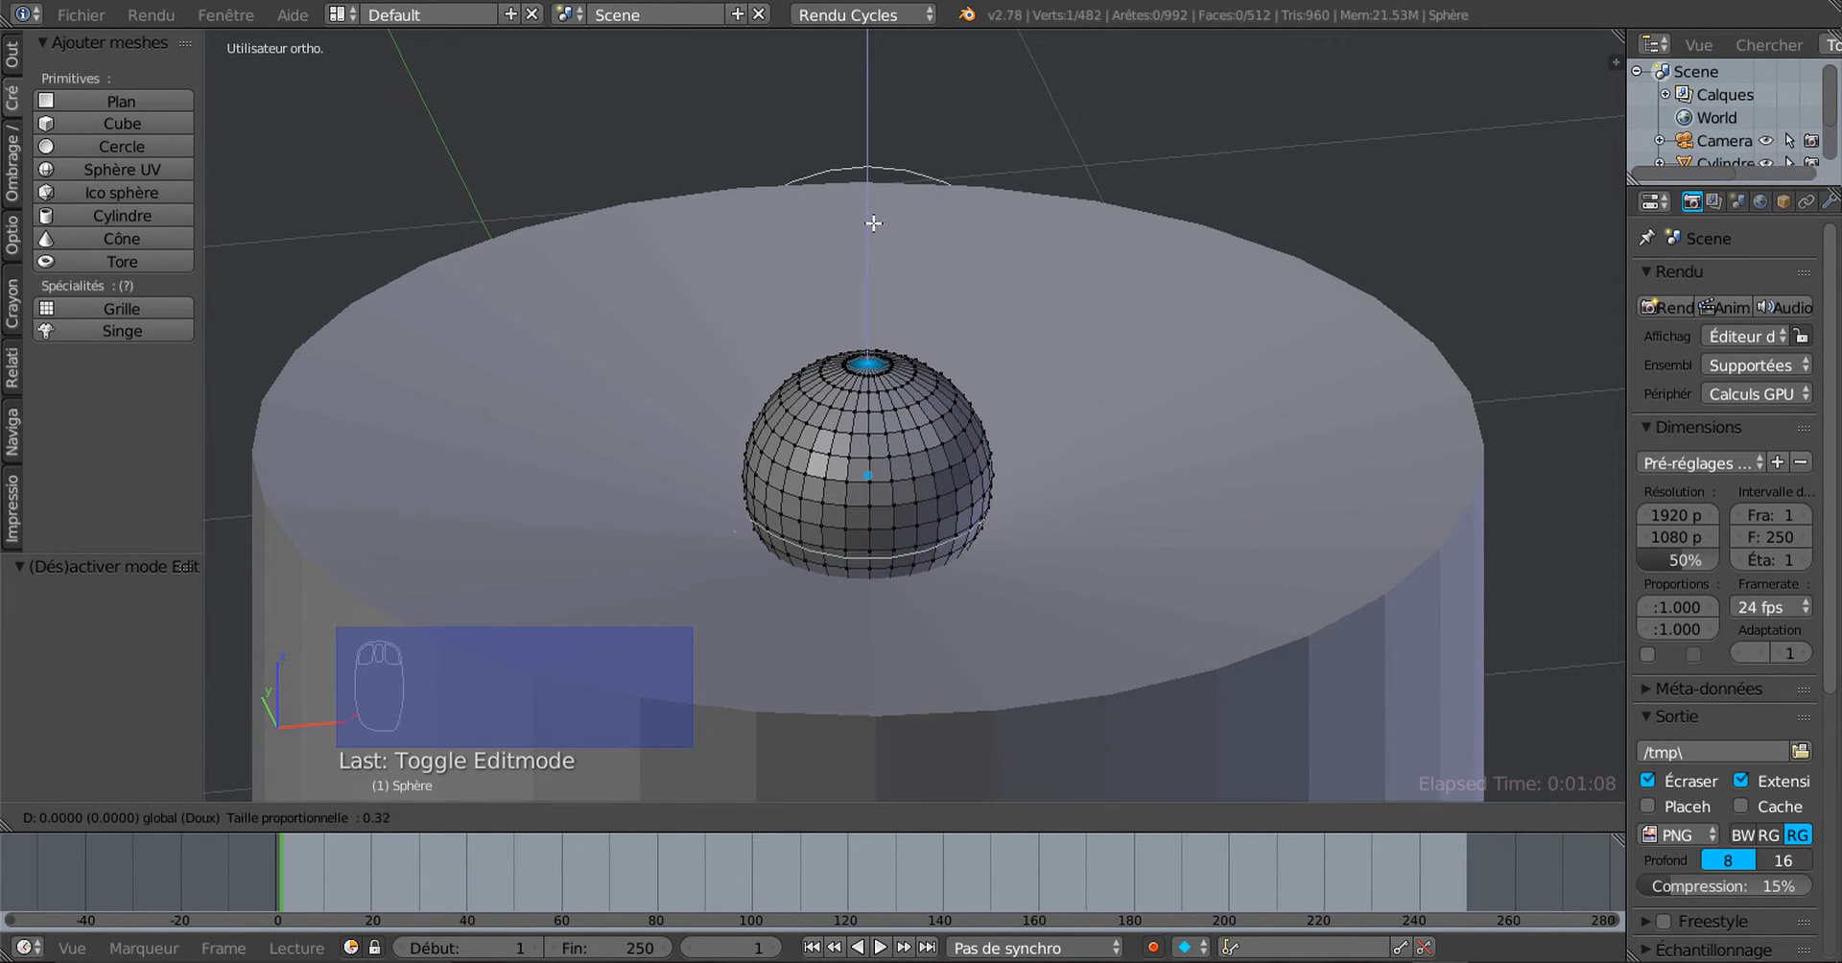
pyautogui.scroll(1, 873, 223)
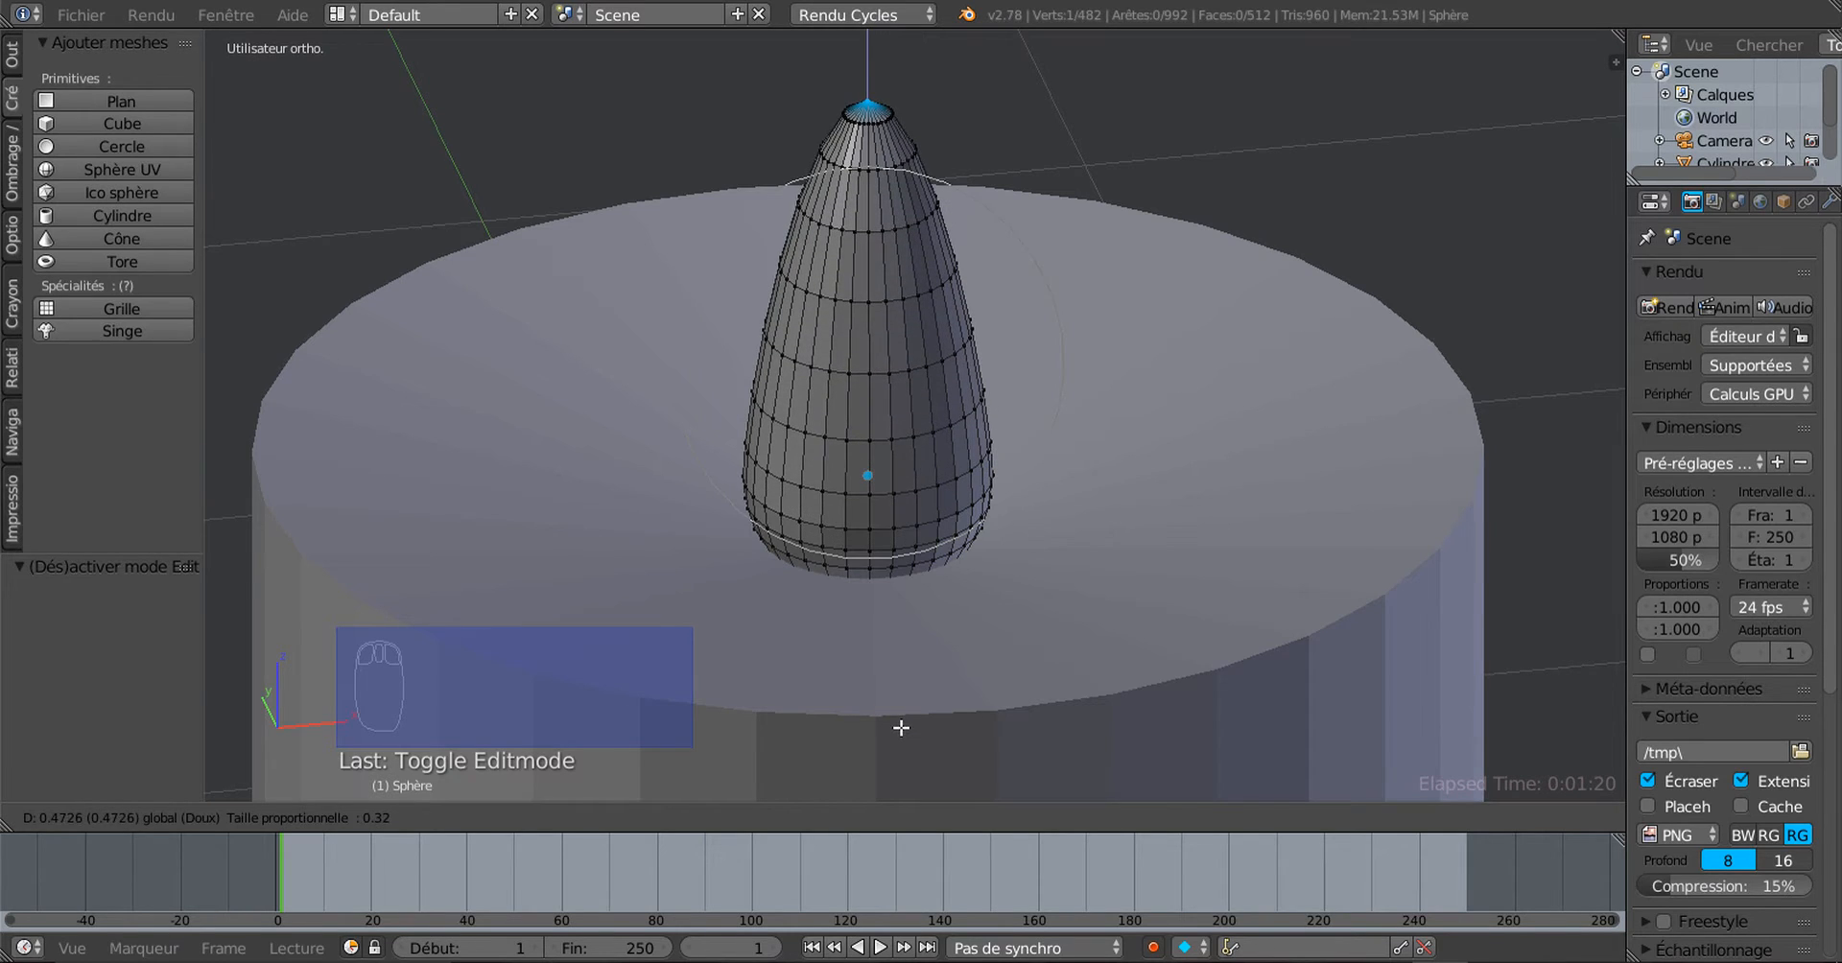
pyautogui.scroll(-3, 899, 714)
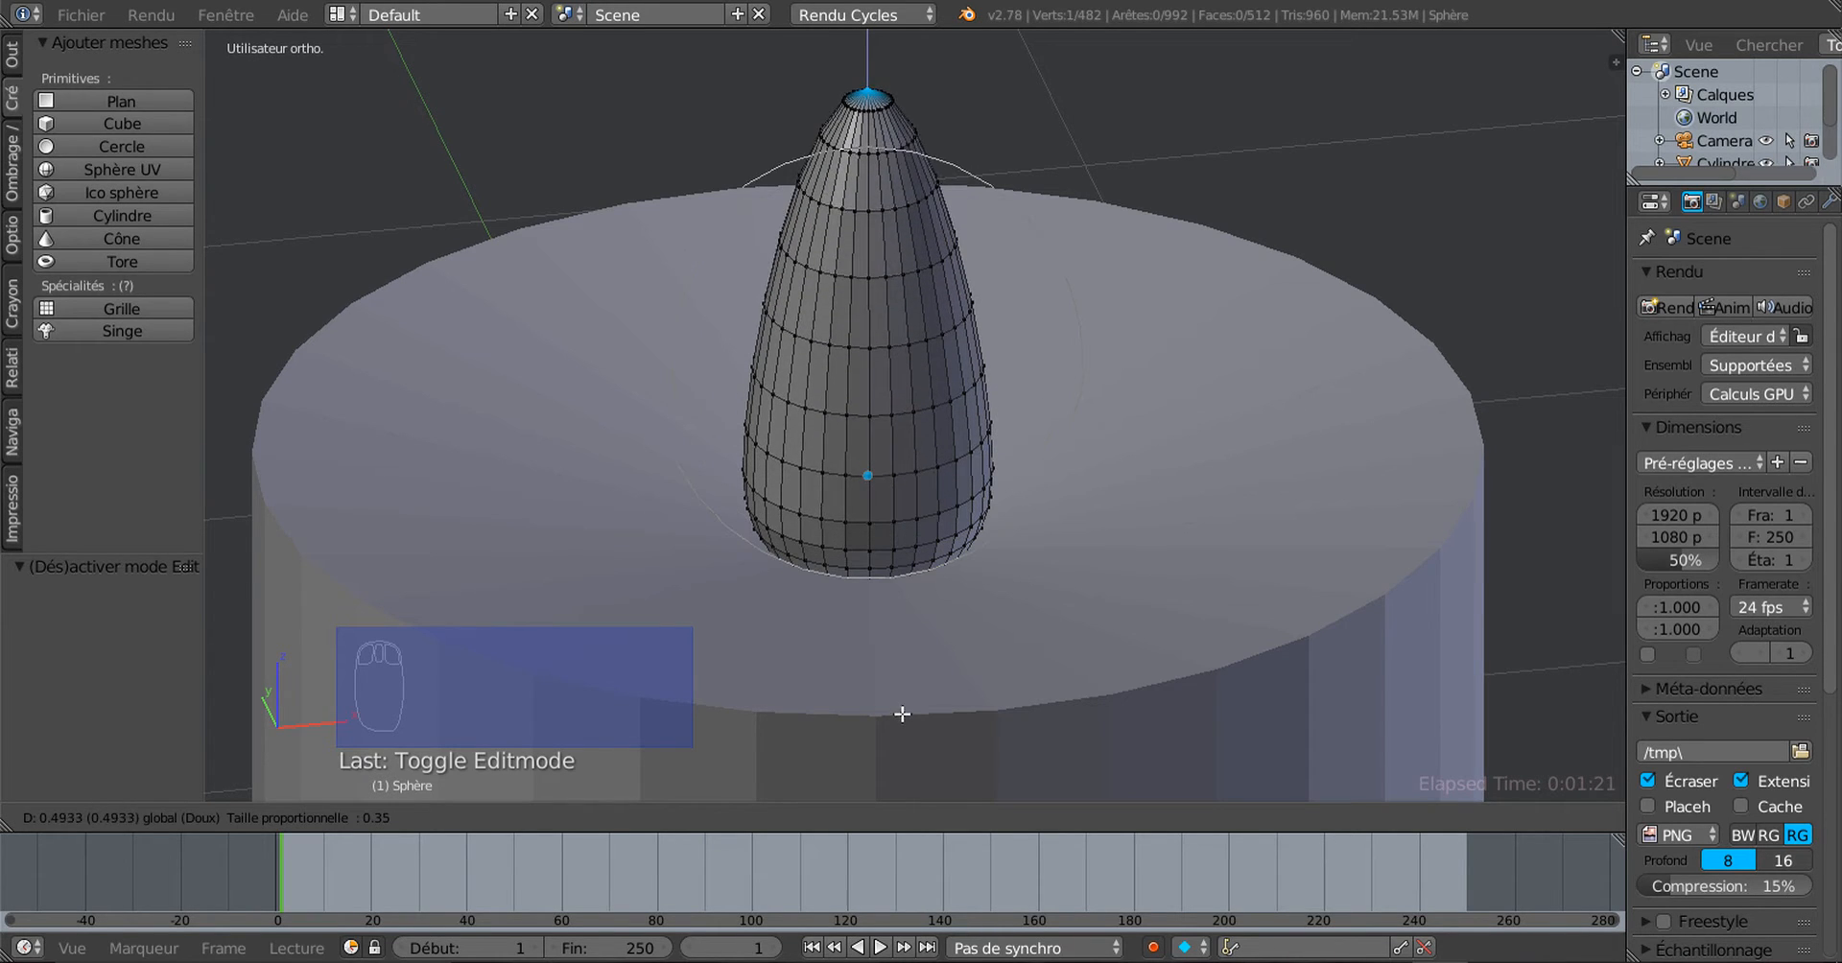
pyautogui.click(917, 630)
pyautogui.scroll(-4, 926, 652)
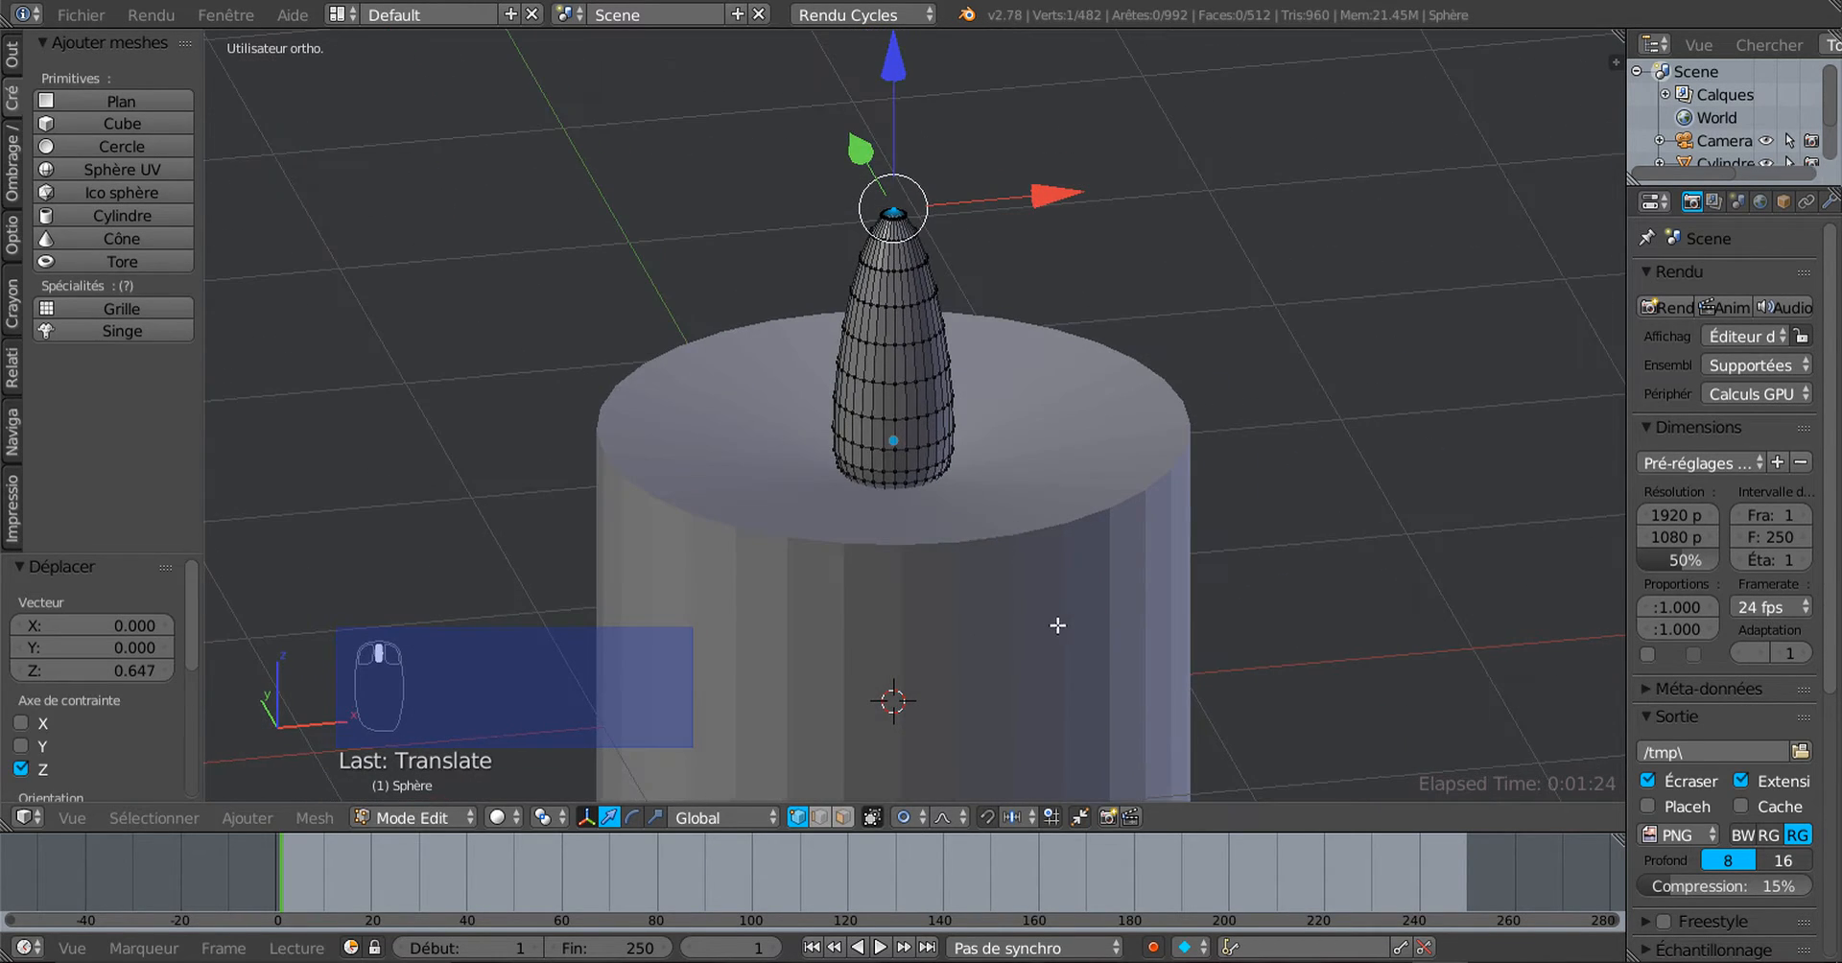
# Step: Scale the whole flame mesh down to about 0.759 and stretch it along Z by about 1.311
pyautogui.press('s')
pyautogui.rightClick(1194, 721)
pyautogui.press('a')
pyautogui.press('a')
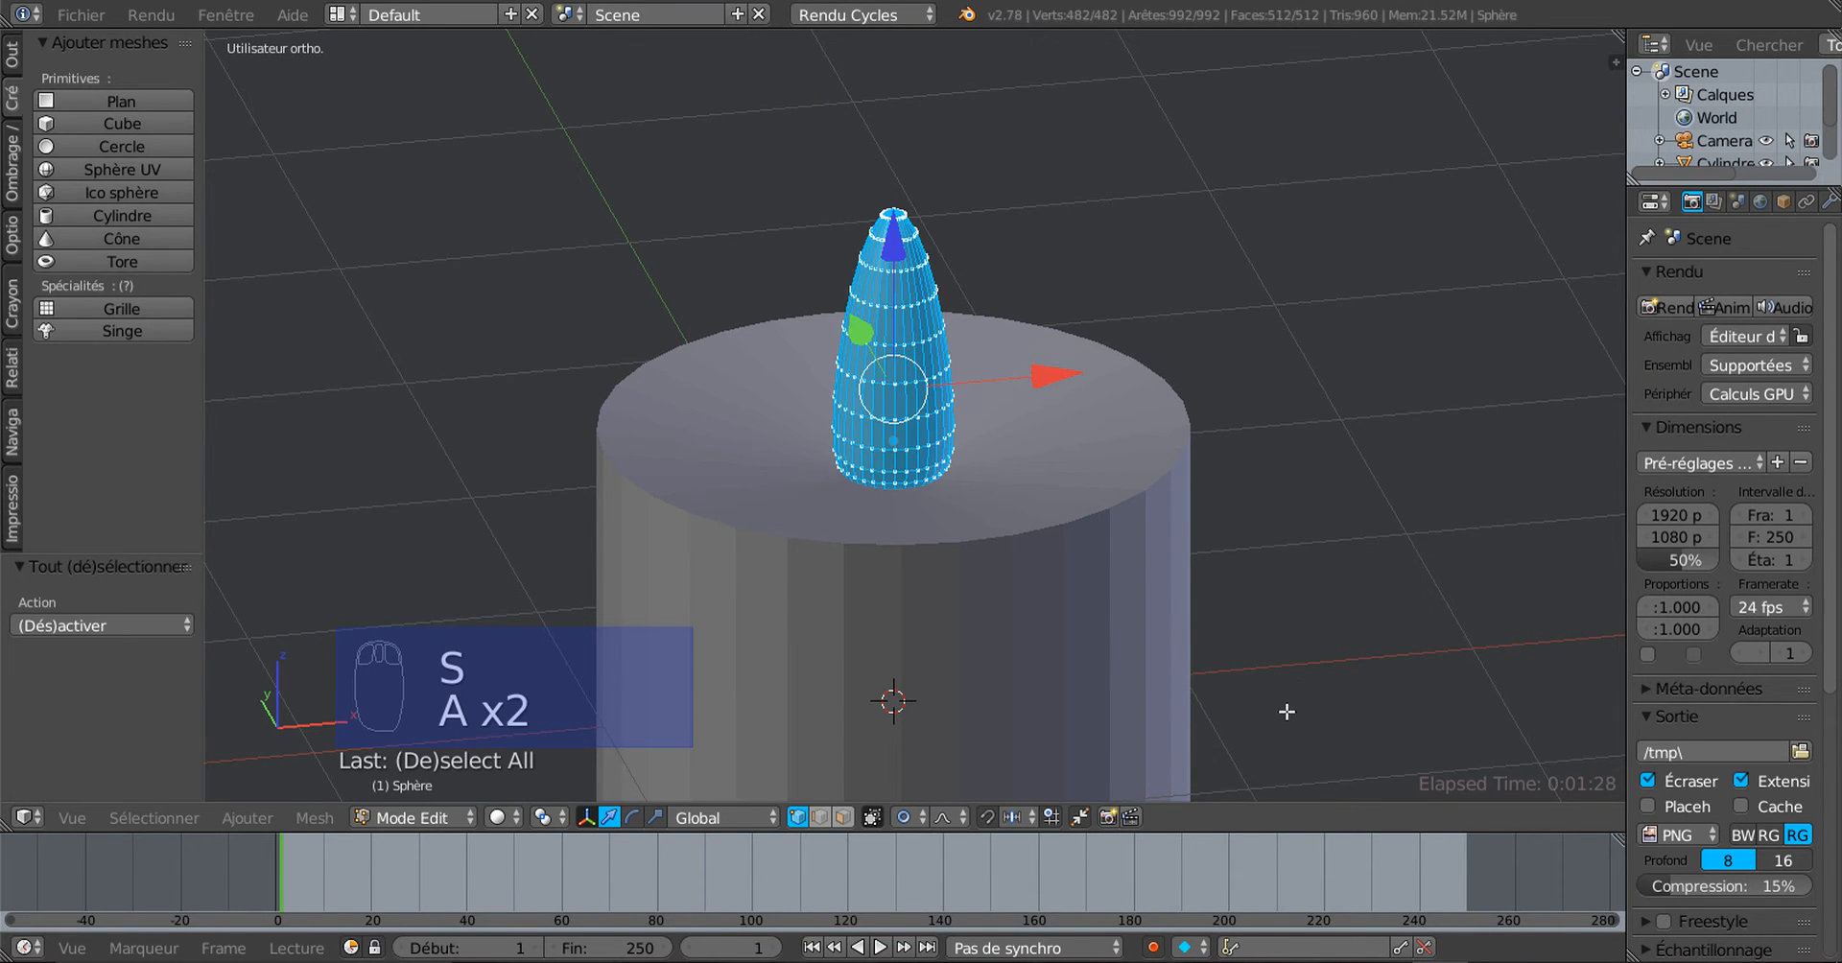
pyautogui.press('s')
pyautogui.click(1201, 637)
pyautogui.moveTo(1171, 687); pyautogui.dragTo(974, 740, button='middle')
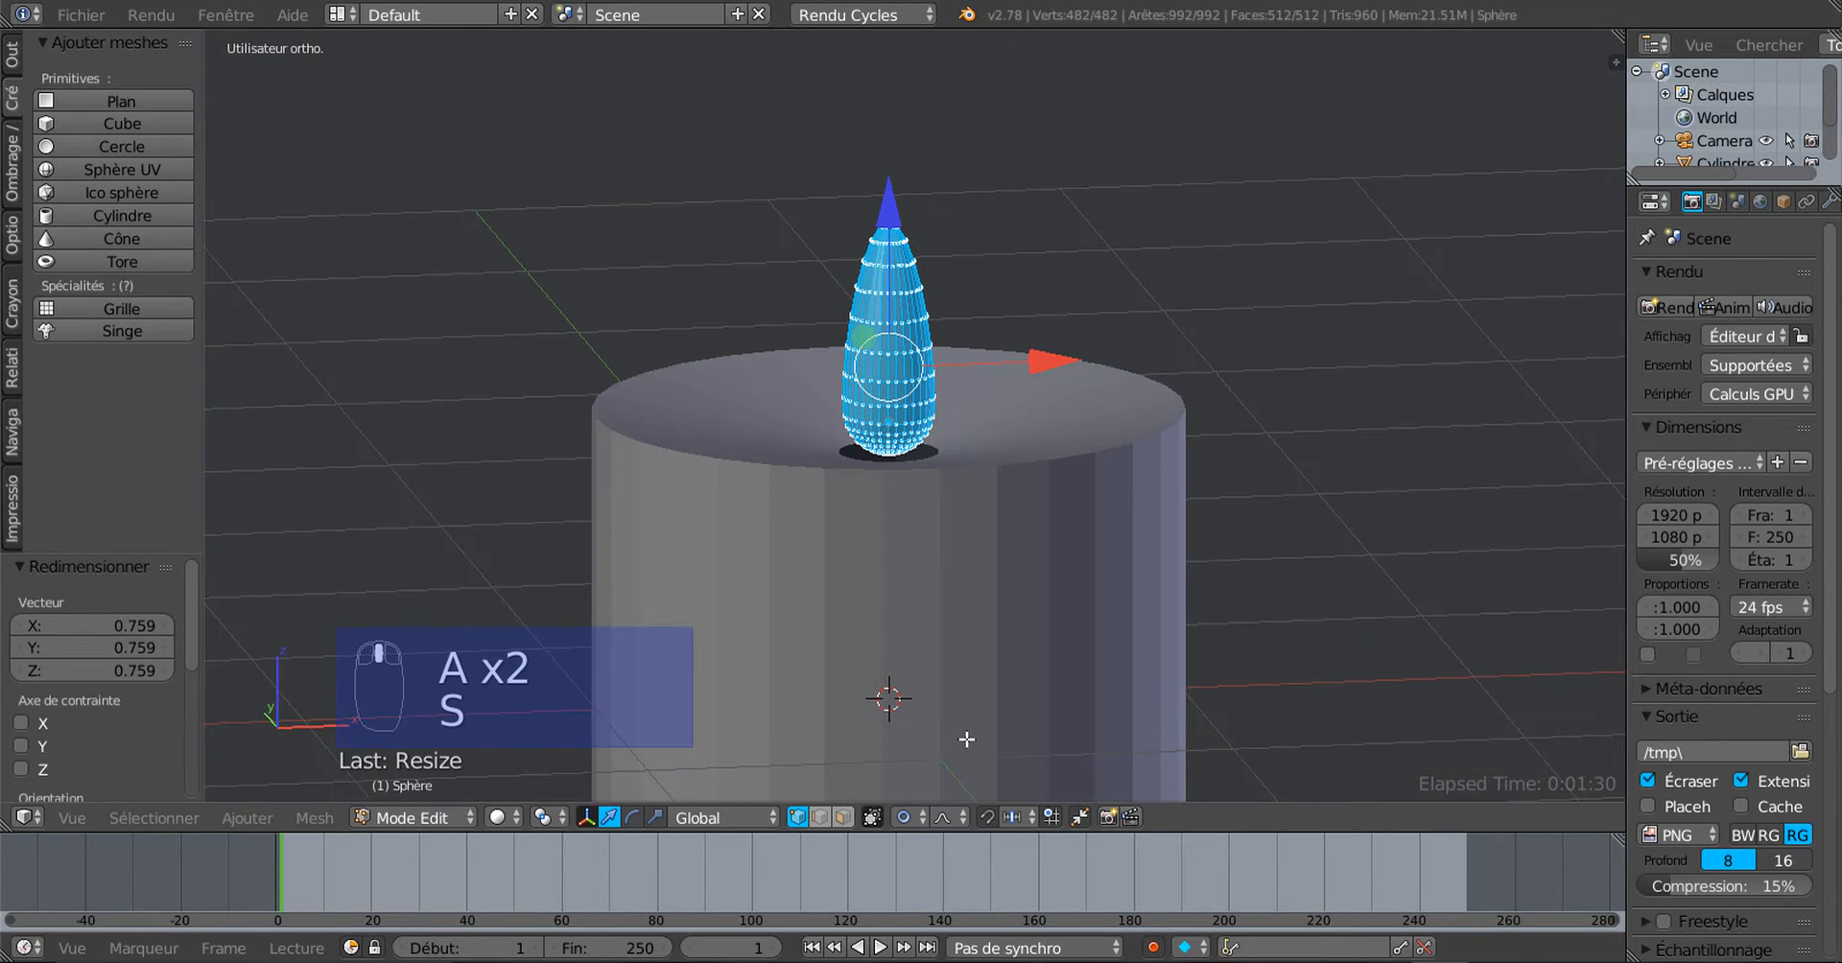
pyautogui.click(655, 817)
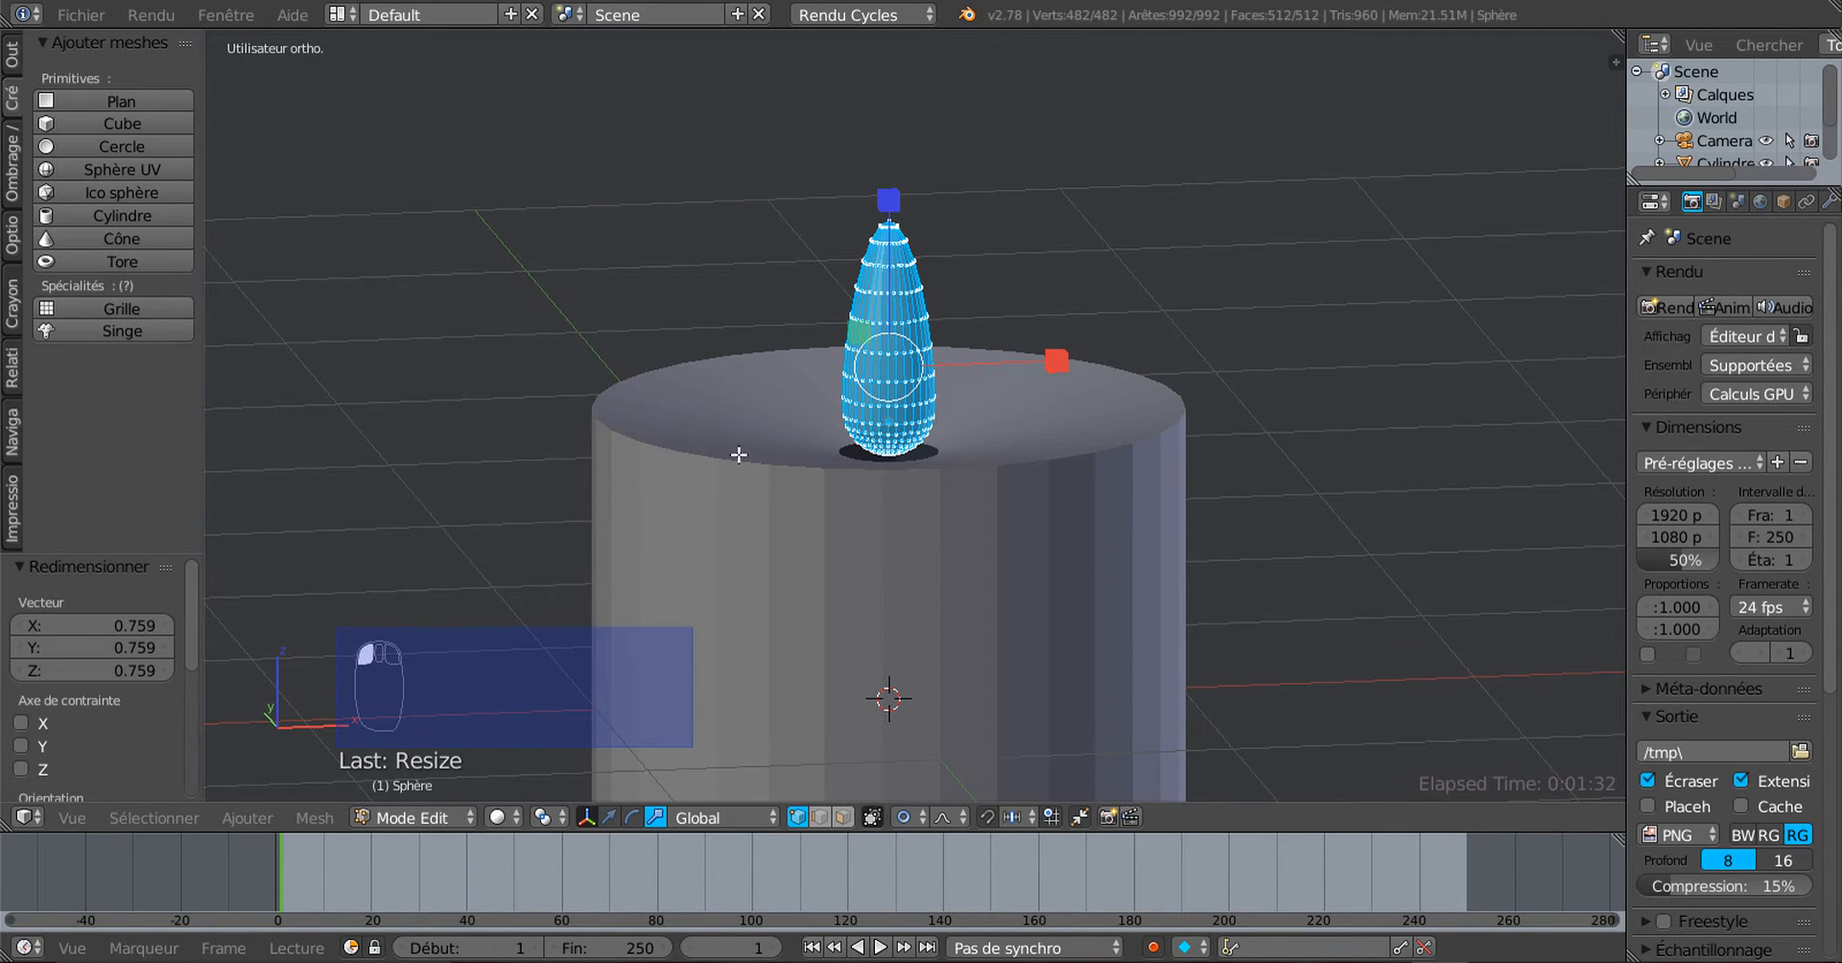
pyautogui.moveTo(888, 199); pyautogui.dragTo(895, 158)
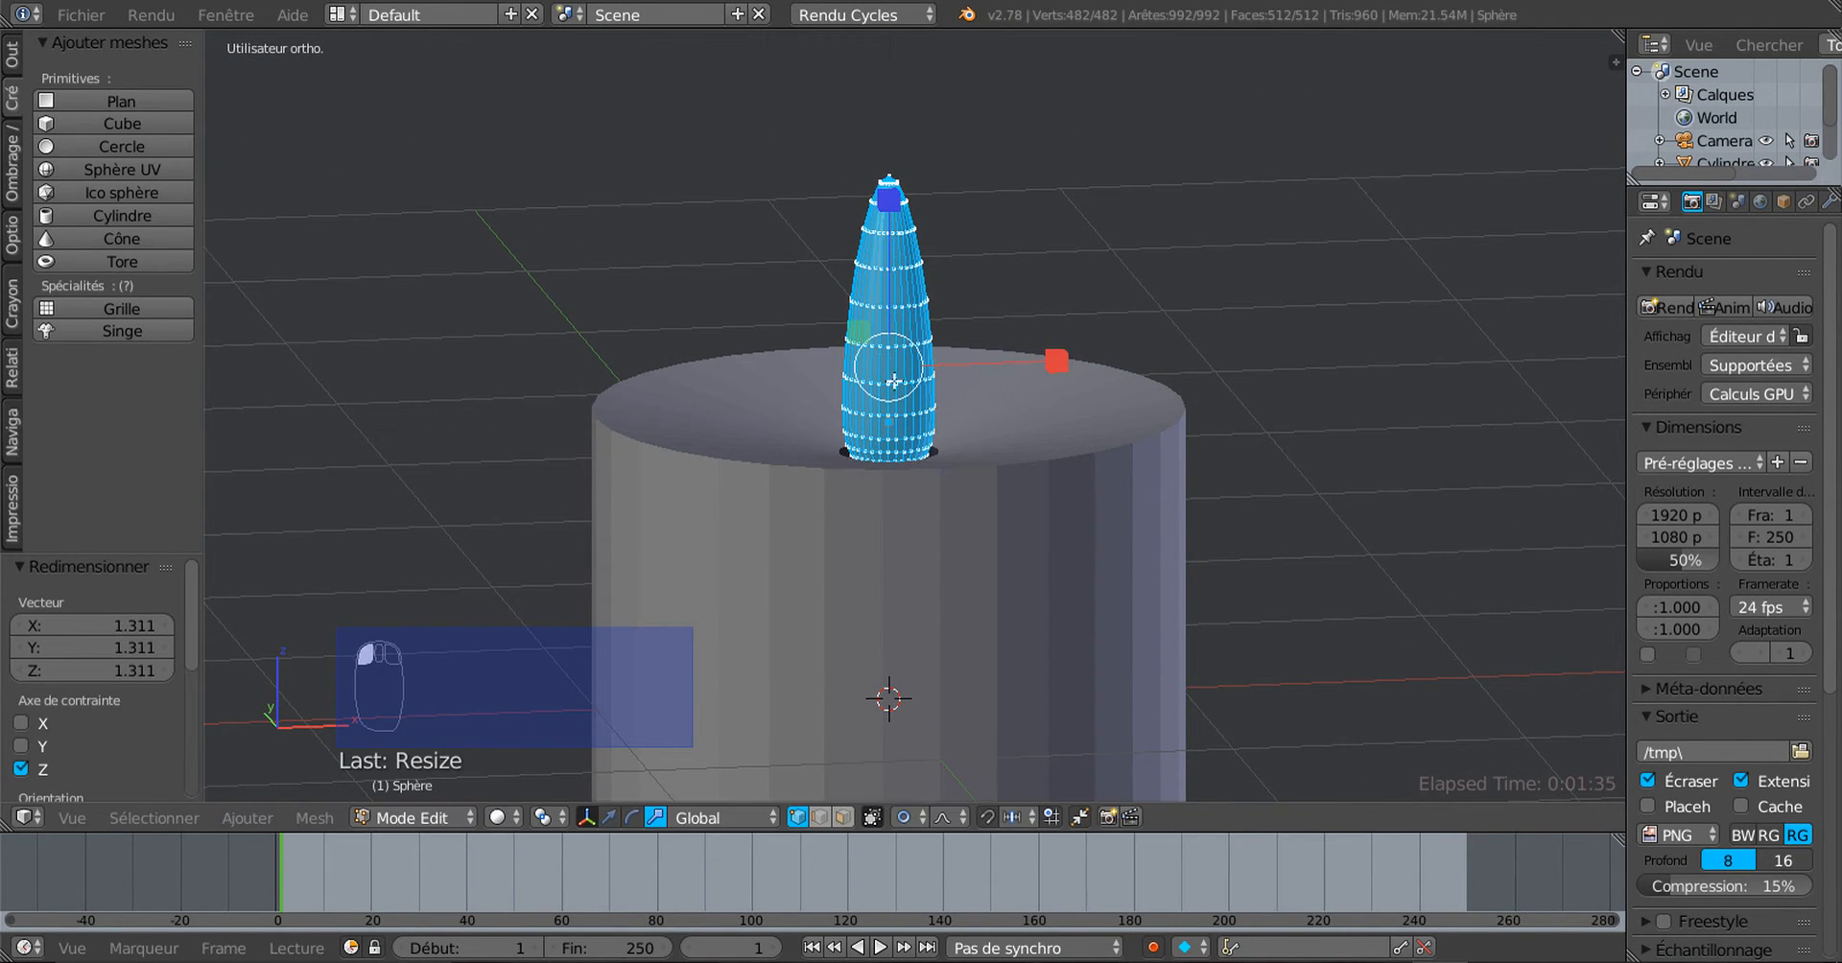
# Step: Disable proportional editing and raise the flame mesh about 0.071 along Z above the candle's hollow
pyautogui.click(905, 818)
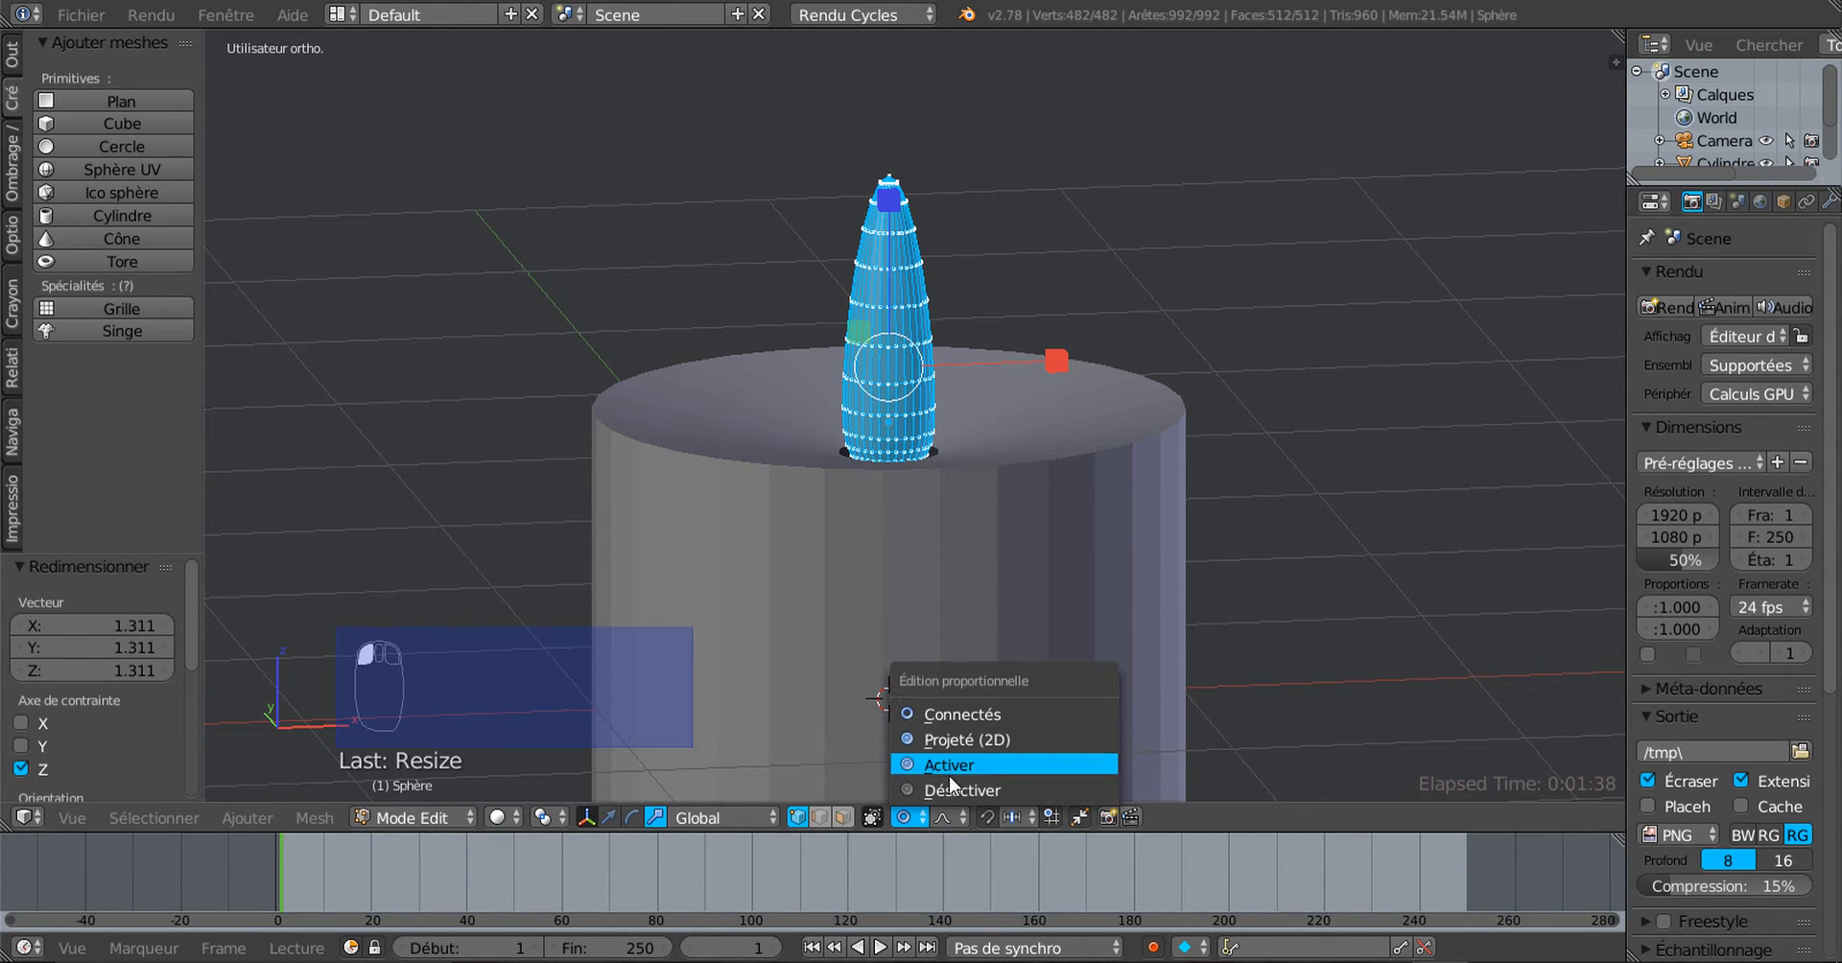
pyautogui.click(942, 788)
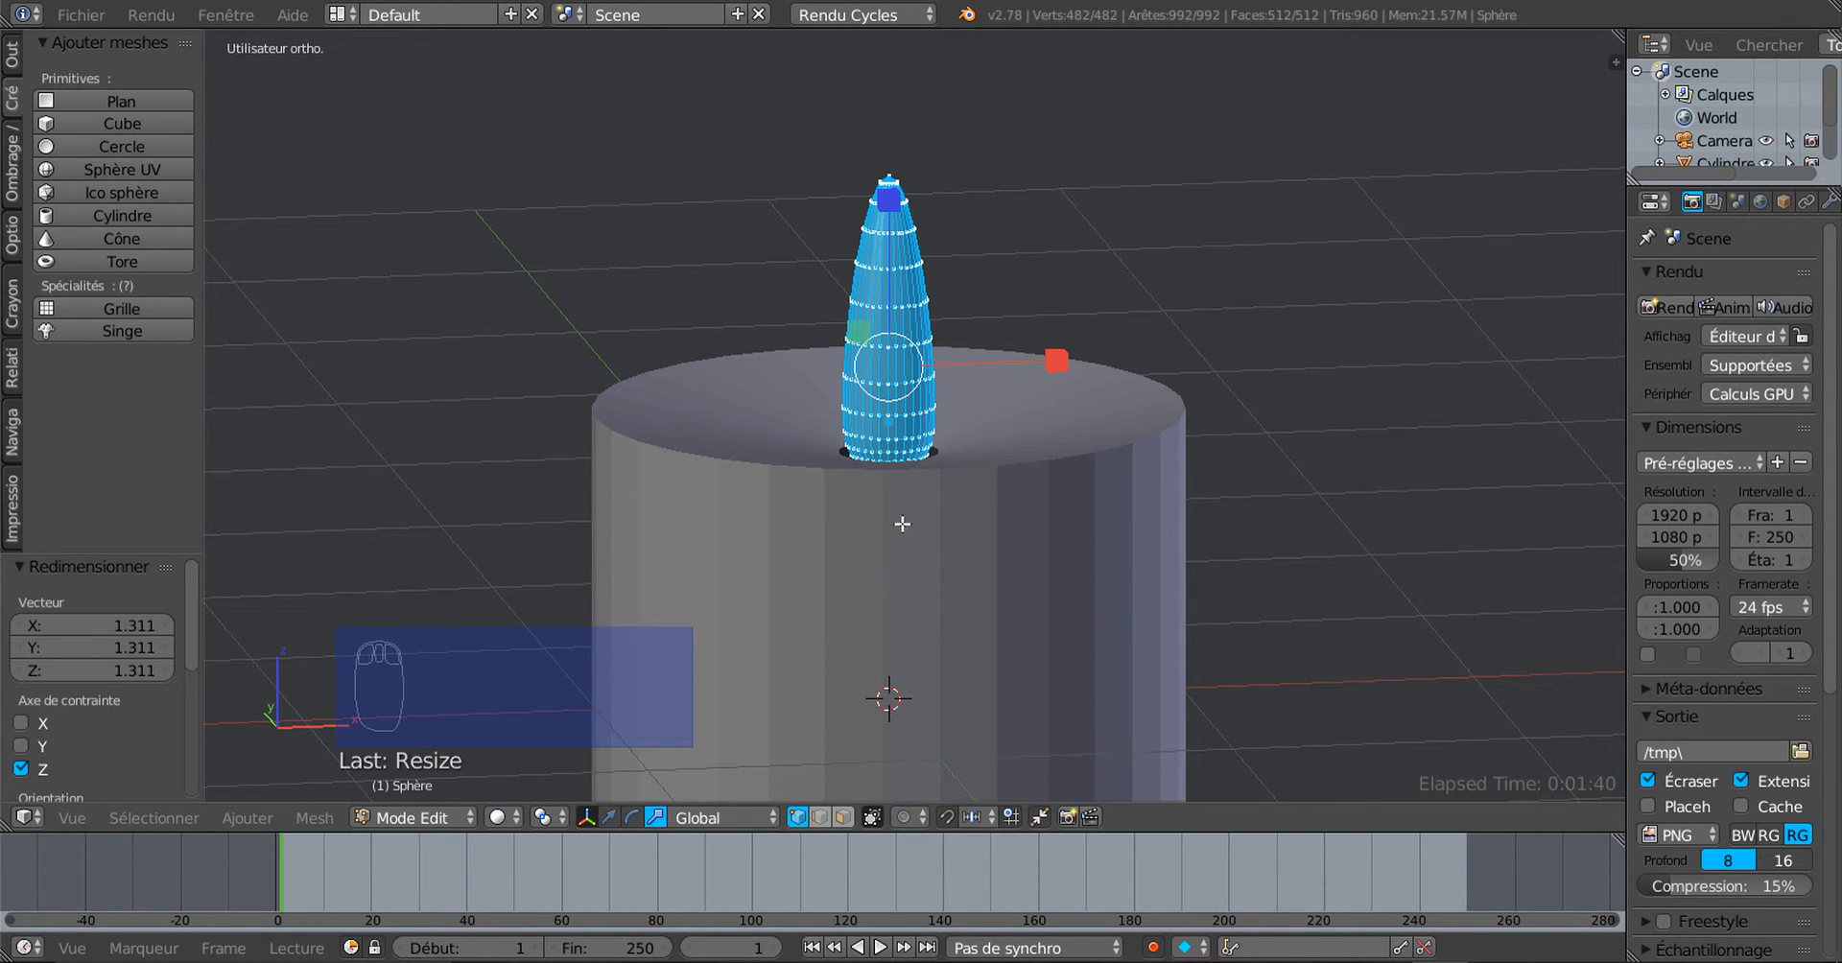
pyautogui.click(610, 817)
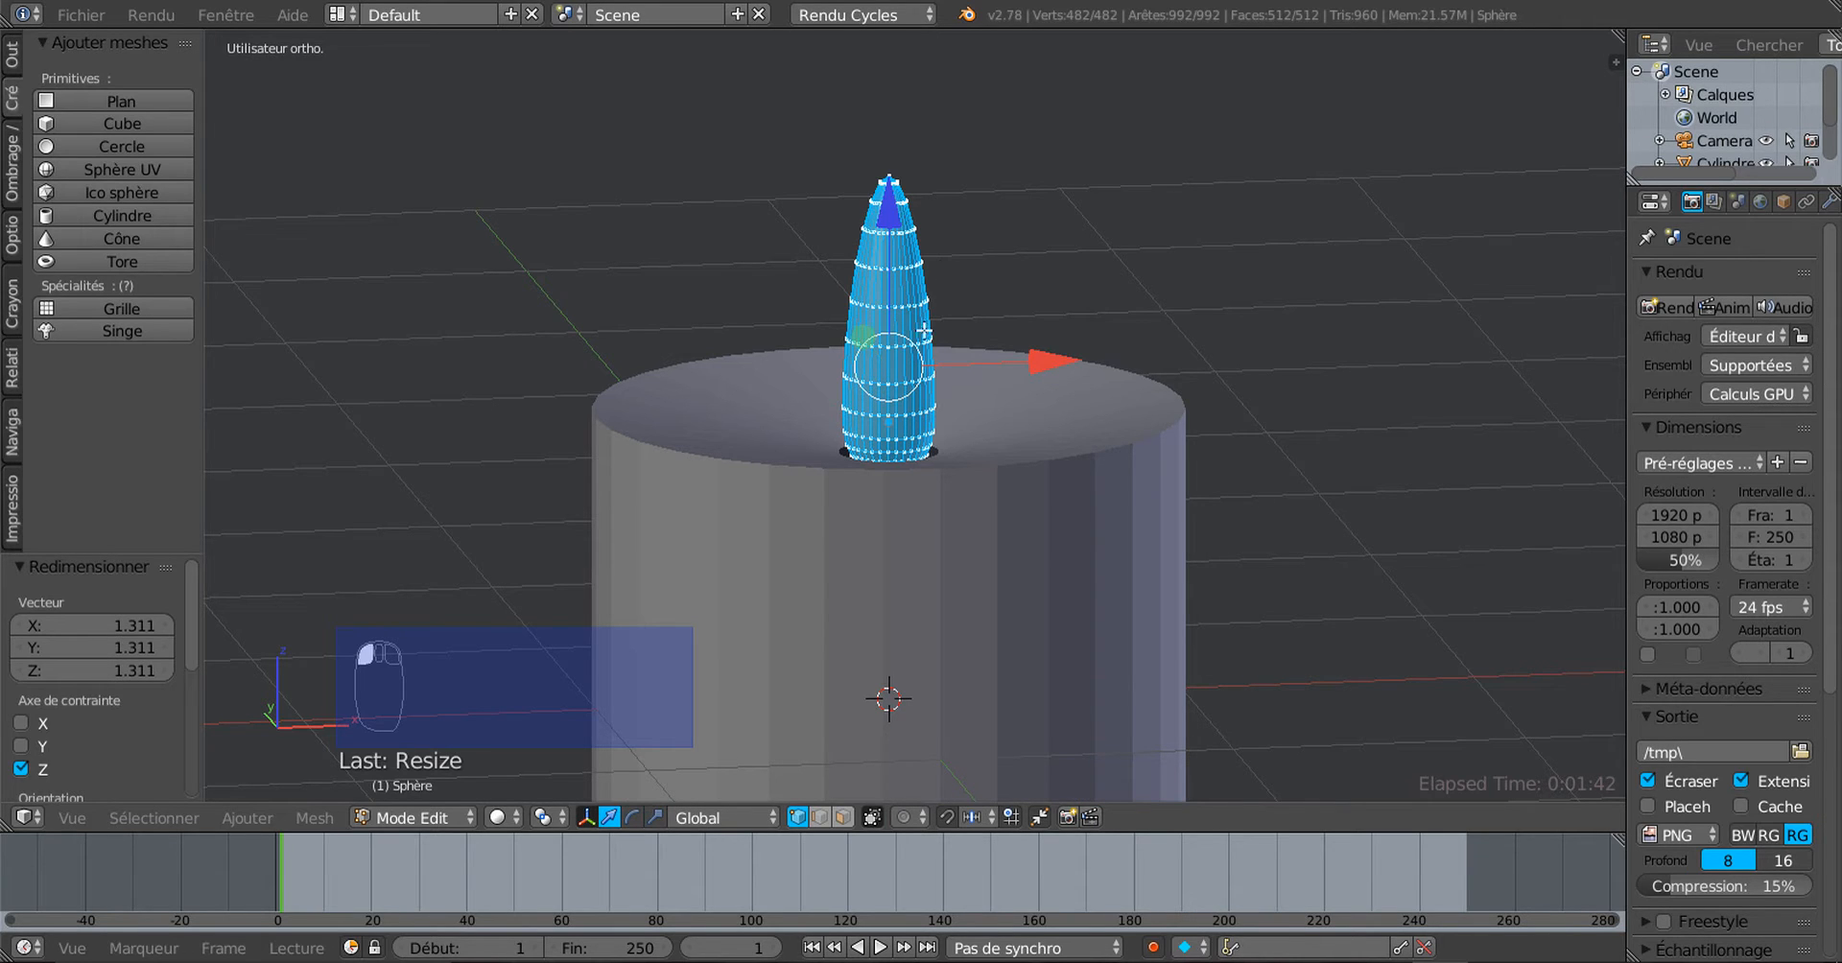
pyautogui.moveTo(888, 211); pyautogui.dragTo(898, 192)
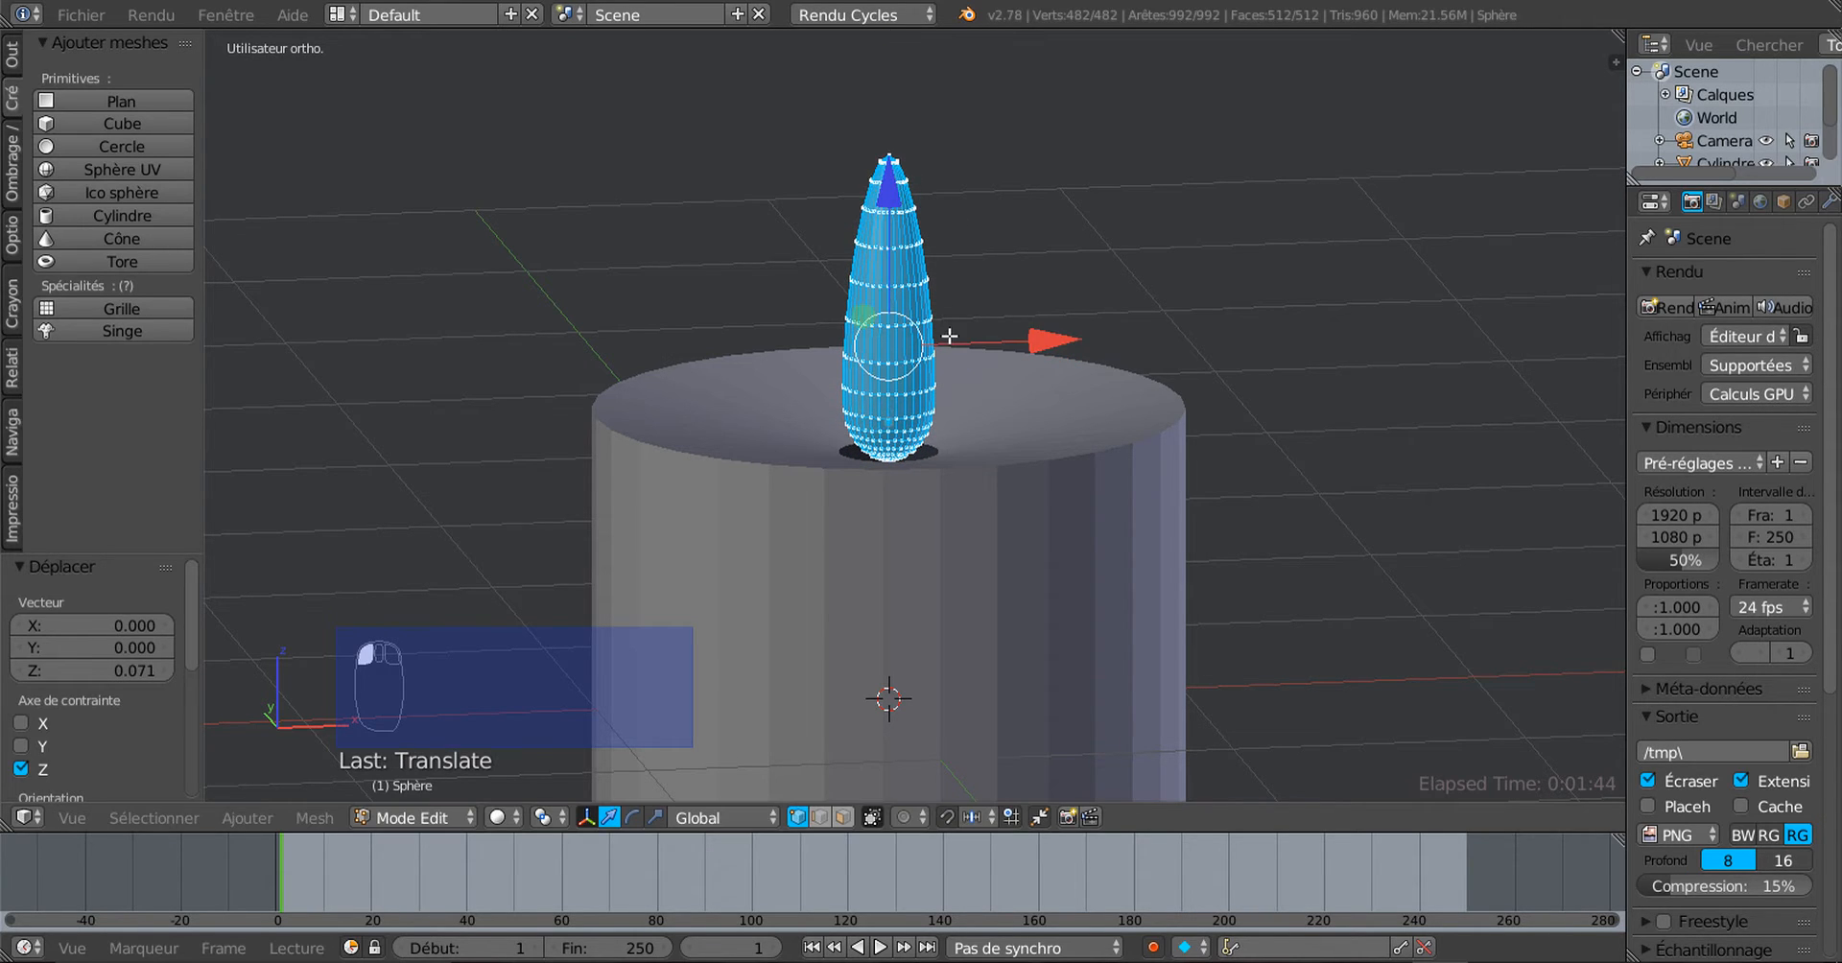
pyautogui.moveTo(949, 333); pyautogui.dragTo(1156, 419, button='middle')
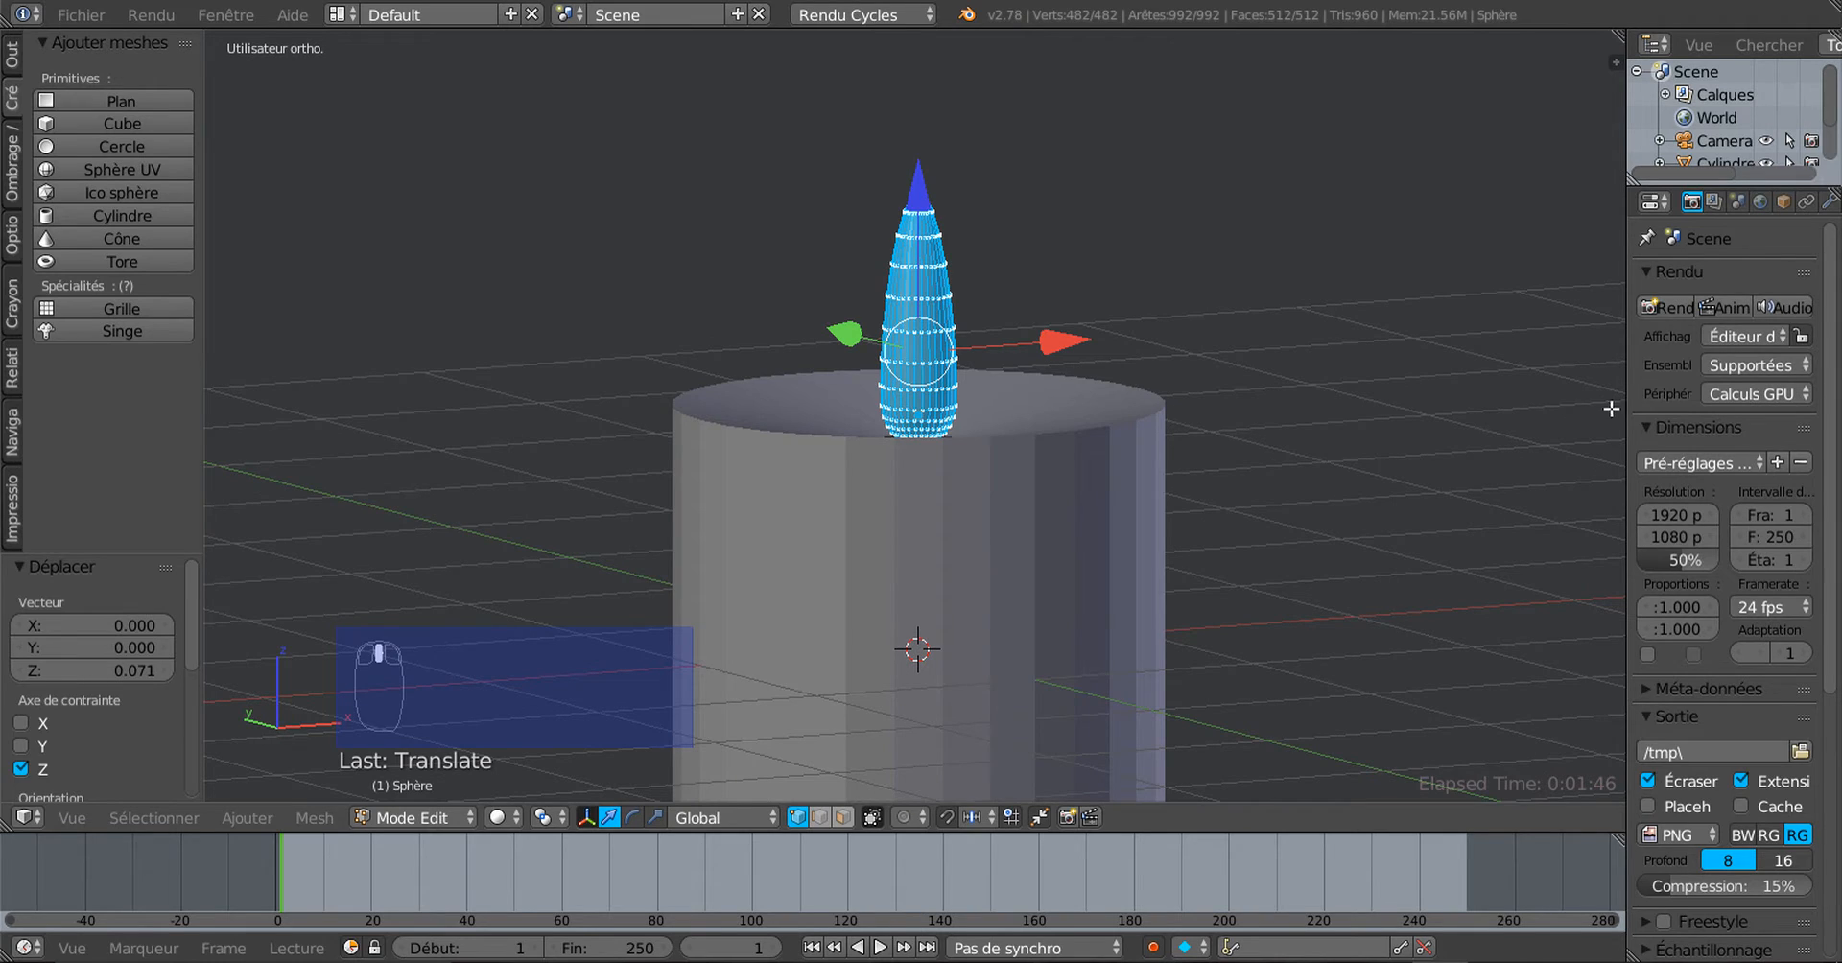
# Step: Give the flame a new material with an Émission surface and a strength of 10.2
pyautogui.moveTo(1625, 415); pyautogui.dragTo(1460, 421)
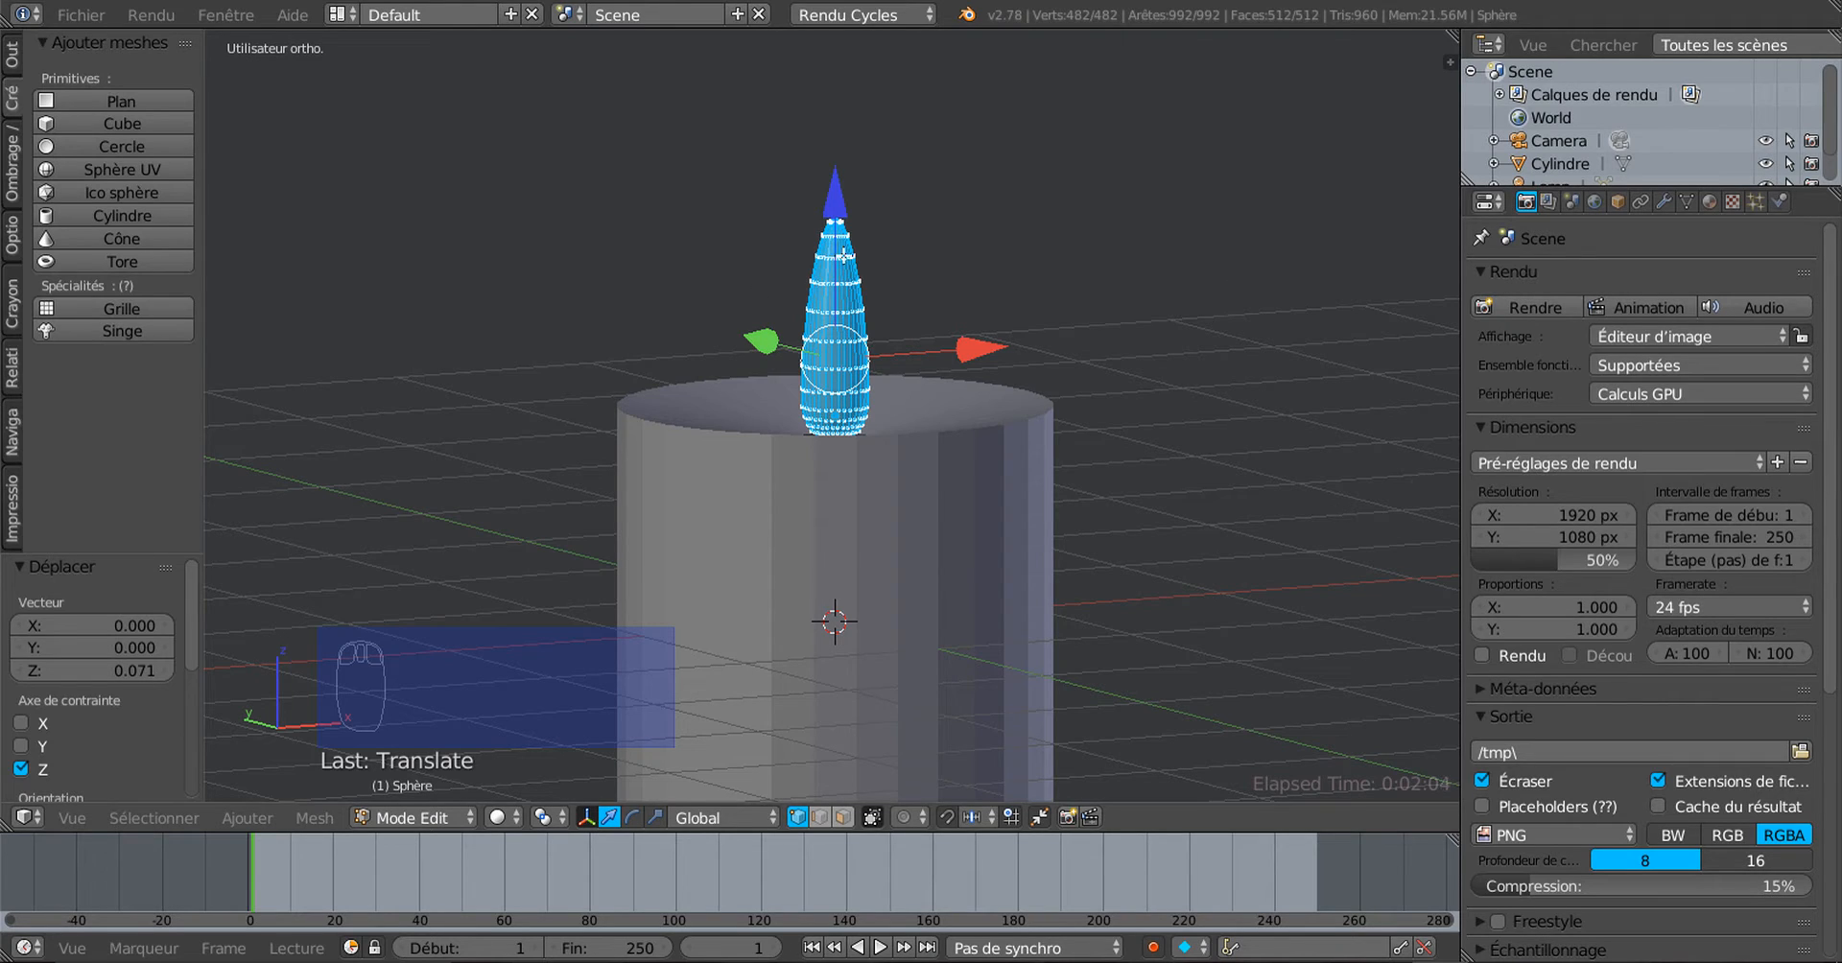
pyautogui.moveTo(1831, 336); pyautogui.dragTo(1832, 329)
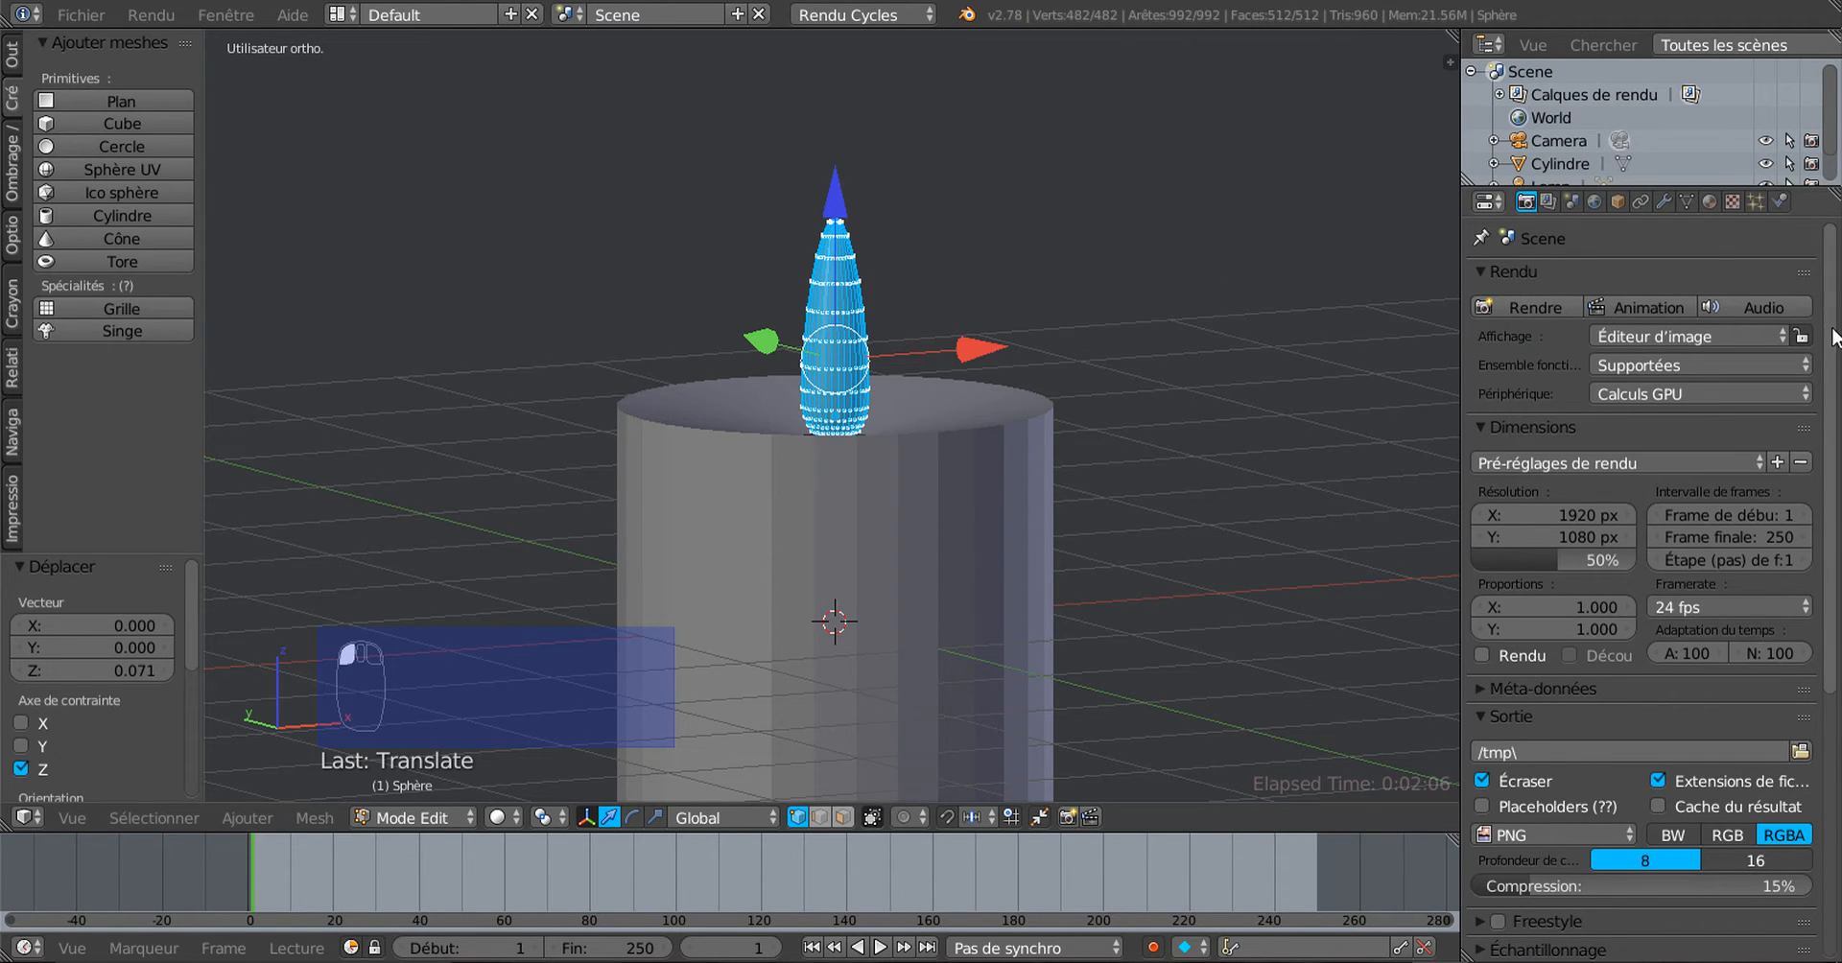
pyautogui.click(1708, 200)
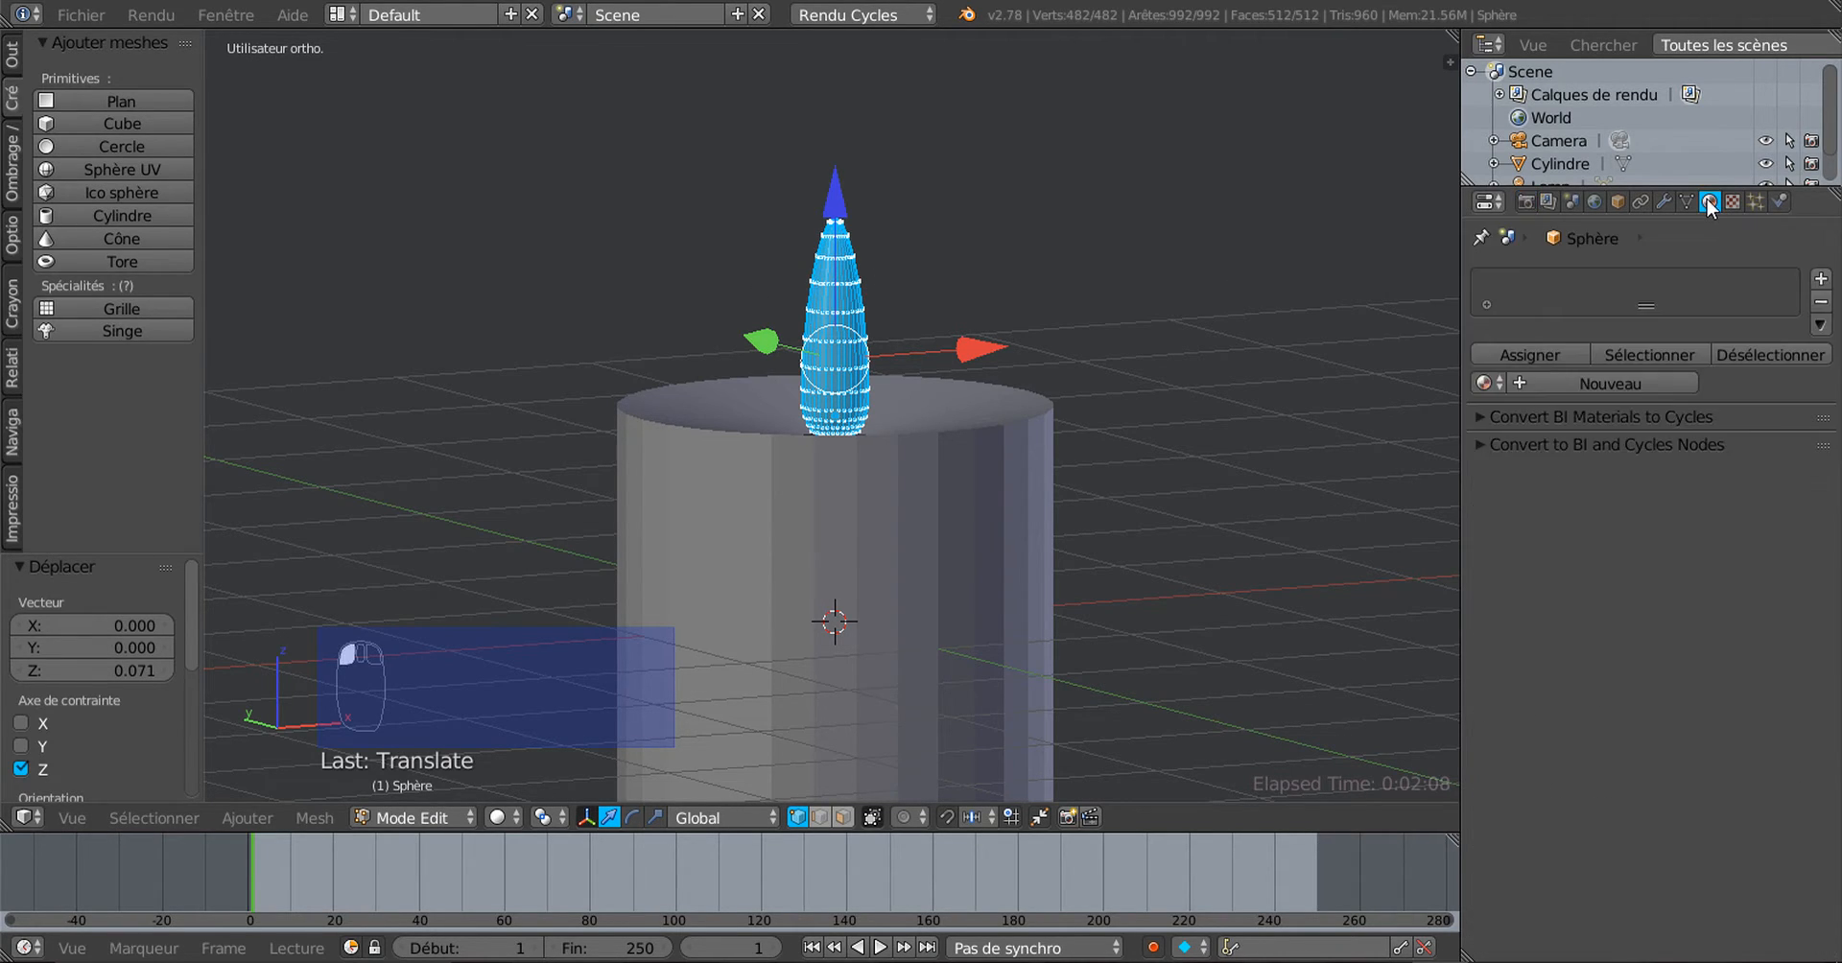
pyautogui.click(1652, 382)
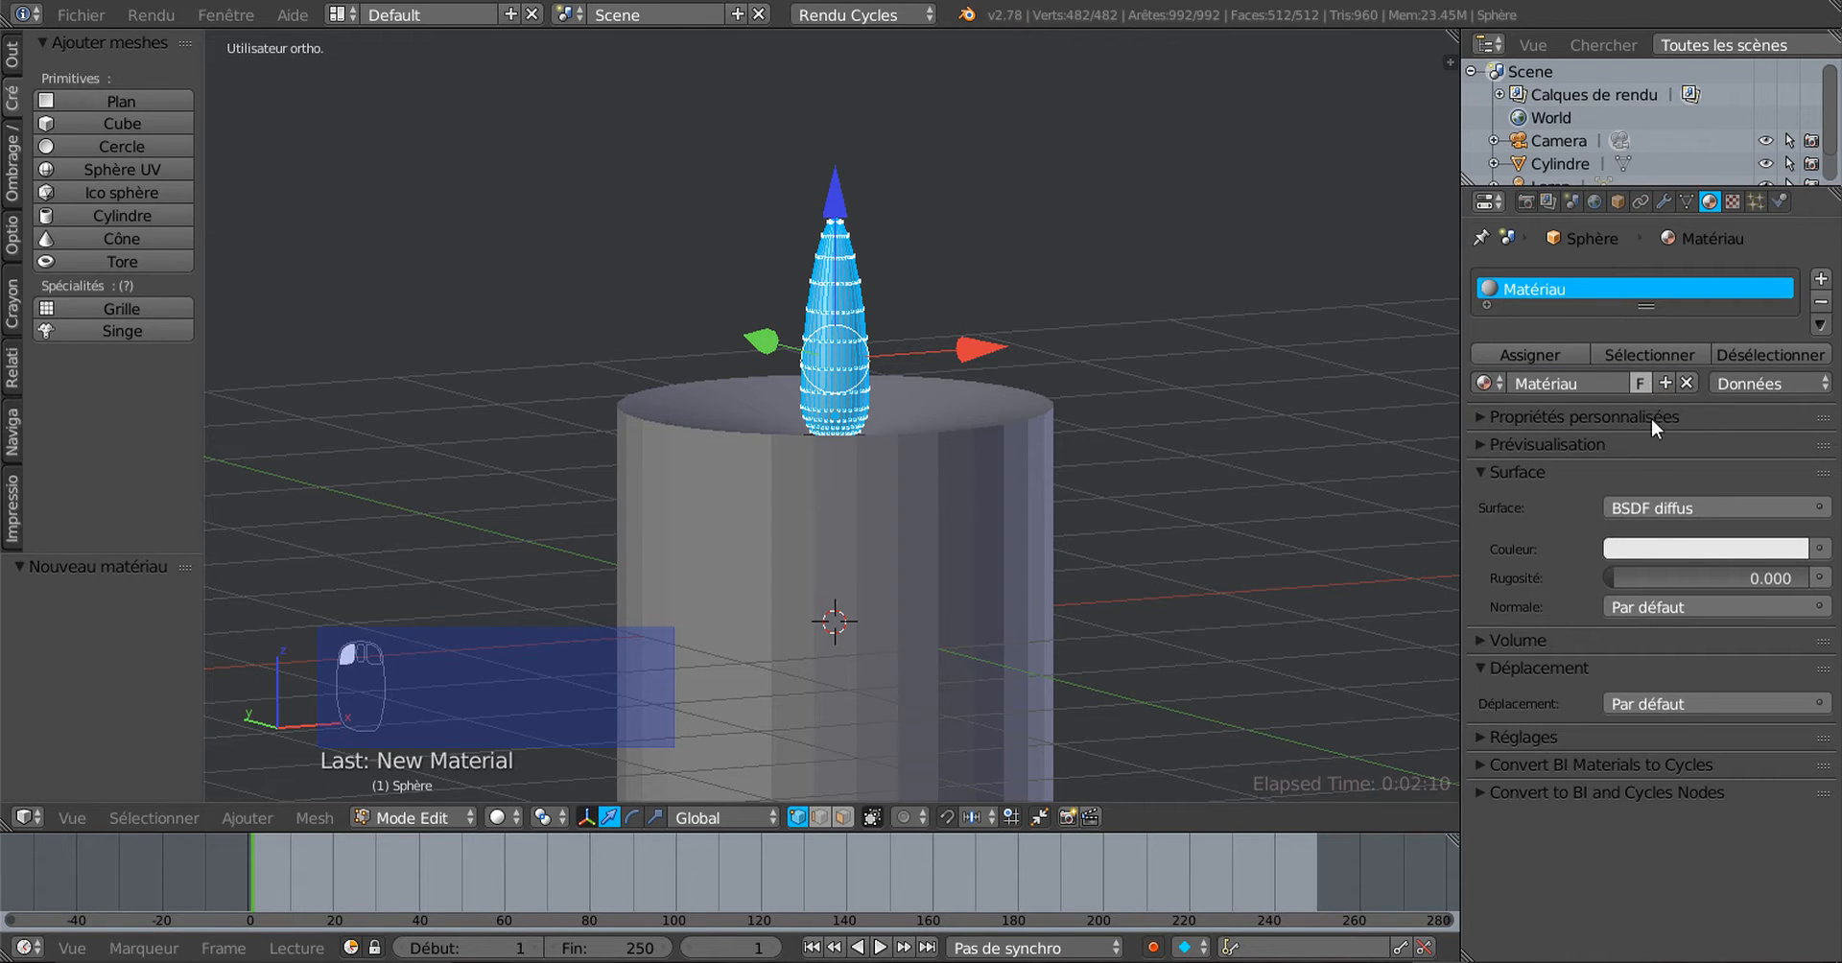
pyautogui.click(1659, 510)
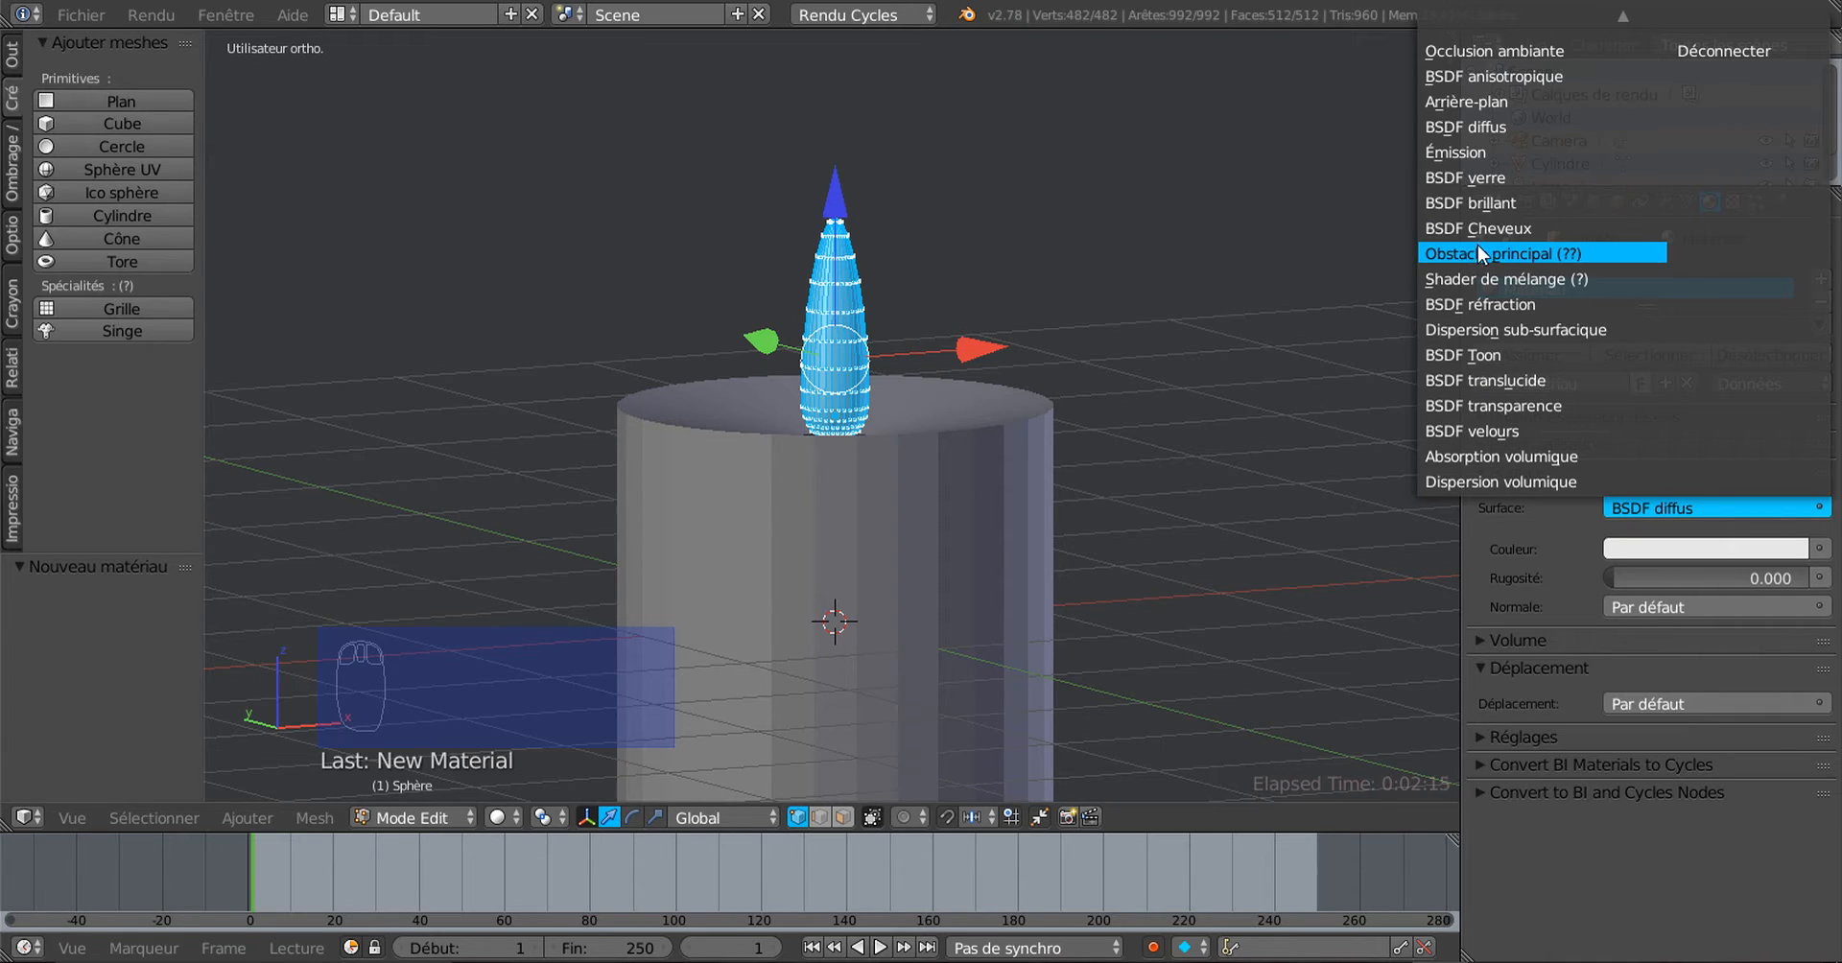
pyautogui.click(1467, 154)
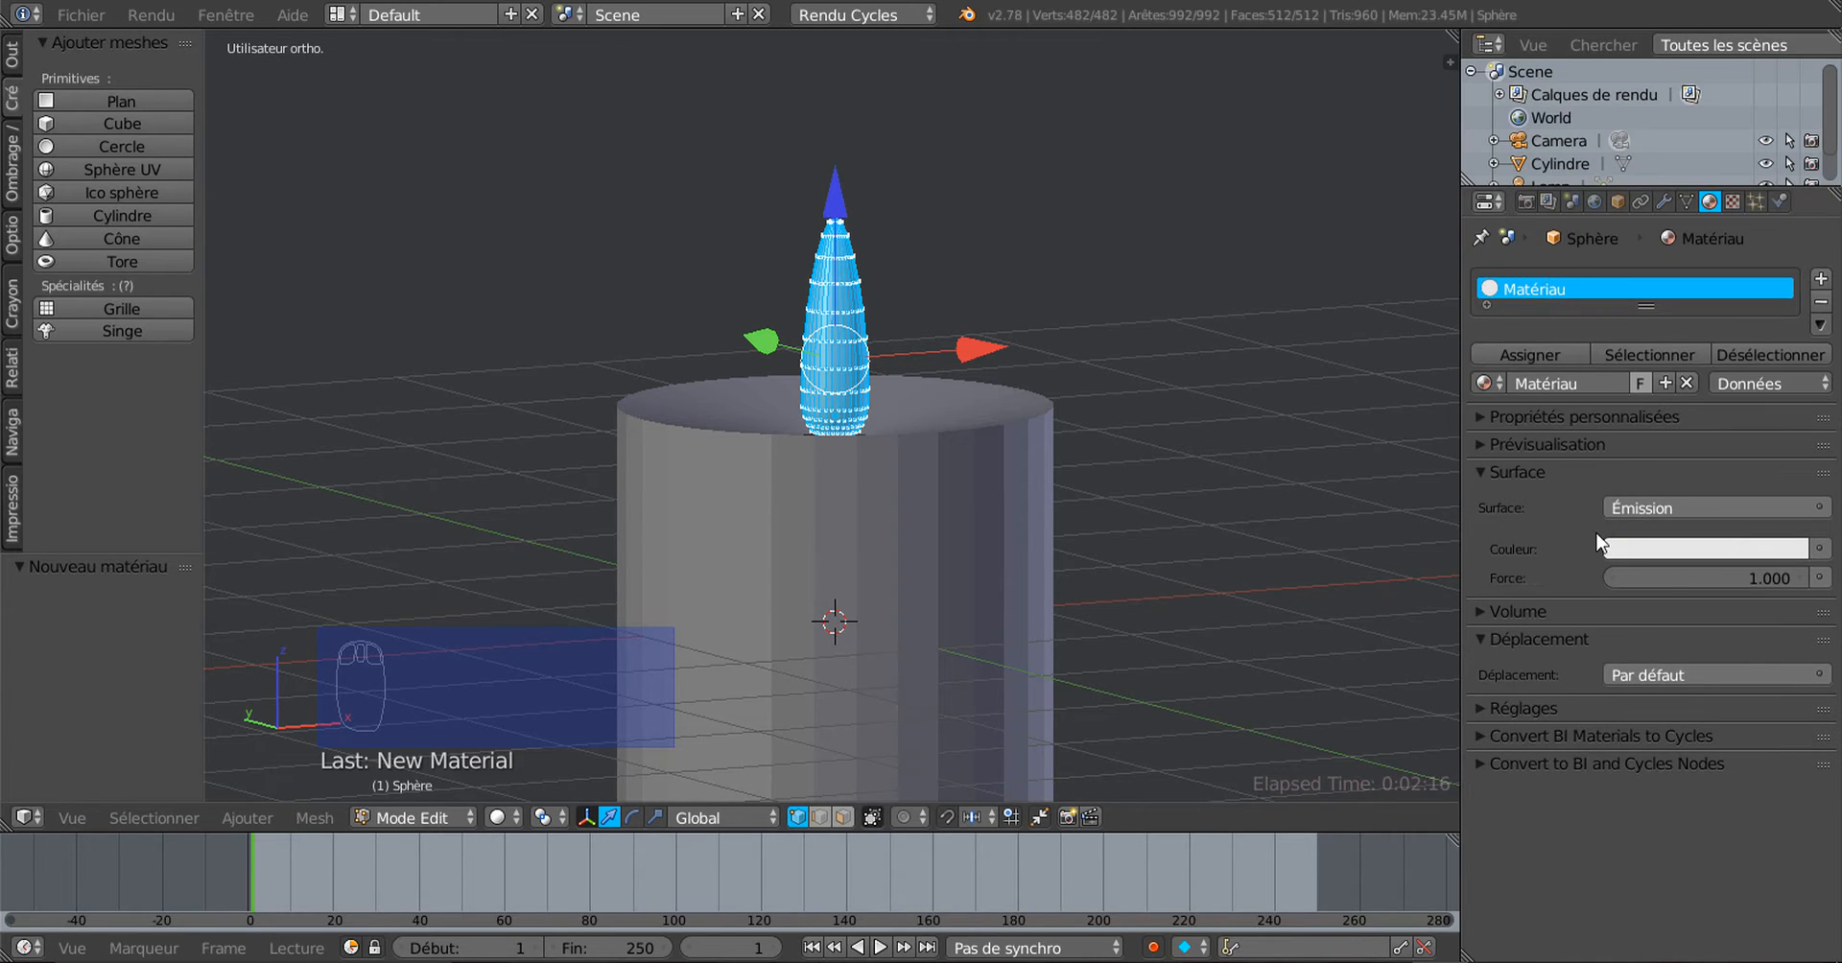
pyautogui.moveTo(1748, 583); pyautogui.dragTo(1823, 578)
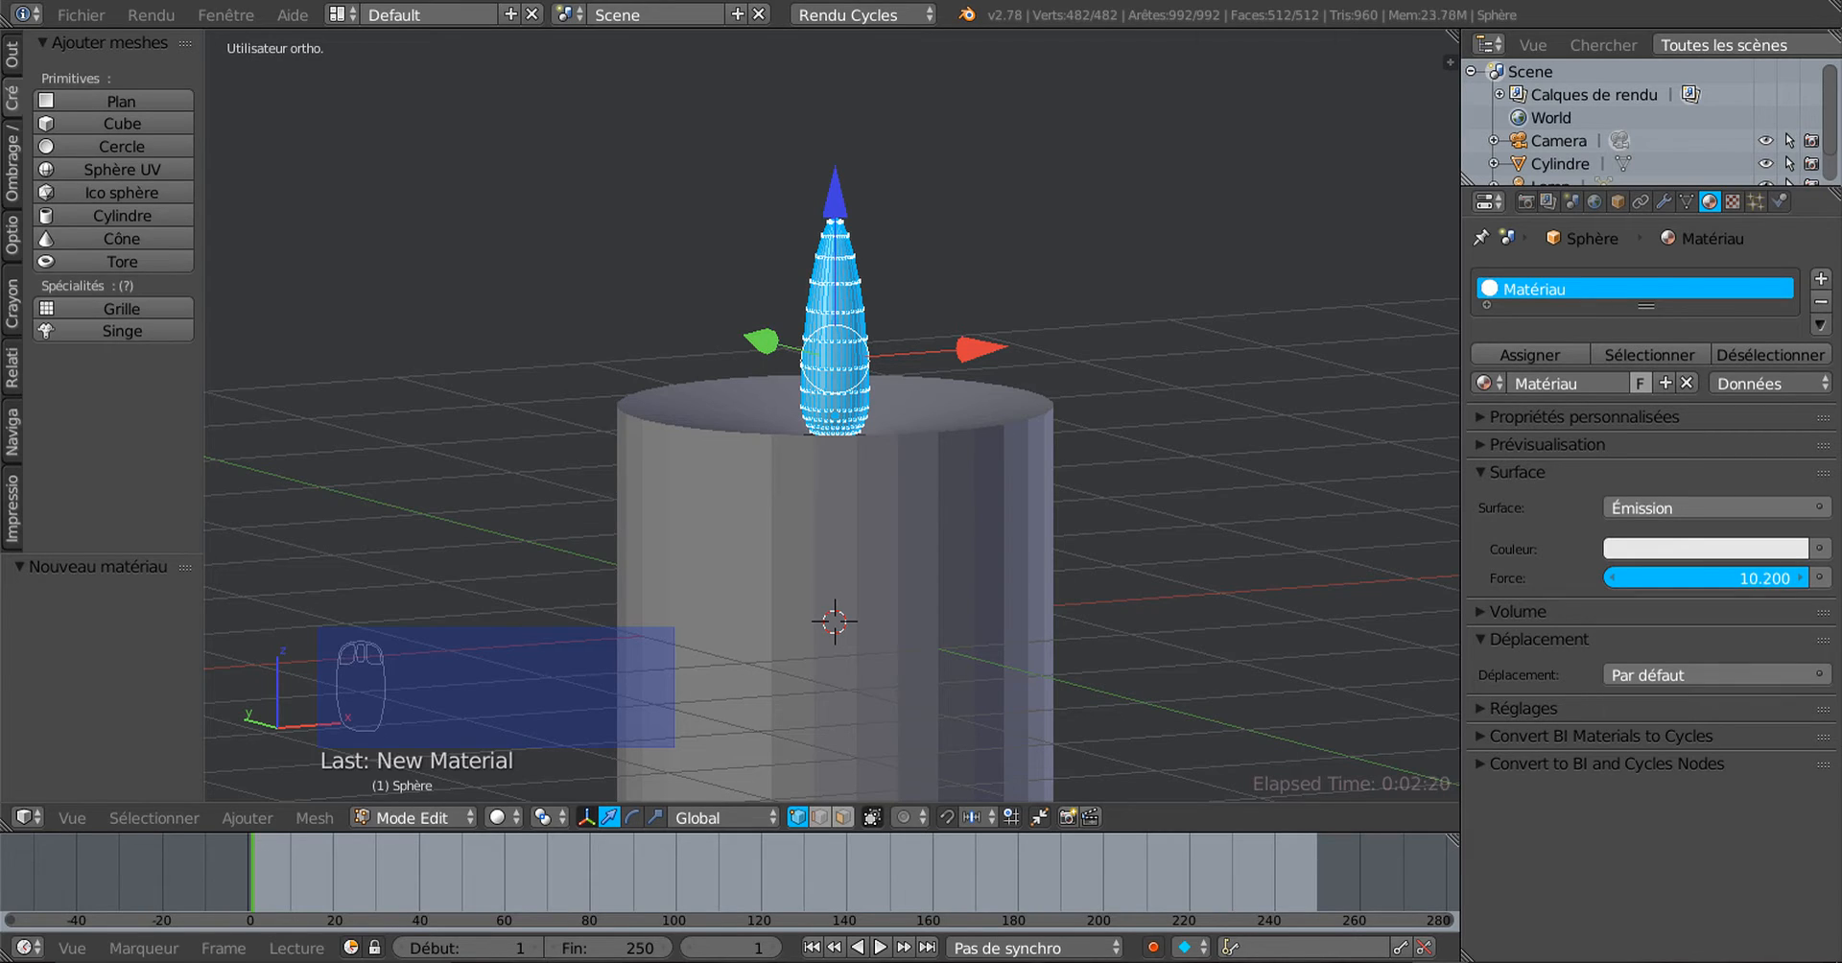
pyautogui.moveTo(1707, 579); pyautogui.dragTo(1696, 584)
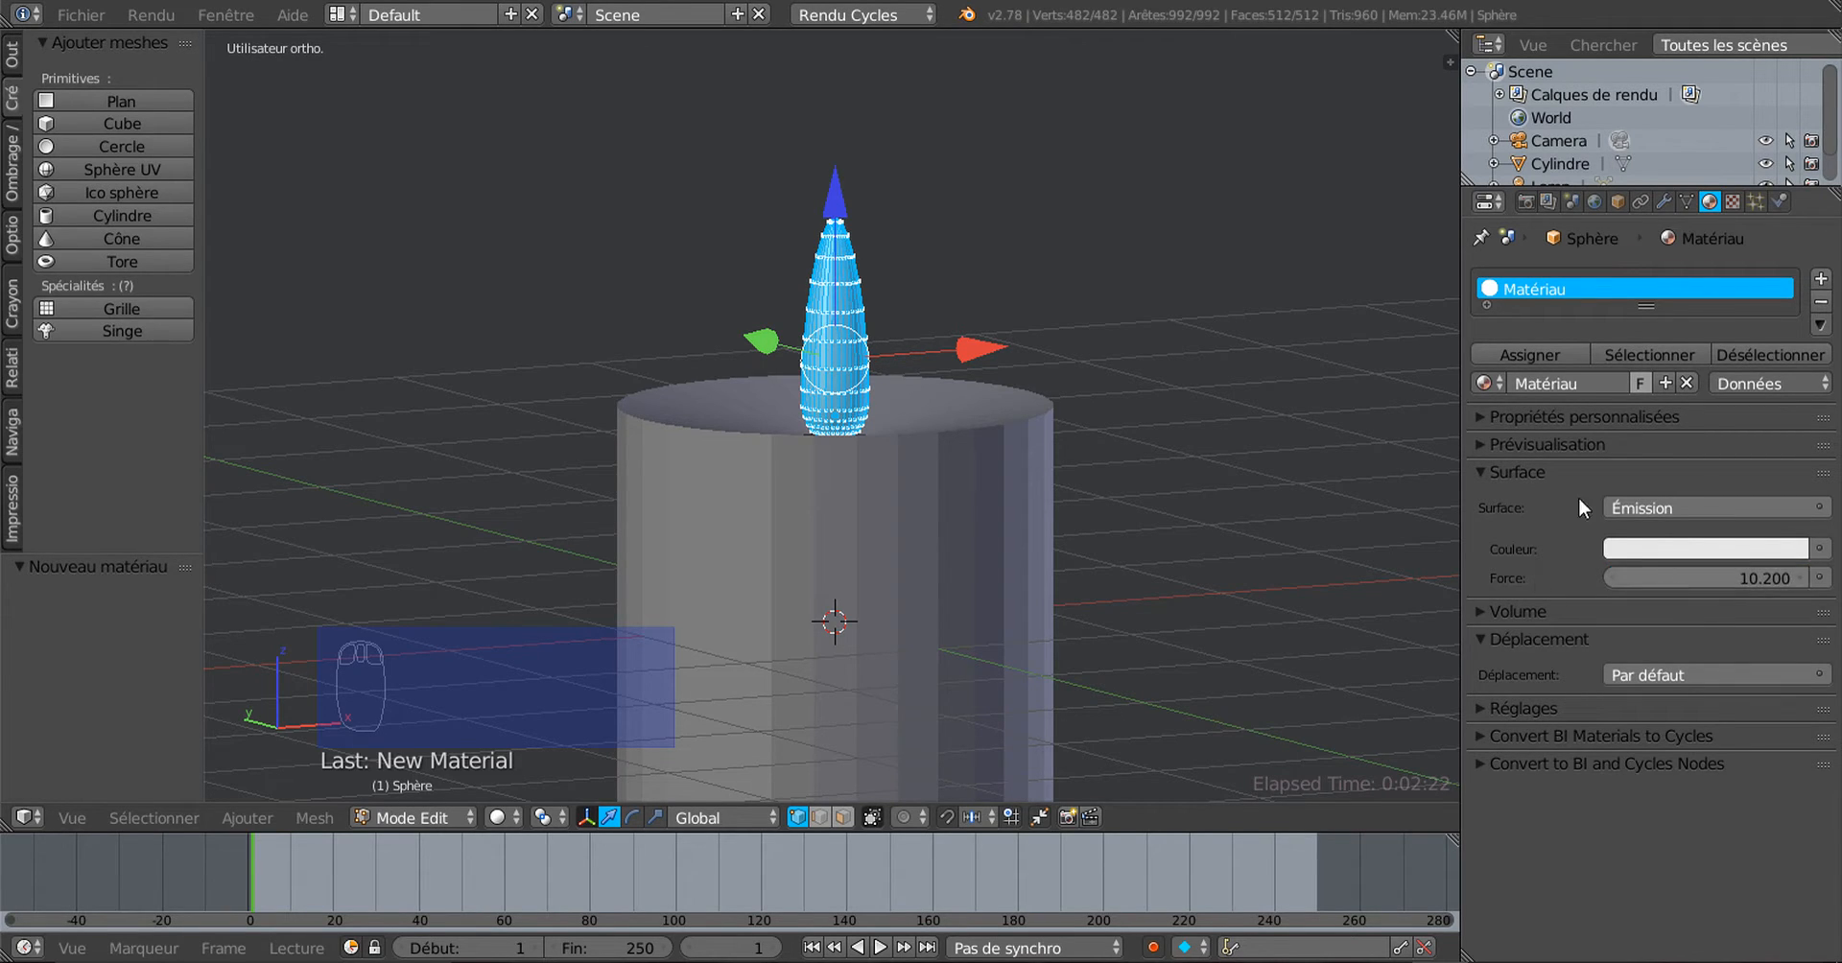
# Step: Split the 3D view vertically and turn the new area into a widened node editor for the flame material
pyautogui.moveTo(1453, 36); pyautogui.dragTo(1113, 671)
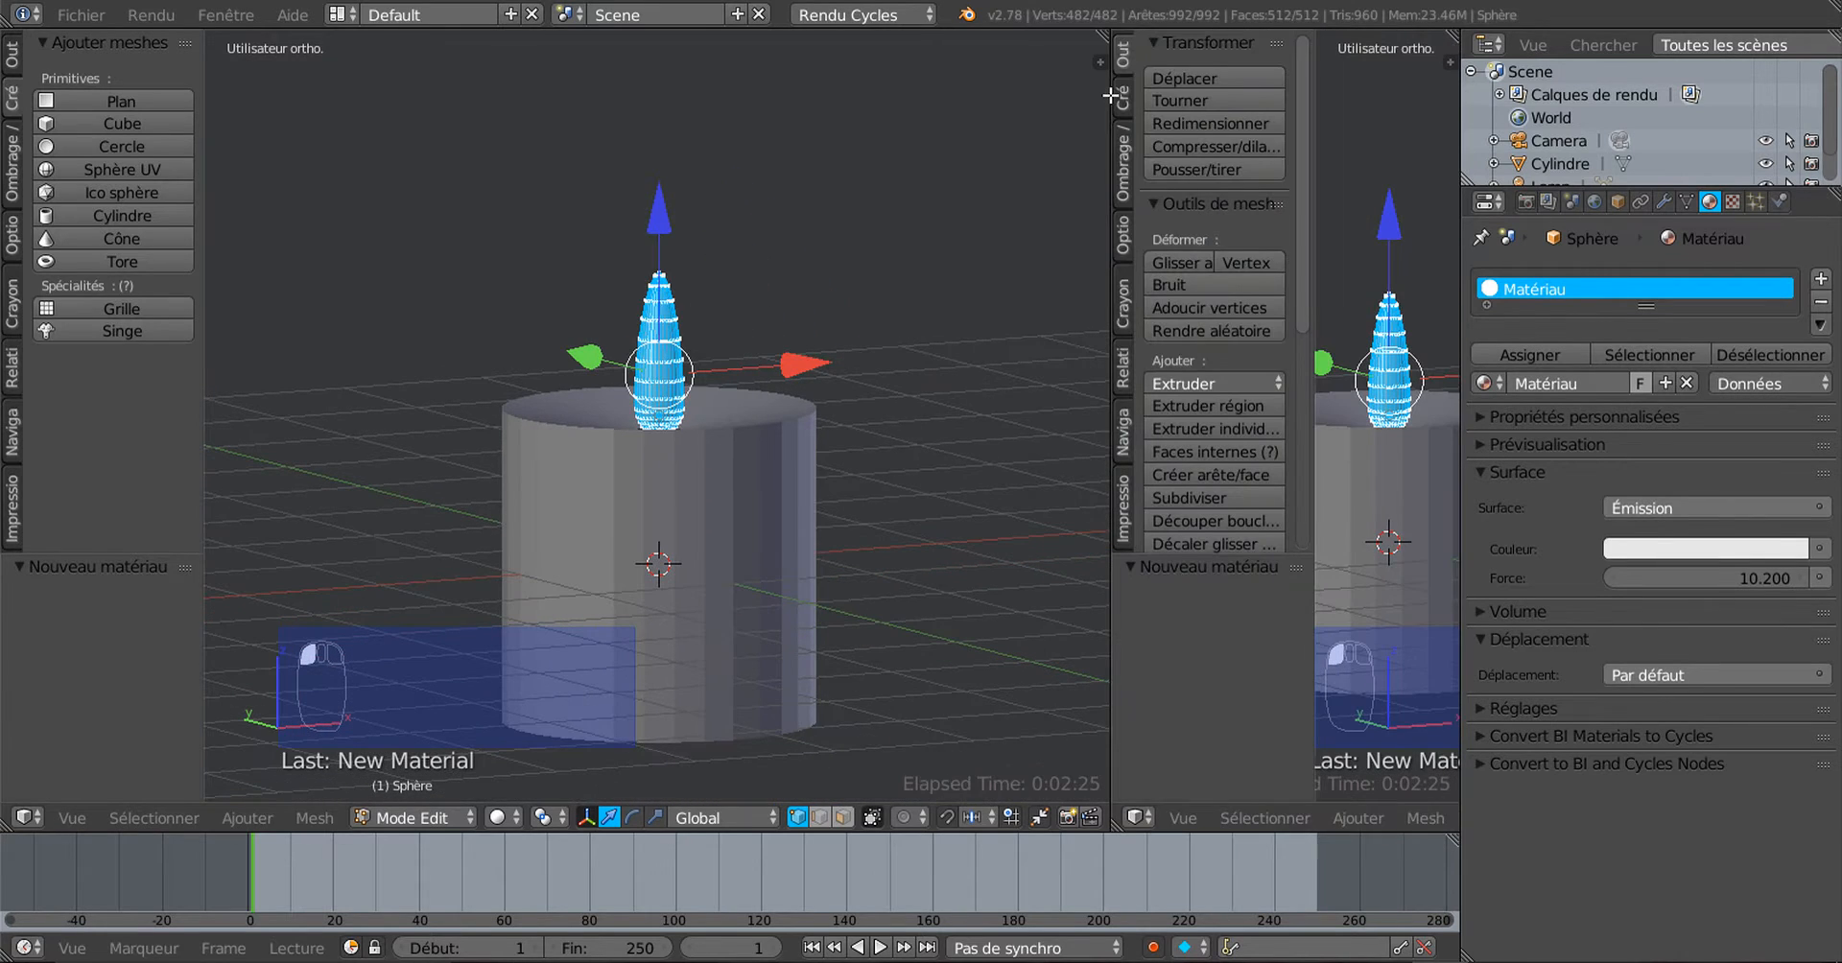
pyautogui.click(1137, 815)
pyautogui.click(1248, 533)
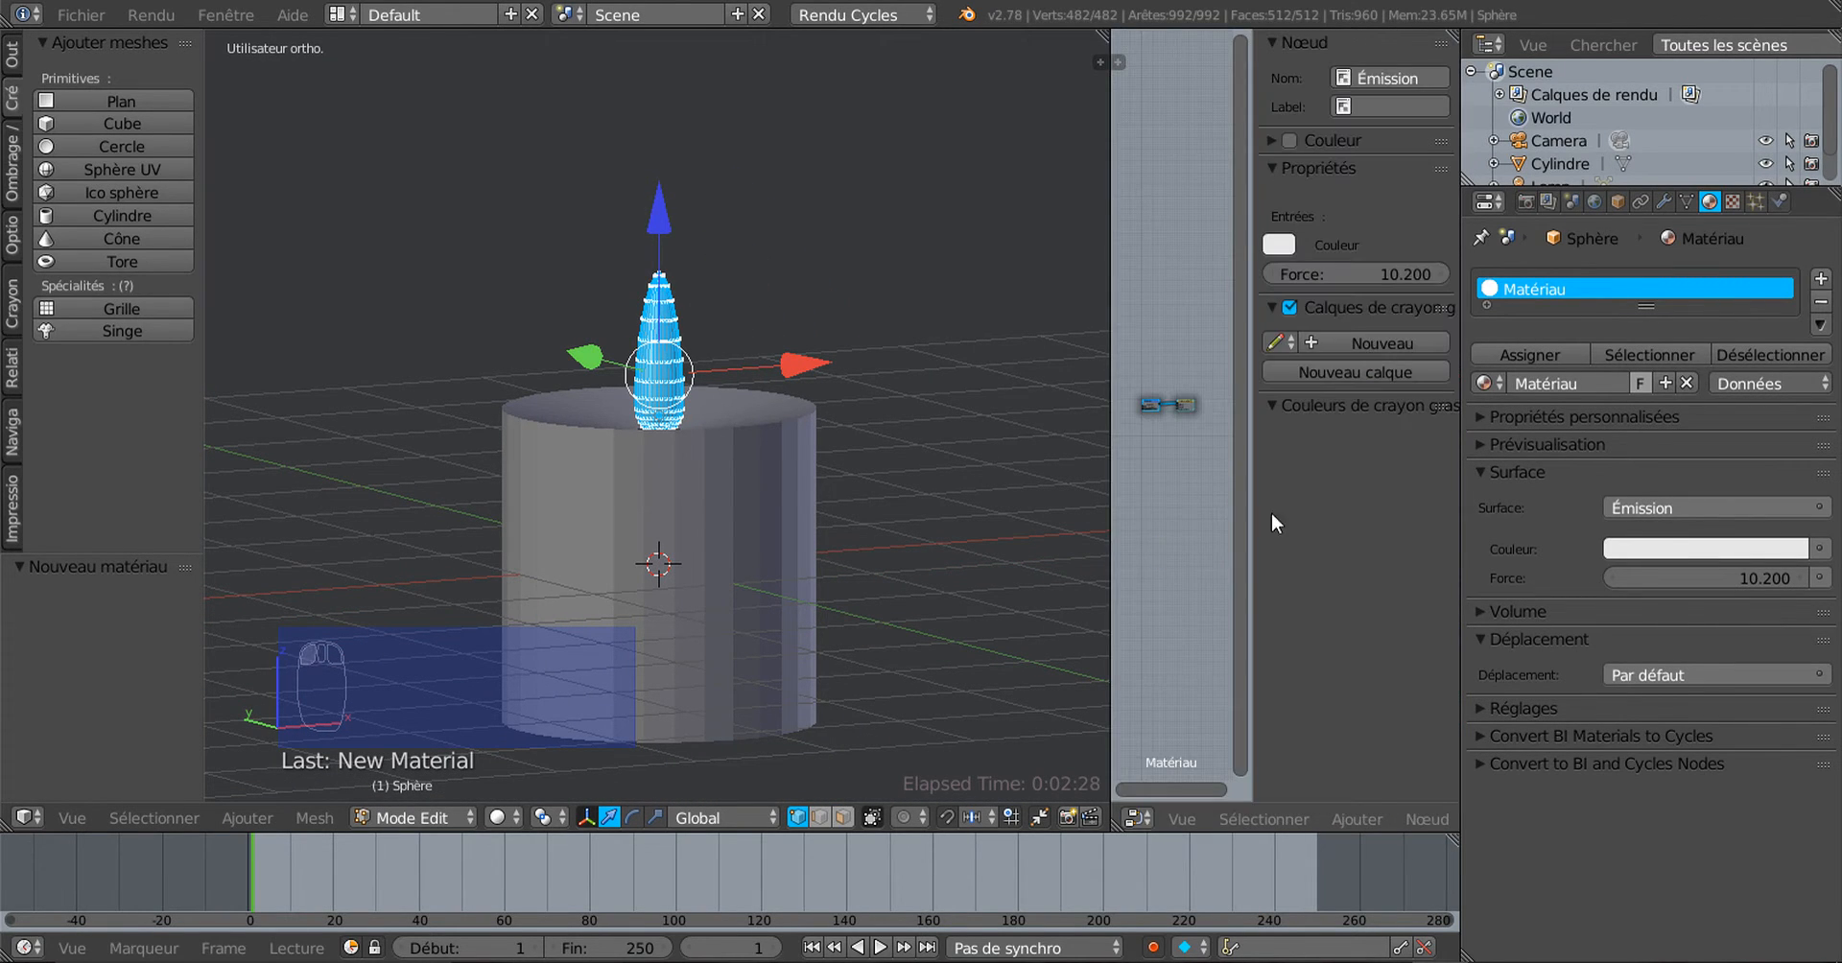
pyautogui.moveTo(1251, 529); pyautogui.dragTo(1657, 486)
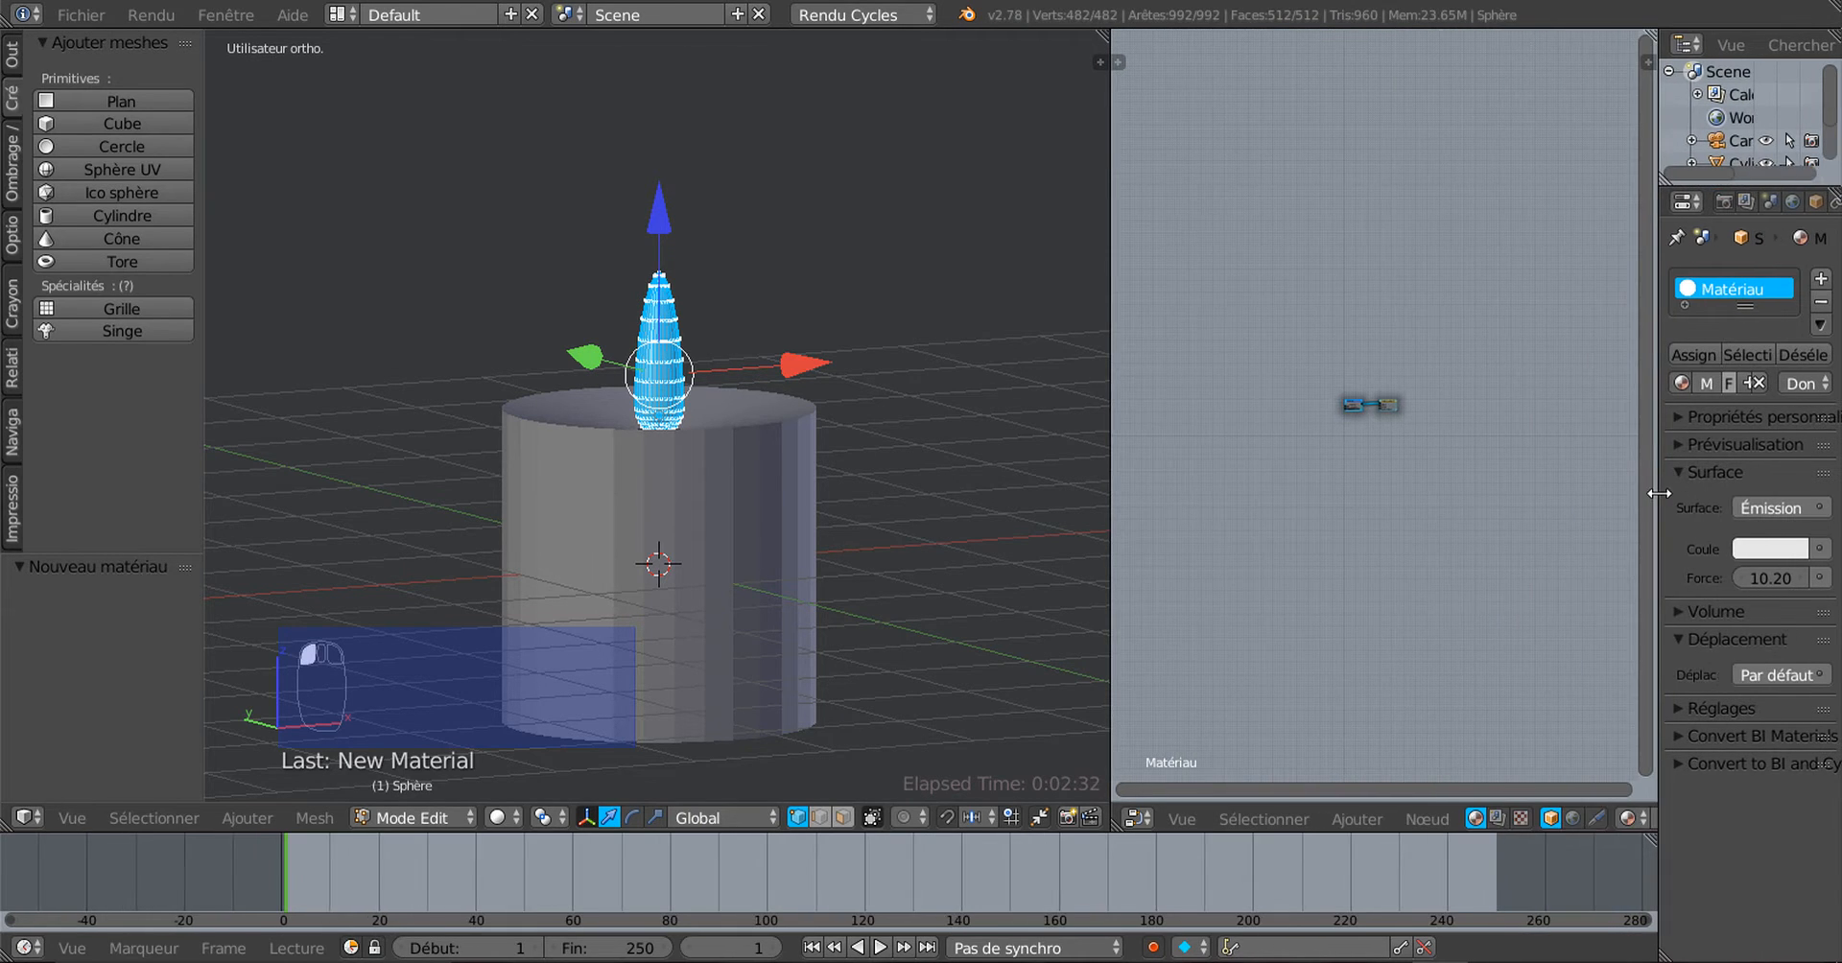
pyautogui.keyDown('ctrl'); pyautogui.moveTo(1456, 501); pyautogui.dragTo(1463, 73, button='middle'); pyautogui.keyUp('ctrl')
pyautogui.moveTo(1391, 470); pyautogui.dragTo(1442, 436, button='middle')
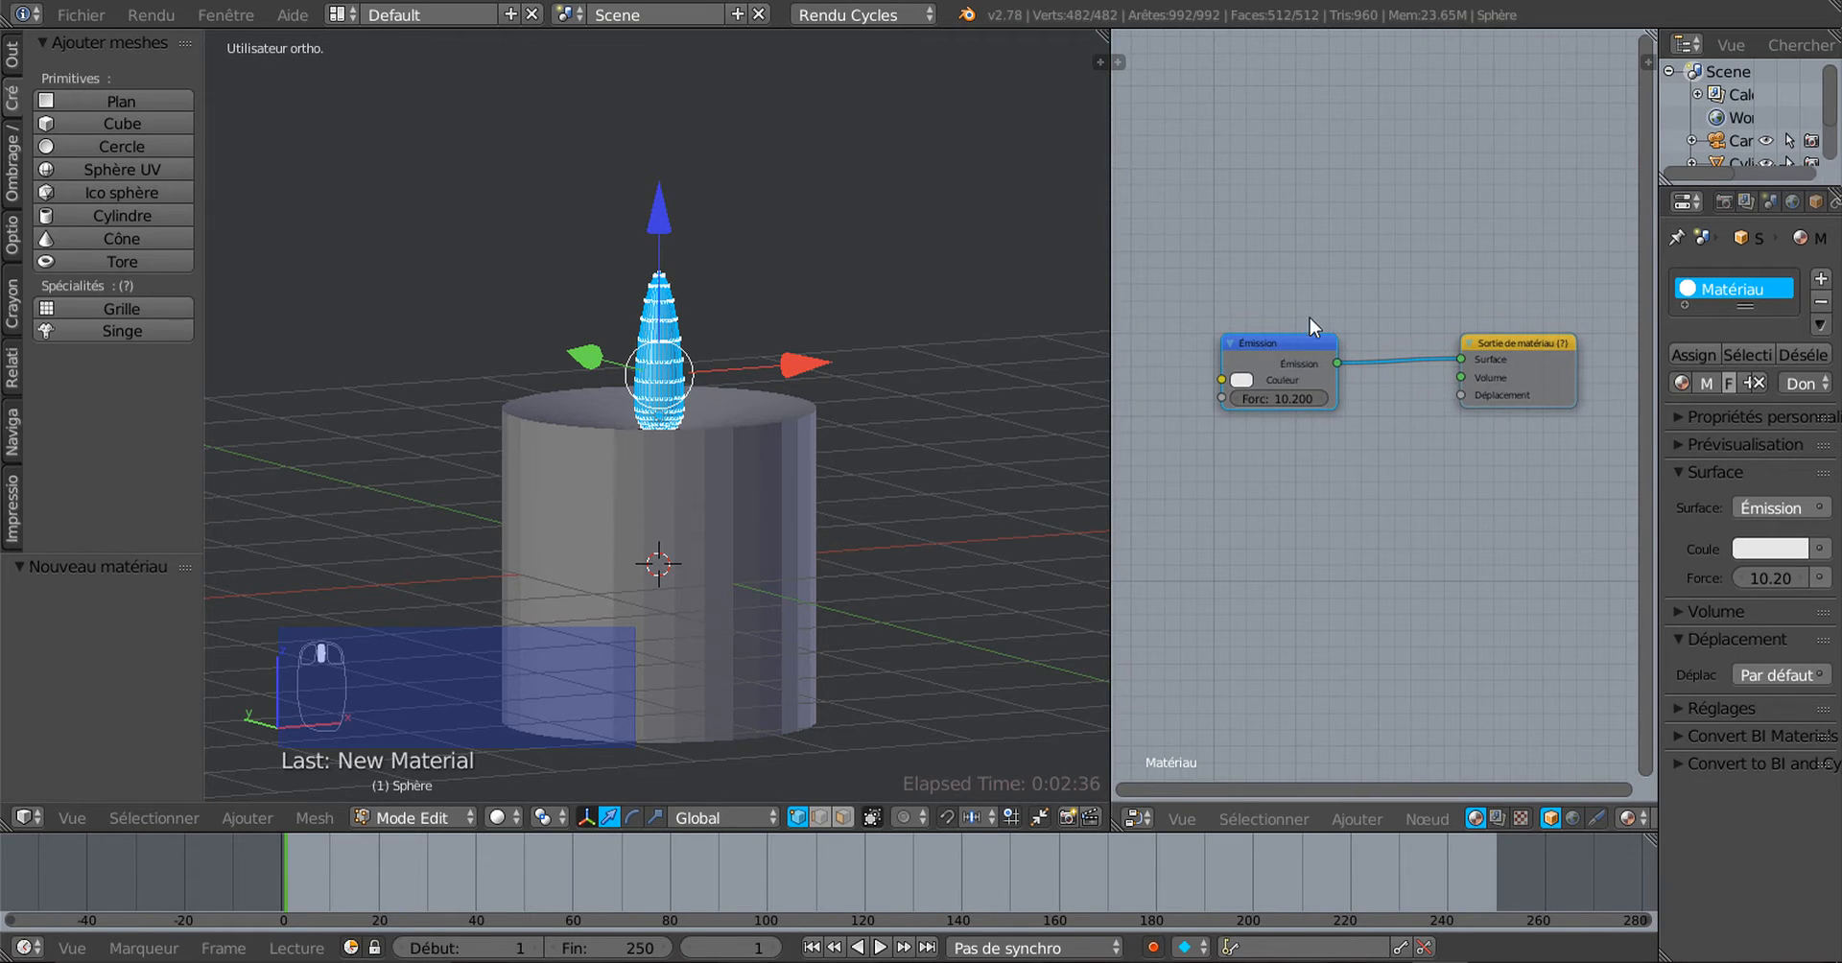
# Step: Move the Émission node up so it sits higher than the material output node
pyautogui.moveTo(1304, 341); pyautogui.dragTo(1326, 239)
pyautogui.scroll(1, 1333, 304)
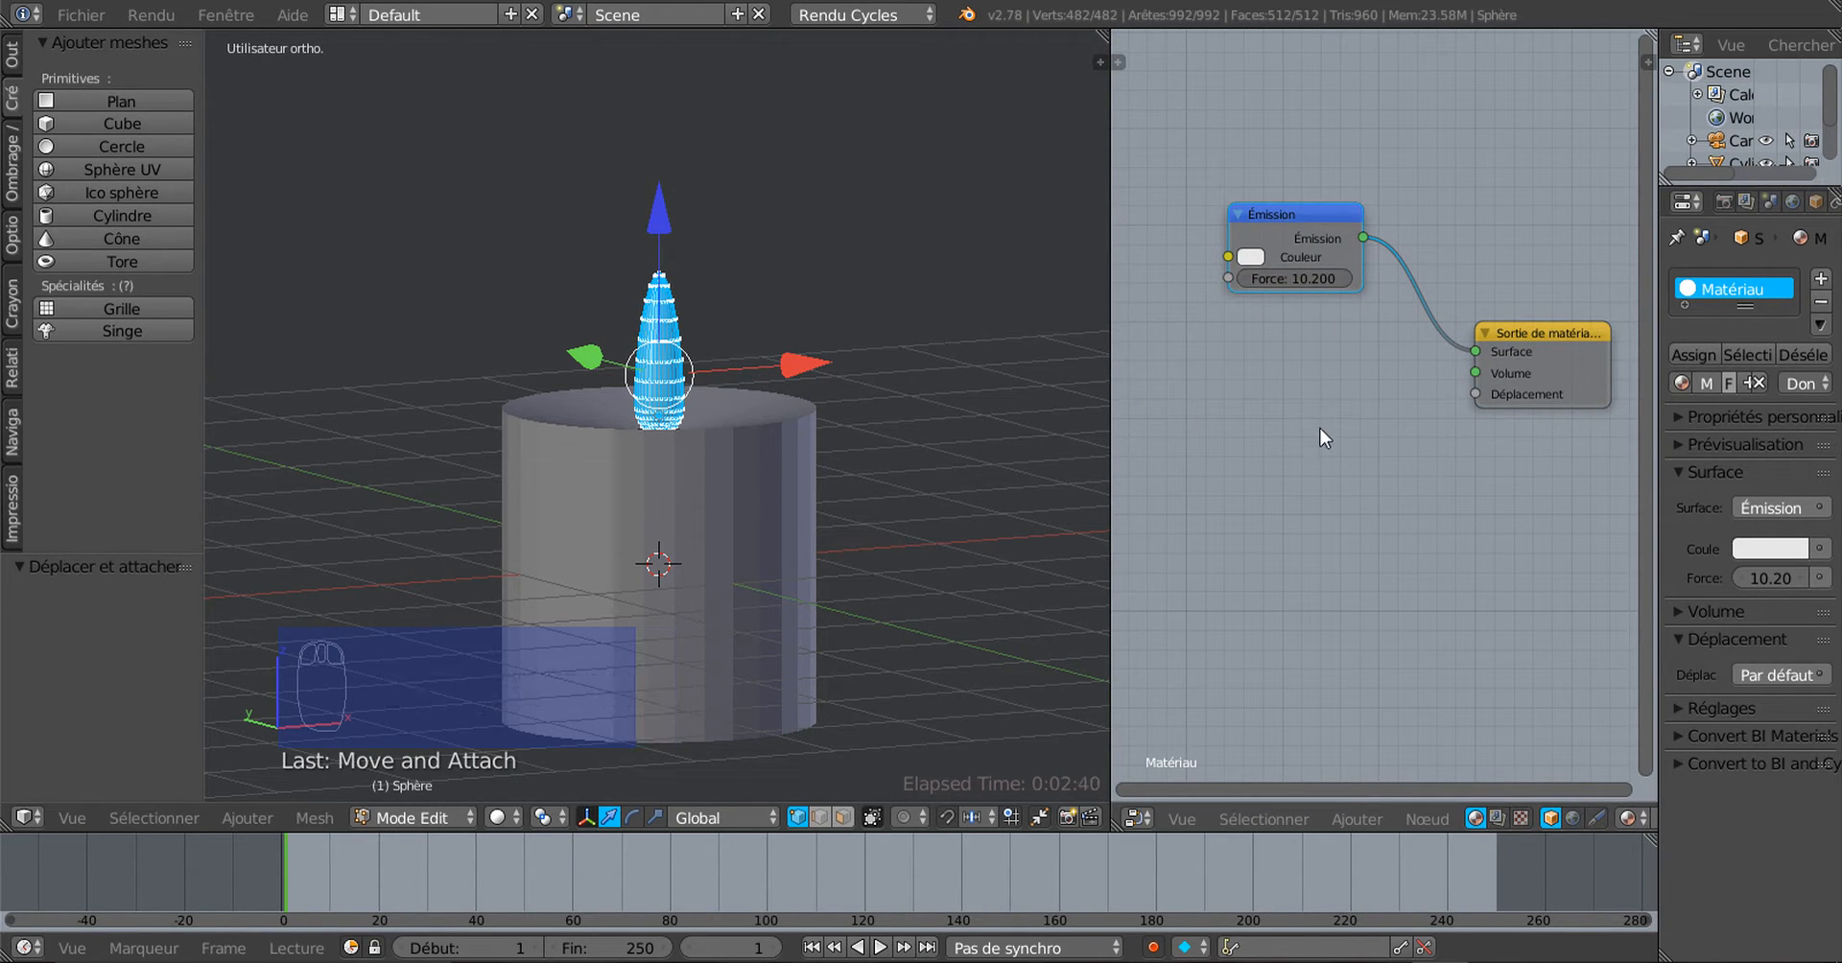
pyautogui.moveTo(938, 576); pyautogui.dragTo(982, 579, button='middle')
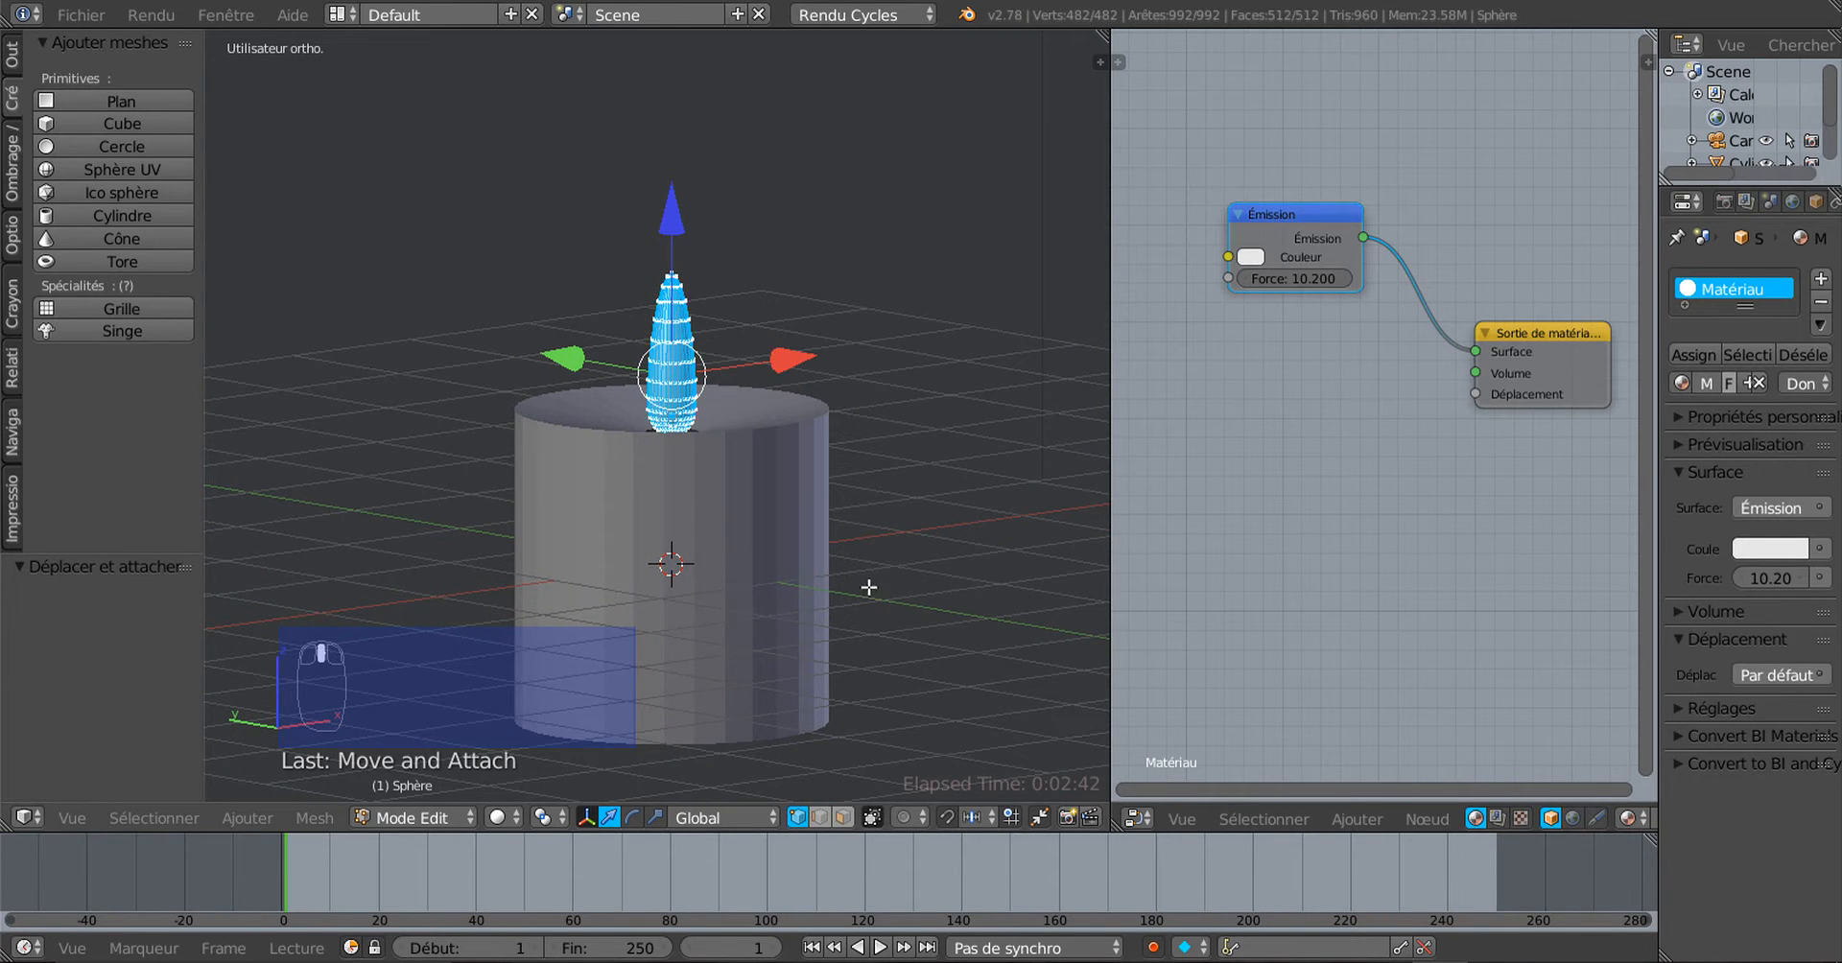
# Step: Return to object mode, select the candle cylinder and give it smooth shading
pyautogui.press('Tab')
pyautogui.rightClick(722, 526)
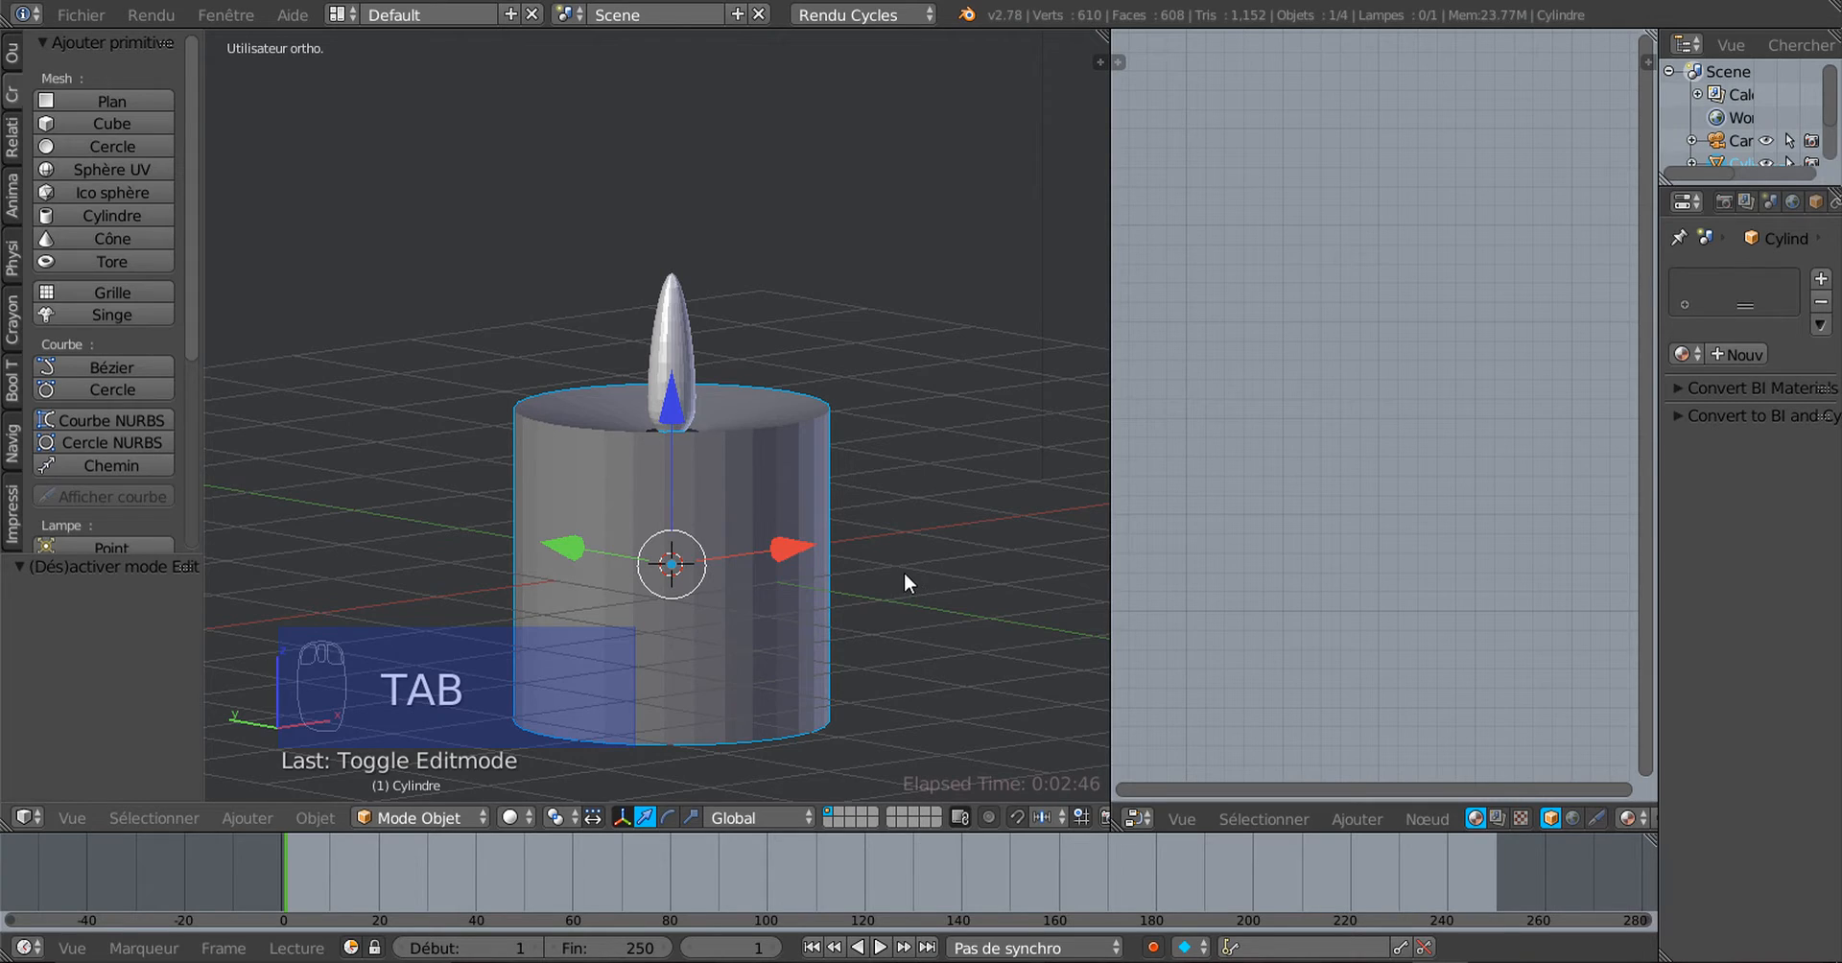
pyautogui.moveTo(905, 574); pyautogui.dragTo(982, 537, button='middle')
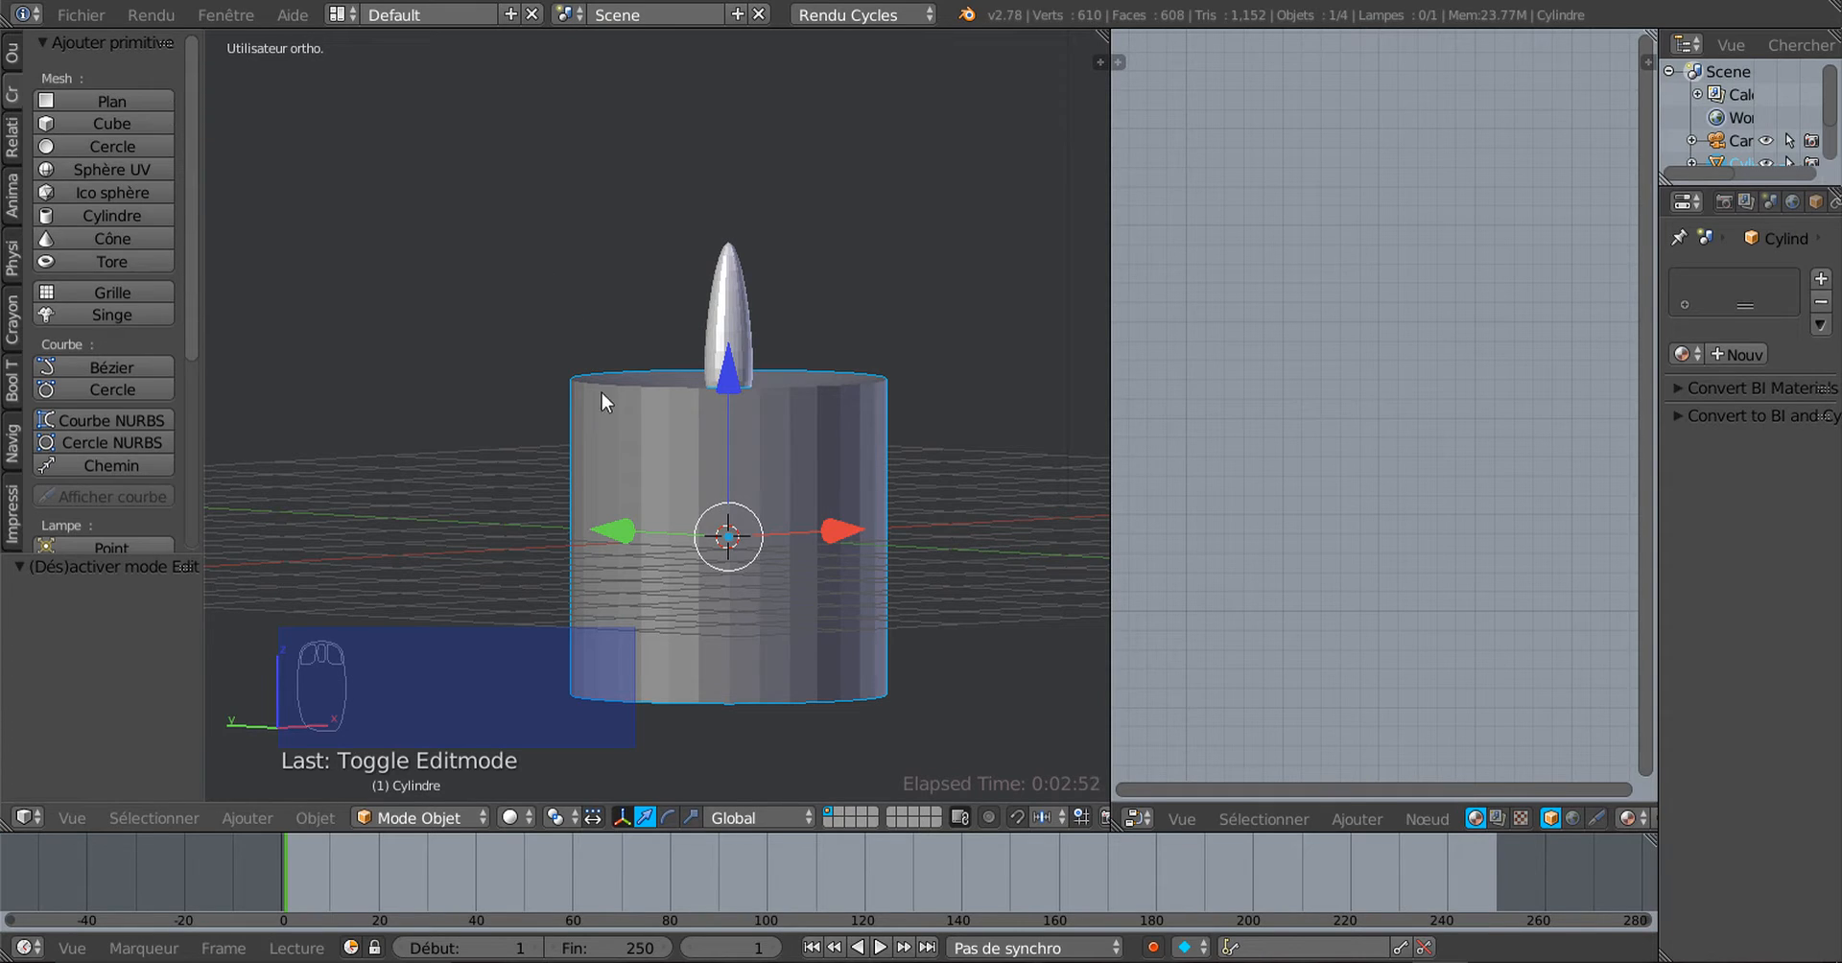
pyautogui.click(11, 55)
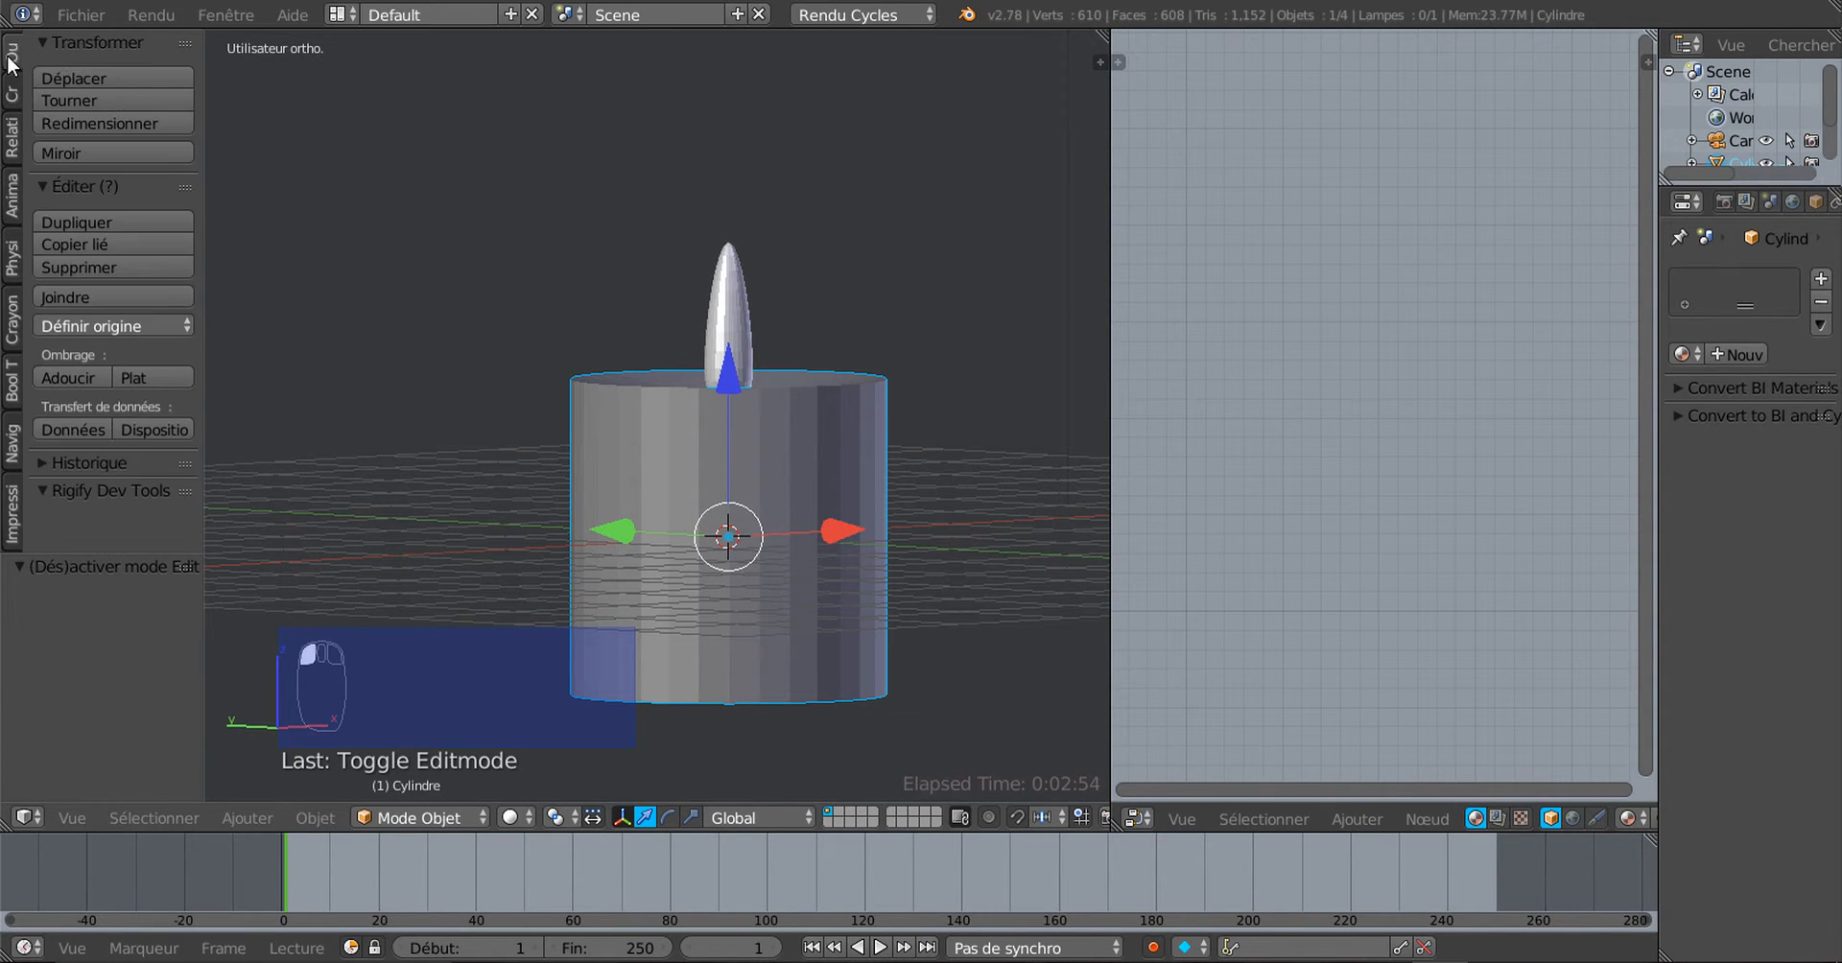
pyautogui.click(72, 375)
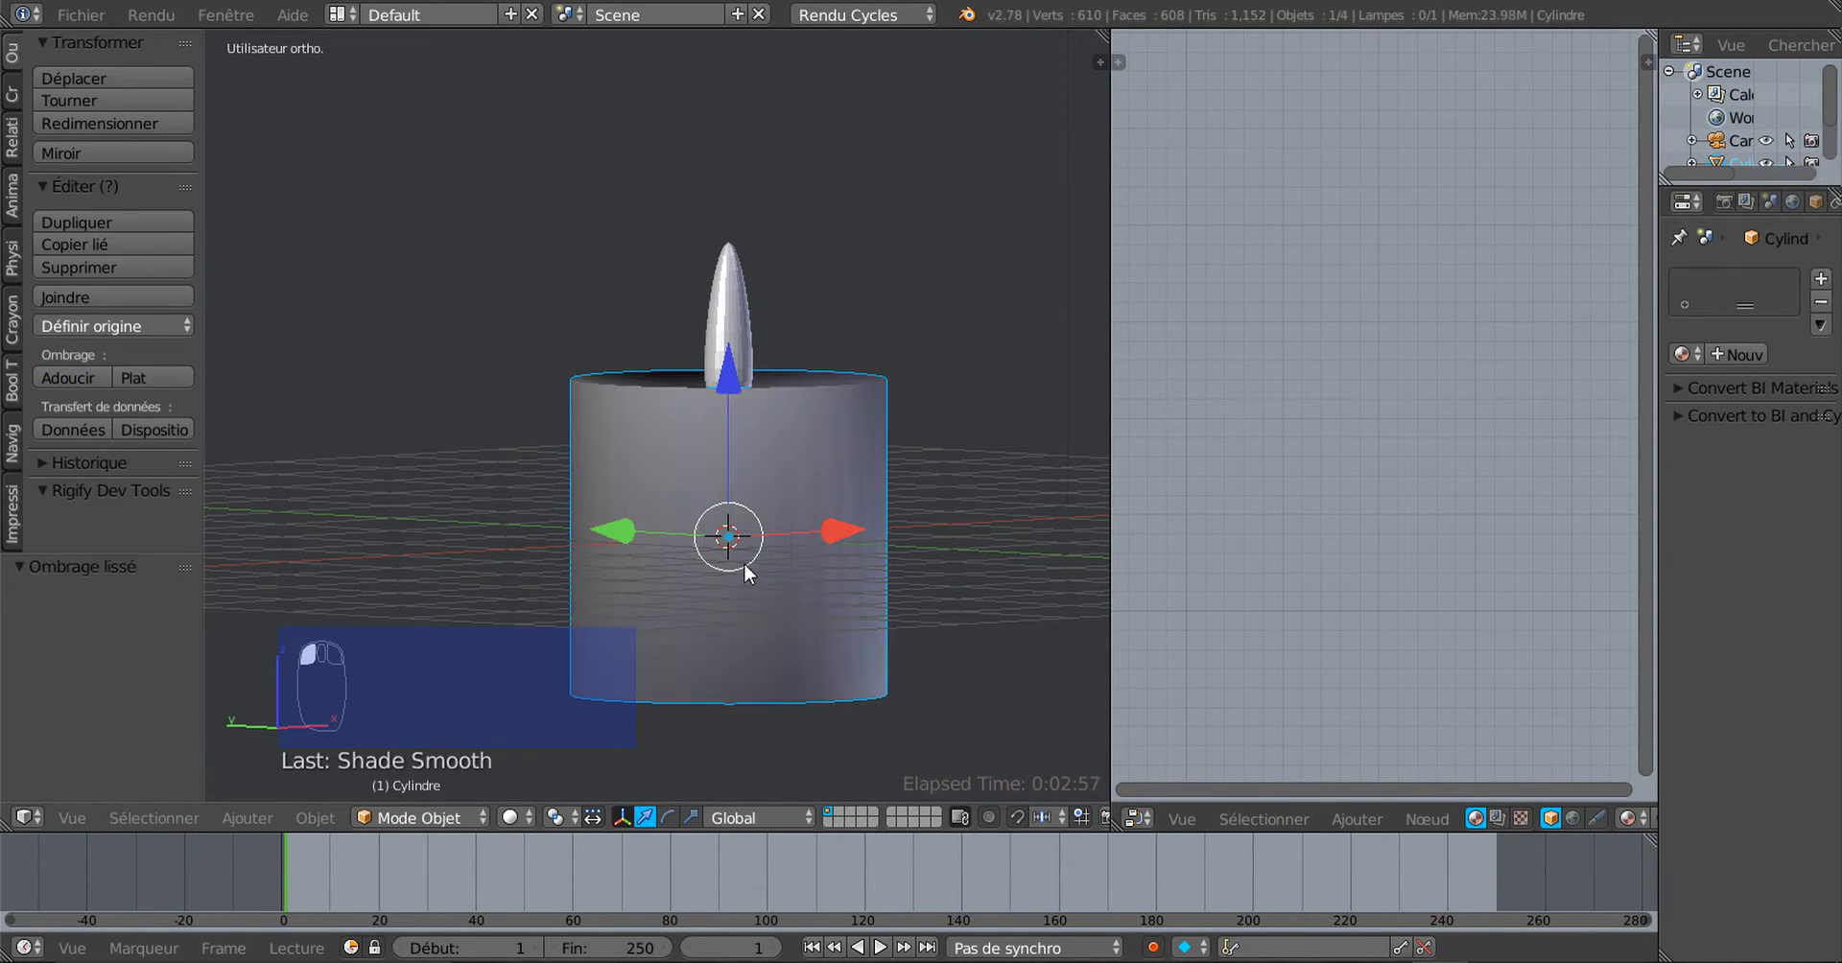
# Step: Cut two edge loops around the cylinder's side in edit mode, one just below the upper rim and one just above the base
pyautogui.press('Tab')
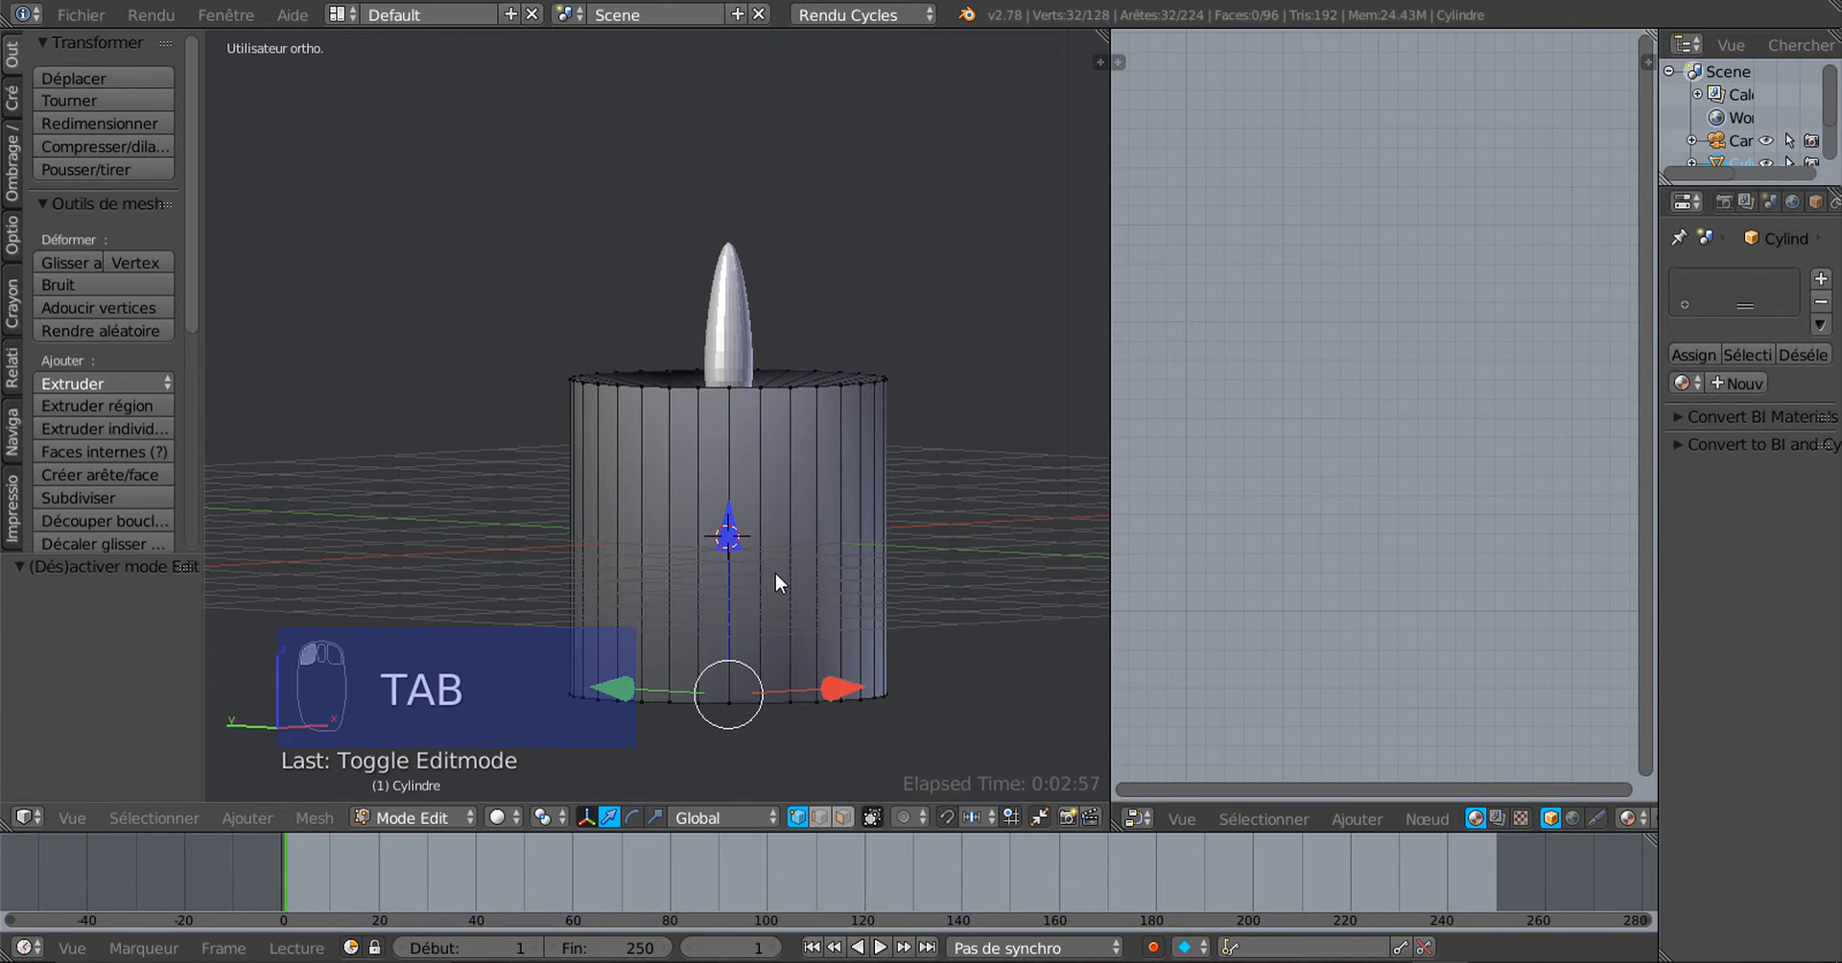
pyautogui.hotkey('ctrl', 'r')
pyautogui.click(827, 549)
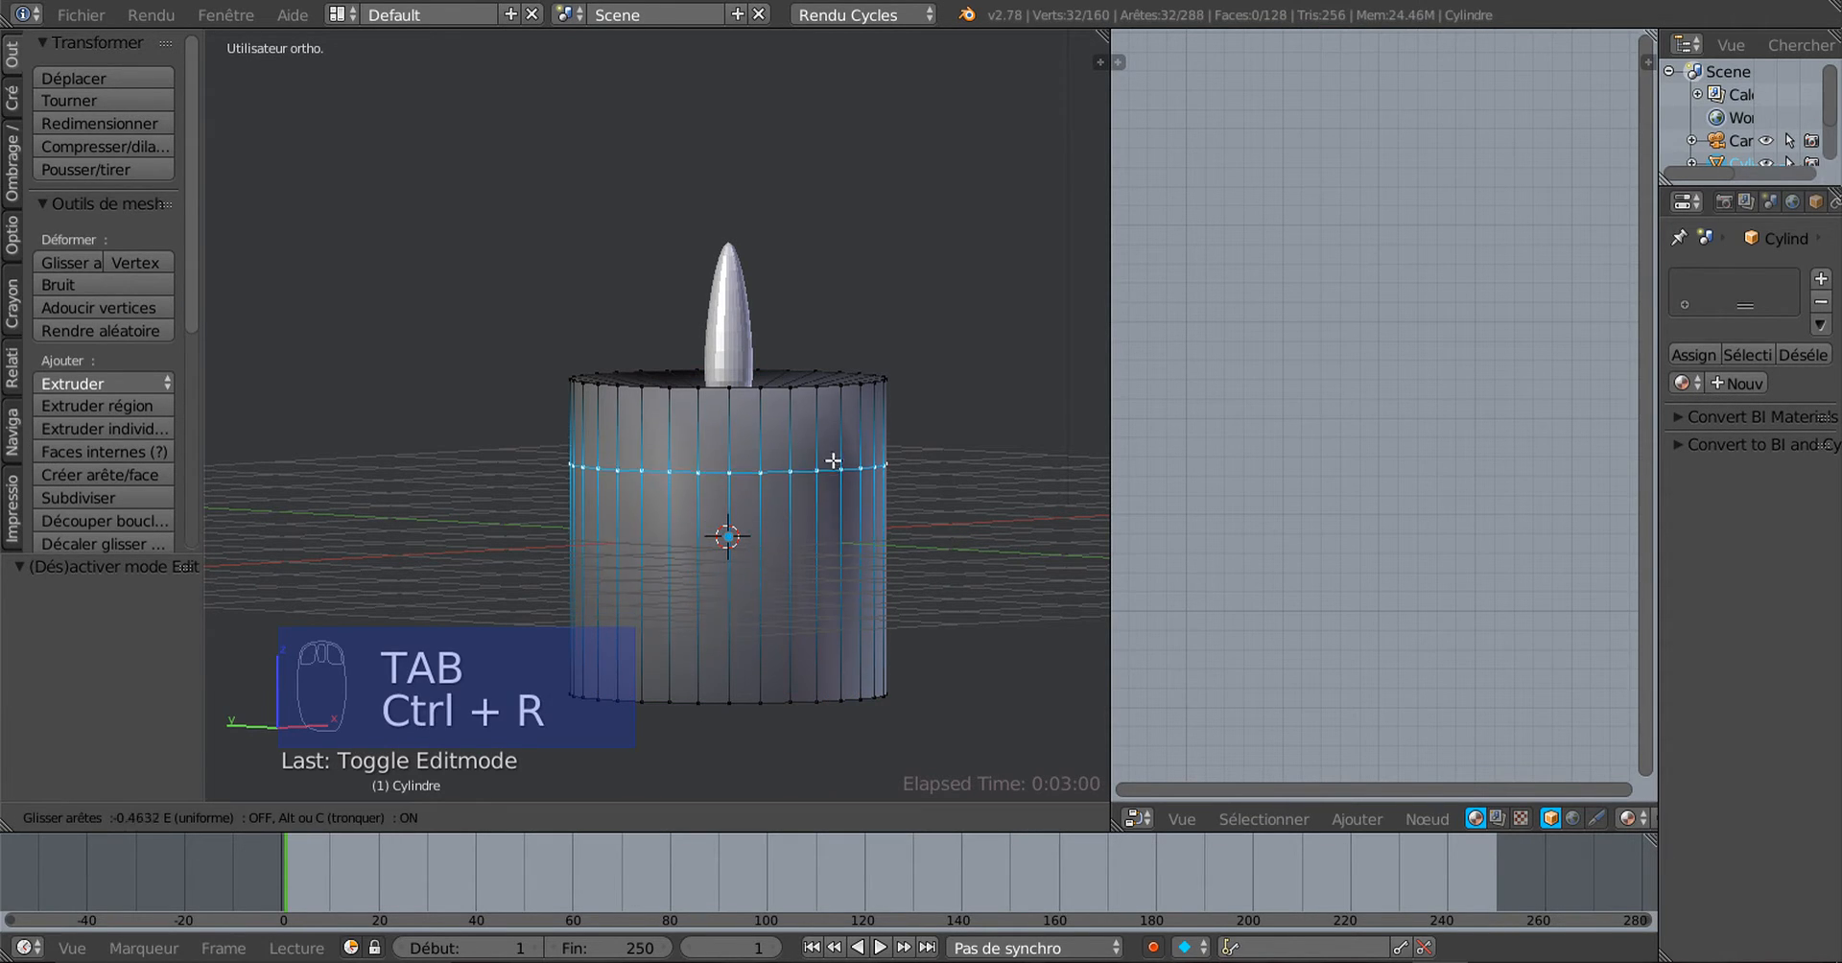
pyautogui.click(841, 408)
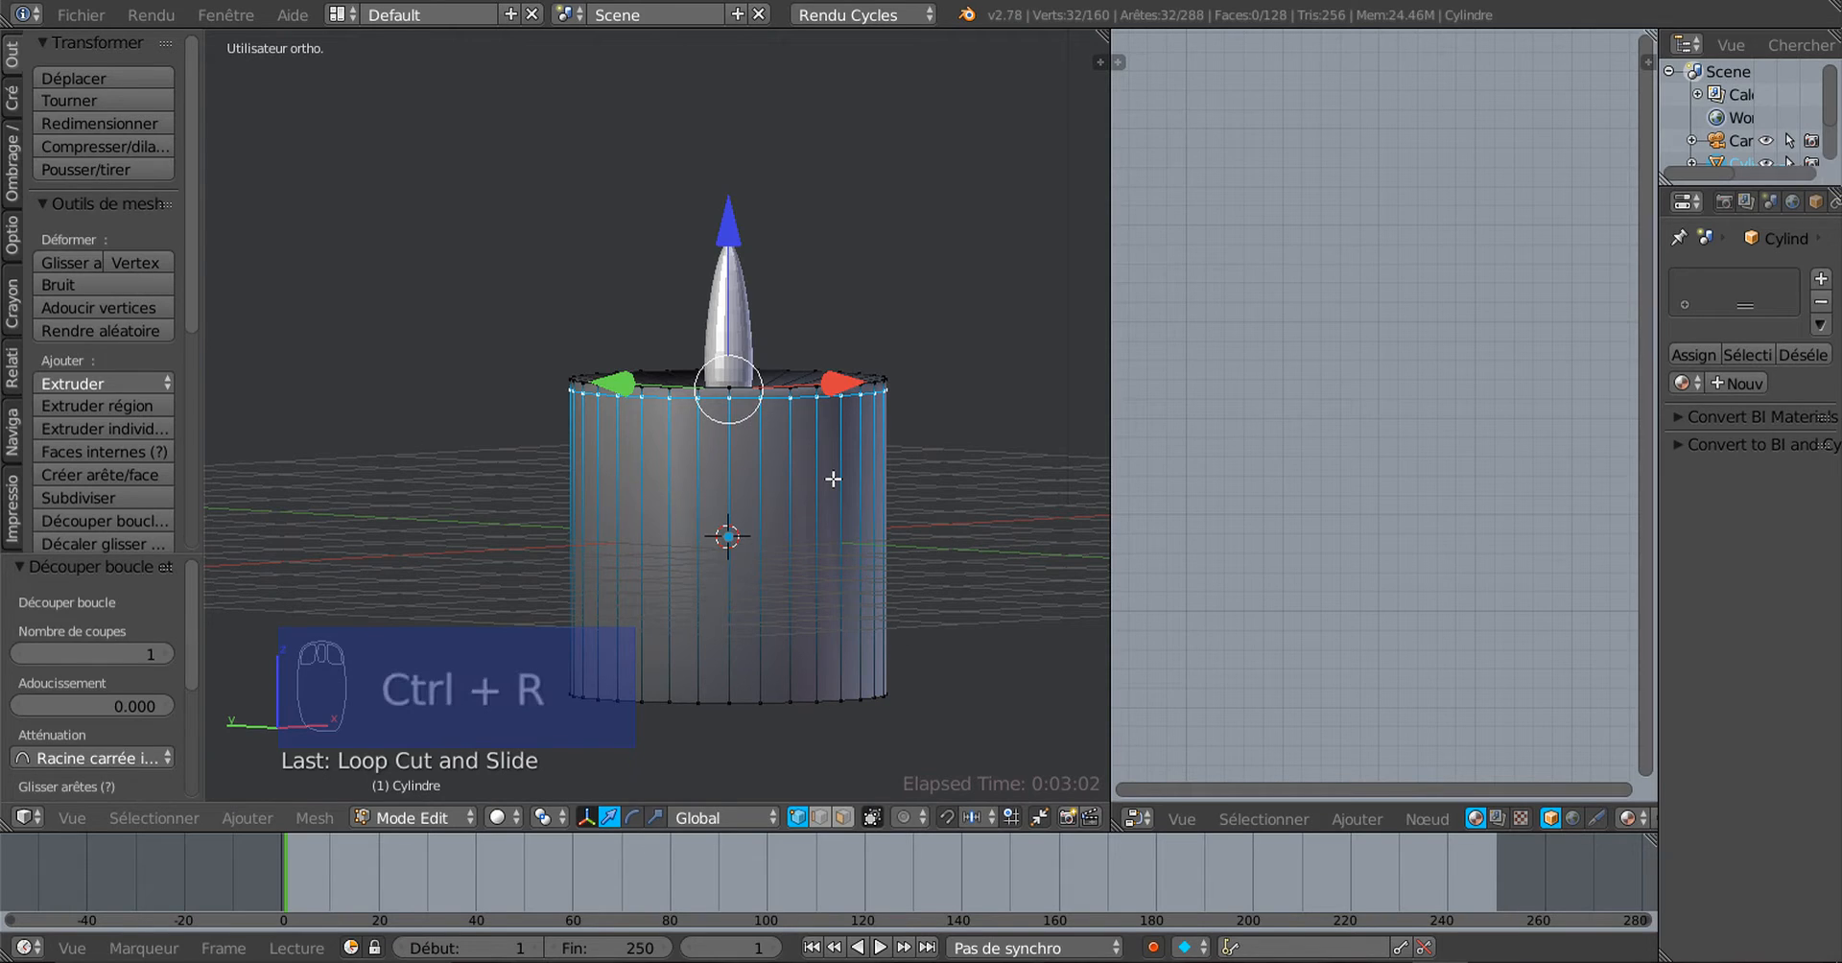
pyautogui.hotkey('ctrl', 'e')
pyautogui.click(970, 417)
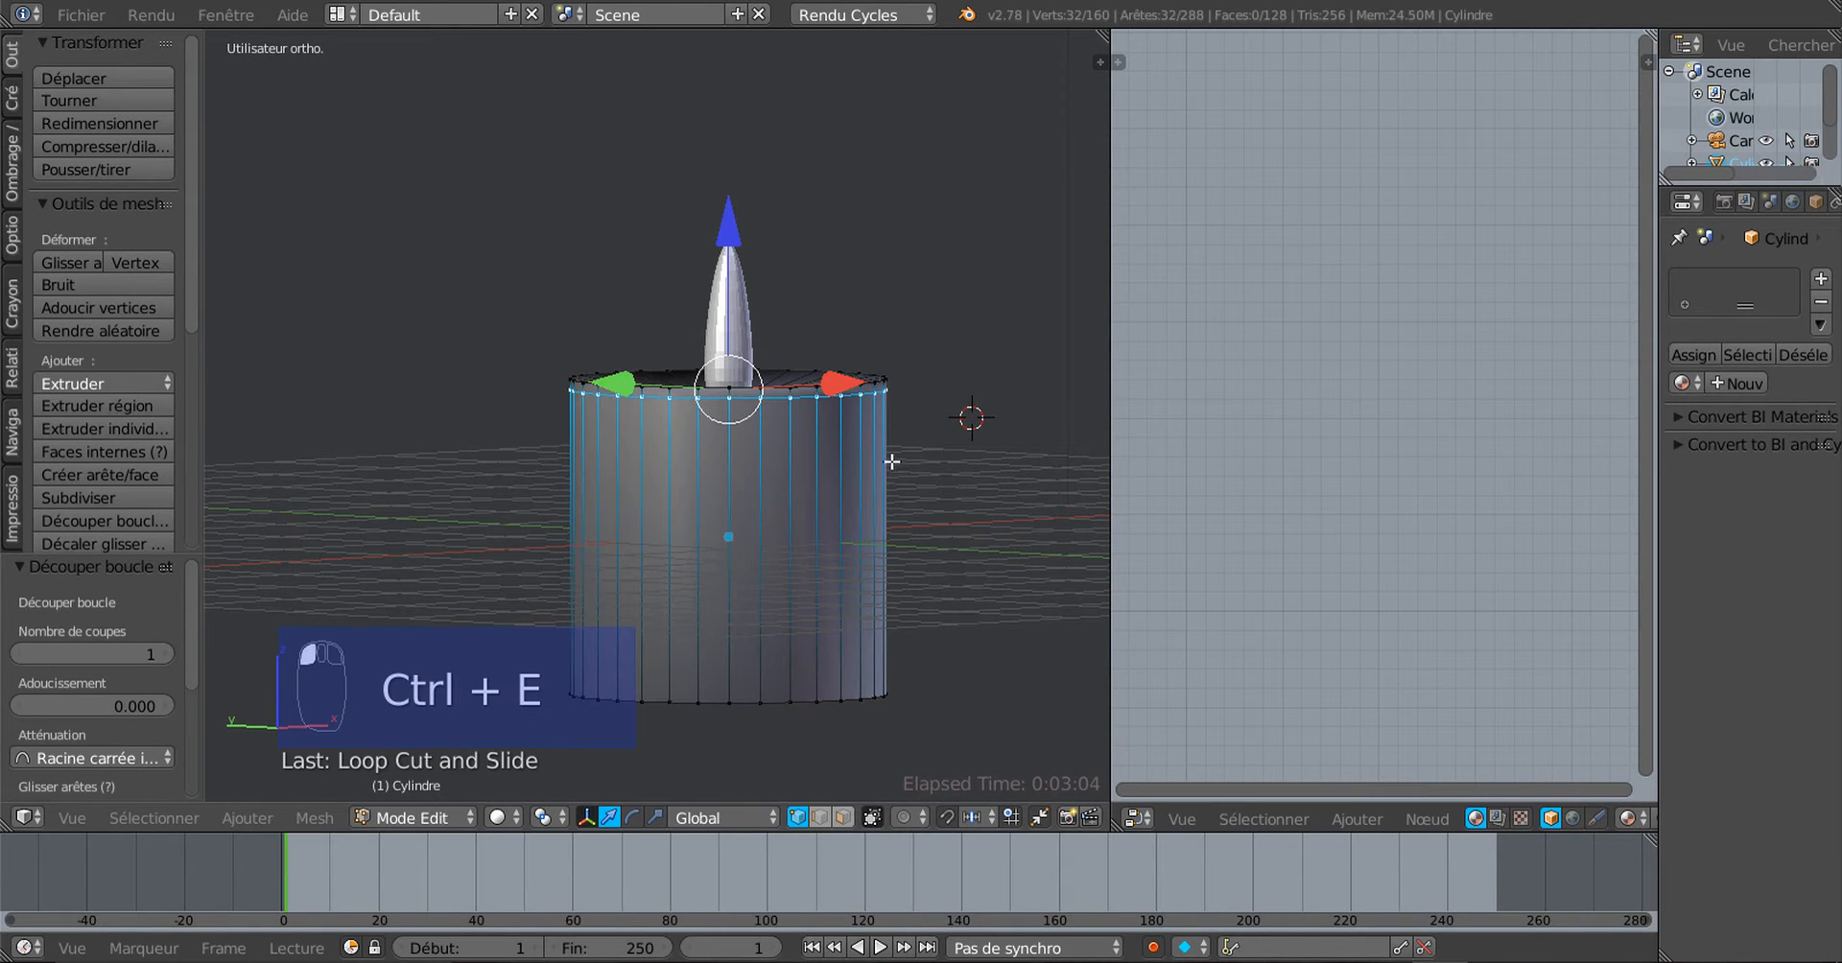
pyautogui.hotkey('ctrl', 'r')
pyautogui.click(779, 522)
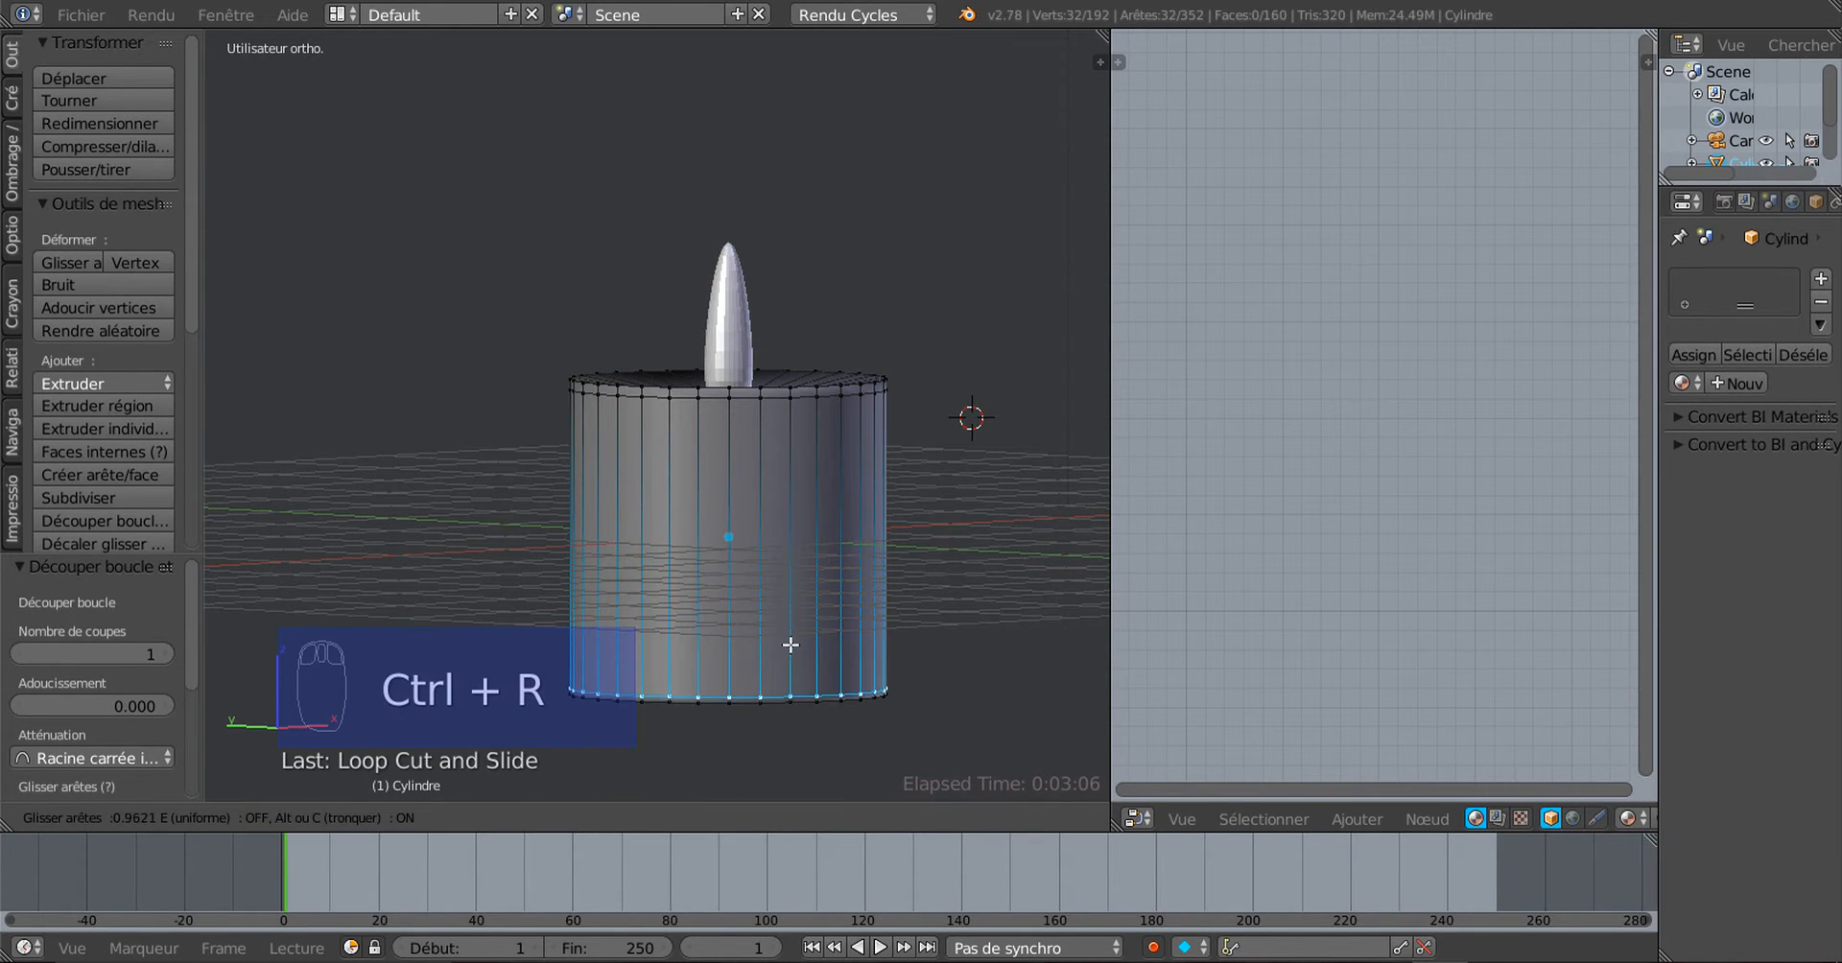
pyautogui.click(792, 638)
# Step: Cut two edge loops into the candle's top surface, one near the outer rim and one around the central hollow, and return to object mode
pyautogui.moveTo(818, 595); pyautogui.dragTo(839, 703, button='middle')
pyautogui.hotkey('ctrl', 'r')
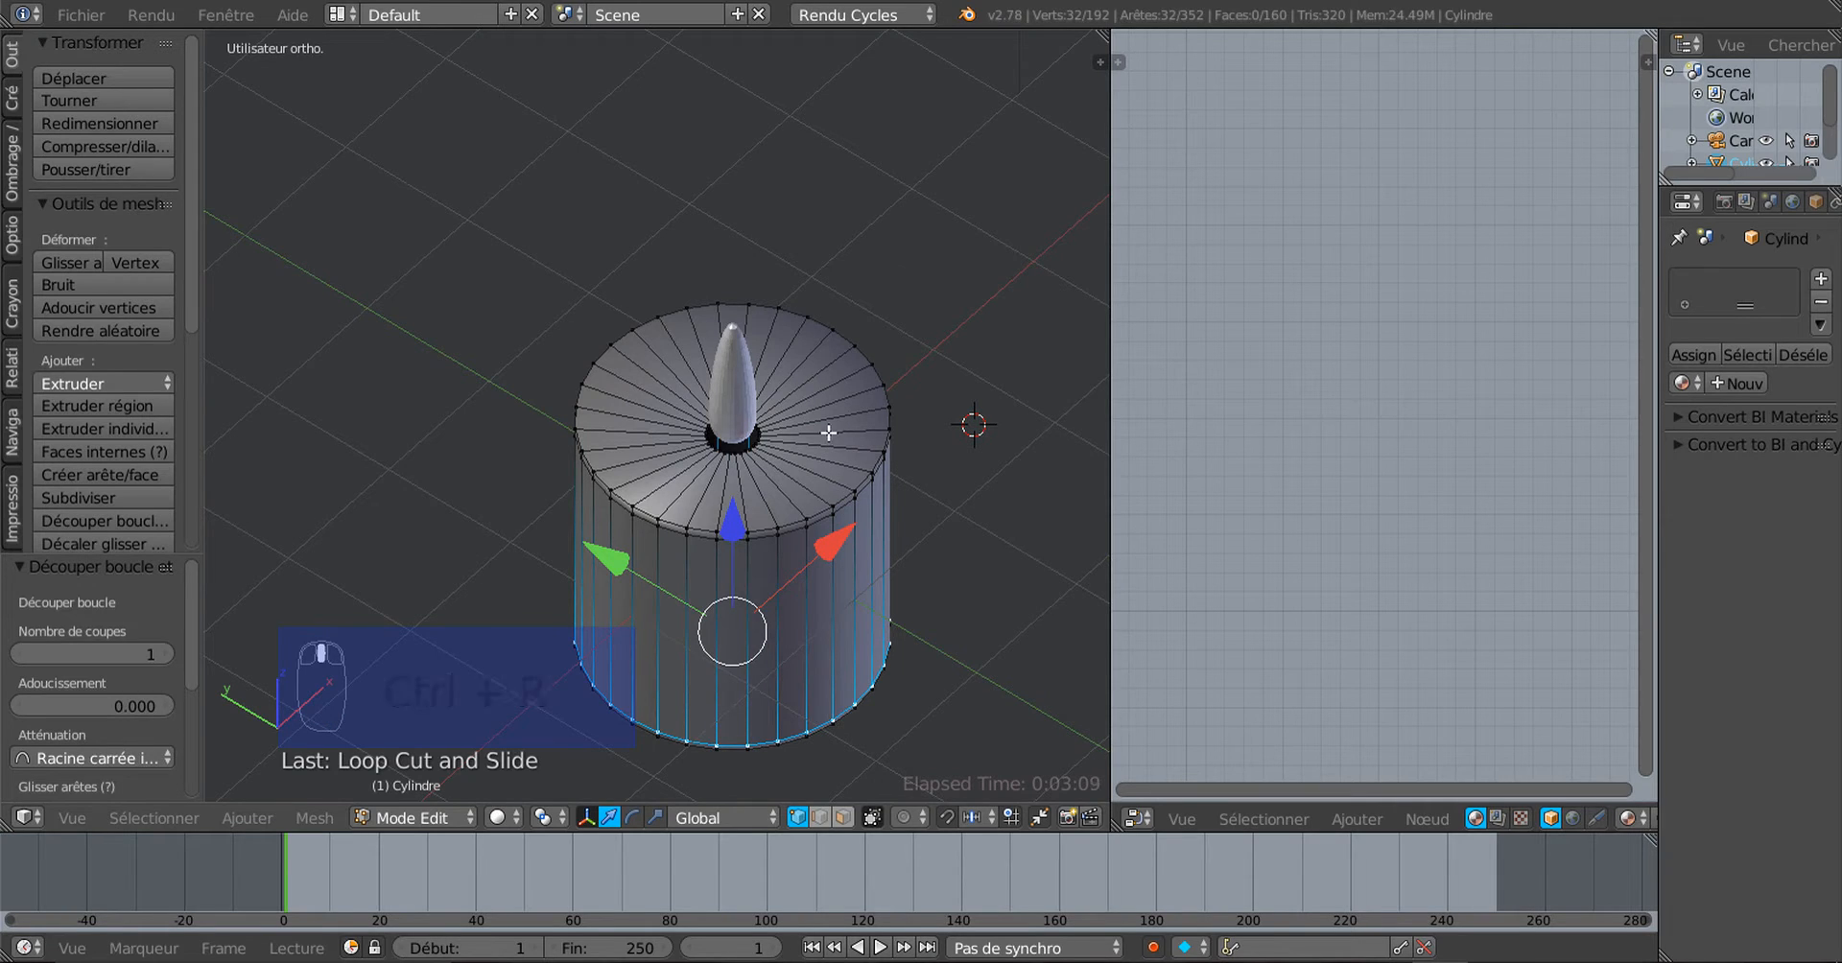
pyautogui.click(828, 433)
pyautogui.click(873, 420)
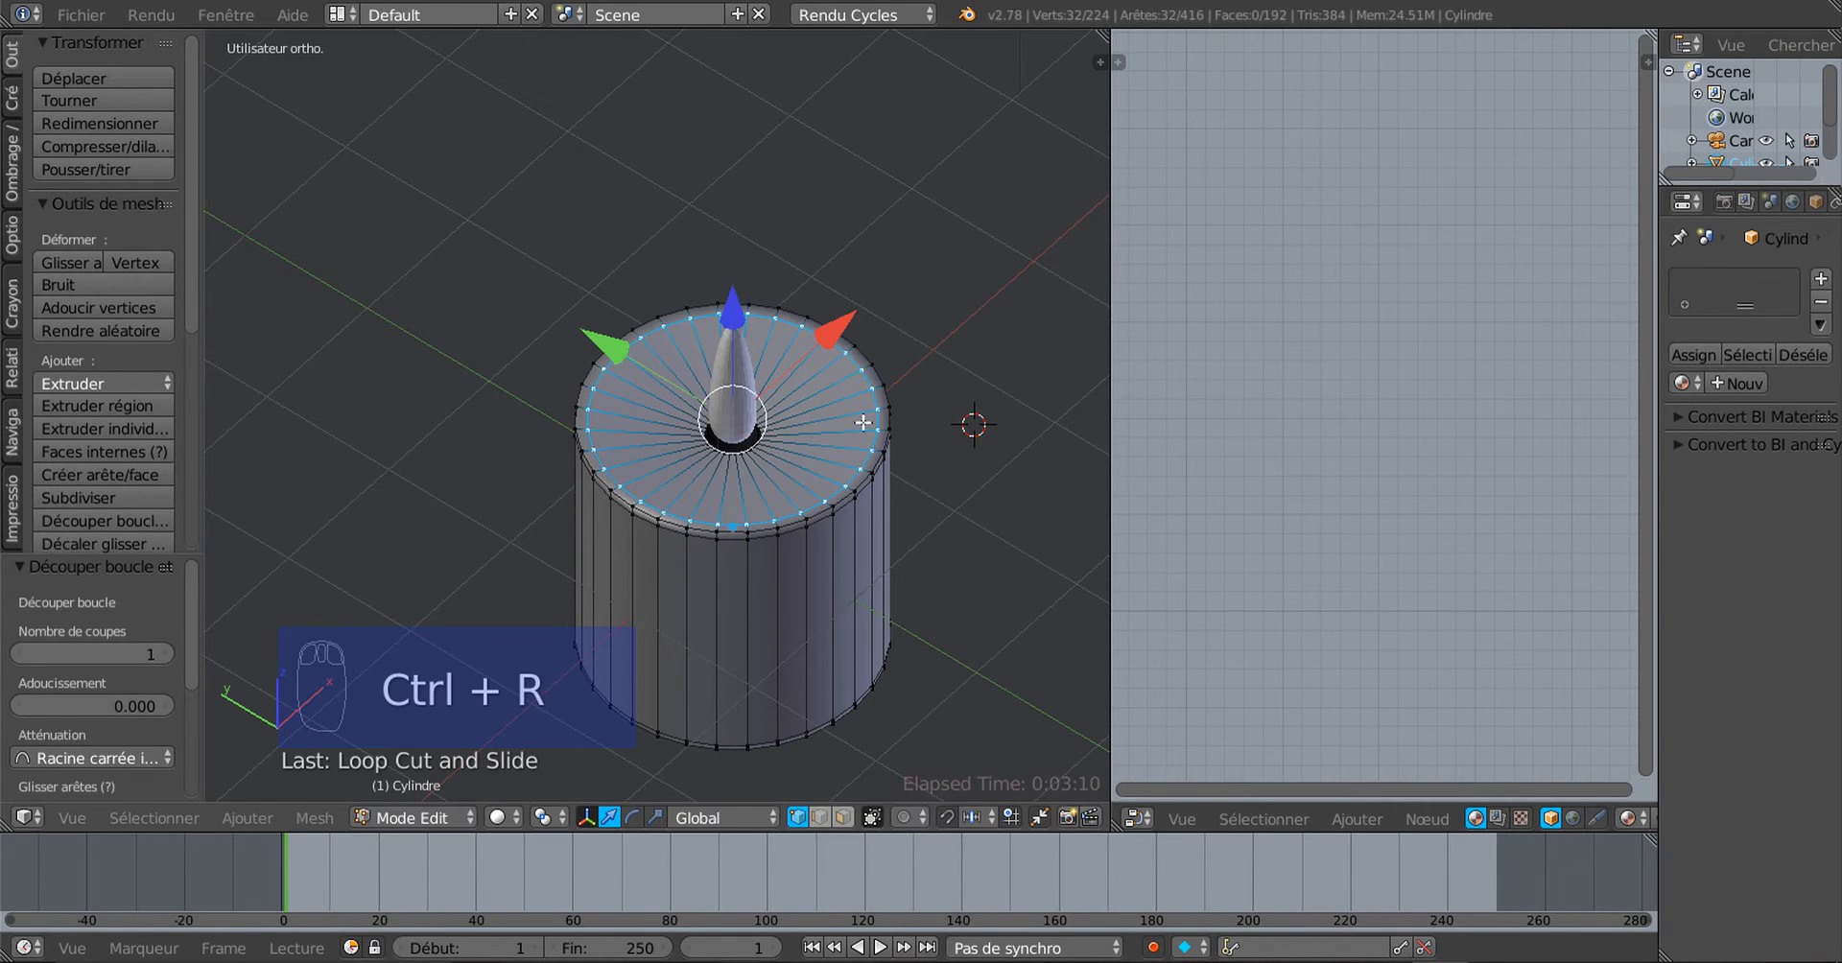
pyautogui.hotkey('ctrl', 'r')
pyautogui.click(843, 422)
pyautogui.click(811, 428)
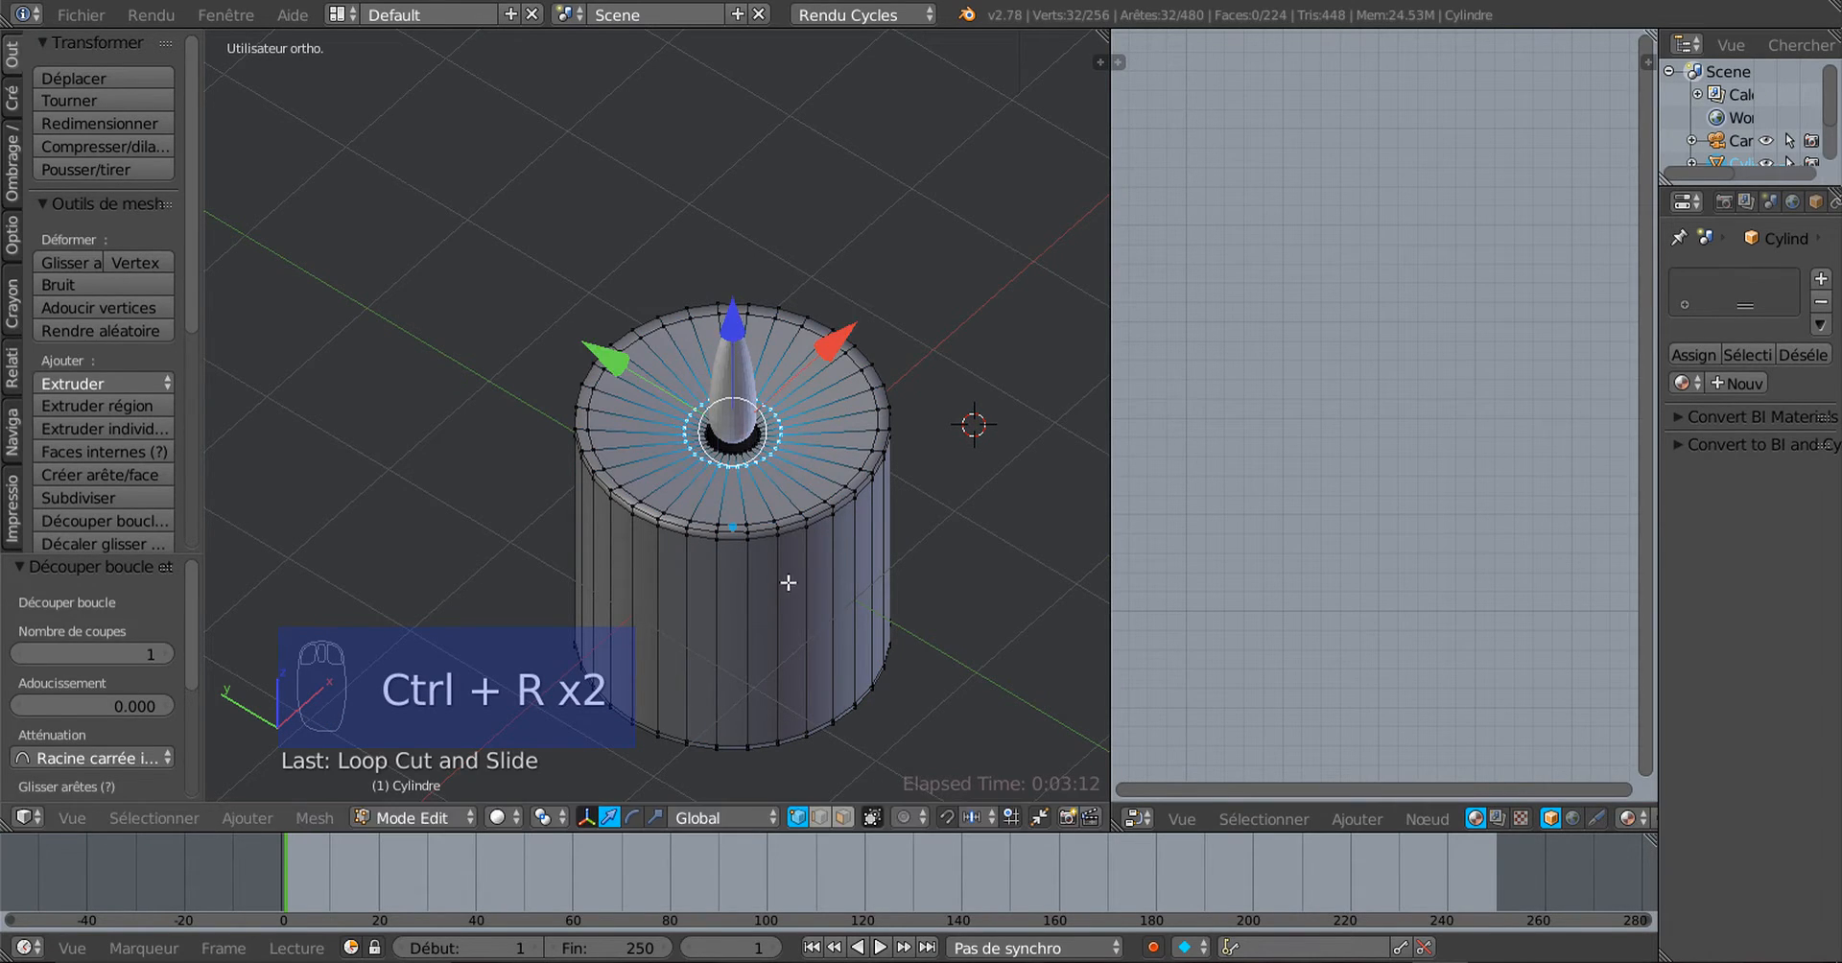
pyautogui.moveTo(784, 581); pyautogui.dragTo(778, 491, button='middle')
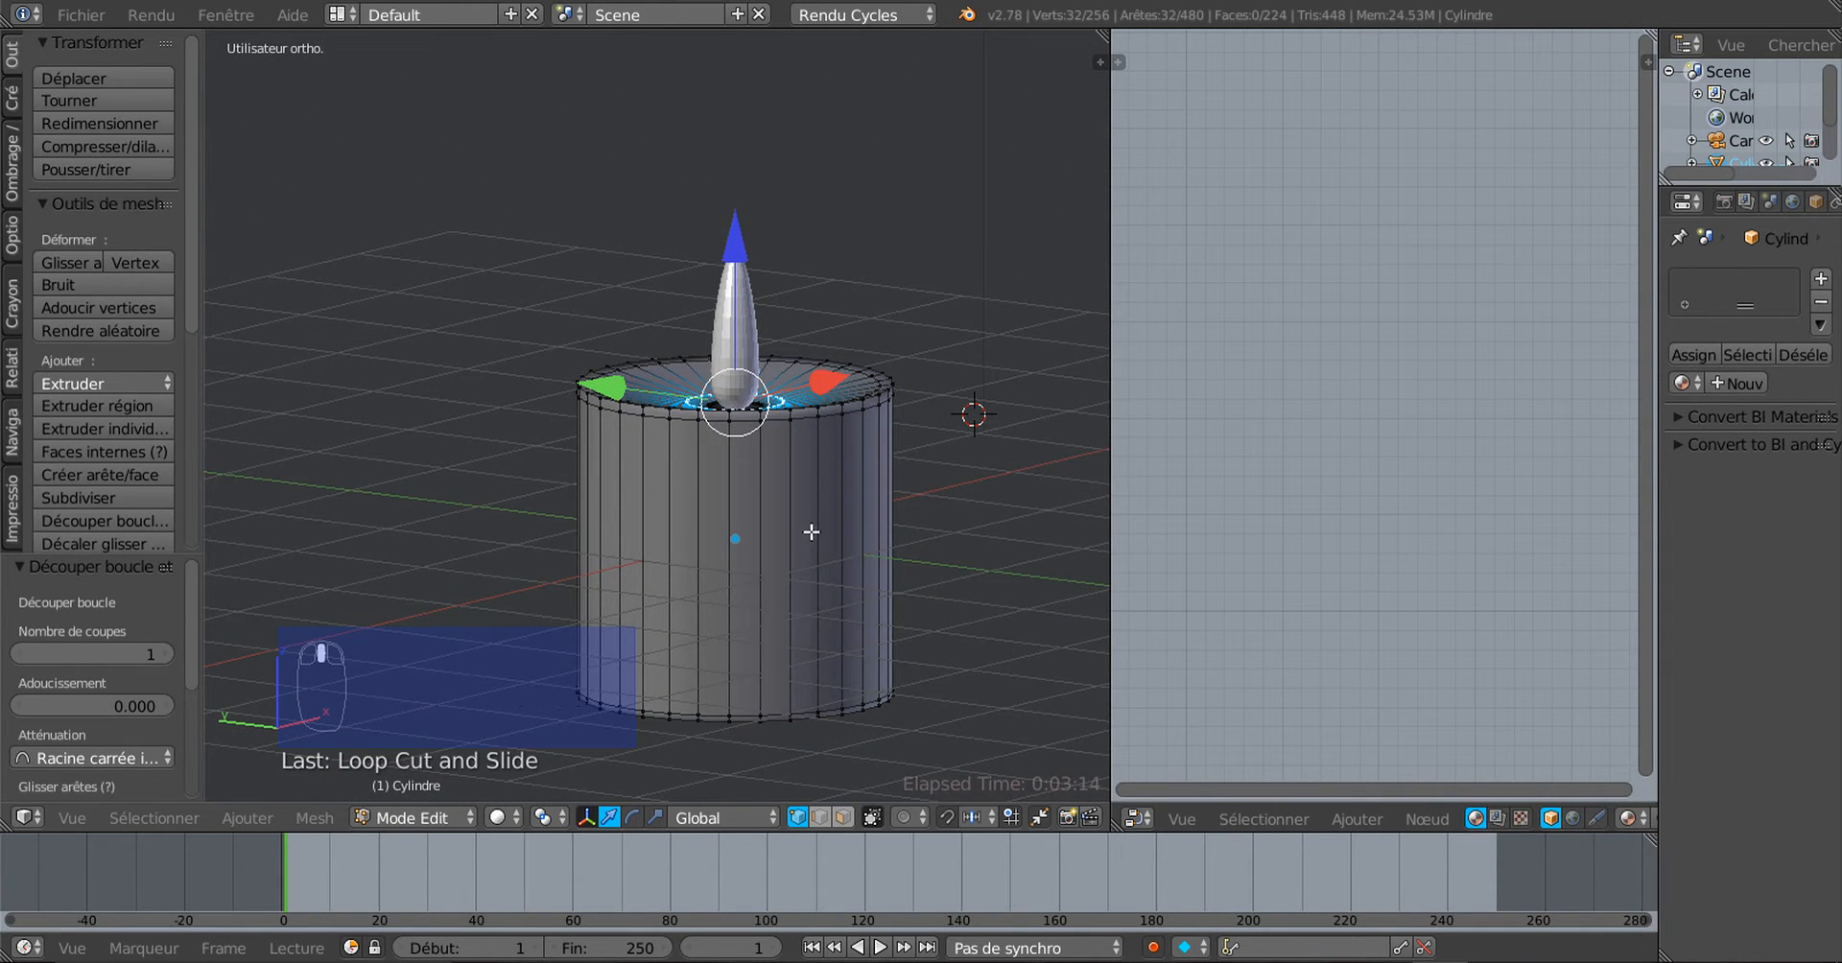
pyautogui.press('Tab')
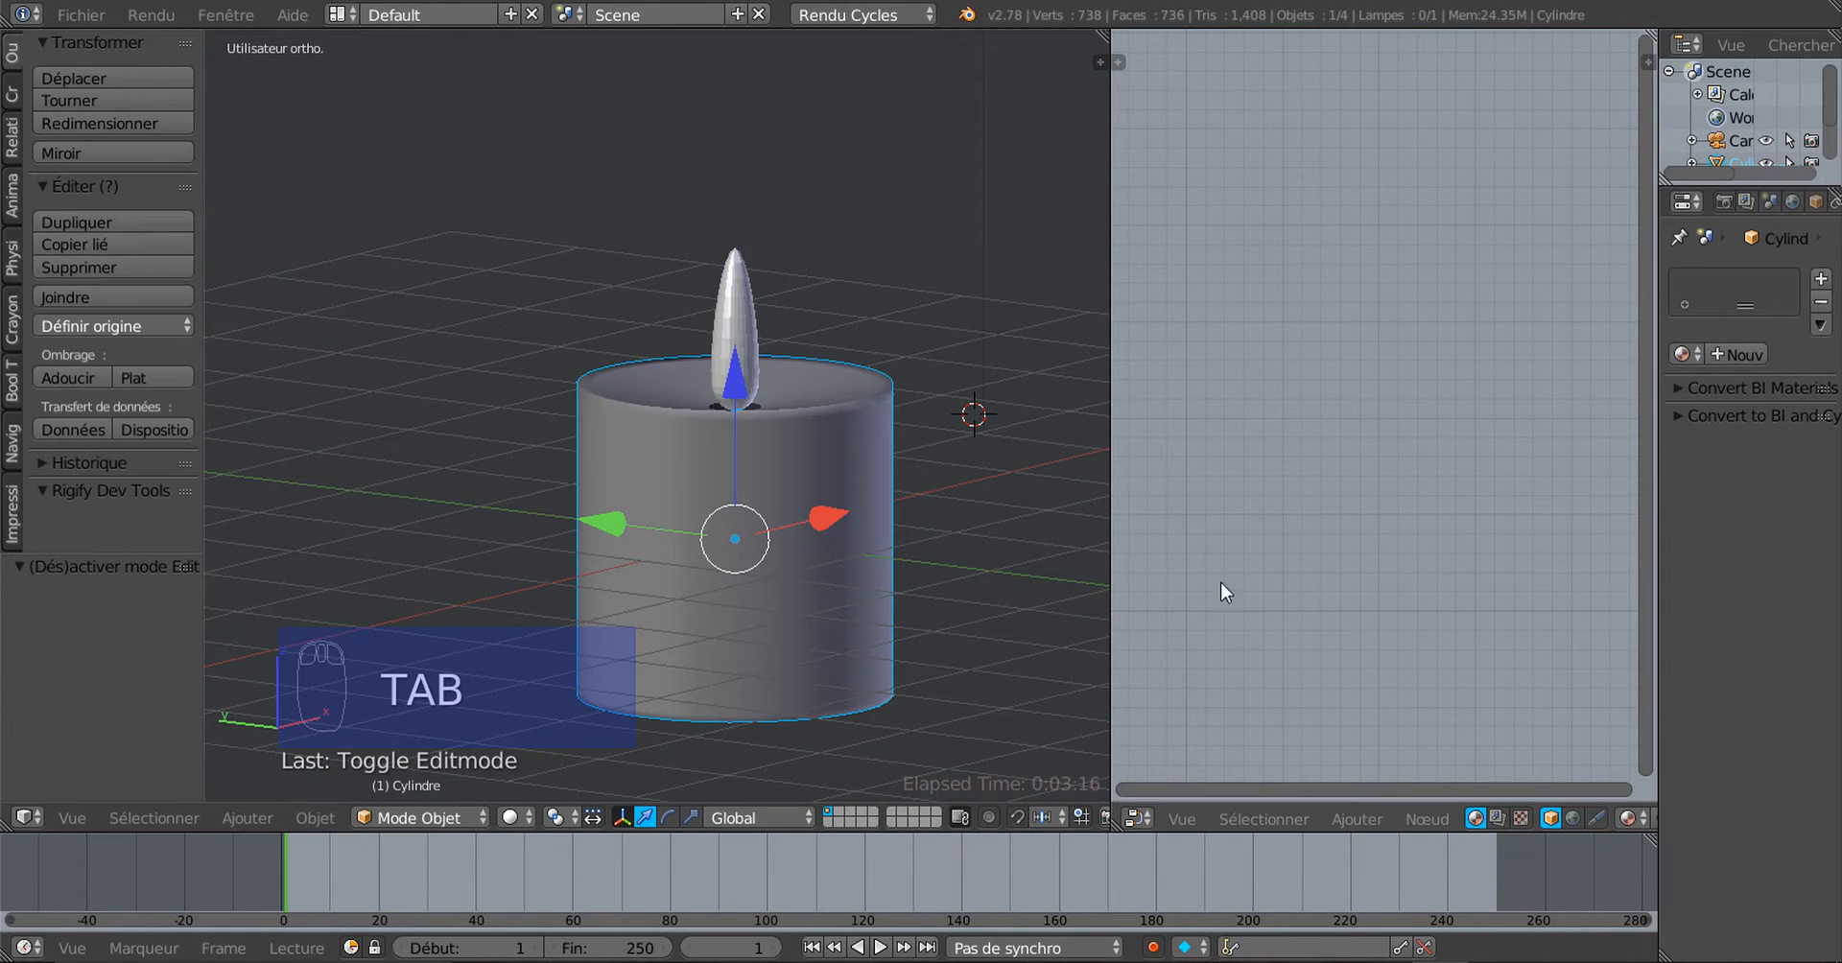
# Step: Widen the properties editor and give the cylinder a new material with a Dispersion sub-surfacique surface
pyautogui.moveTo(1109, 474); pyautogui.dragTo(1083, 476)
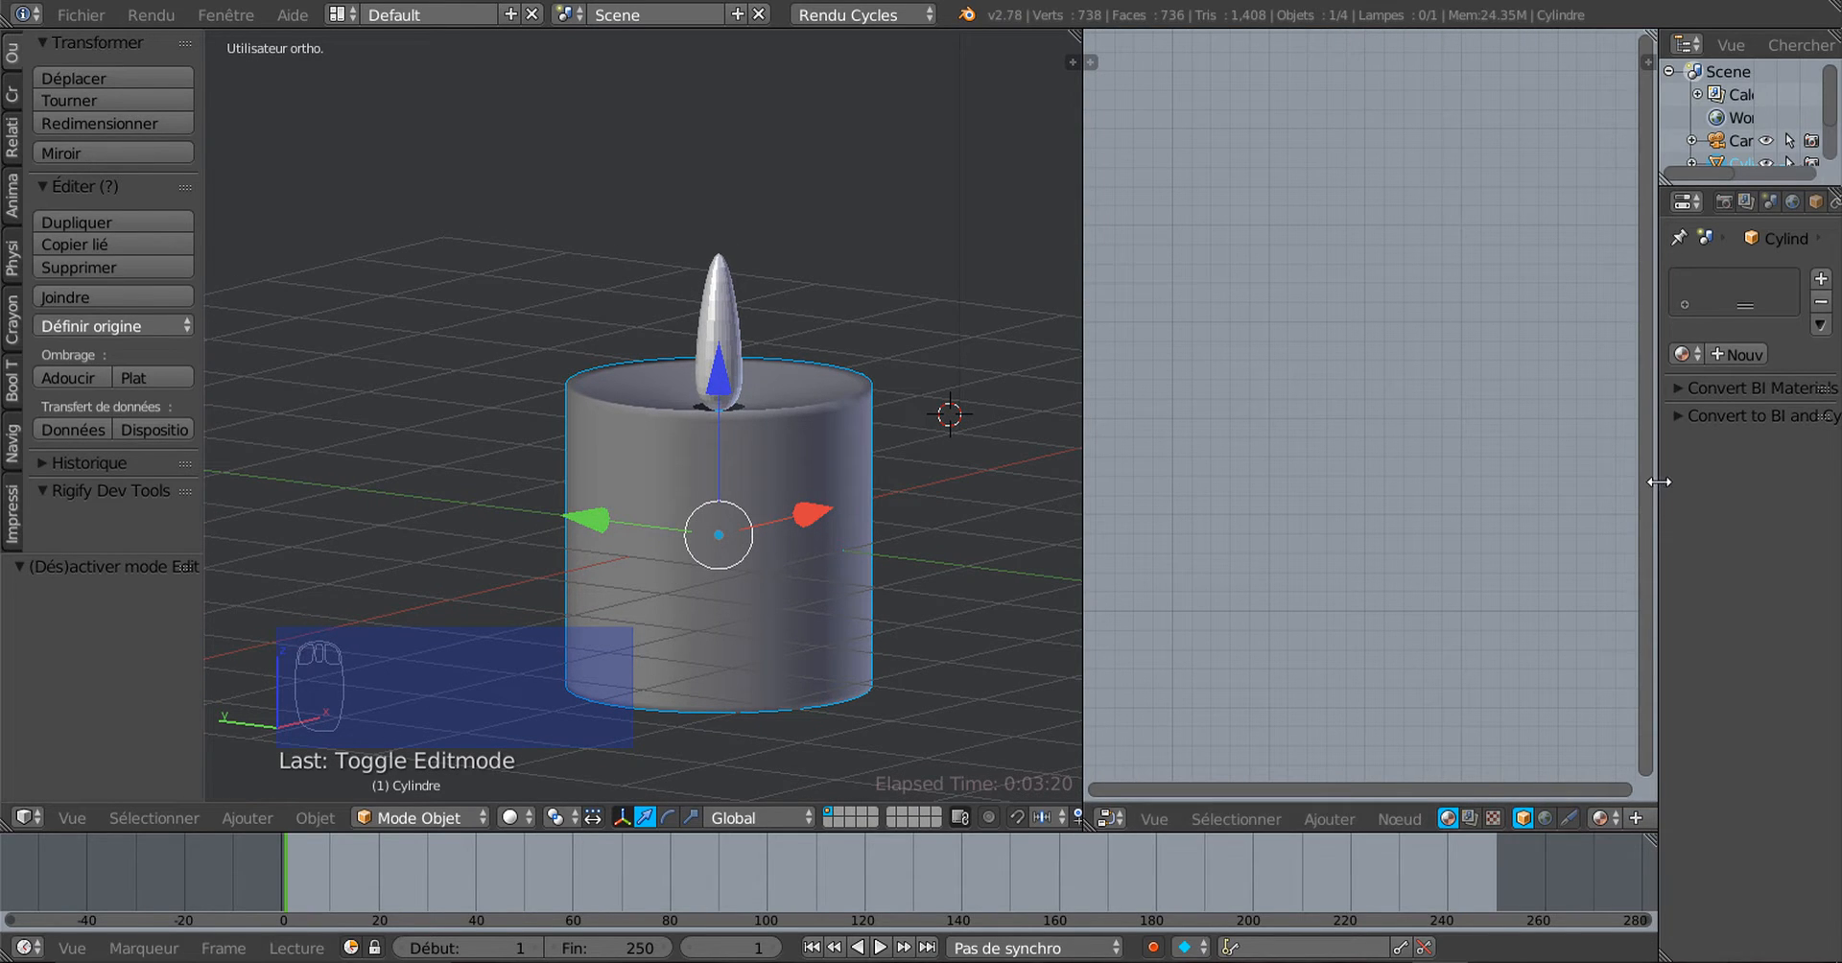
pyautogui.moveTo(1656, 477); pyautogui.dragTo(1375, 474)
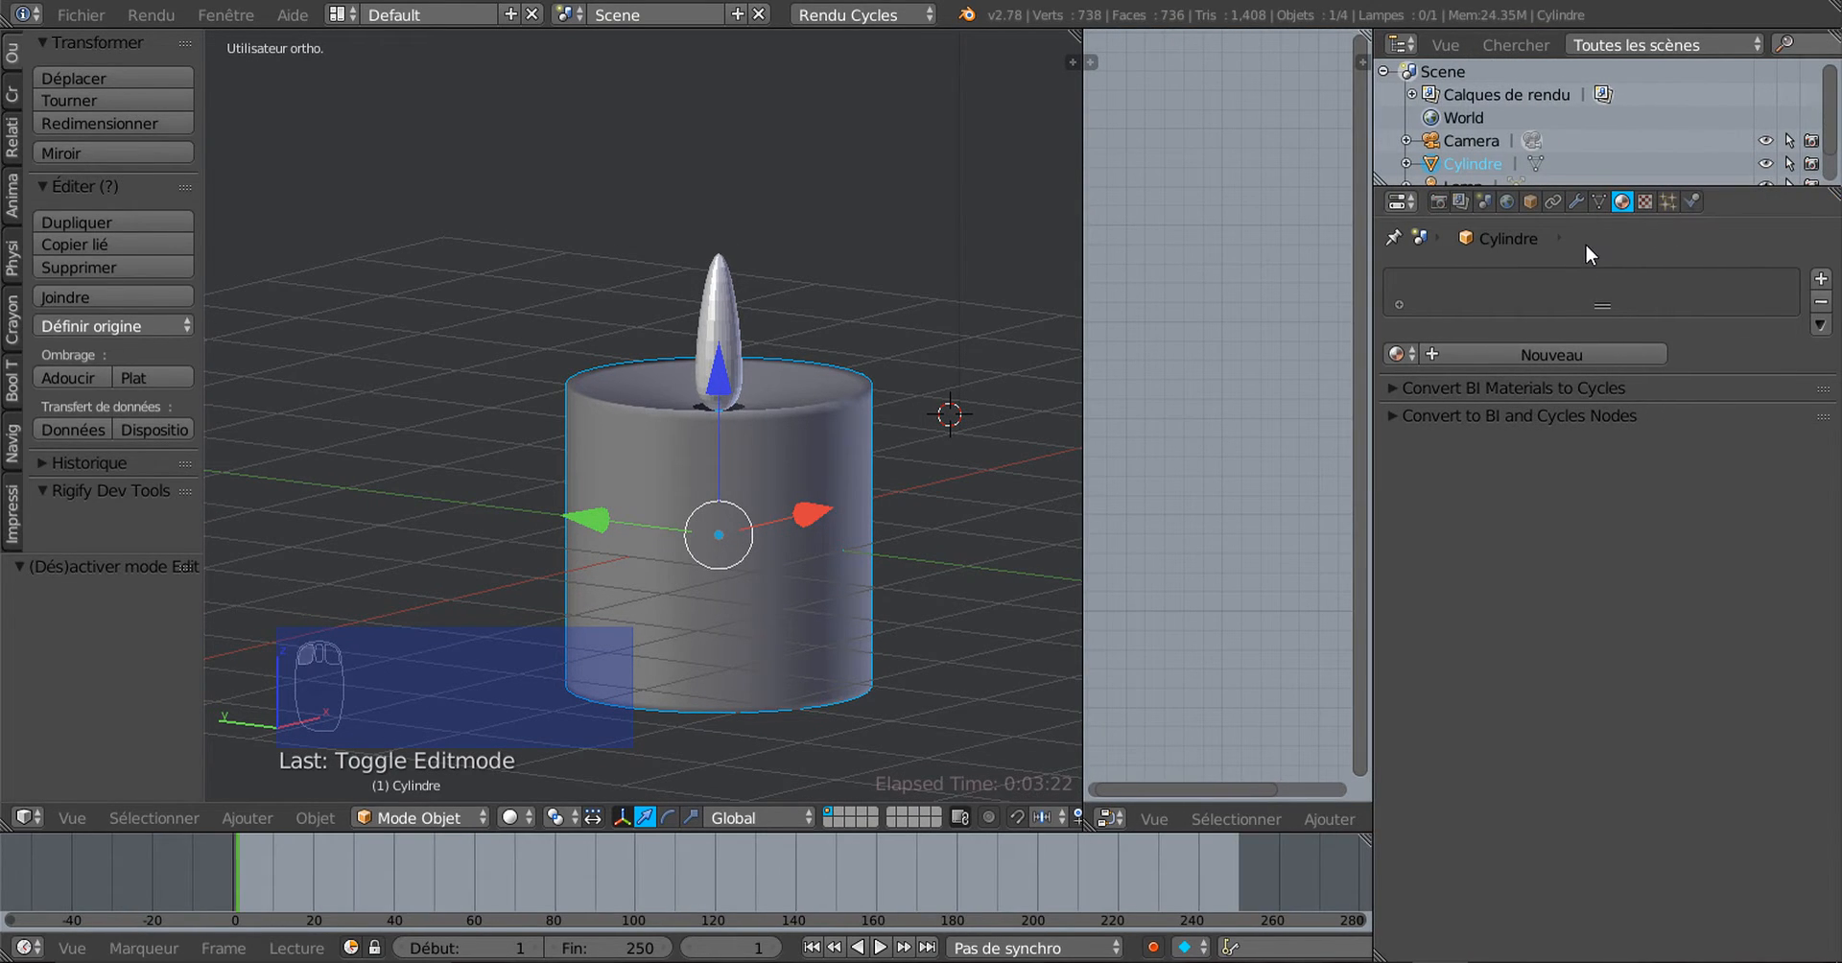
pyautogui.click(1577, 347)
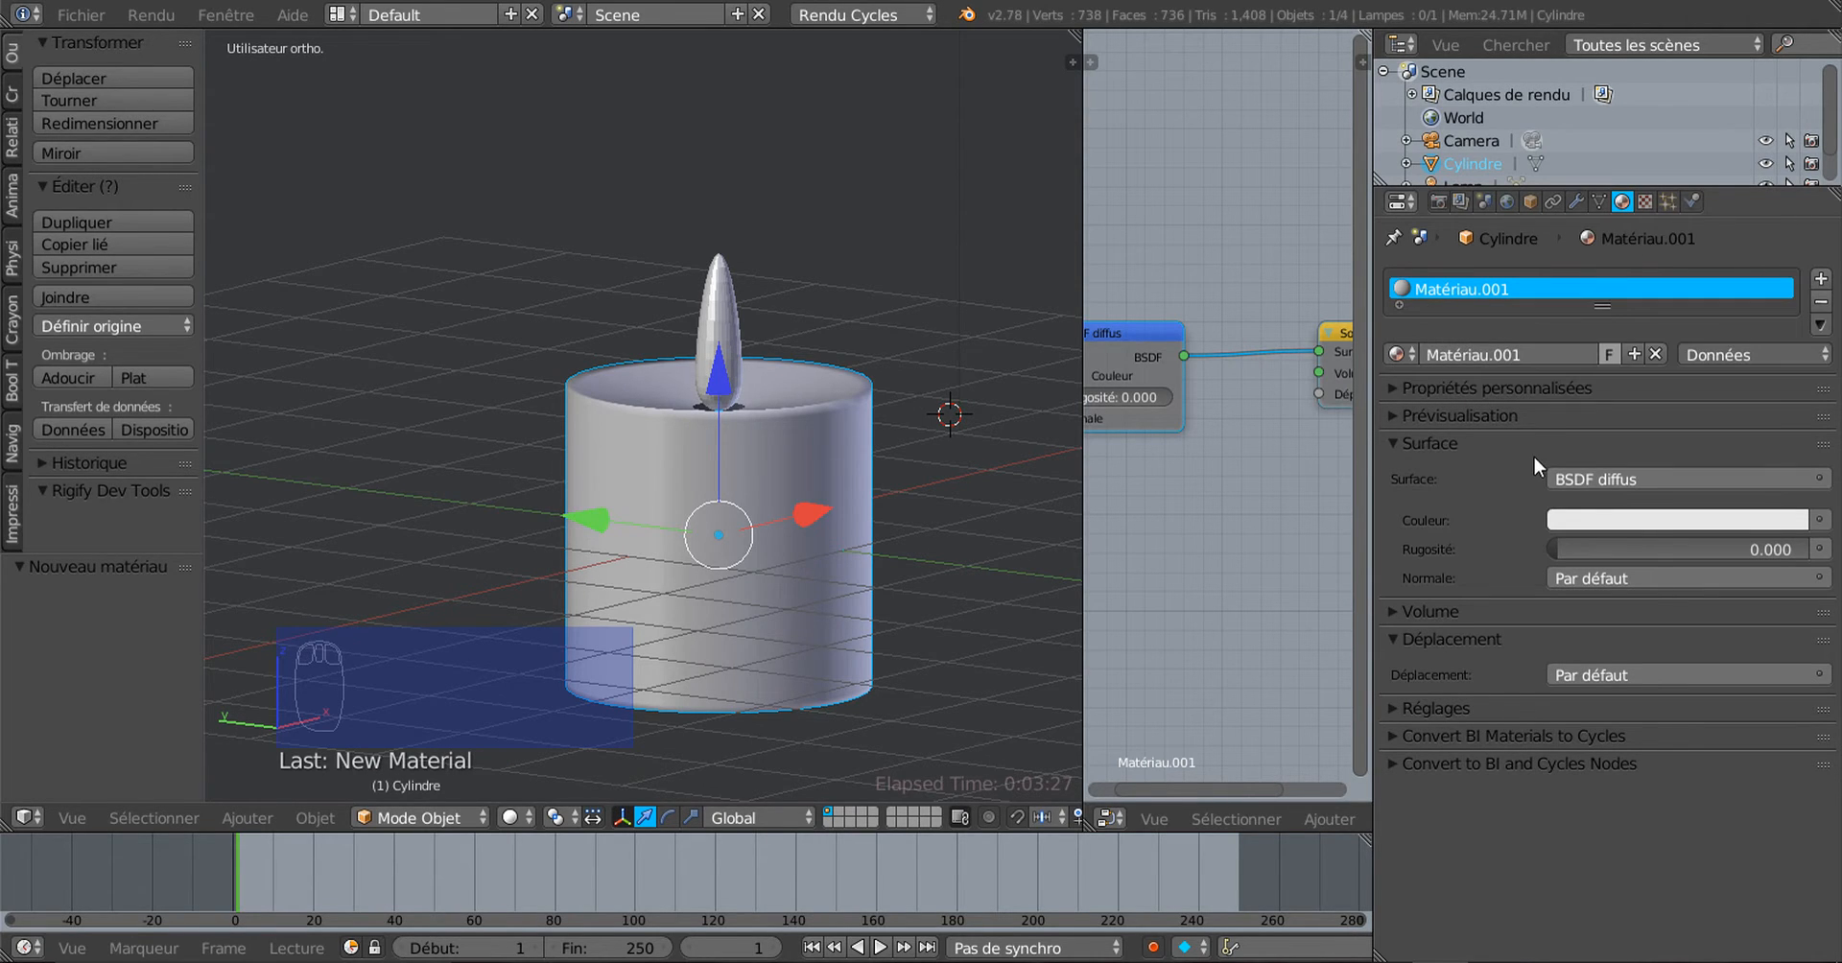
pyautogui.click(1637, 479)
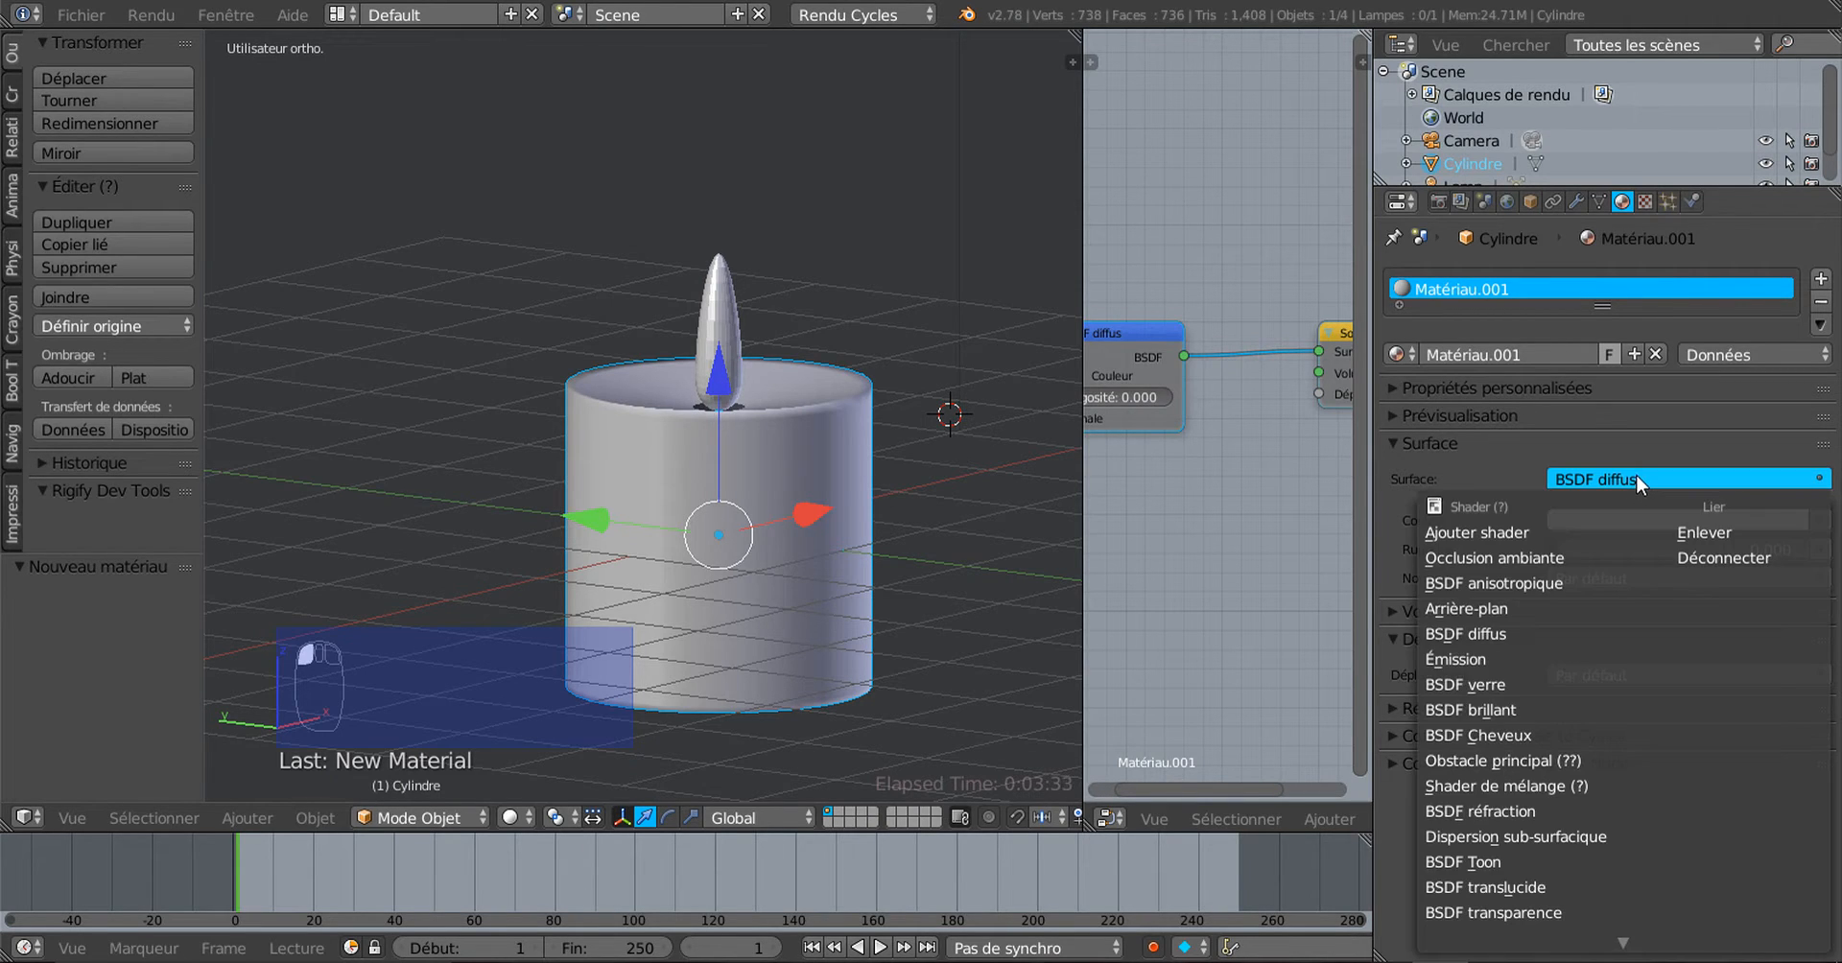
pyautogui.click(1523, 835)
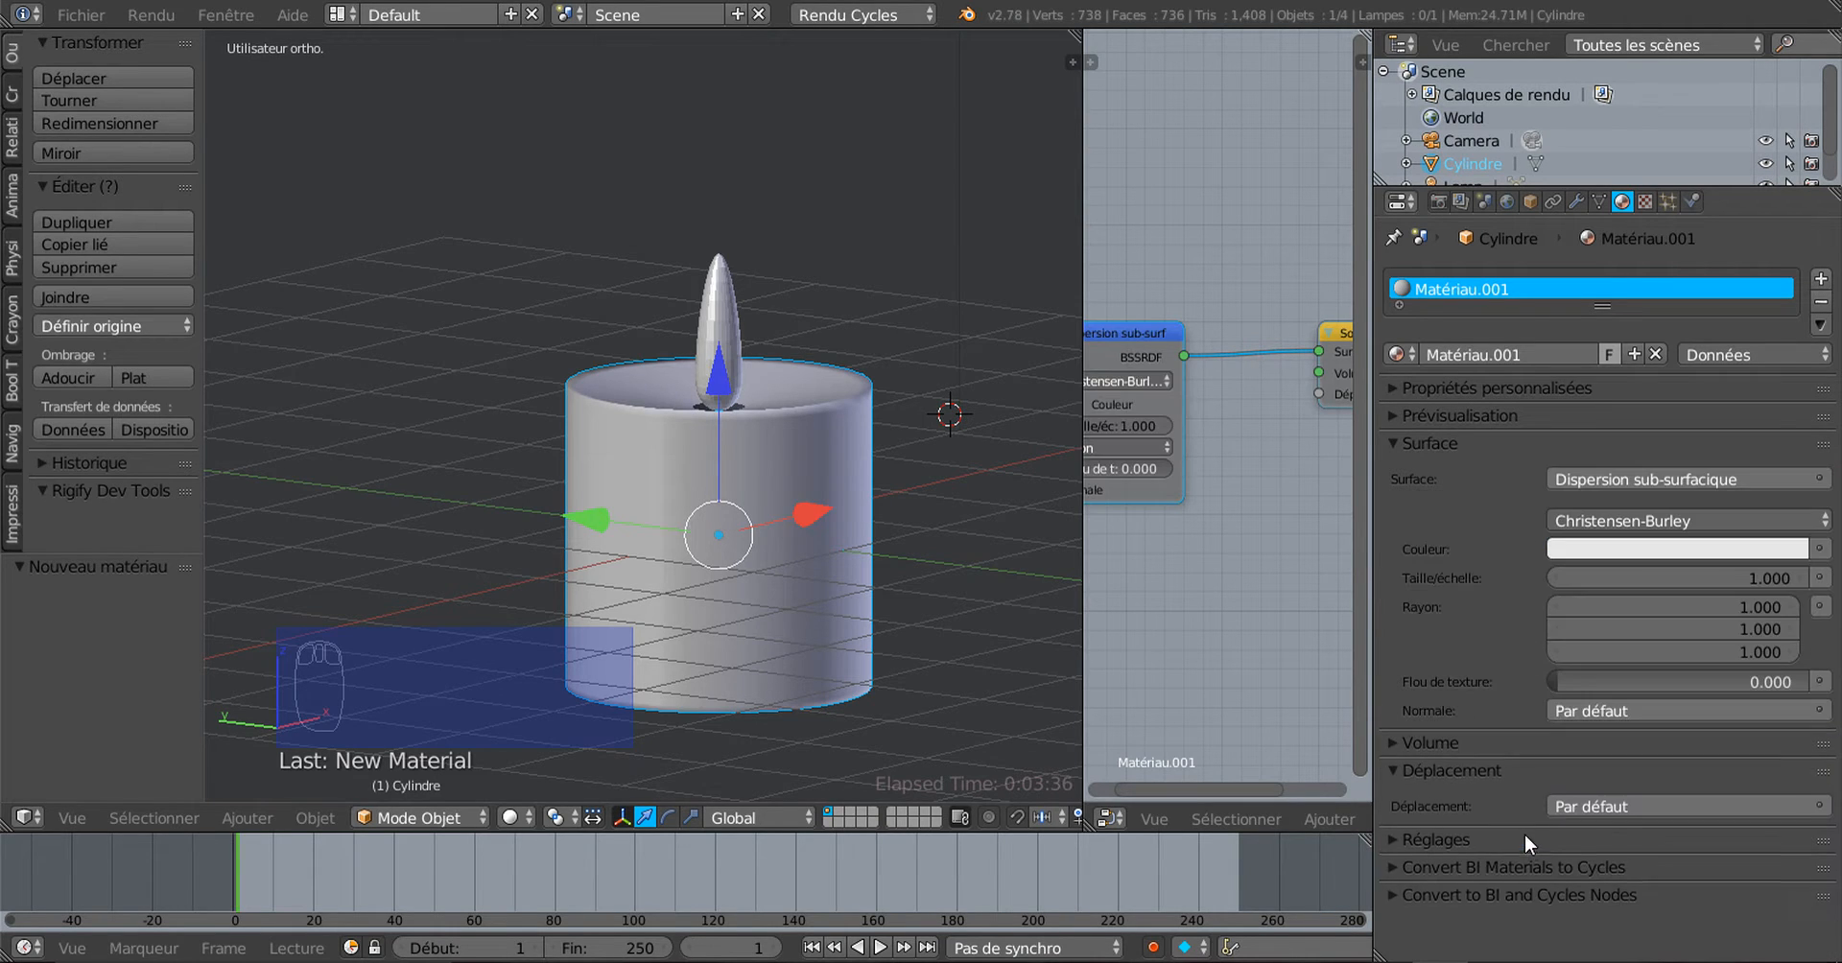
# Step: Move the Dispersion sub-surfacique node above the level of the material output and widen the node editor
pyautogui.scroll(-2, 1175, 420)
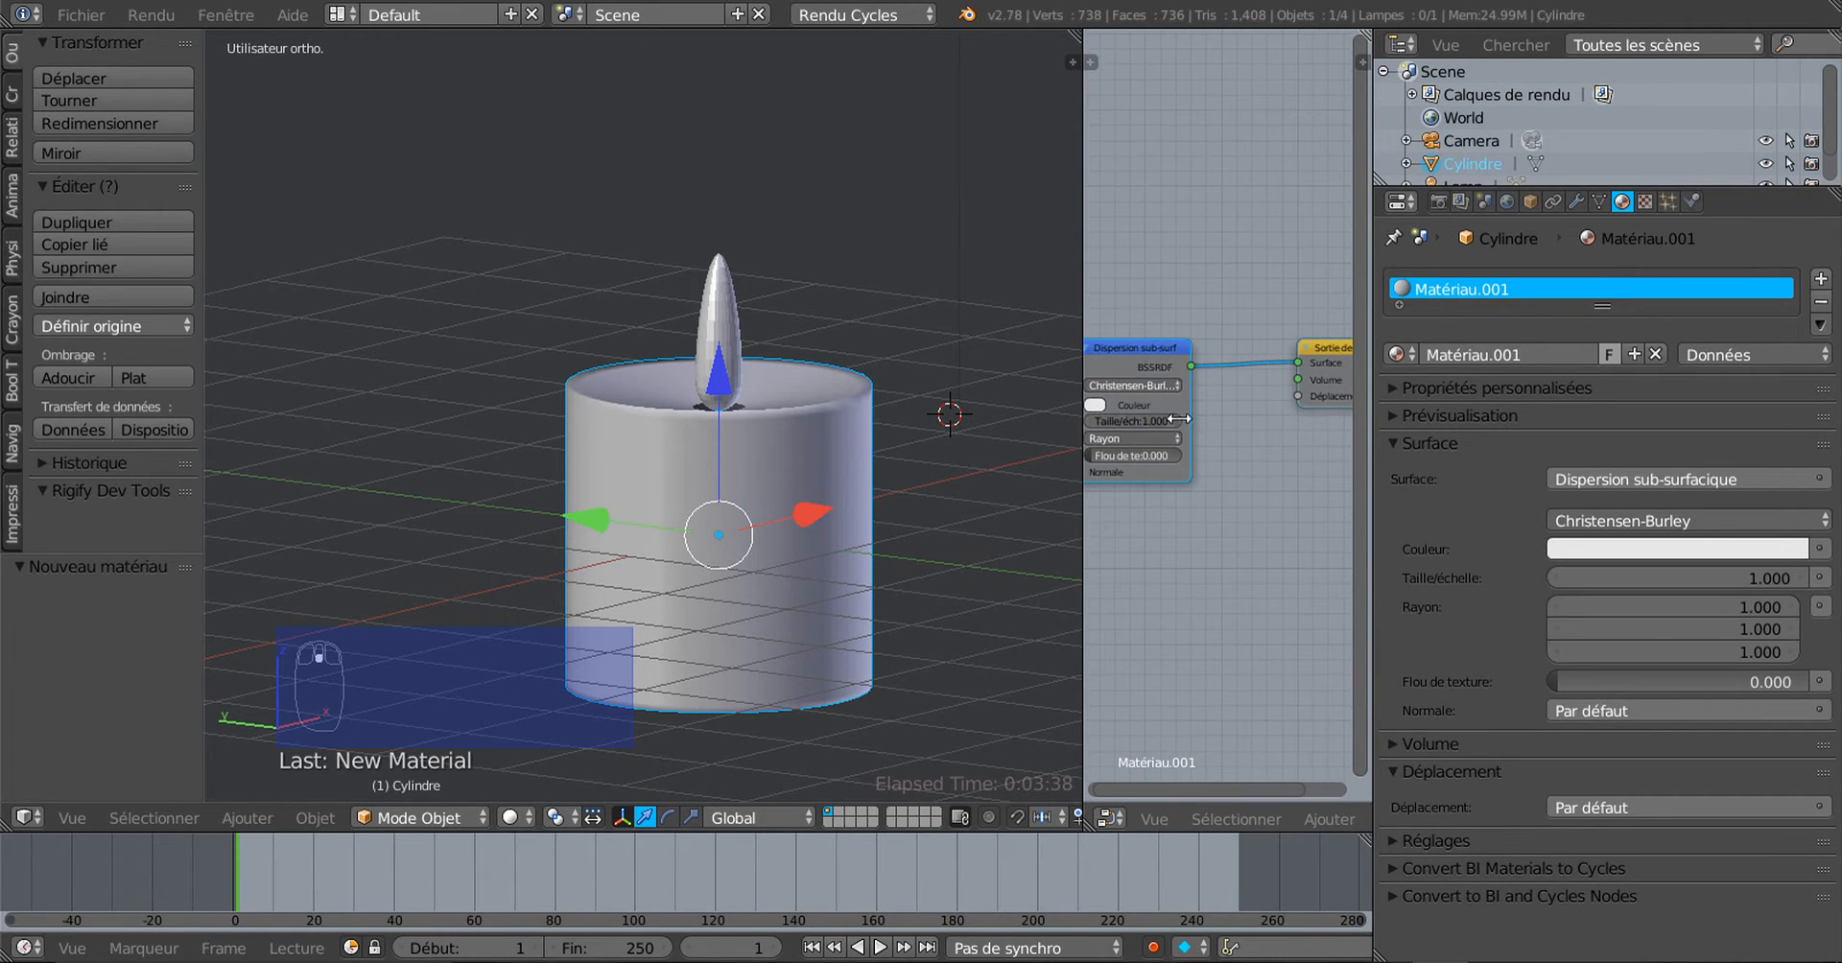
pyautogui.moveTo(1138, 353); pyautogui.dragTo(1172, 293)
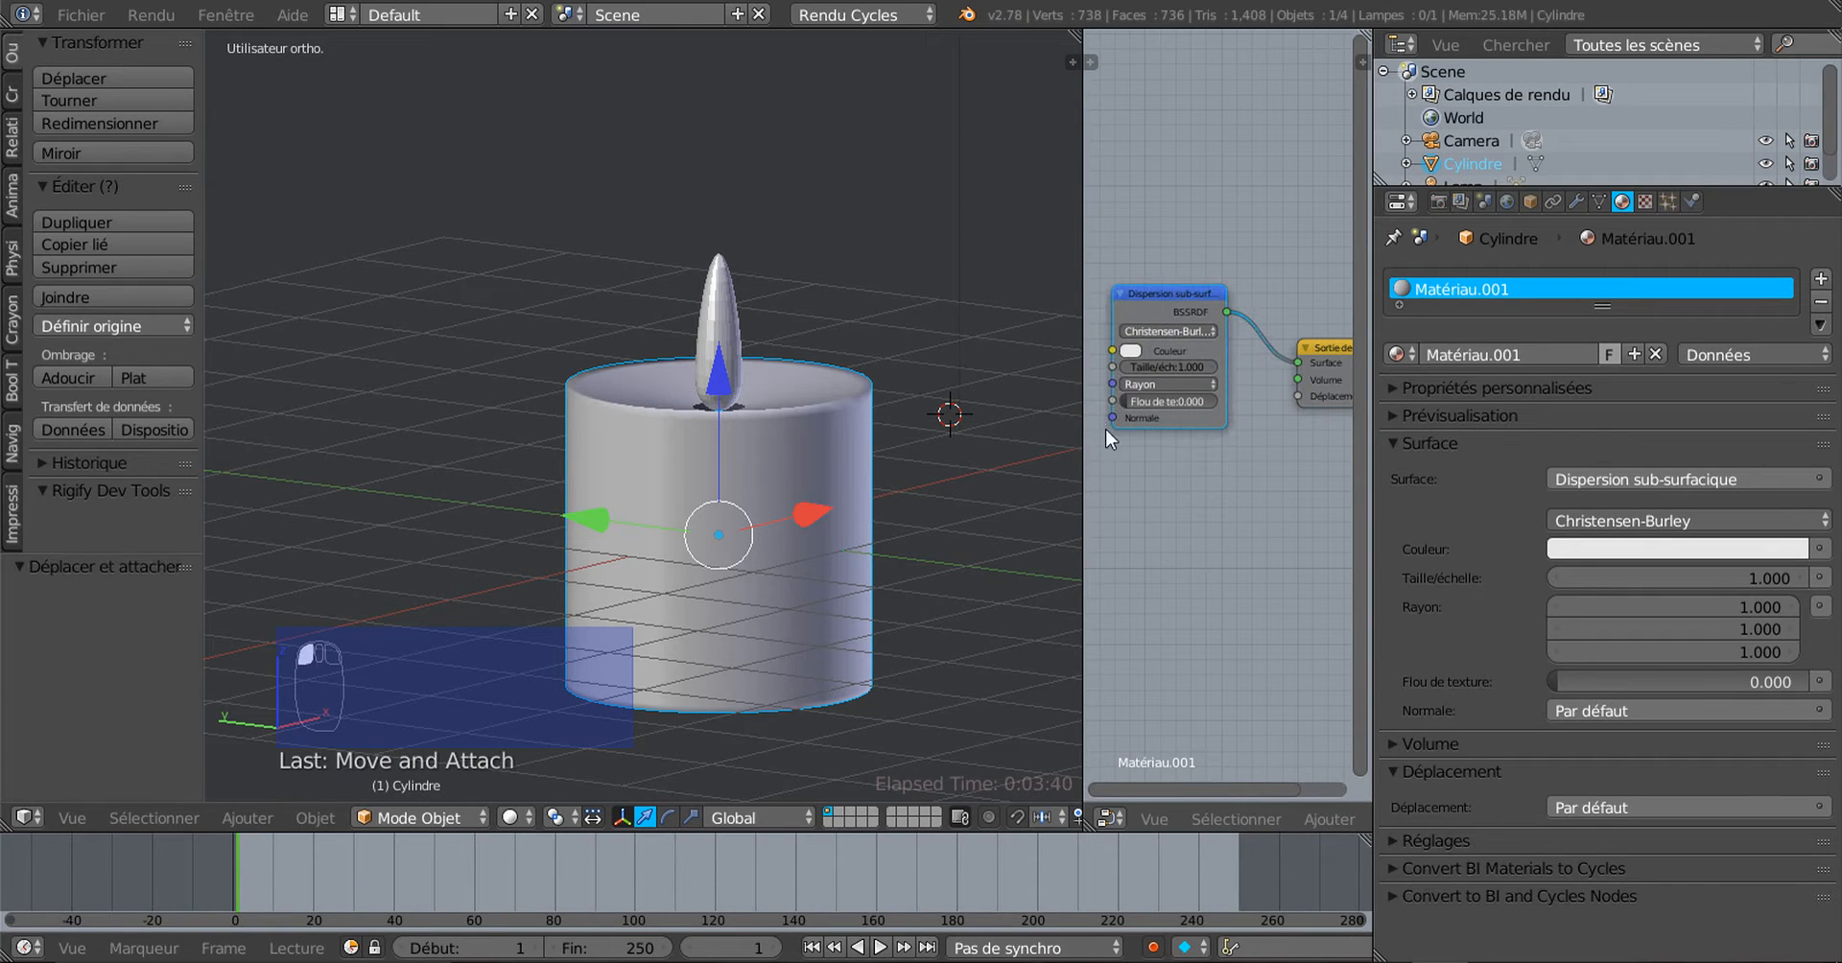
pyautogui.moveTo(1364, 480); pyautogui.dragTo(1530, 480)
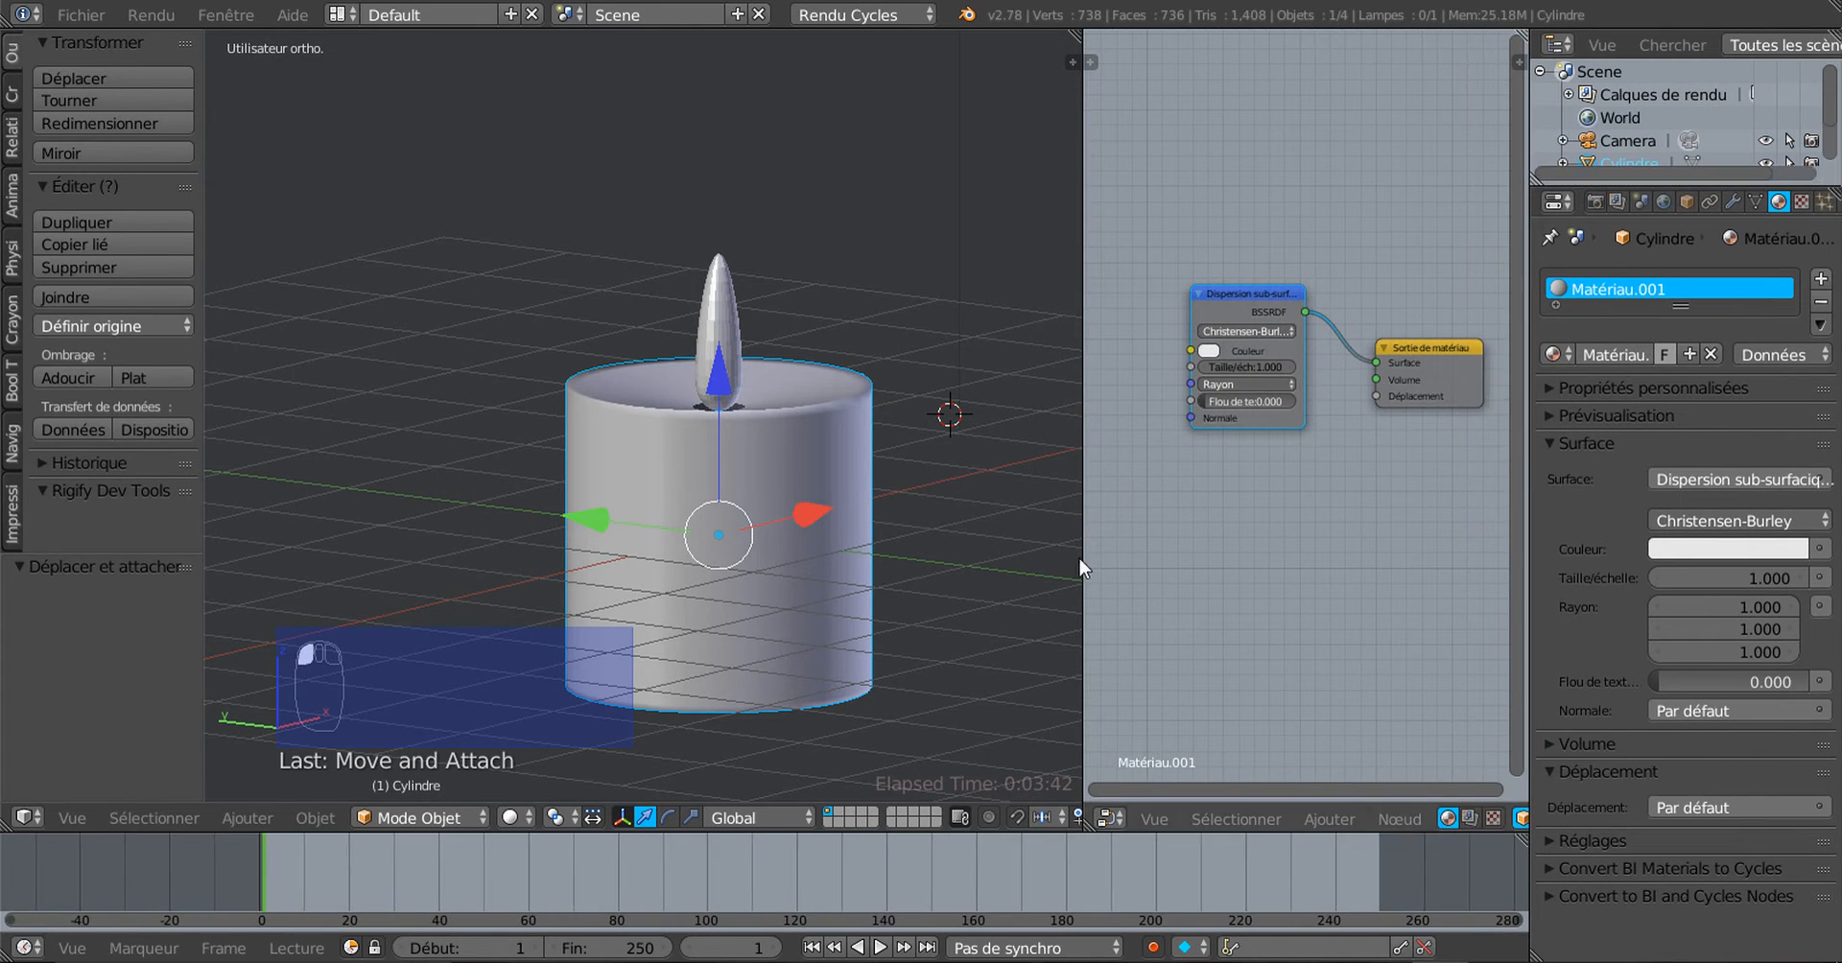
pyautogui.scroll(2, 855, 561)
pyautogui.keyDown('shift'); pyautogui.moveTo(861, 577); pyautogui.dragTo(786, 475, button='middle'); pyautogui.keyUp('shift')
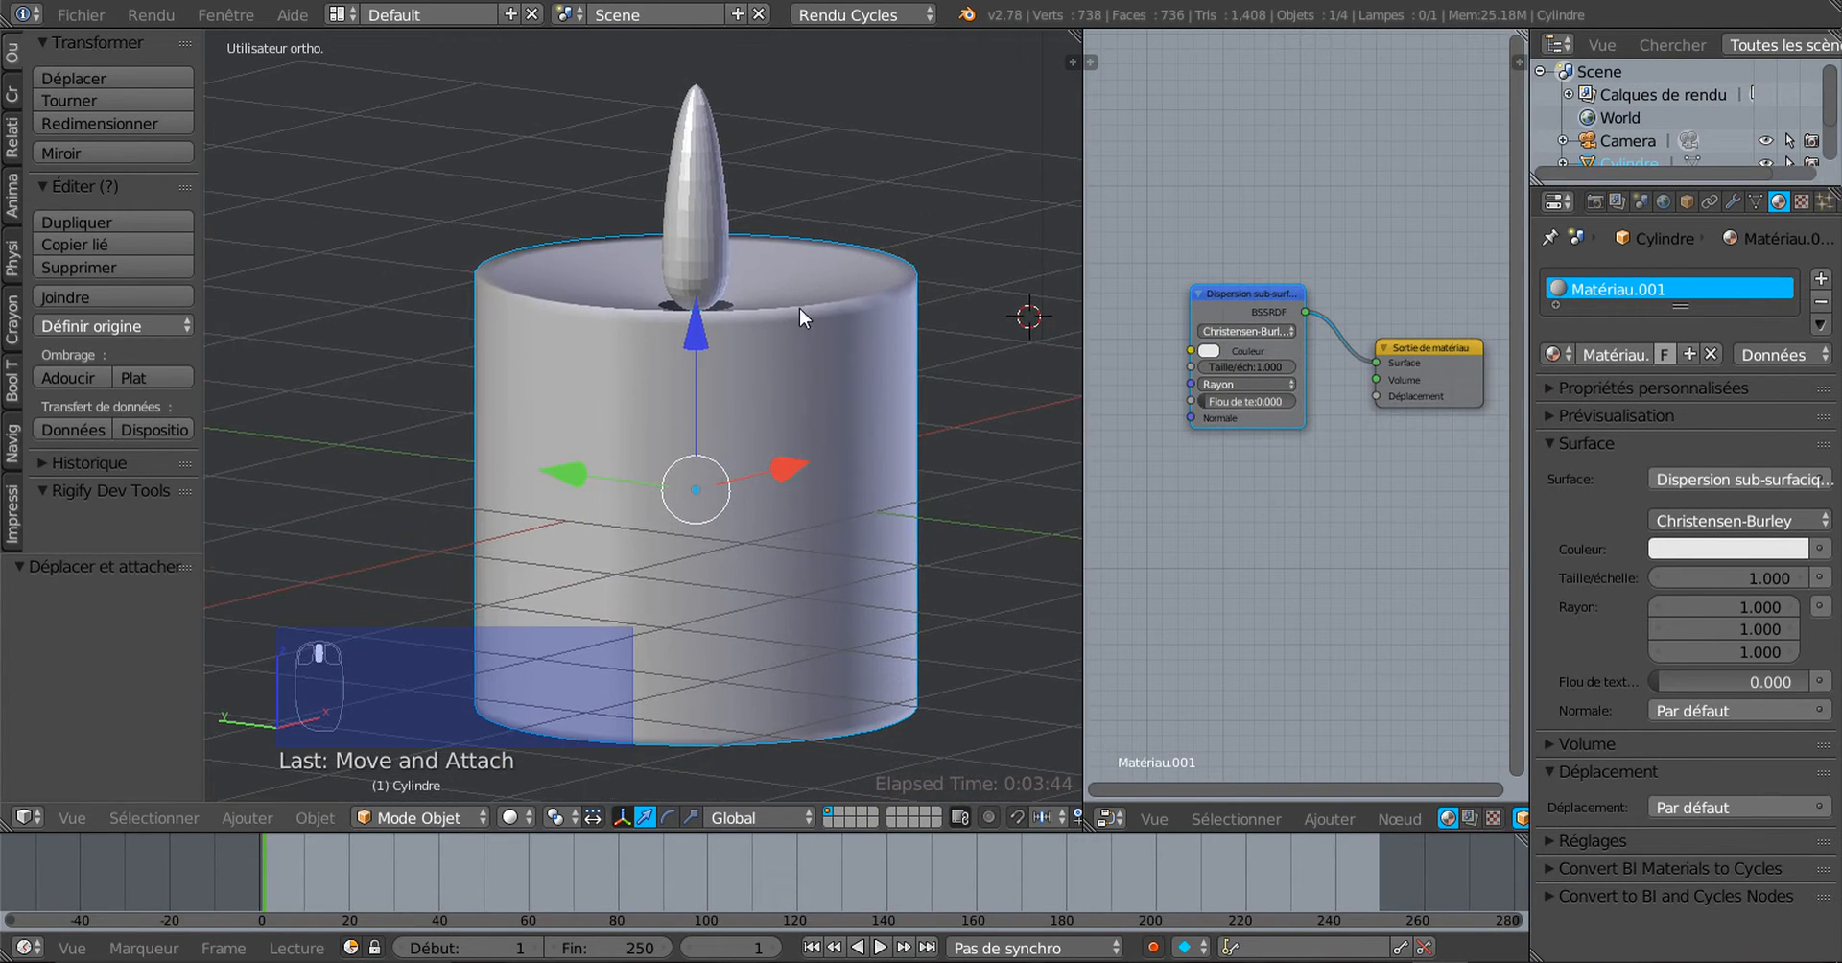
# Step: Set the falloff of the Dispersion sub-surfacique node to Cubique
pyautogui.scroll(3, 1219, 510)
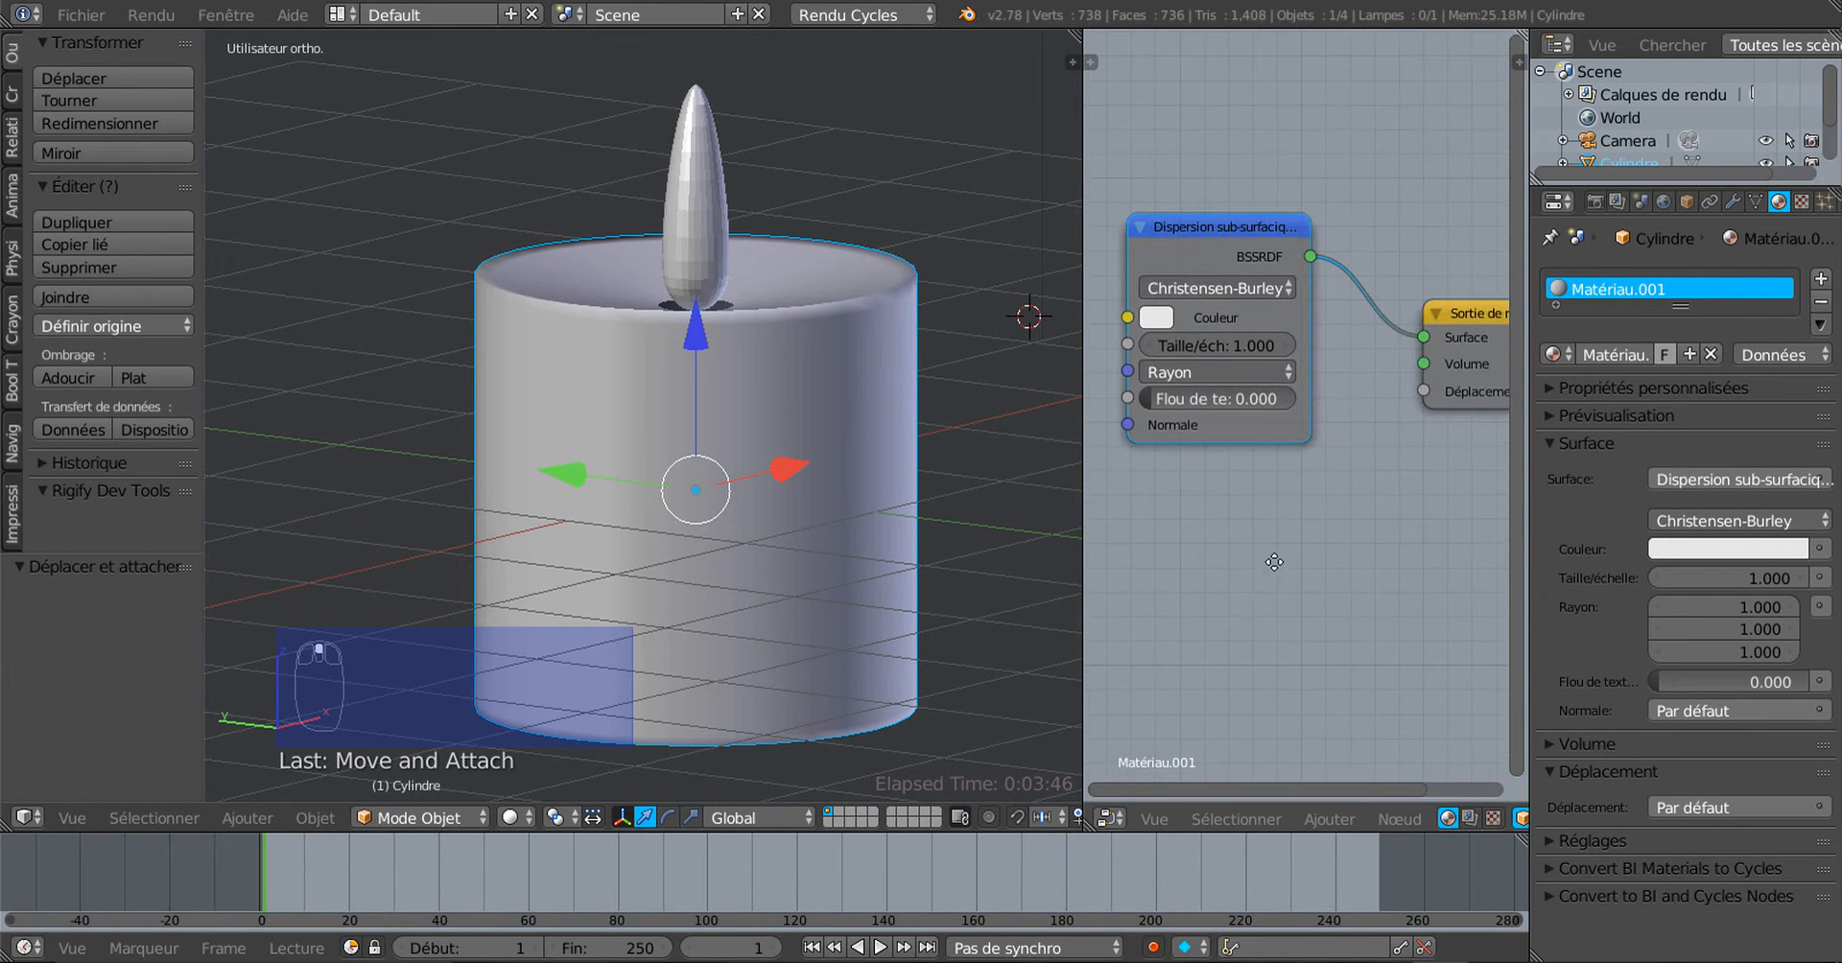
pyautogui.scroll(3, 1218, 445)
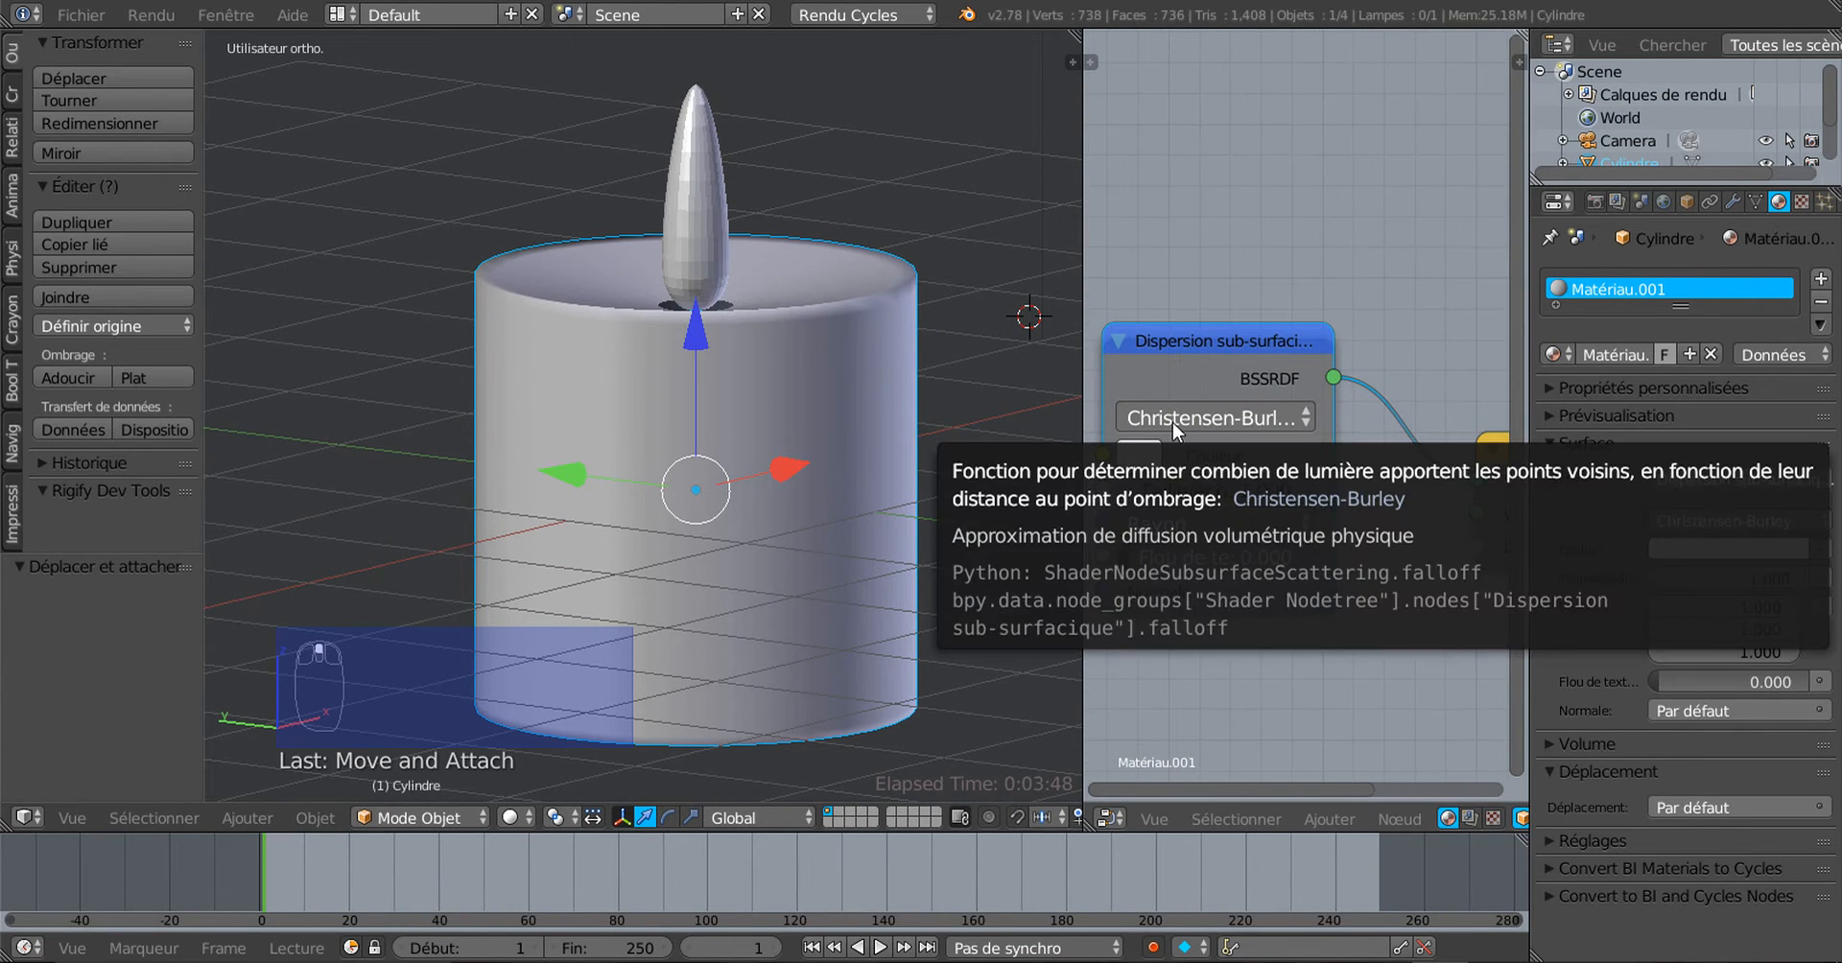
pyautogui.click(1218, 418)
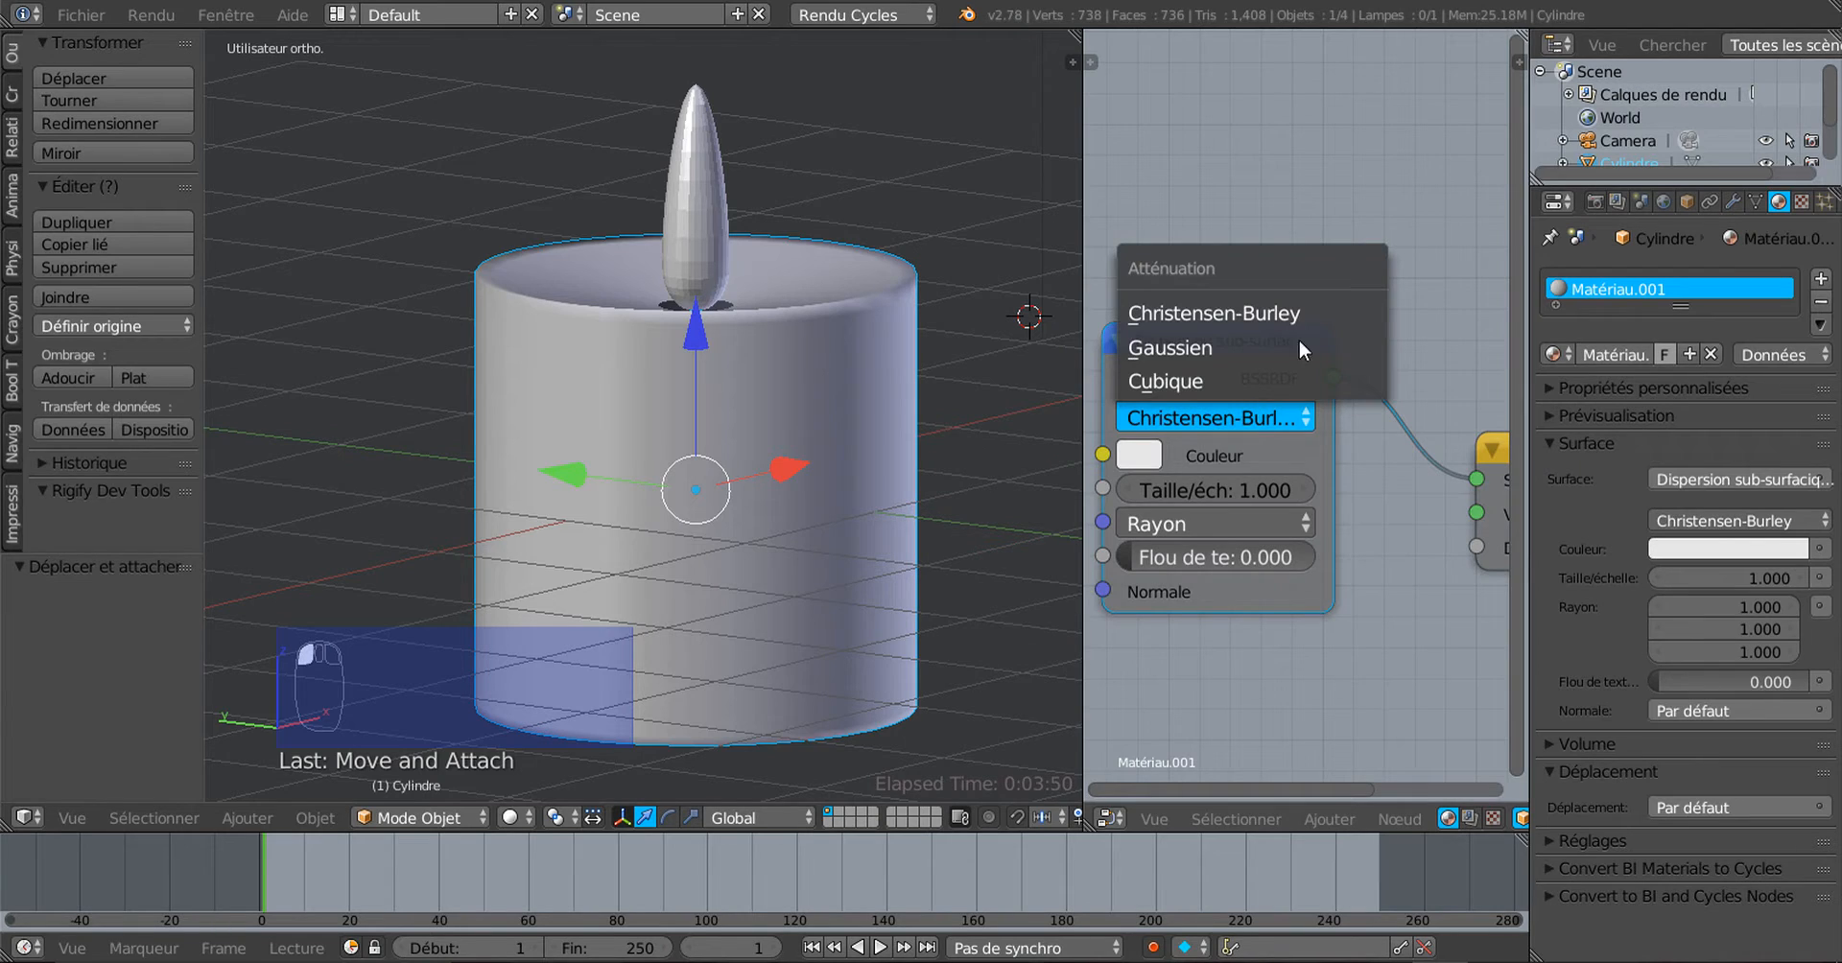
pyautogui.click(1172, 381)
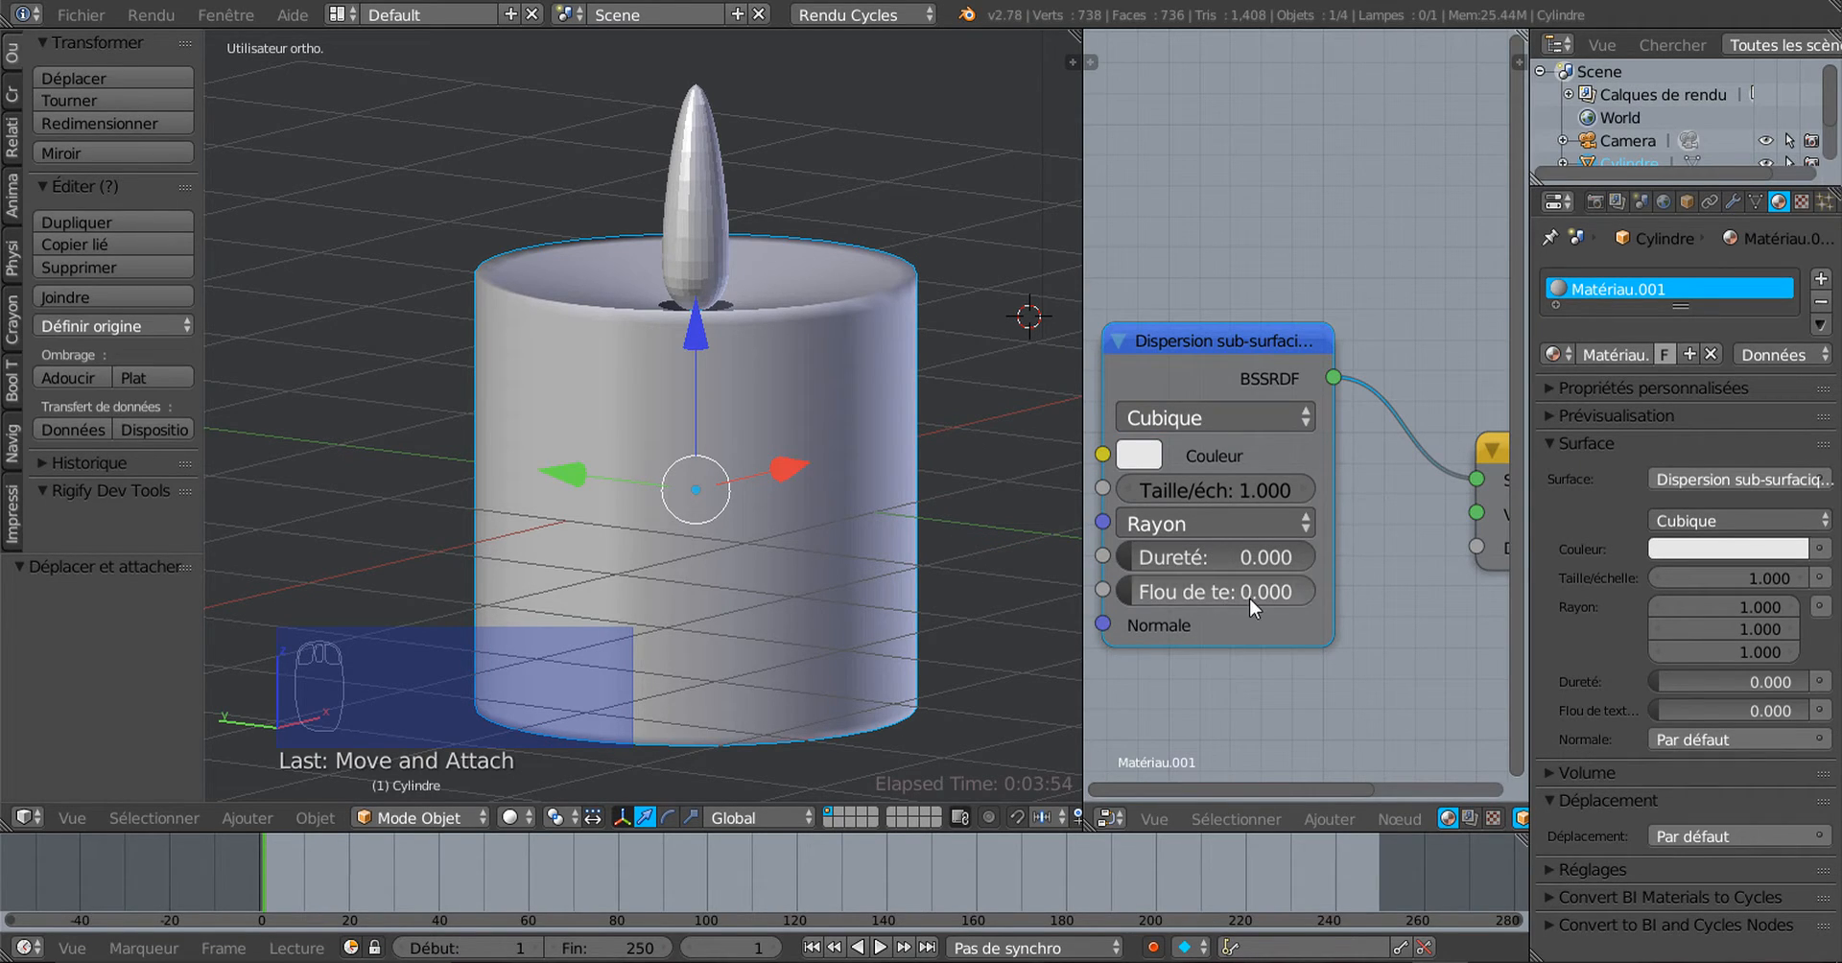
pyautogui.click(1235, 525)
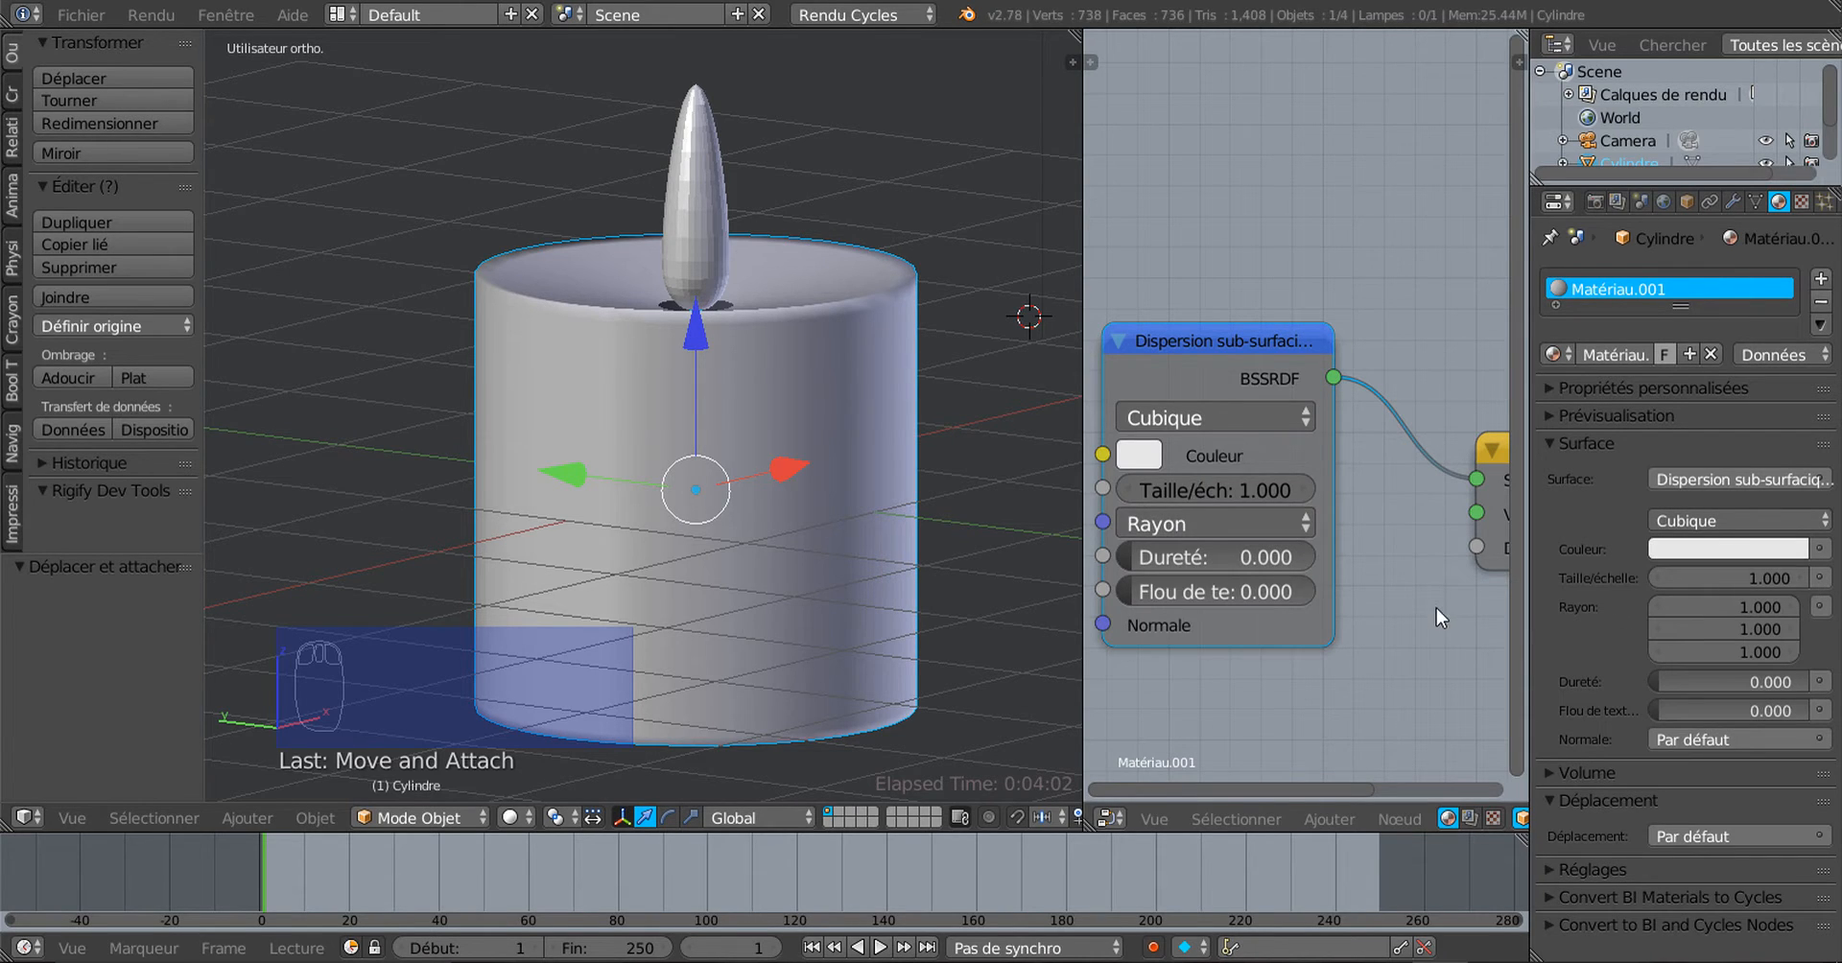
pyautogui.scroll(-2, 1436, 608)
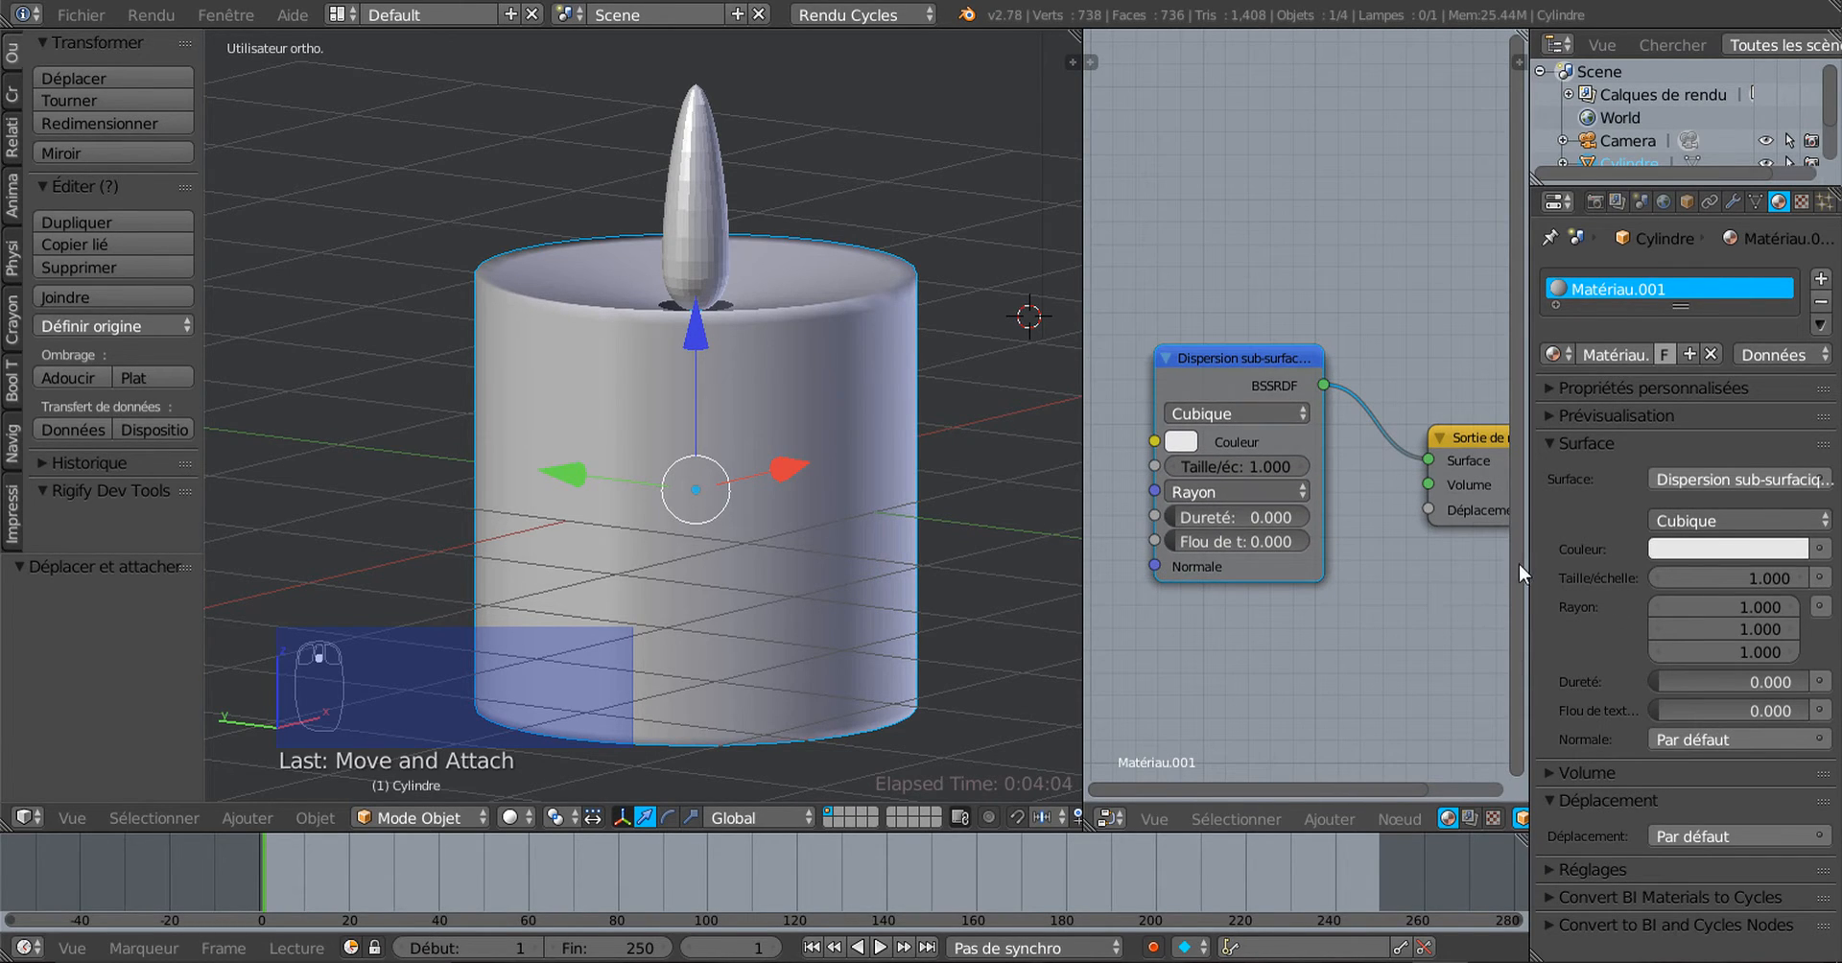
# Step: Enlarge the 3D view and switch its shading to Rendu, nudging the subsurface node slightly upward
pyautogui.moveTo(1527, 567)
pyautogui.mouseDown()
pyautogui.moveTo(1448, 569)
pyautogui.moveTo(1575, 577)
pyautogui.moveTo(1502, 583)
pyautogui.mouseUp()
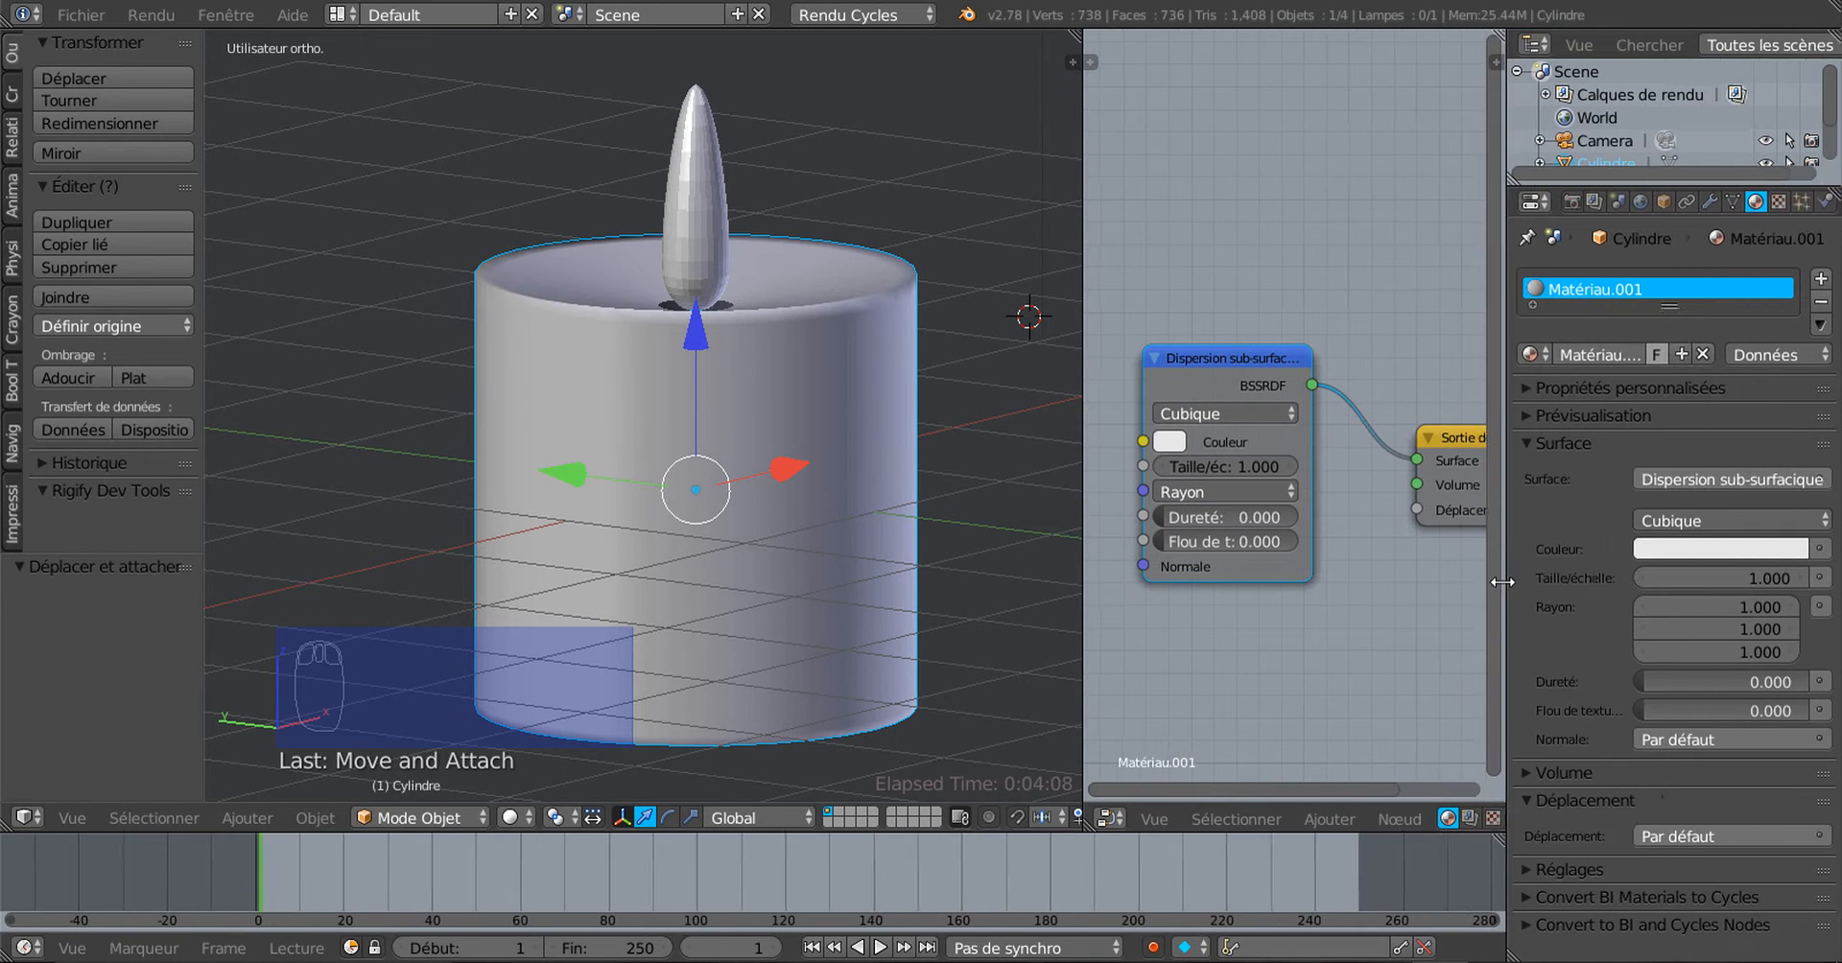
pyautogui.moveTo(1084, 641); pyautogui.dragTo(1218, 635)
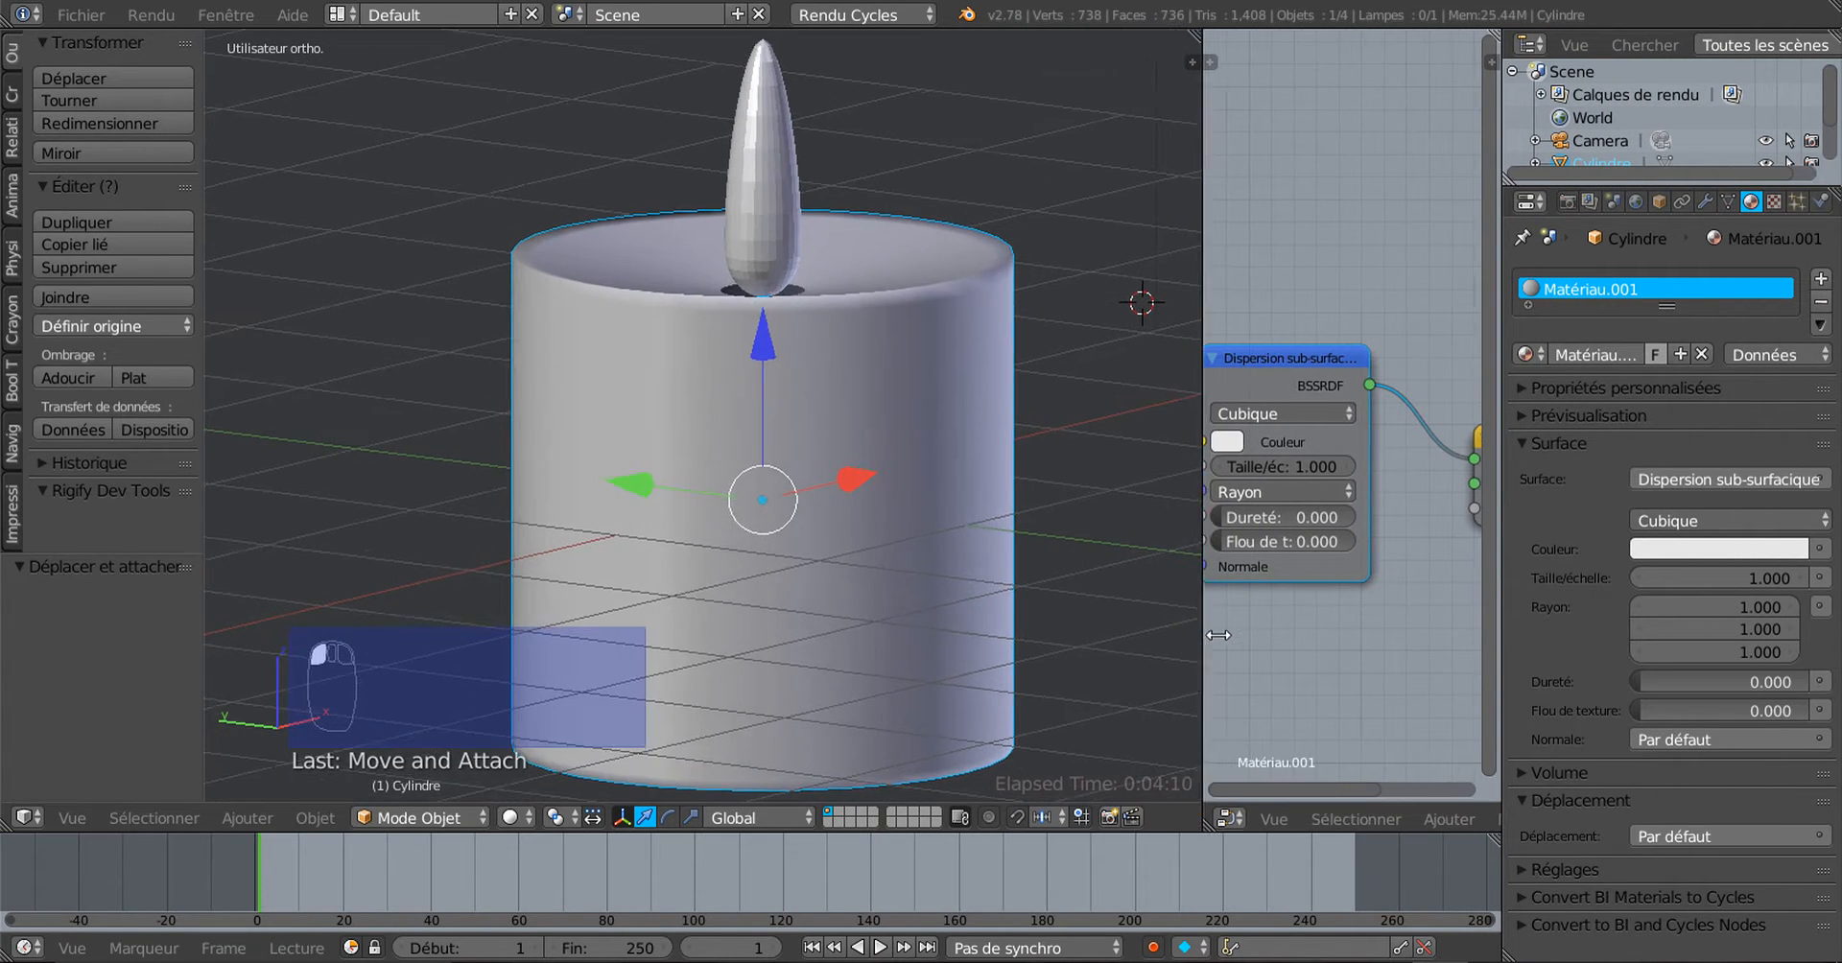
pyautogui.scroll(-1, 1226, 645)
pyautogui.scroll(-3, 1157, 658)
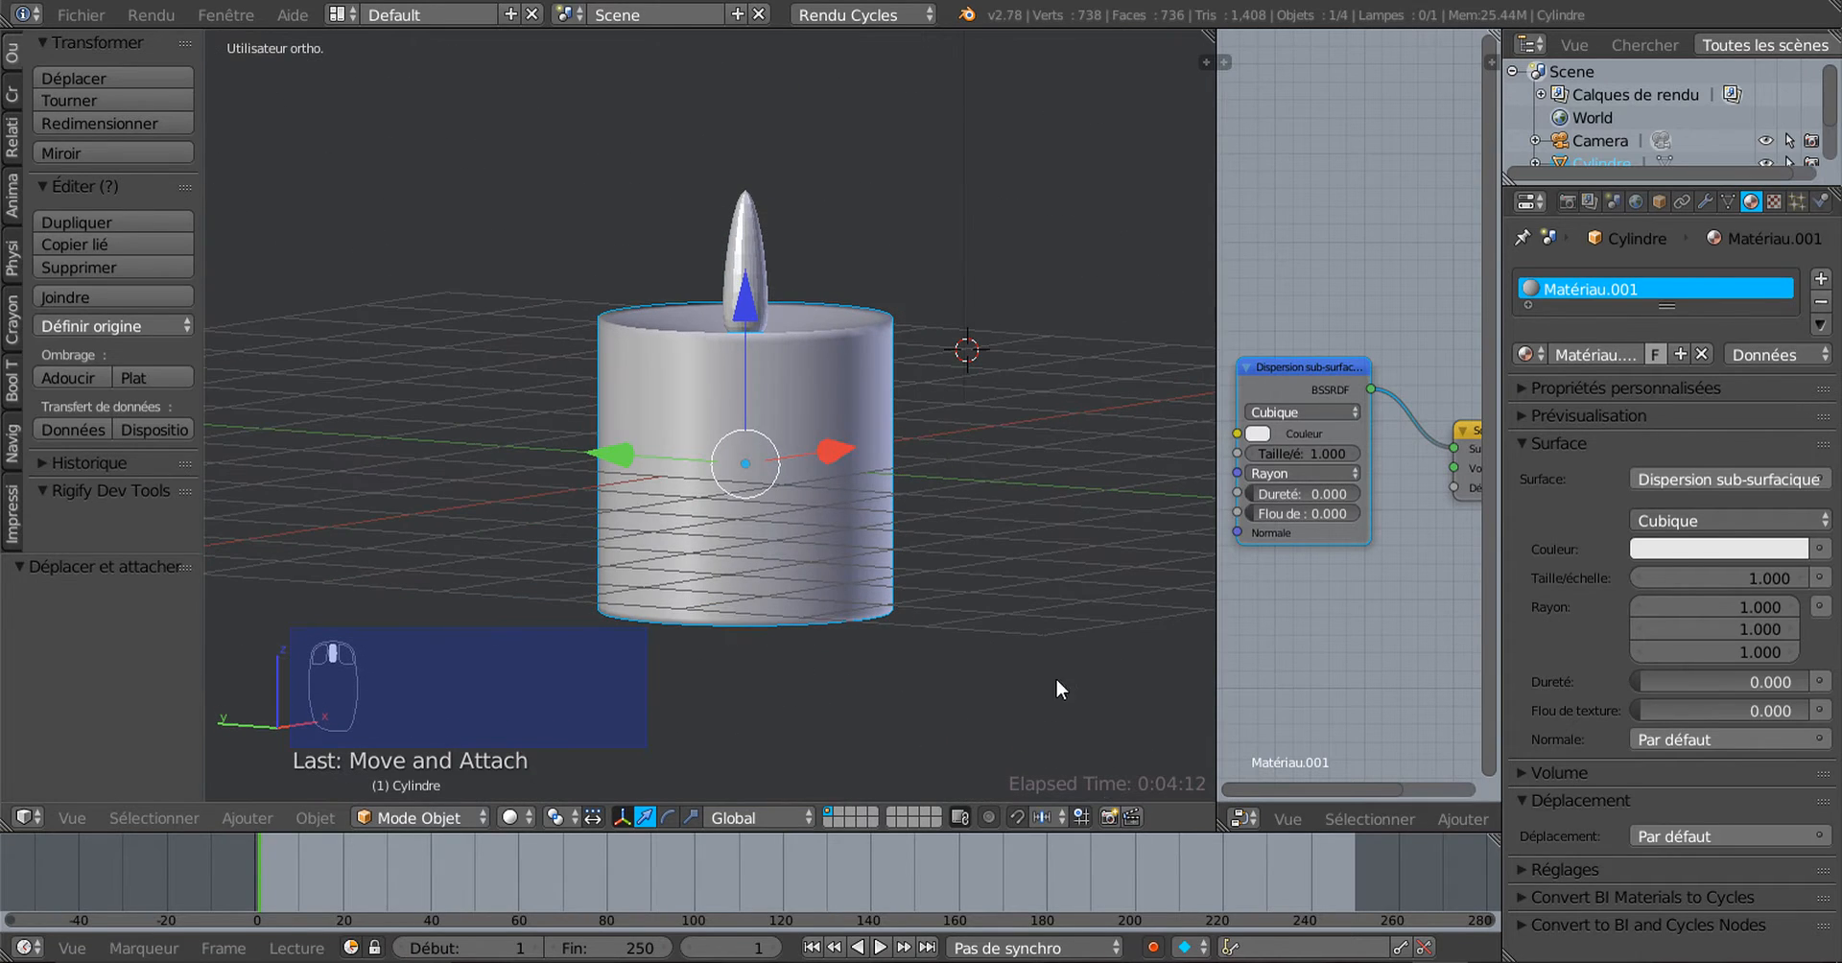
pyautogui.click(516, 816)
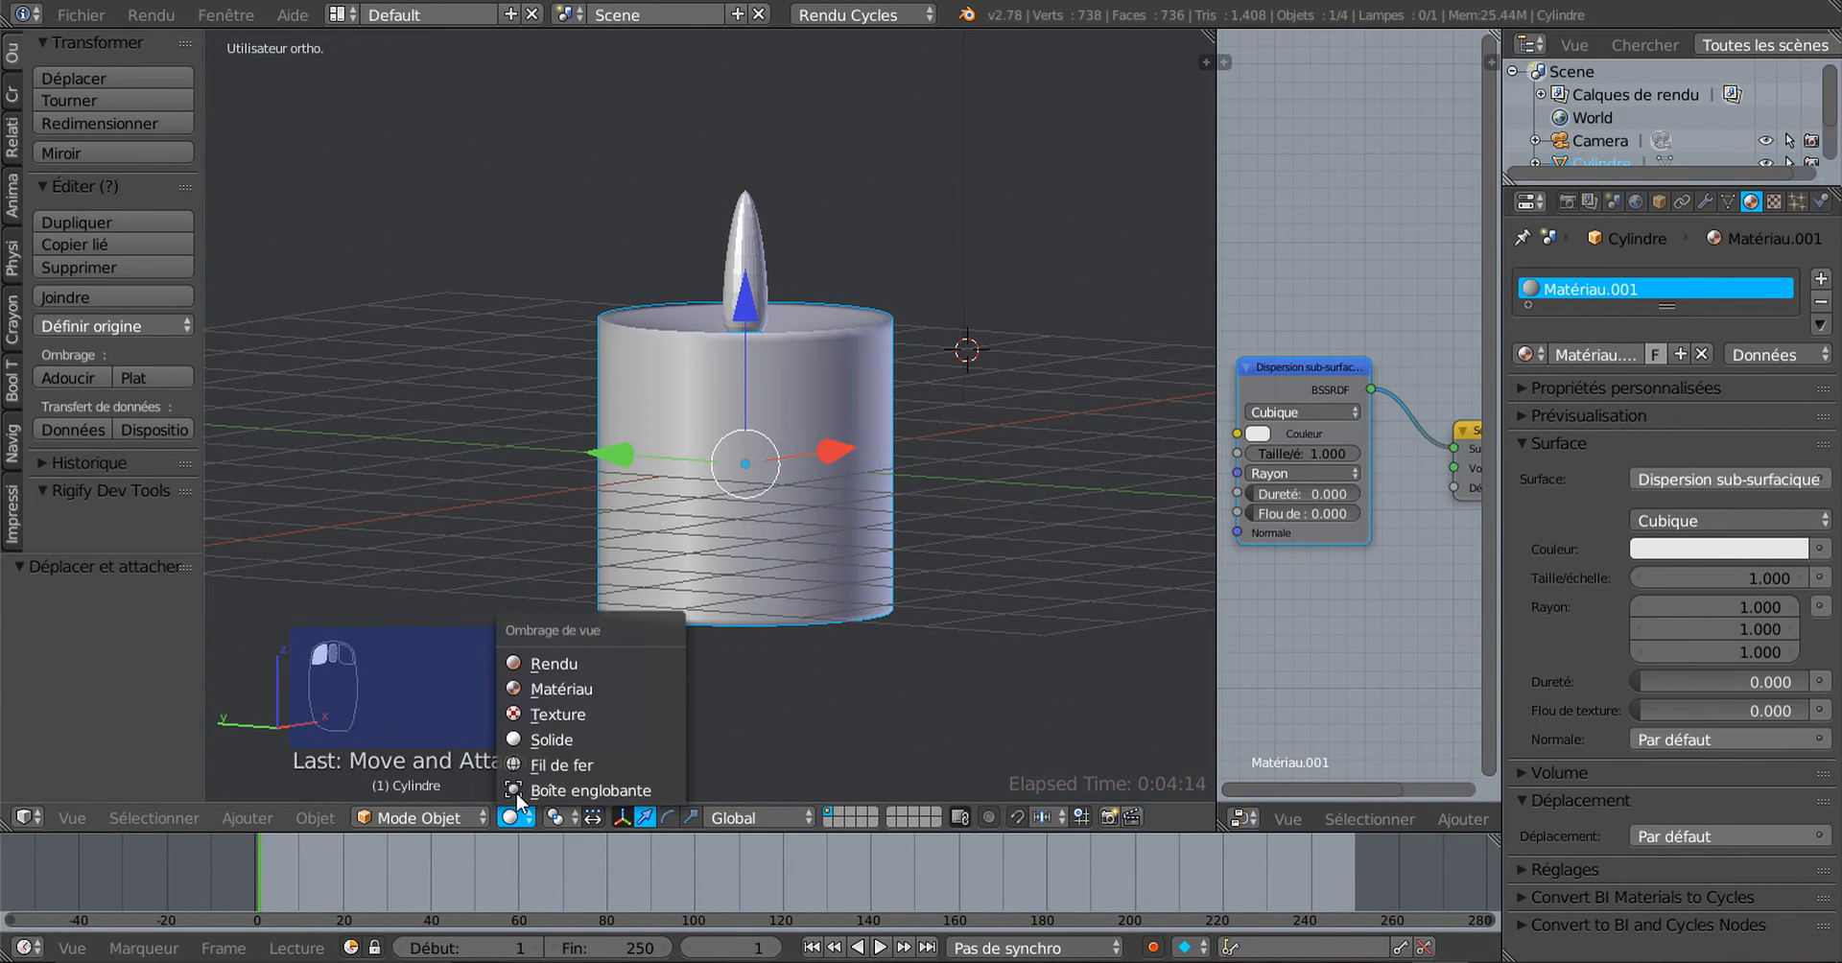
pyautogui.click(544, 661)
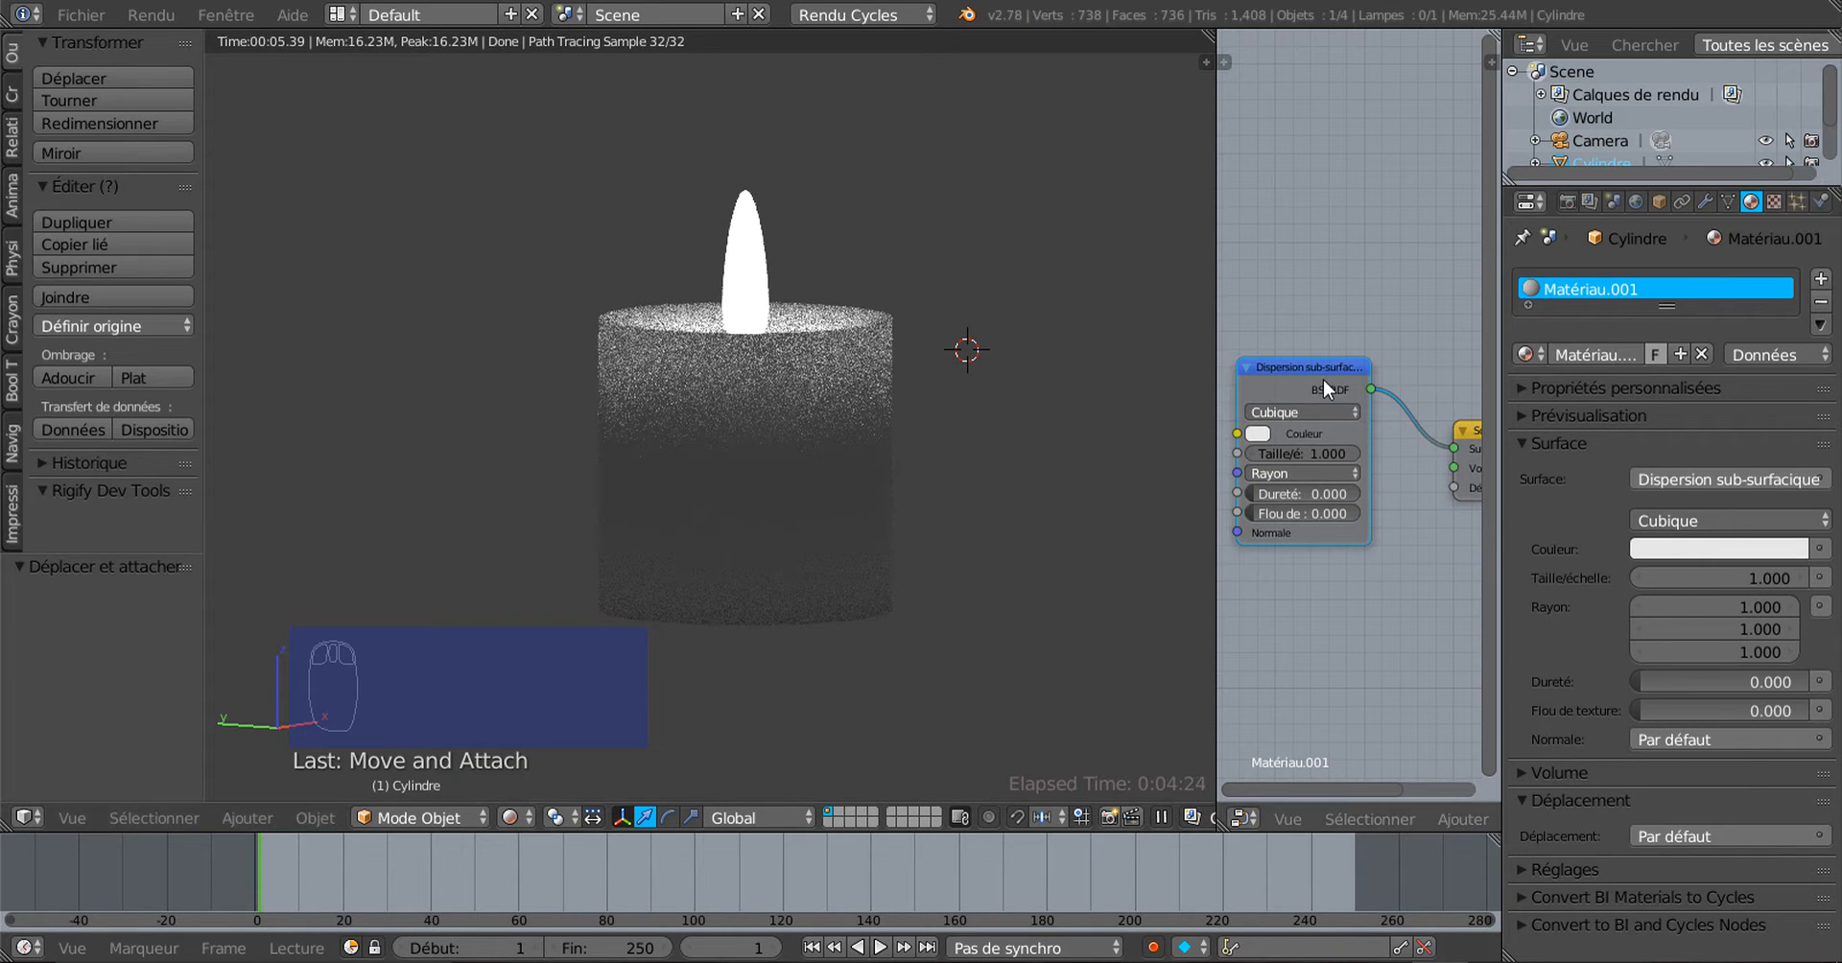
pyautogui.moveTo(1322, 374); pyautogui.dragTo(1331, 360)
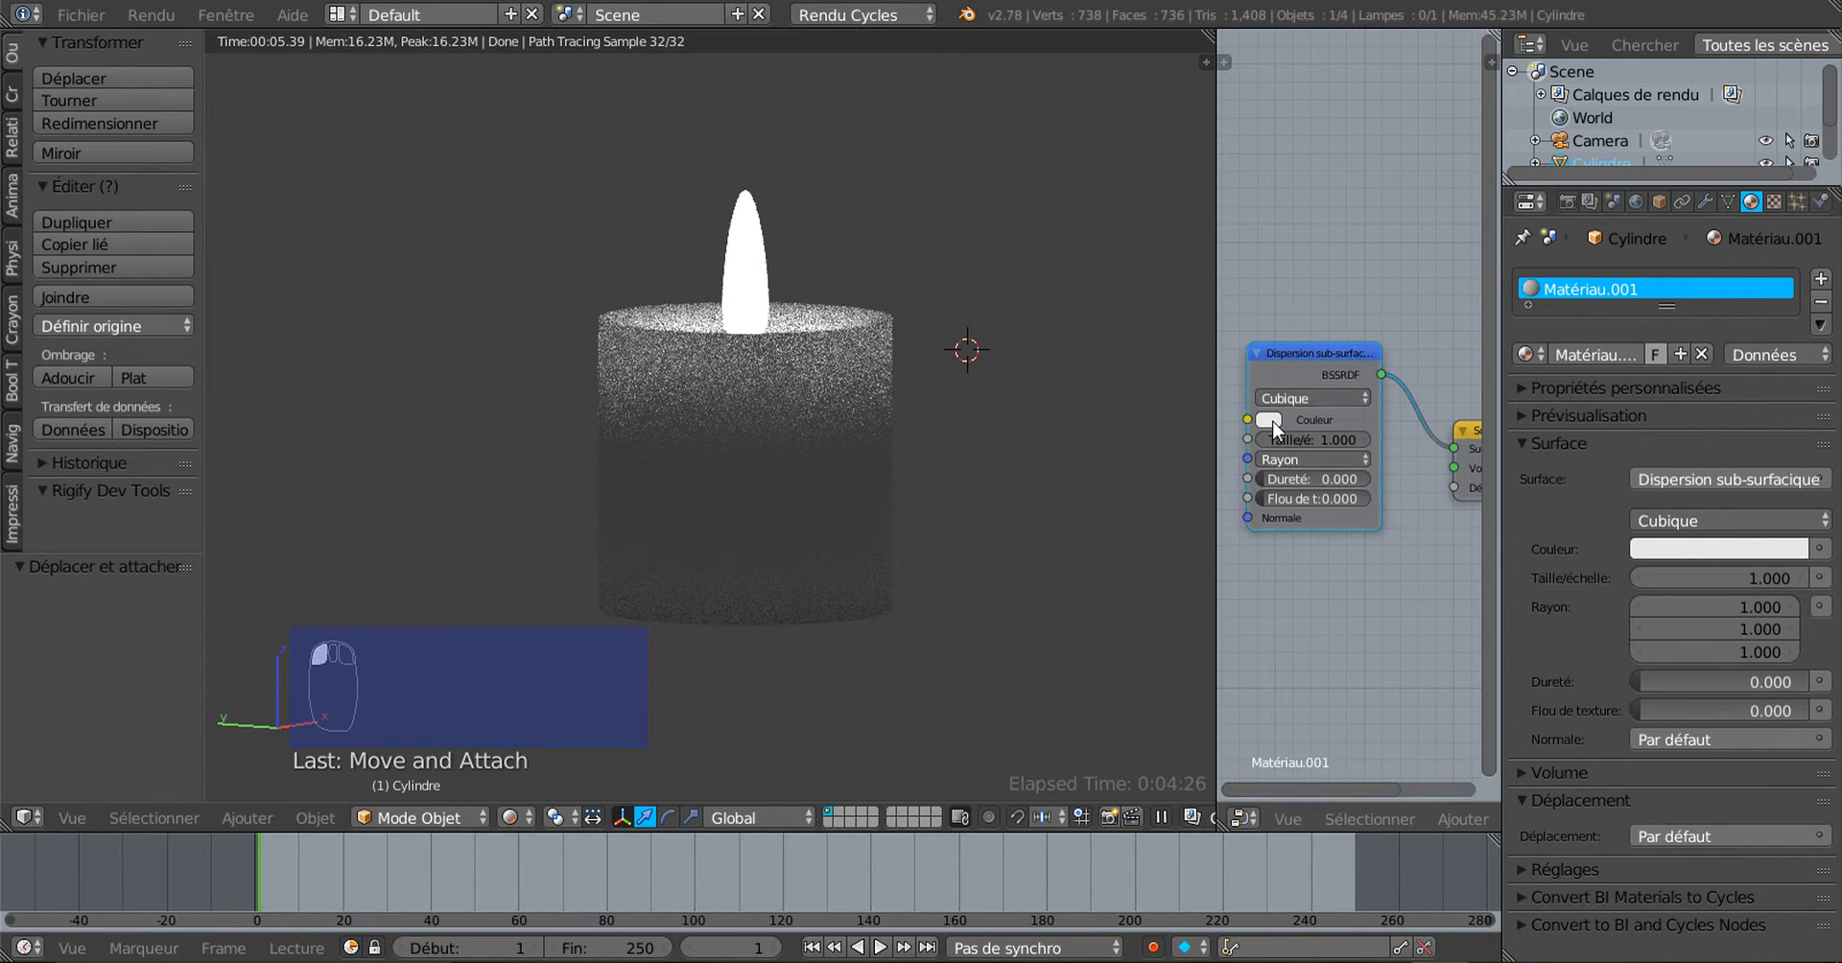
# Step: Select the flame sphere and change its emission colour to a pale warm yellow
pyautogui.rightClick(753, 283)
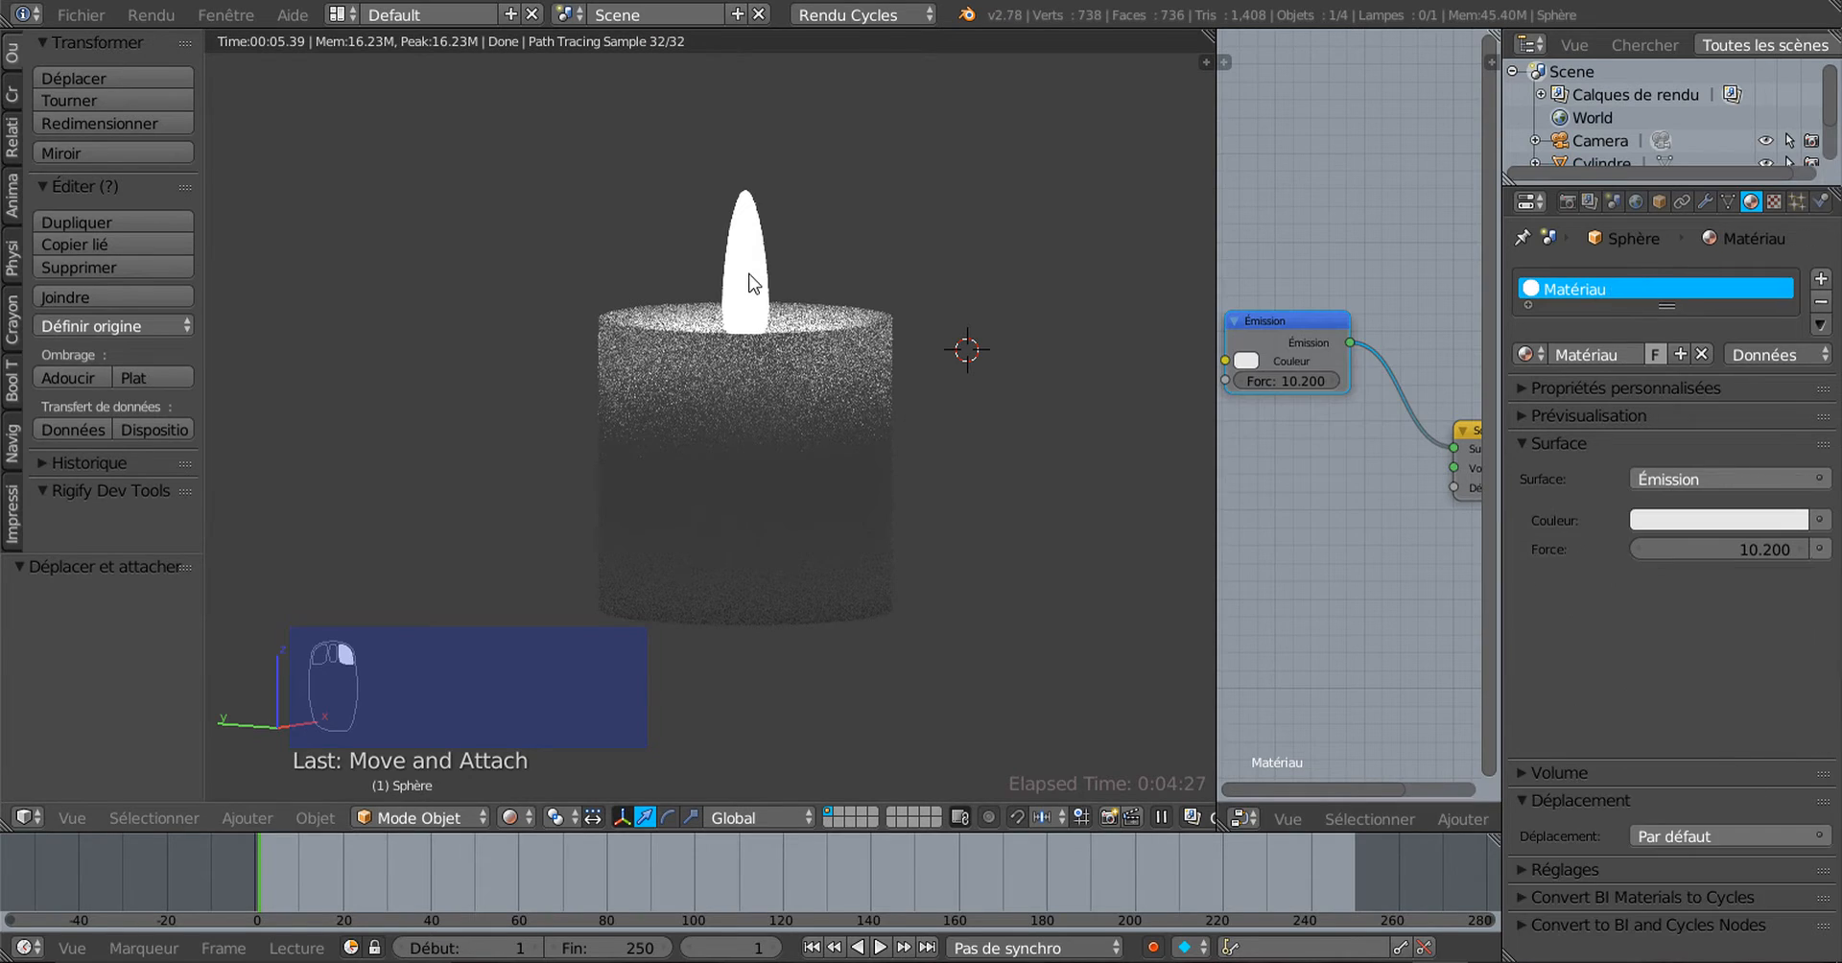
pyautogui.click(1724, 520)
pyautogui.moveTo(1669, 324); pyautogui.dragTo(1675, 285)
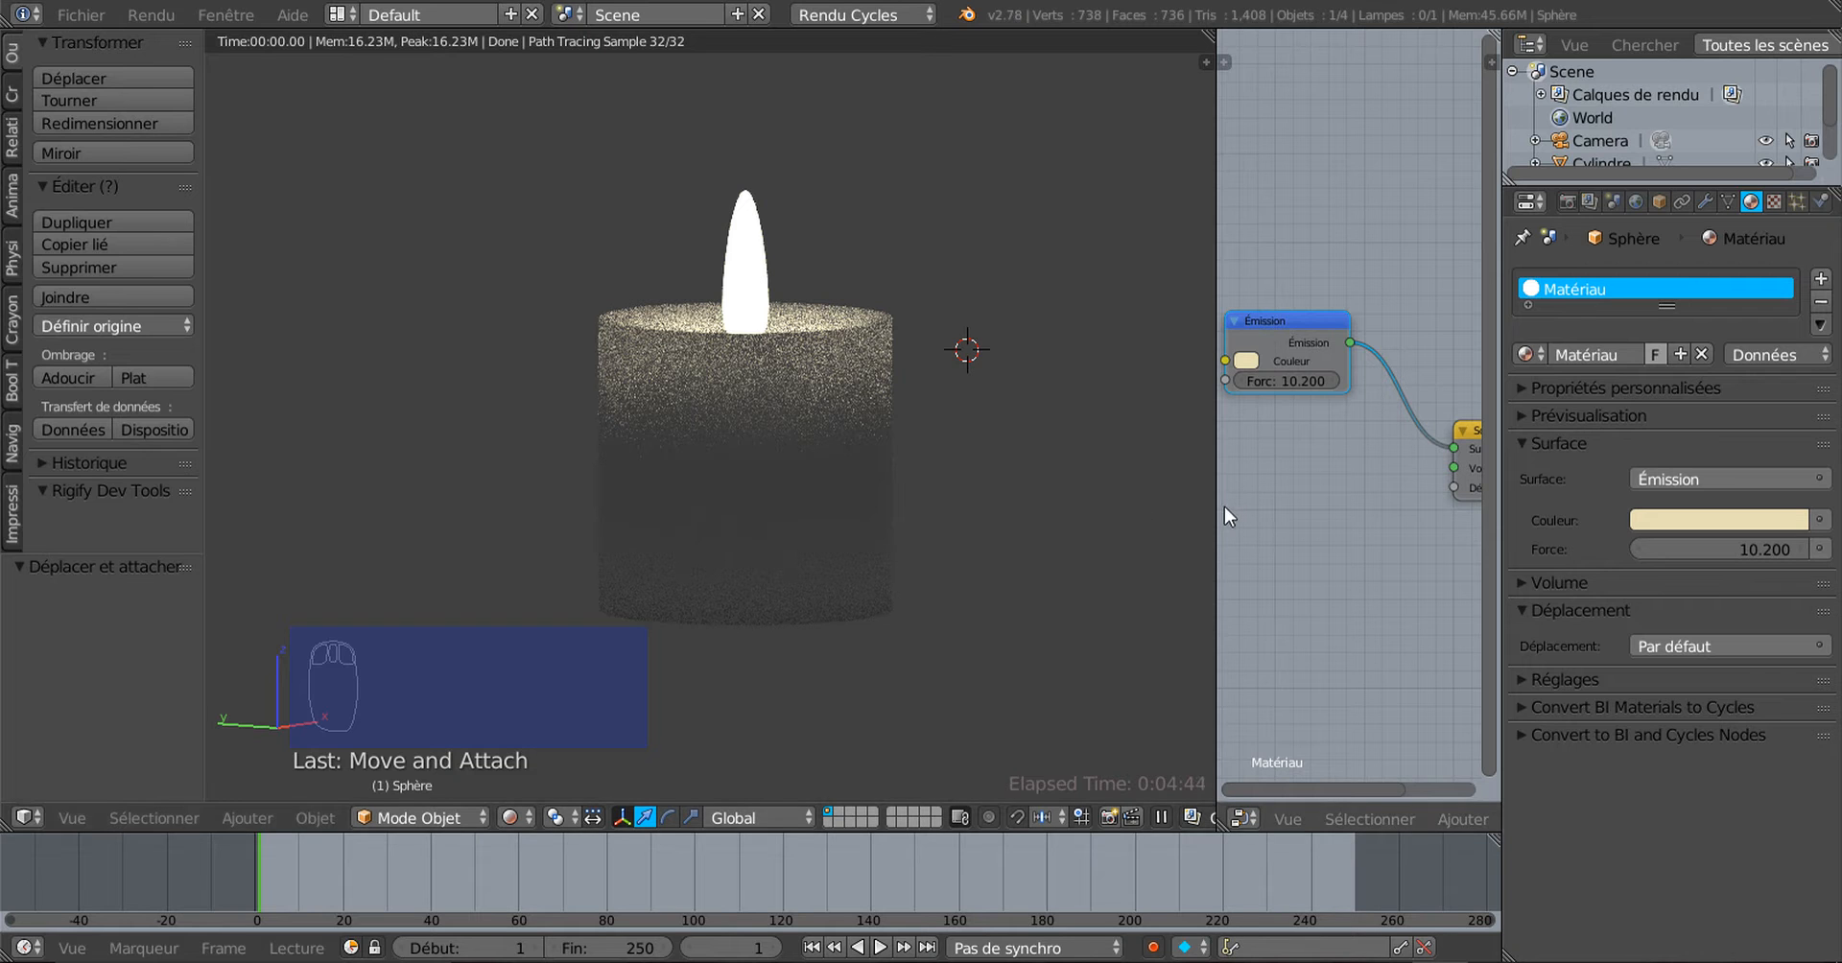
# Step: Widen the node editor and move the Émission node closer to the material output
pyautogui.moveTo(1219, 514); pyautogui.dragTo(1051, 516)
pyautogui.moveTo(1309, 490); pyautogui.dragTo(1206, 487, button='middle')
pyautogui.scroll(2, 1206, 487)
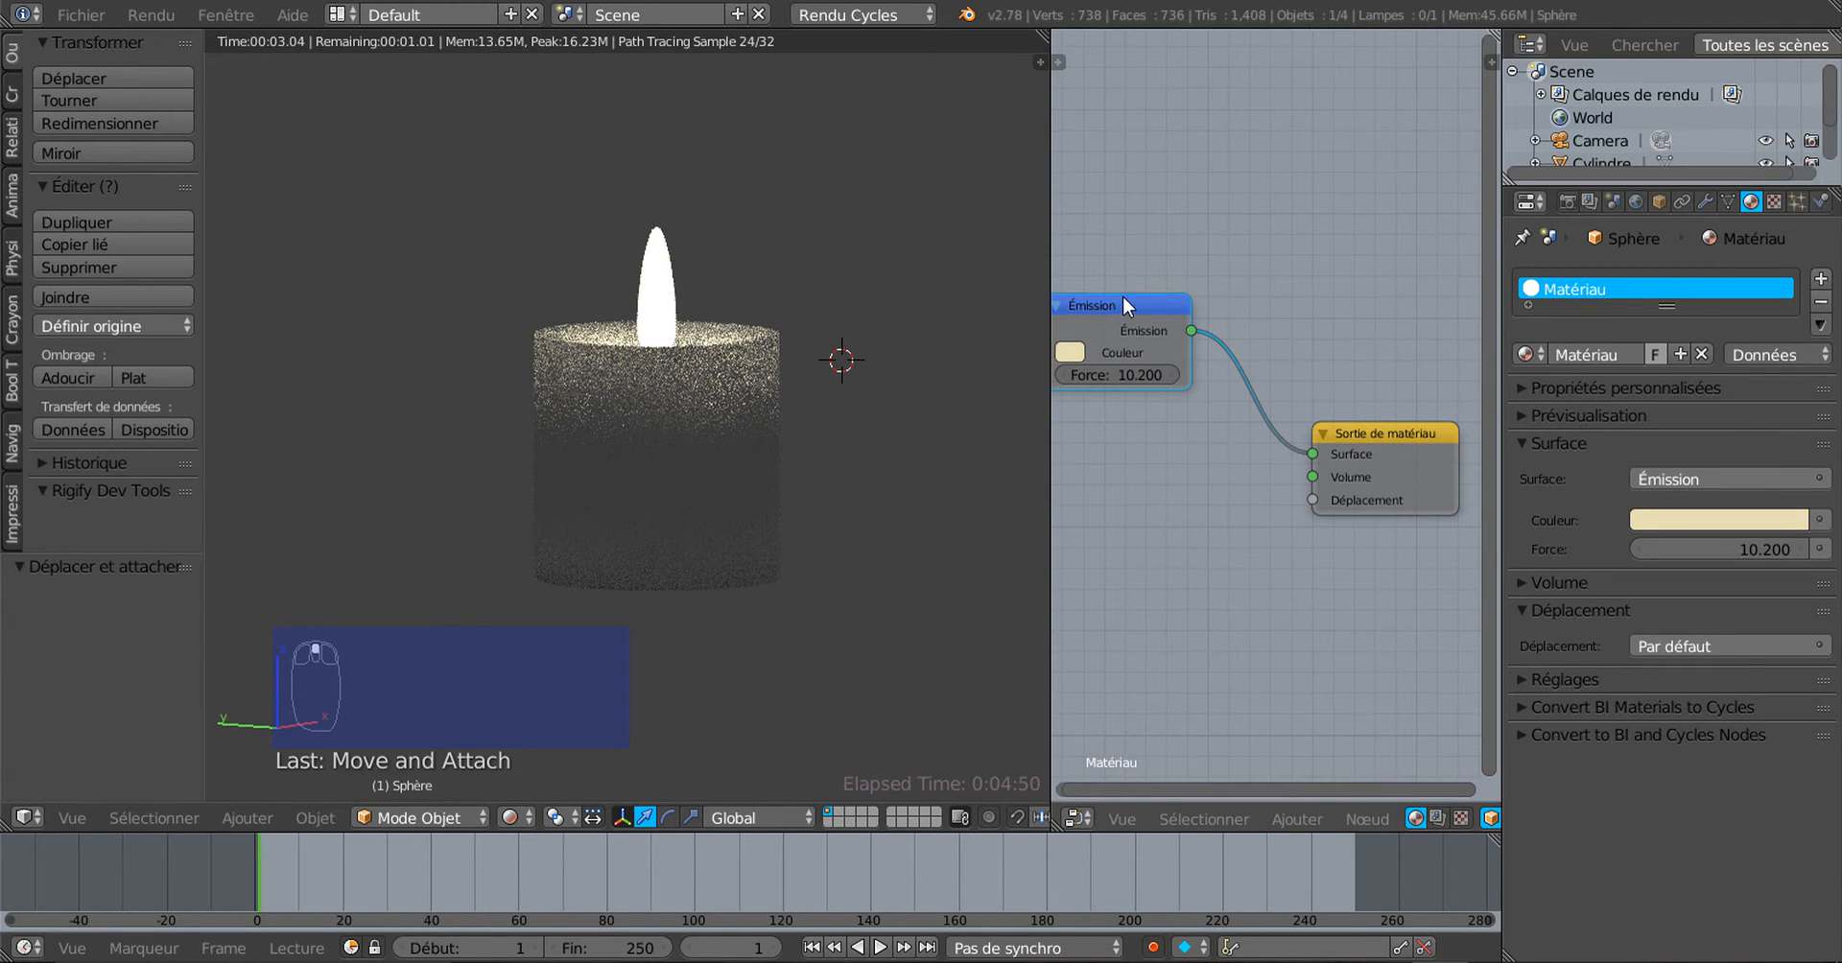
pyautogui.click(1176, 303)
pyautogui.moveTo(1176, 303)
pyautogui.mouseDown()
pyautogui.moveTo(1218, 313)
pyautogui.moveTo(1211, 347)
pyautogui.moveTo(1197, 326)
pyautogui.mouseUp()
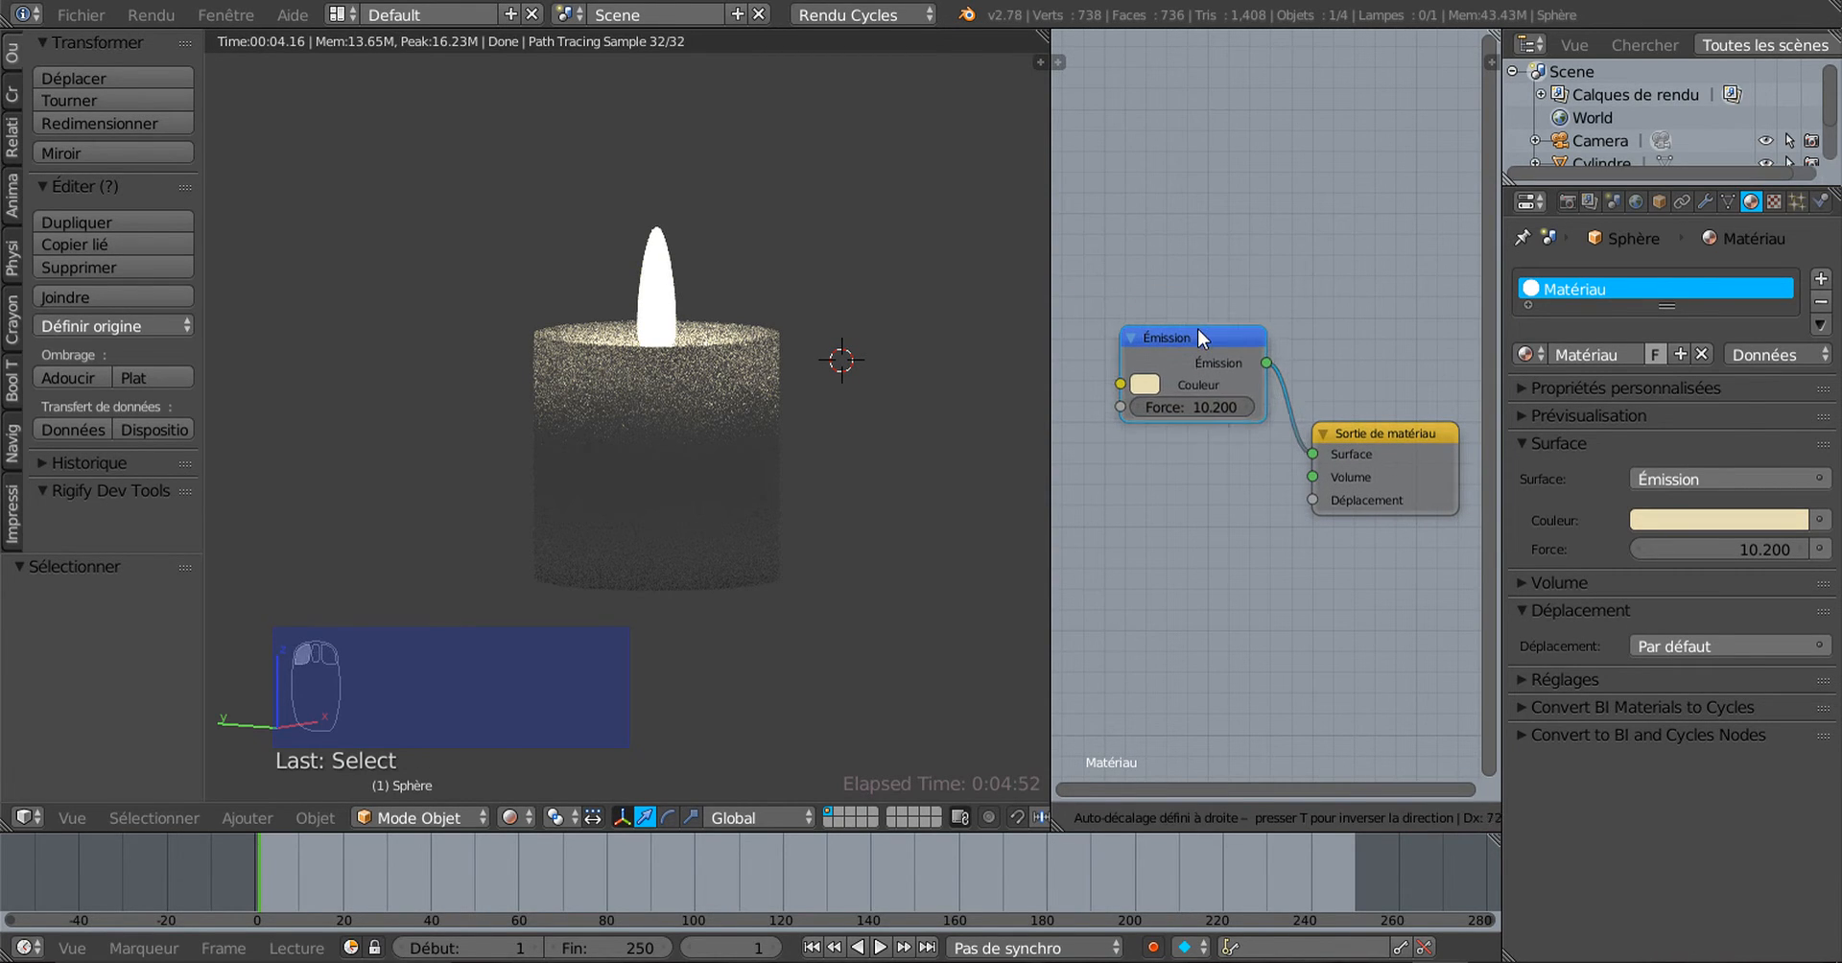
pyautogui.scroll(1, 1207, 414)
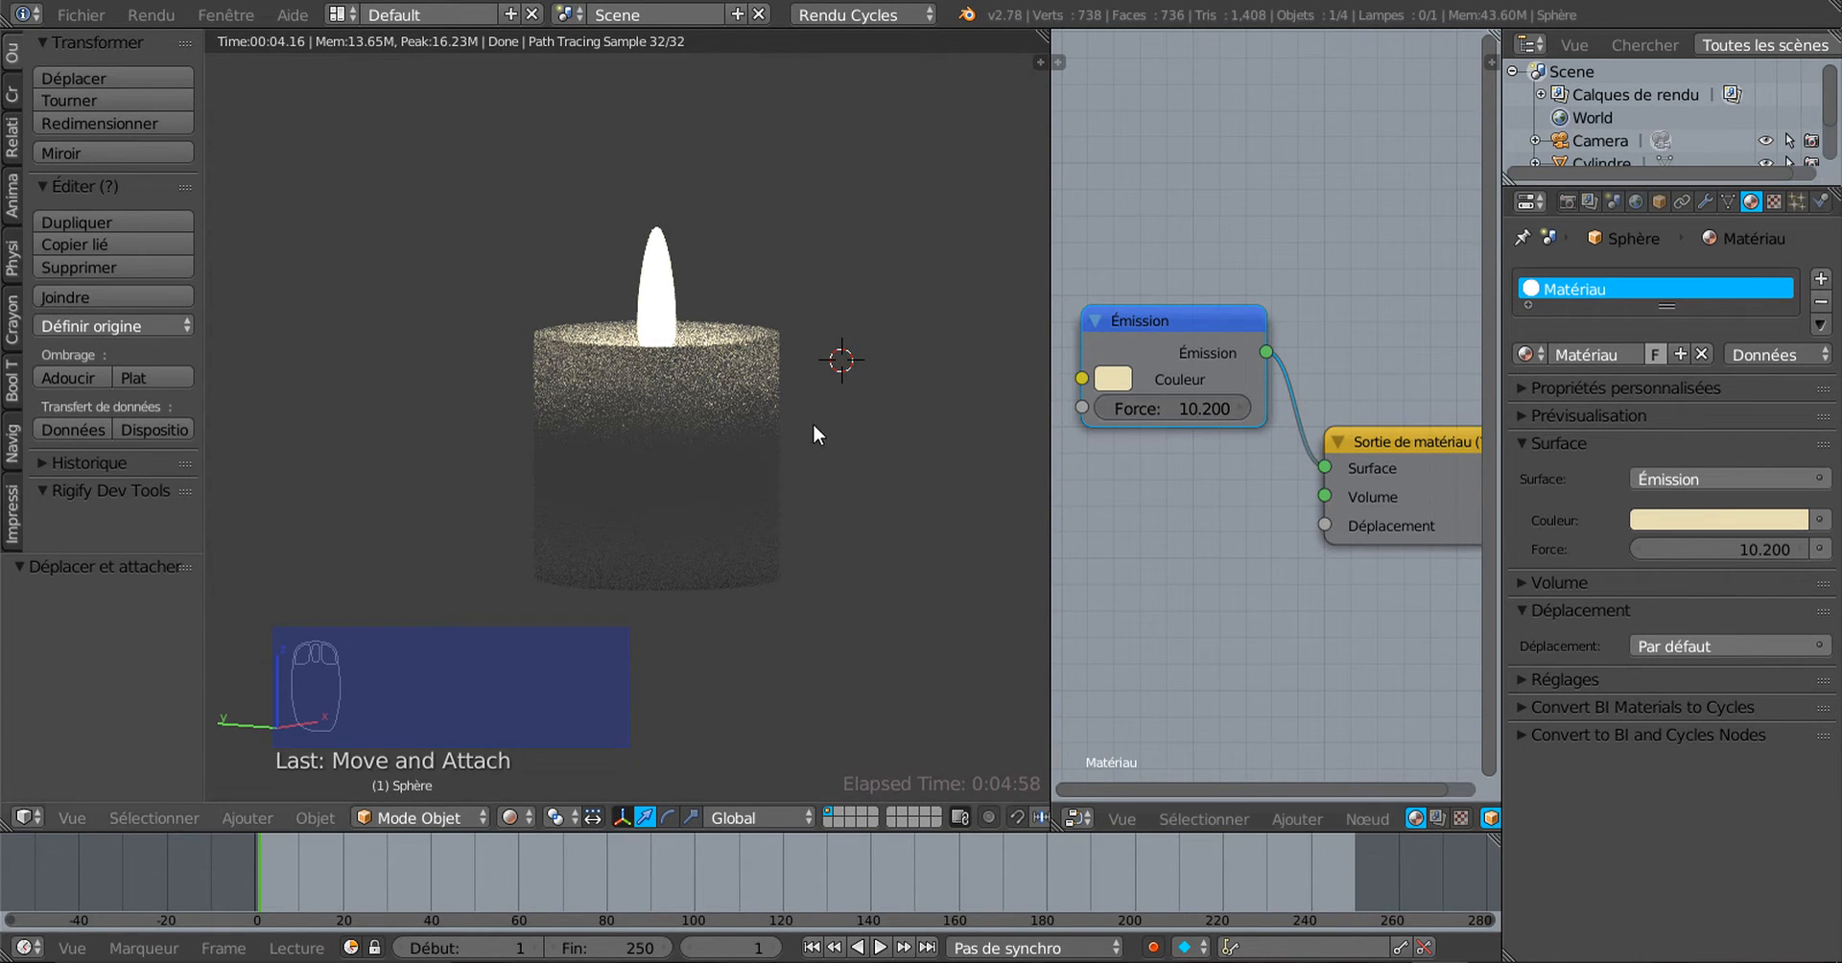
# Step: Select the candle cylinder and widen the 3D view by narrowing the node editor
pyautogui.rightClick(667, 472)
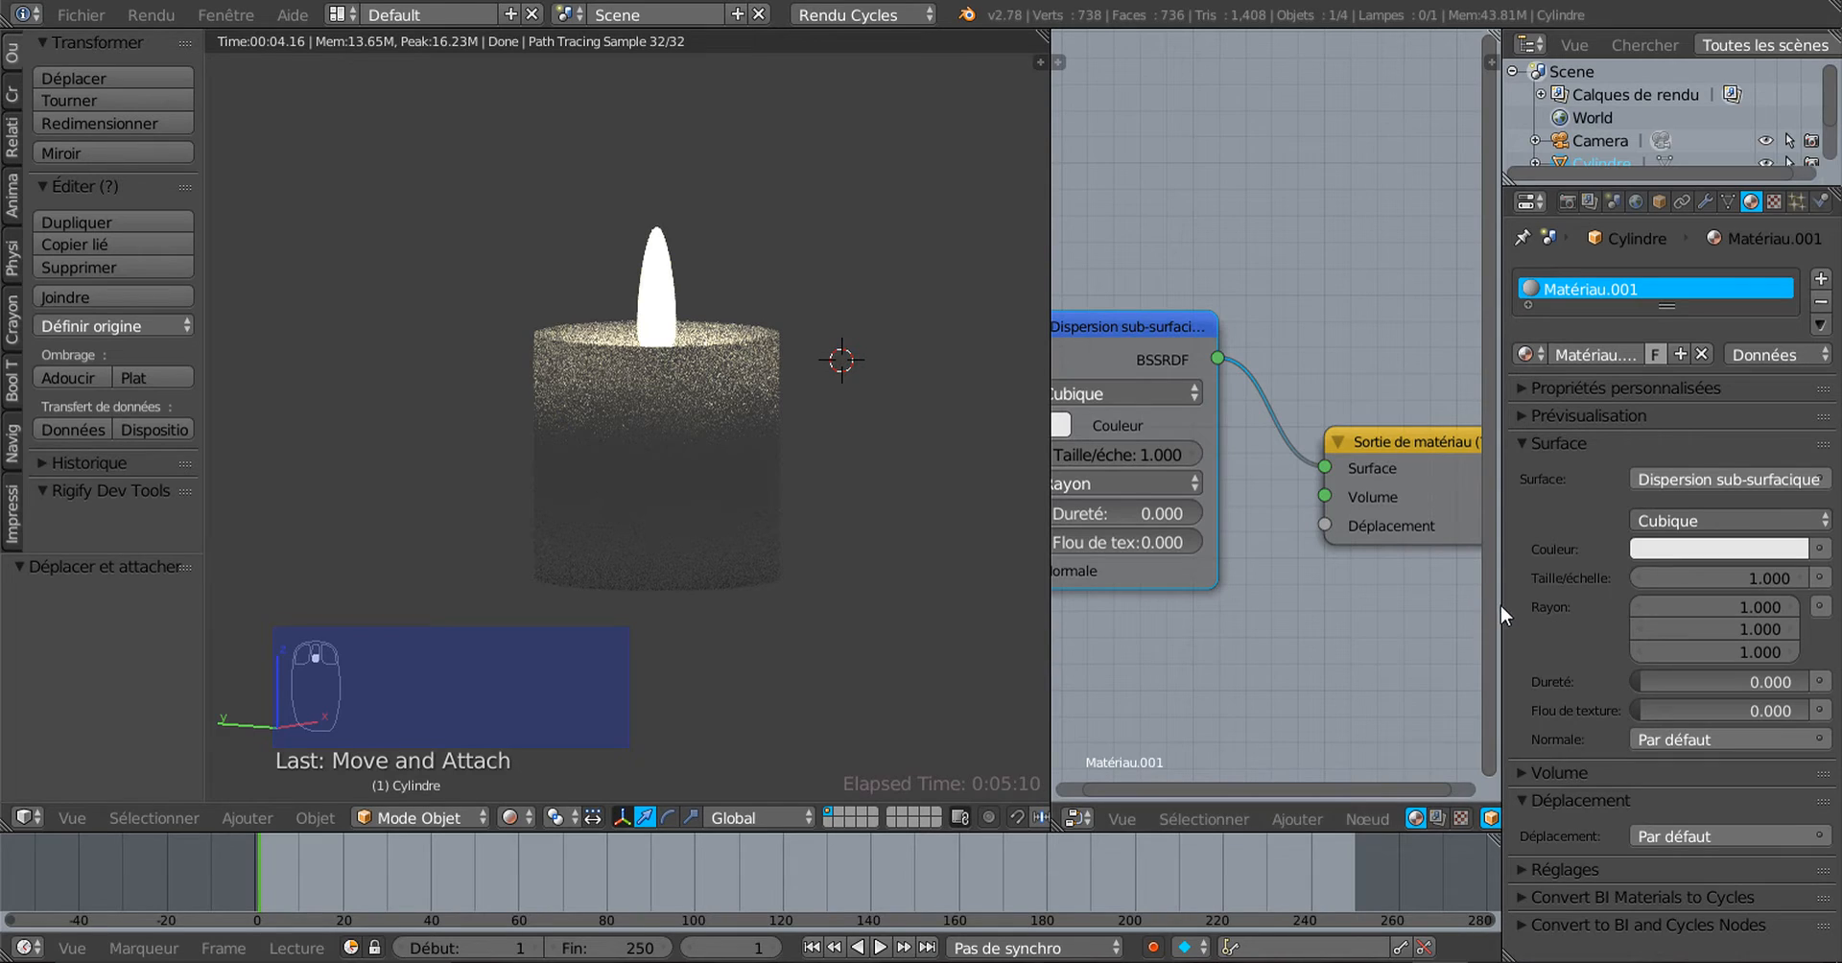
pyautogui.moveTo(1500, 607); pyautogui.dragTo(1501, 578)
pyautogui.moveTo(1048, 257); pyautogui.dragTo(1169, 317)
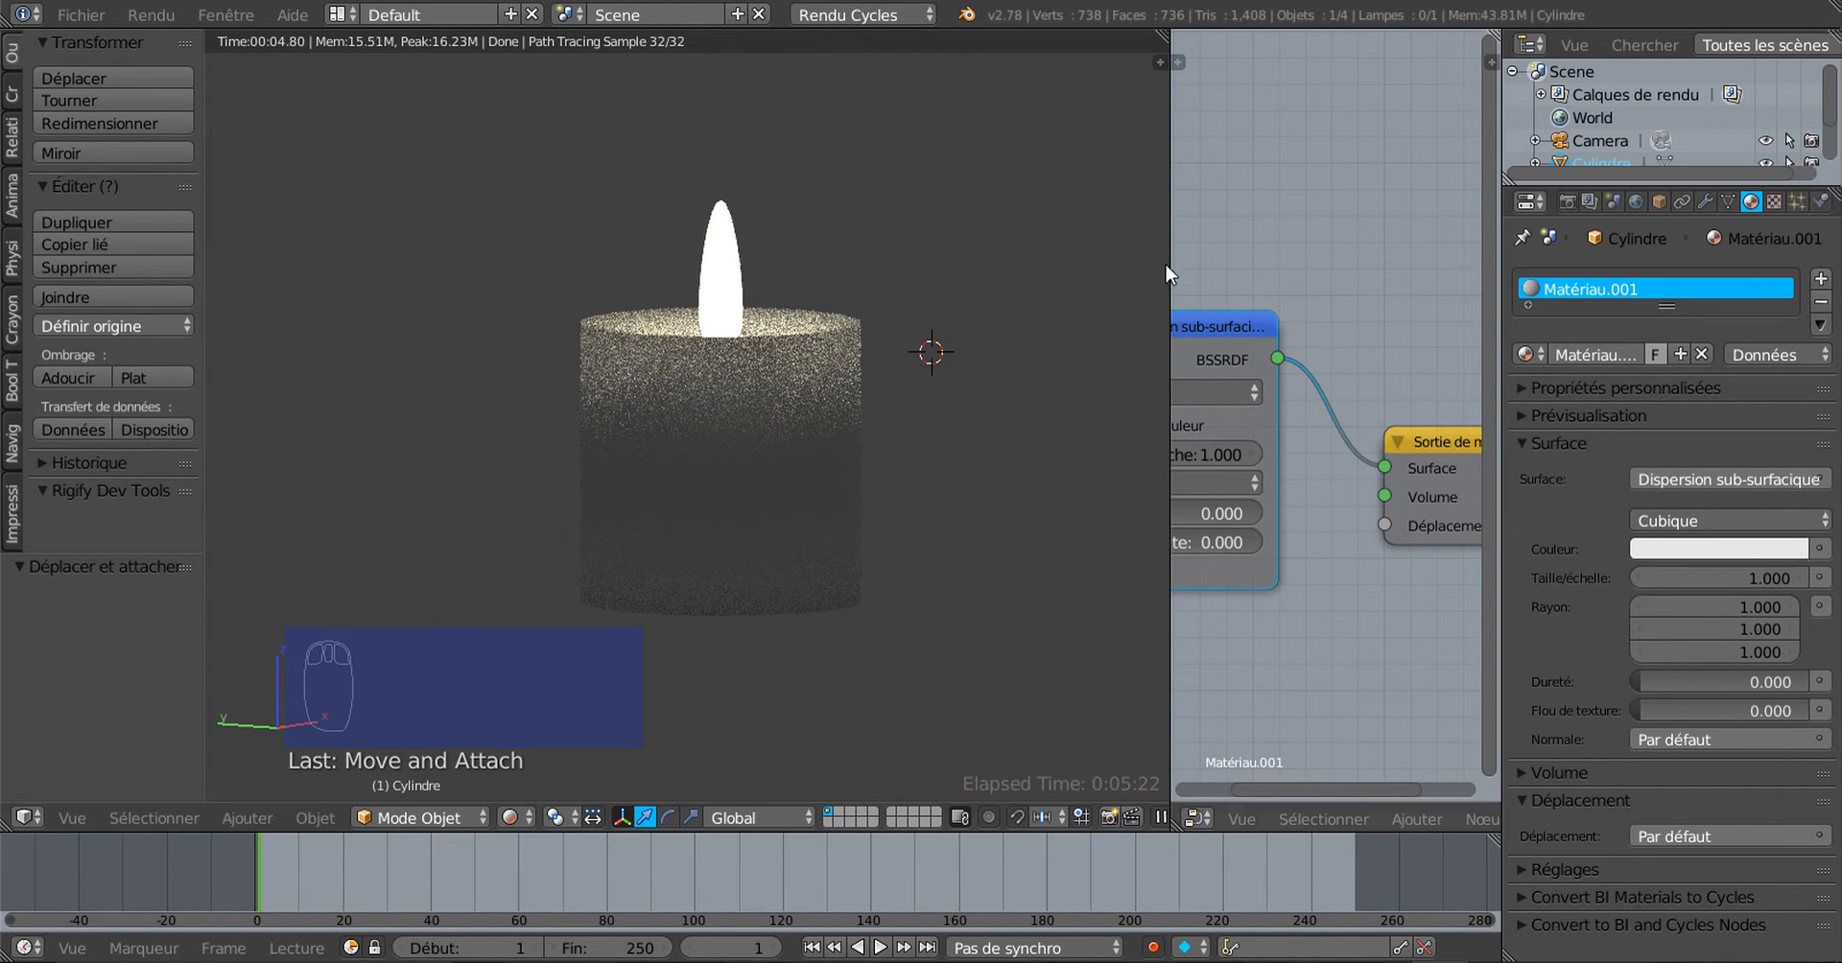
# Step: Add a plane and move it down about 1.67 units to the level of the candle's base
pyautogui.click(12, 98)
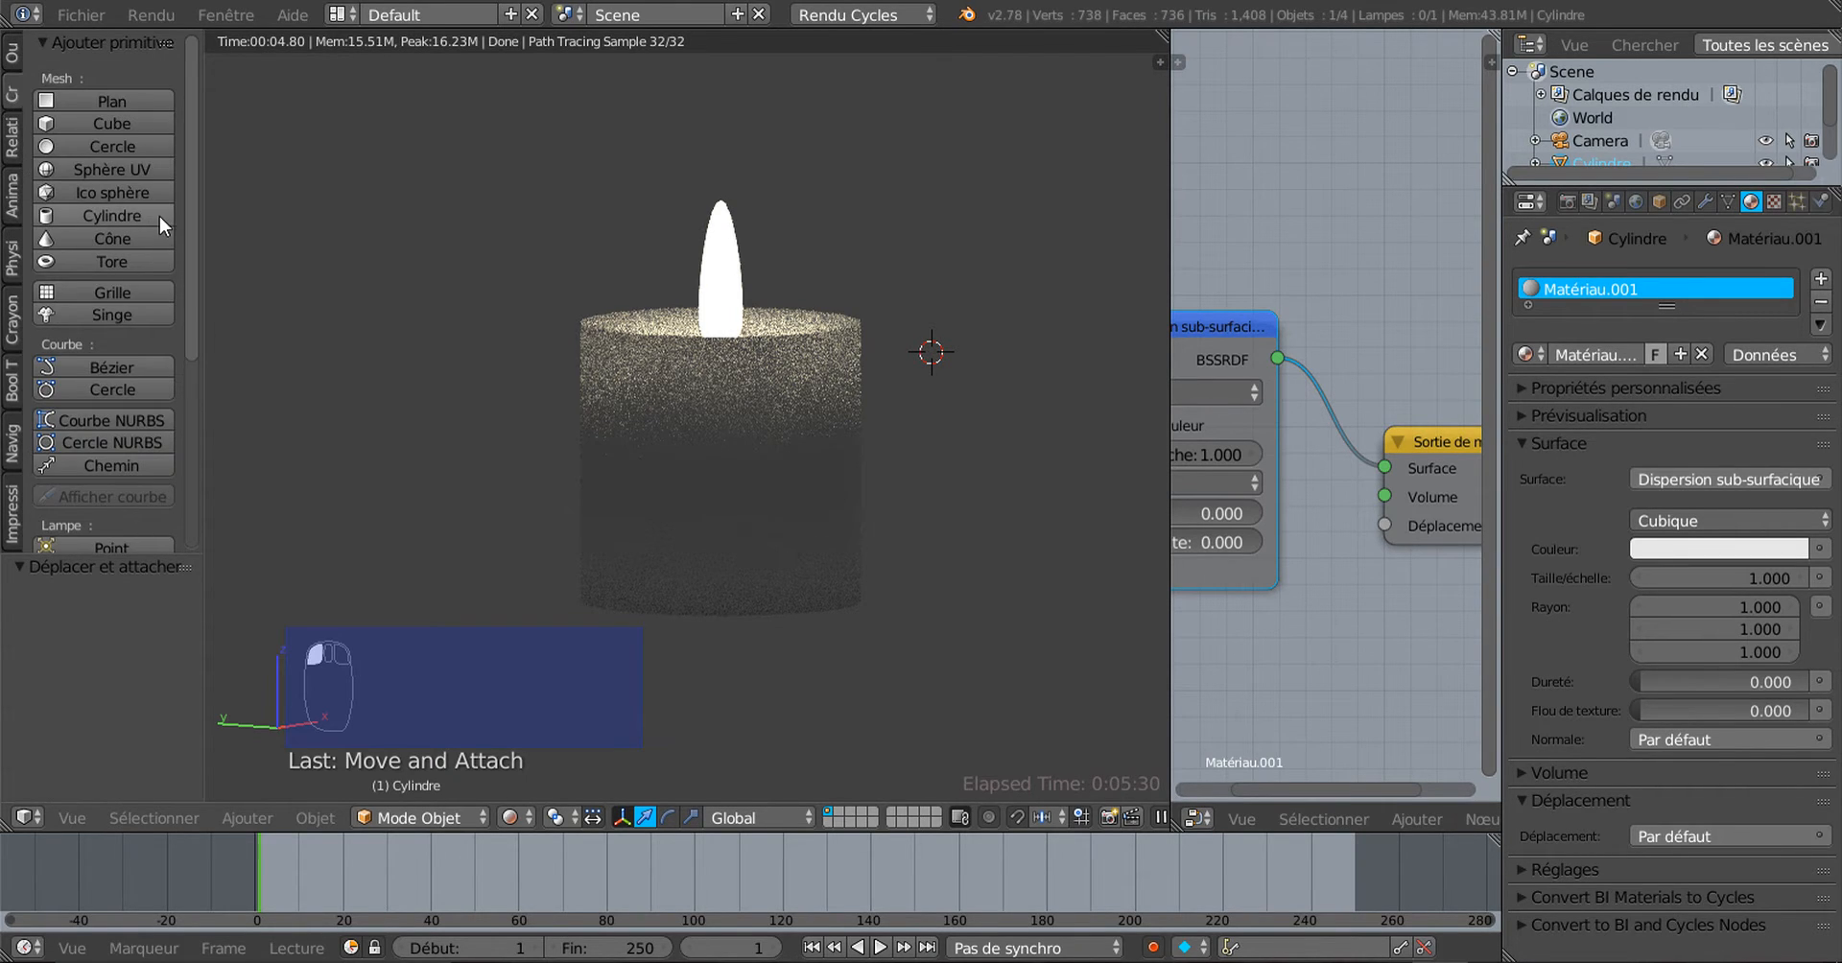
pyautogui.click(80, 96)
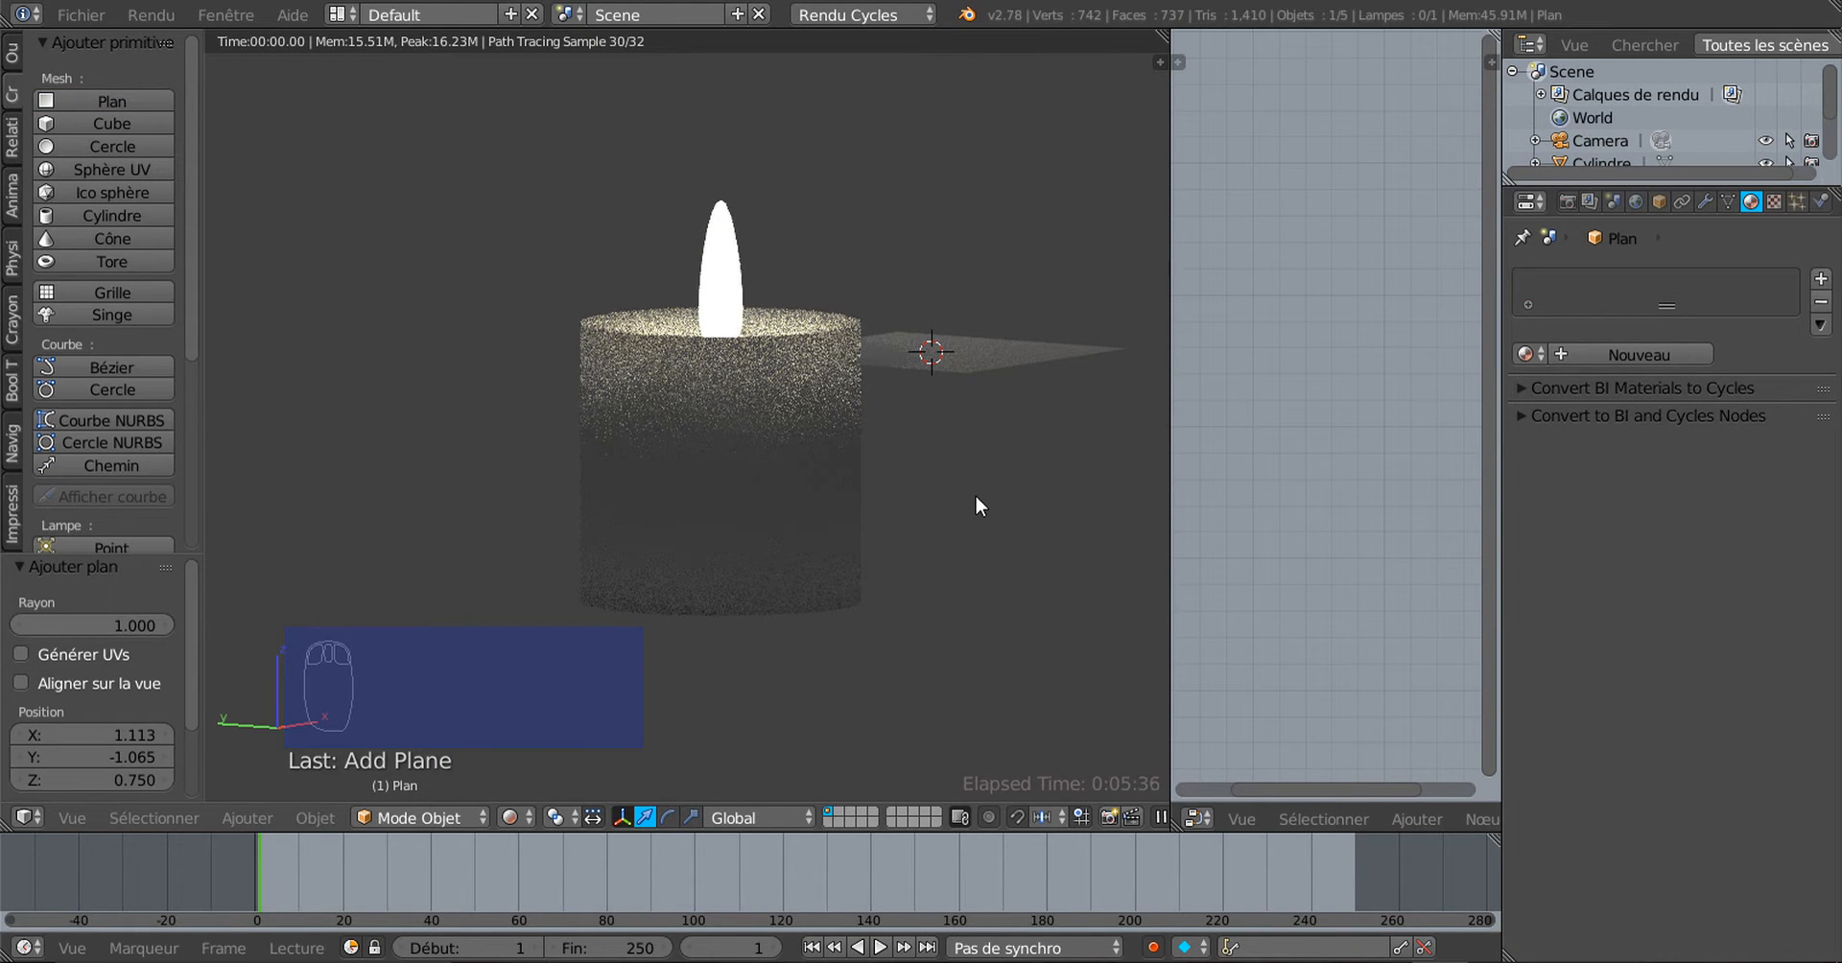
pyautogui.press('g')
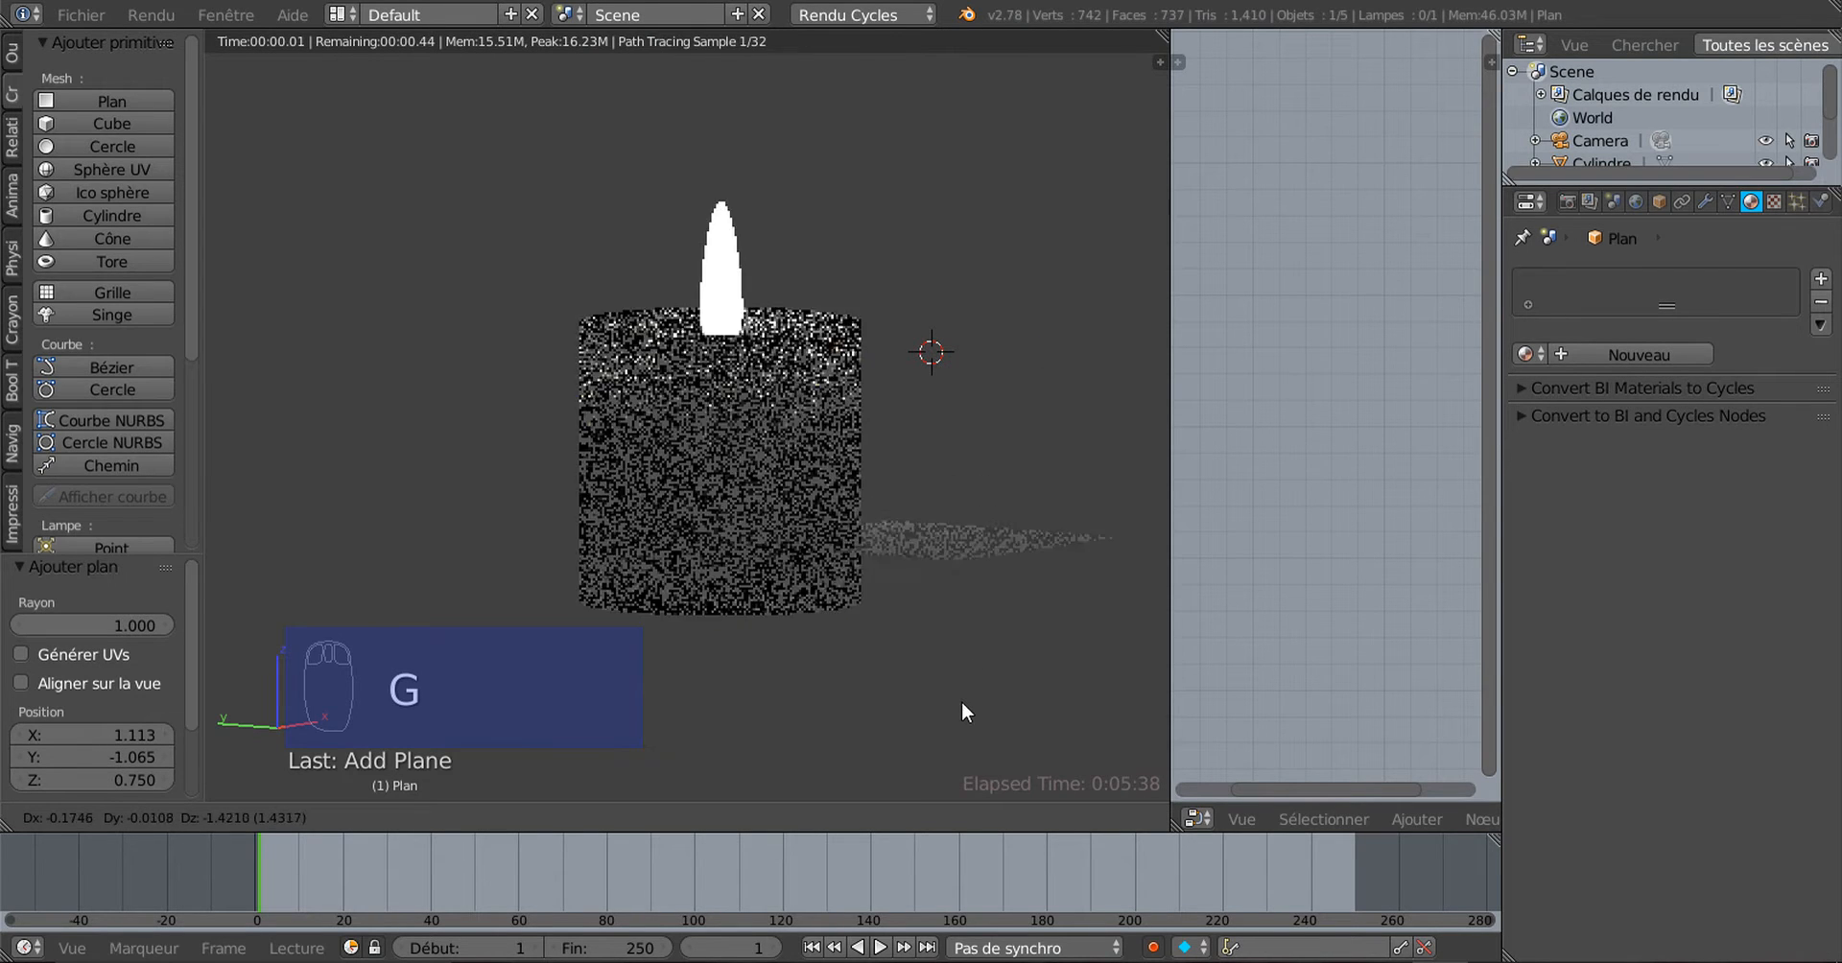
pyautogui.click(964, 729)
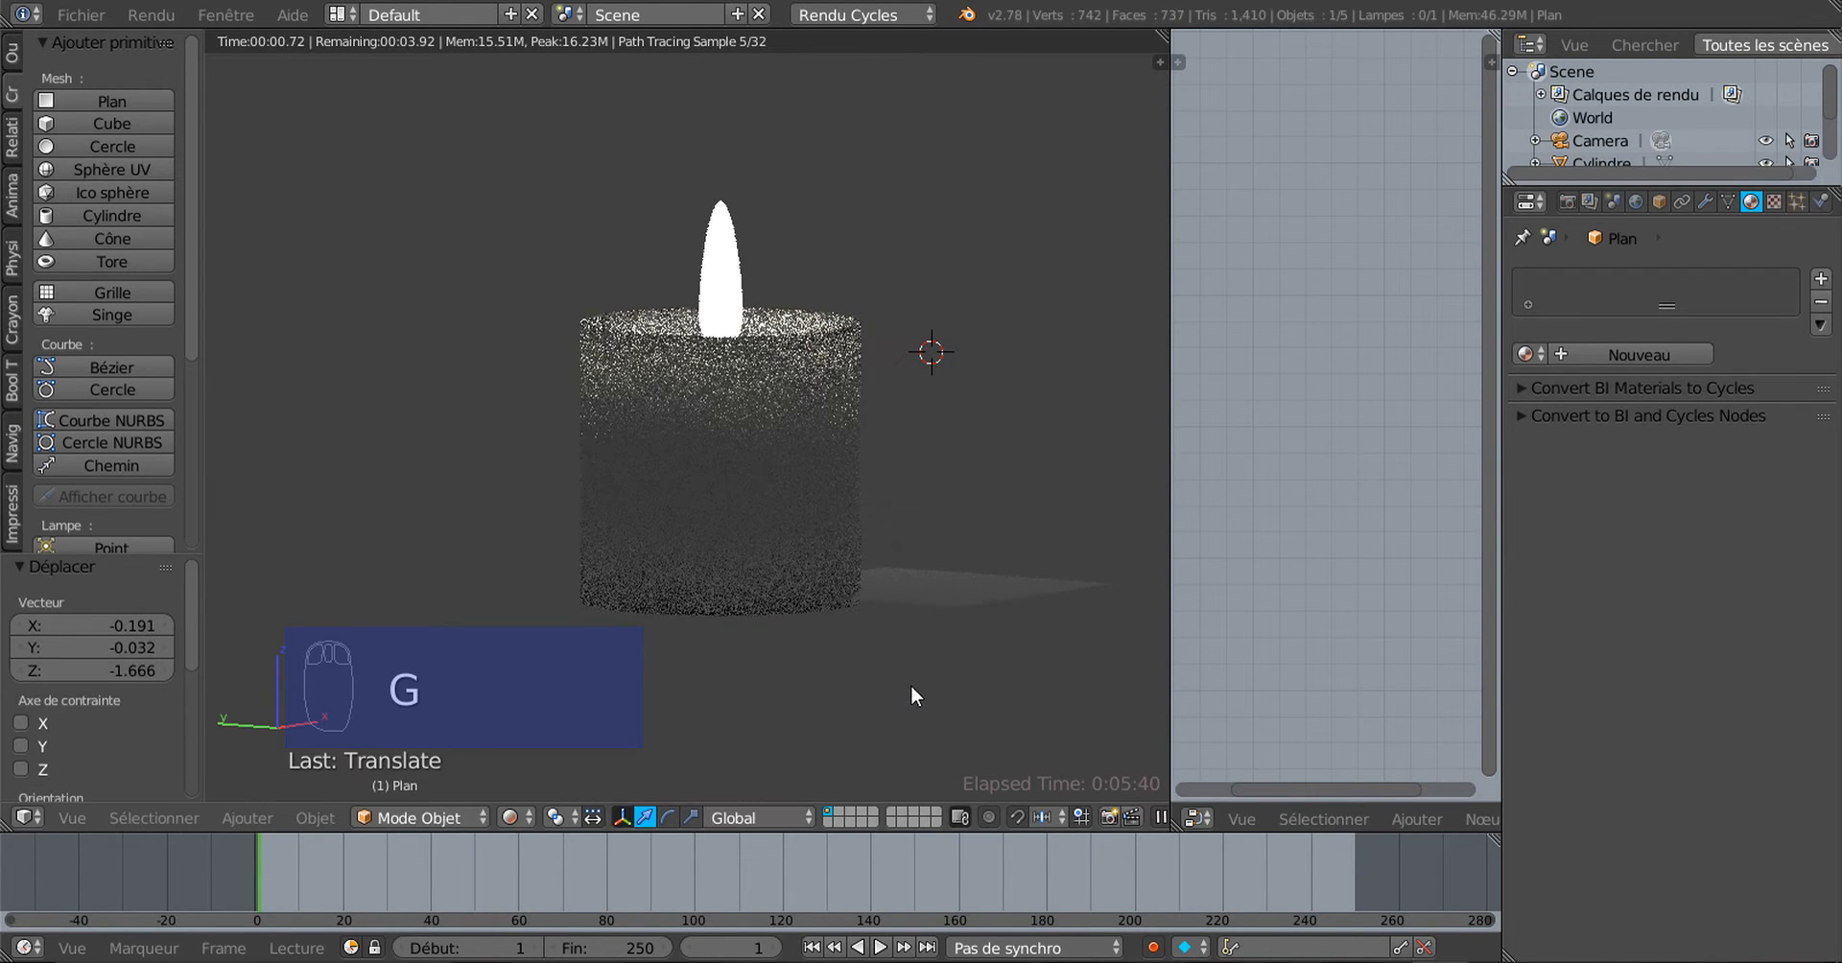
# Step: Scale the plane up about 12.4 times and raise it about 0.15 units against the candle's underside
pyautogui.press('s')
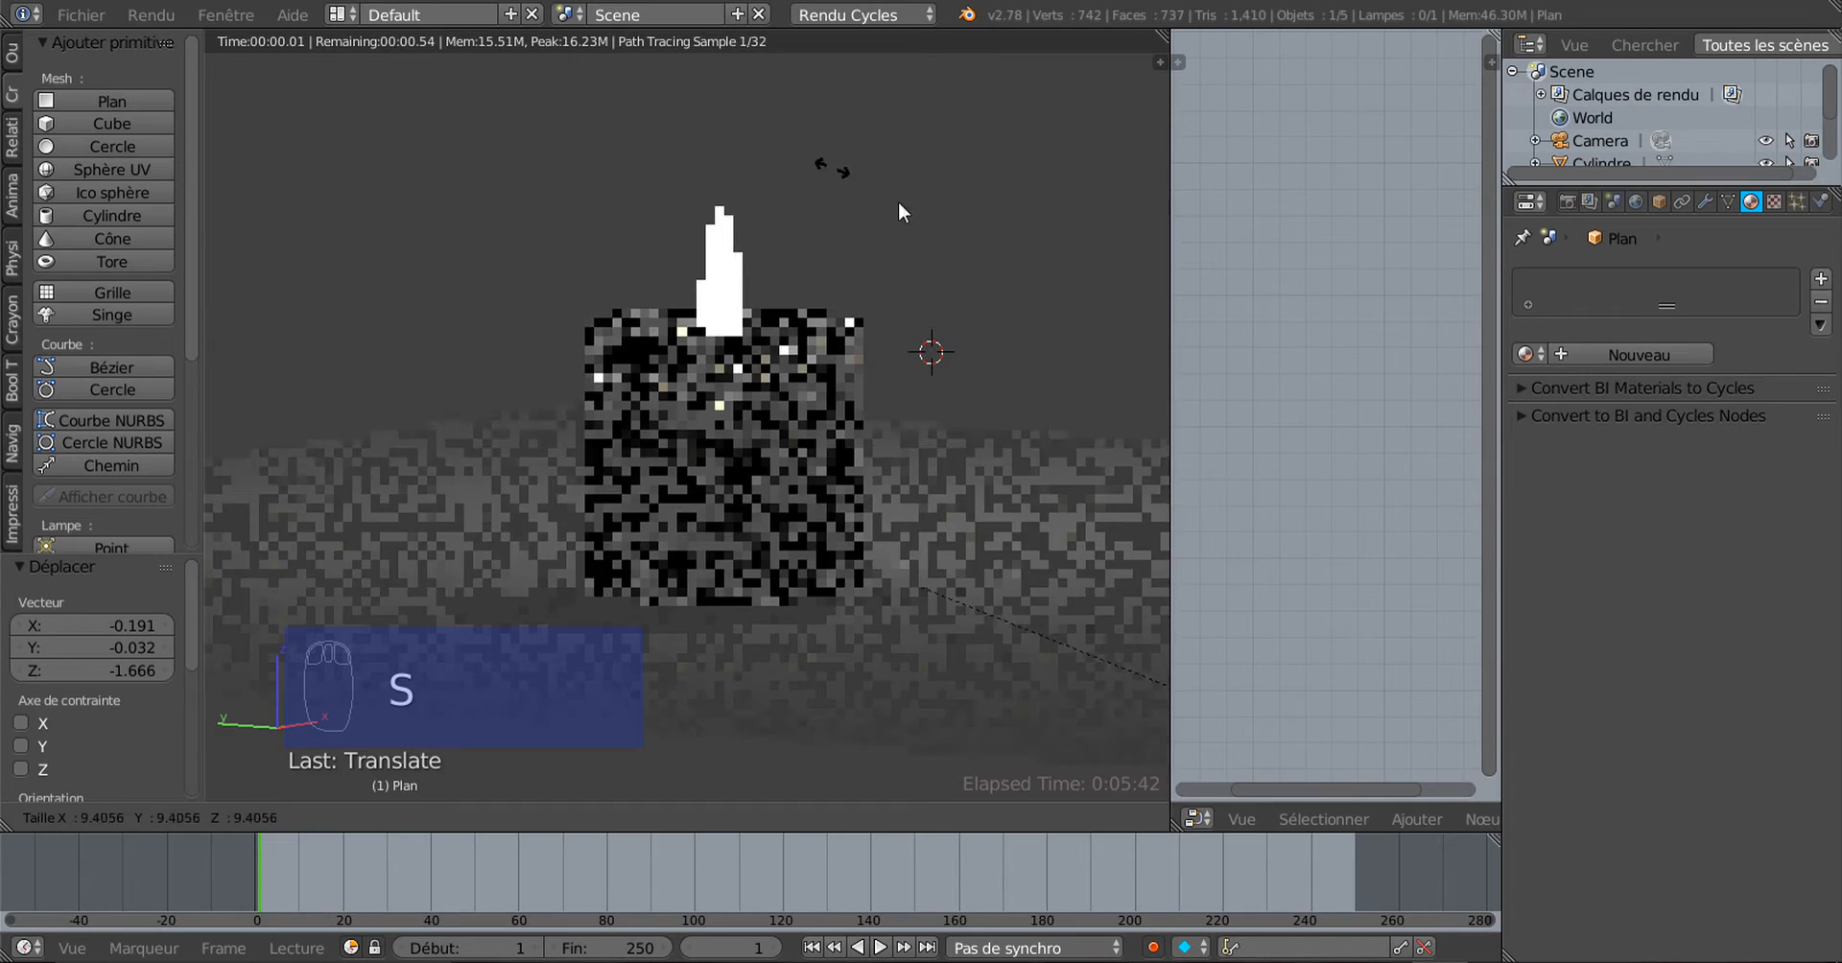
pyautogui.click(1090, 332)
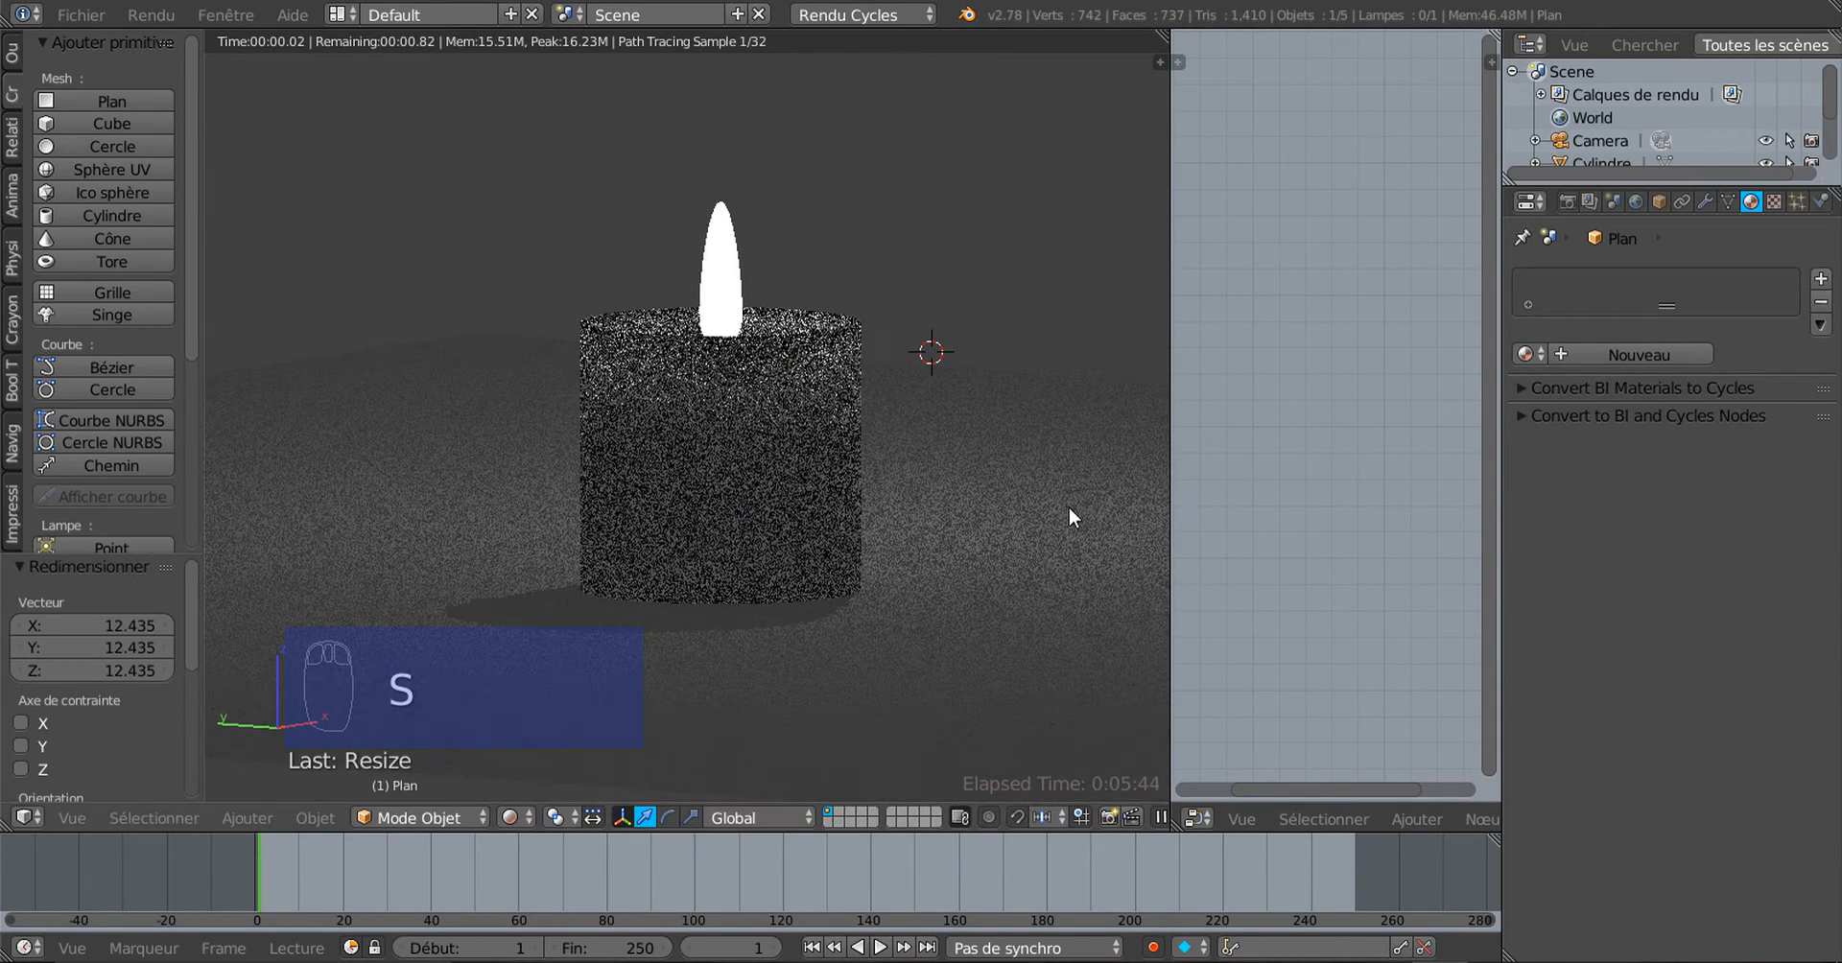
pyautogui.press('g')
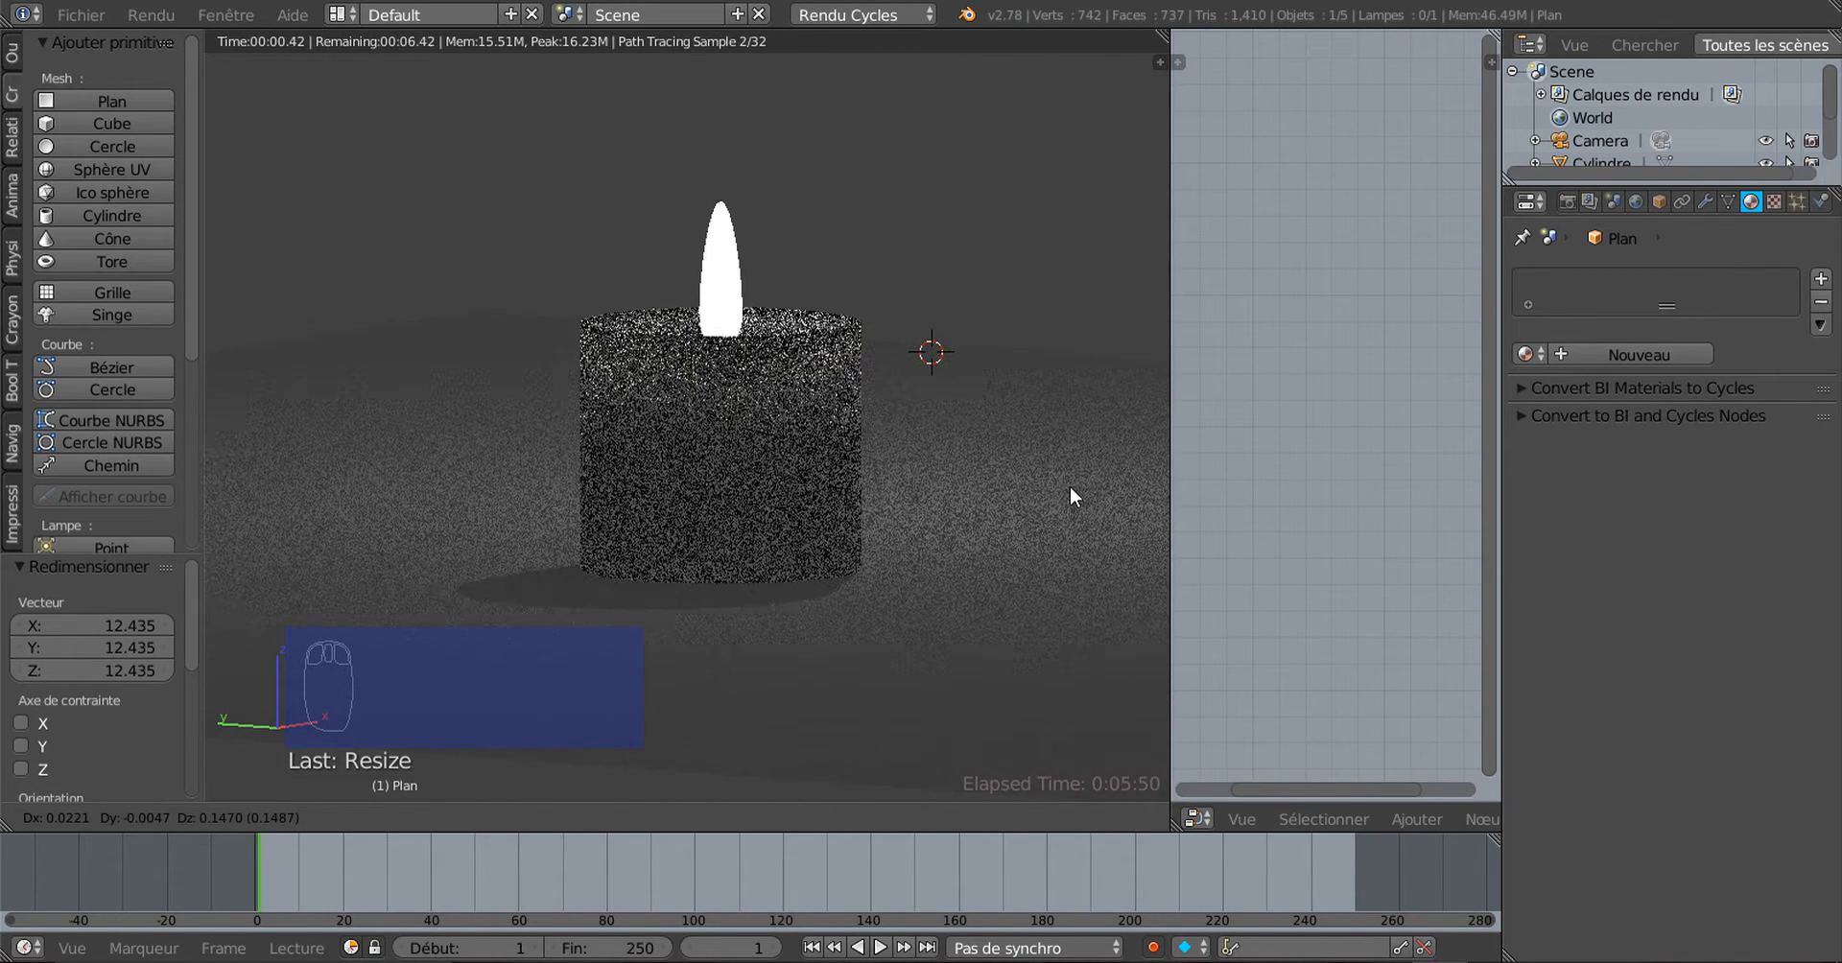
pyautogui.click(1068, 486)
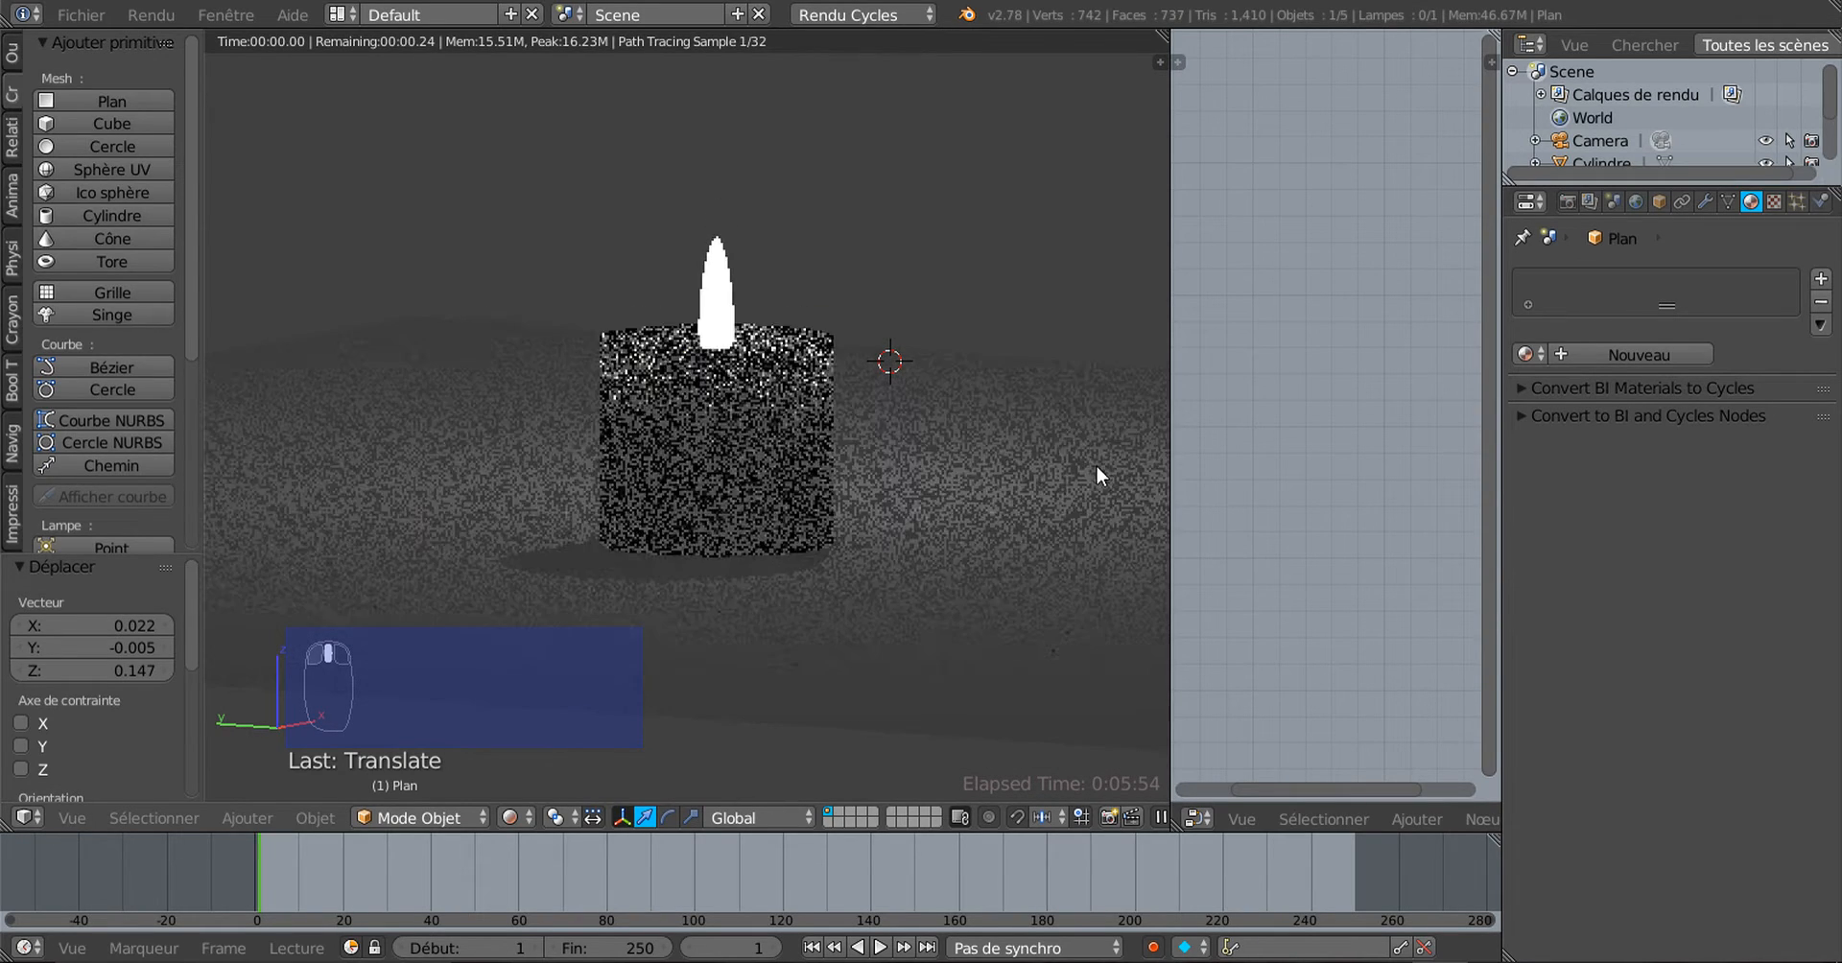
pyautogui.moveTo(1096, 464); pyautogui.dragTo(968, 488, button='middle')
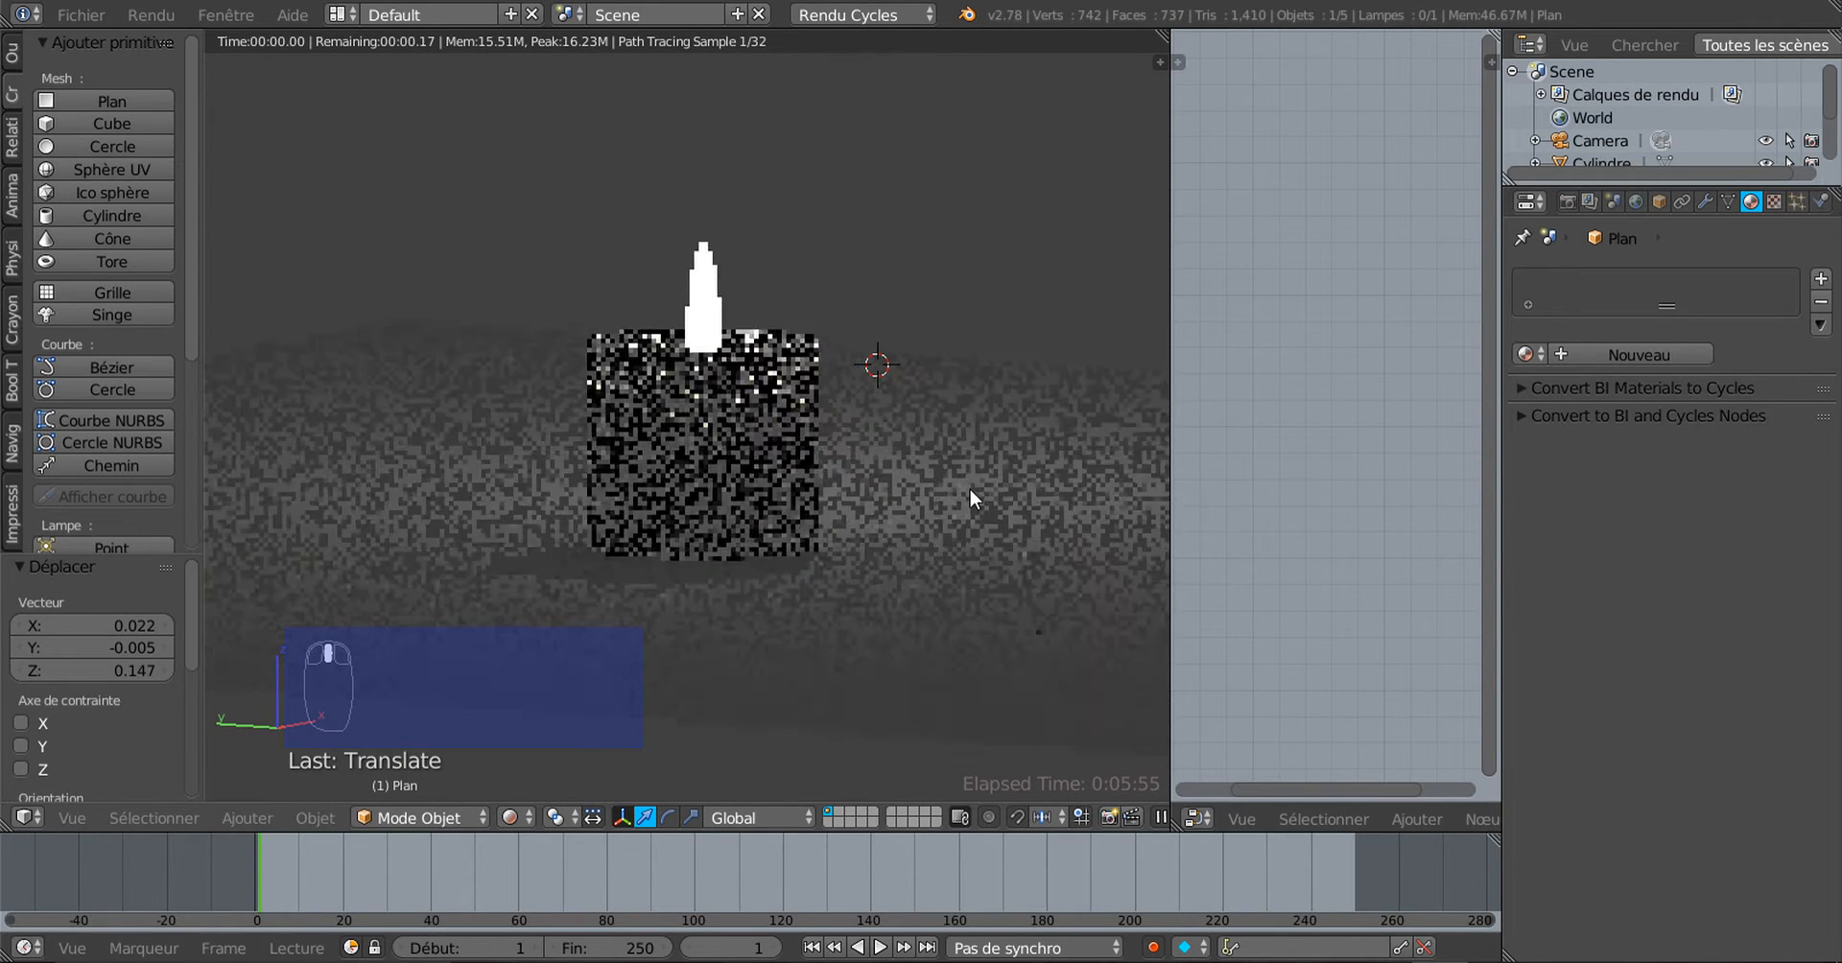
# Step: Give the plane a new BSDF diffus material with a light salmon colour
pyautogui.click(1644, 348)
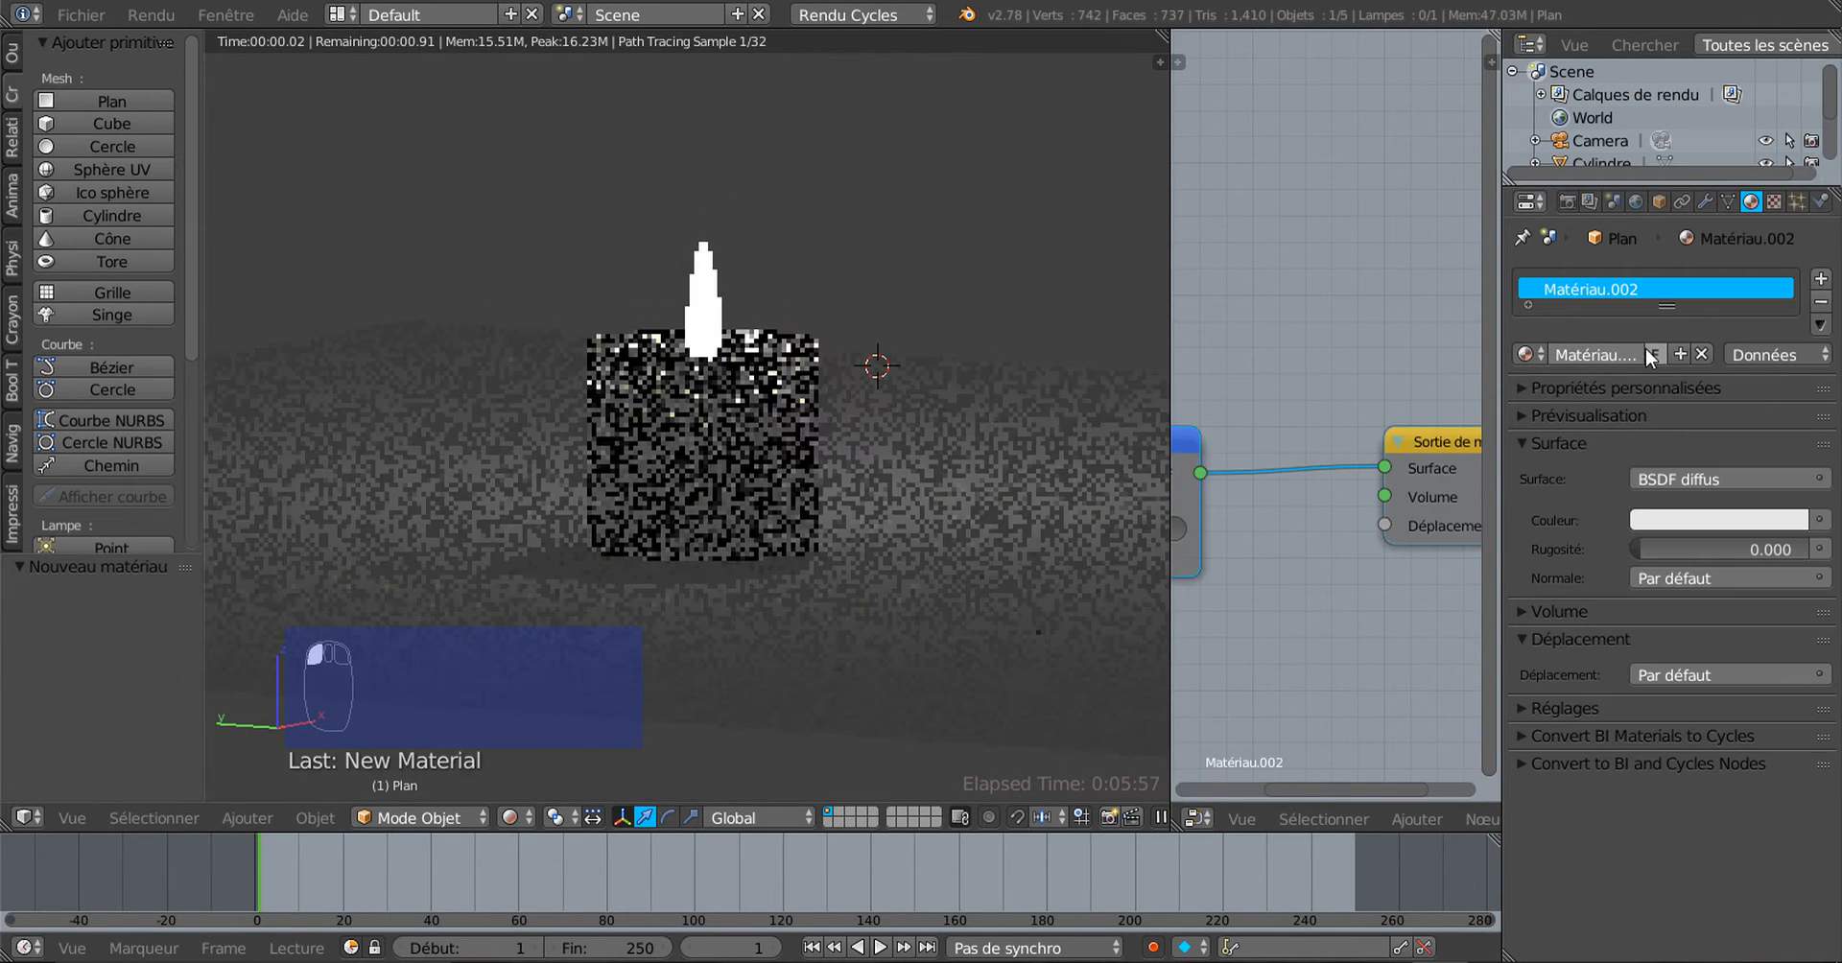
pyautogui.click(1684, 525)
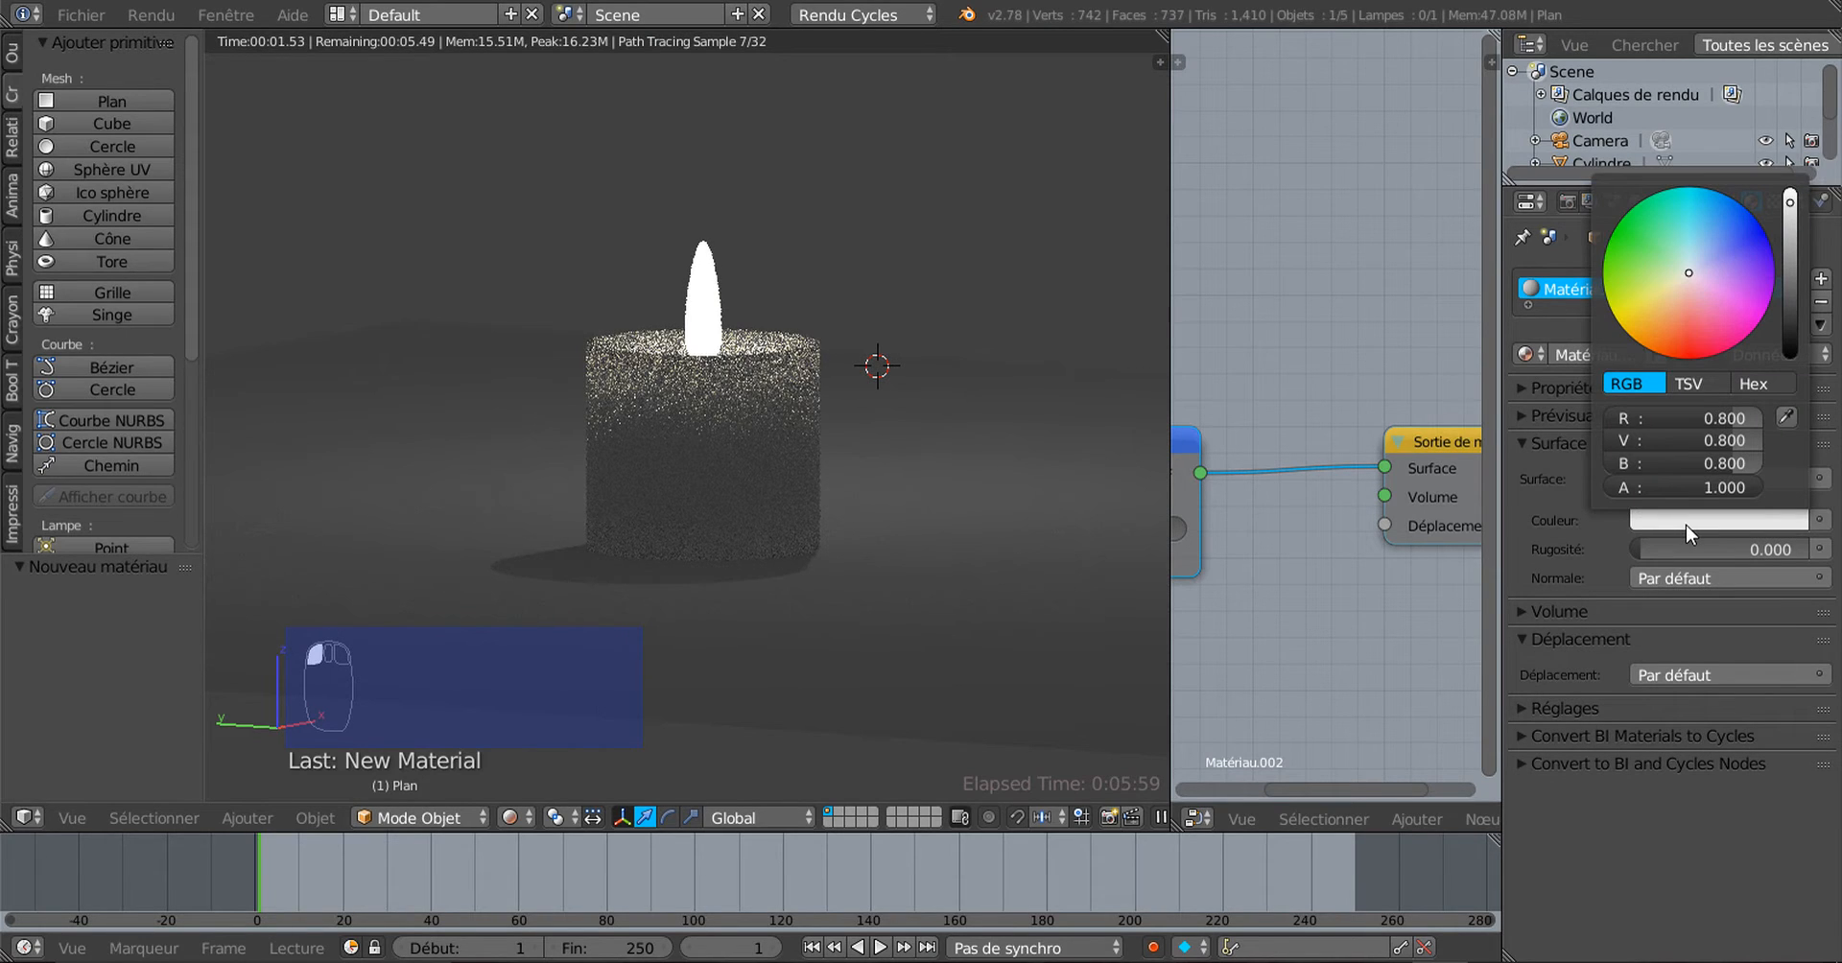
pyautogui.click(1683, 296)
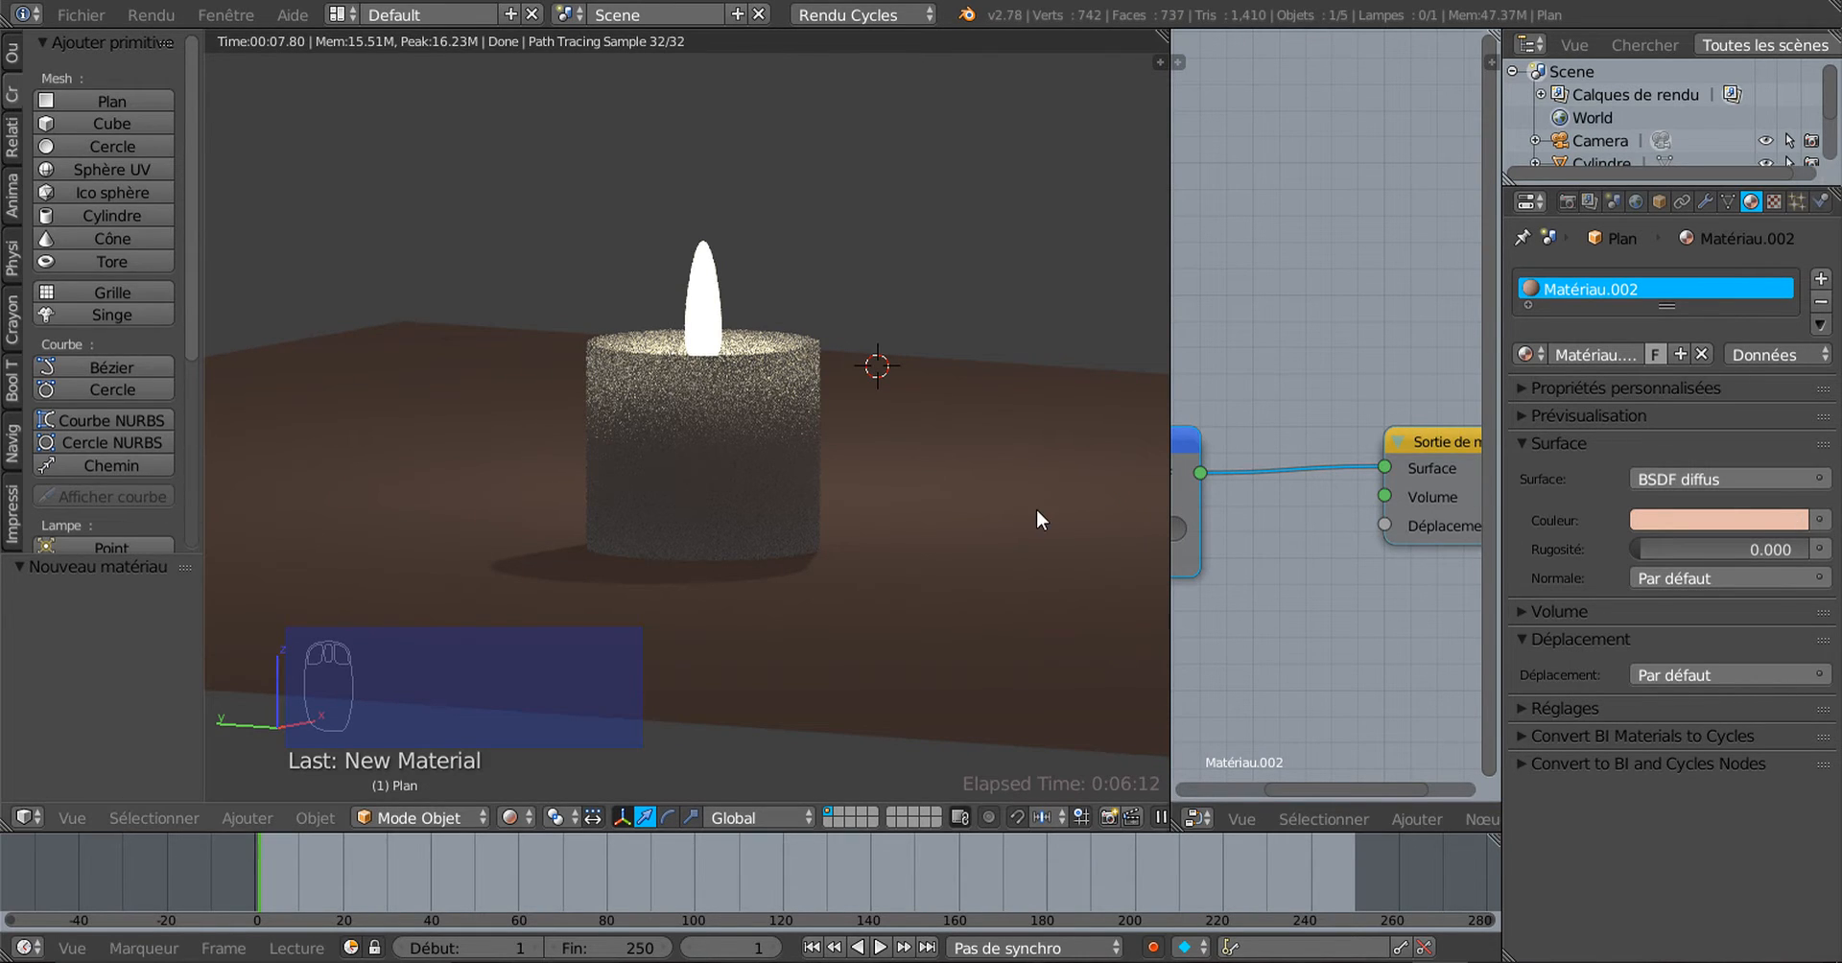
# Step: Assign a Texture image to the plane's material colour and browse the Texture Blender folder as thumbnails
pyautogui.click(1818, 520)
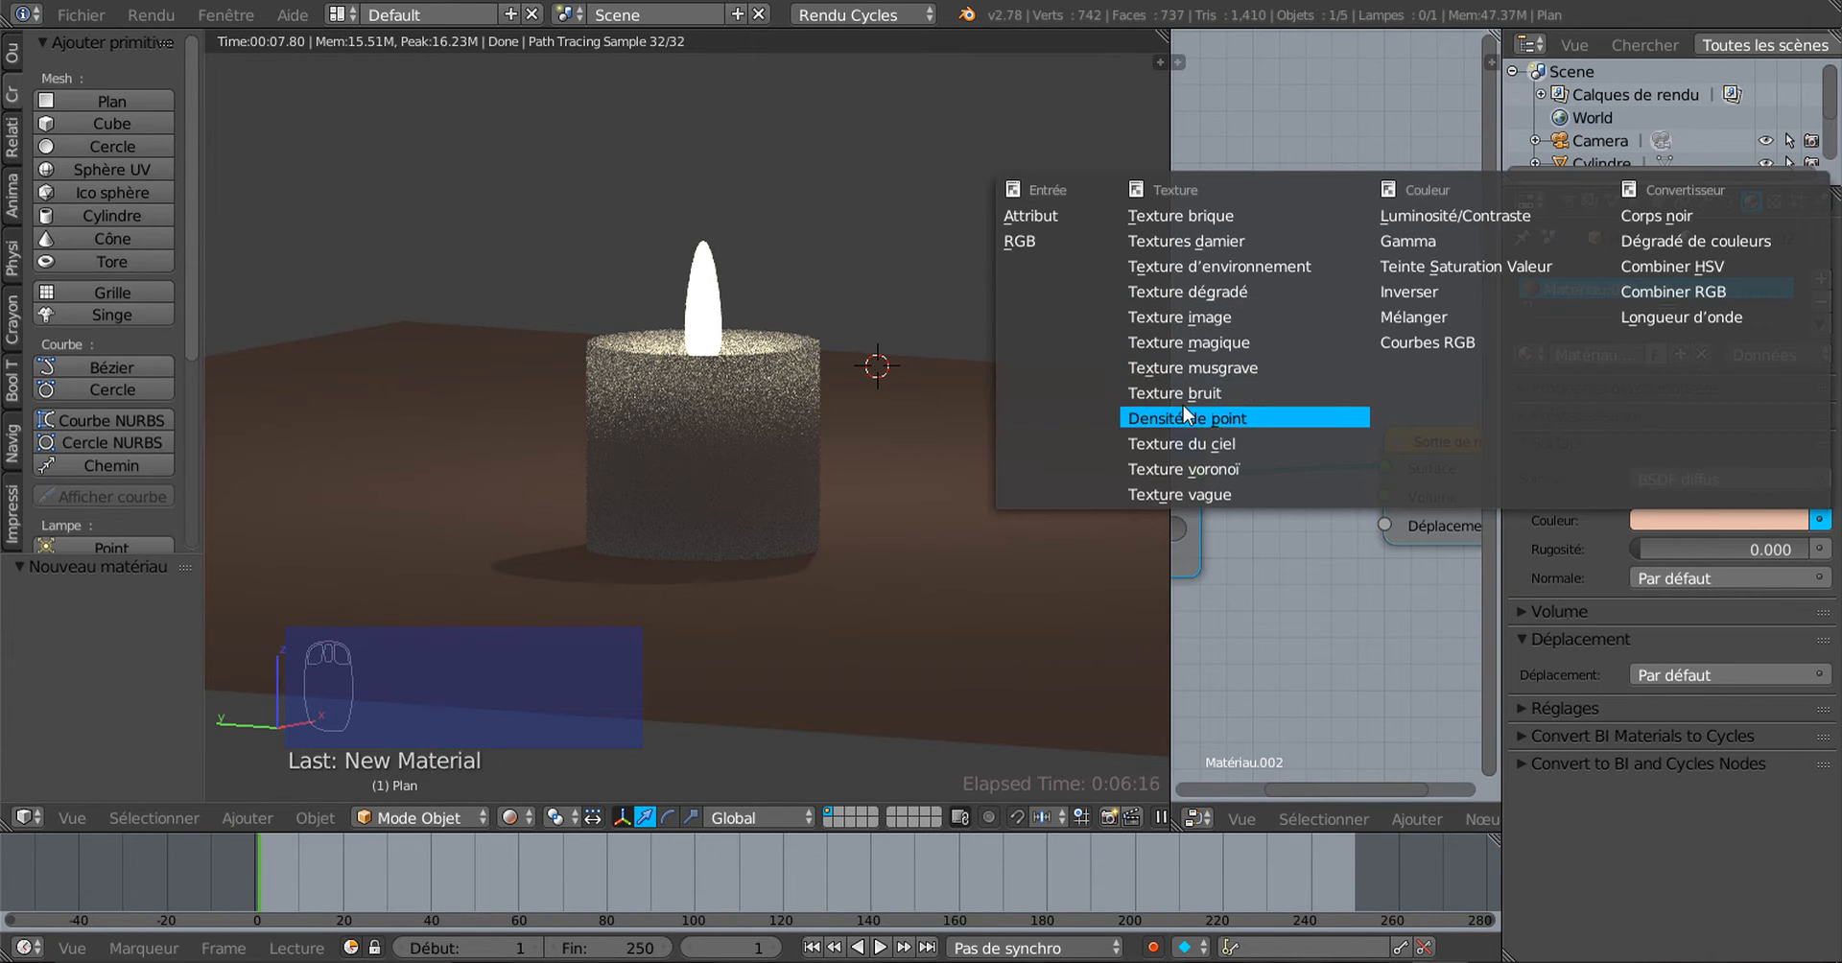
pyautogui.click(1193, 315)
pyautogui.click(1730, 548)
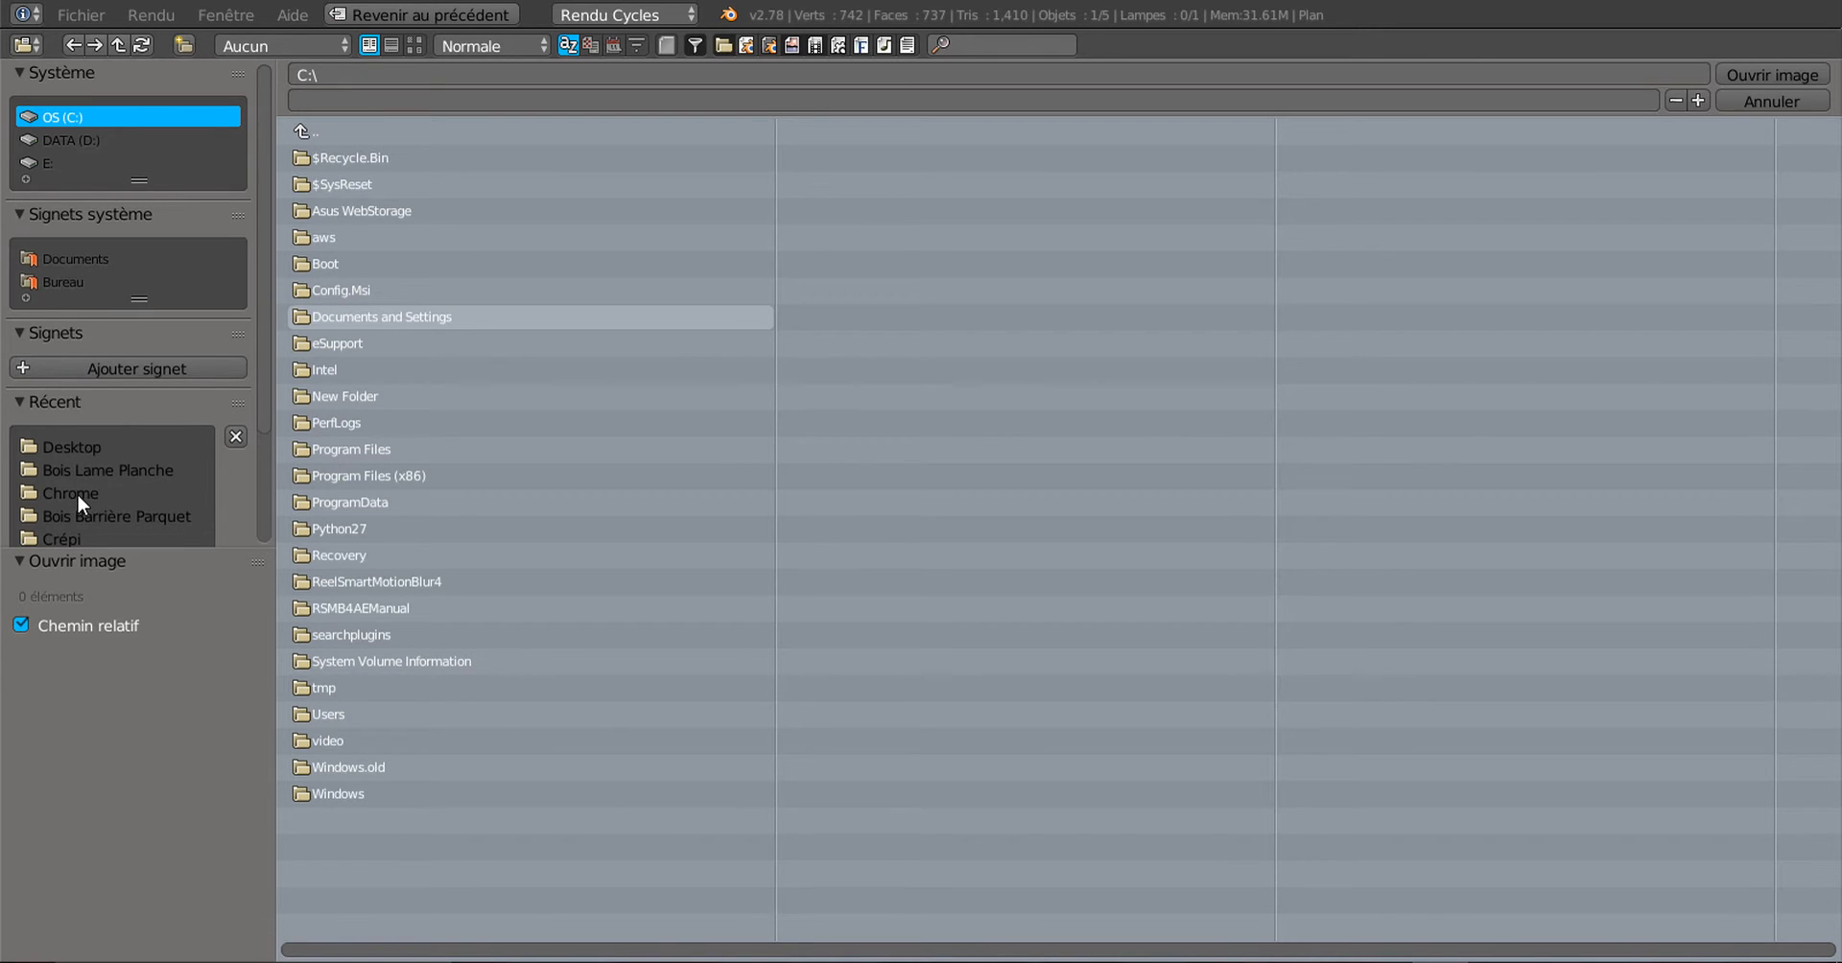
pyautogui.scroll(-2, 77, 493)
pyautogui.scroll(-1, 77, 493)
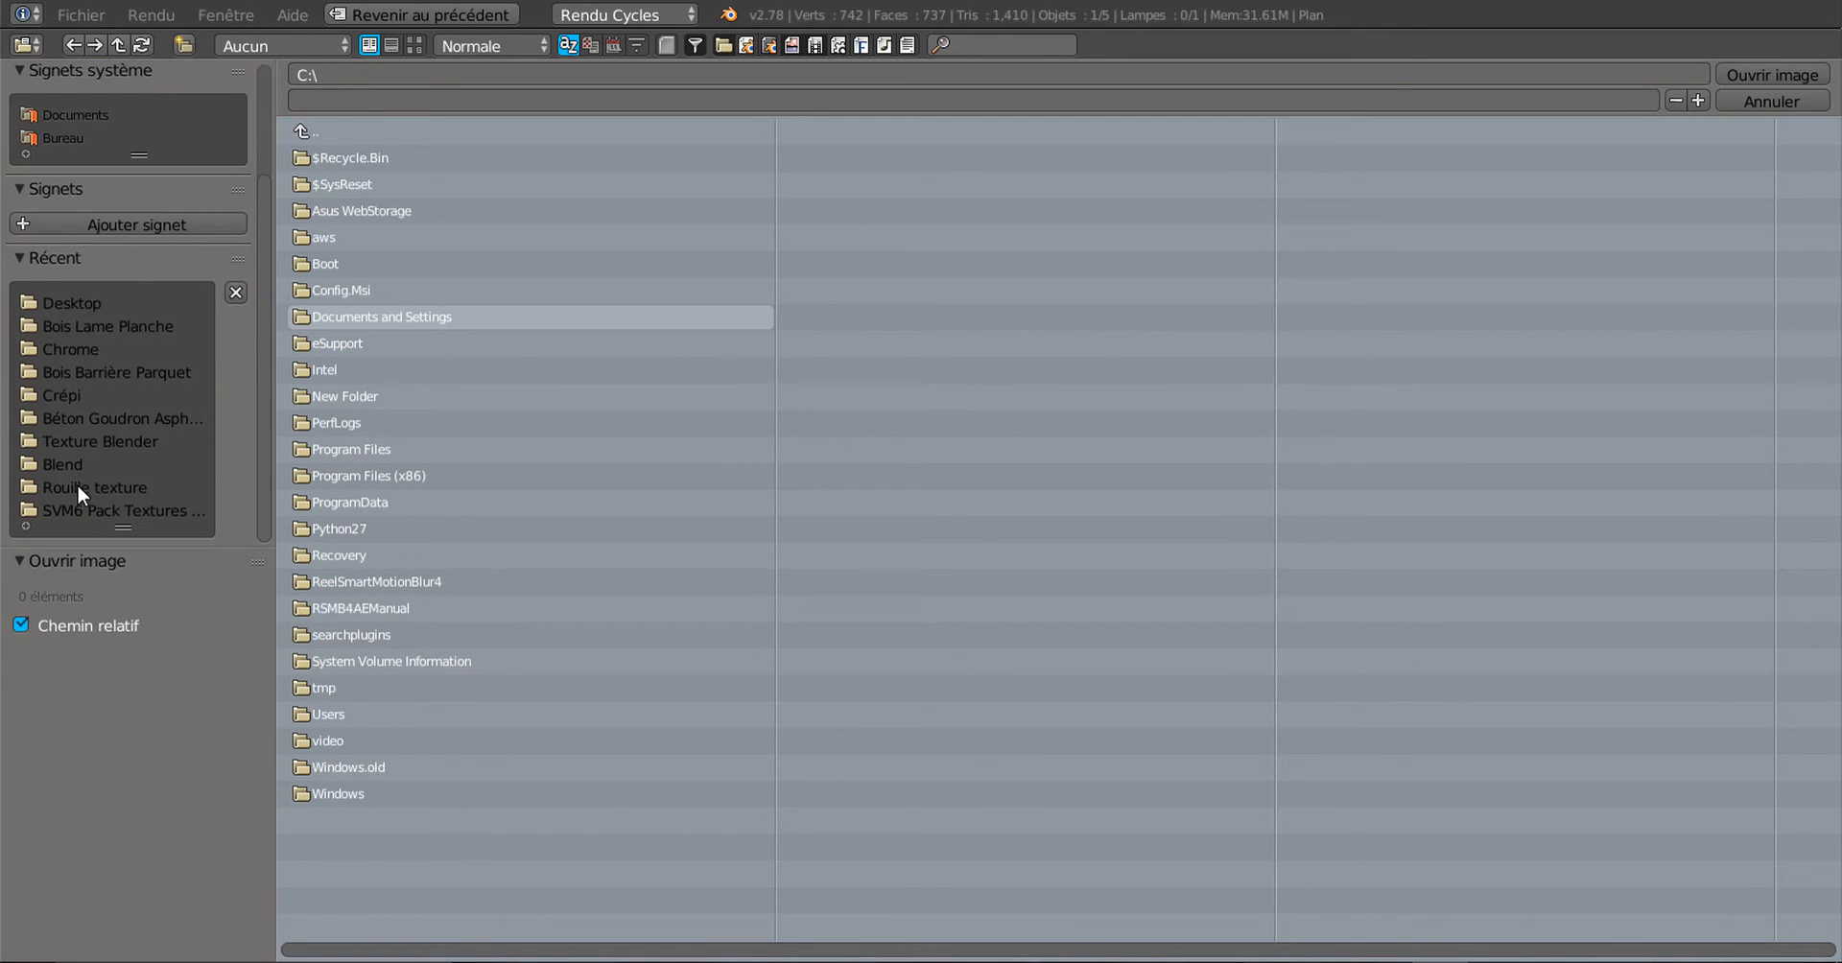
pyautogui.click(76, 441)
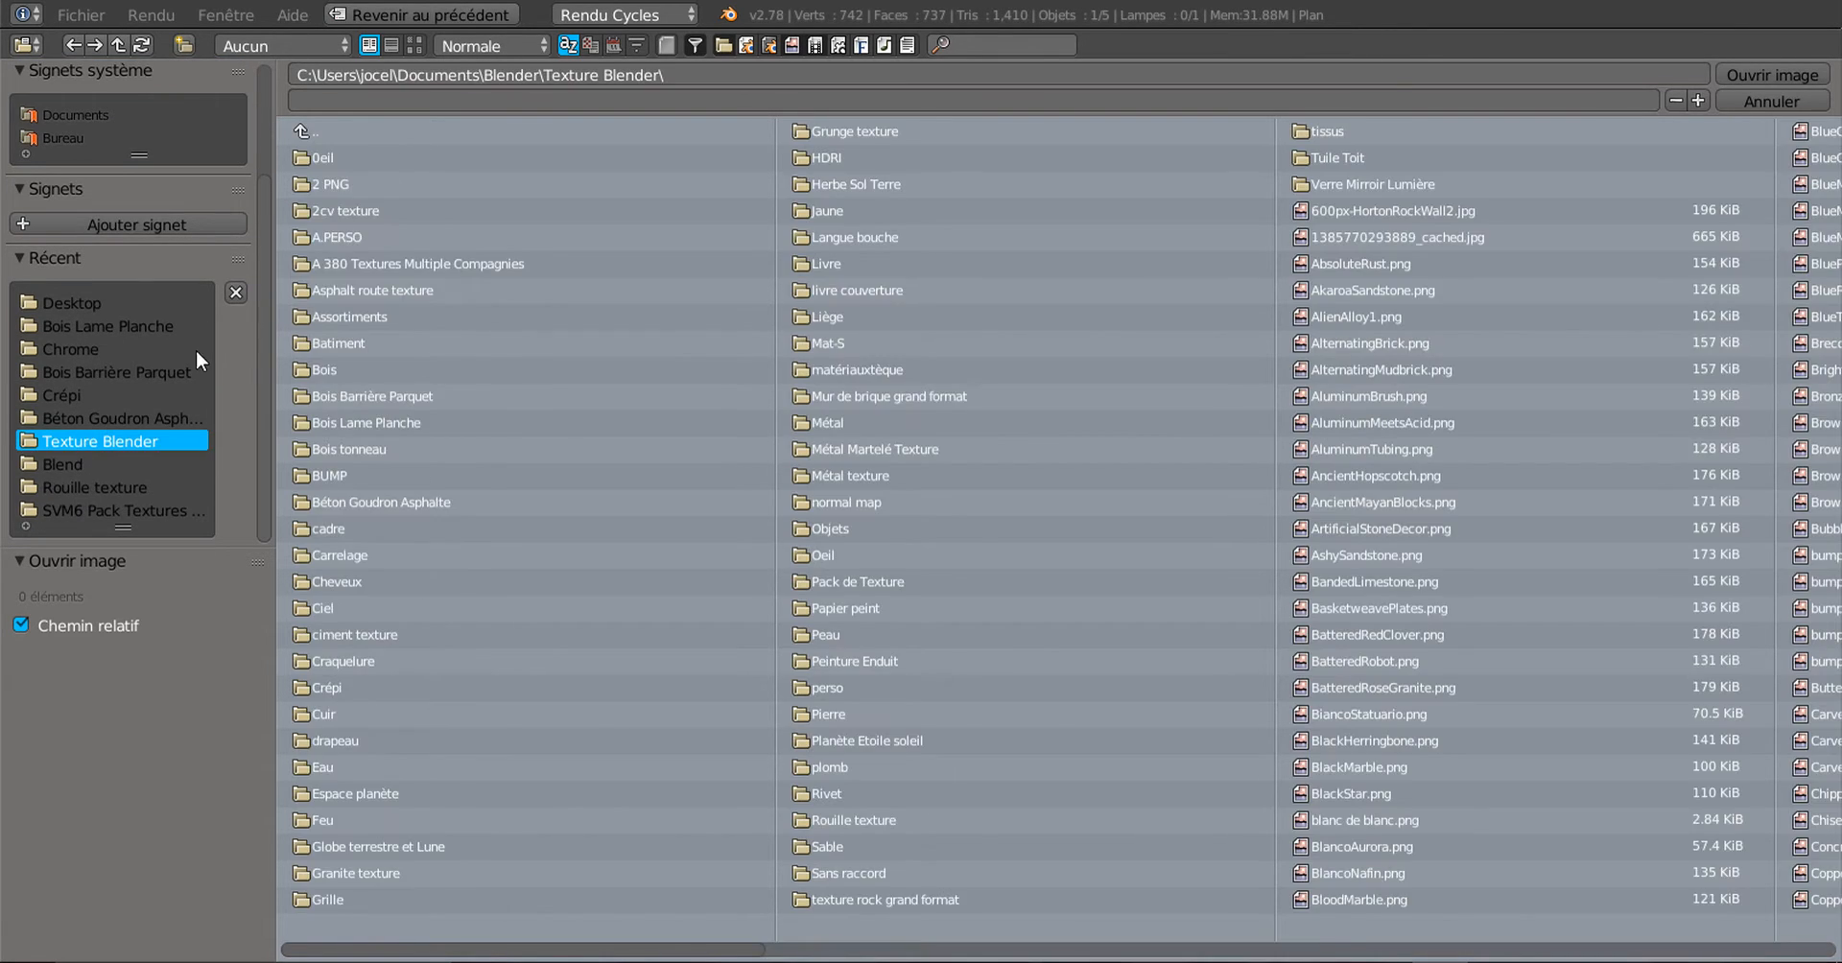
pyautogui.click(412, 47)
# Step: Load DesertBlushBrick.png as the plane's texture image and set its vector to the UV texture coordinates
pyautogui.scroll(-4, 1753, 554)
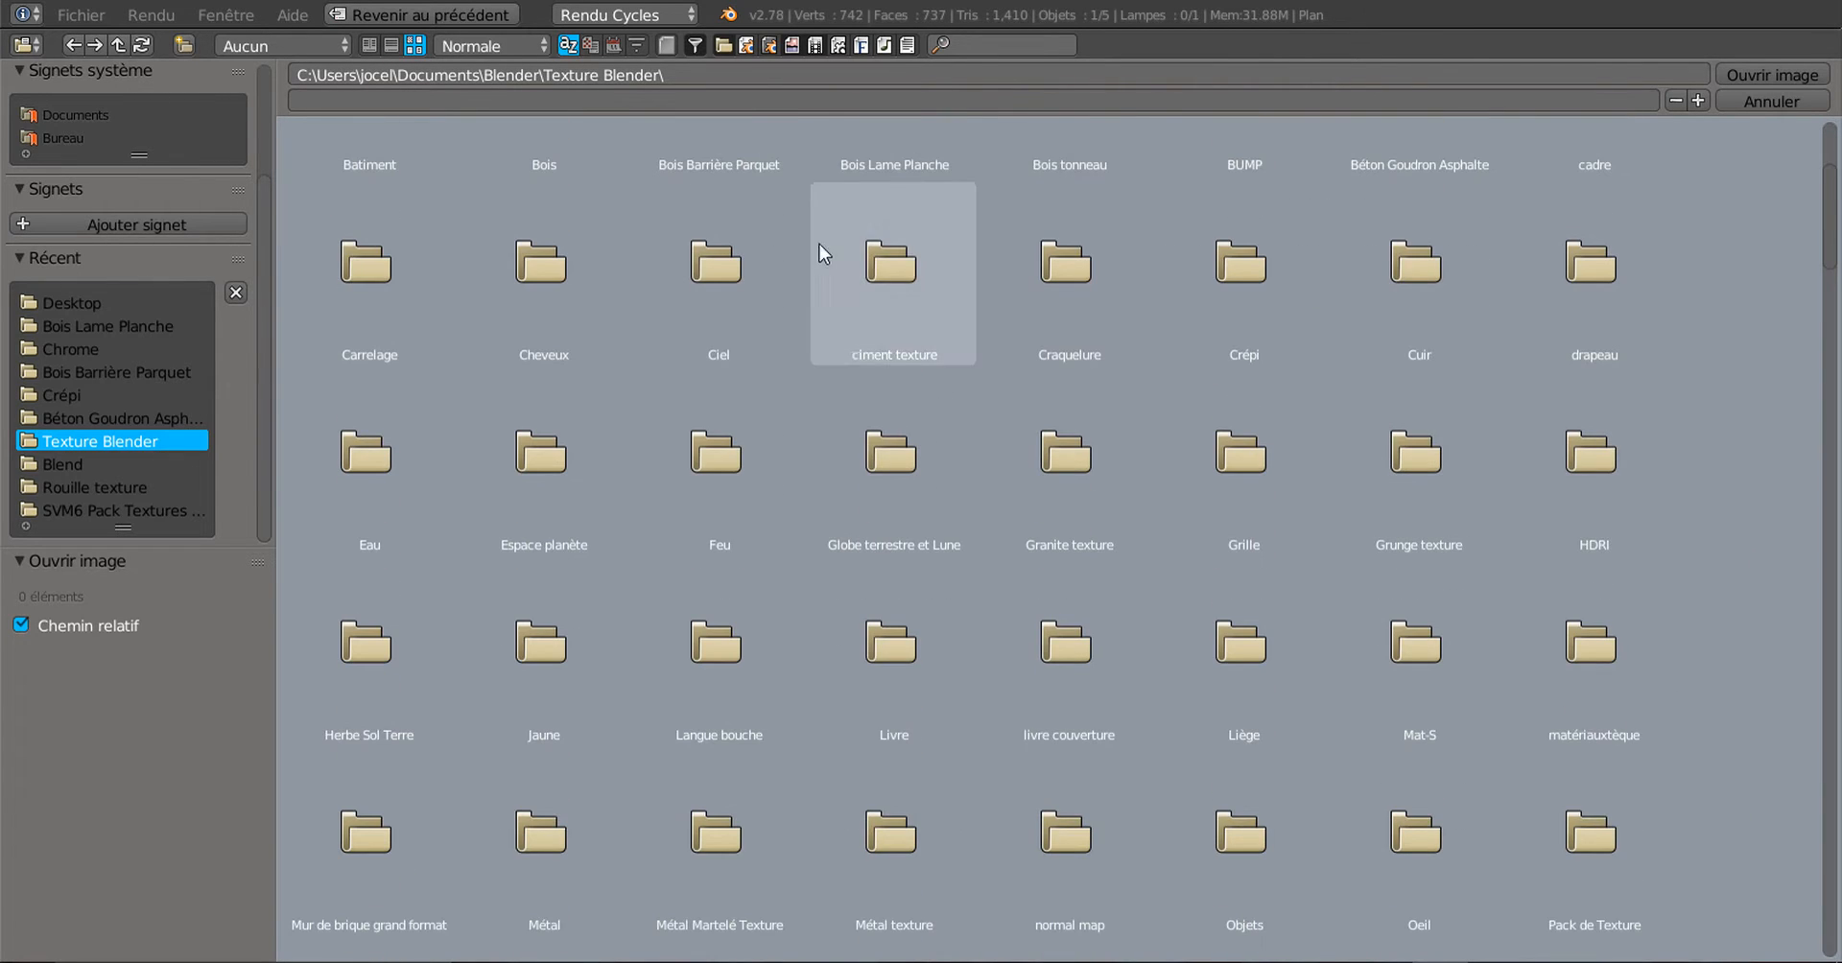
pyautogui.scroll(-6, 1132, 412)
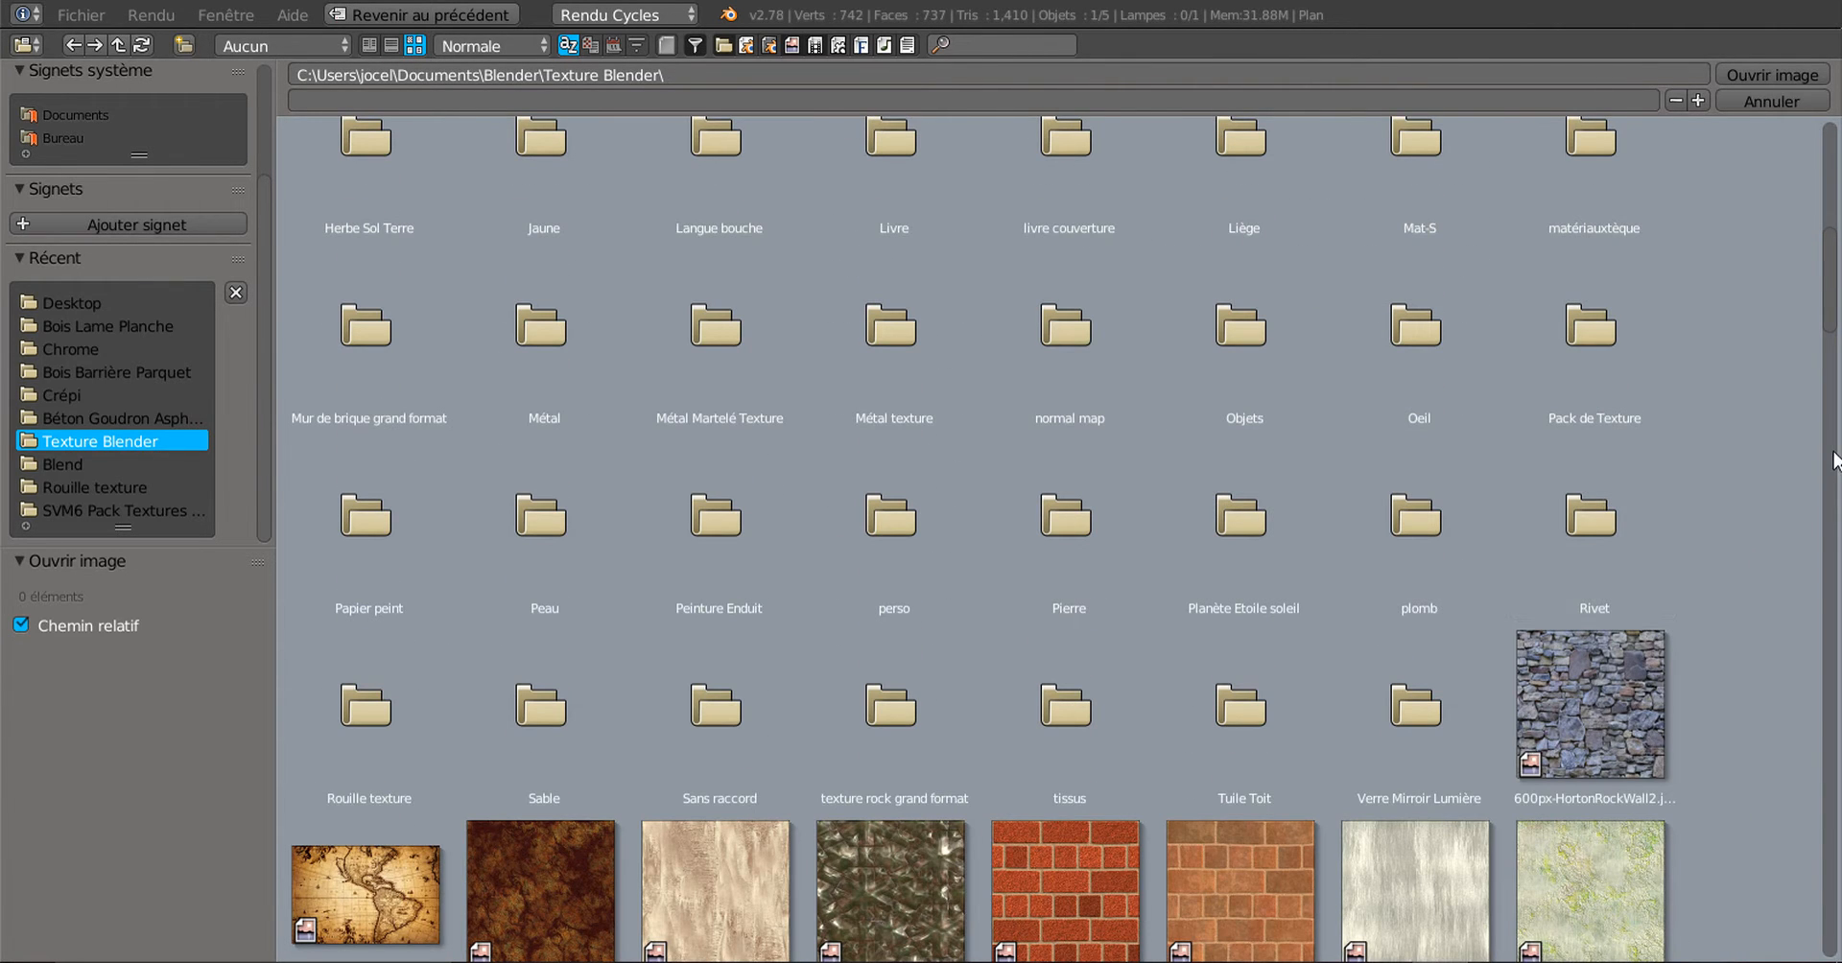
pyautogui.scroll(-8, 1828, 518)
pyautogui.scroll(-9, 1835, 393)
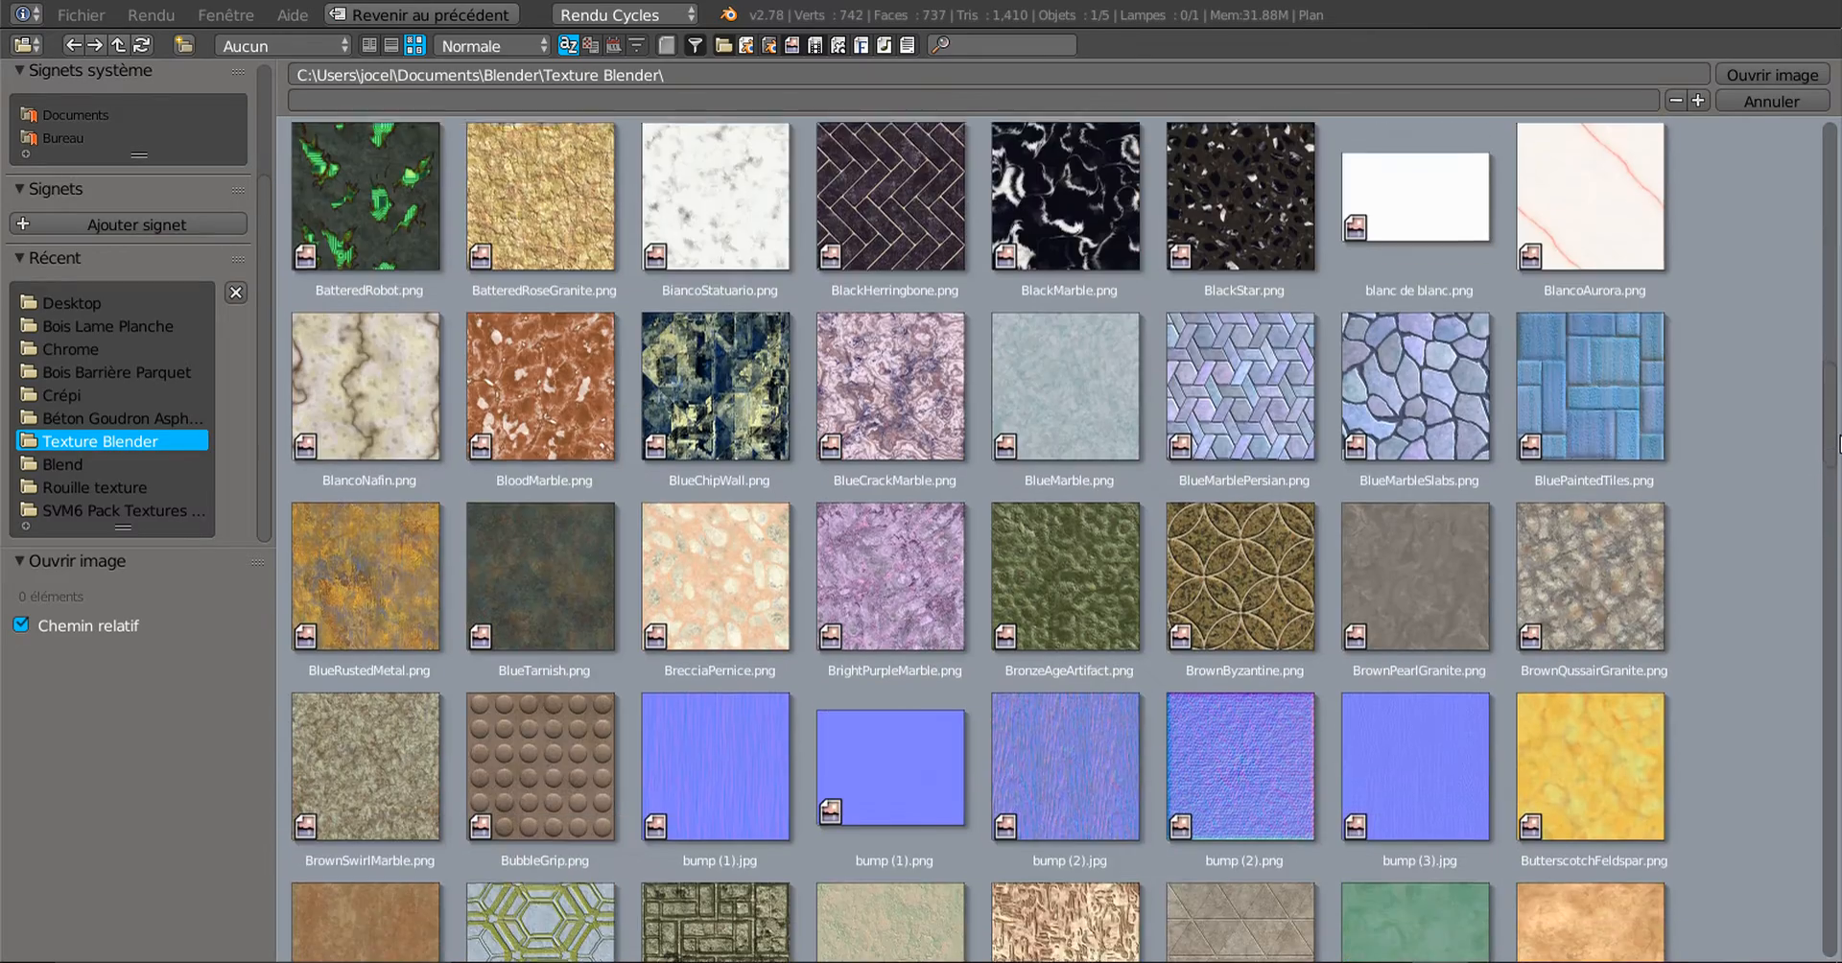
pyautogui.scroll(-9, 1836, 518)
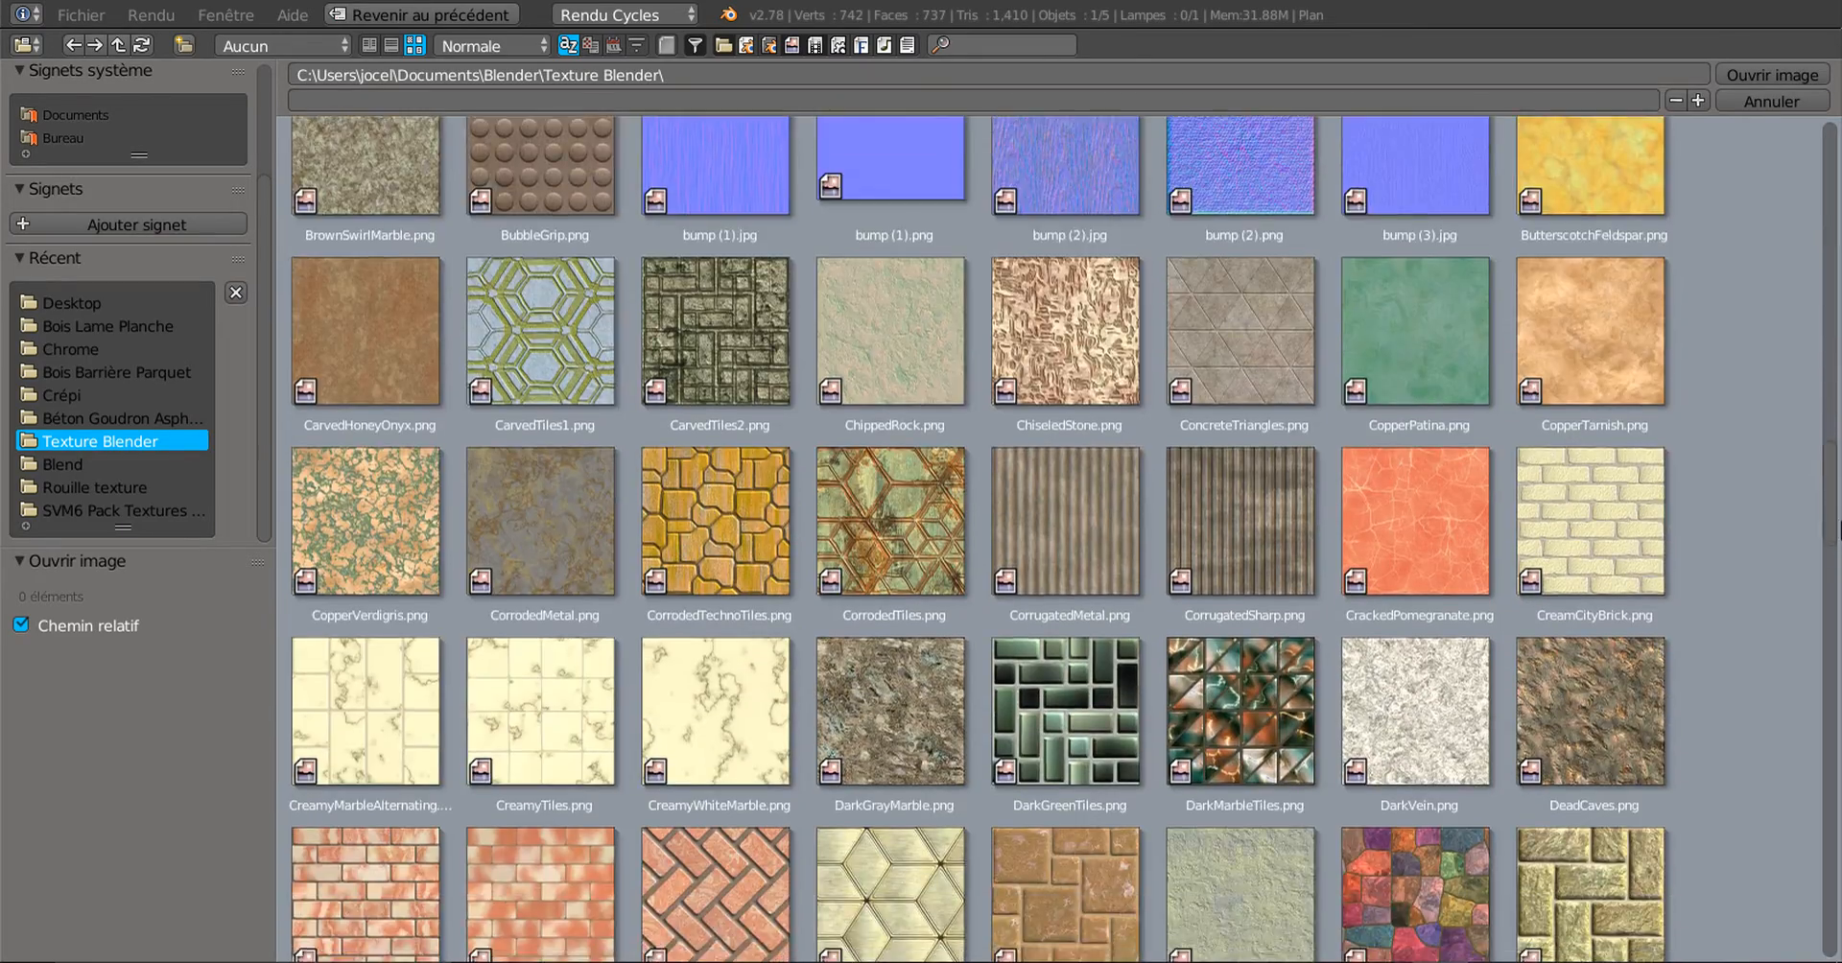
pyautogui.scroll(-1, 1837, 595)
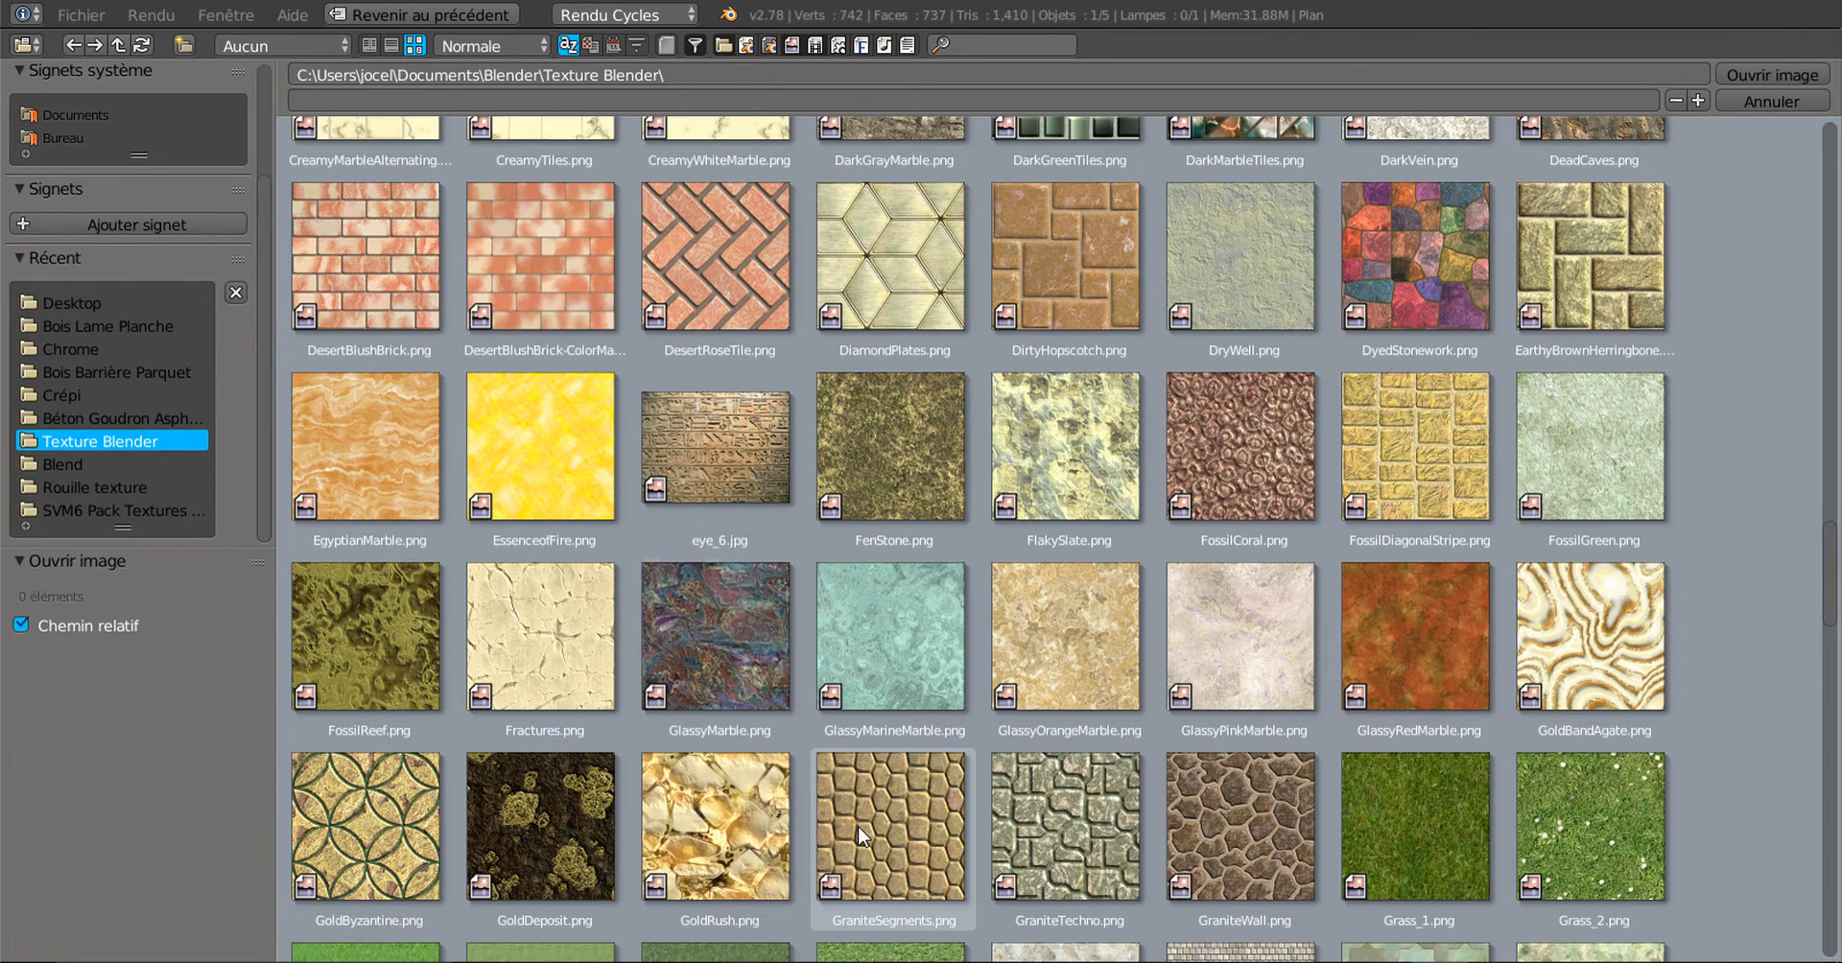
pyautogui.scroll(-2, 884, 809)
pyautogui.scroll(2, 885, 809)
pyautogui.click(368, 266)
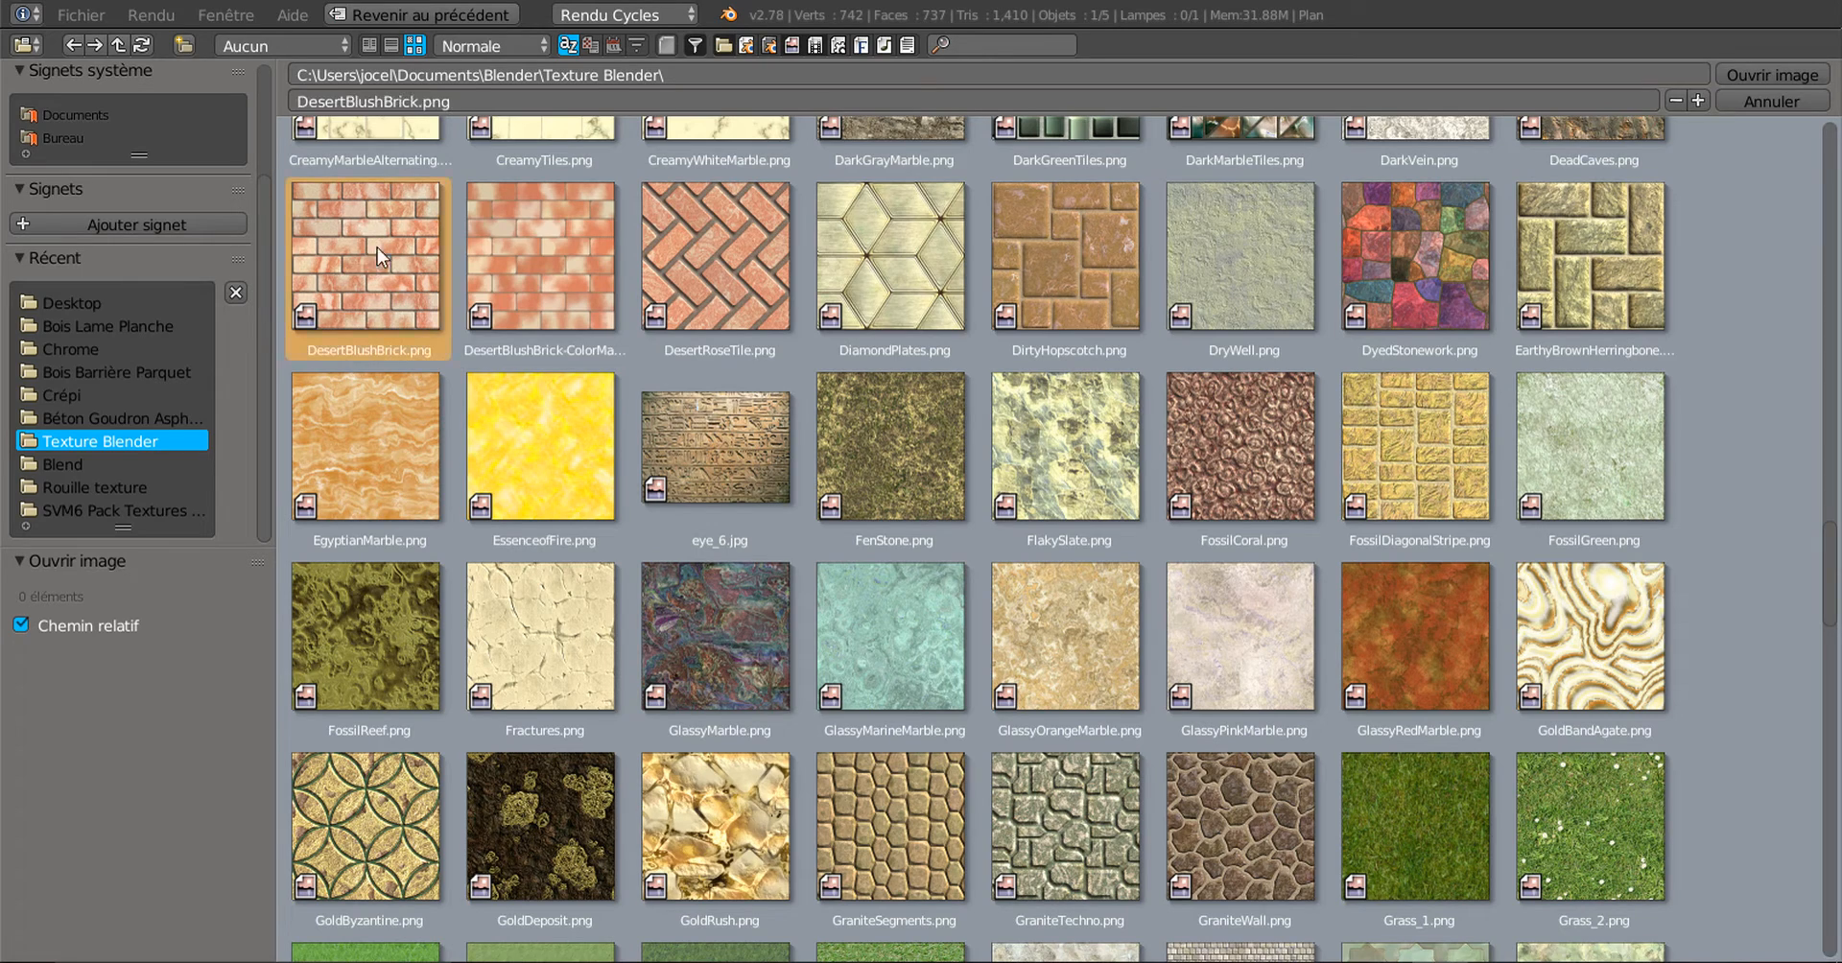
pyautogui.click(1765, 73)
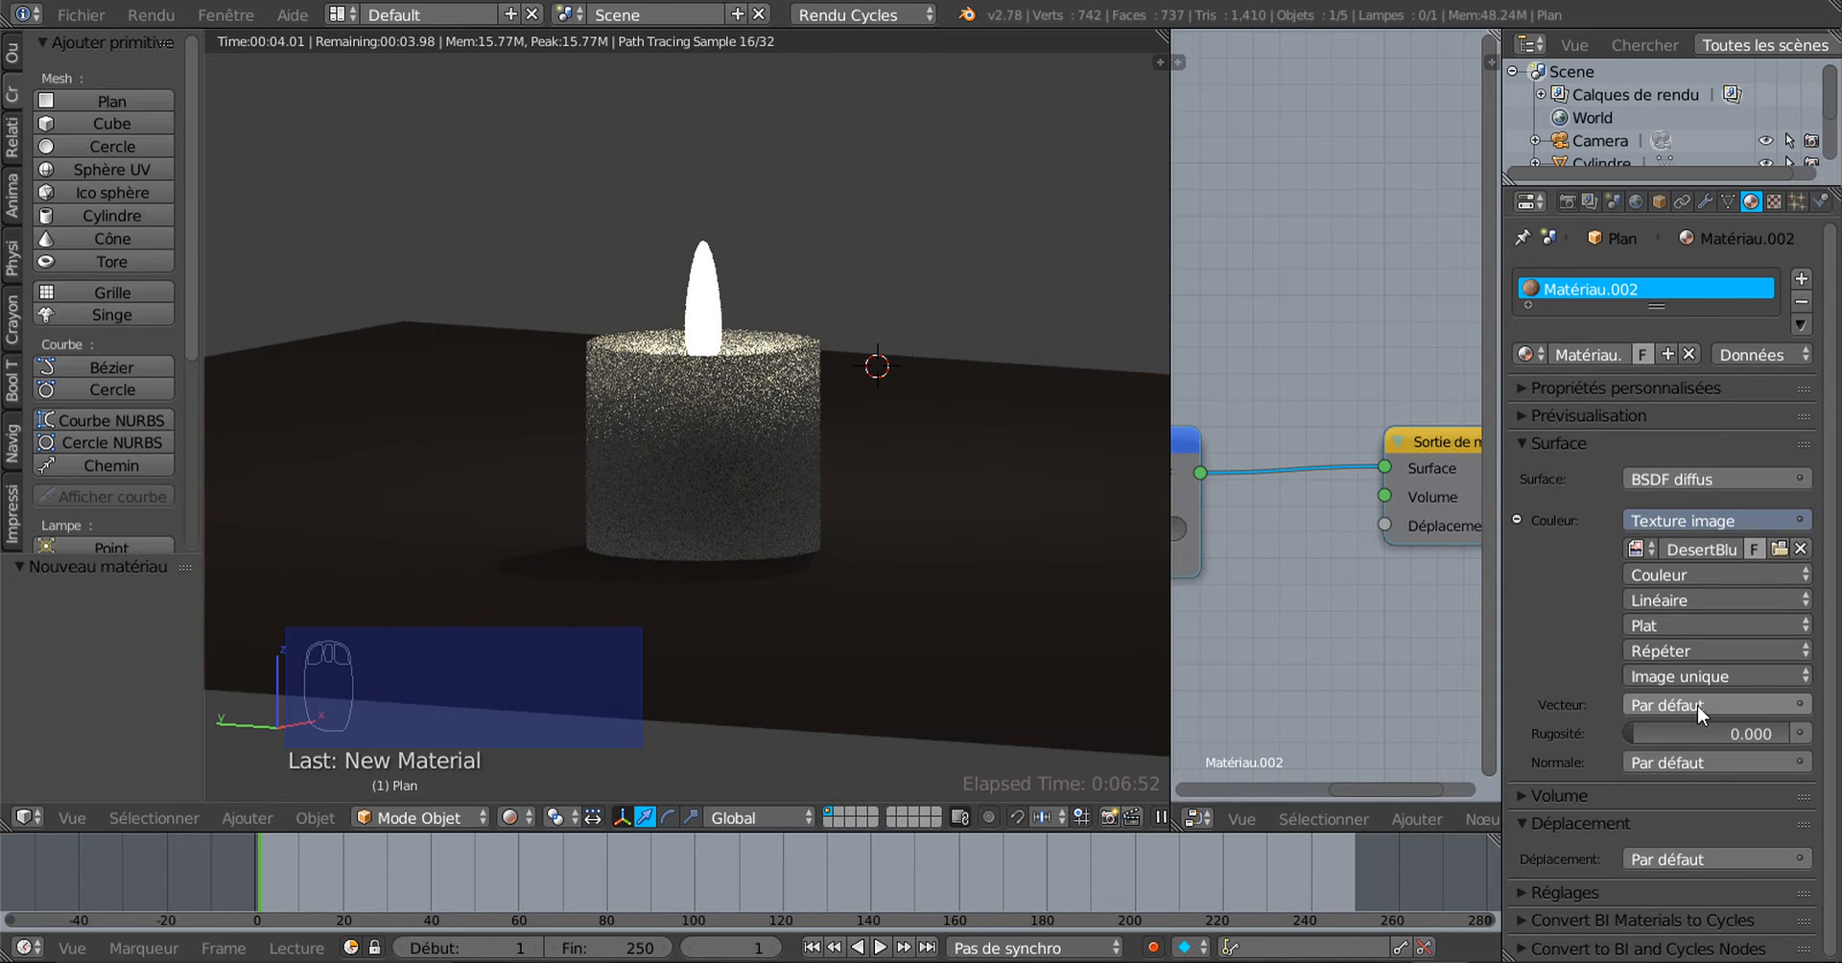
pyautogui.click(1748, 704)
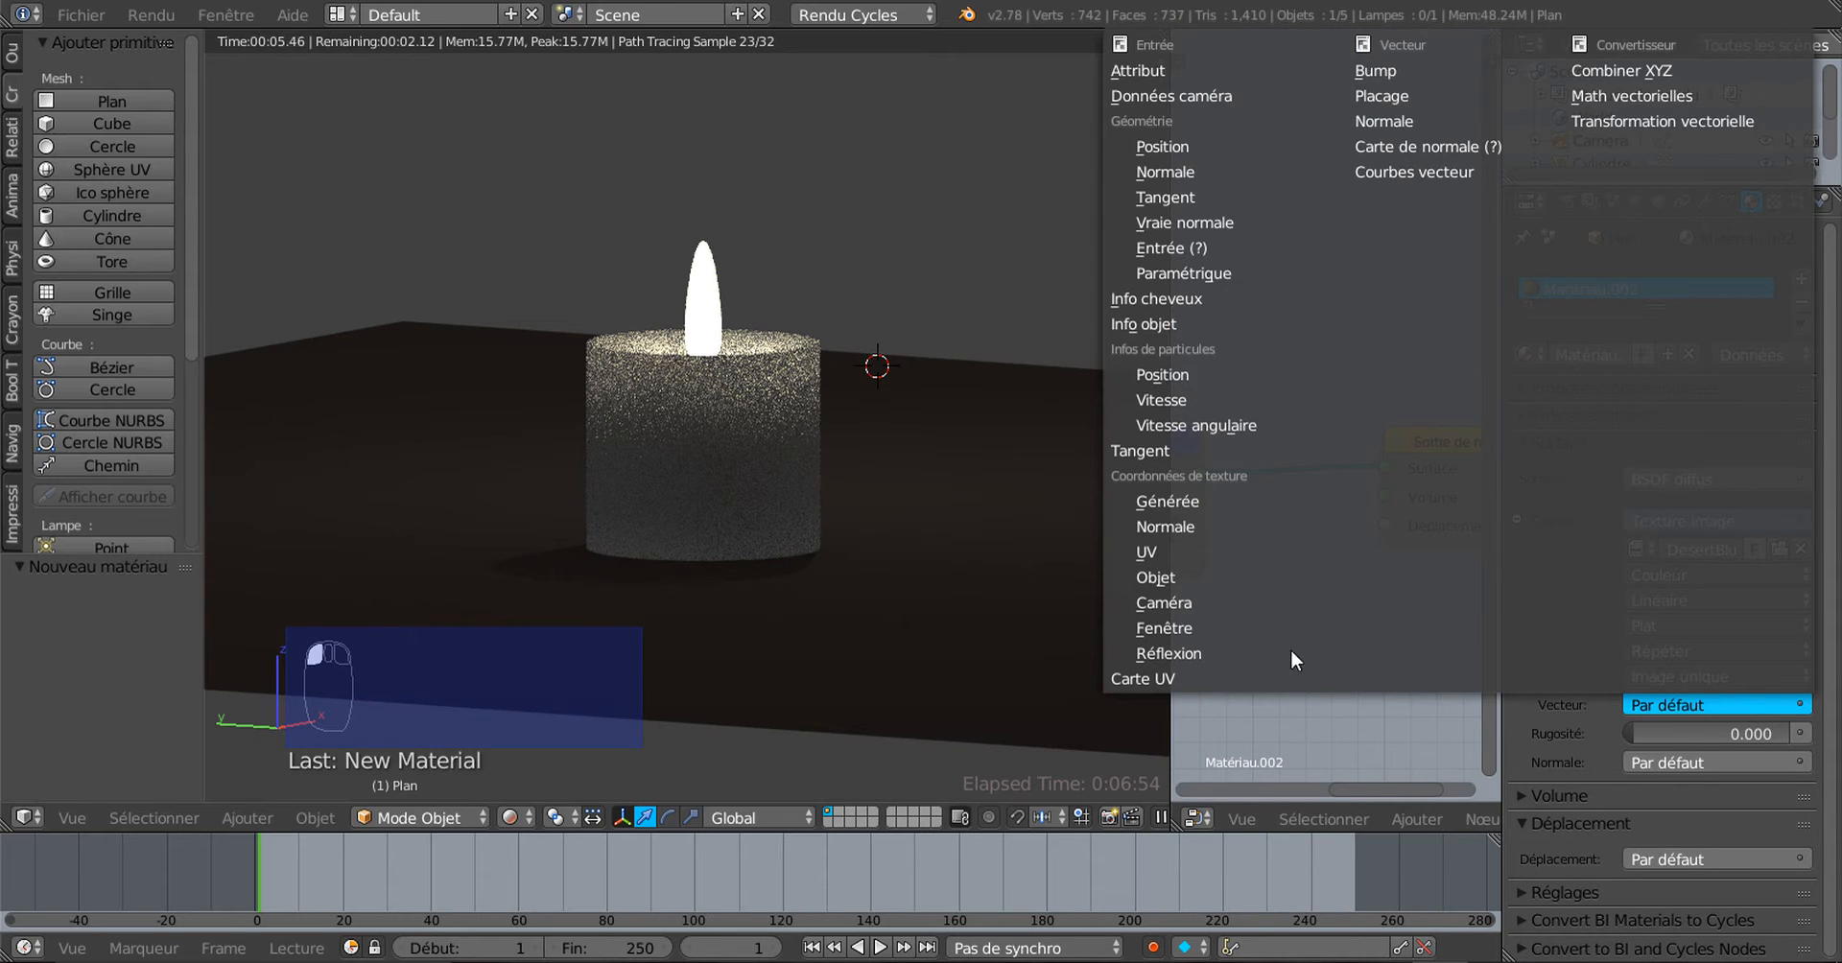
pyautogui.click(1149, 551)
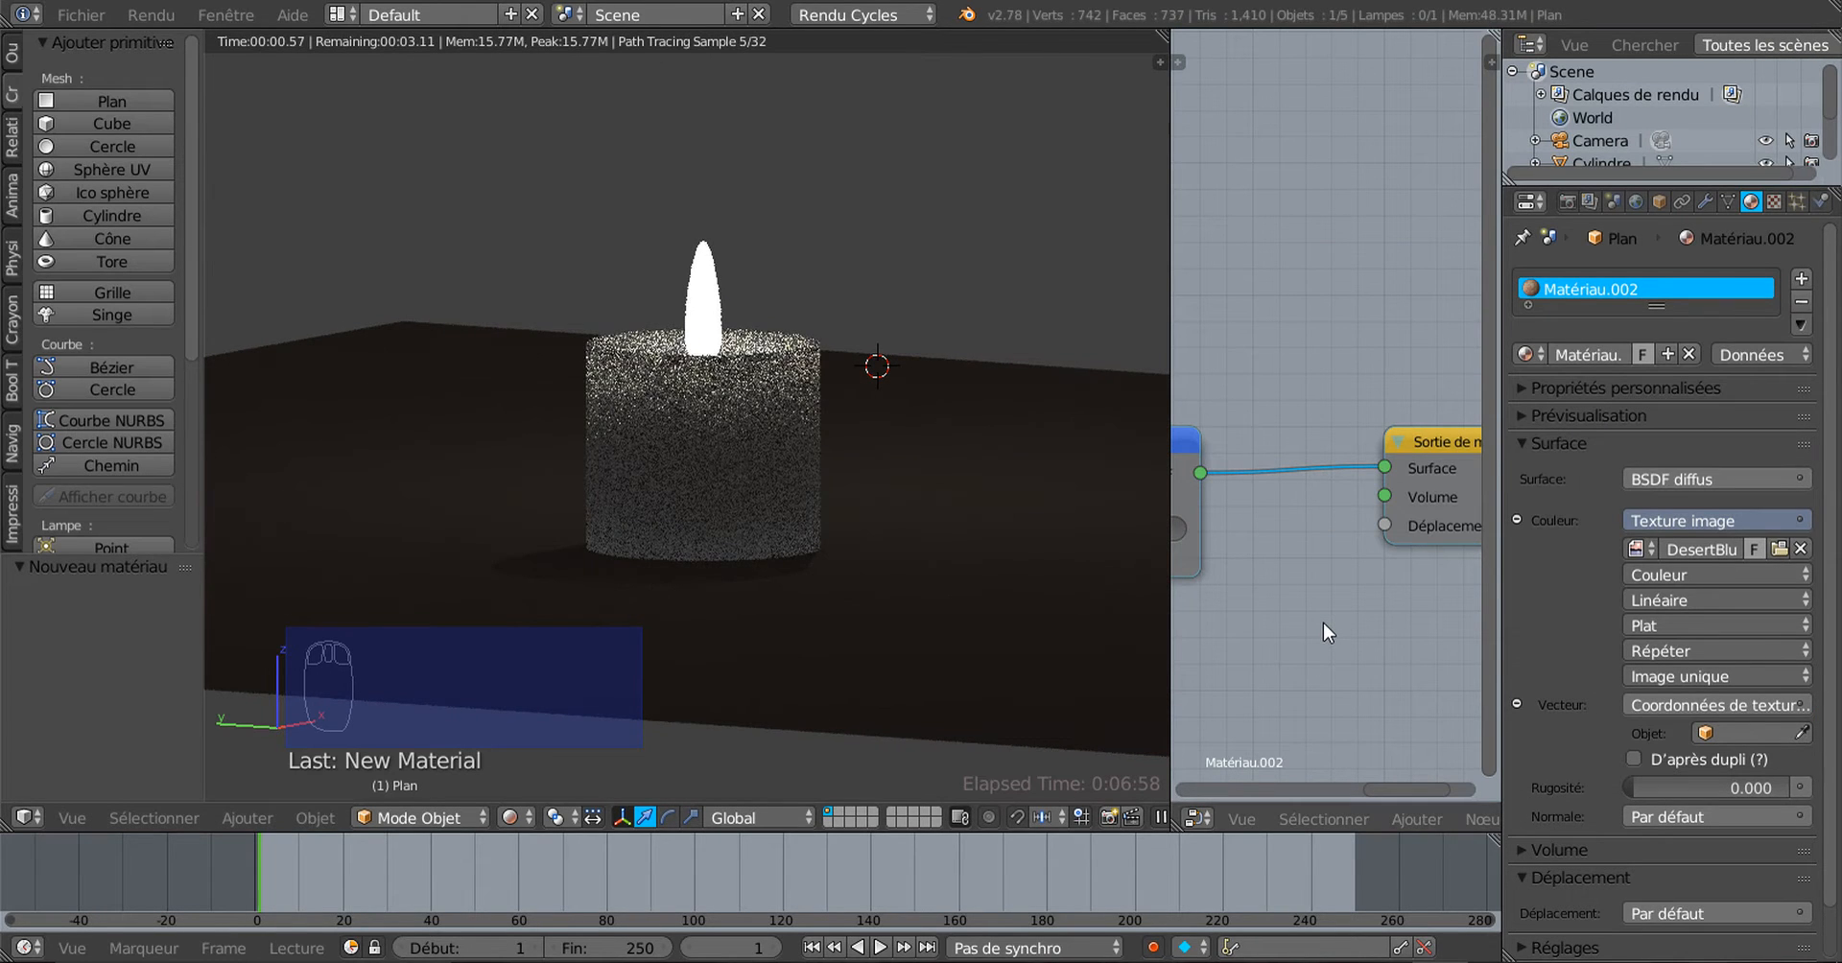
# Step: Put the plane into edit mode and switch the 3D view to solid shading
pyautogui.click(236, 817)
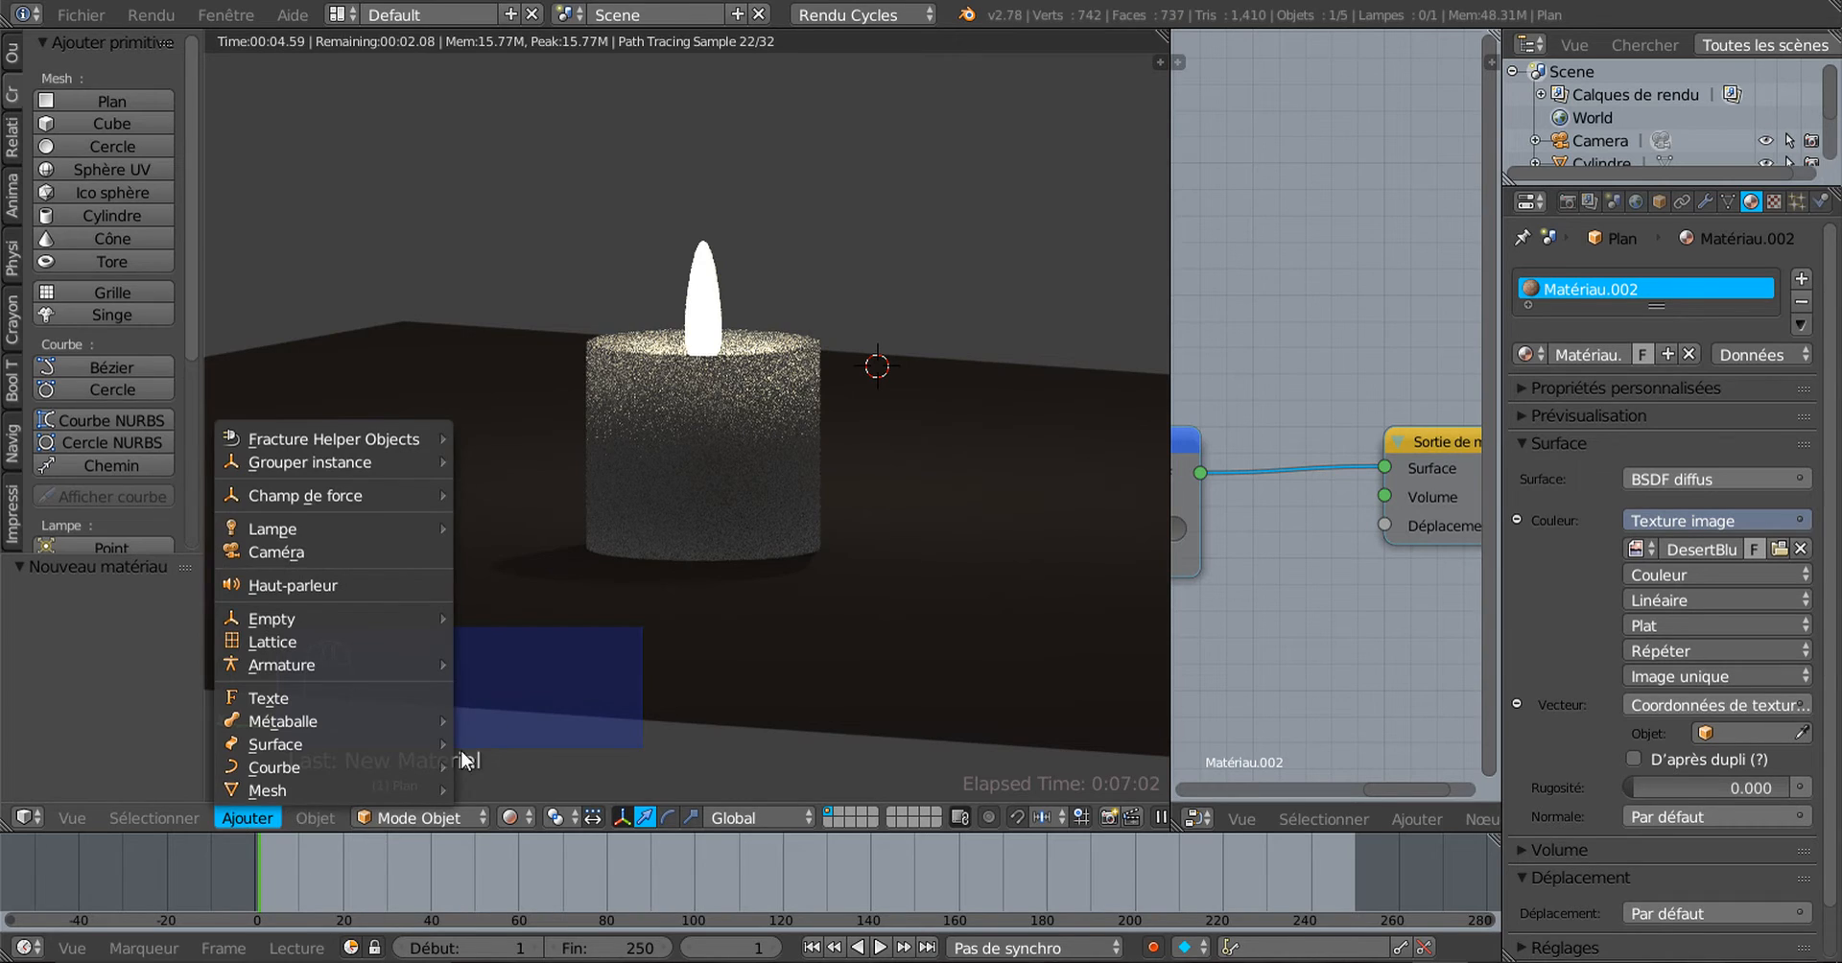
pyautogui.press('Tab')
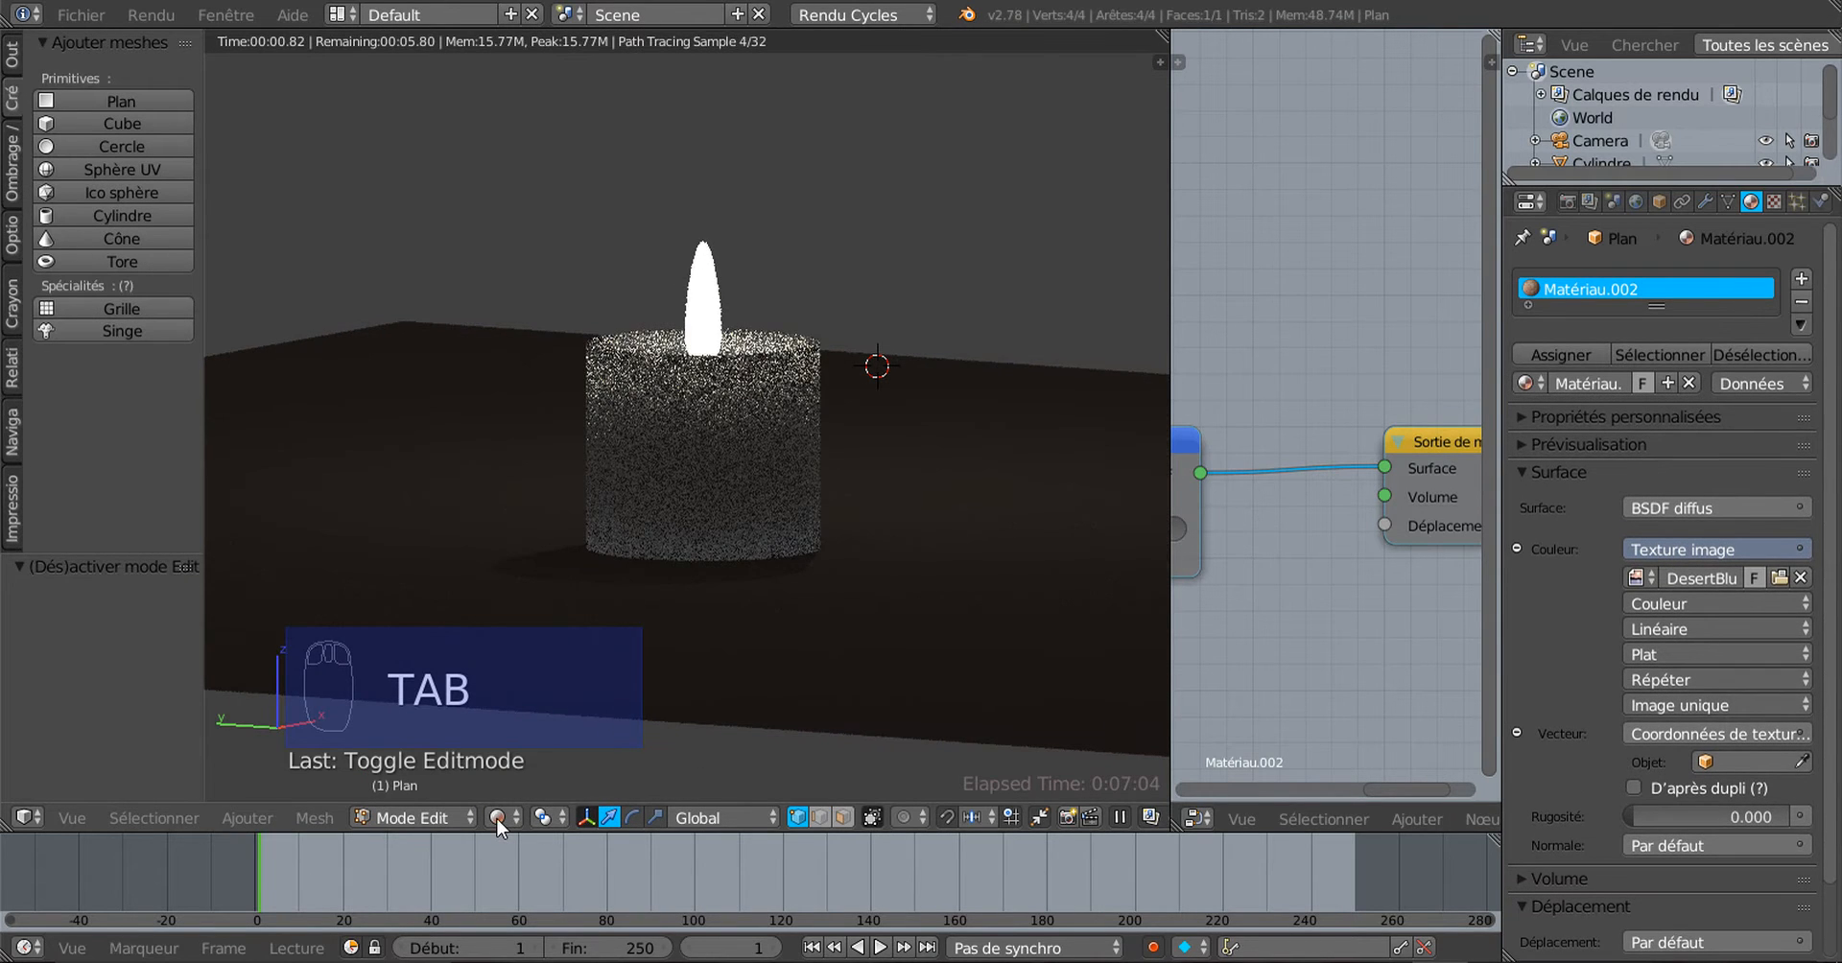
pyautogui.click(497, 818)
pyautogui.click(523, 714)
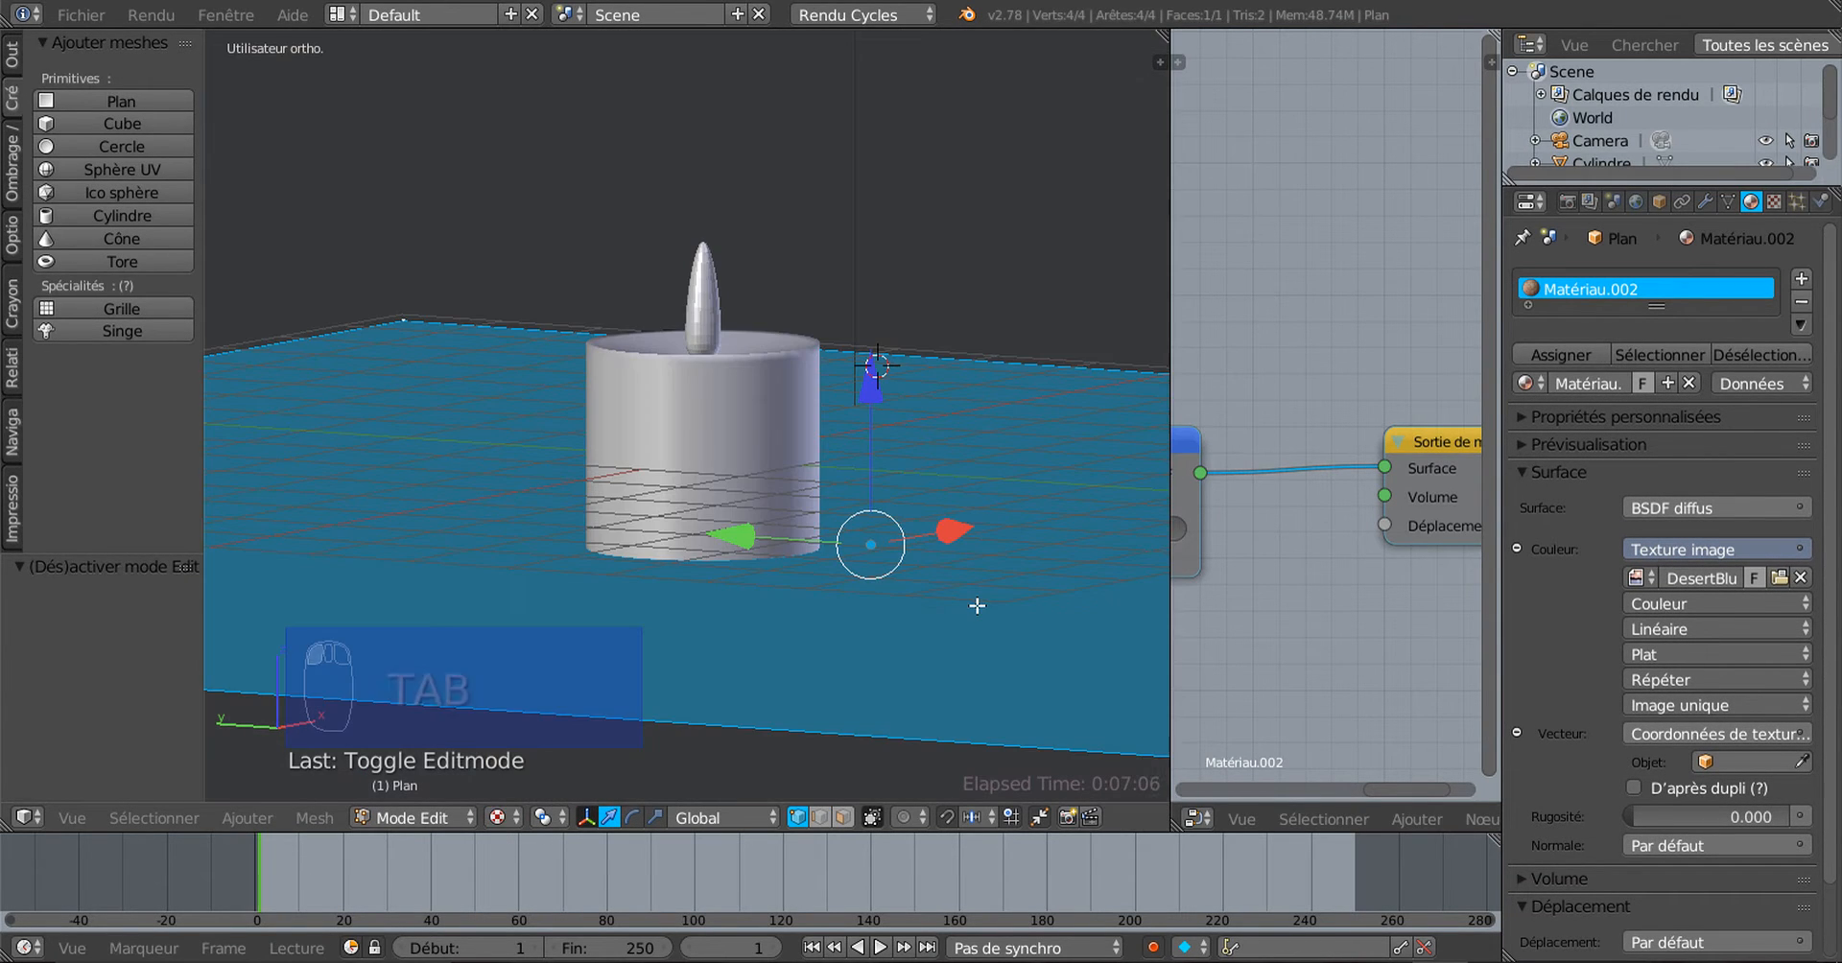
pyautogui.click(331, 818)
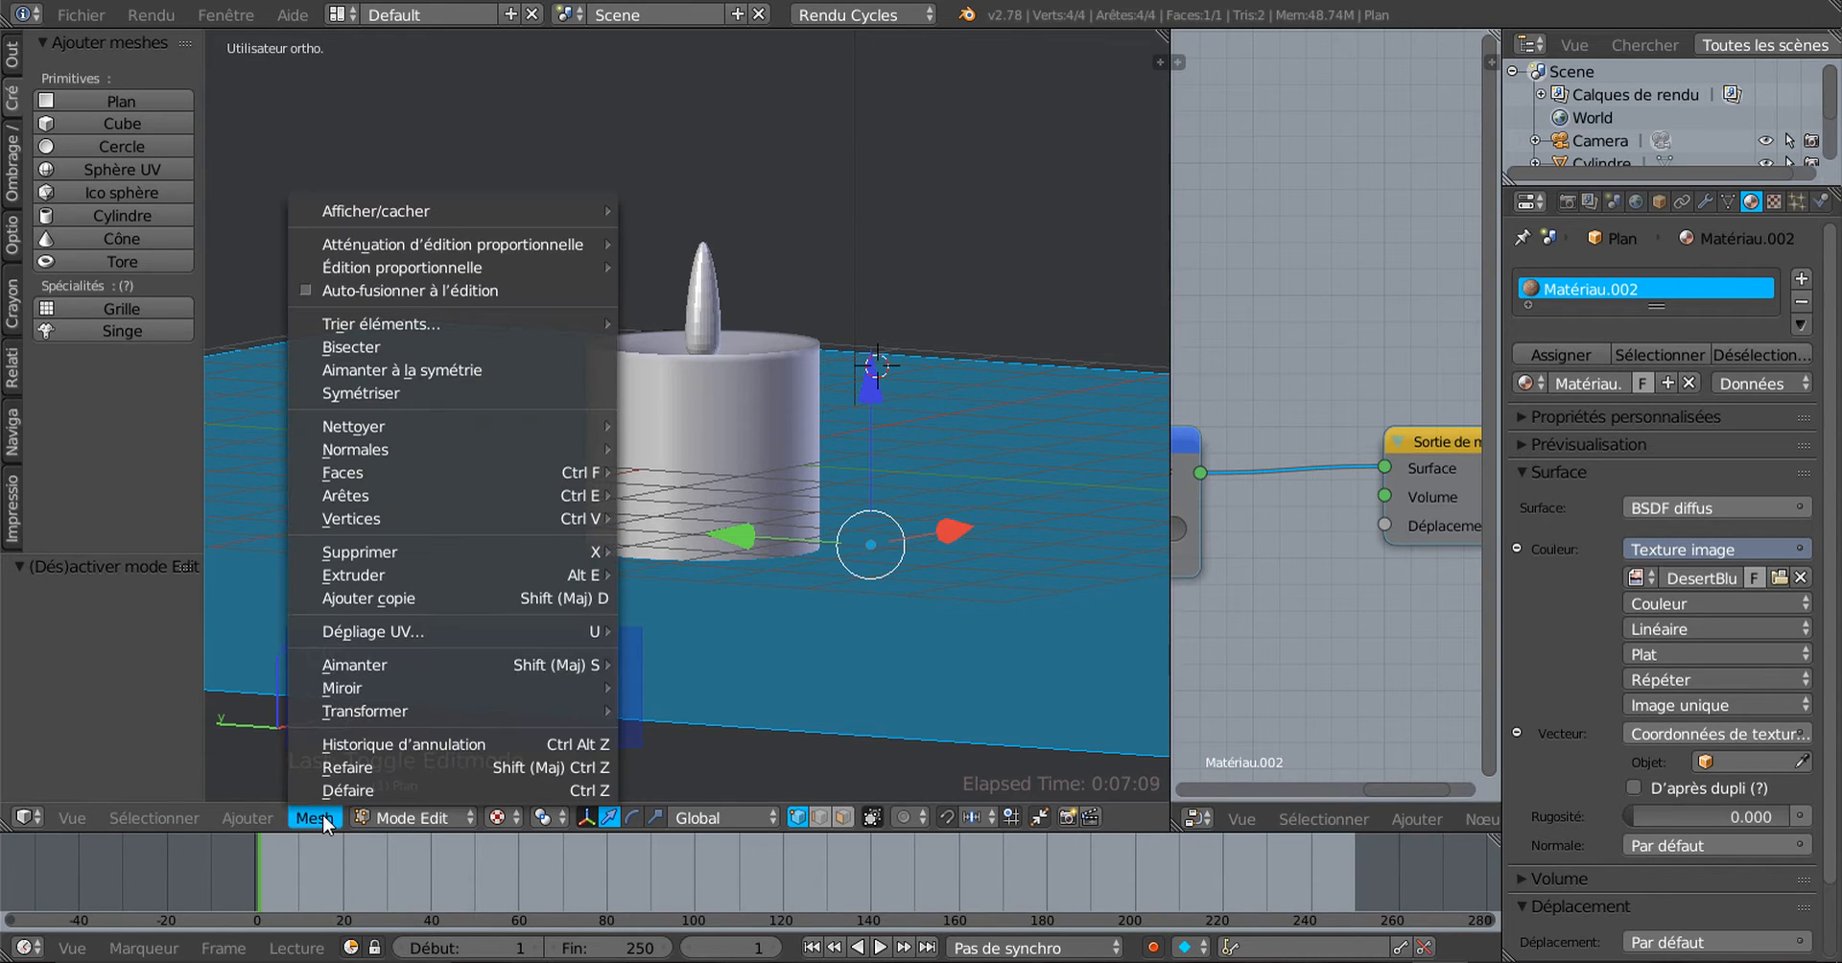
pyautogui.moveTo(357, 631)
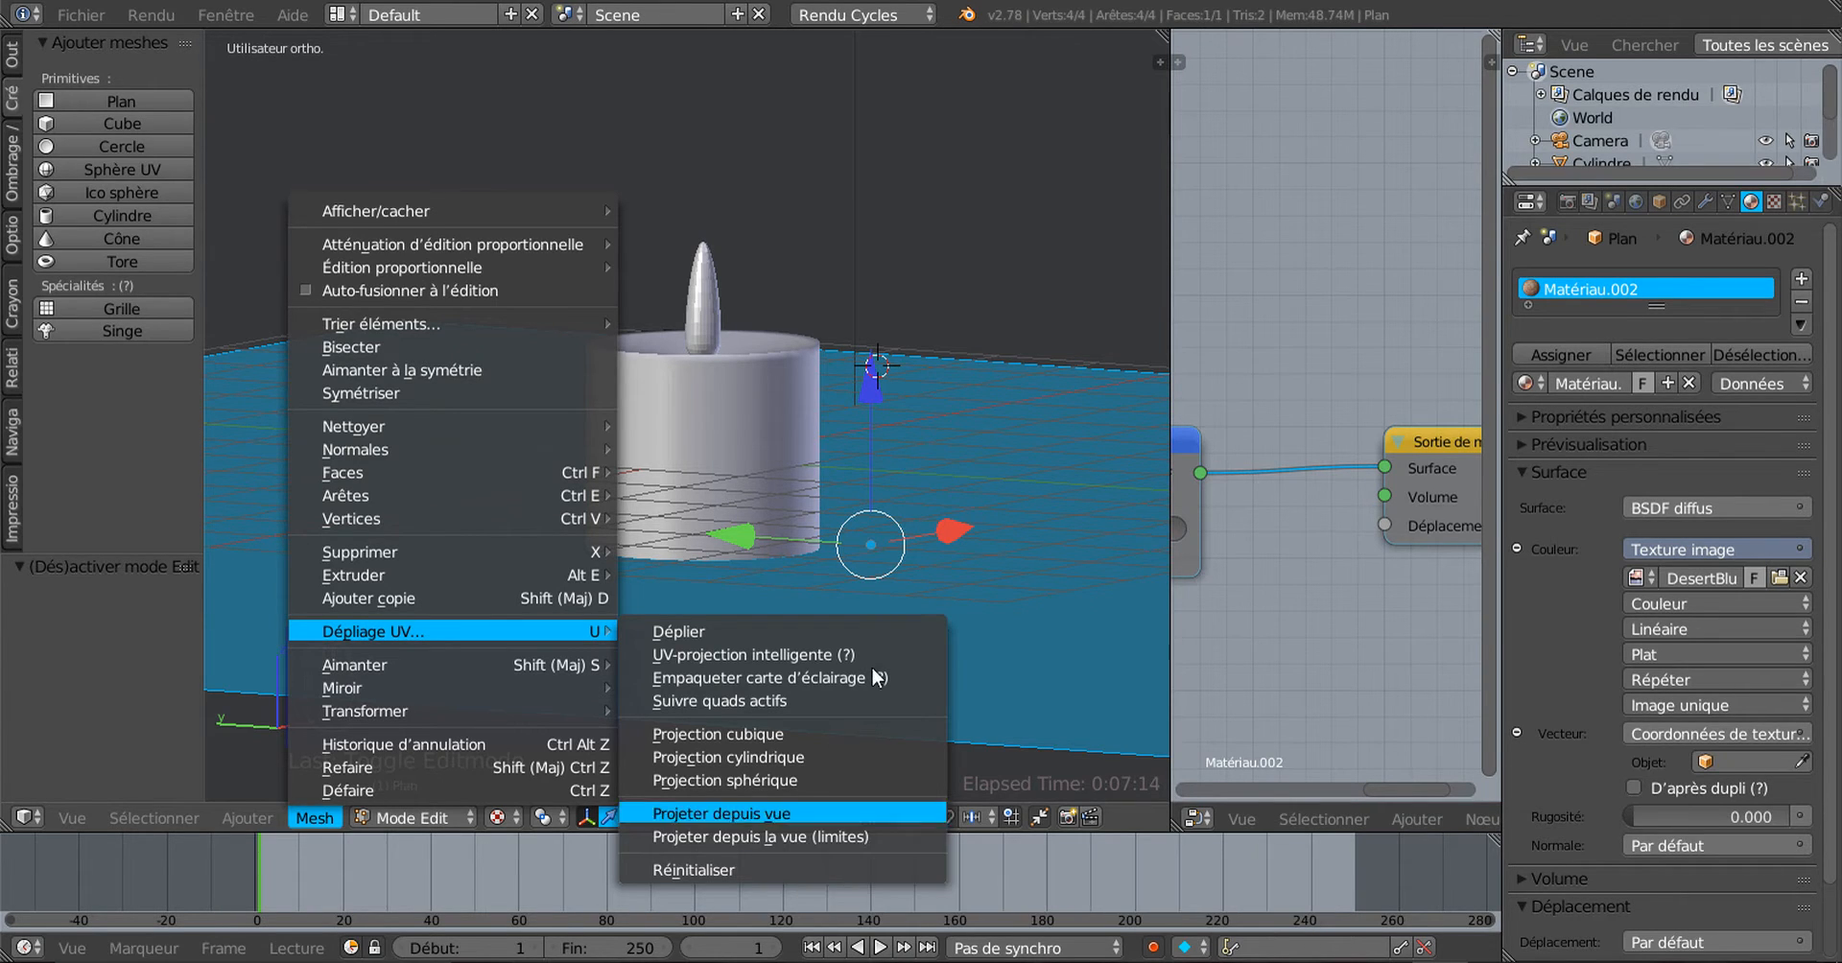
pyautogui.click(767, 837)
# Step: Unwrap the brick plane from the top view with Project from View (Bounds)
pyautogui.press('KP_7')
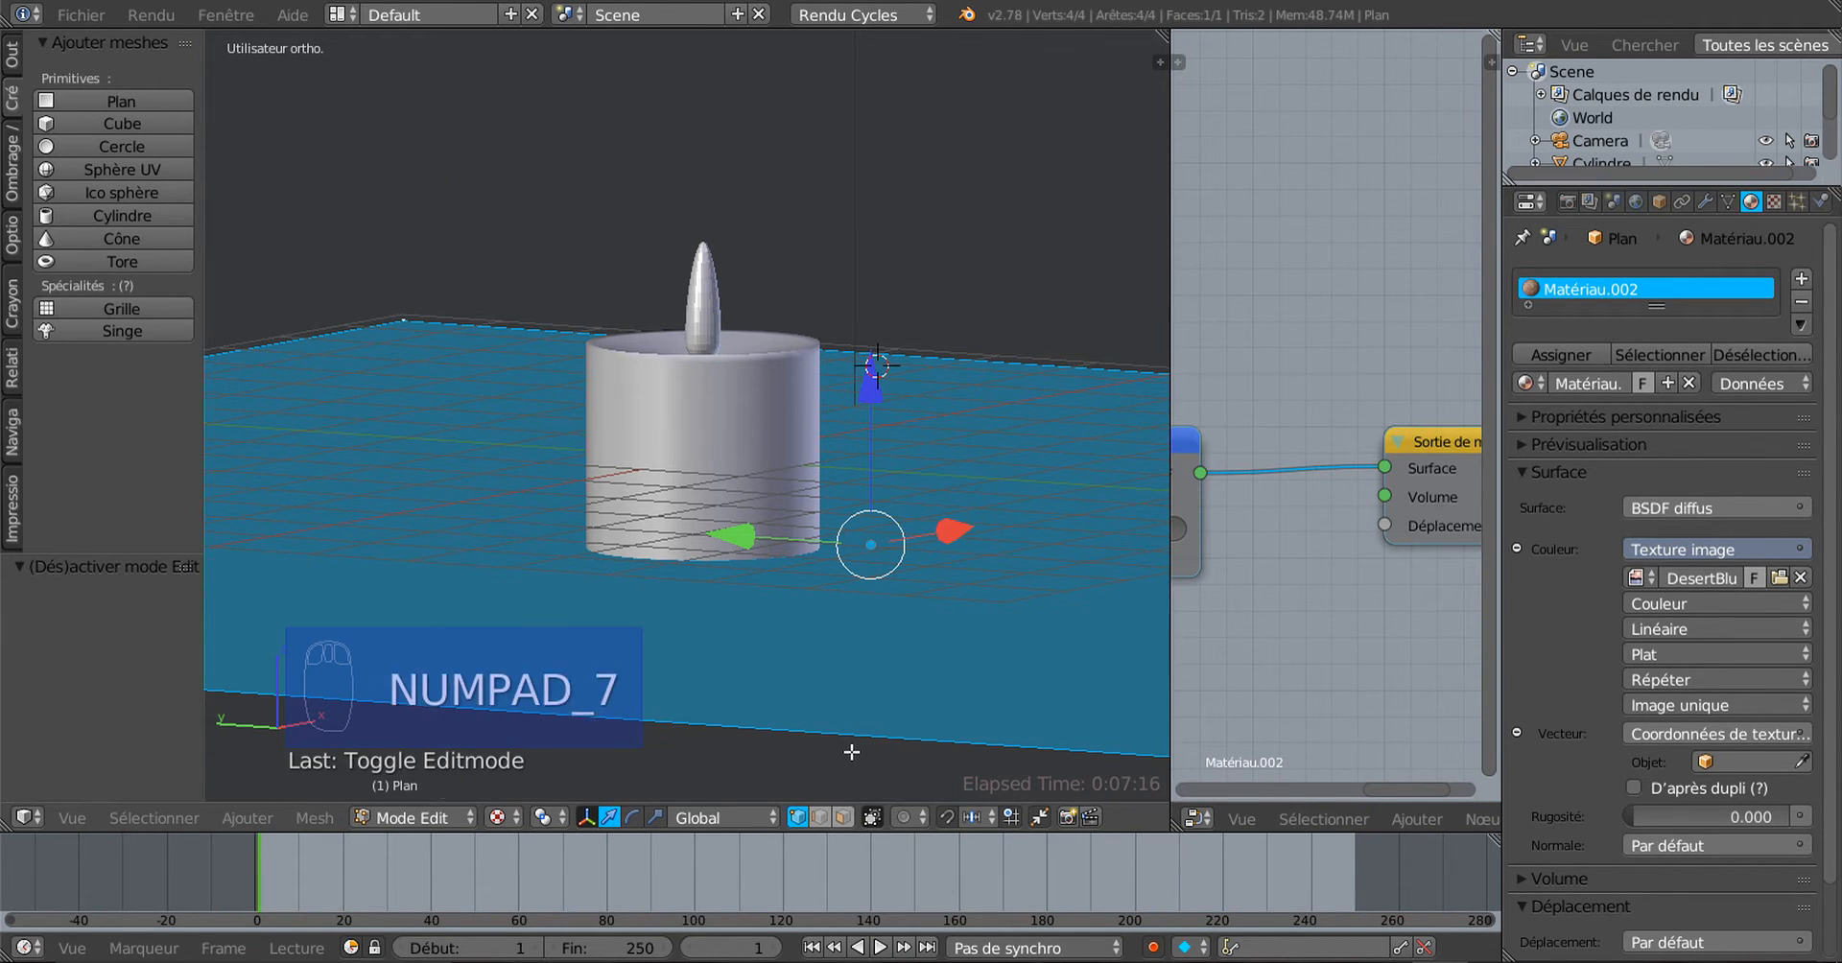
pyautogui.scroll(-10, 852, 752)
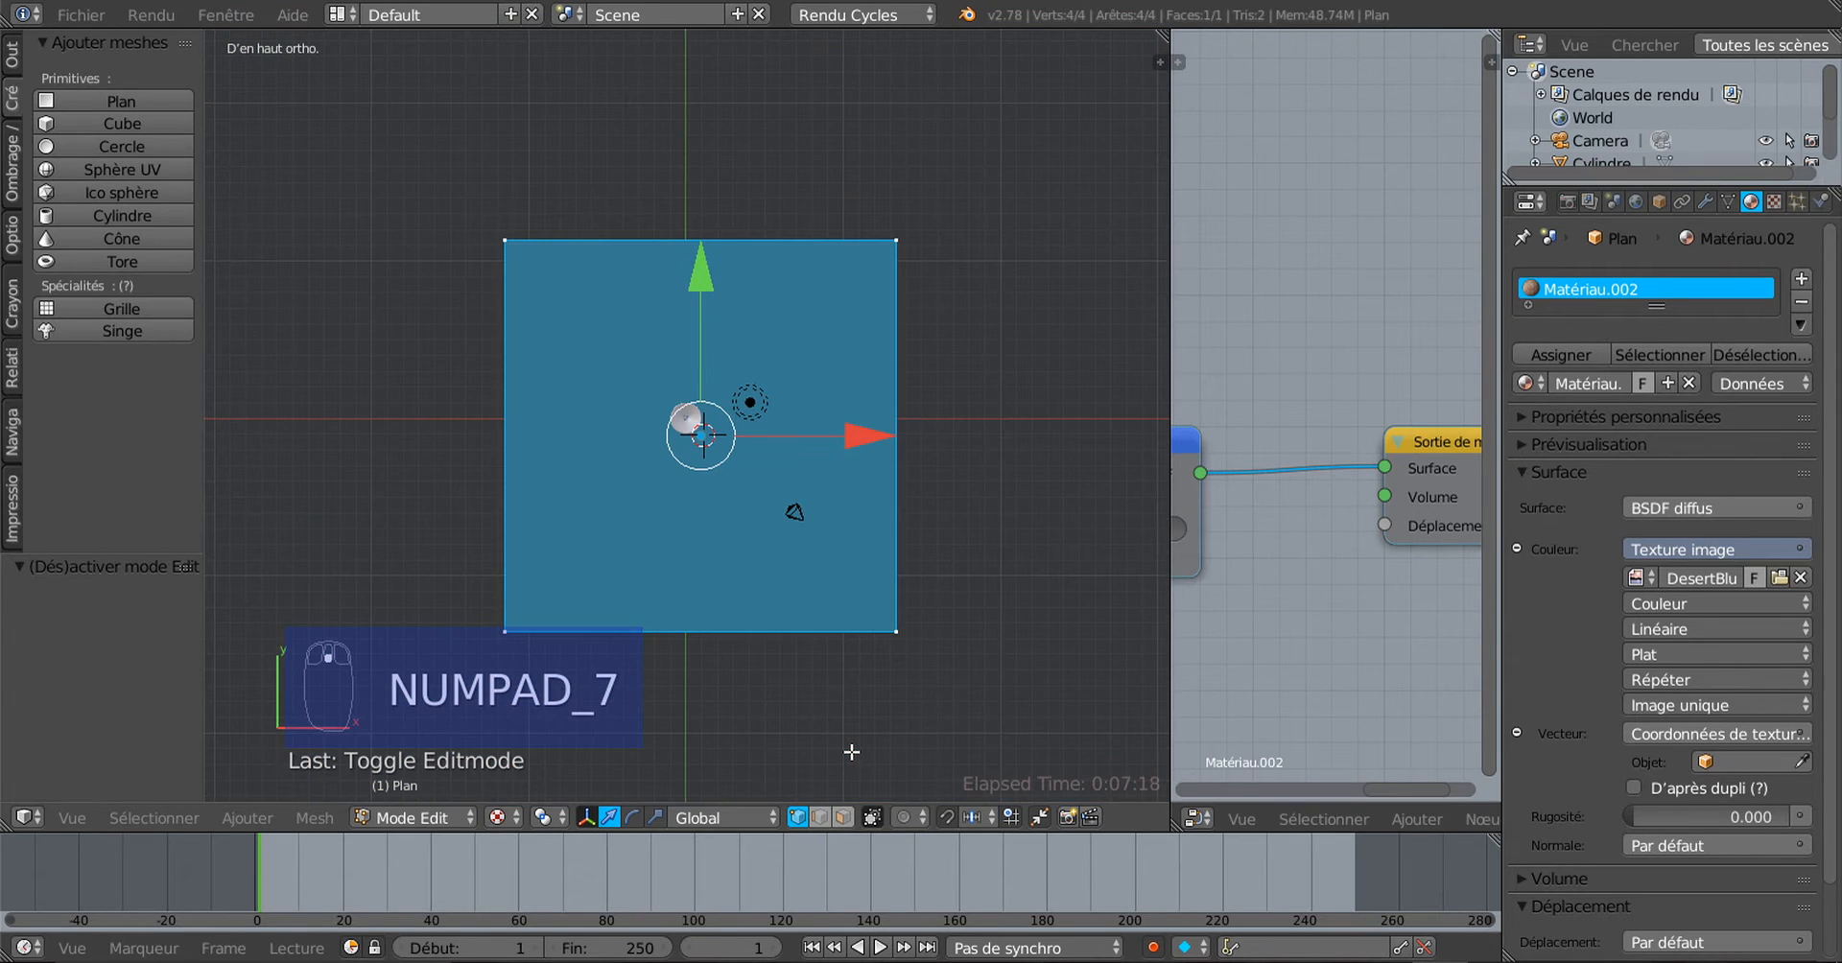
pyautogui.click(314, 818)
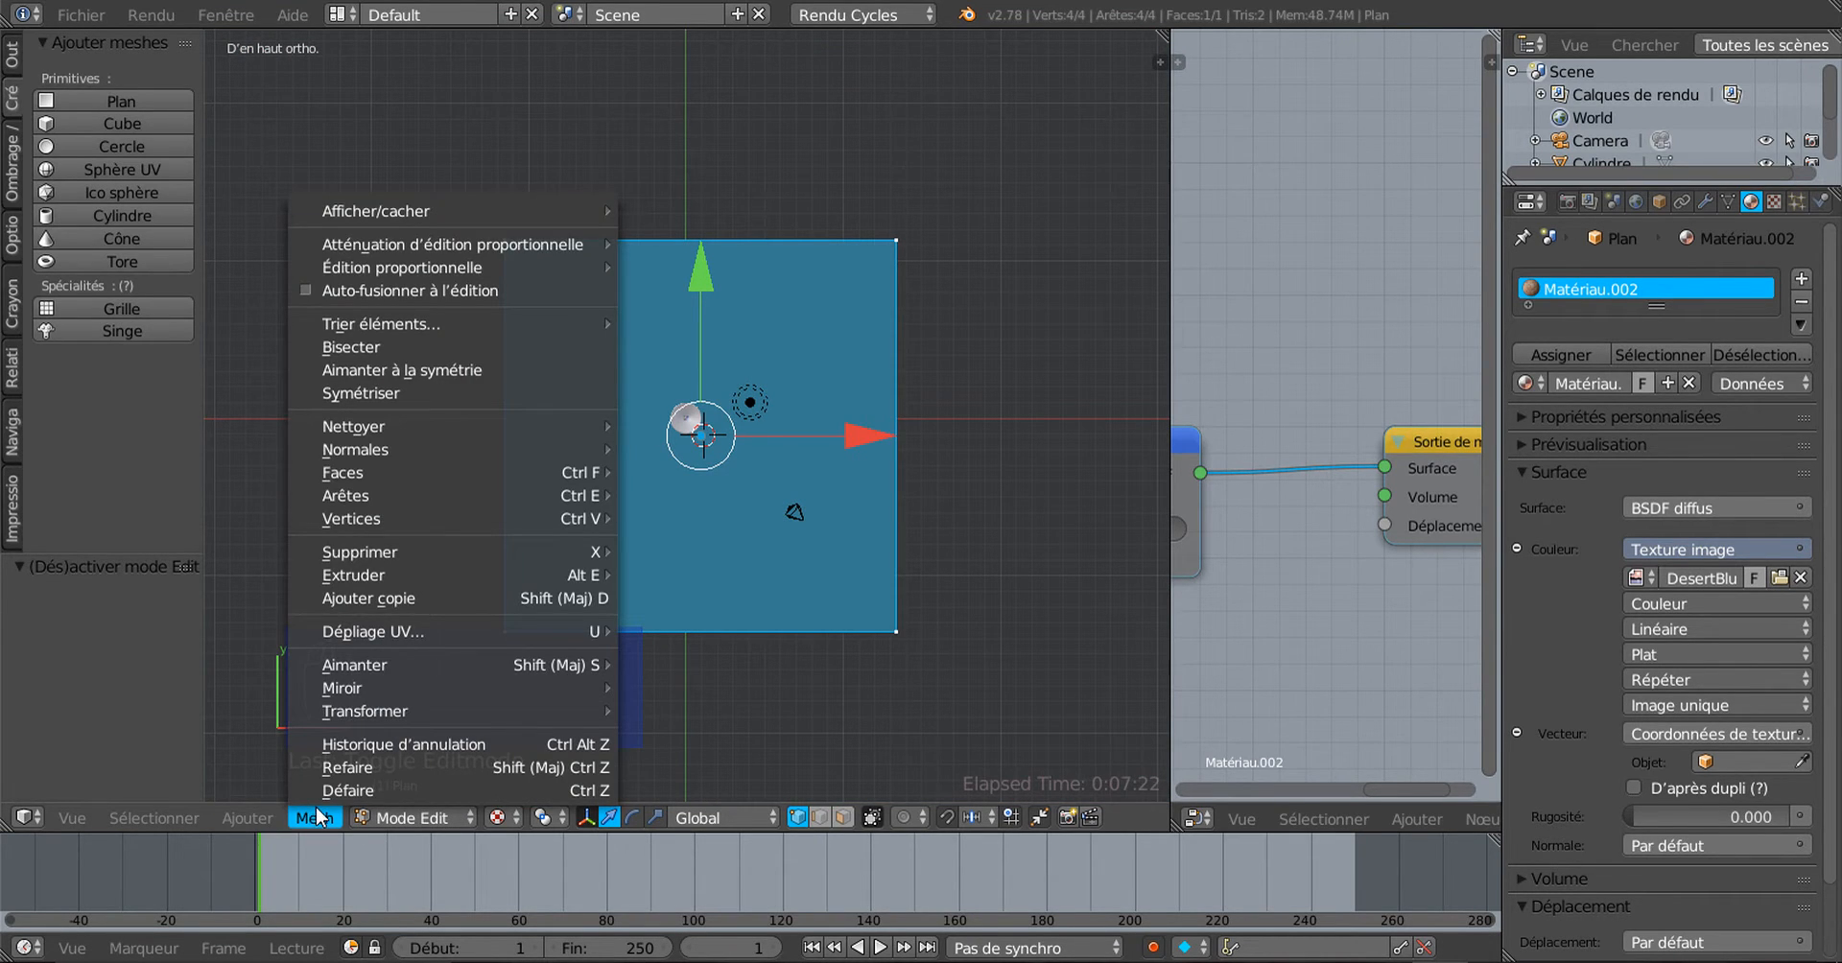
pyautogui.moveTo(384, 629)
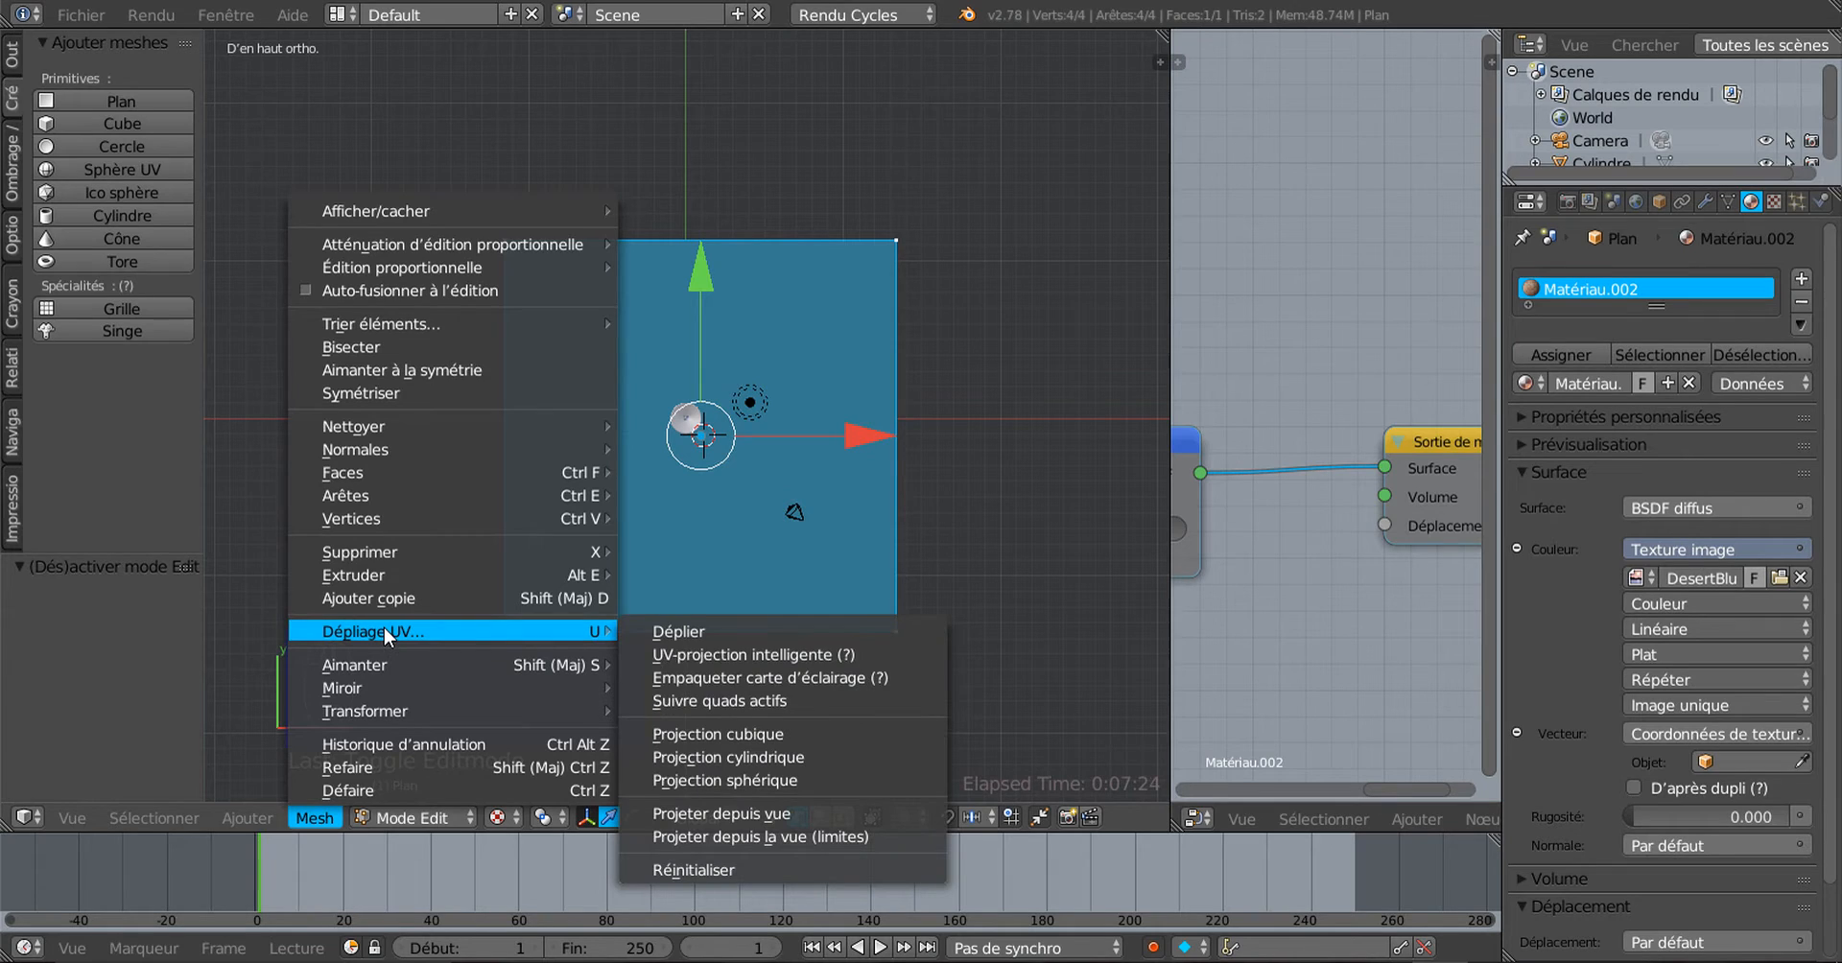
pyautogui.click(783, 833)
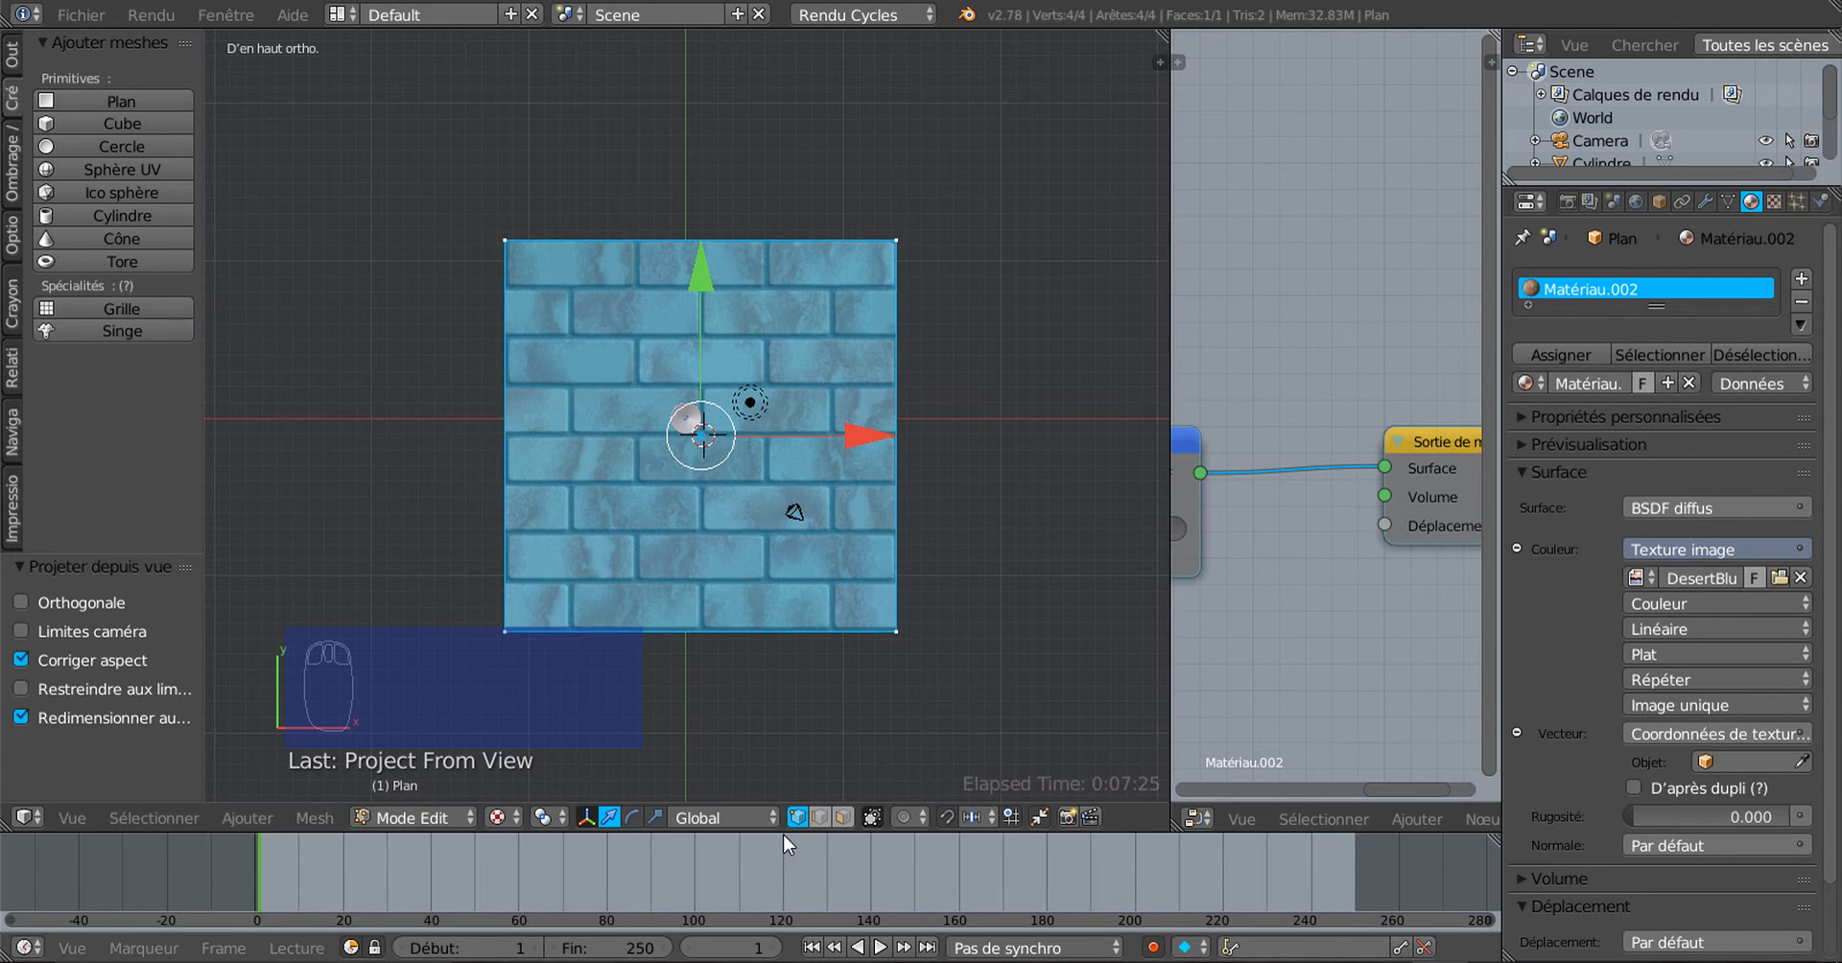
# Step: Replace the node editor with the UV/Image editor and display DesertBlushBrick.png behind the plane's UVs
pyautogui.click(1203, 814)
pyautogui.click(1226, 637)
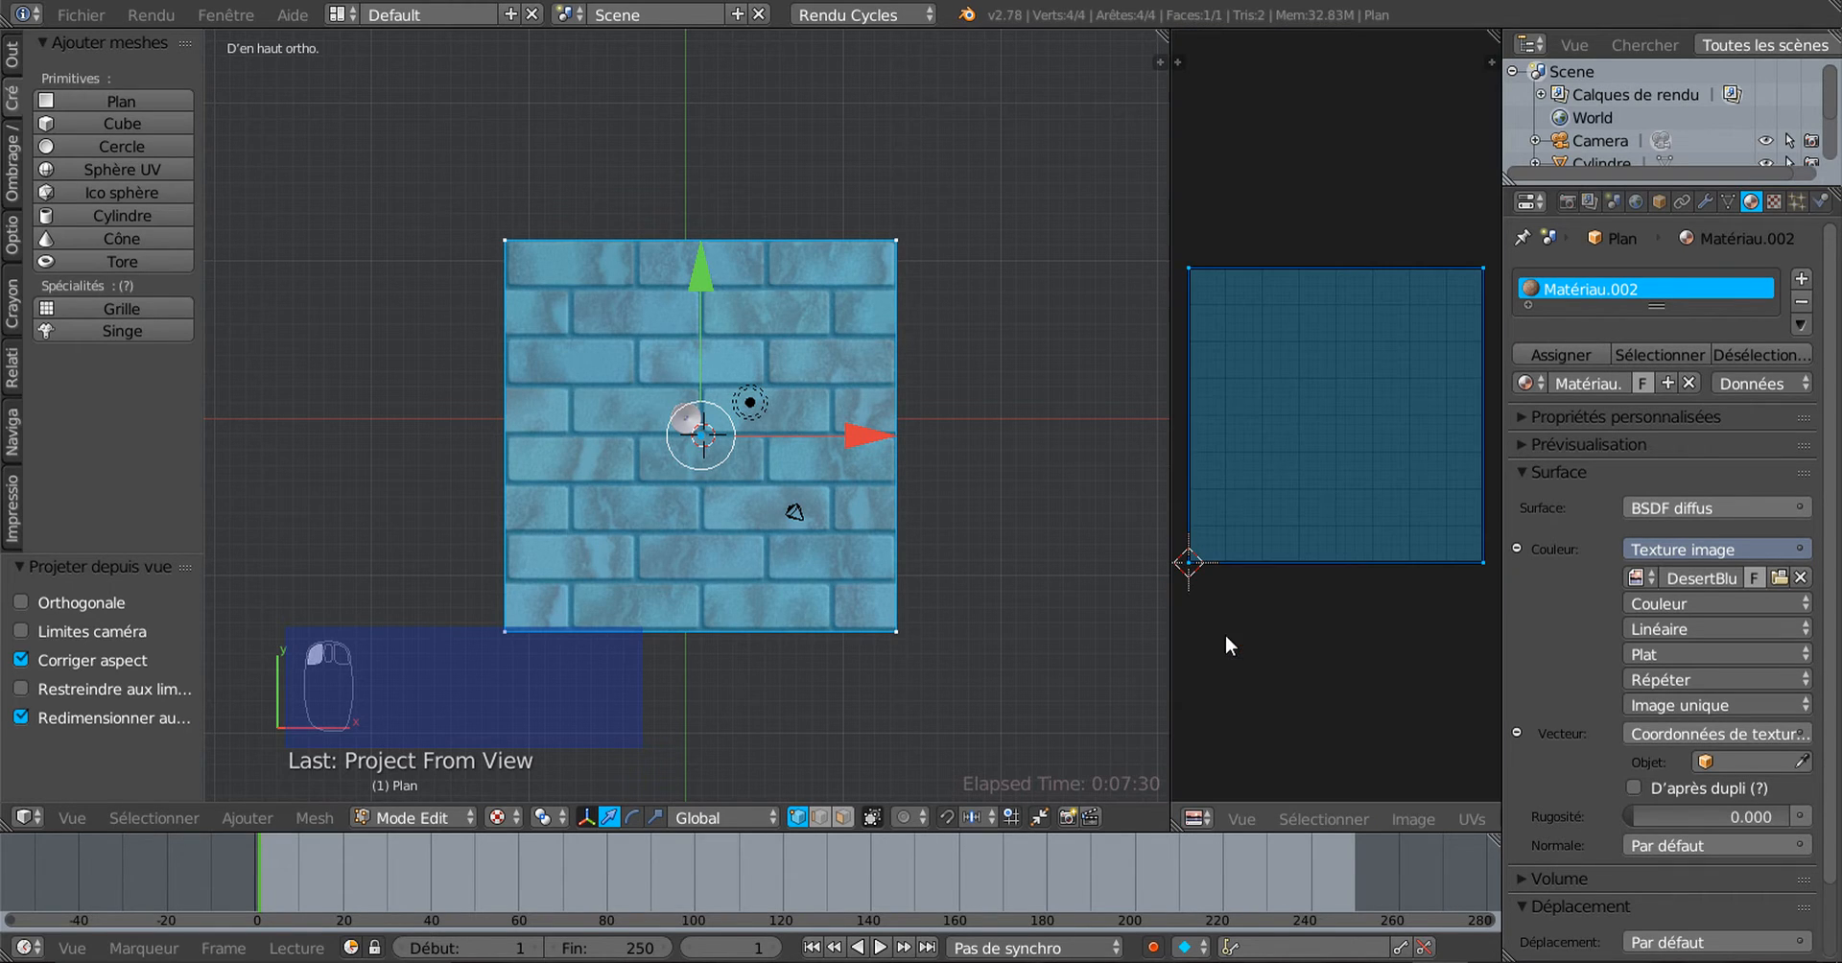
pyautogui.scroll(-3, 1380, 821)
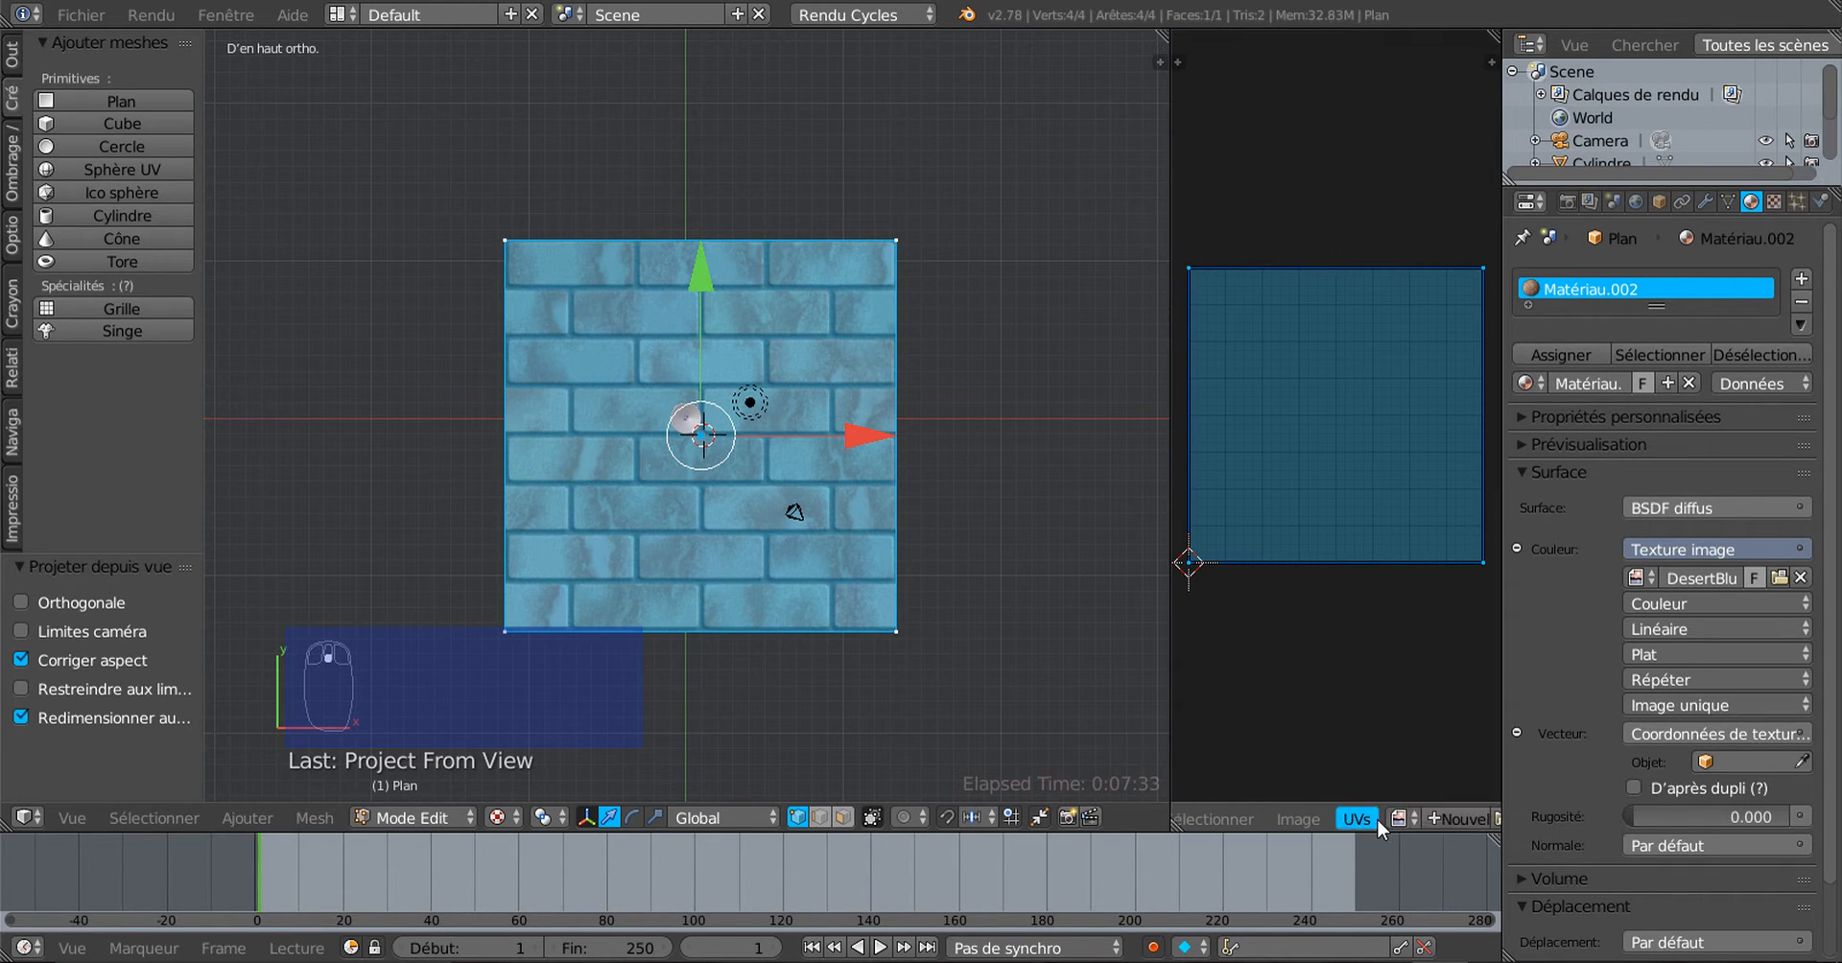
pyautogui.click(1397, 820)
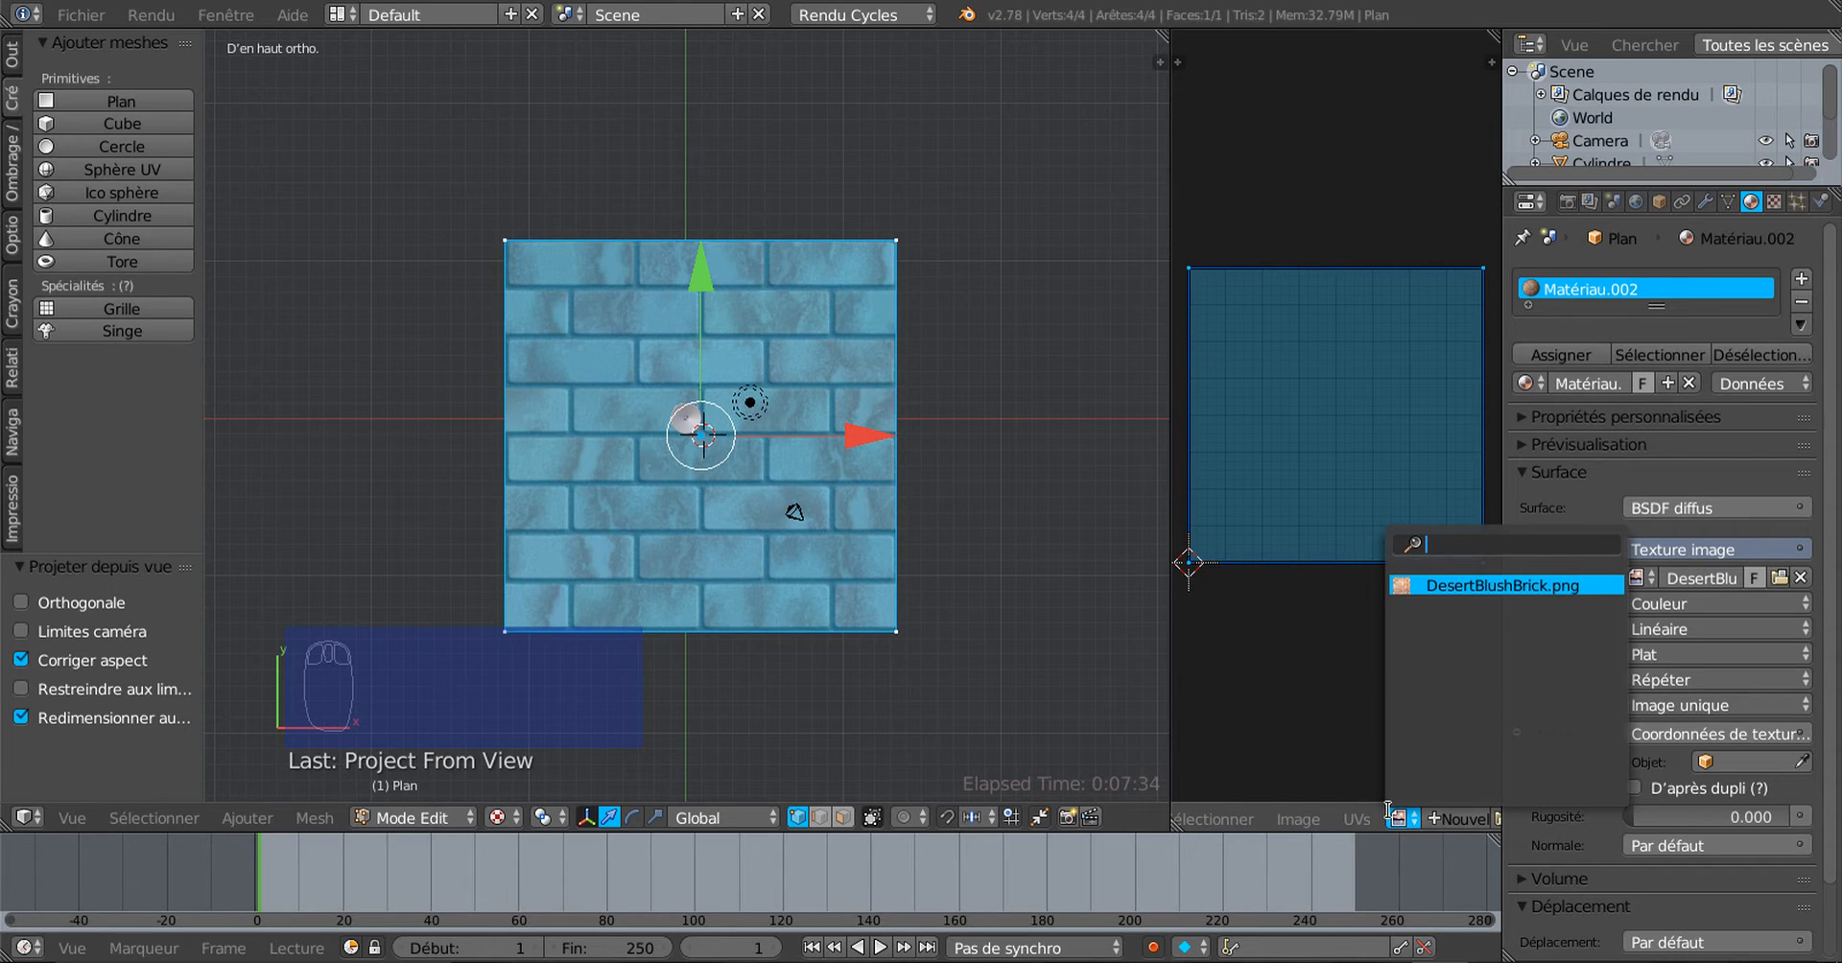
pyautogui.click(1496, 585)
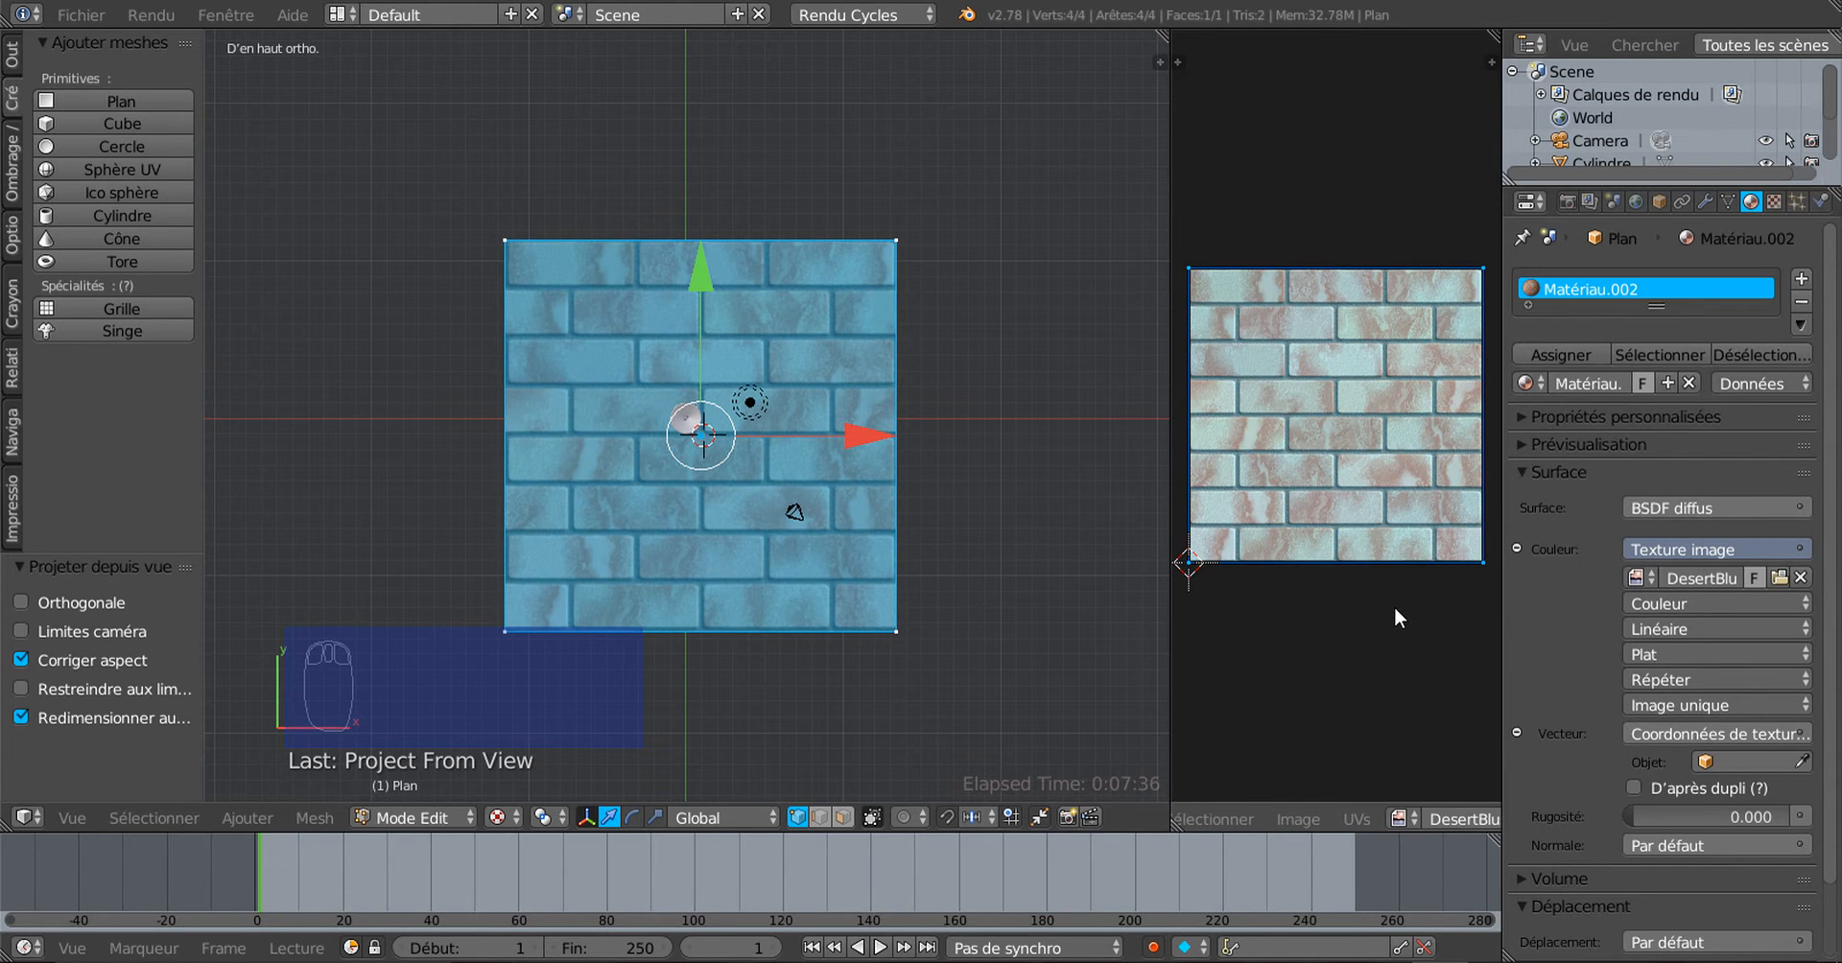
# Step: Scale the plane's UVs up by about 2.93 so the brick pattern repeats at a smaller size
pyautogui.click(1399, 608)
pyautogui.press('s')
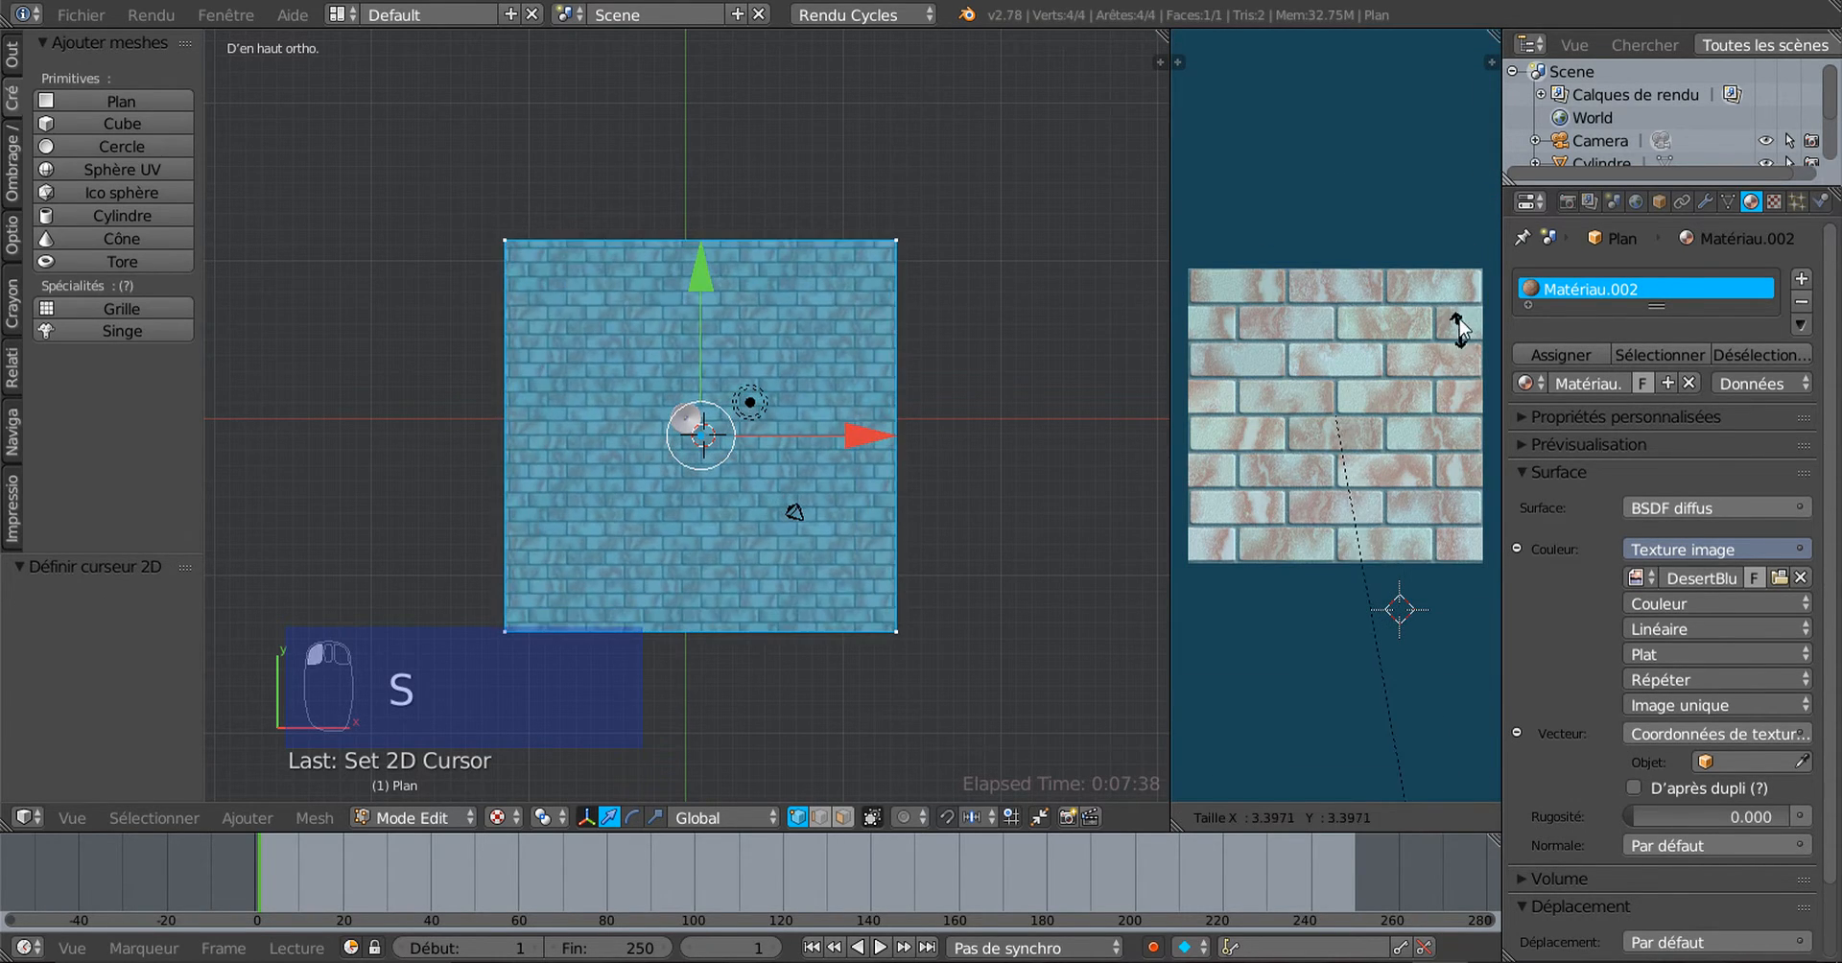
pyautogui.click(1424, 240)
pyautogui.scroll(-1, 1367, 350)
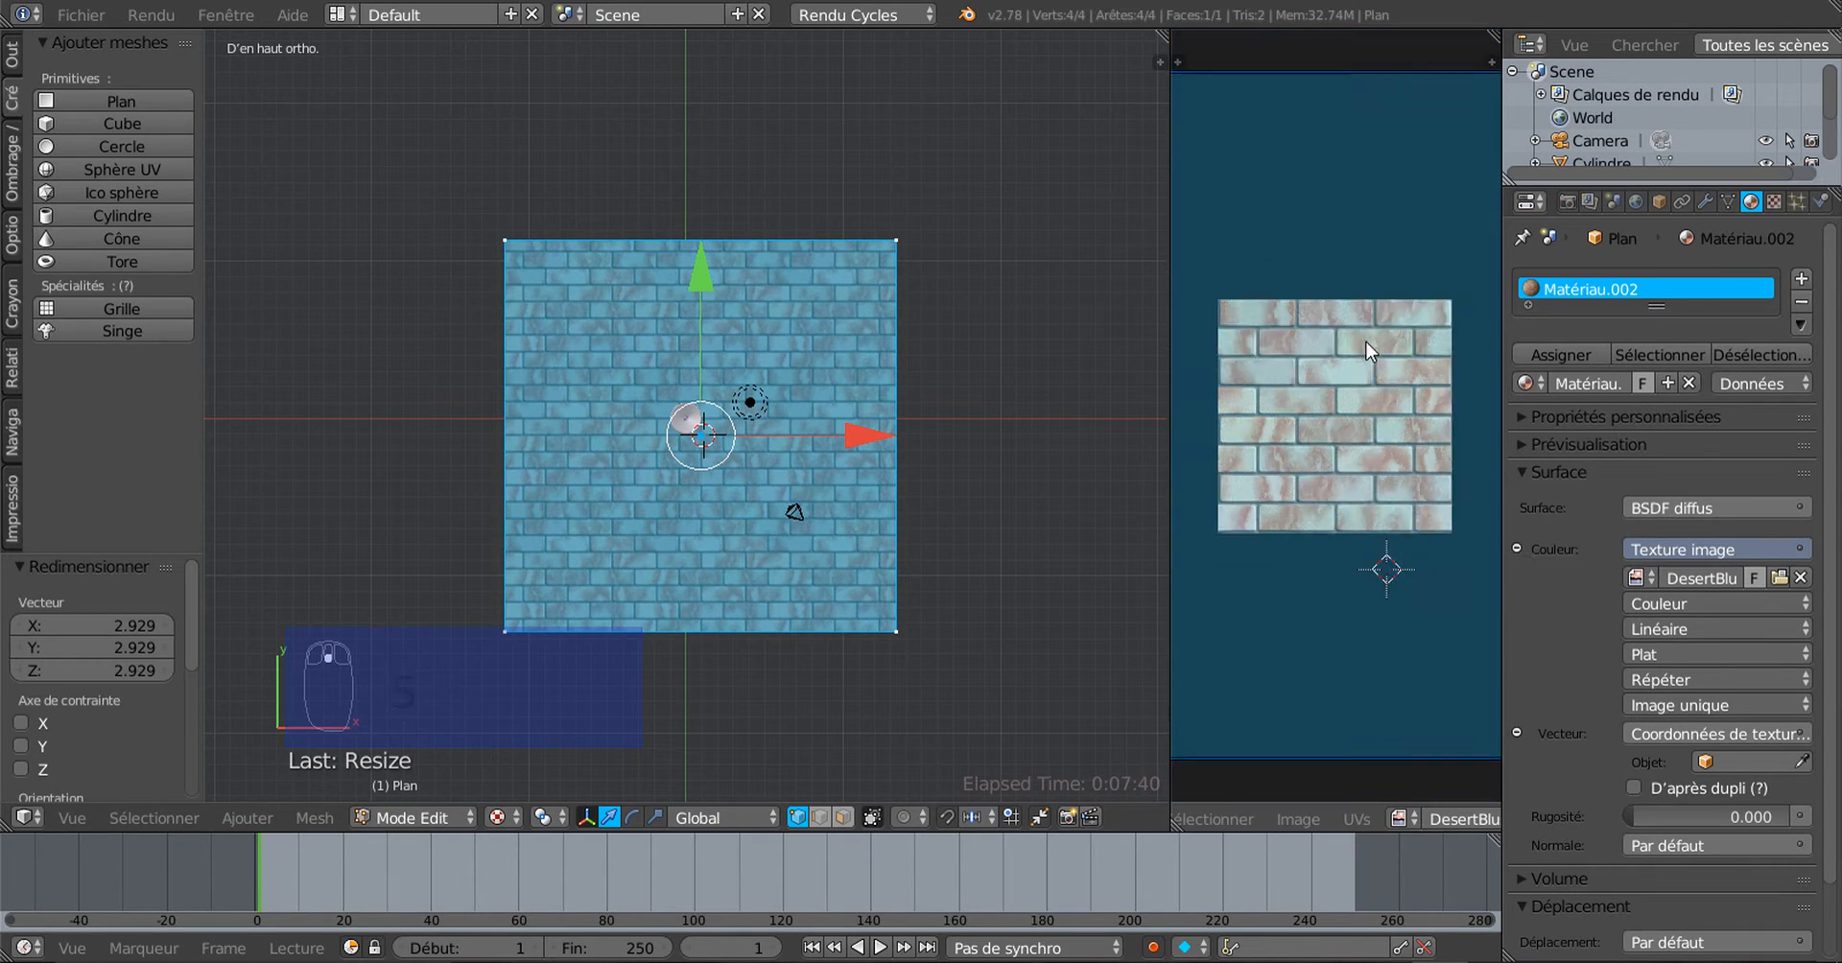
pyautogui.scroll(-5, 1366, 351)
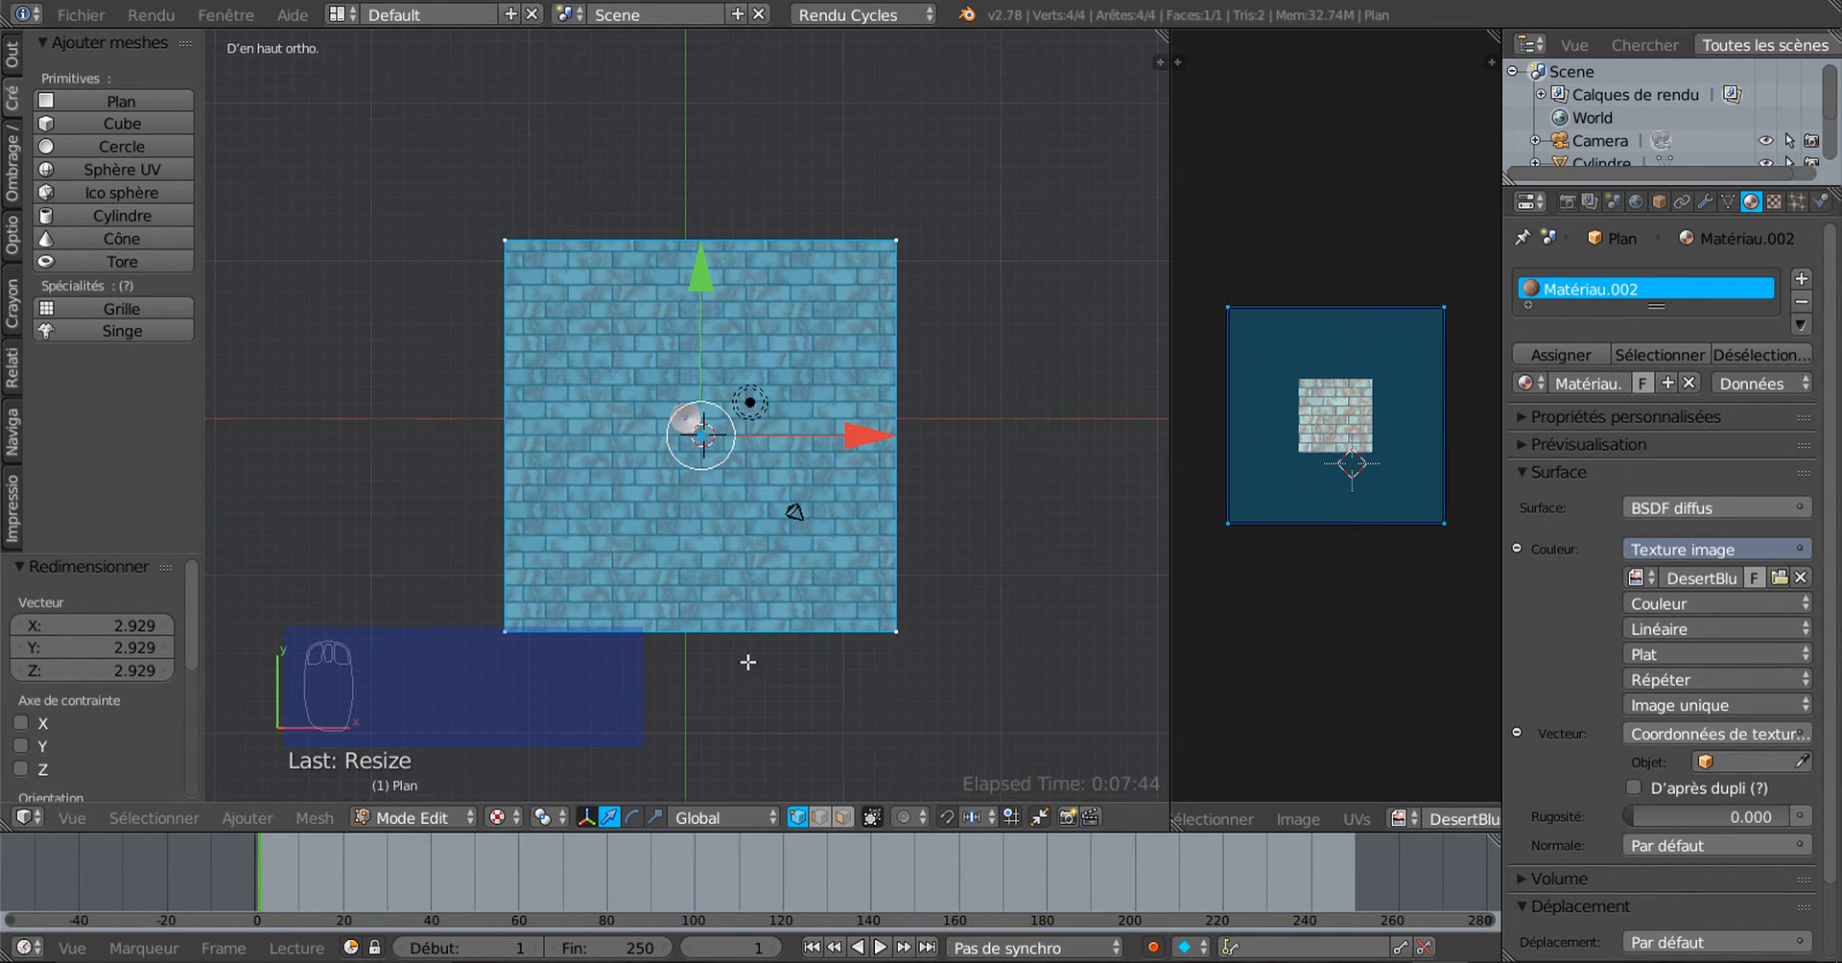
# Step: Switch the 3D view to rendered shading and frame the candle on the brick plane from an oblique angle
pyautogui.moveTo(748, 662); pyautogui.dragTo(627, 795, button='middle')
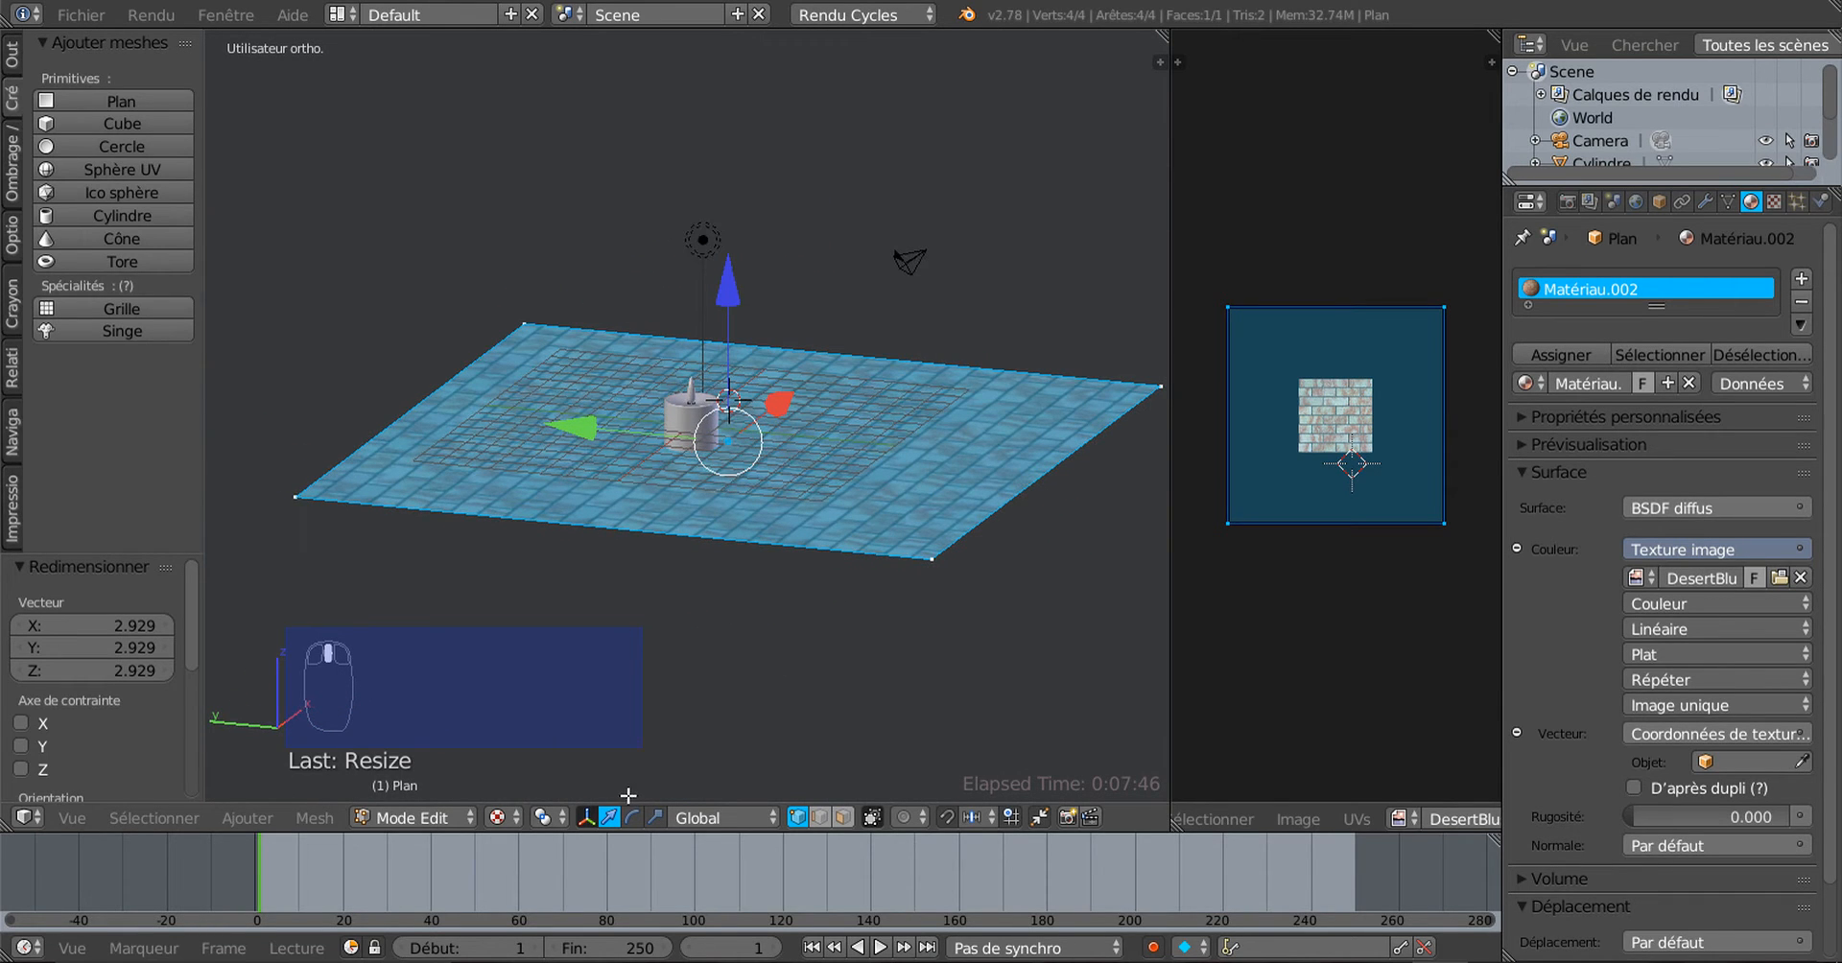
pyautogui.click(511, 816)
pyautogui.click(518, 660)
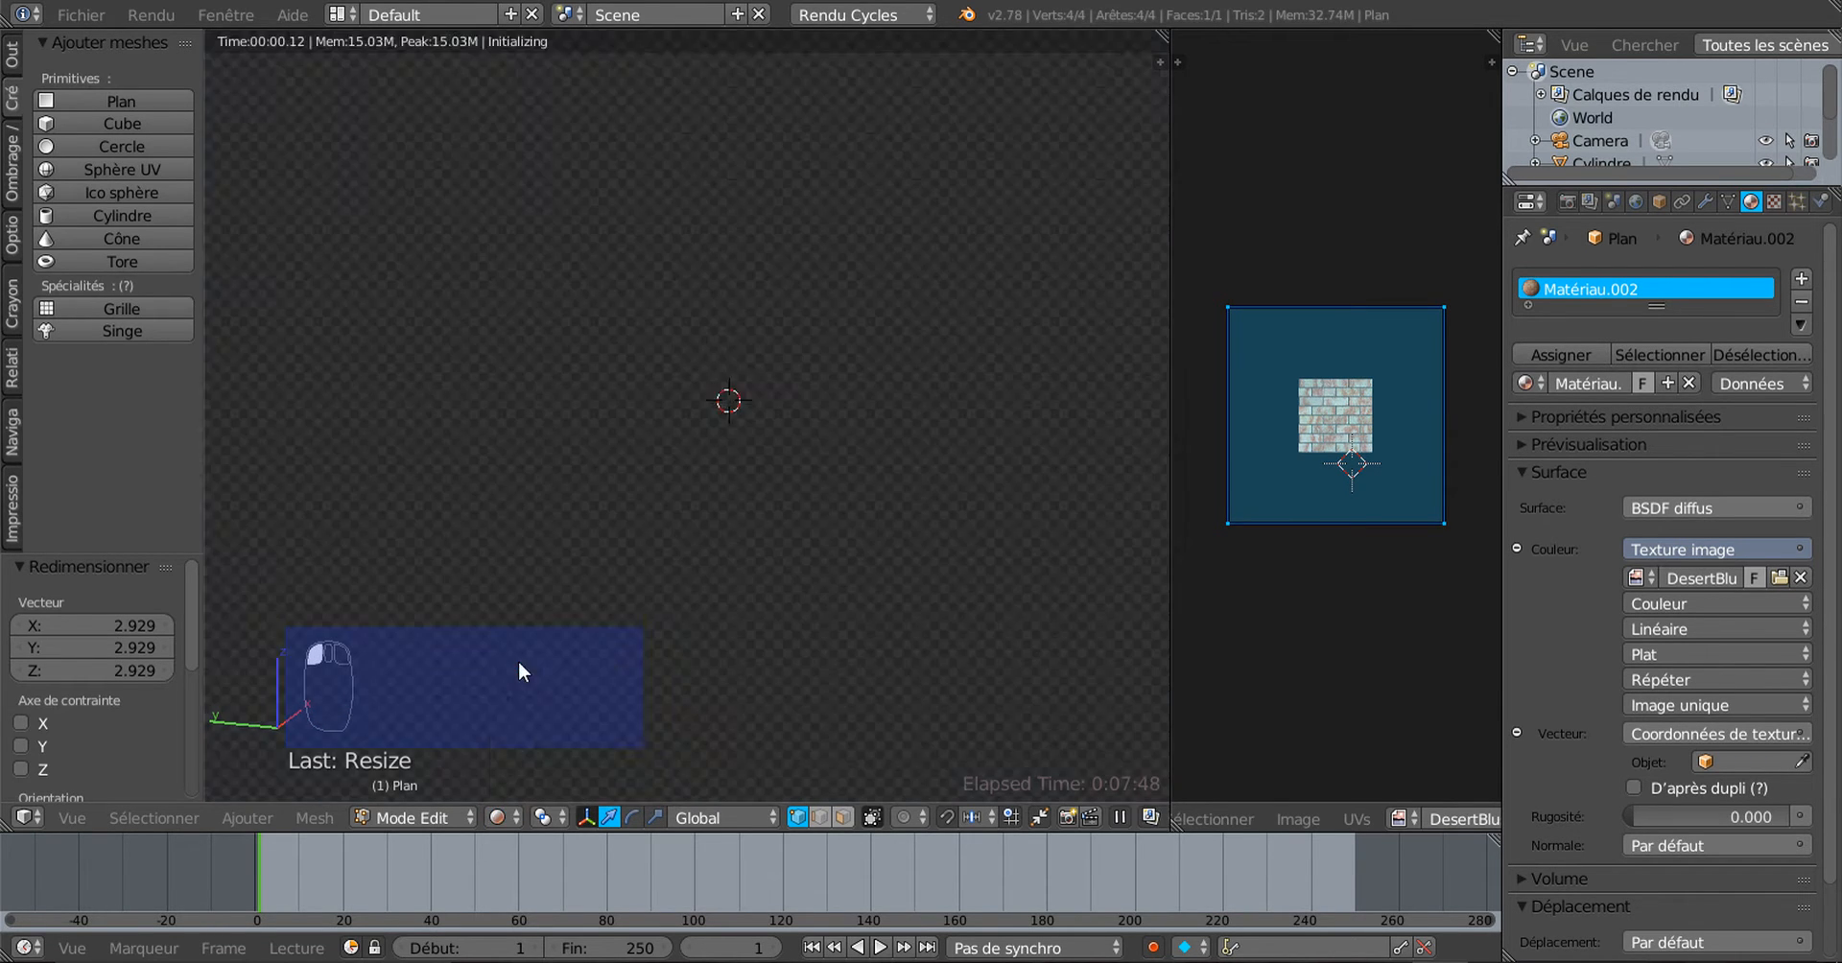
pyautogui.moveTo(687, 589); pyautogui.dragTo(791, 639, button='middle')
pyautogui.scroll(8, 884, 580)
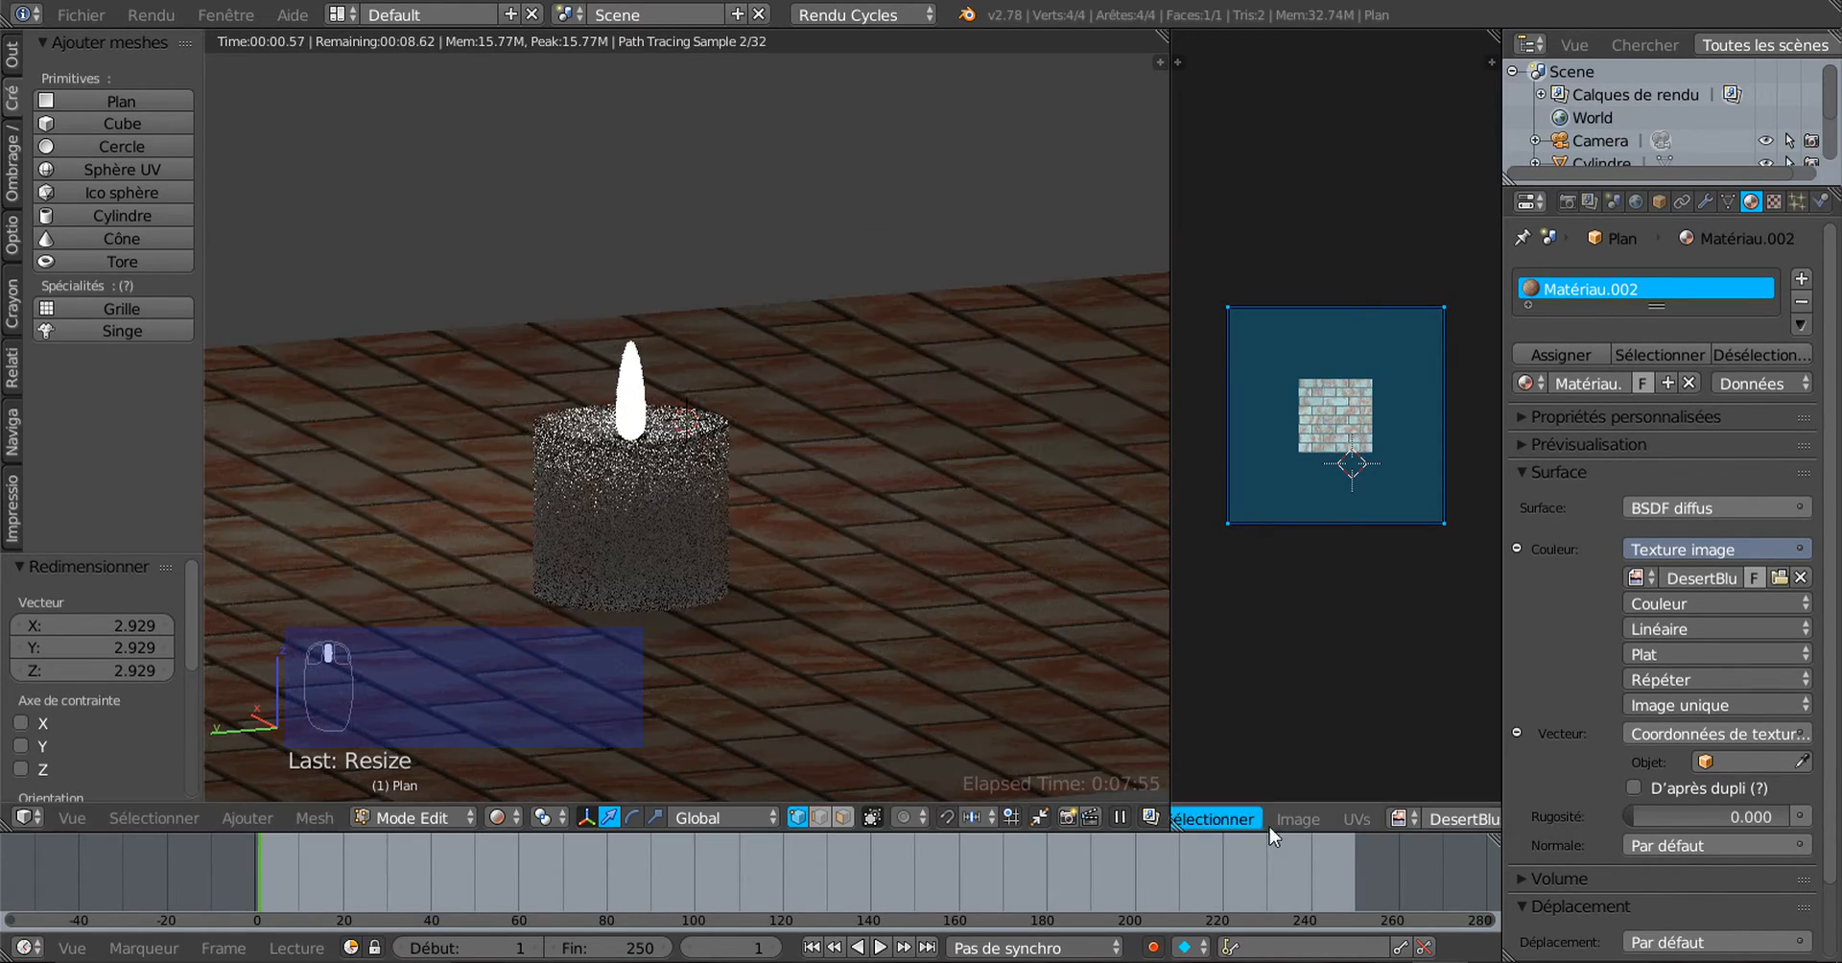
# Step: Change the UV/Image editor back to the node editor
pyautogui.click(1204, 818)
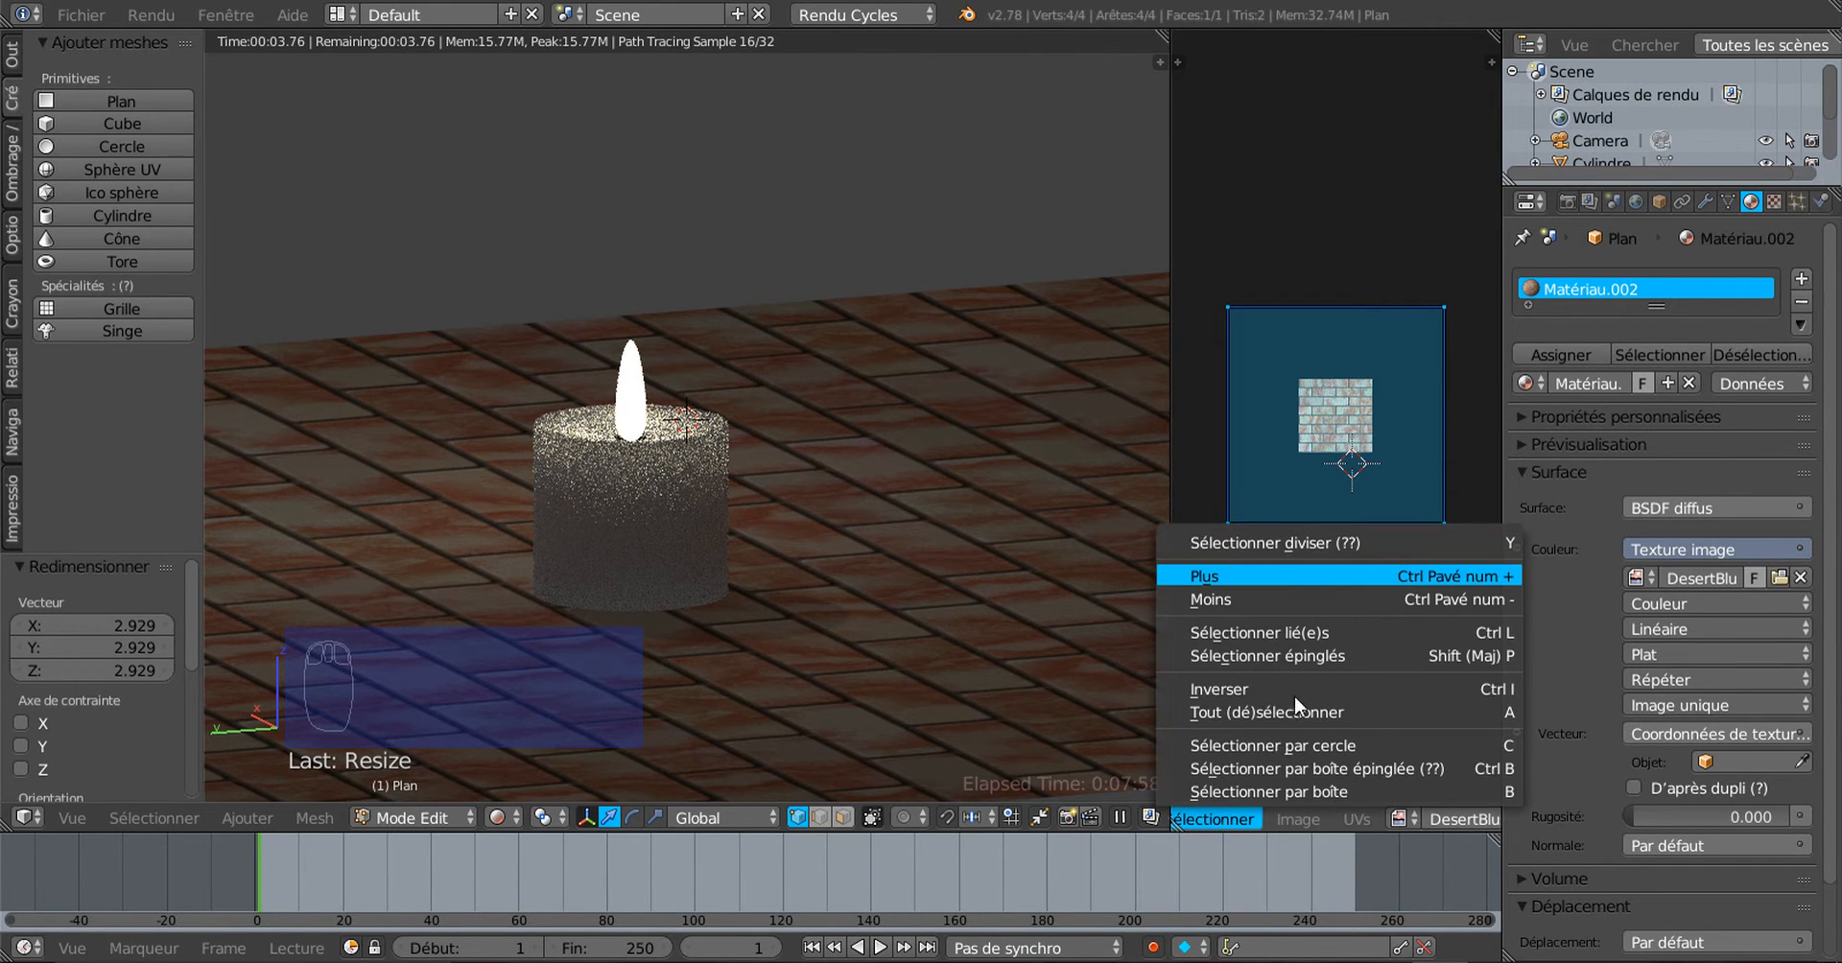
pyautogui.click(1304, 815)
pyautogui.scroll(3, 1269, 818)
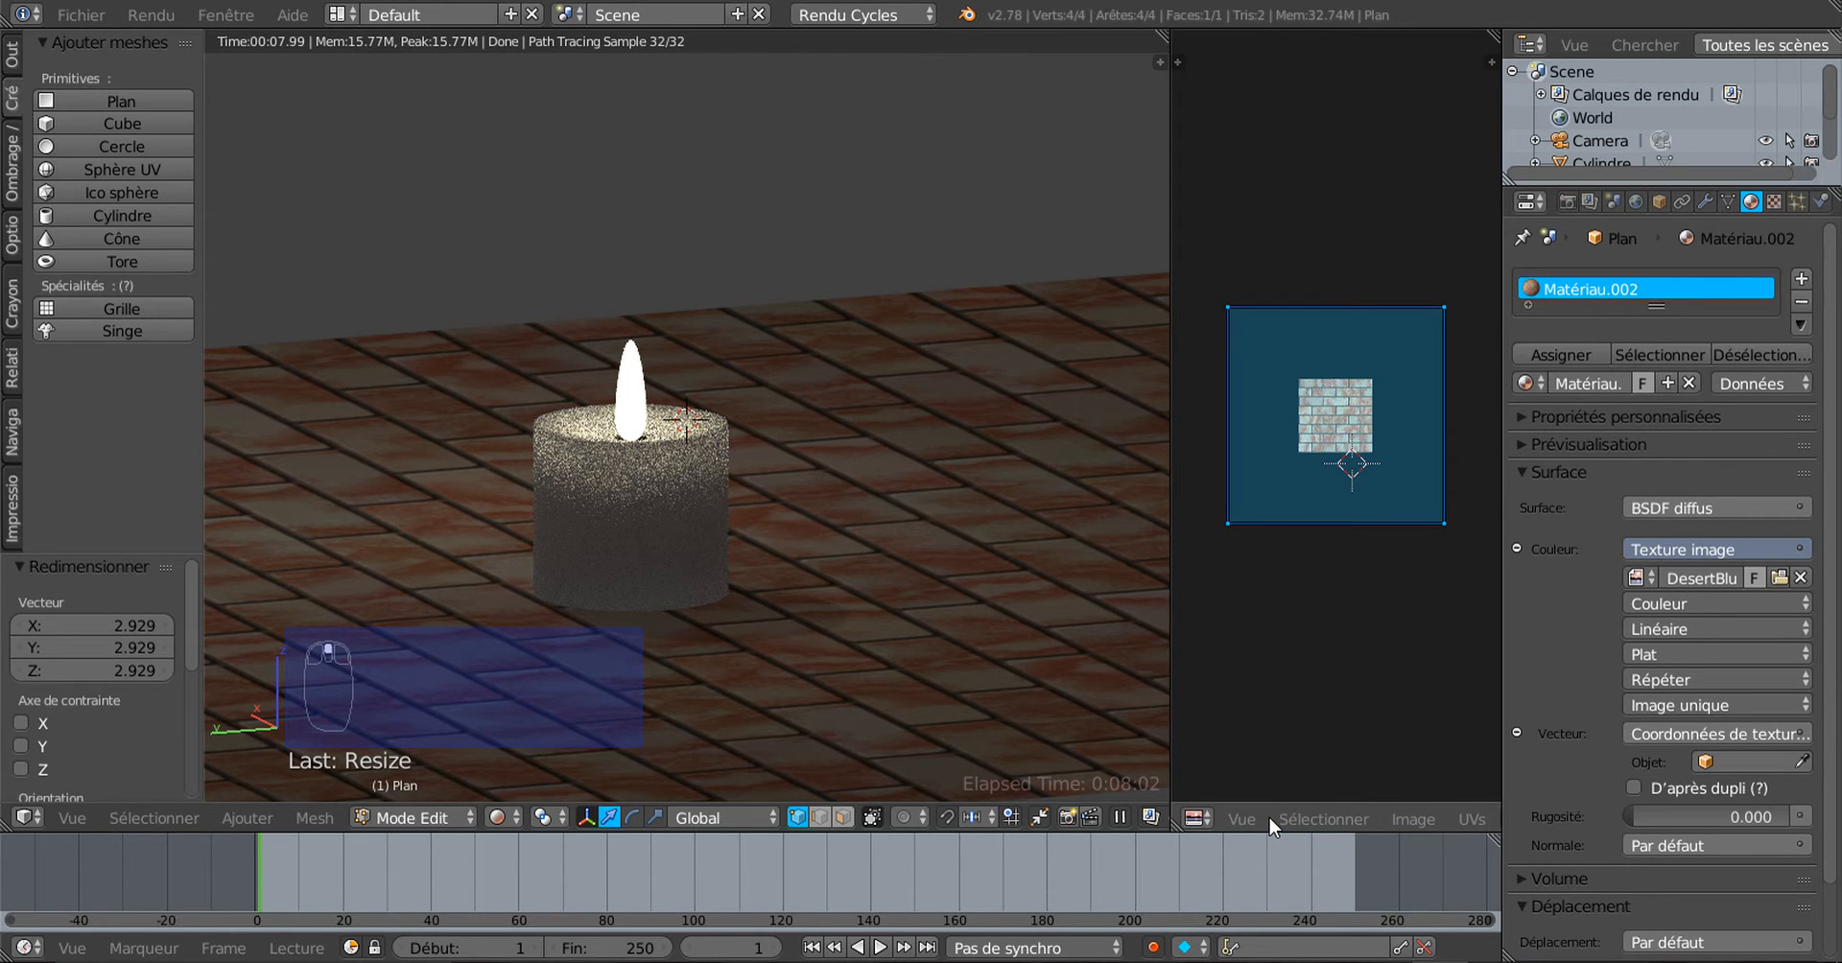
pyautogui.click(1208, 817)
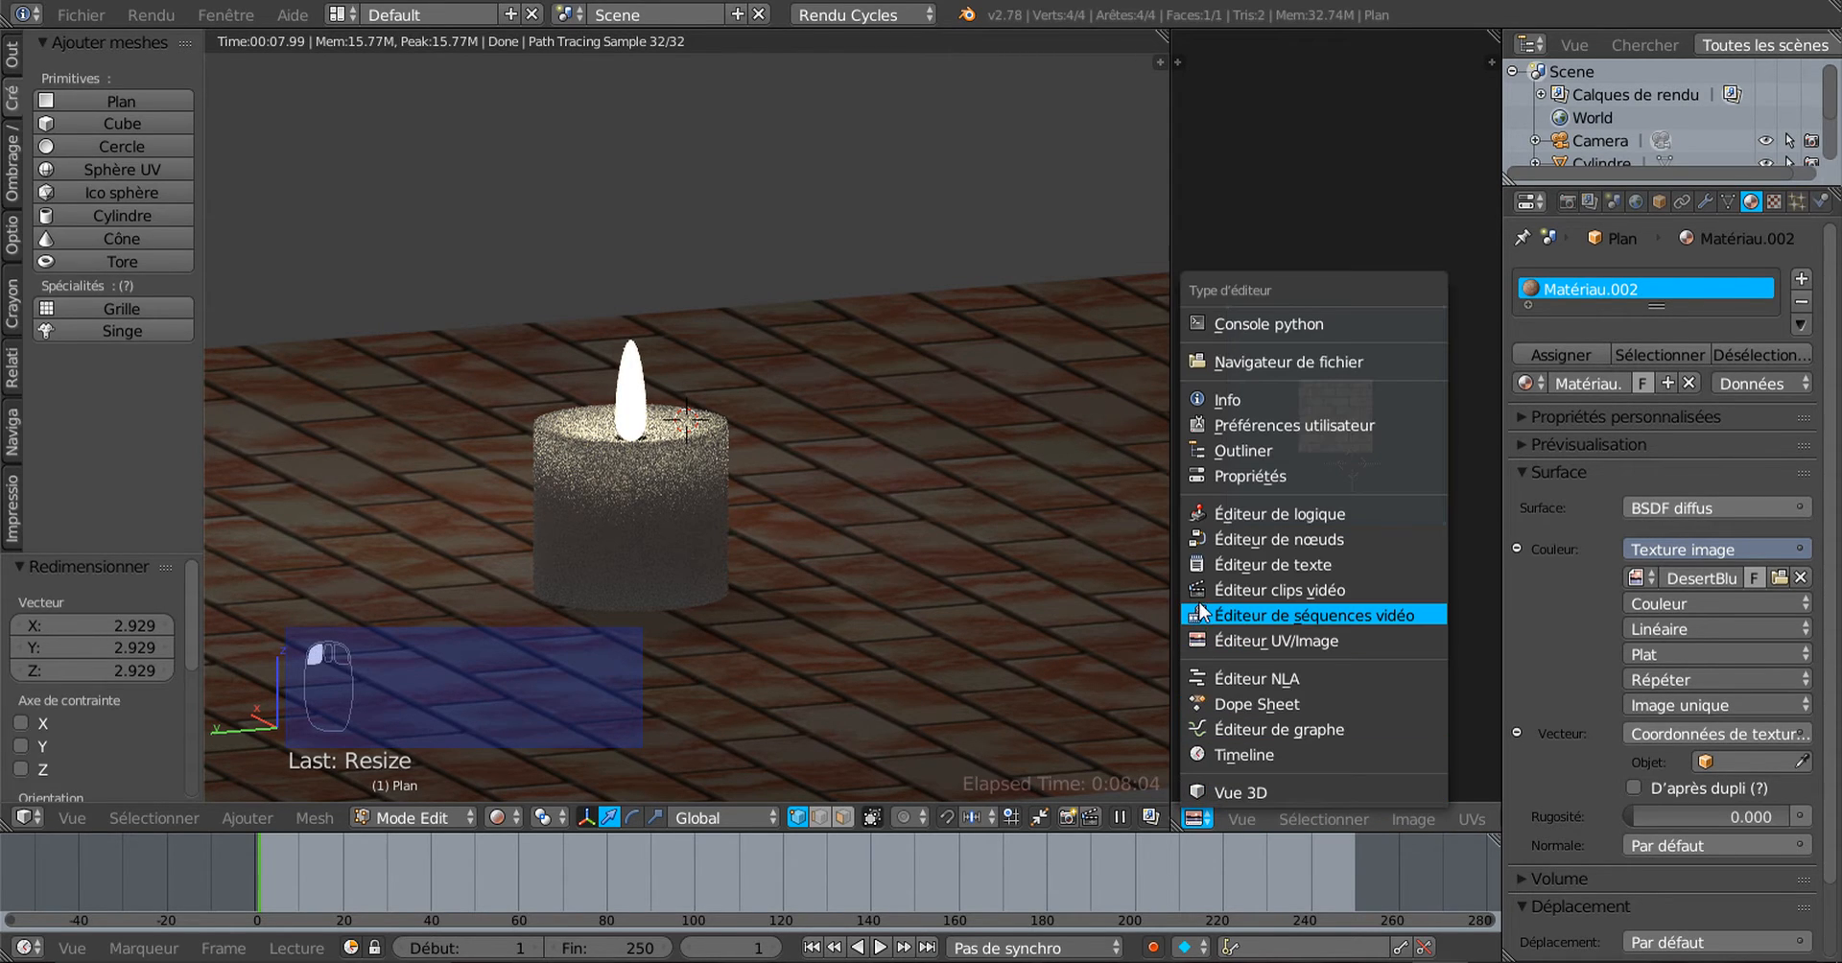
pyautogui.click(1215, 539)
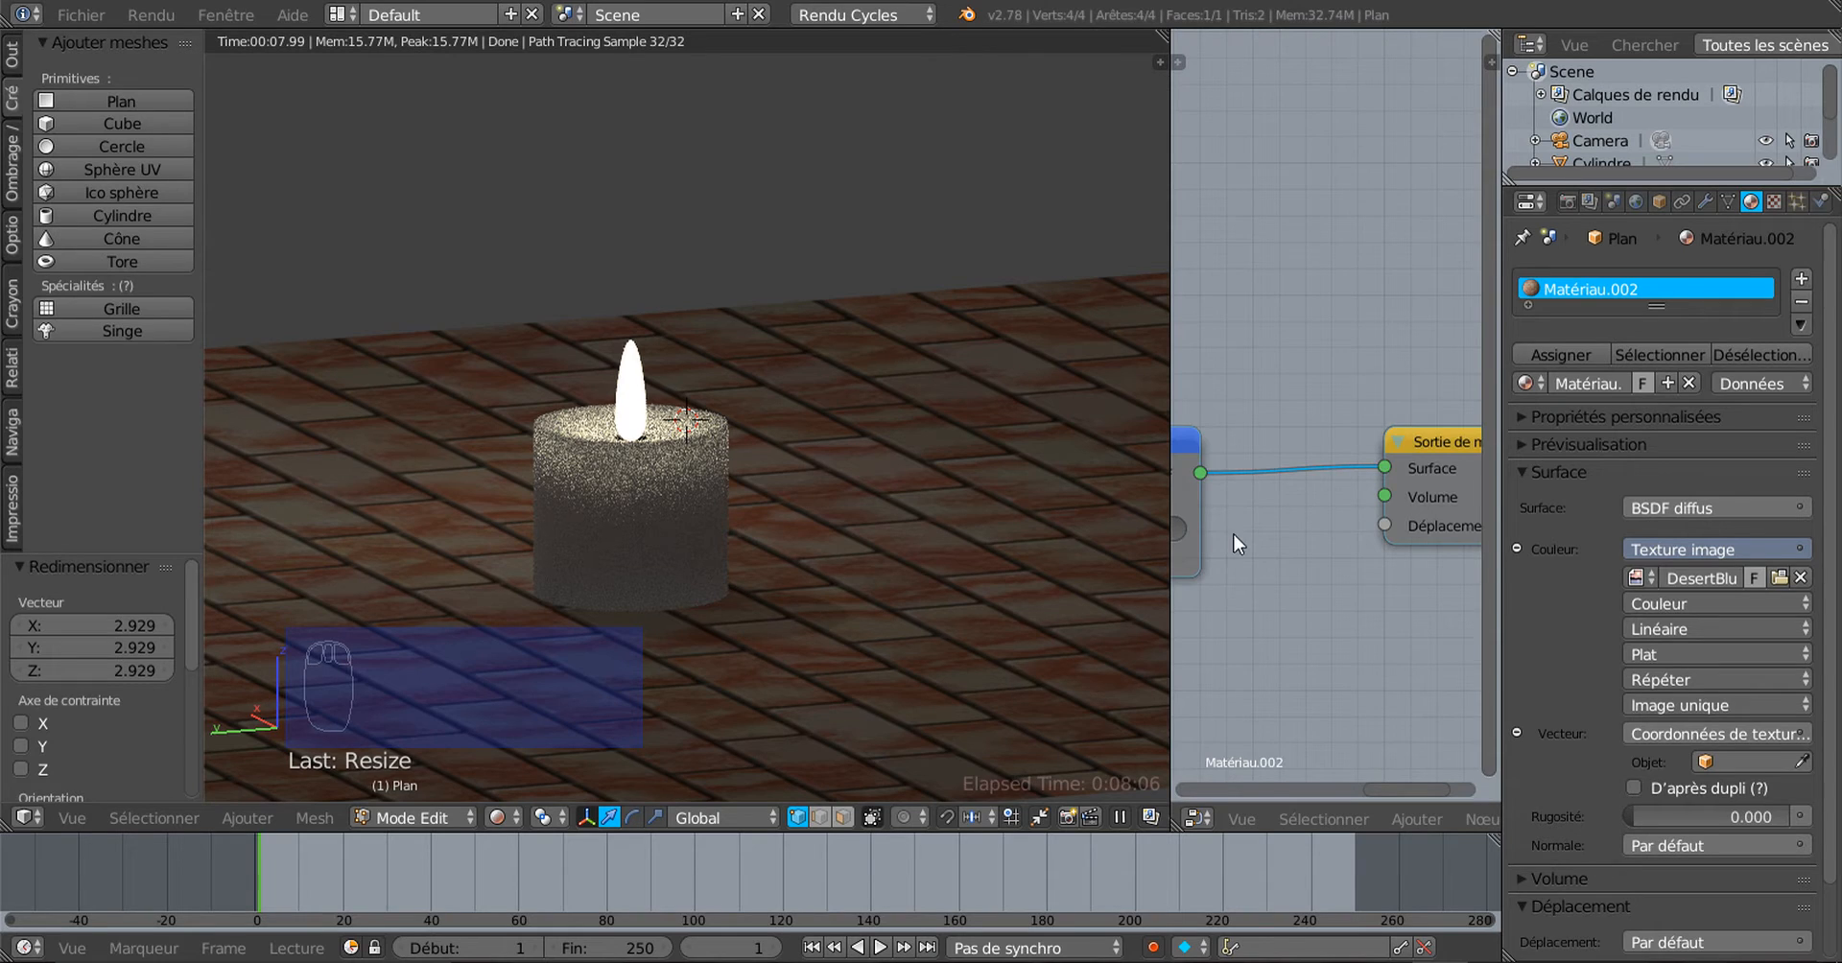
# Step: Move the BSDF diffus node above the material output and widen the node editor to expose the Texture image node
pyautogui.moveTo(1323, 604); pyautogui.dragTo(1403, 574, button='middle')
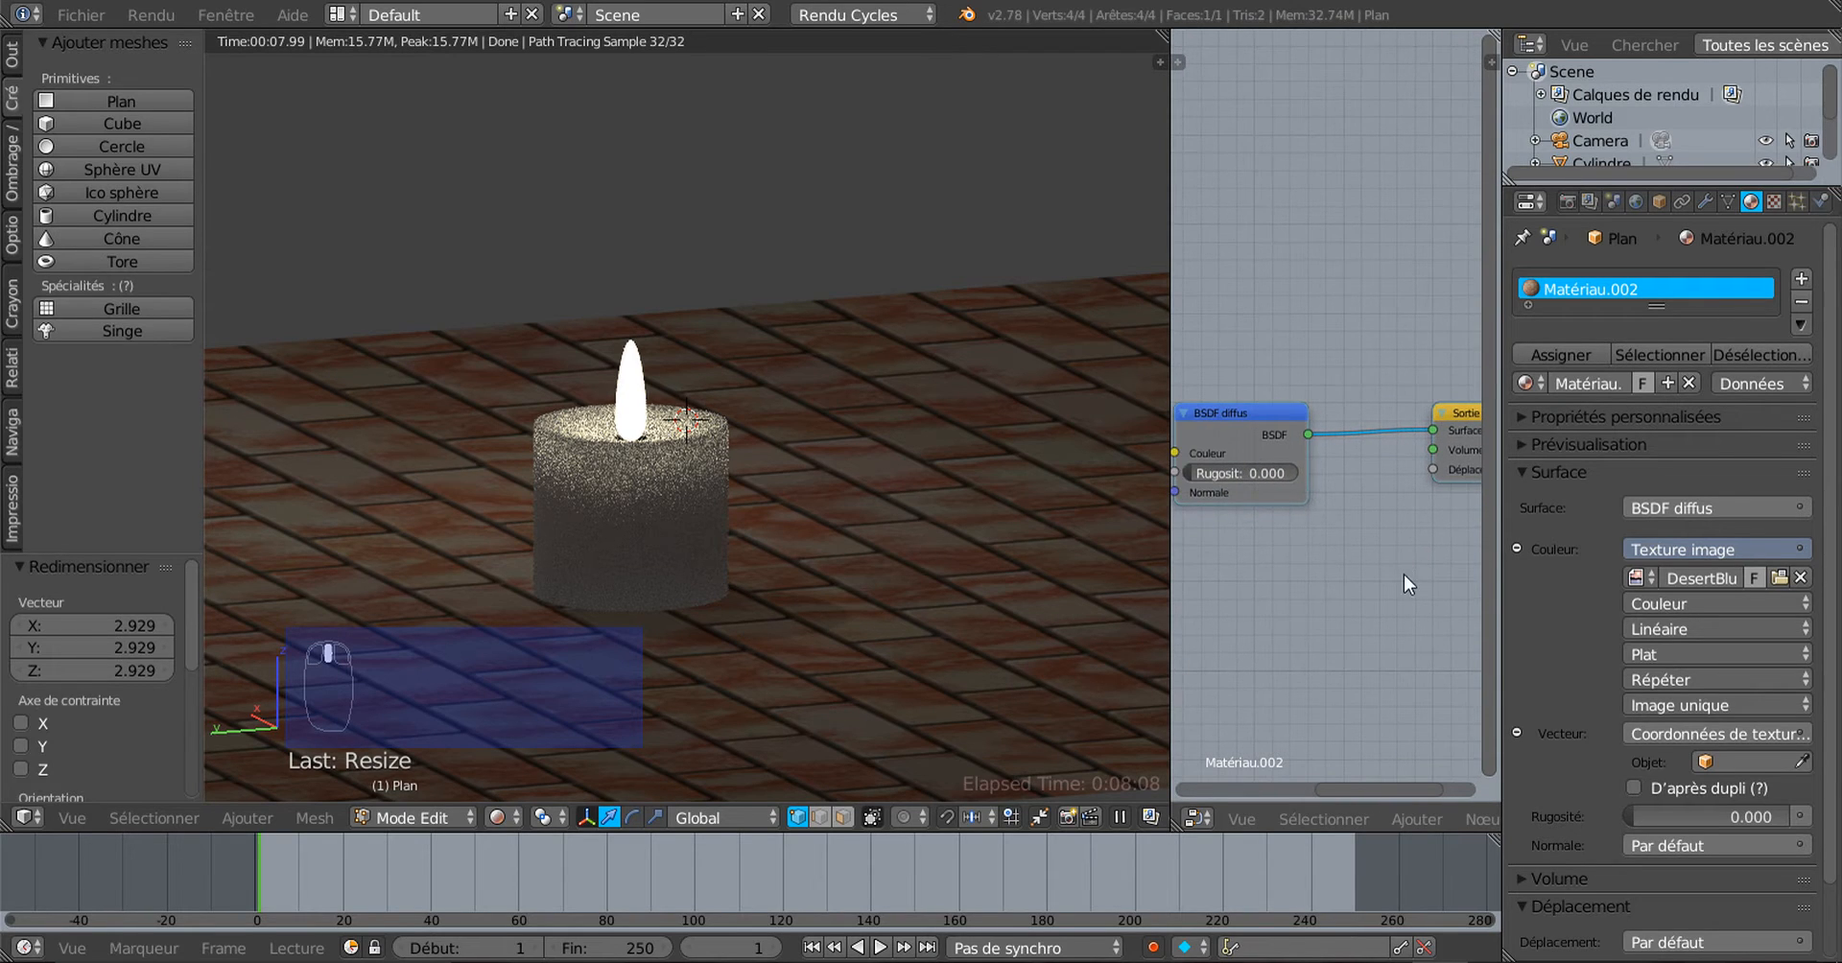
pyautogui.moveTo(1263, 418); pyautogui.dragTo(1316, 259)
pyautogui.scroll(-3, 1322, 439)
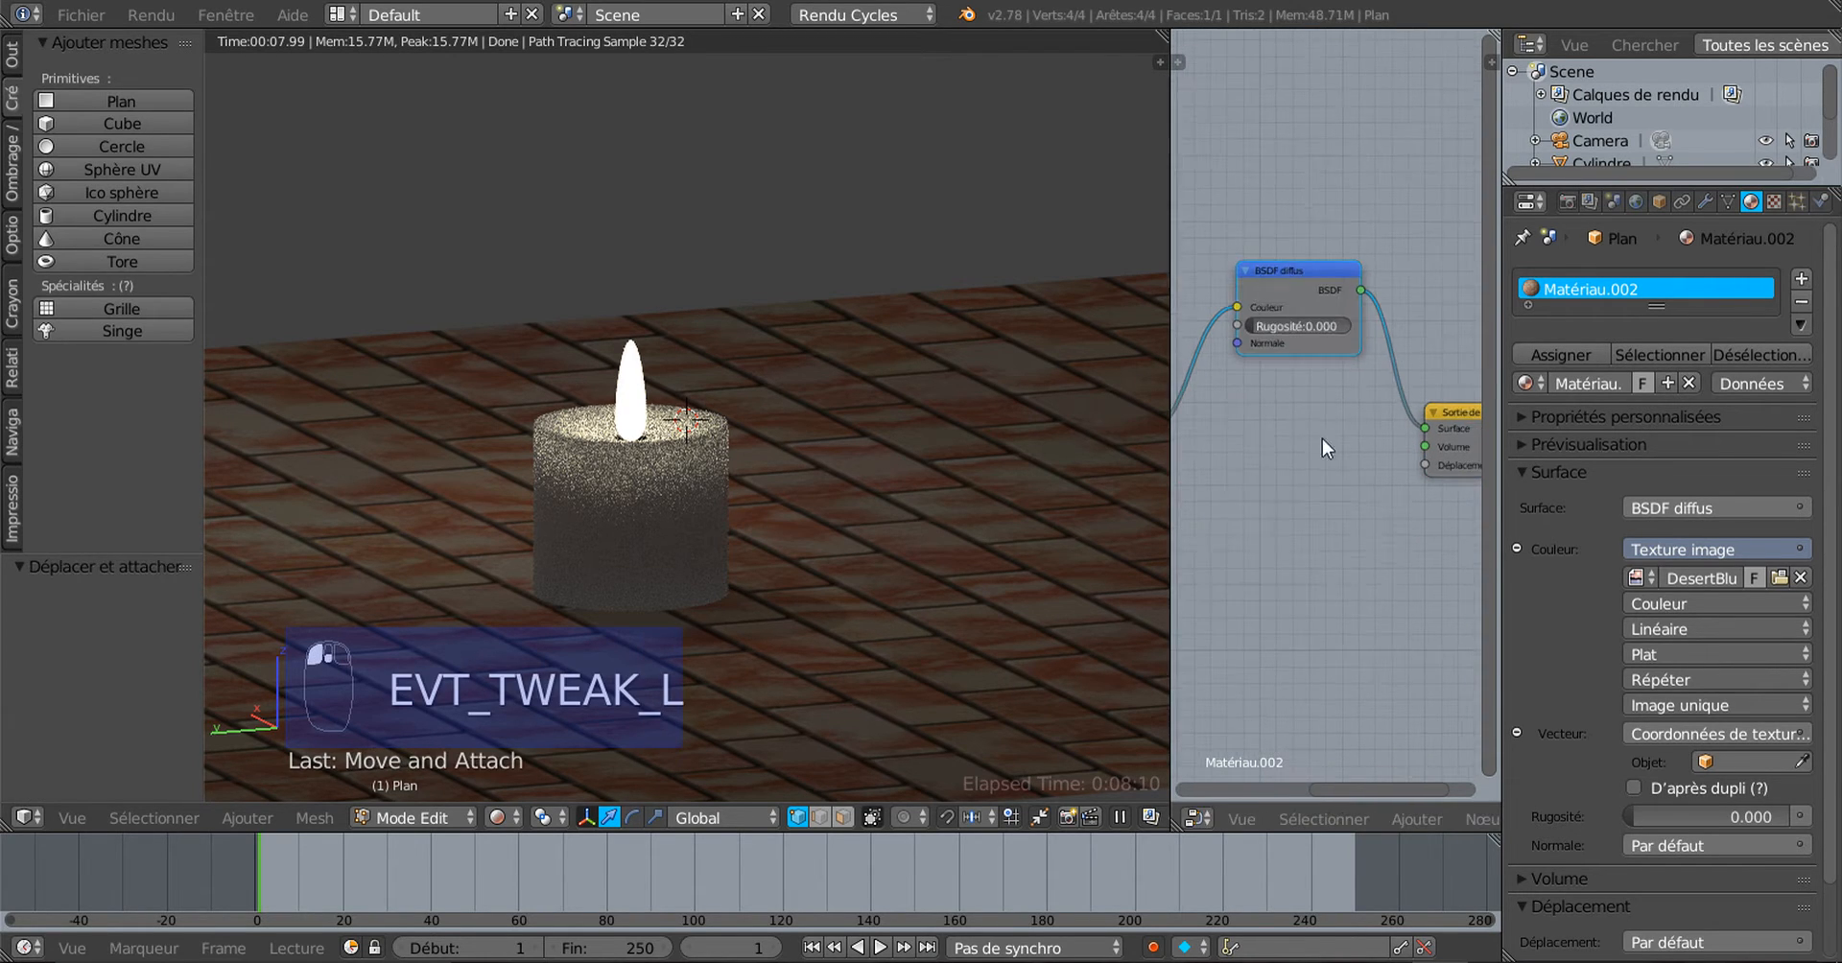
pyautogui.moveTo(1321, 568); pyautogui.dragTo(1319, 568, button='middle')
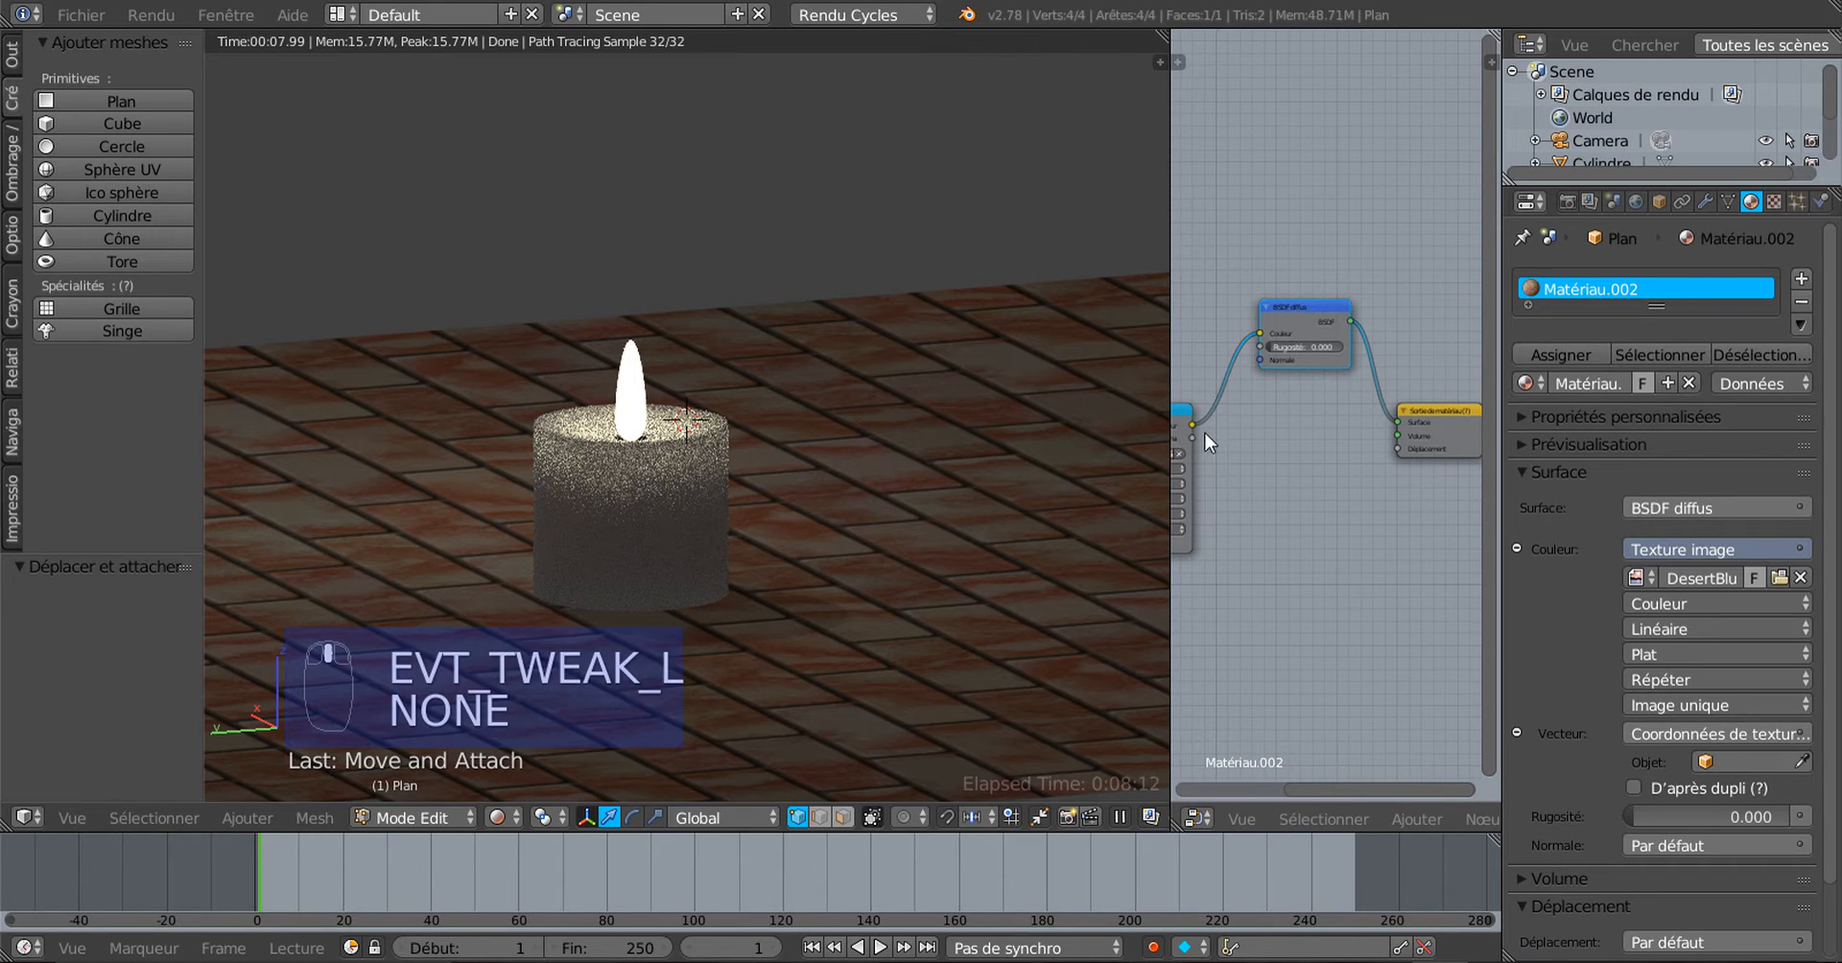
pyautogui.moveTo(1201, 424); pyautogui.dragTo(1258, 423)
pyautogui.moveTo(1171, 316); pyautogui.dragTo(972, 357)
pyautogui.scroll(1, 1080, 472)
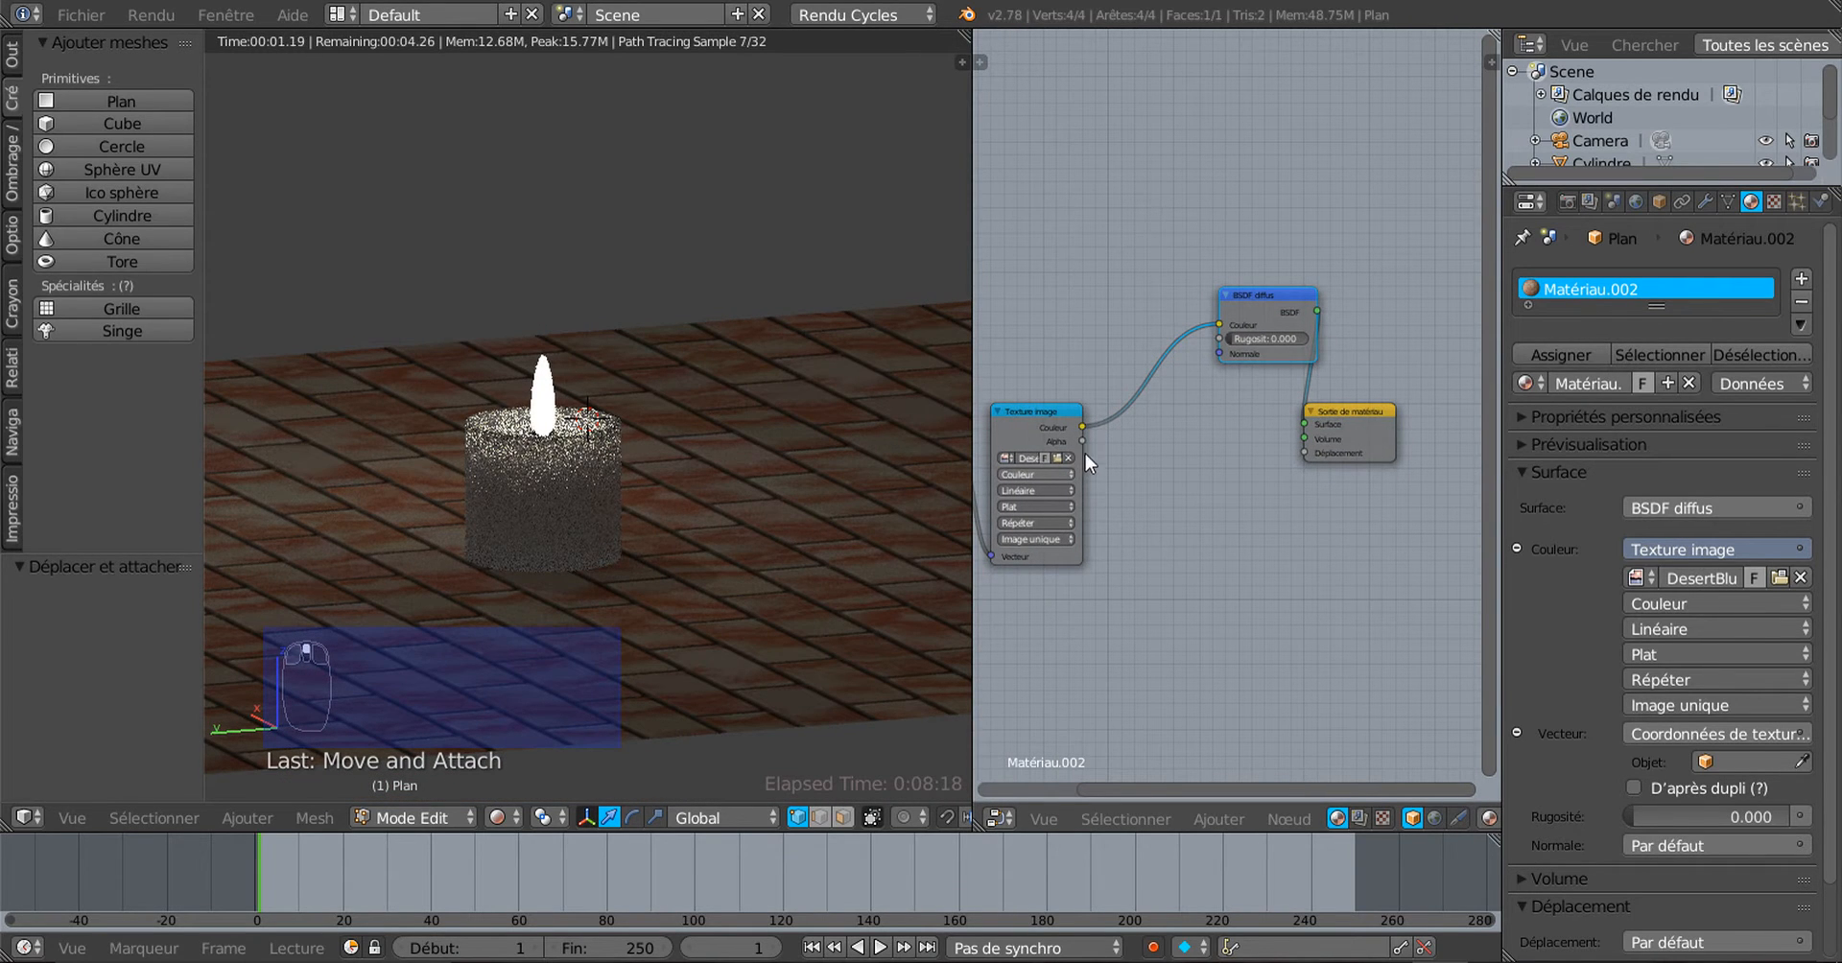
# Step: Connect the Texture image node's Couleur output to the Déplacement input of the material output
pyautogui.moveTo(1088, 424); pyautogui.dragTo(1126, 429)
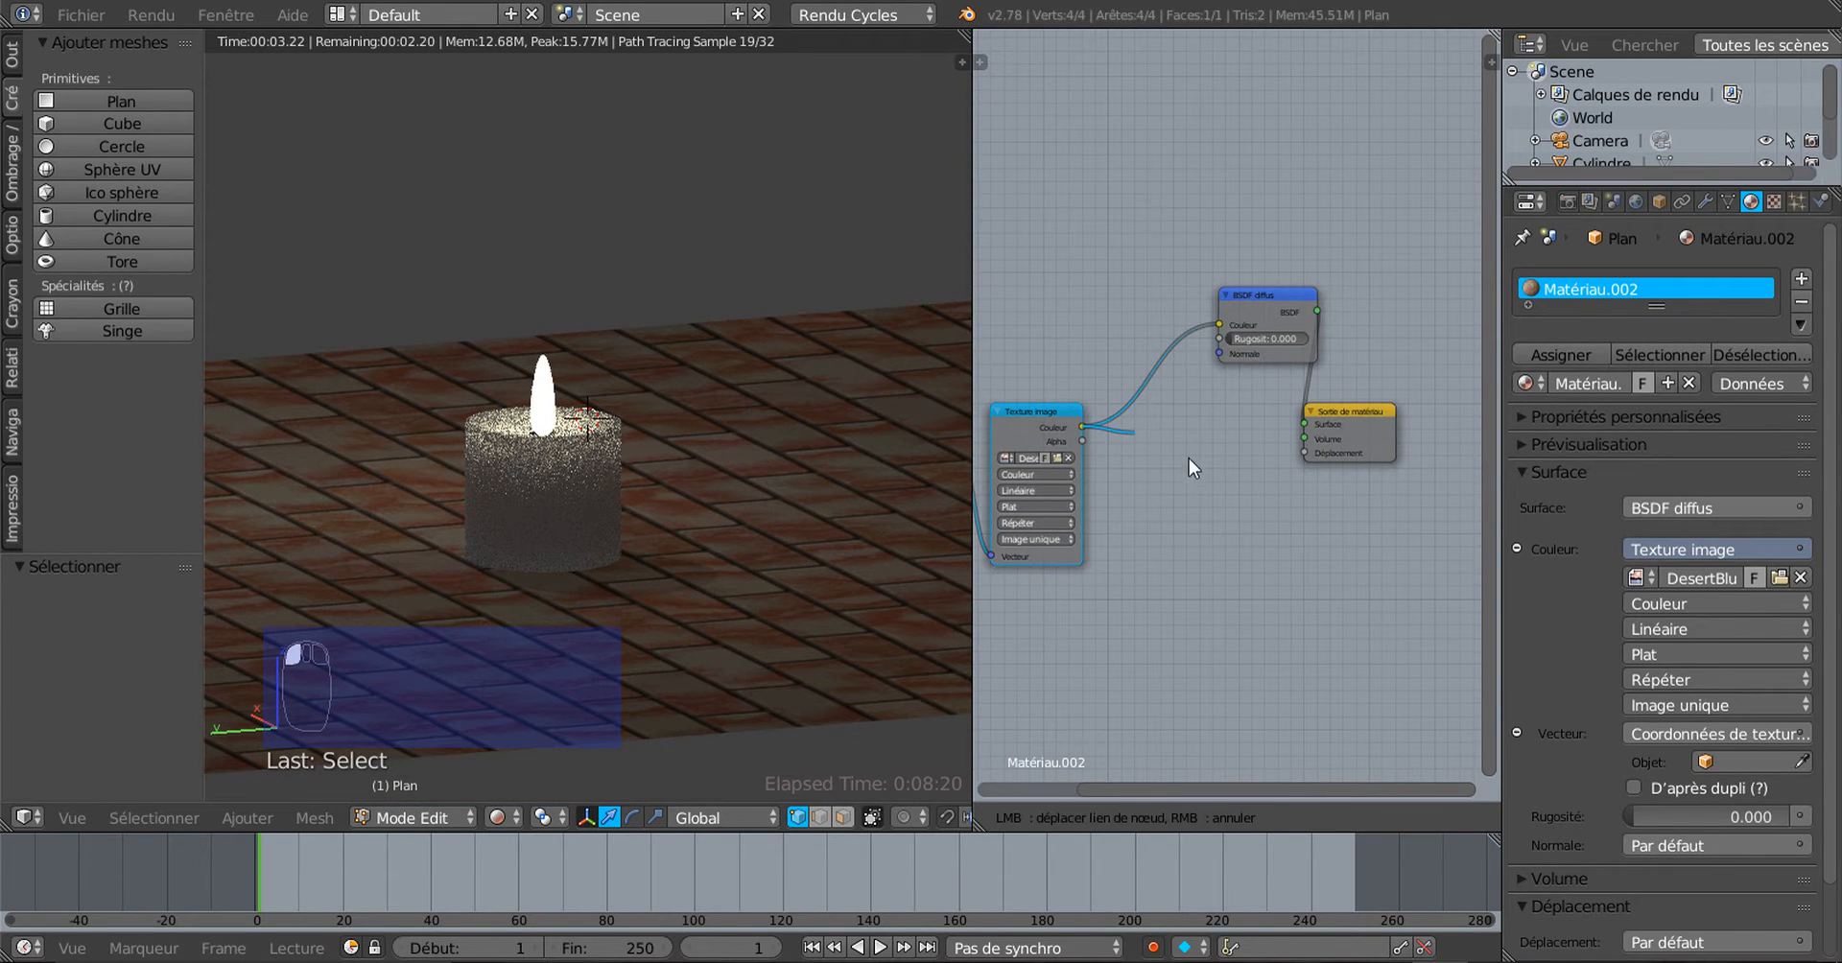
pyautogui.moveTo(1252, 487); pyautogui.dragTo(1308, 452)
pyautogui.scroll(2, 990, 427)
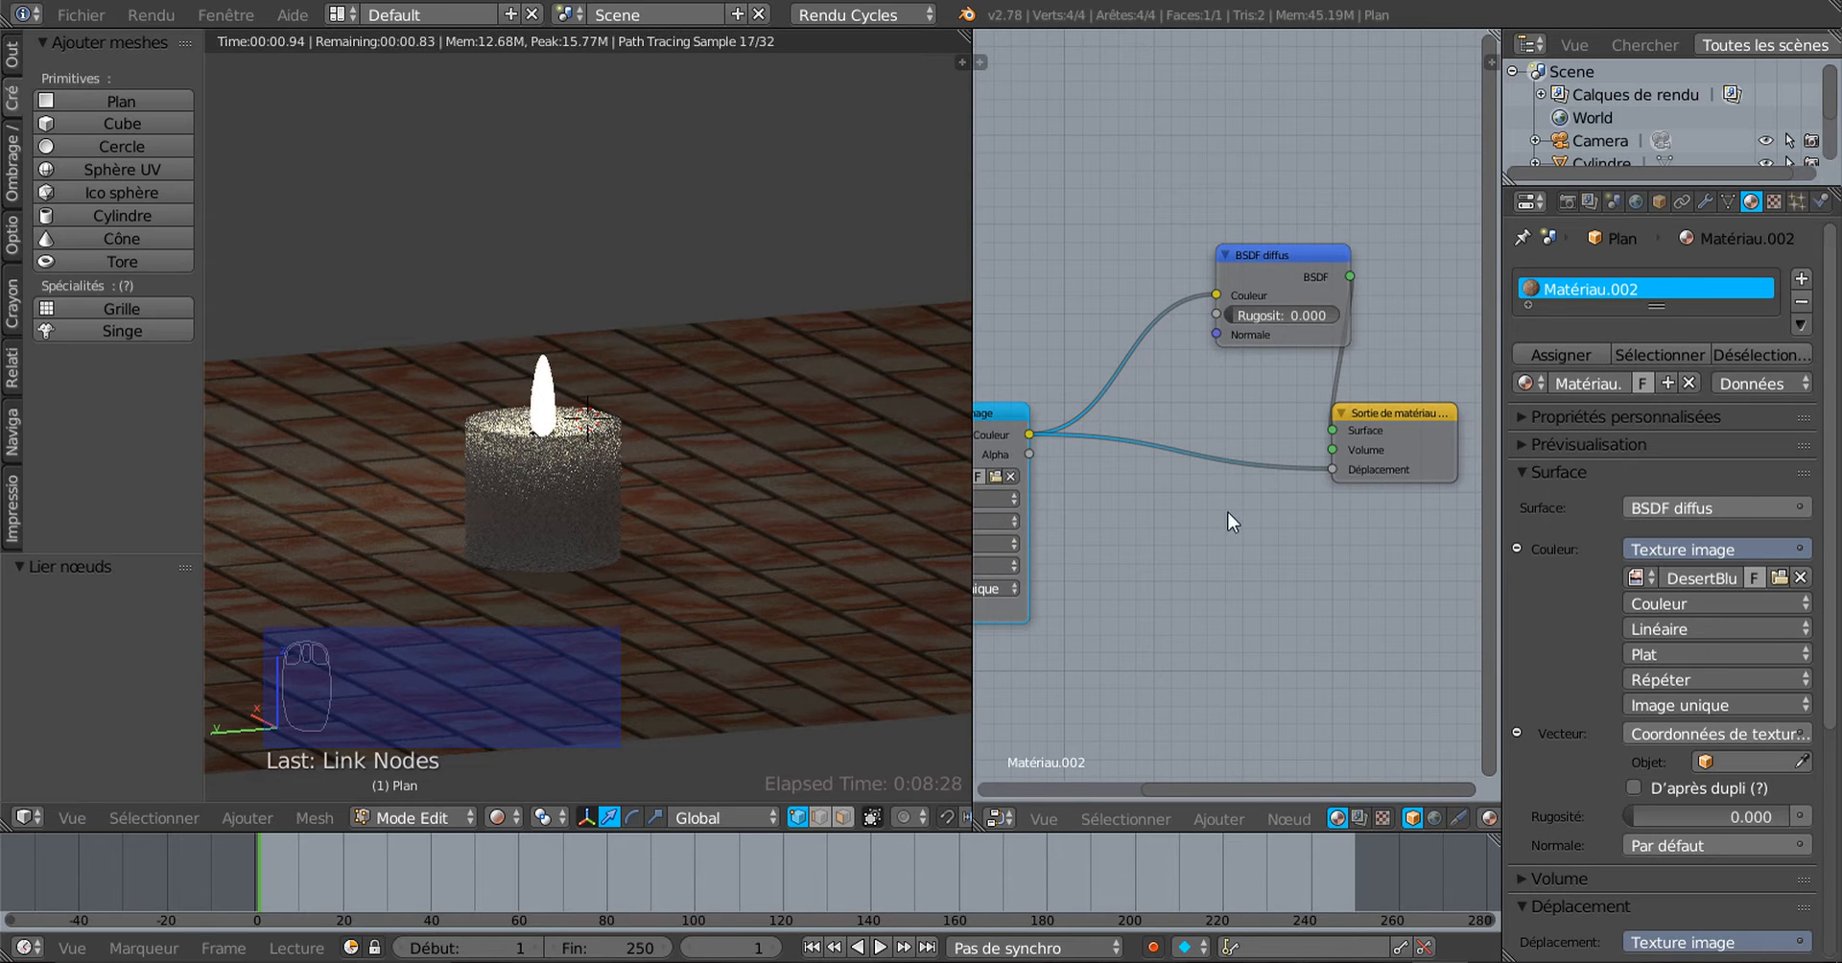
# Step: Move the Texture image and texture coordinate nodes closer to the rest of the plane's node tree
pyautogui.scroll(-2, 1228, 512)
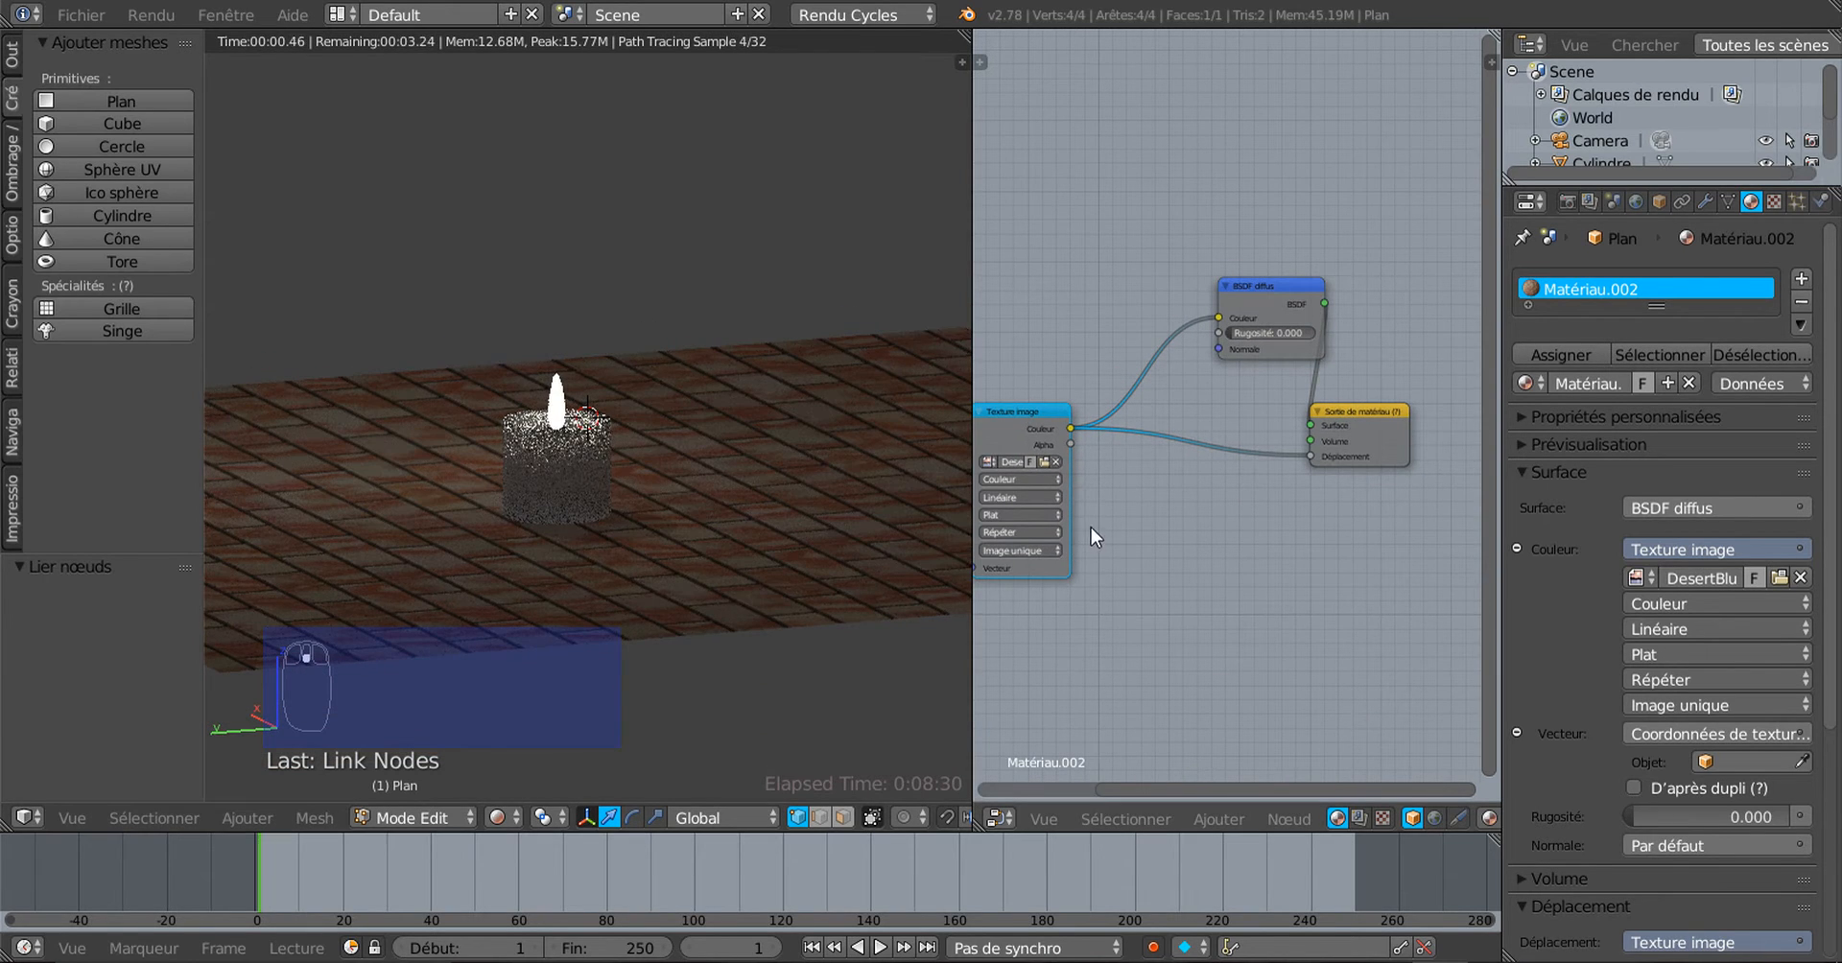
pyautogui.scroll(-2, 1097, 432)
pyautogui.moveTo(1054, 410); pyautogui.dragTo(1129, 393)
pyautogui.scroll(-2, 1056, 429)
pyautogui.moveTo(994, 412); pyautogui.dragTo(1052, 394)
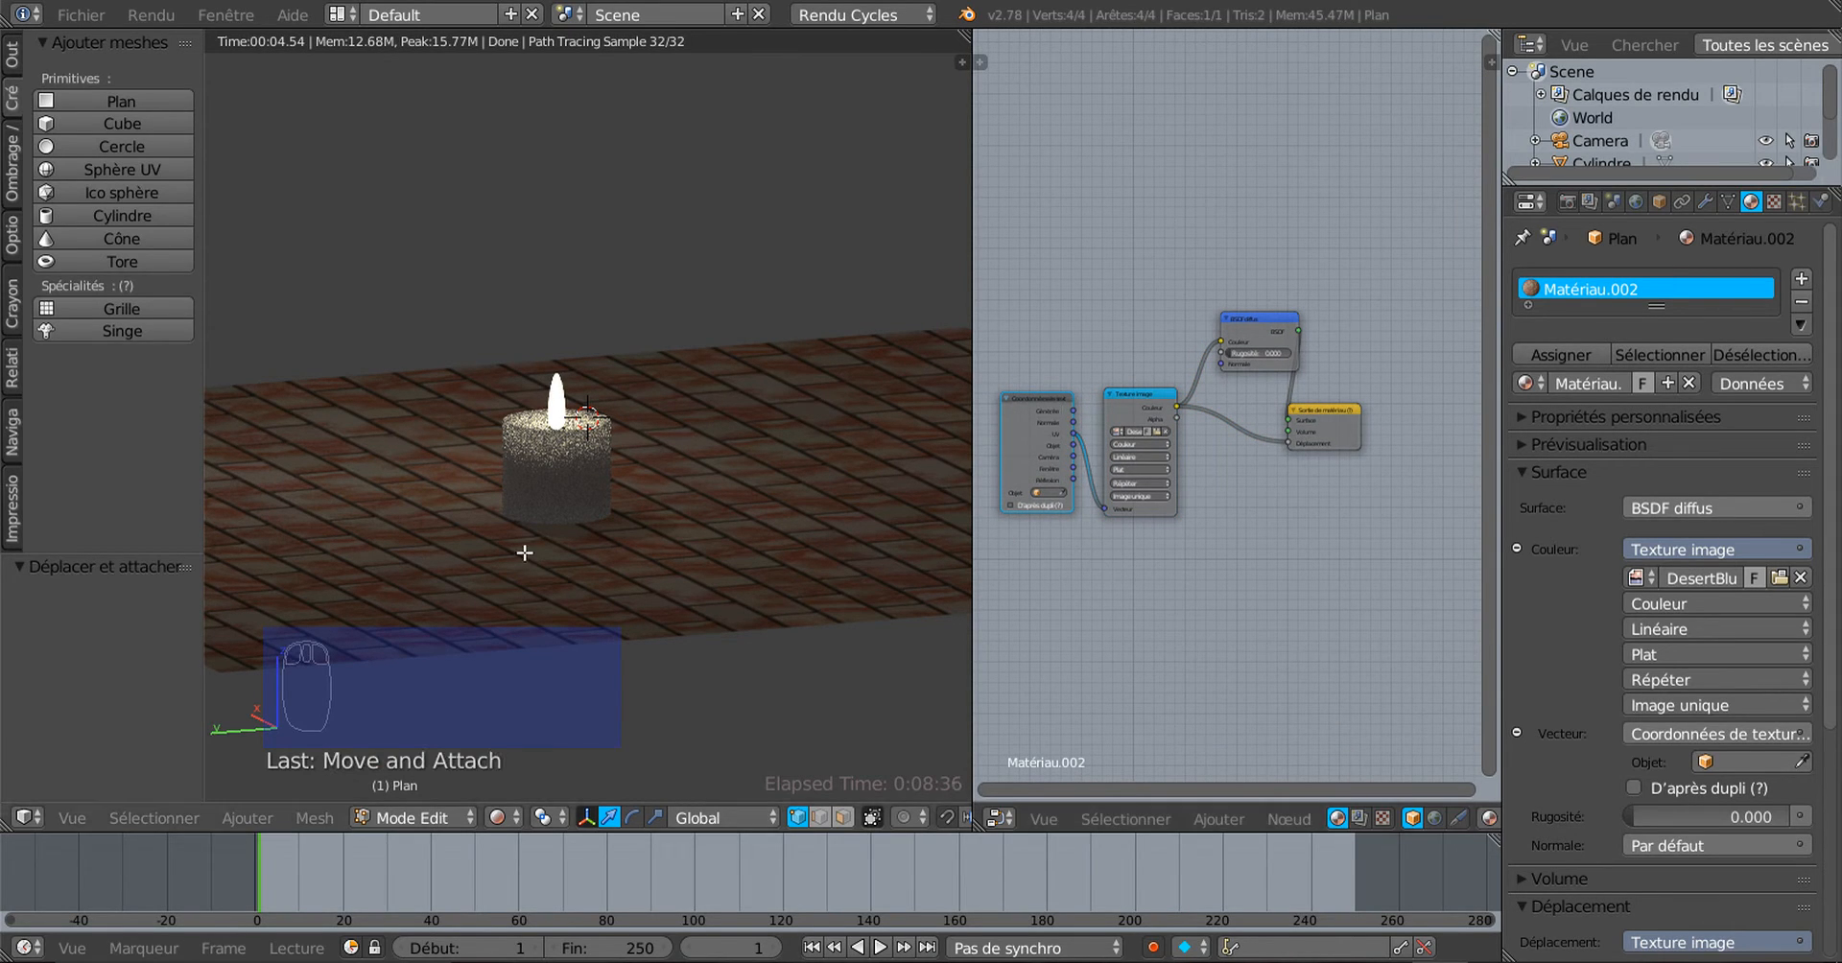
# Step: Widen the 3D view and inspect the rendered brick relief around the candle from close up and a lower angle
pyautogui.scroll(4, 728, 600)
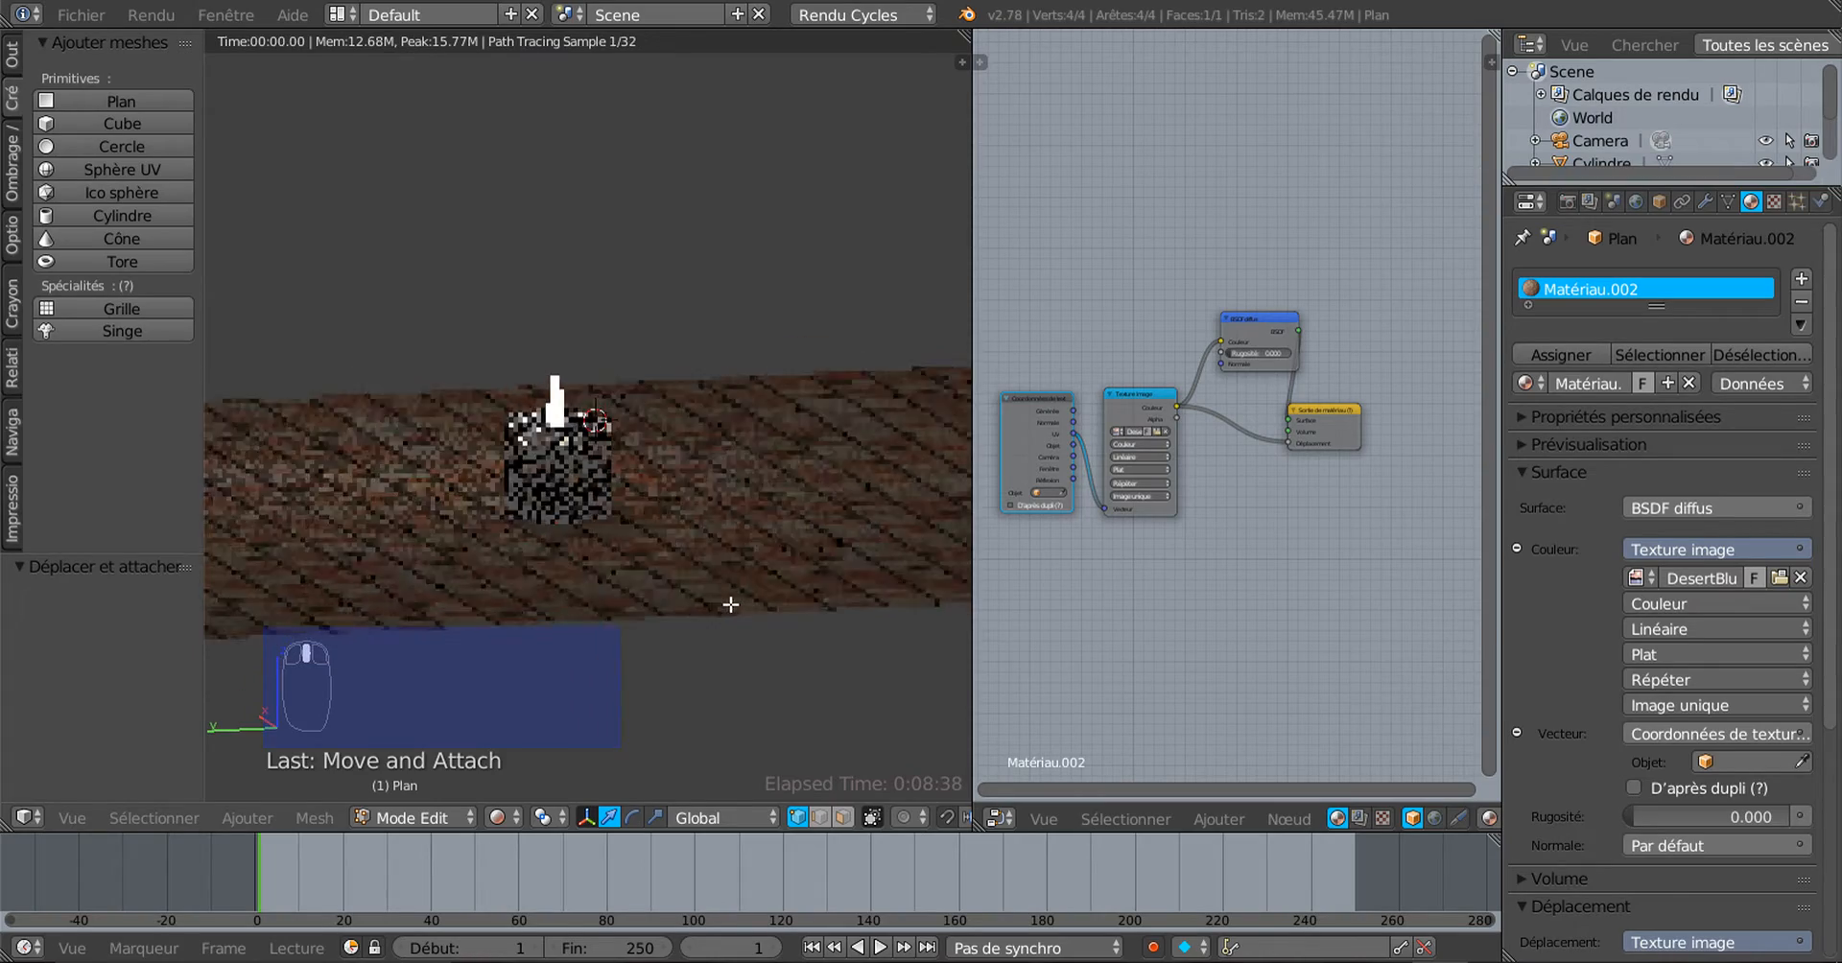
pyautogui.scroll(1, 720, 592)
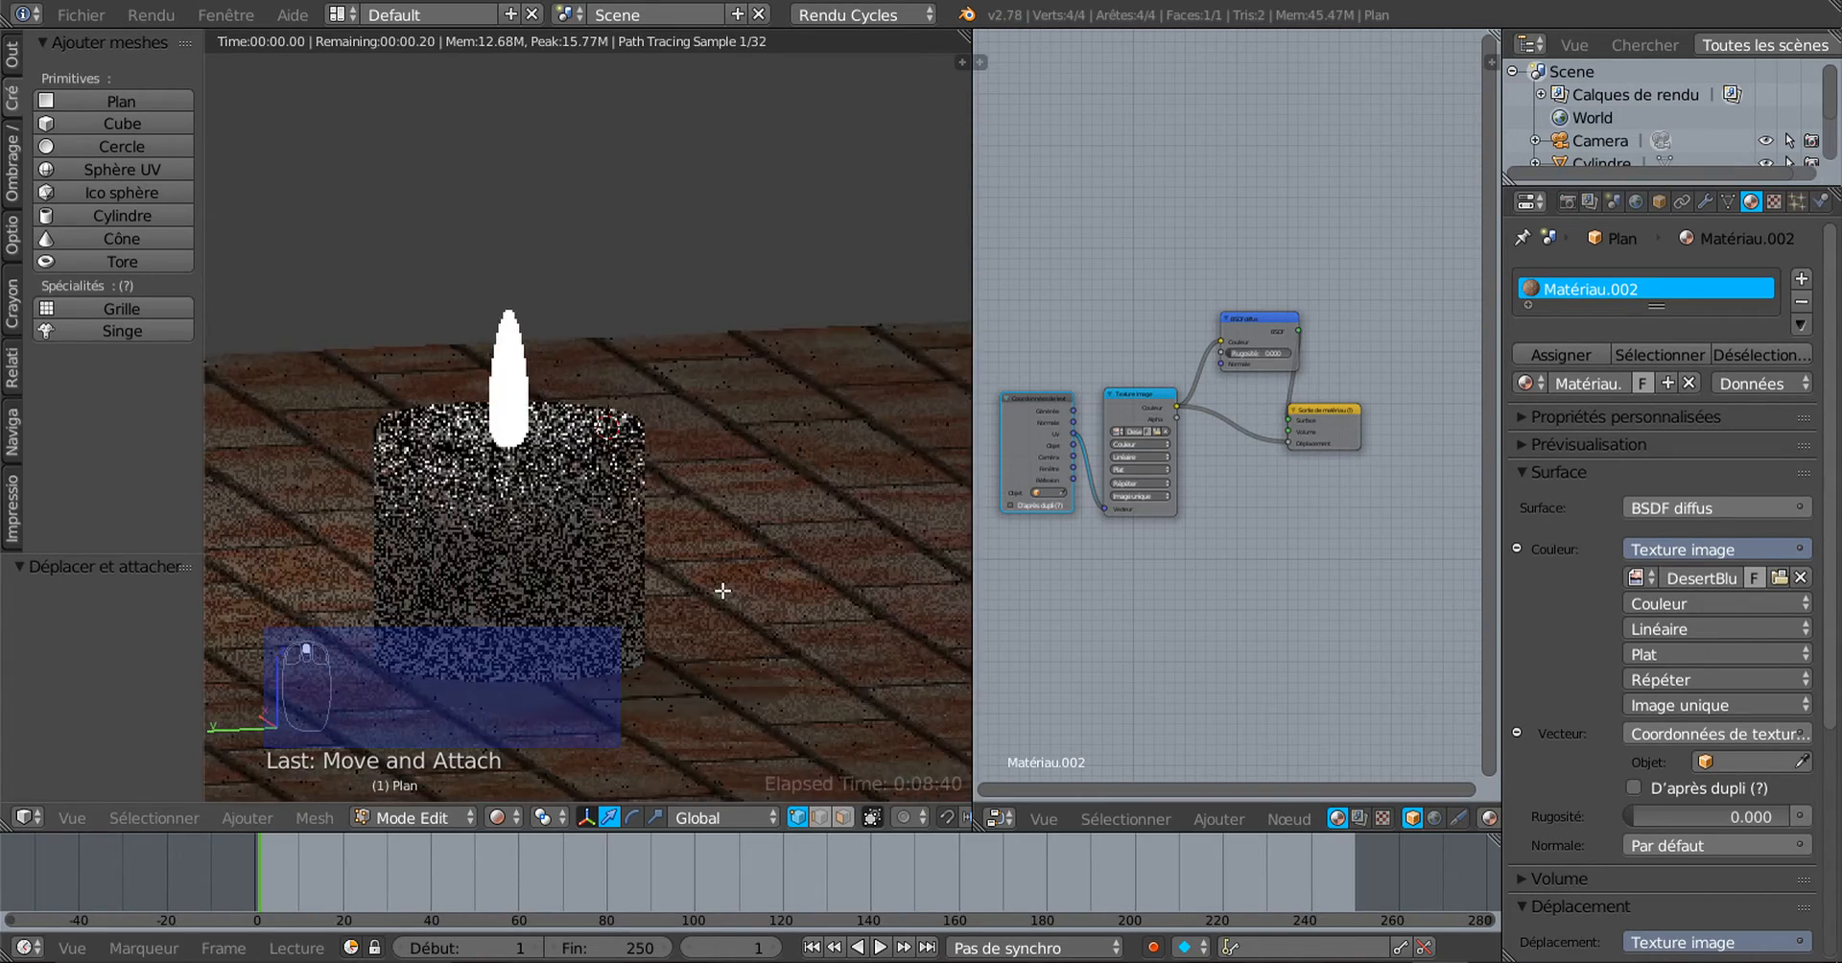
pyautogui.scroll(-2, 720, 590)
pyautogui.moveTo(752, 584)
pyautogui.mouseDown(button='middle')
pyautogui.moveTo(708, 595)
pyautogui.moveTo(719, 580)
pyautogui.mouseUp(button='middle')
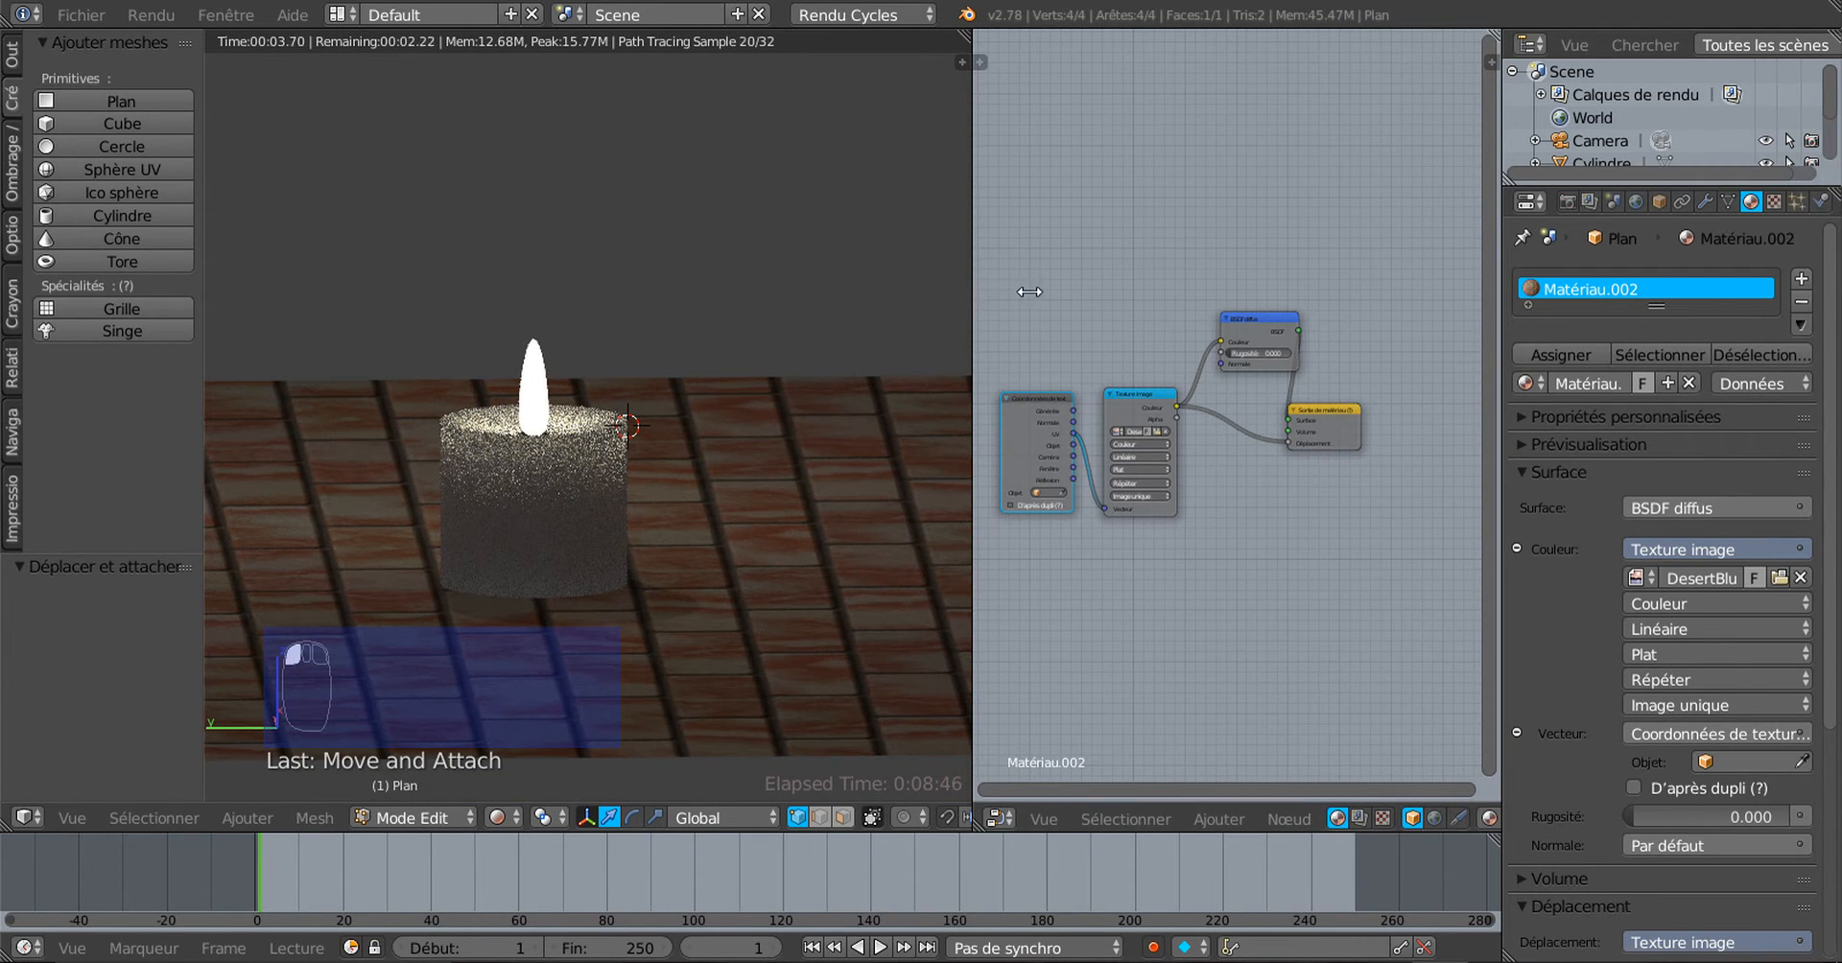
pyautogui.moveTo(973, 297); pyautogui.dragTo(1080, 285)
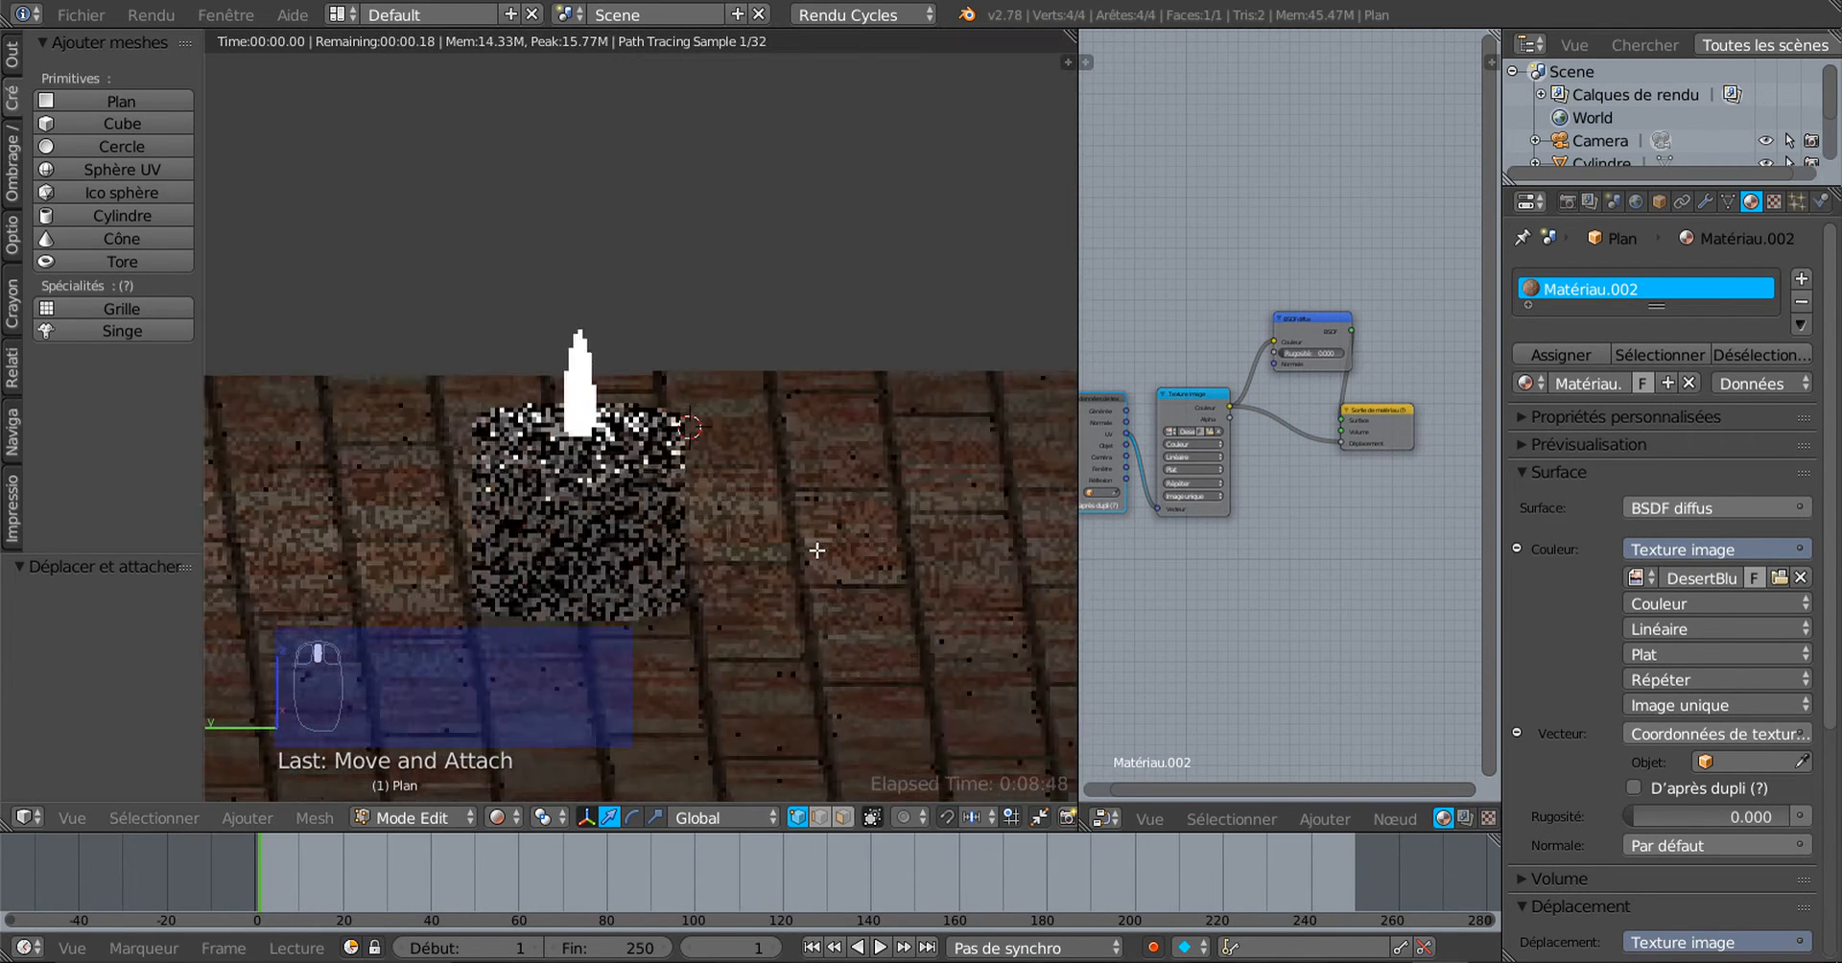
pyautogui.moveTo(718, 609); pyautogui.dragTo(693, 598, button='middle')
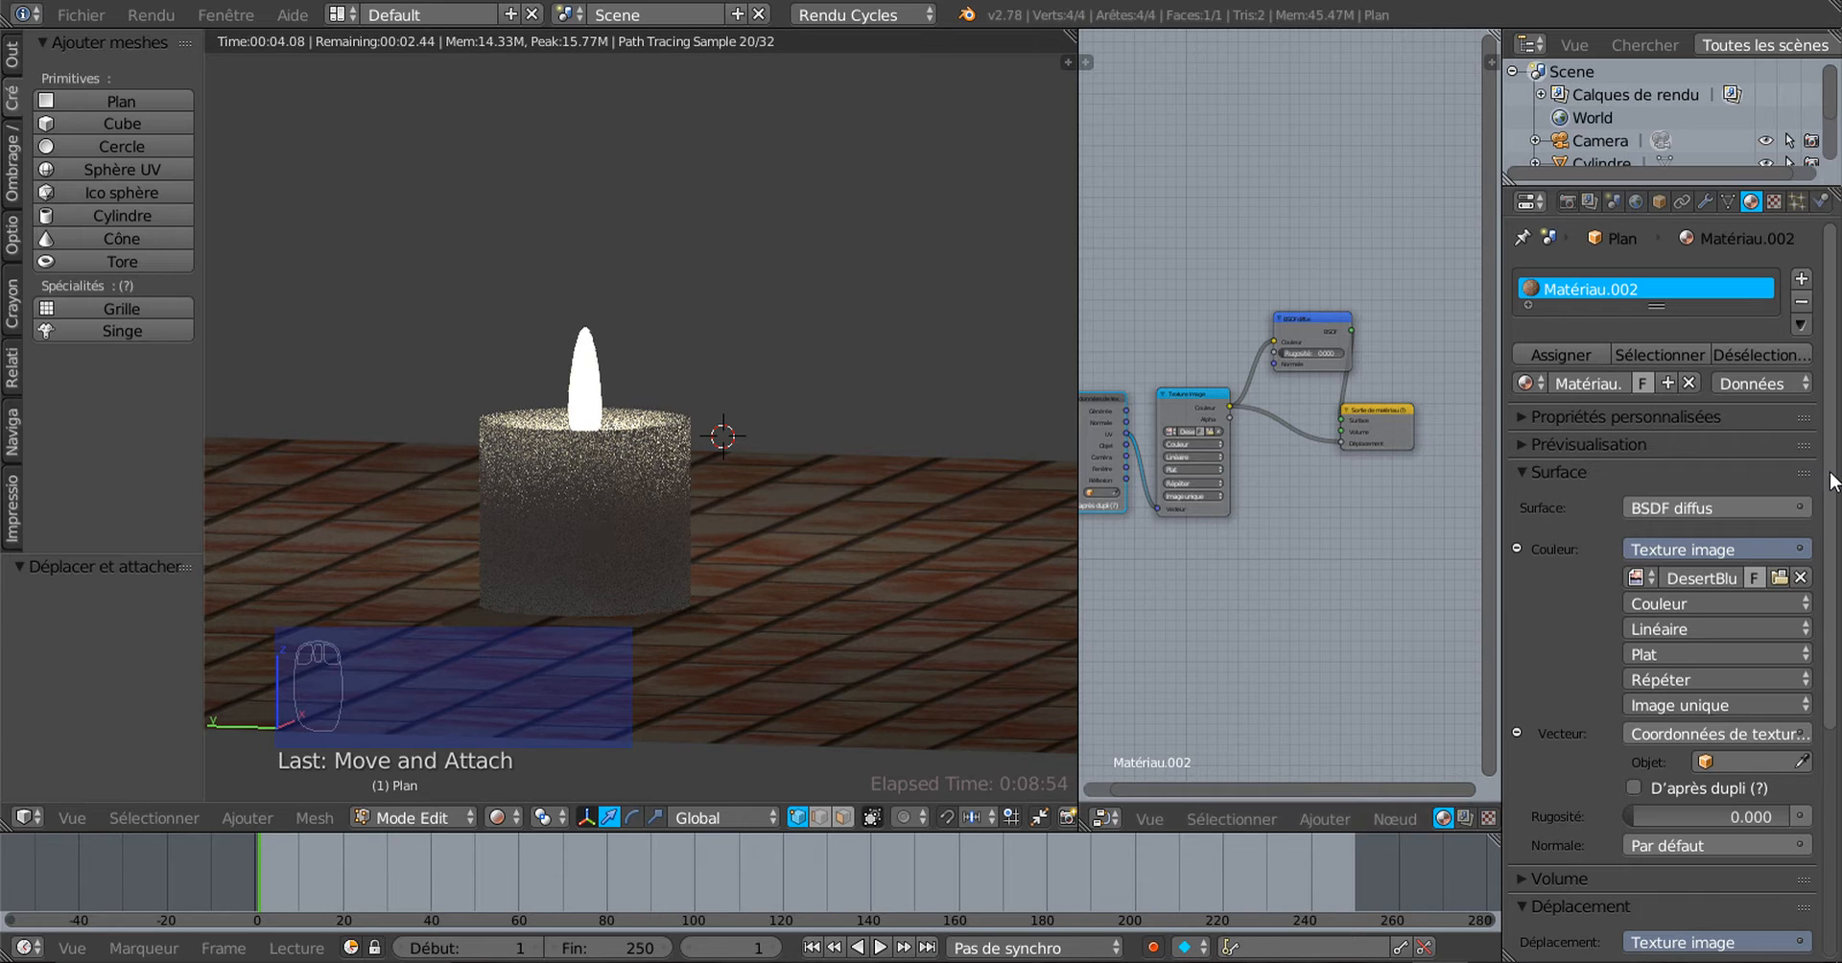
# Step: Widen the 3D view around the candle and enable nodes for the World surface
pyautogui.moveTo(1830, 470); pyautogui.dragTo(1830, 415)
pyautogui.click(1633, 199)
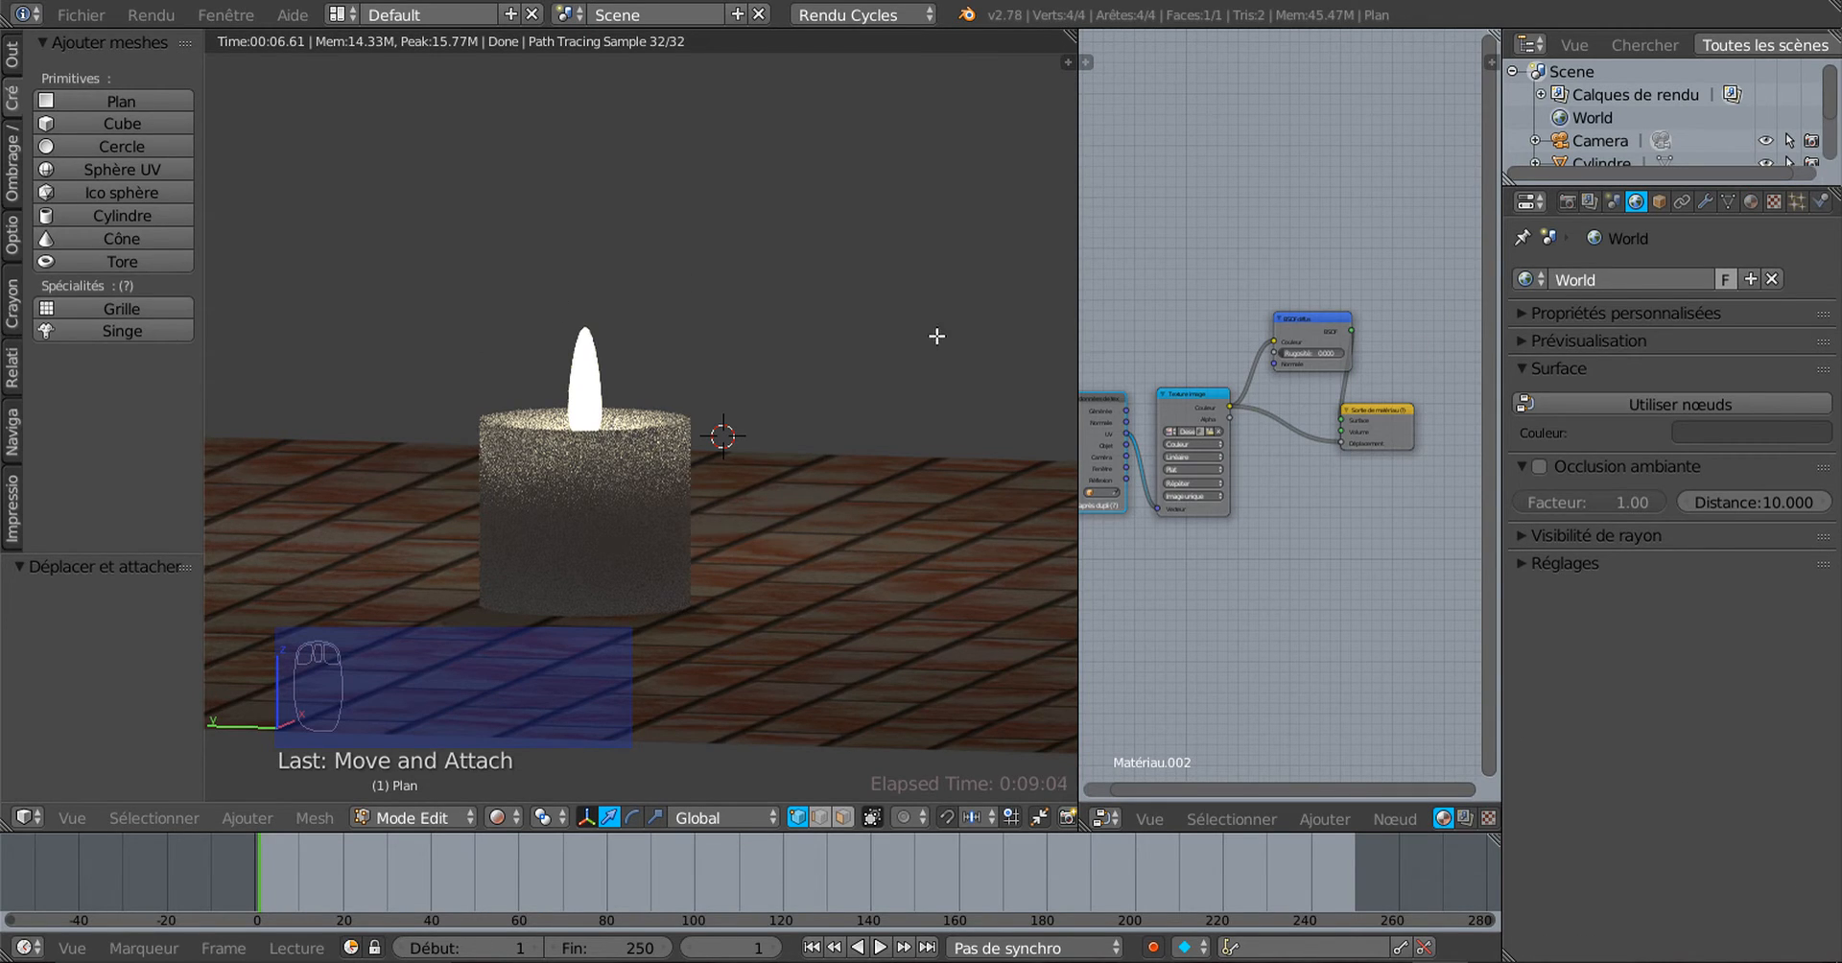
pyautogui.scroll(-3, 876, 415)
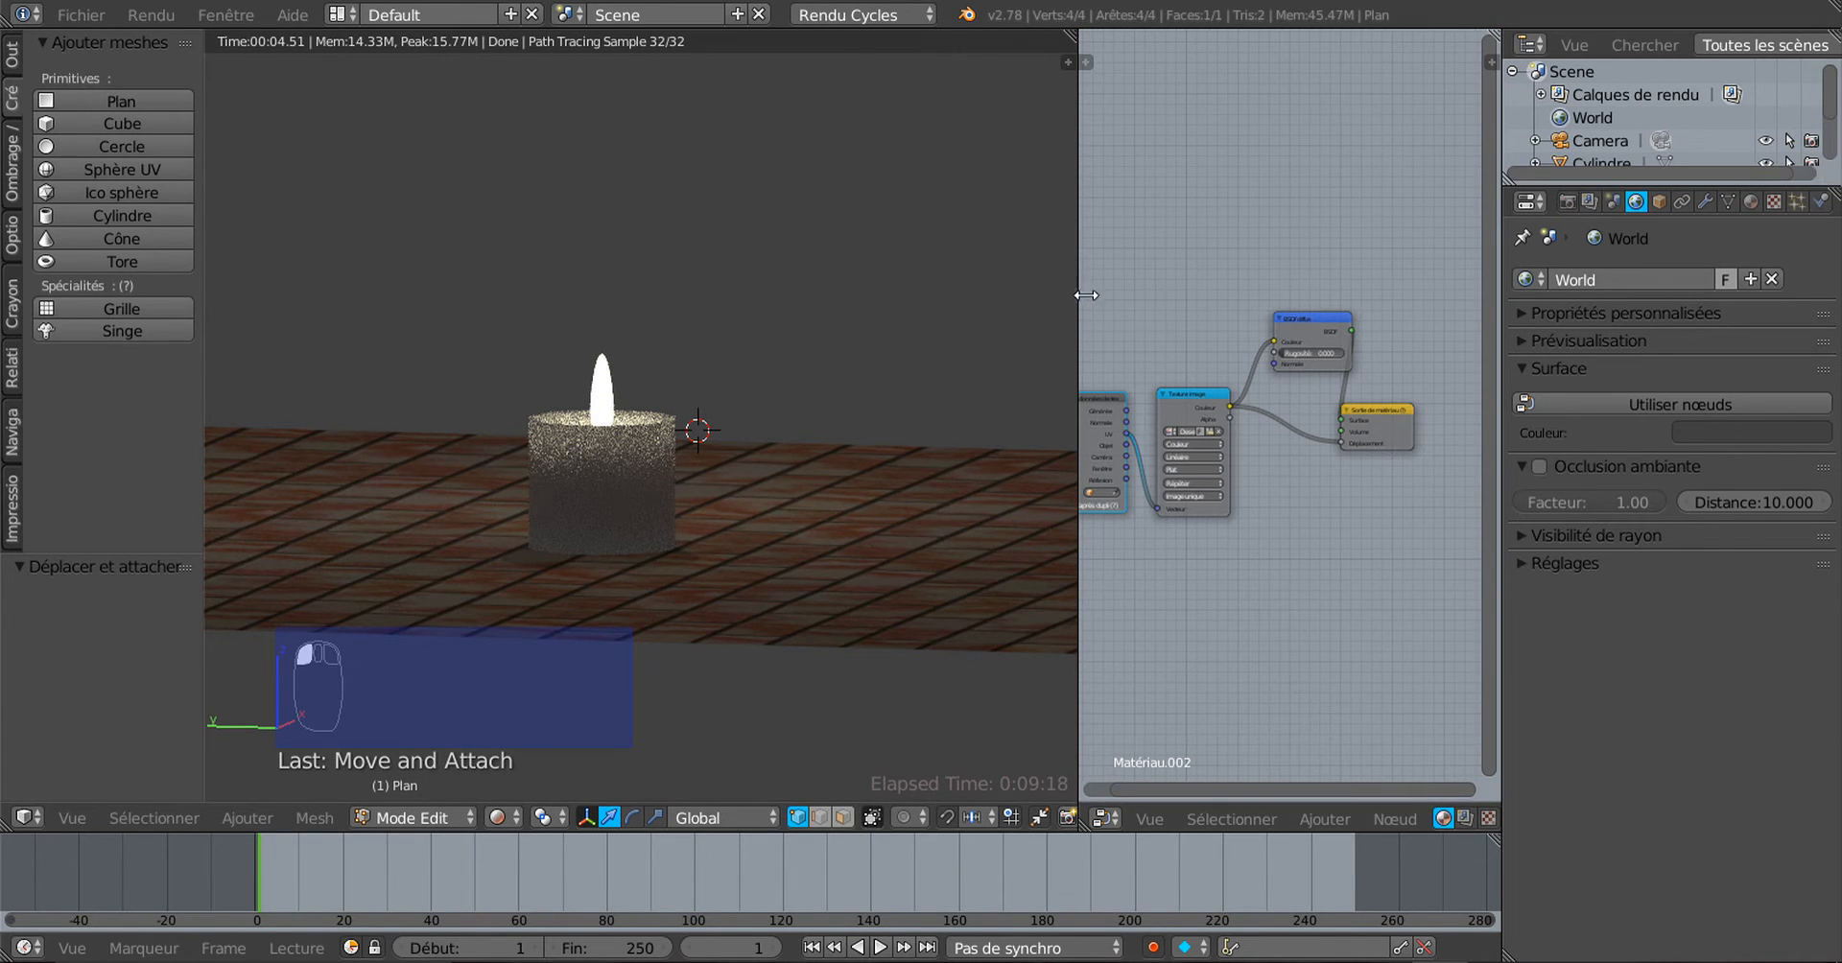
pyautogui.moveTo(1081, 292); pyautogui.dragTo(1402, 276)
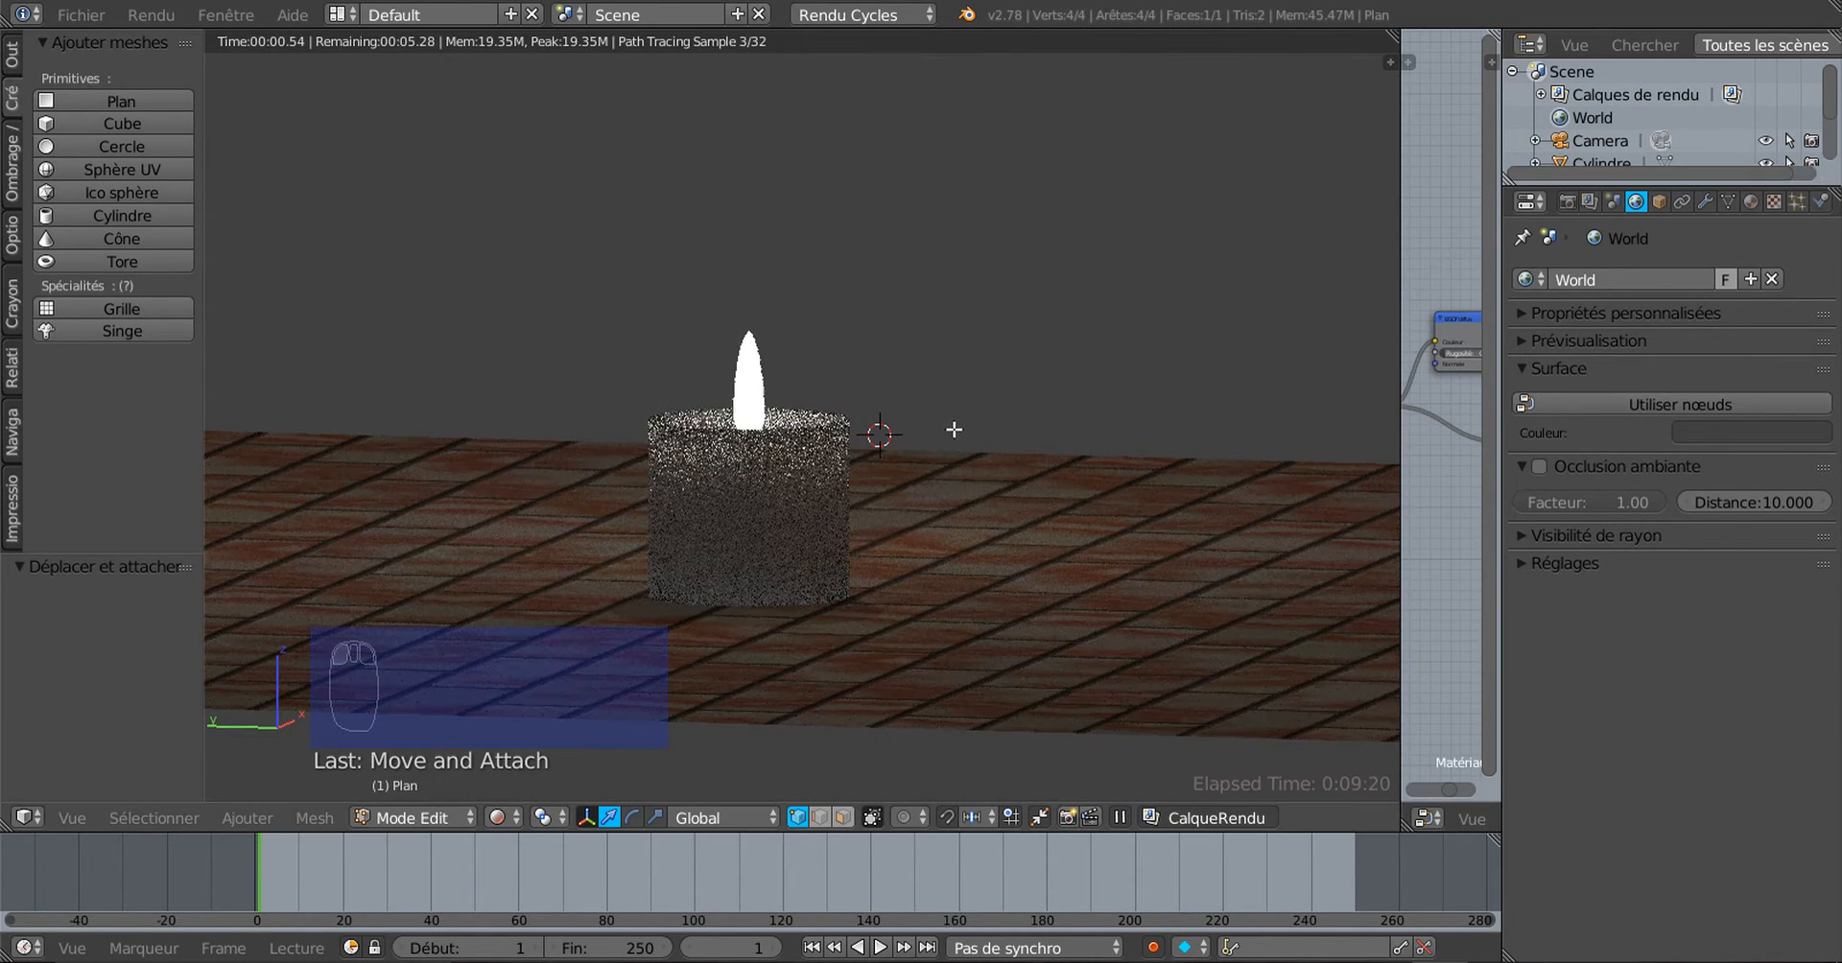
pyautogui.moveTo(954, 428); pyautogui.dragTo(1007, 422, button='middle')
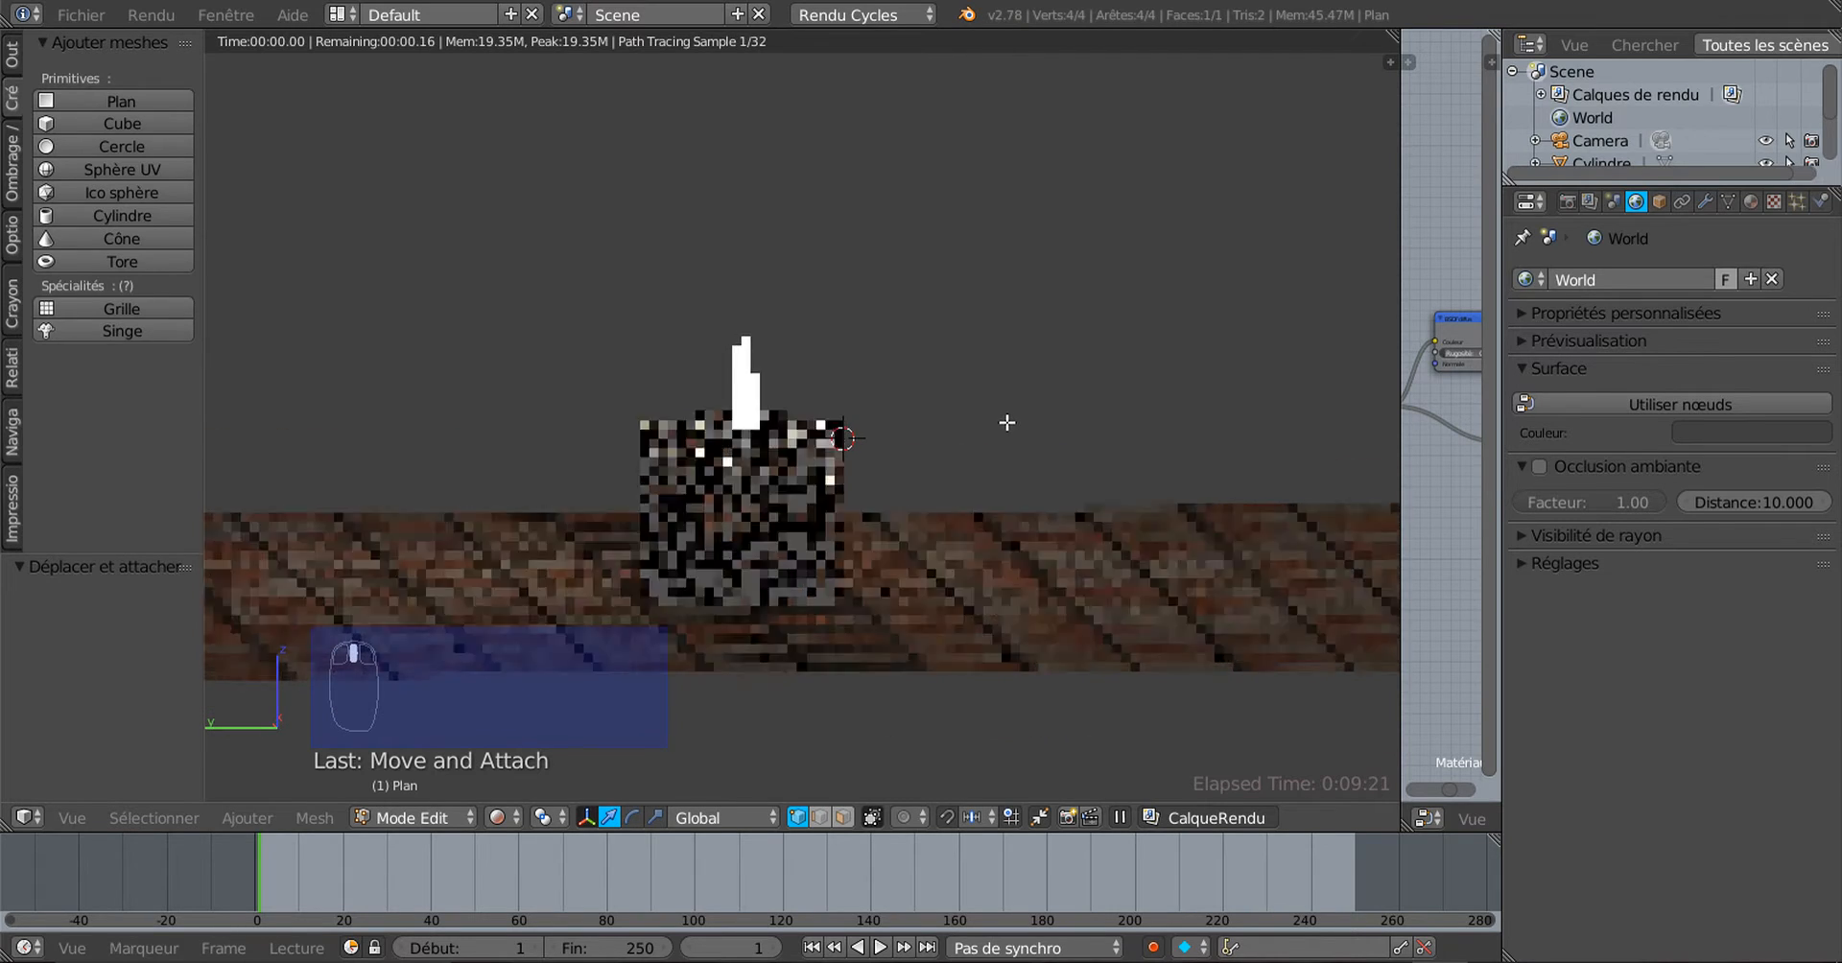
pyautogui.click(1671, 404)
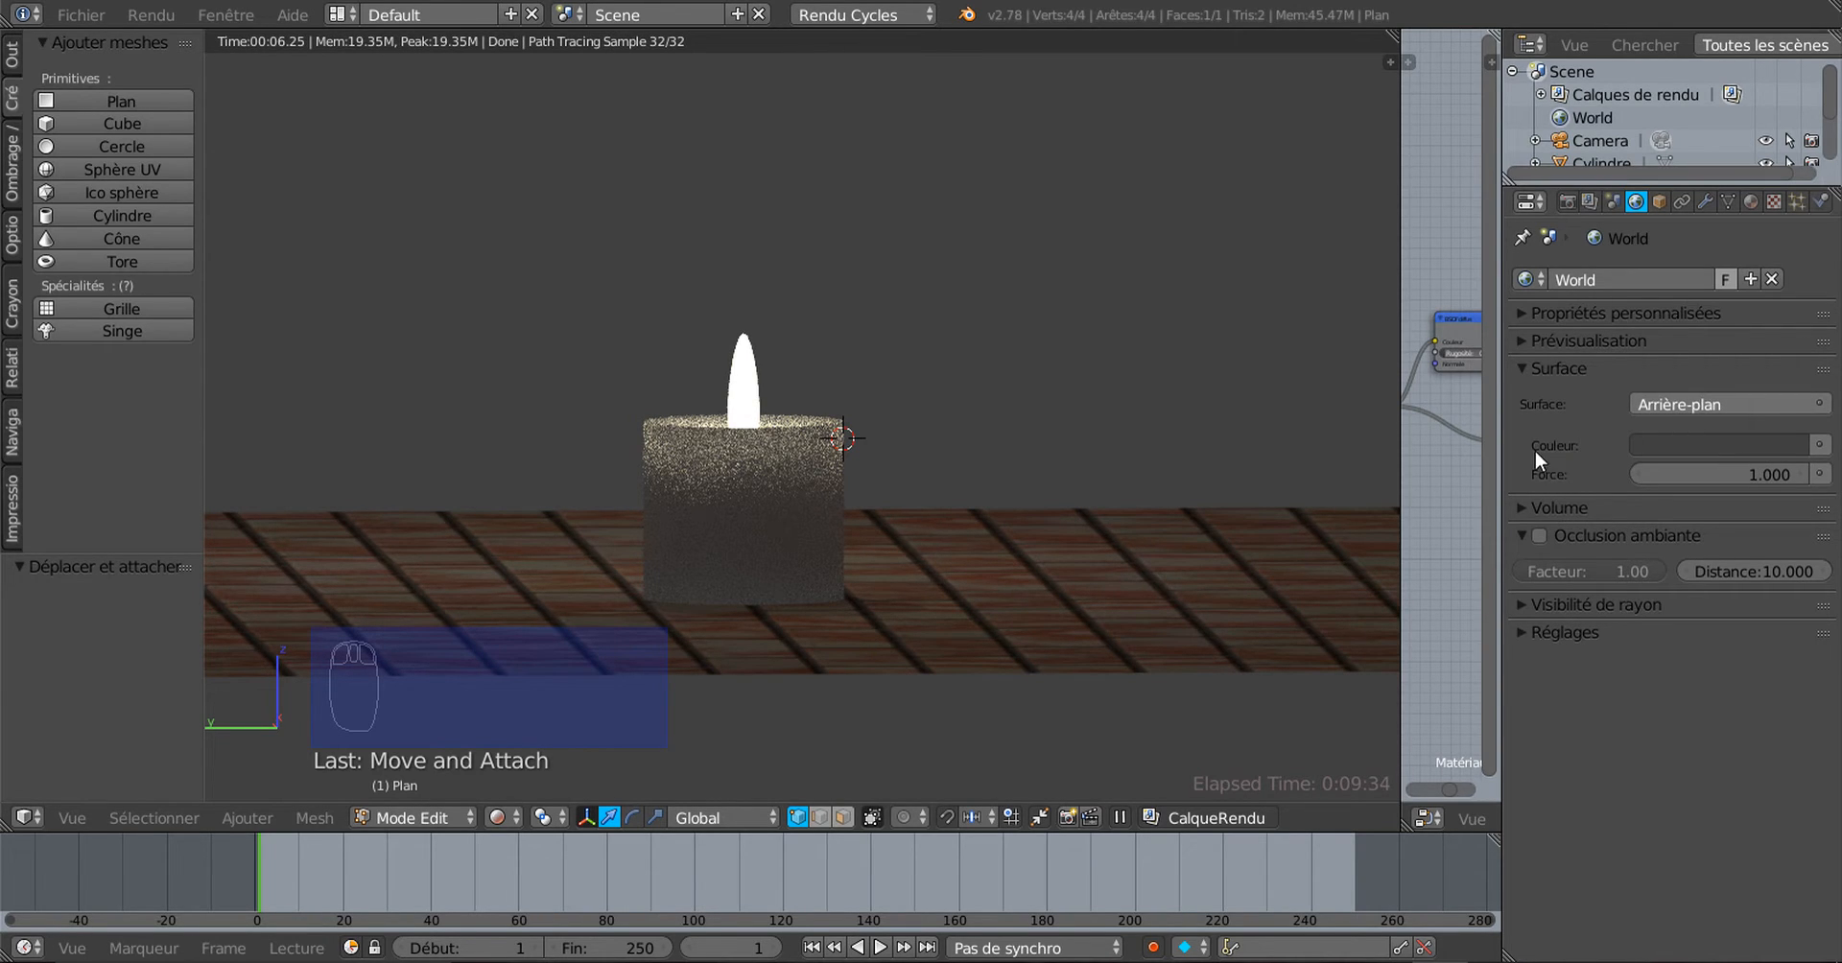
# Step: Set the World's volume shader to Dispersion volumique
pyautogui.click(1521, 508)
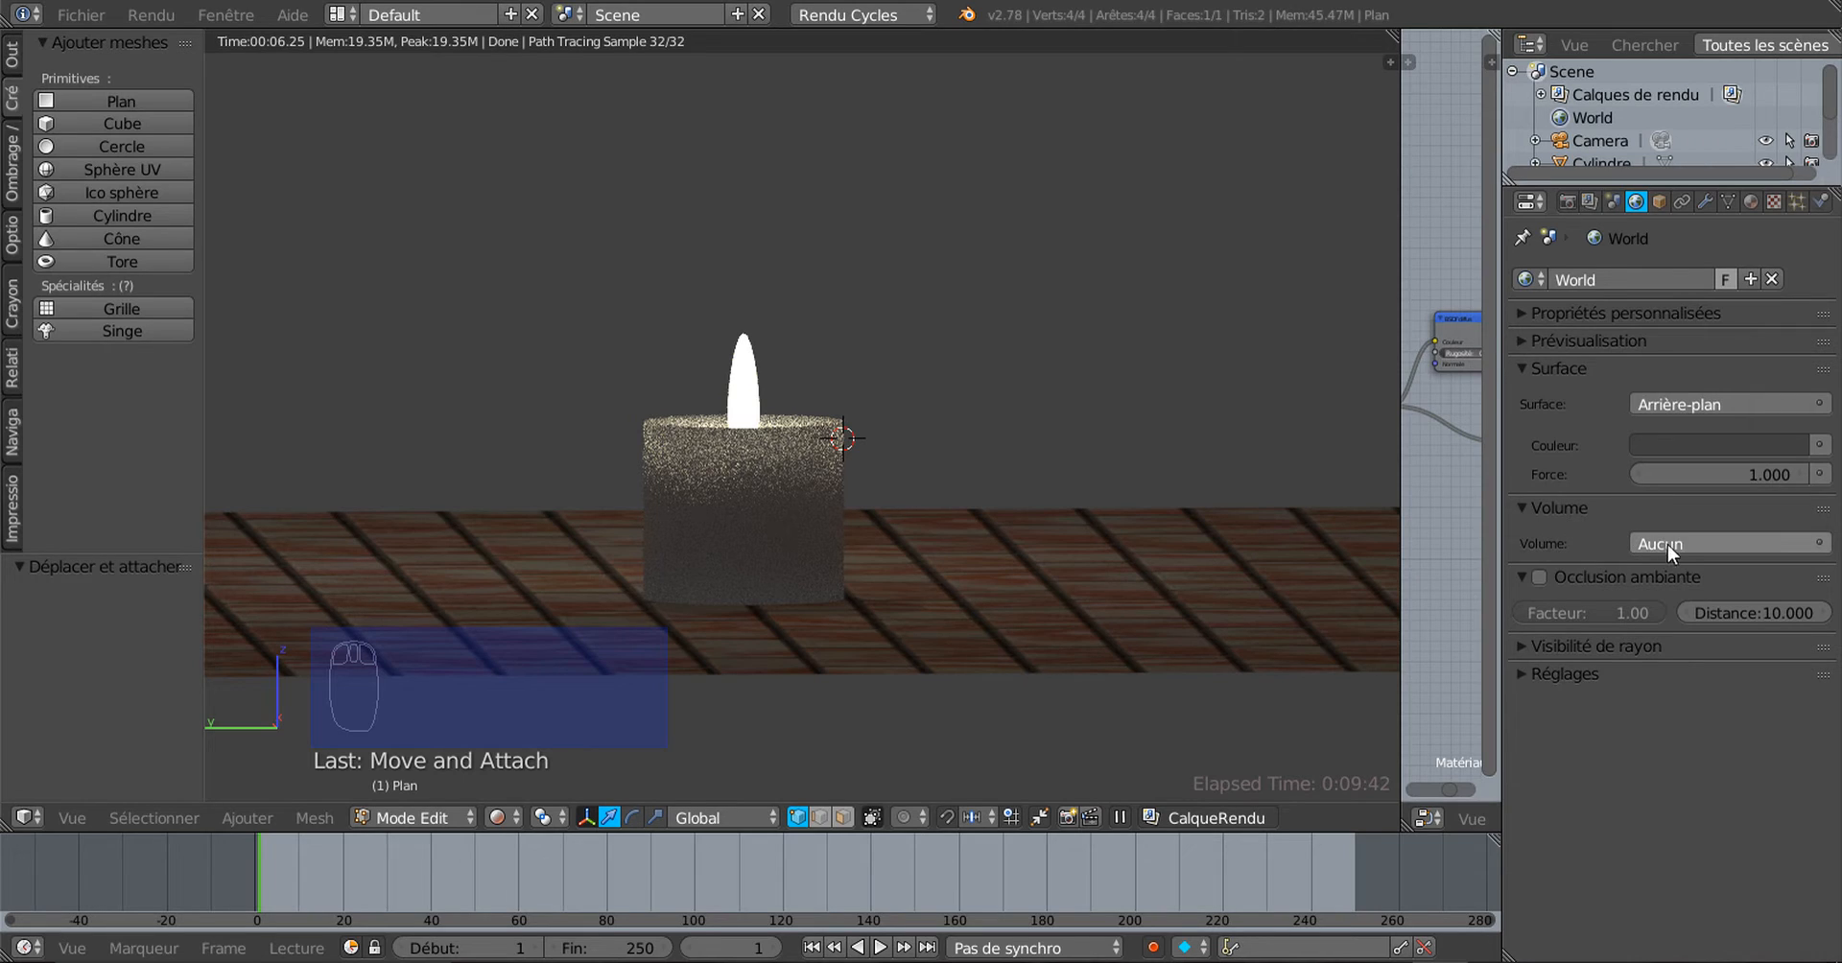
pyautogui.click(1692, 541)
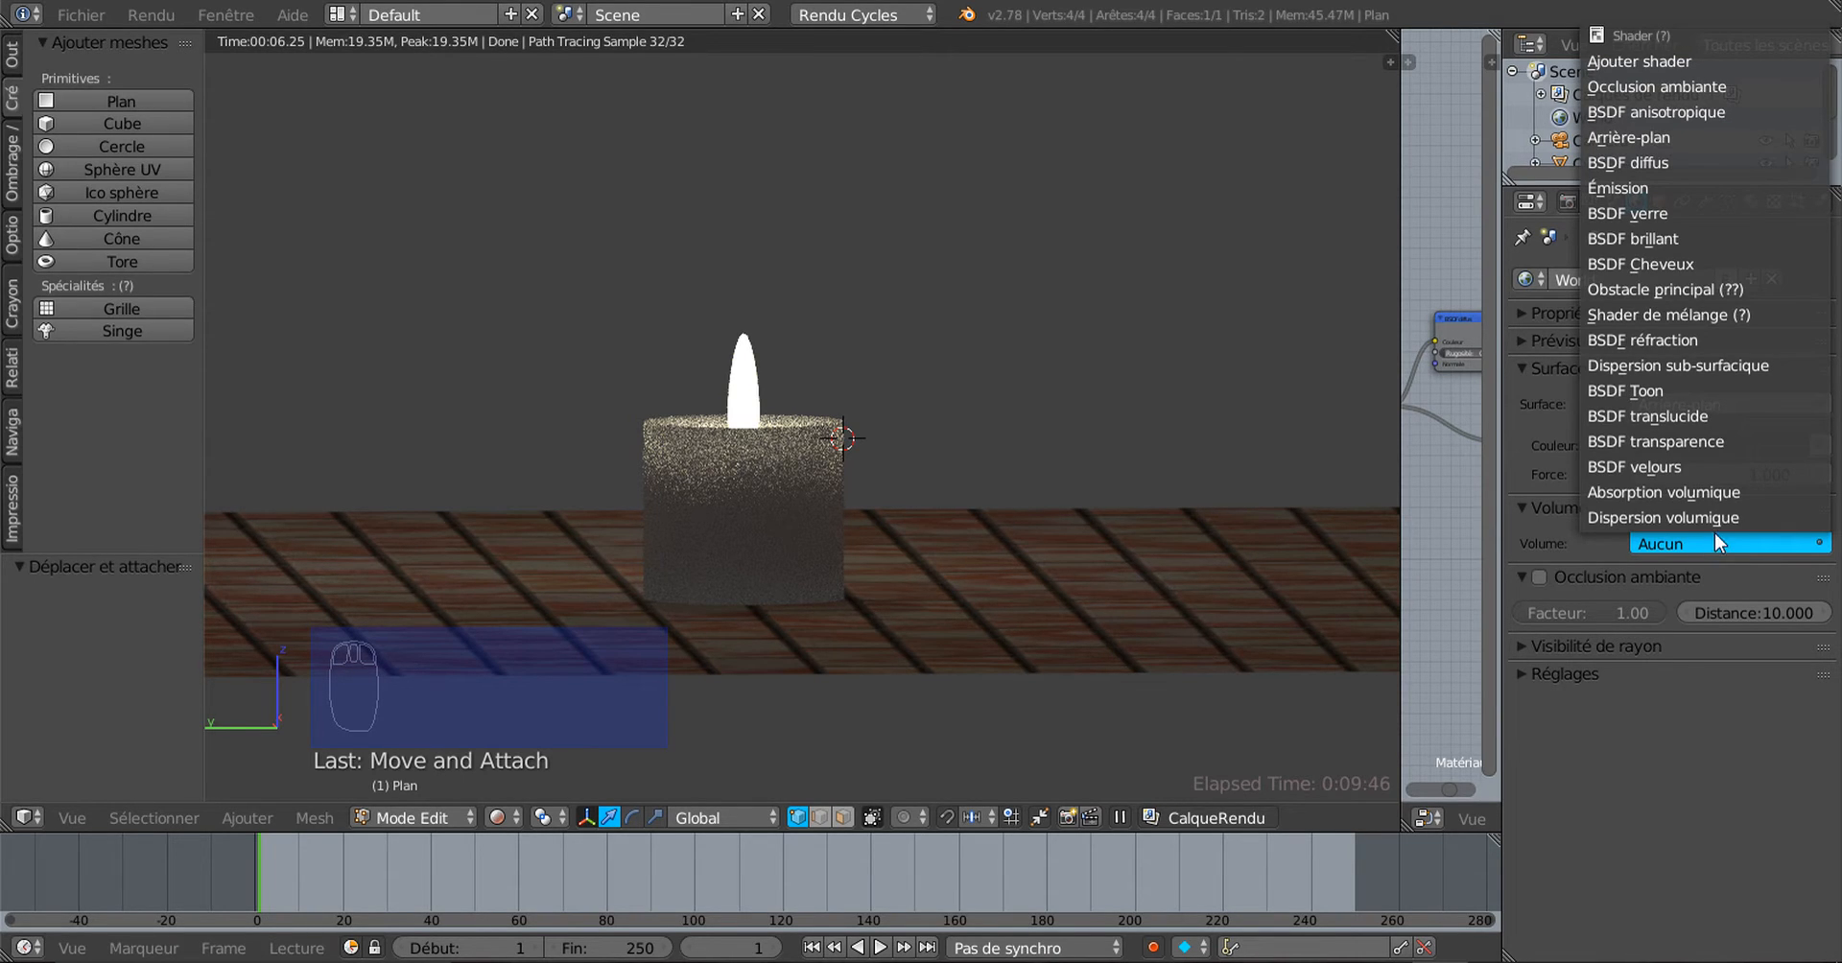
pyautogui.click(1662, 518)
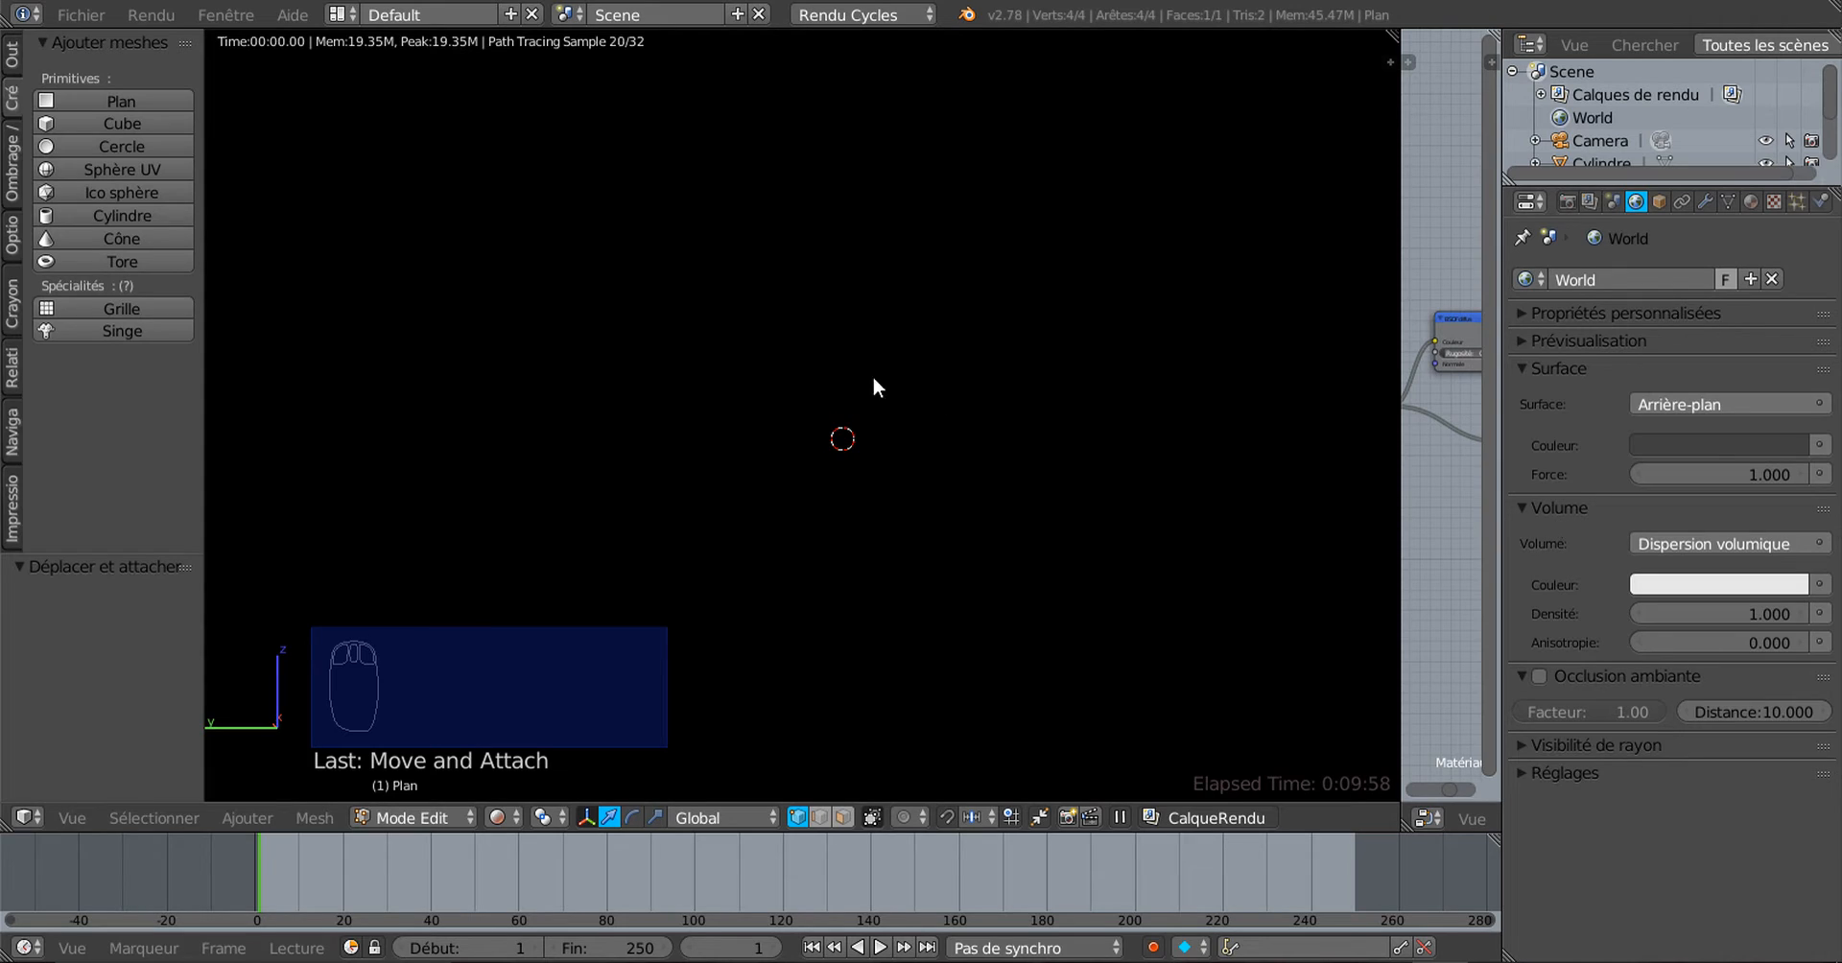
pyautogui.moveTo(851, 362); pyautogui.dragTo(852, 363, button='middle')
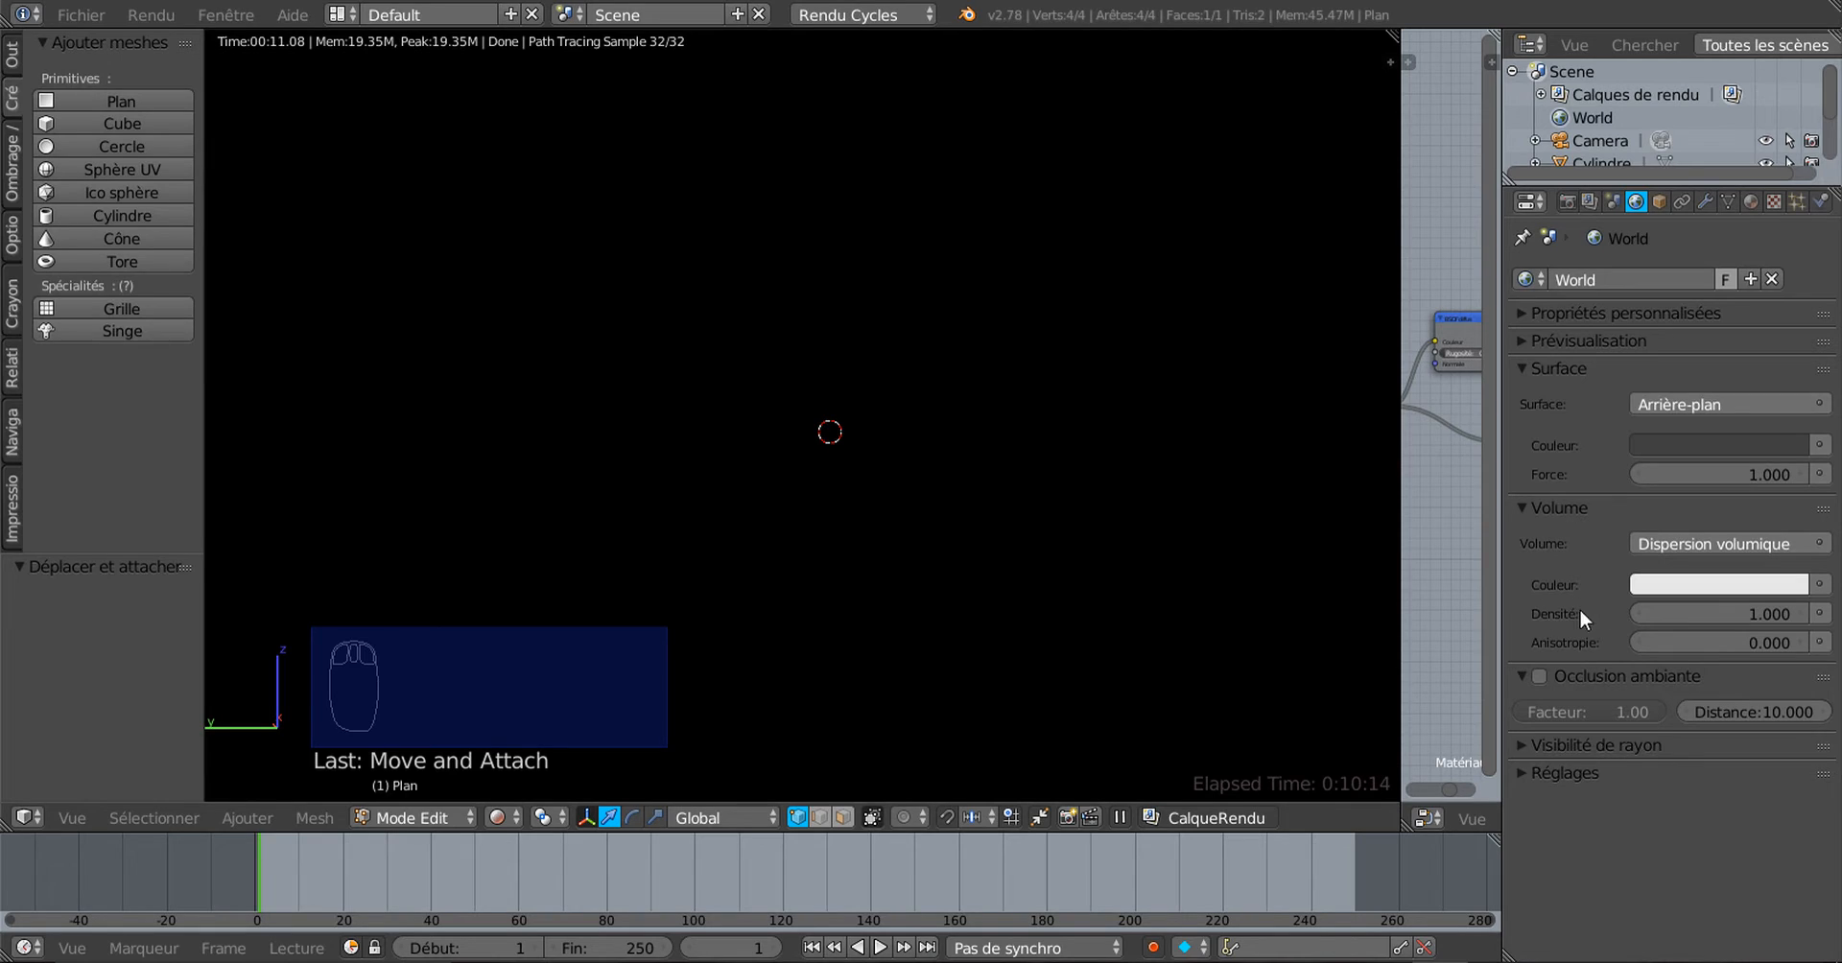
# Step: Set the World volume's density to 0.001 and its anisotropy to 1.000
pyautogui.click(1757, 613)
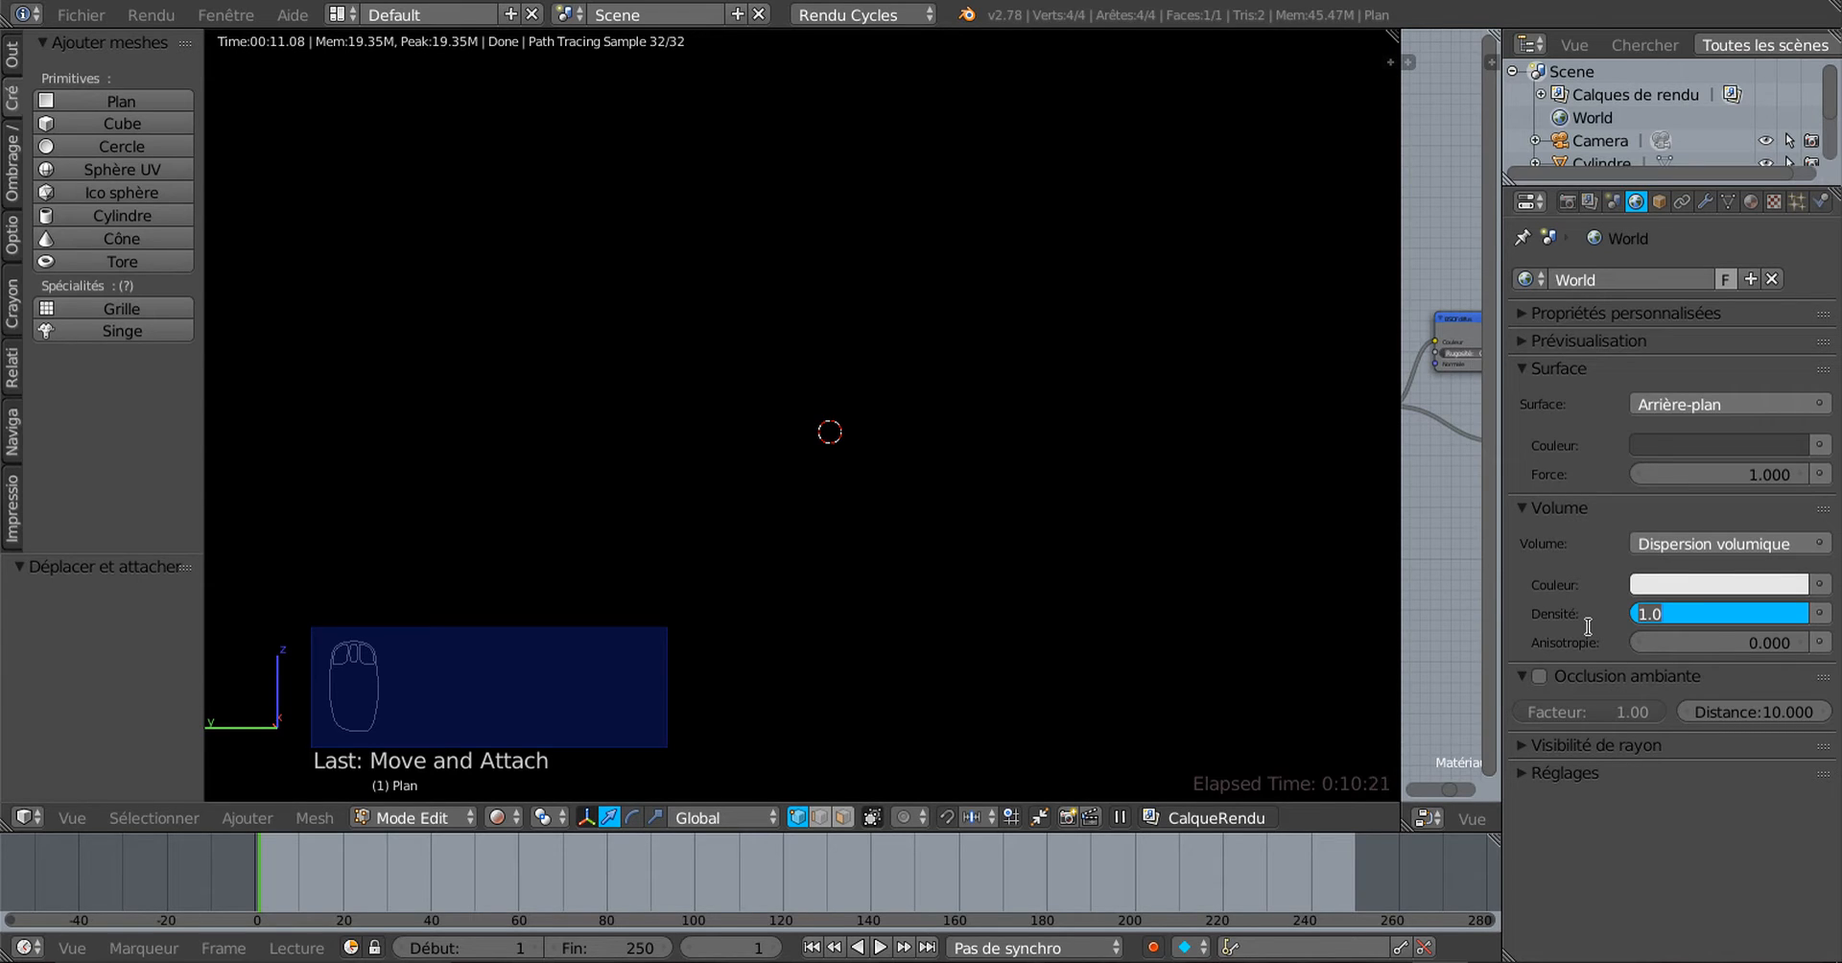
pyautogui.write('0')
pyautogui.press('Return')
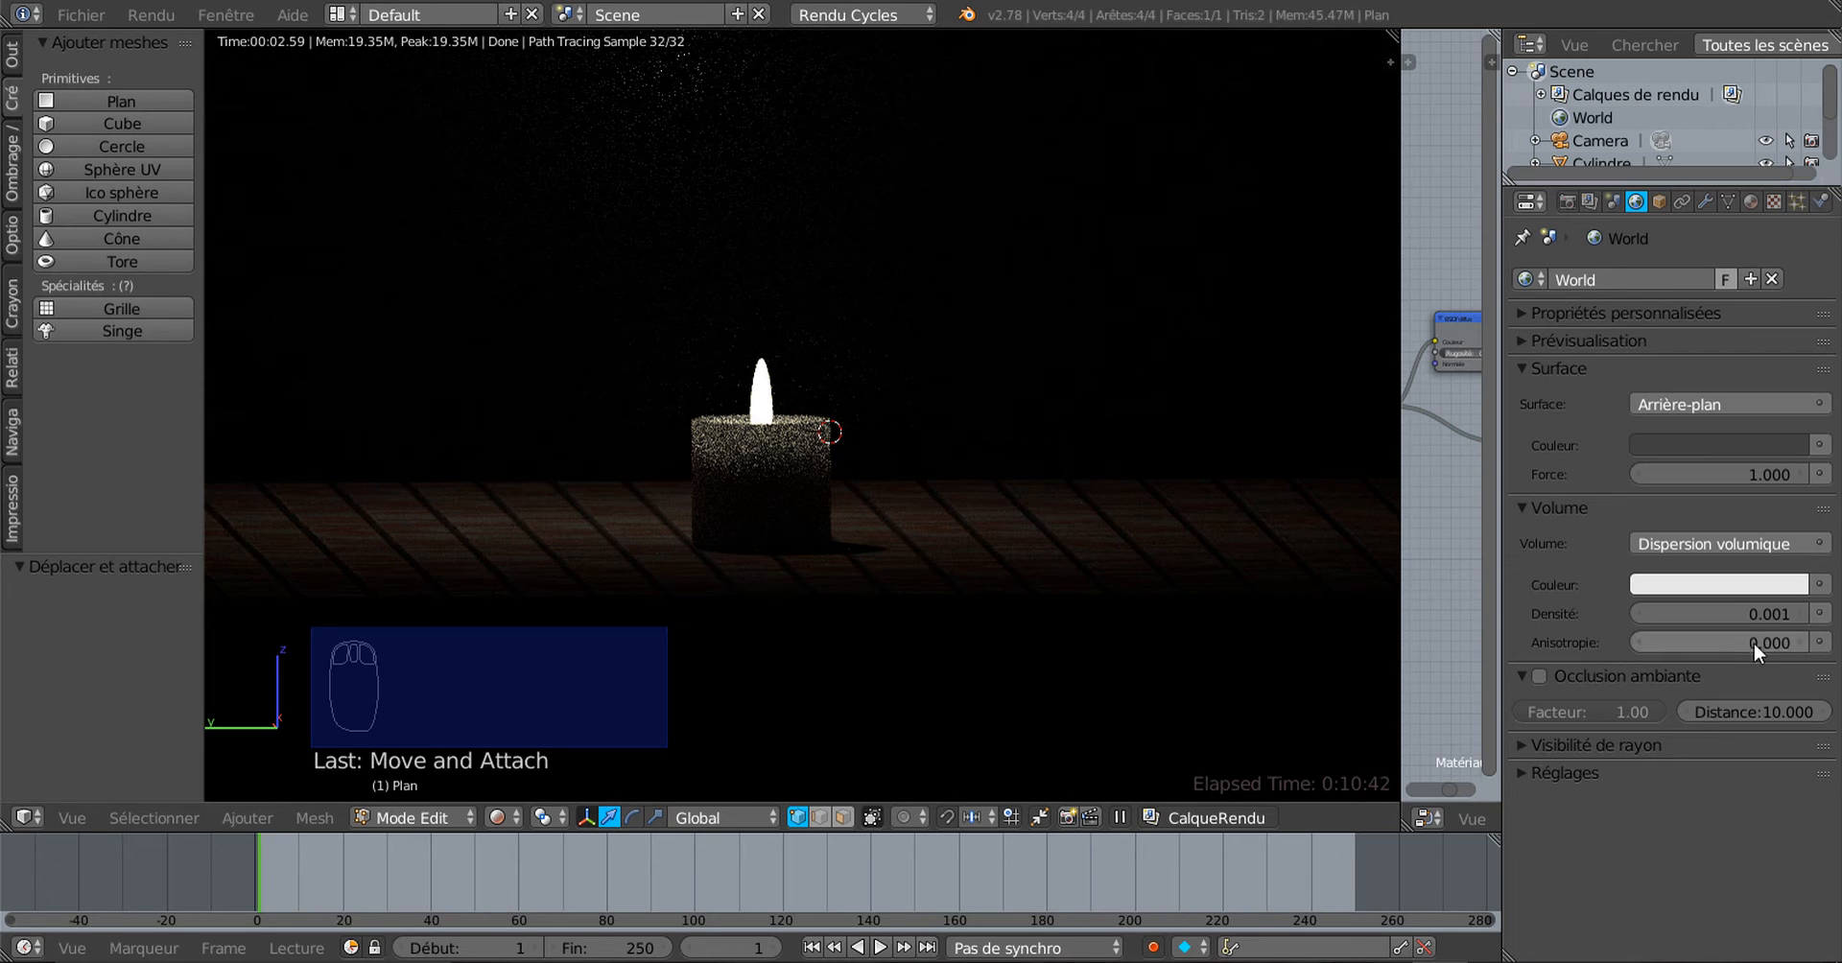
pyautogui.scroll(1, 1562, 649)
pyautogui.moveTo(1755, 640); pyautogui.dragTo(1803, 641)
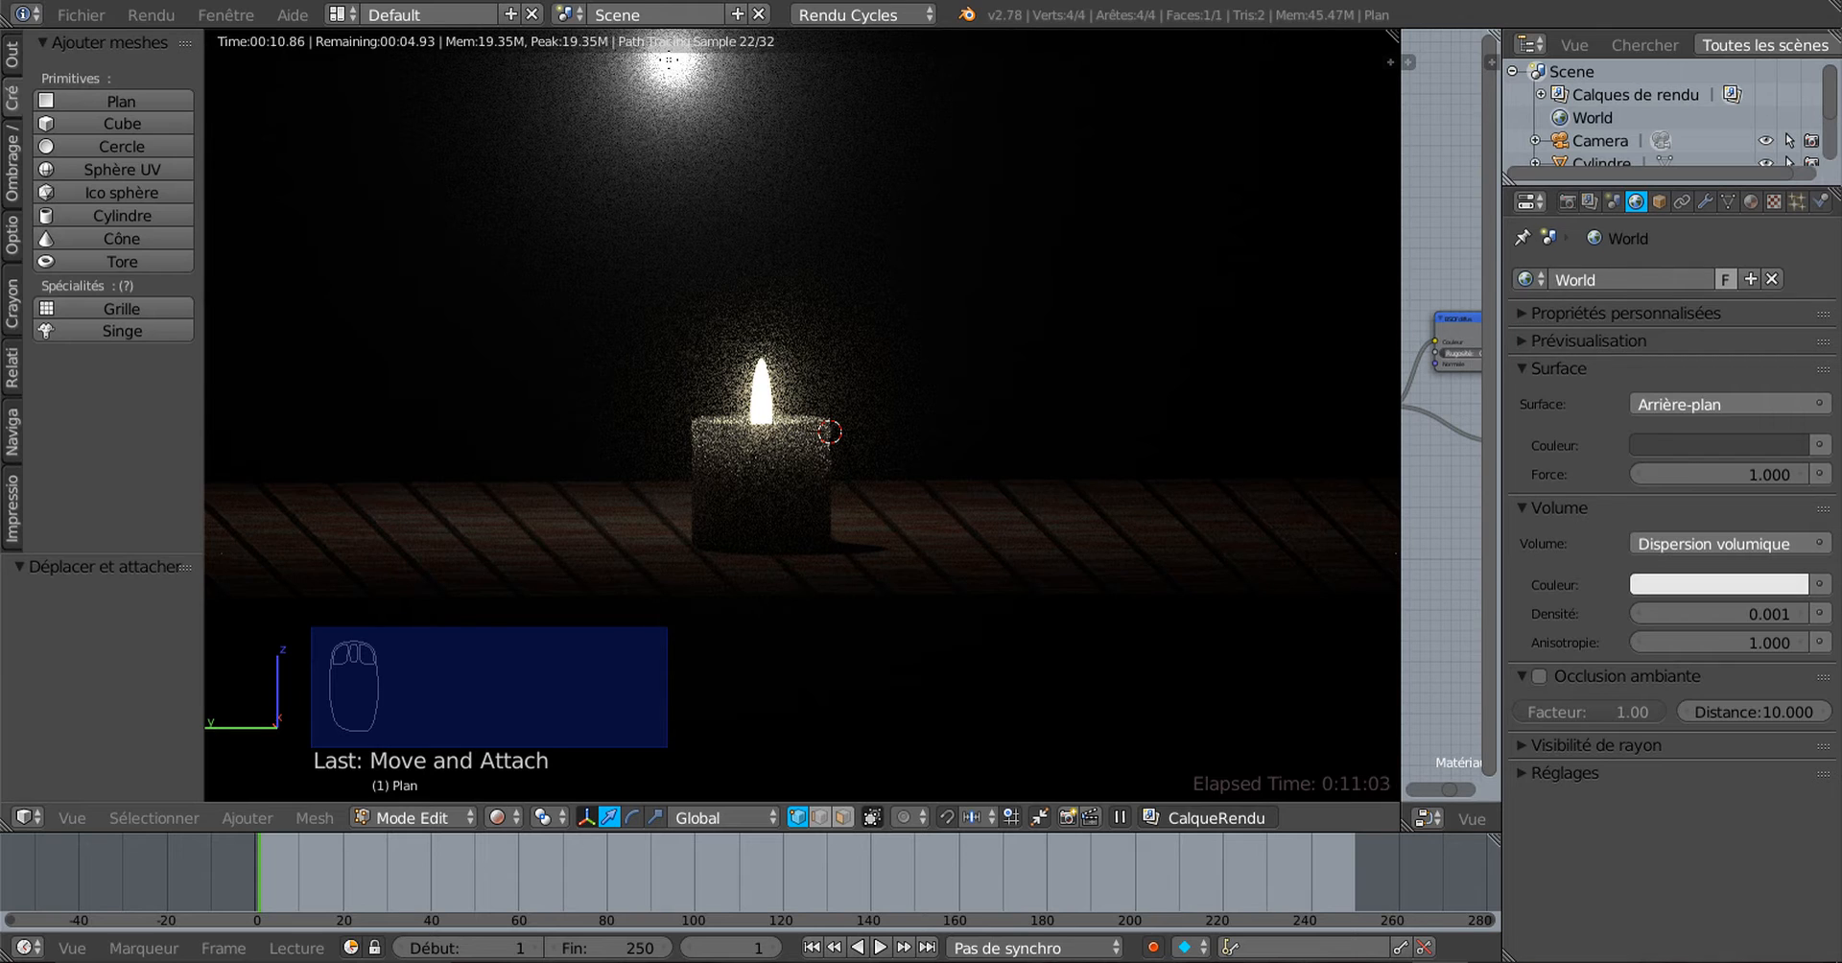
pyautogui.moveTo(800, 207); pyautogui.dragTo(688, 135, button='middle')
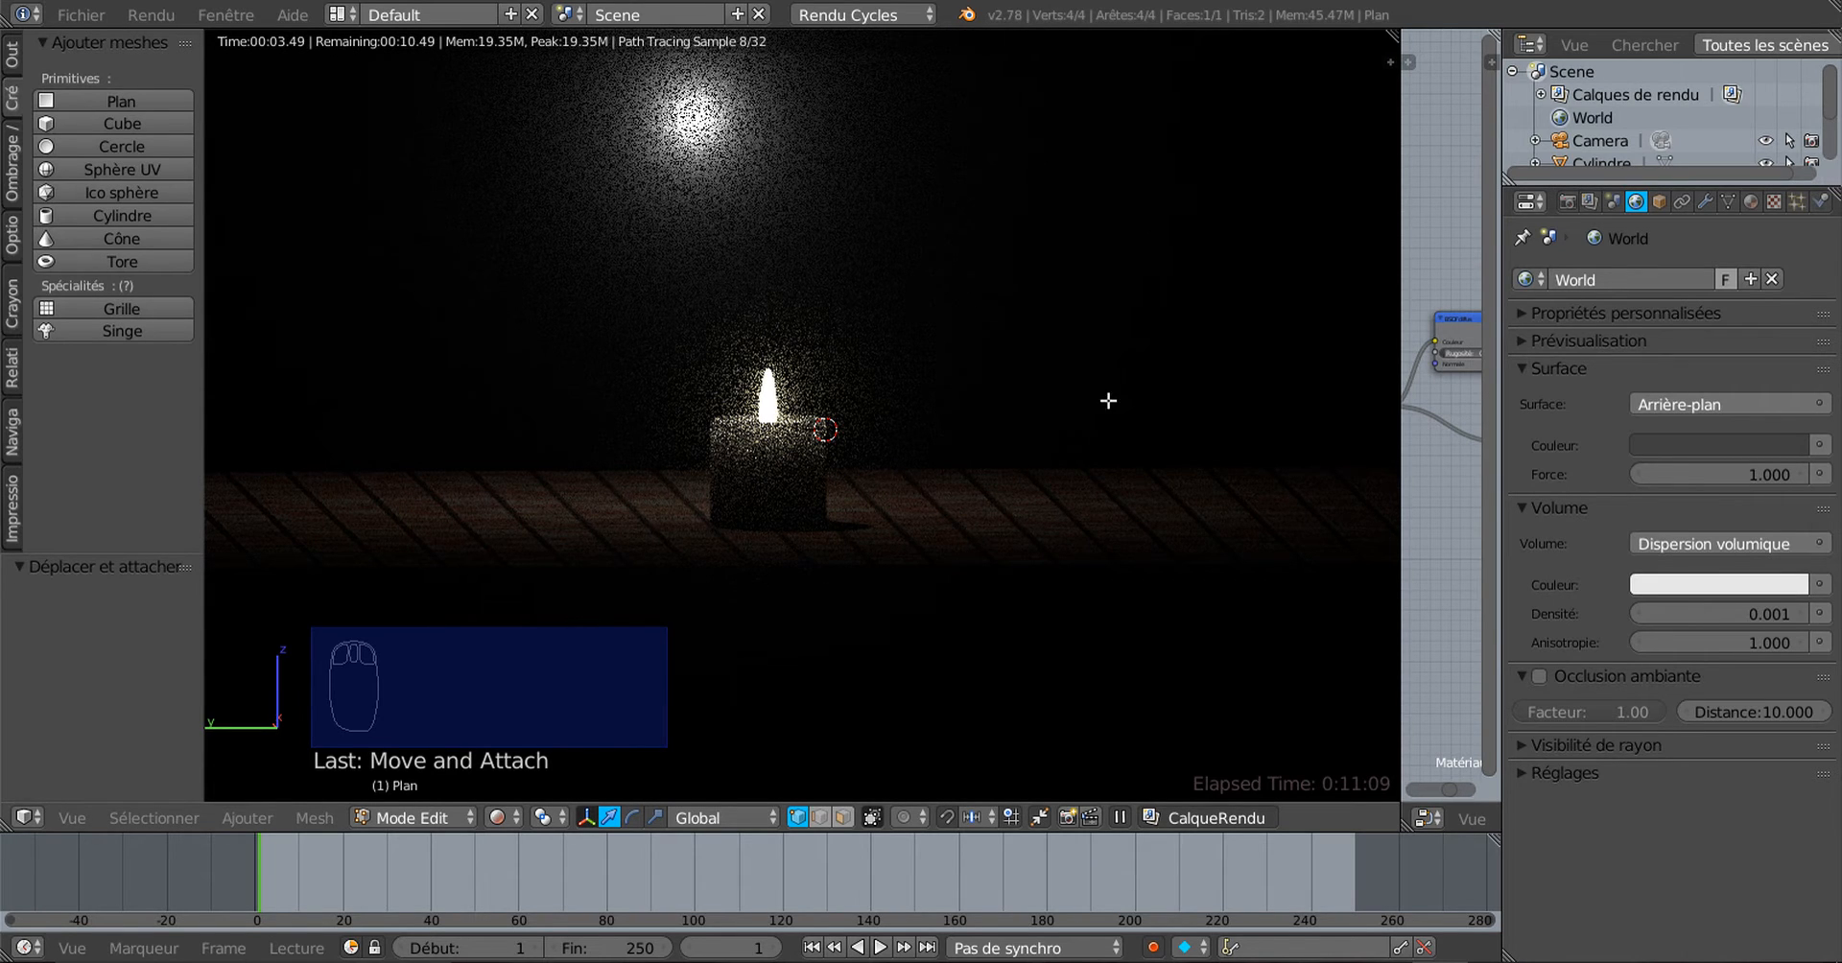
# Step: In Texture shading and object mode, move the lamp by about X -5.68, Y -0.10, Z -5.38, down beside the candle
pyautogui.click(498, 817)
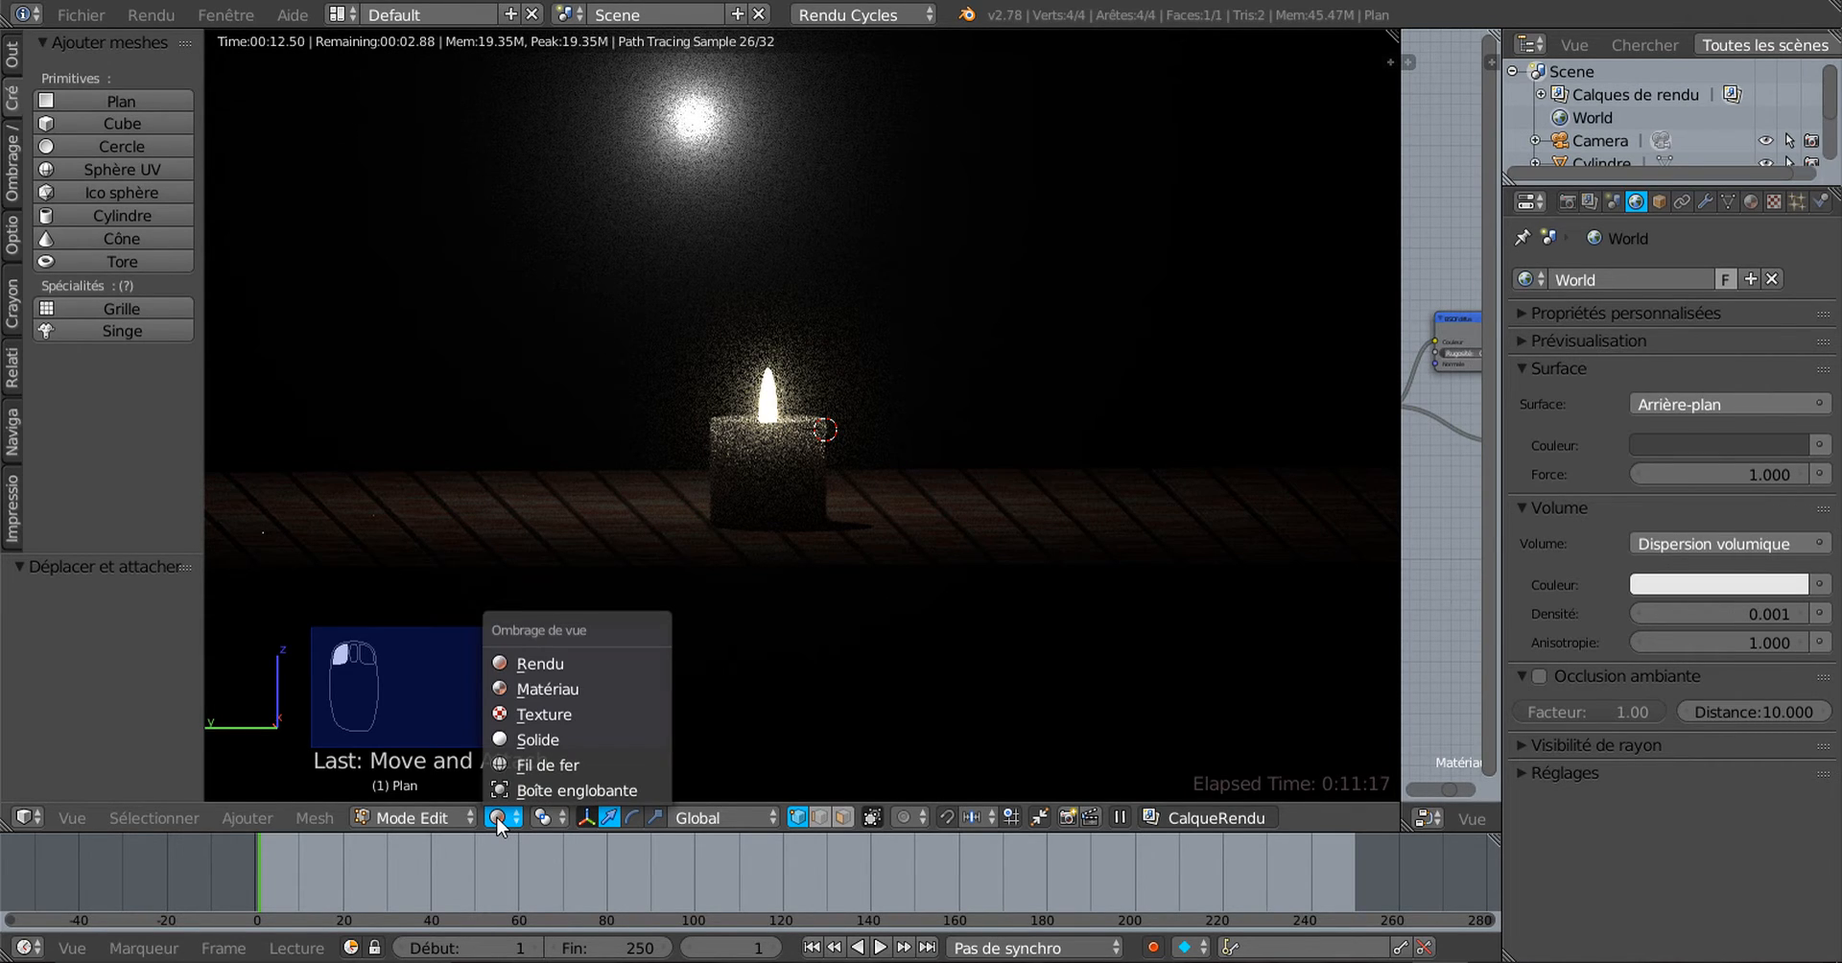
pyautogui.click(525, 711)
pyautogui.rightClick(699, 111)
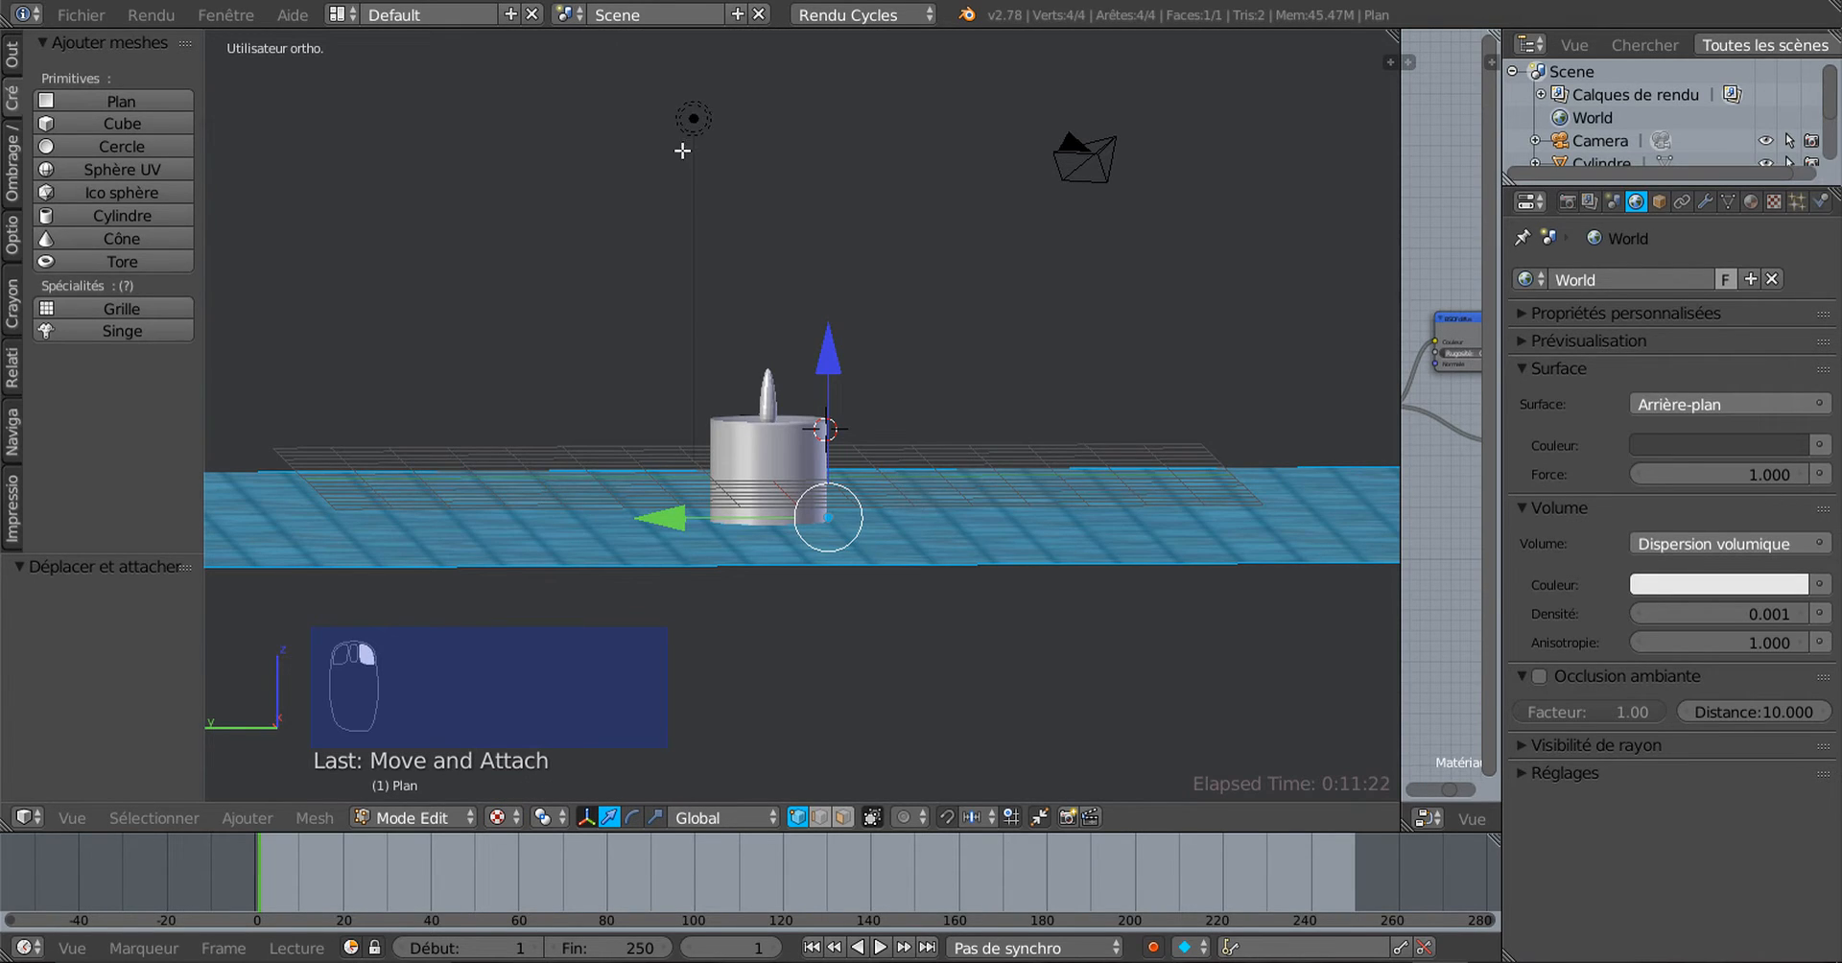
pyautogui.moveTo(937, 357); pyautogui.dragTo(999, 361, button='middle')
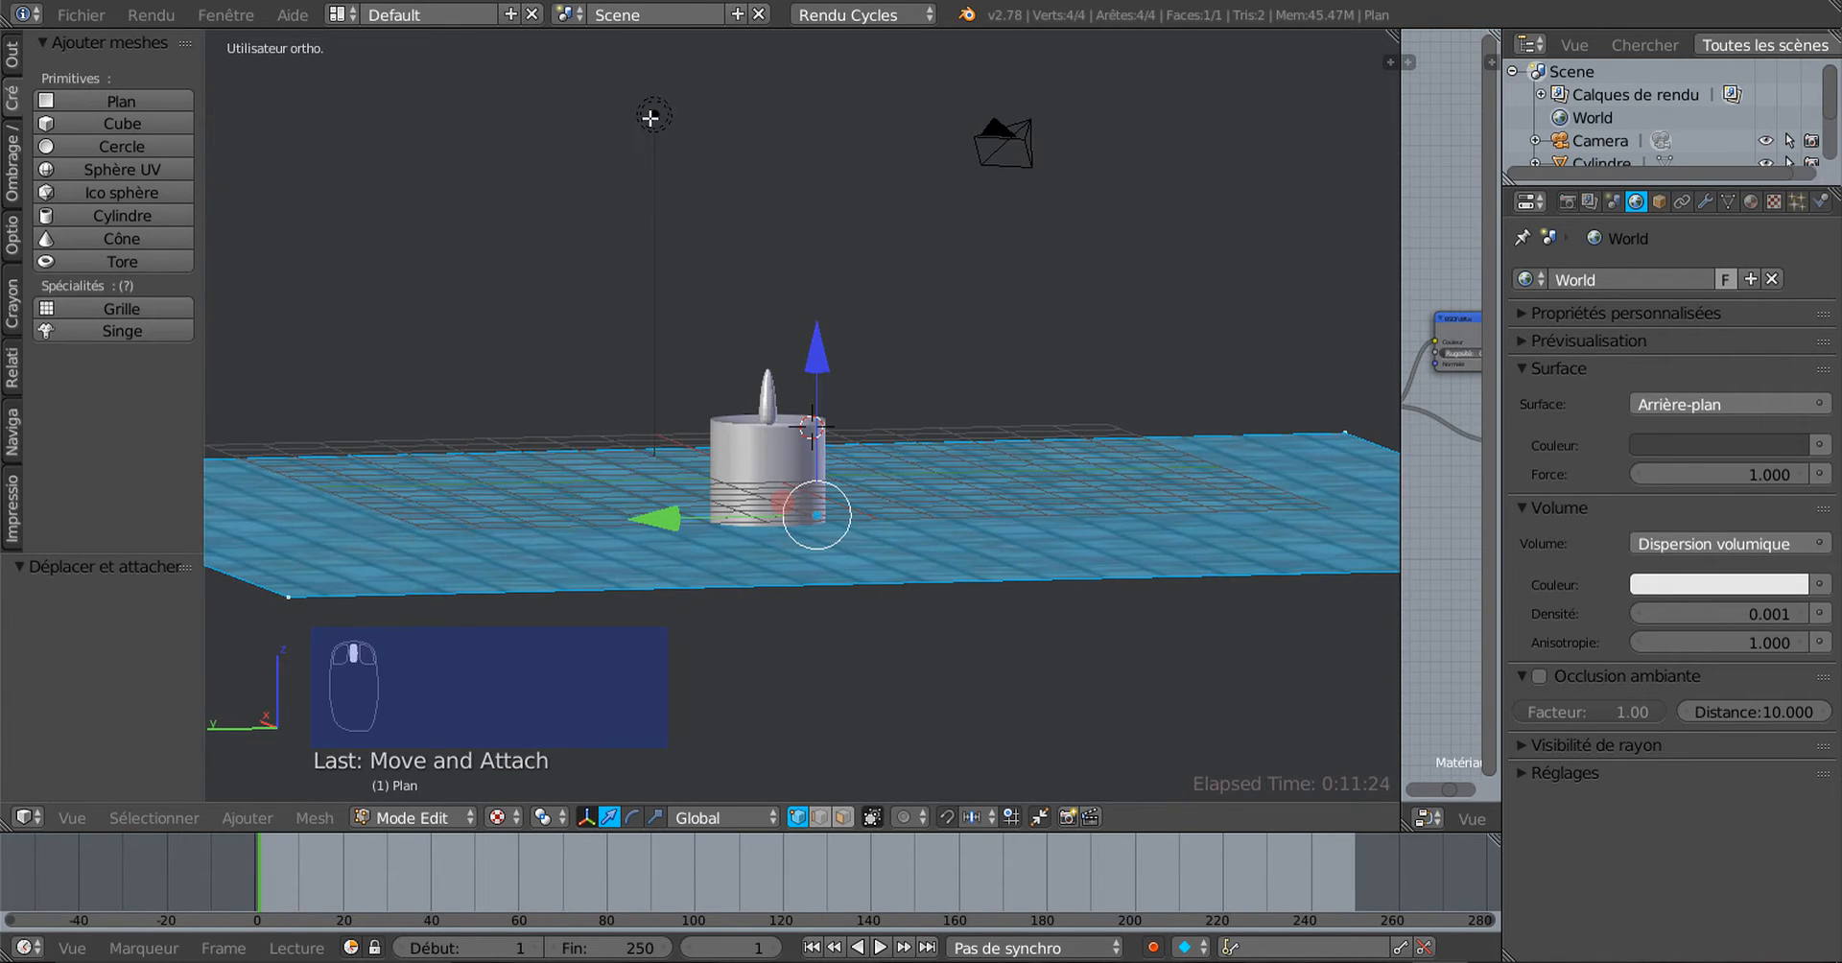
pyautogui.press('Tab')
pyautogui.rightClick(654, 117)
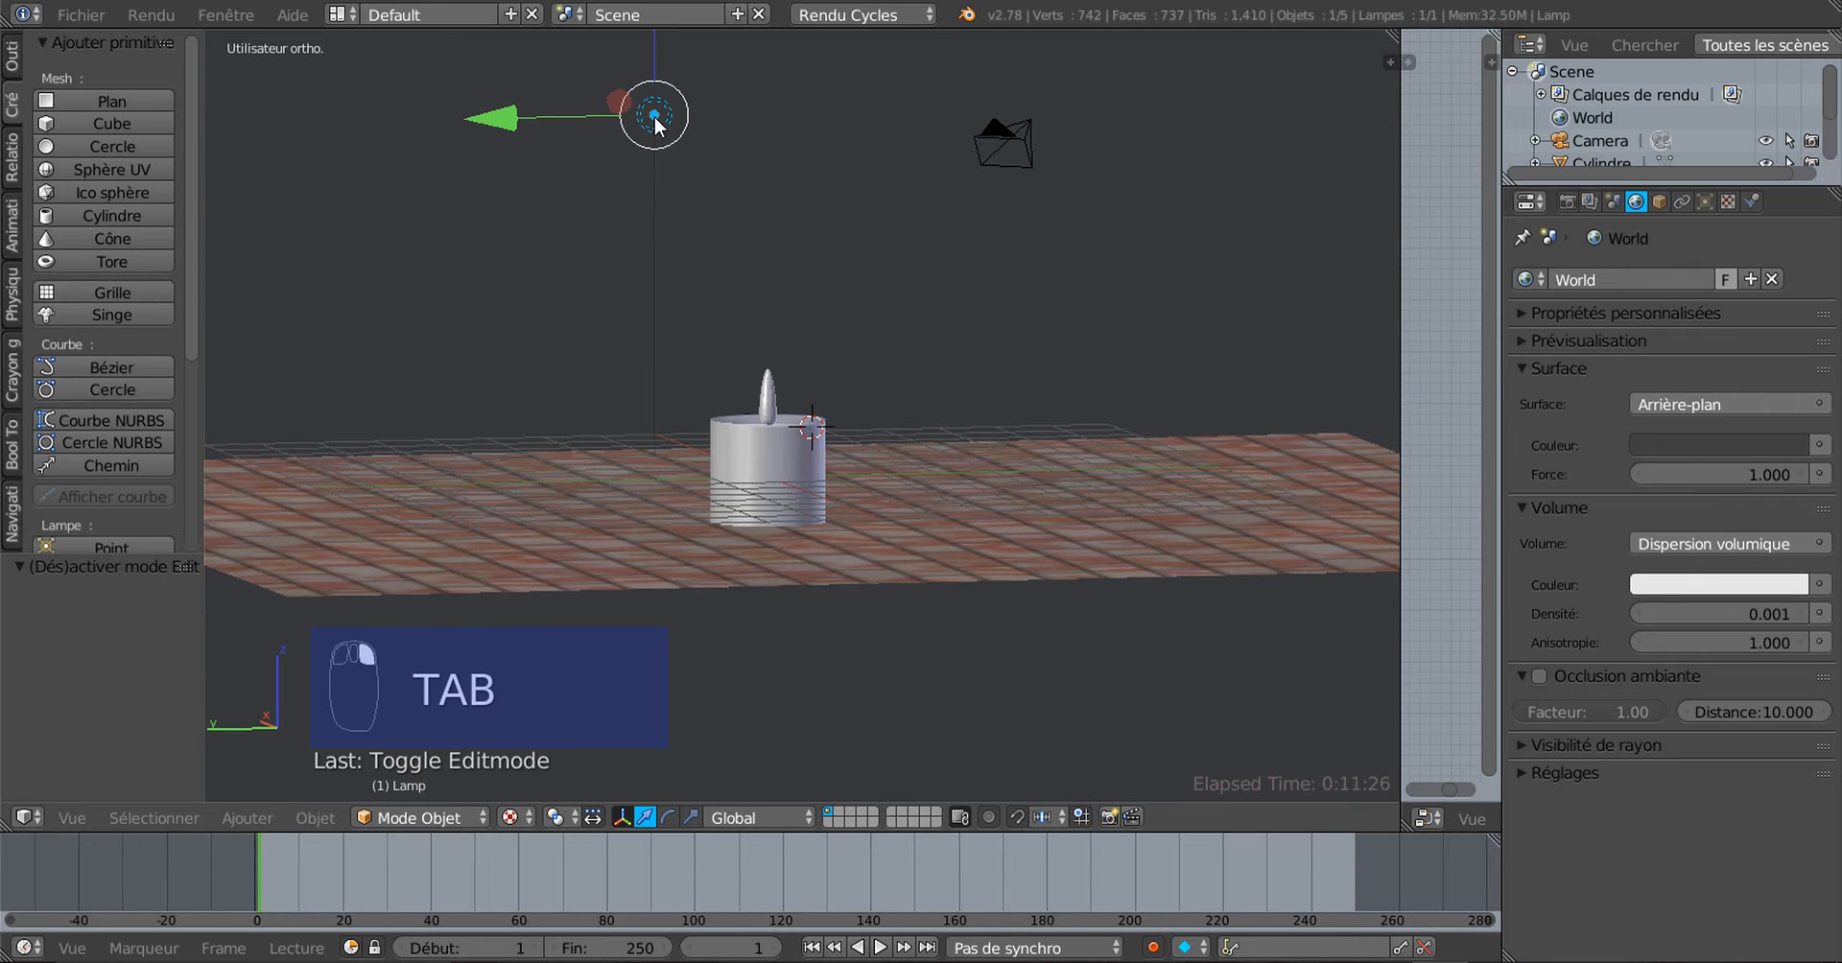
pyautogui.moveTo(741, 249); pyautogui.dragTo(1036, 439, button='middle')
pyautogui.press('g')
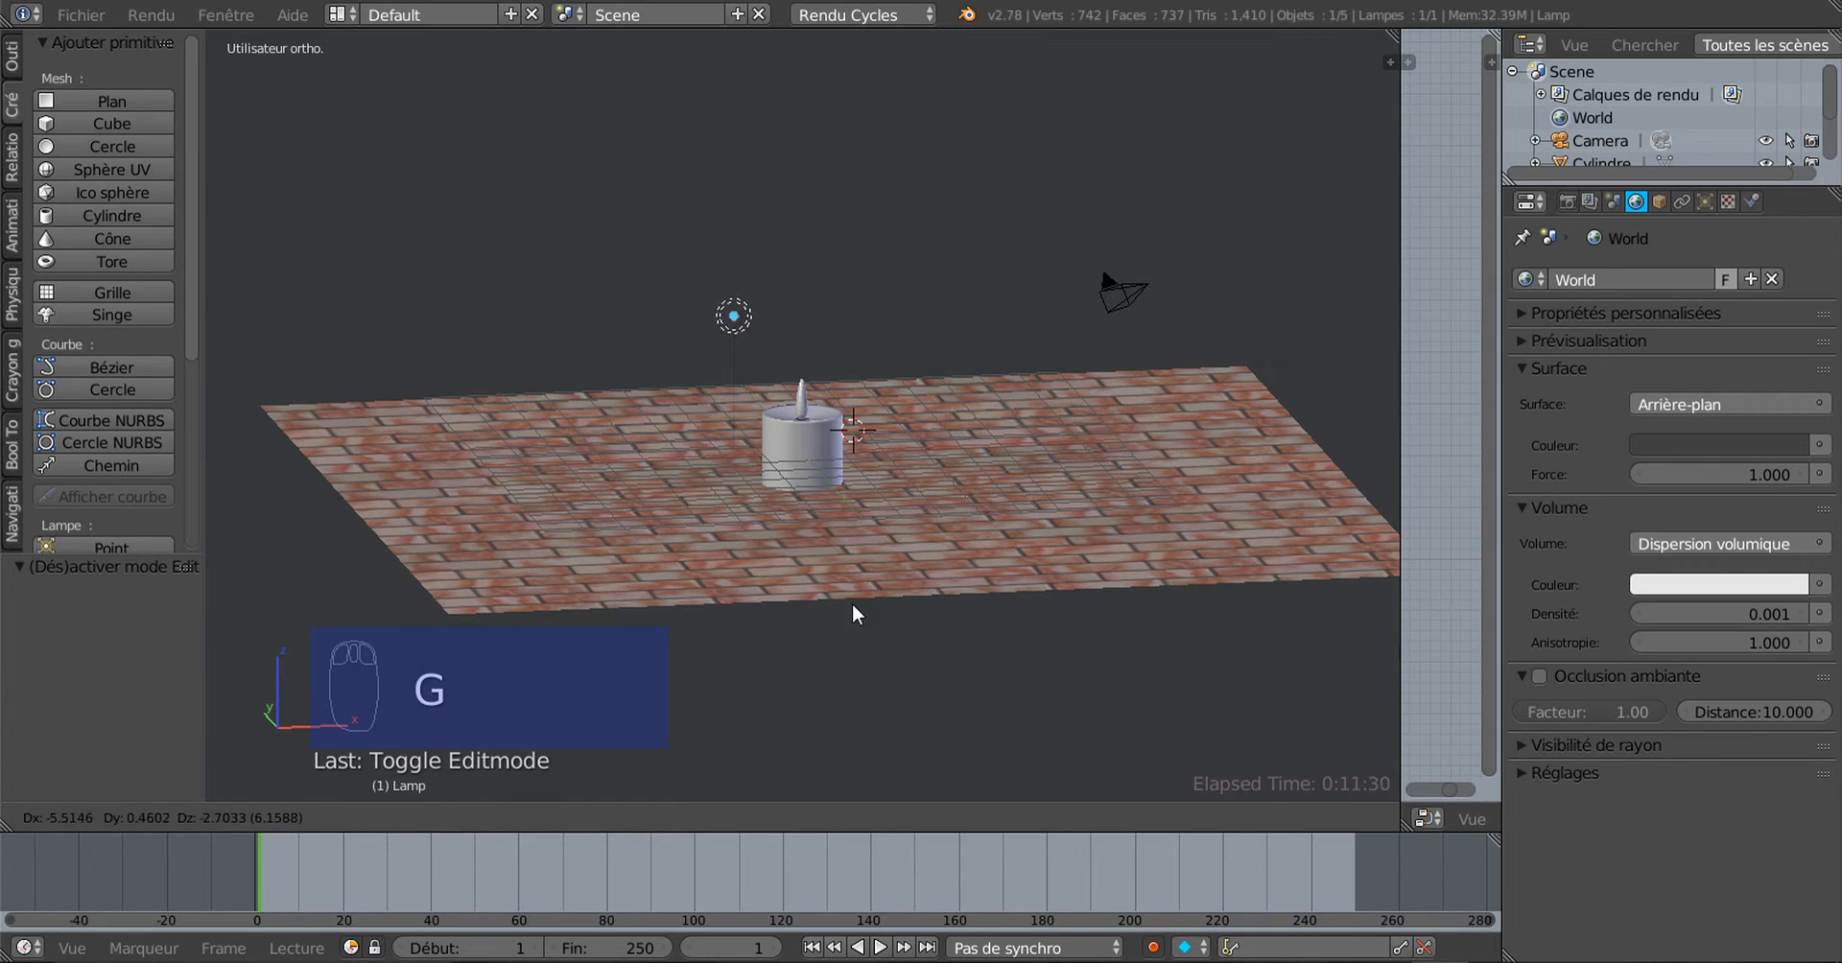
pyautogui.click(850, 658)
# Step: Move the lamp about -4.12 along X, away from the candle, and return the 3D view to Rendu shading
pyautogui.moveTo(779, 574); pyautogui.dragTo(1348, 557, button='middle')
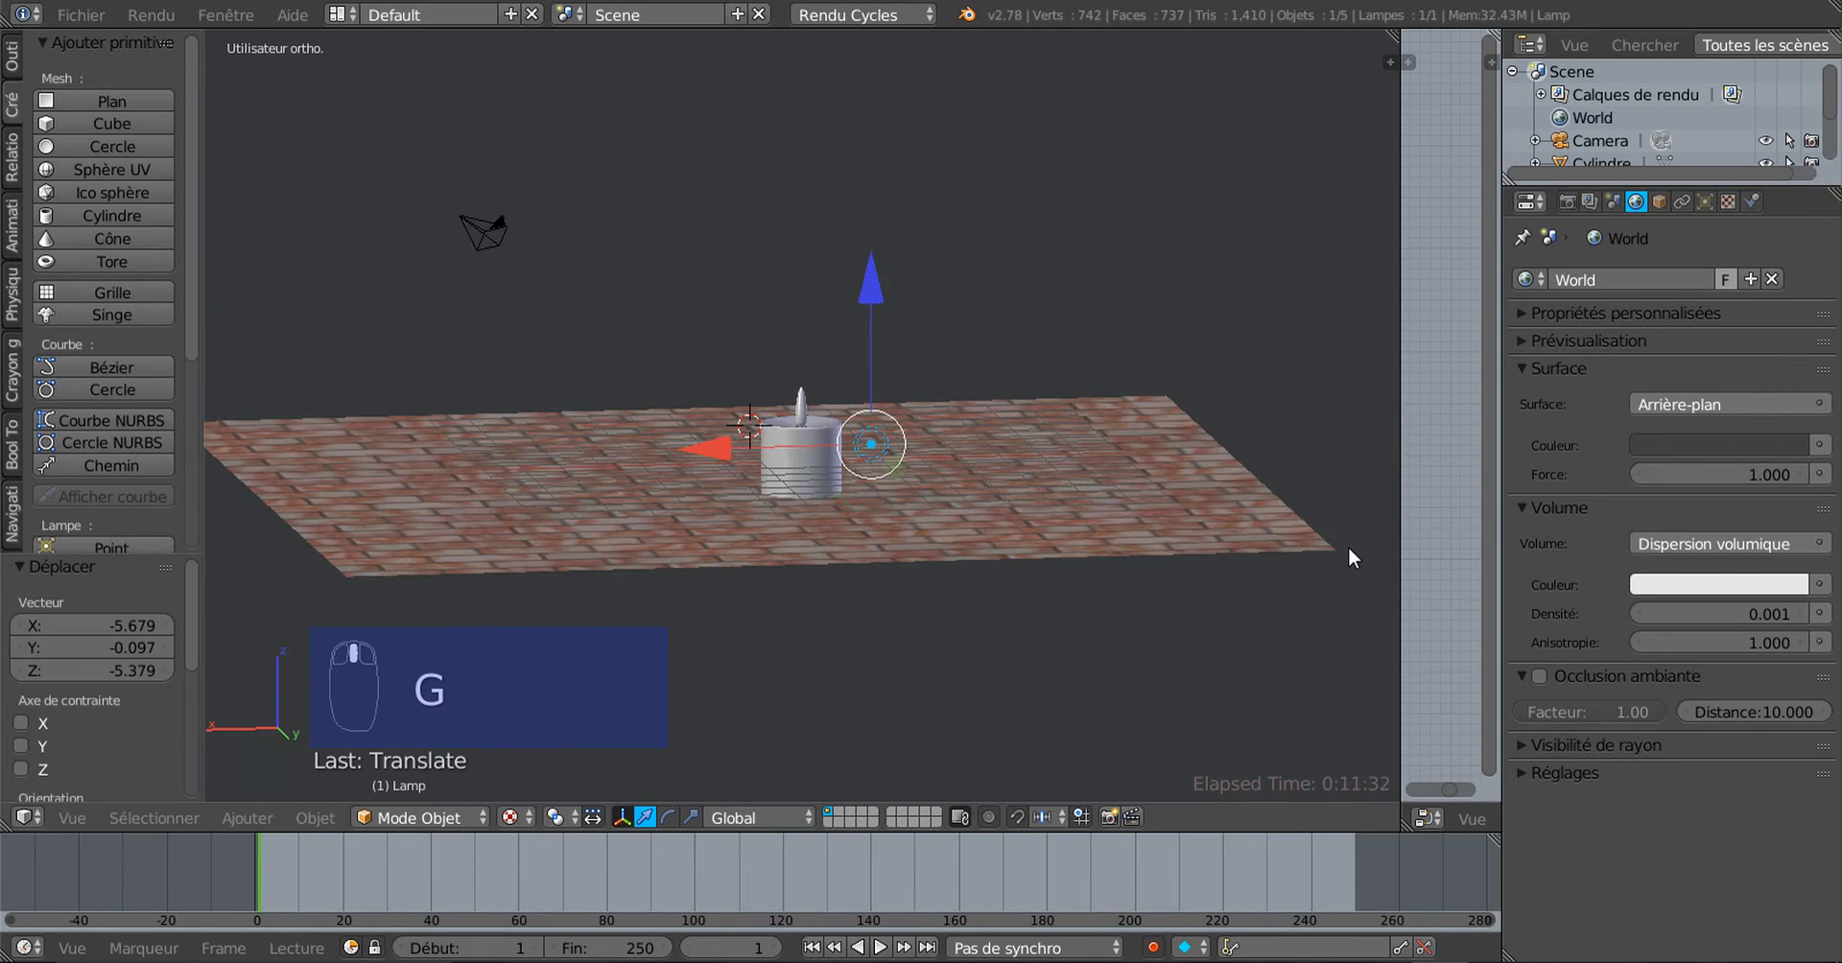
pyautogui.moveTo(758, 438); pyautogui.dragTo(887, 420)
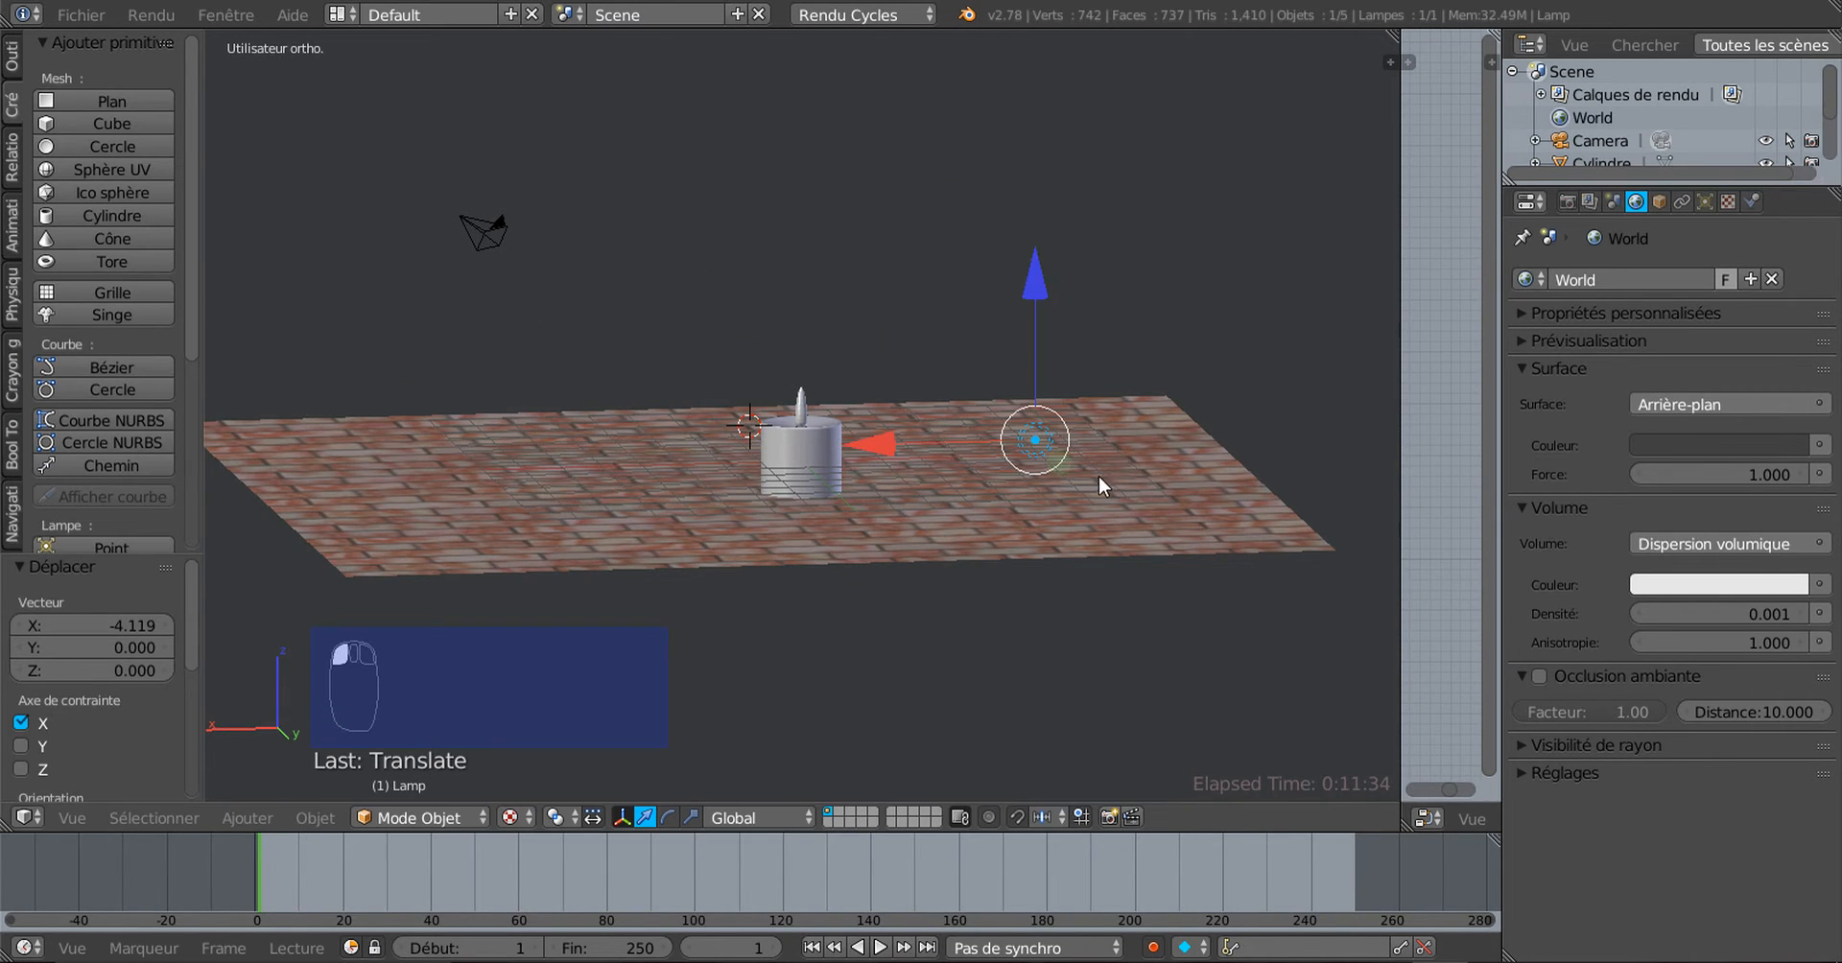
pyautogui.moveTo(1097, 476); pyautogui.dragTo(1049, 476, button='middle')
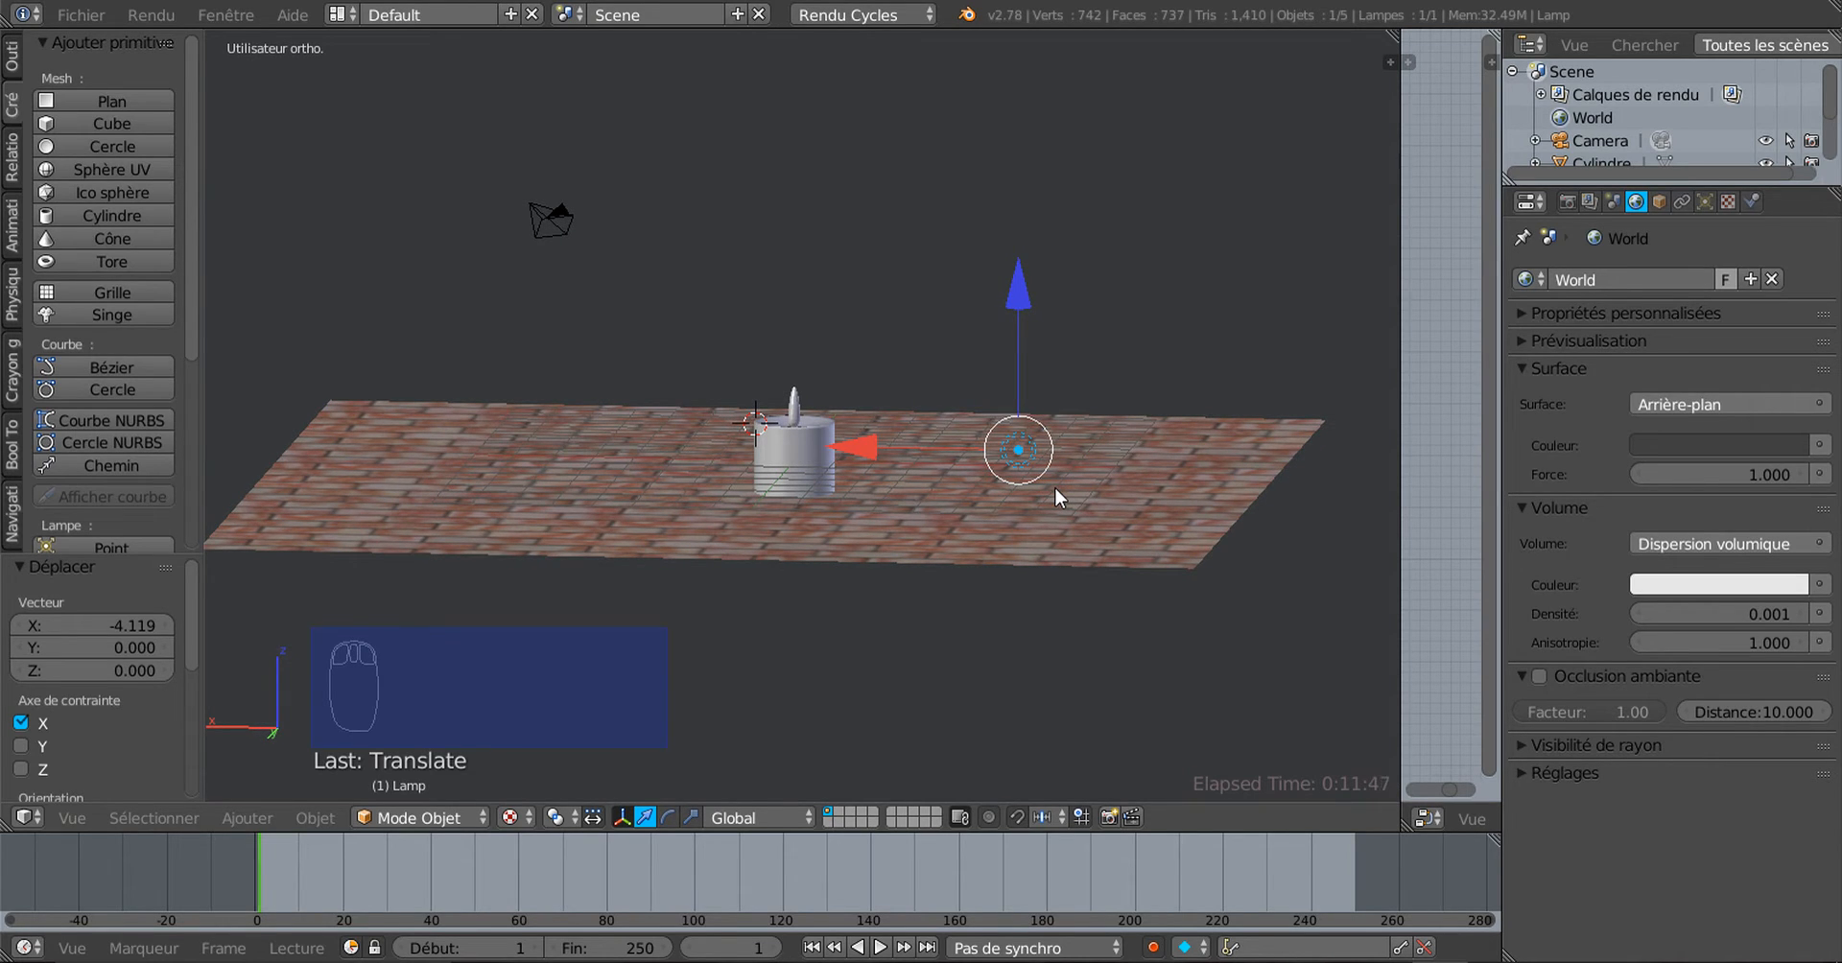
pyautogui.click(511, 817)
pyautogui.click(538, 662)
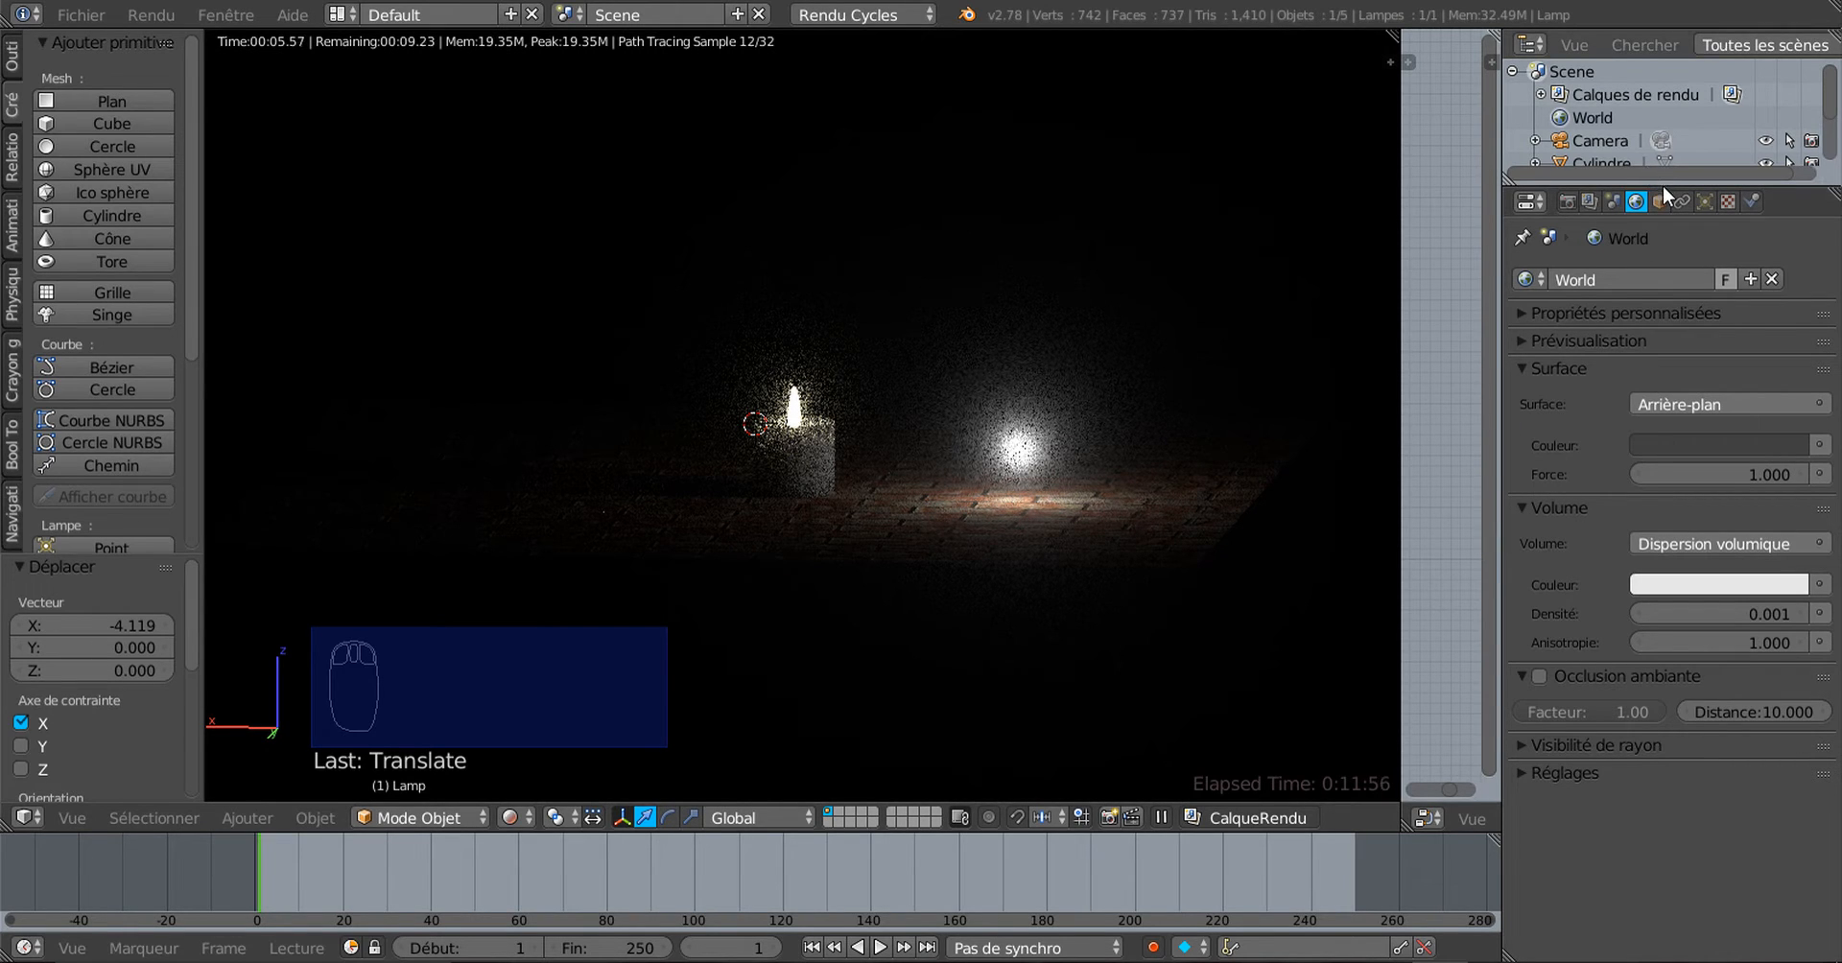
# Step: Enlarge the outliner and hide the lamp in the 3D view
pyautogui.moveTo(1666, 186); pyautogui.dragTo(1673, 302)
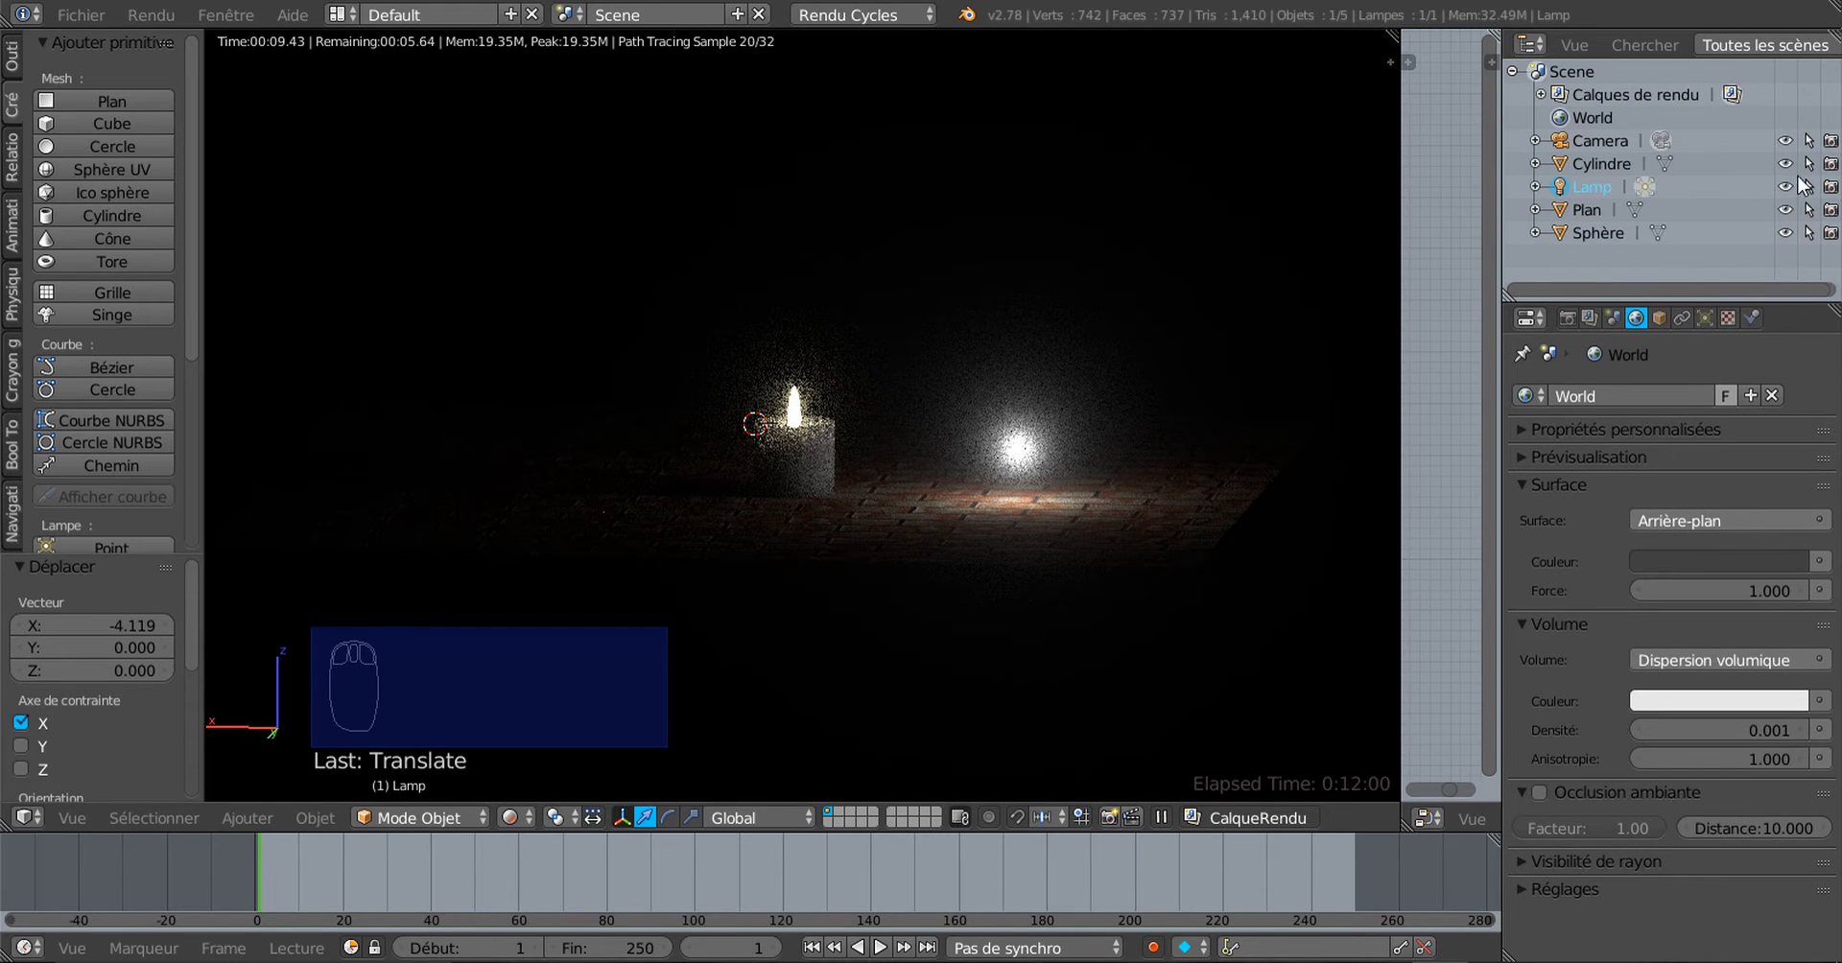
pyautogui.click(1785, 186)
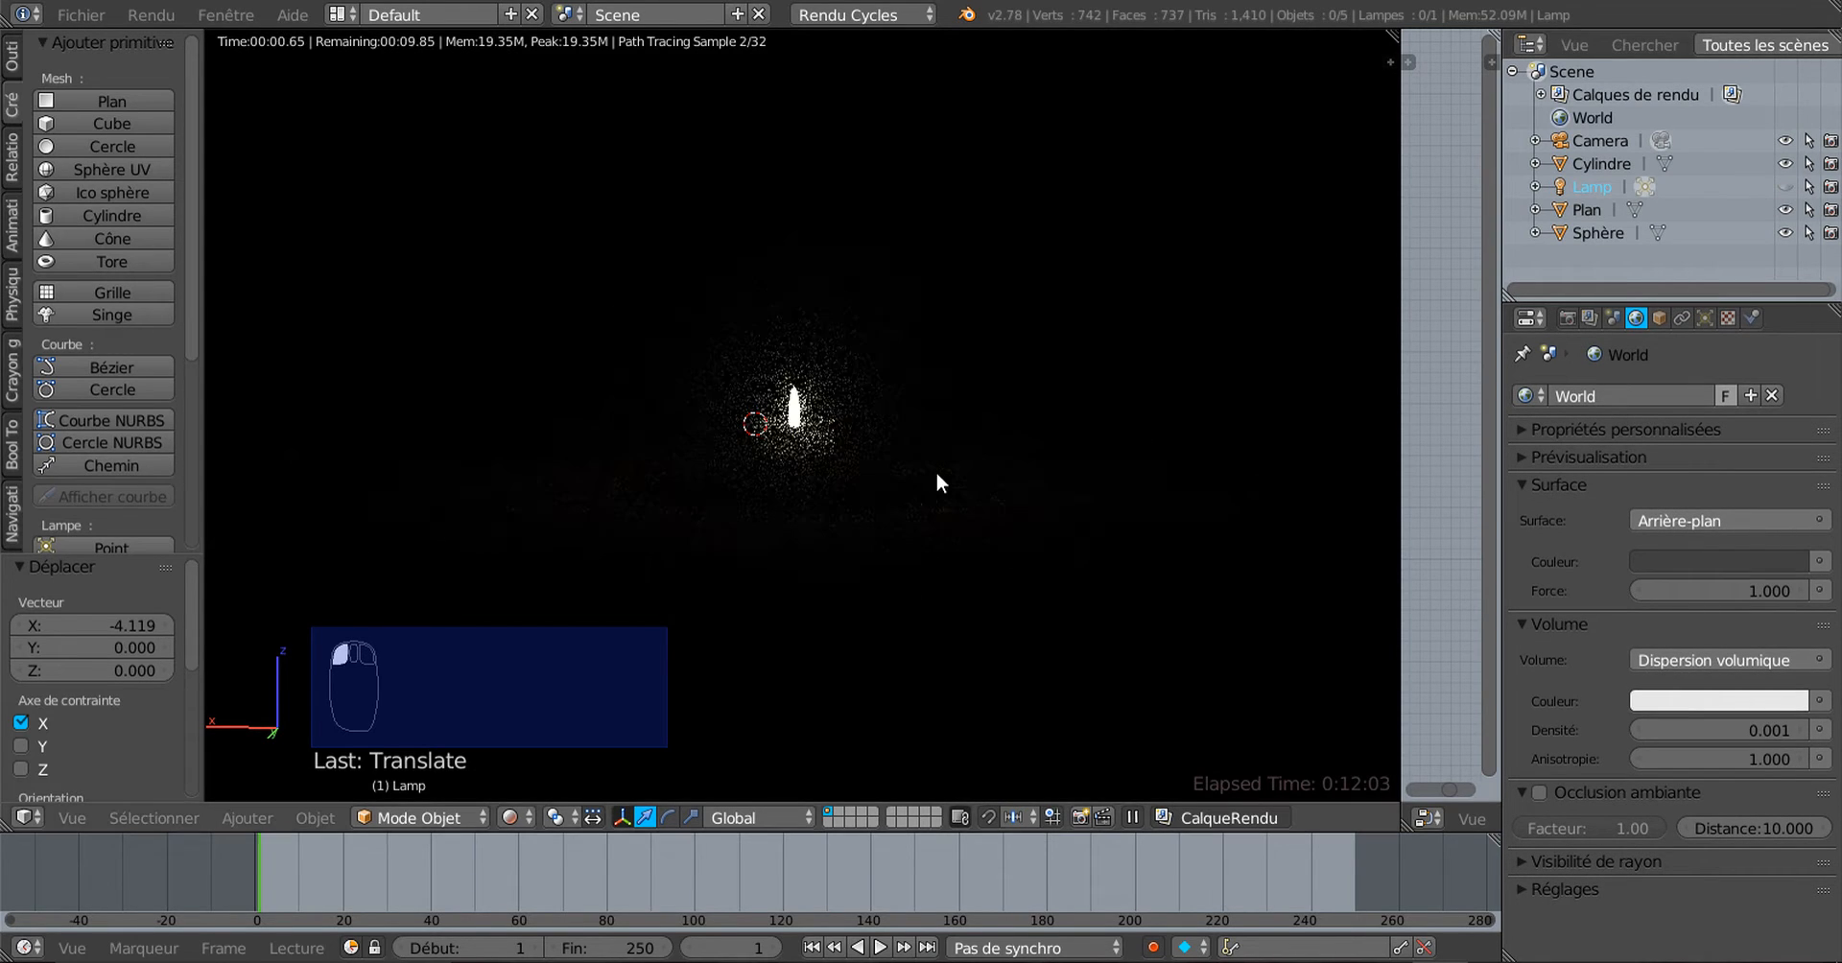
pyautogui.scroll(3, 936, 474)
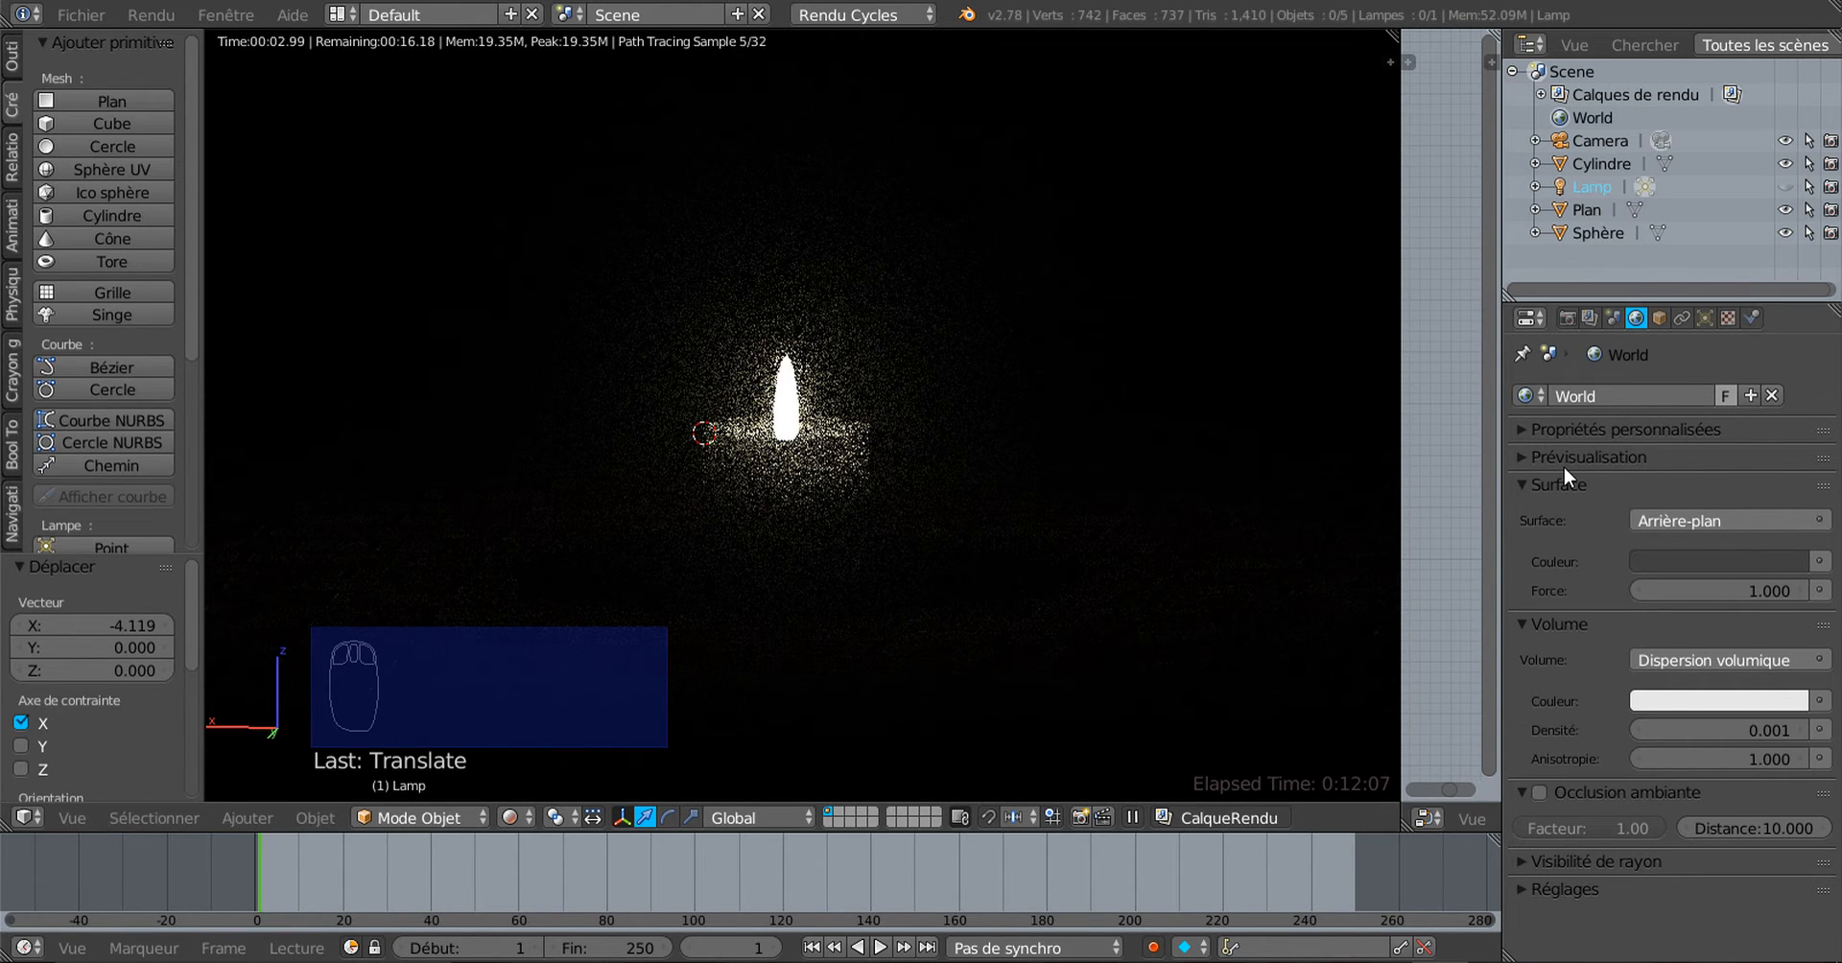
# Step: Raise the emission strength of the flame sphere's material to 224.100
pyautogui.rightClick(852, 405)
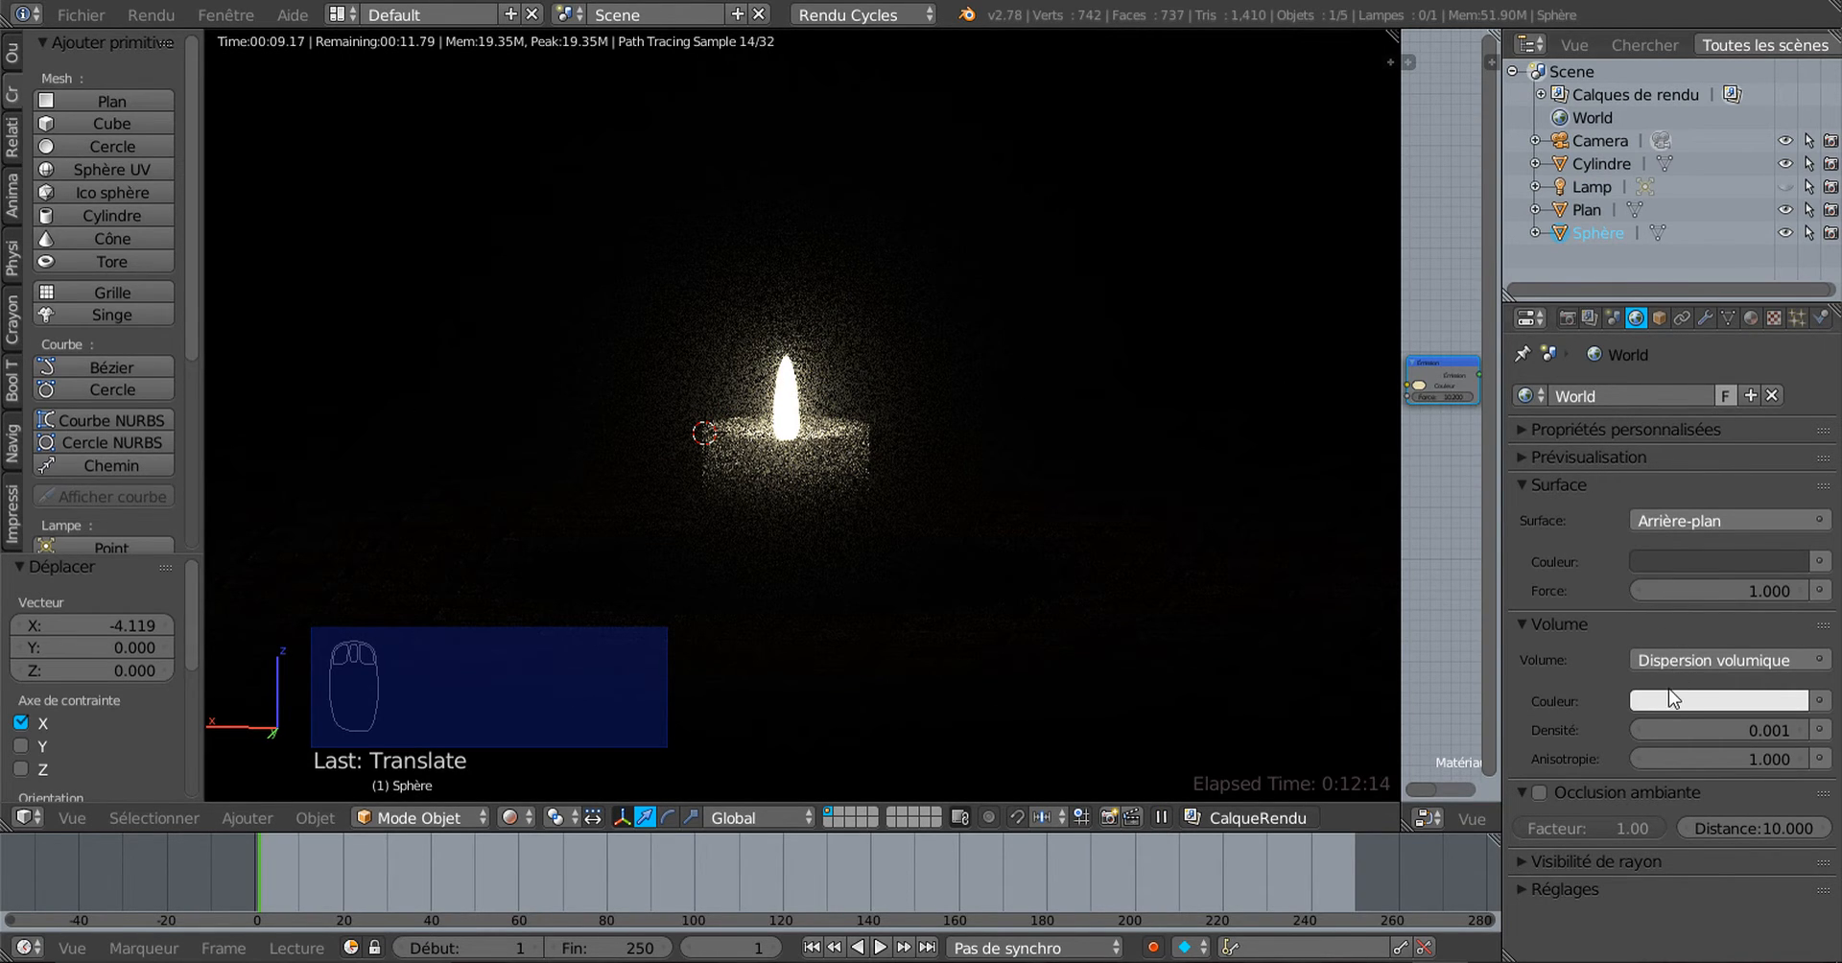
pyautogui.click(1751, 318)
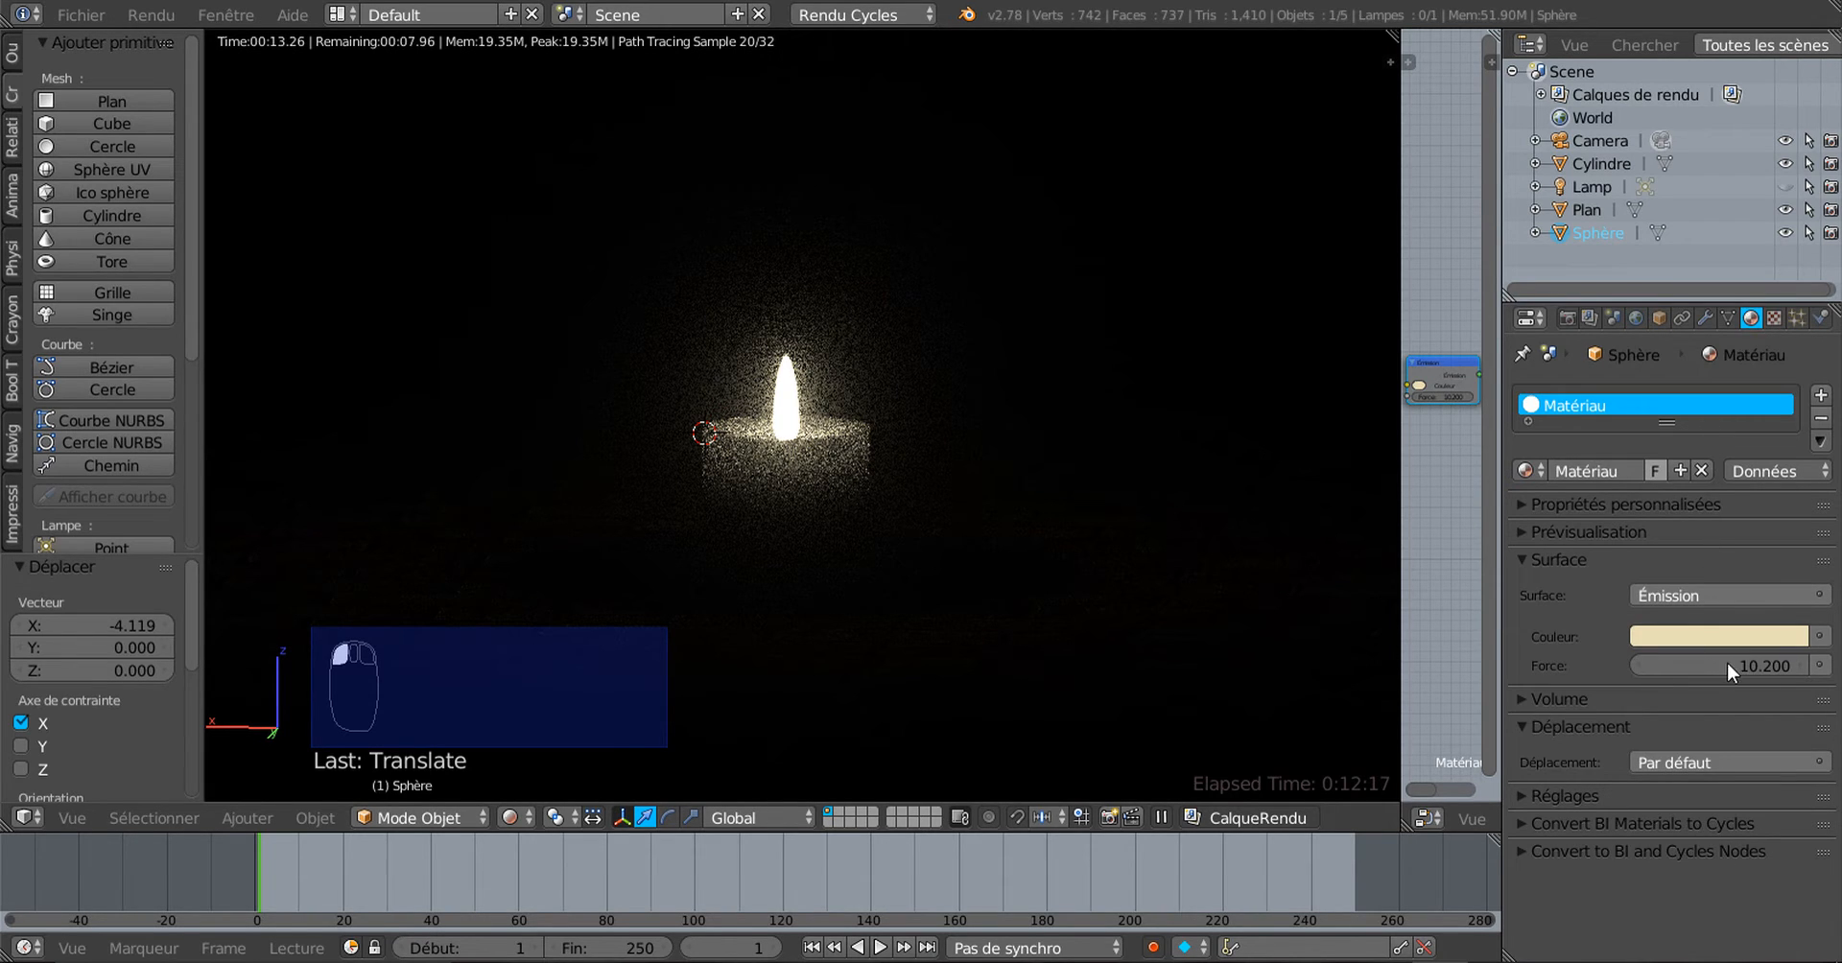
pyautogui.moveTo(1788, 665); pyautogui.dragTo(1746, 663)
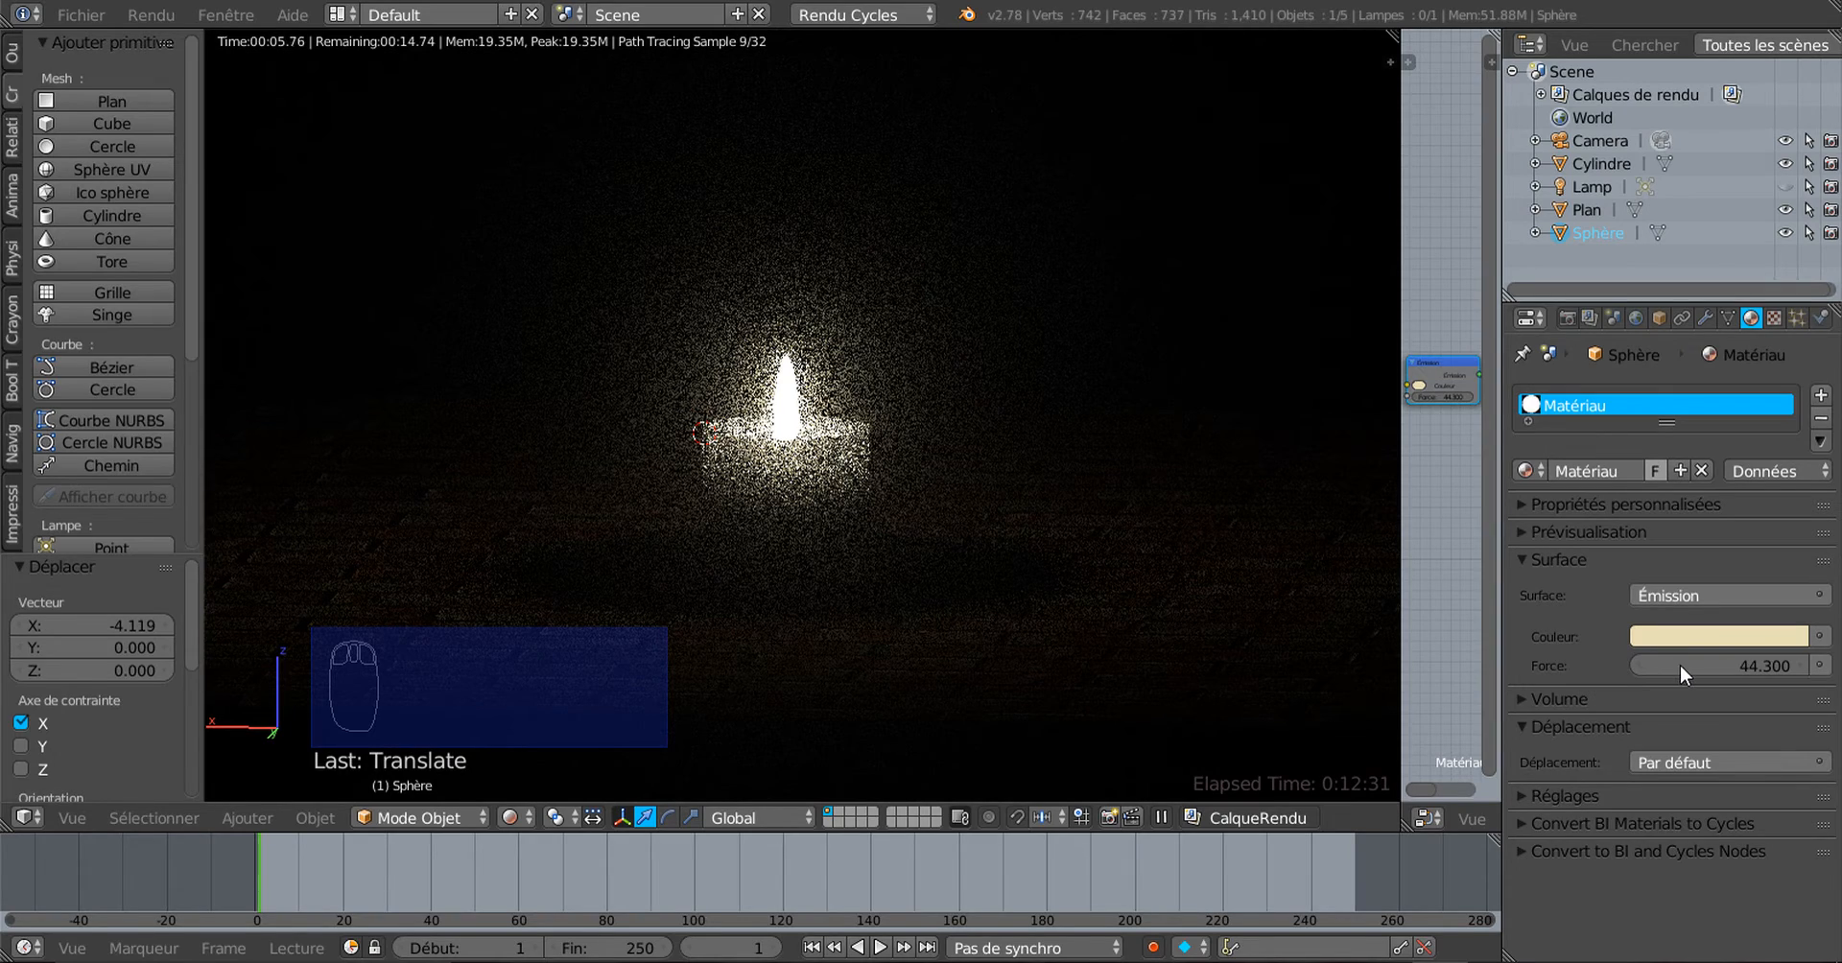
pyautogui.moveTo(1684, 664); pyautogui.dragTo(1813, 663)
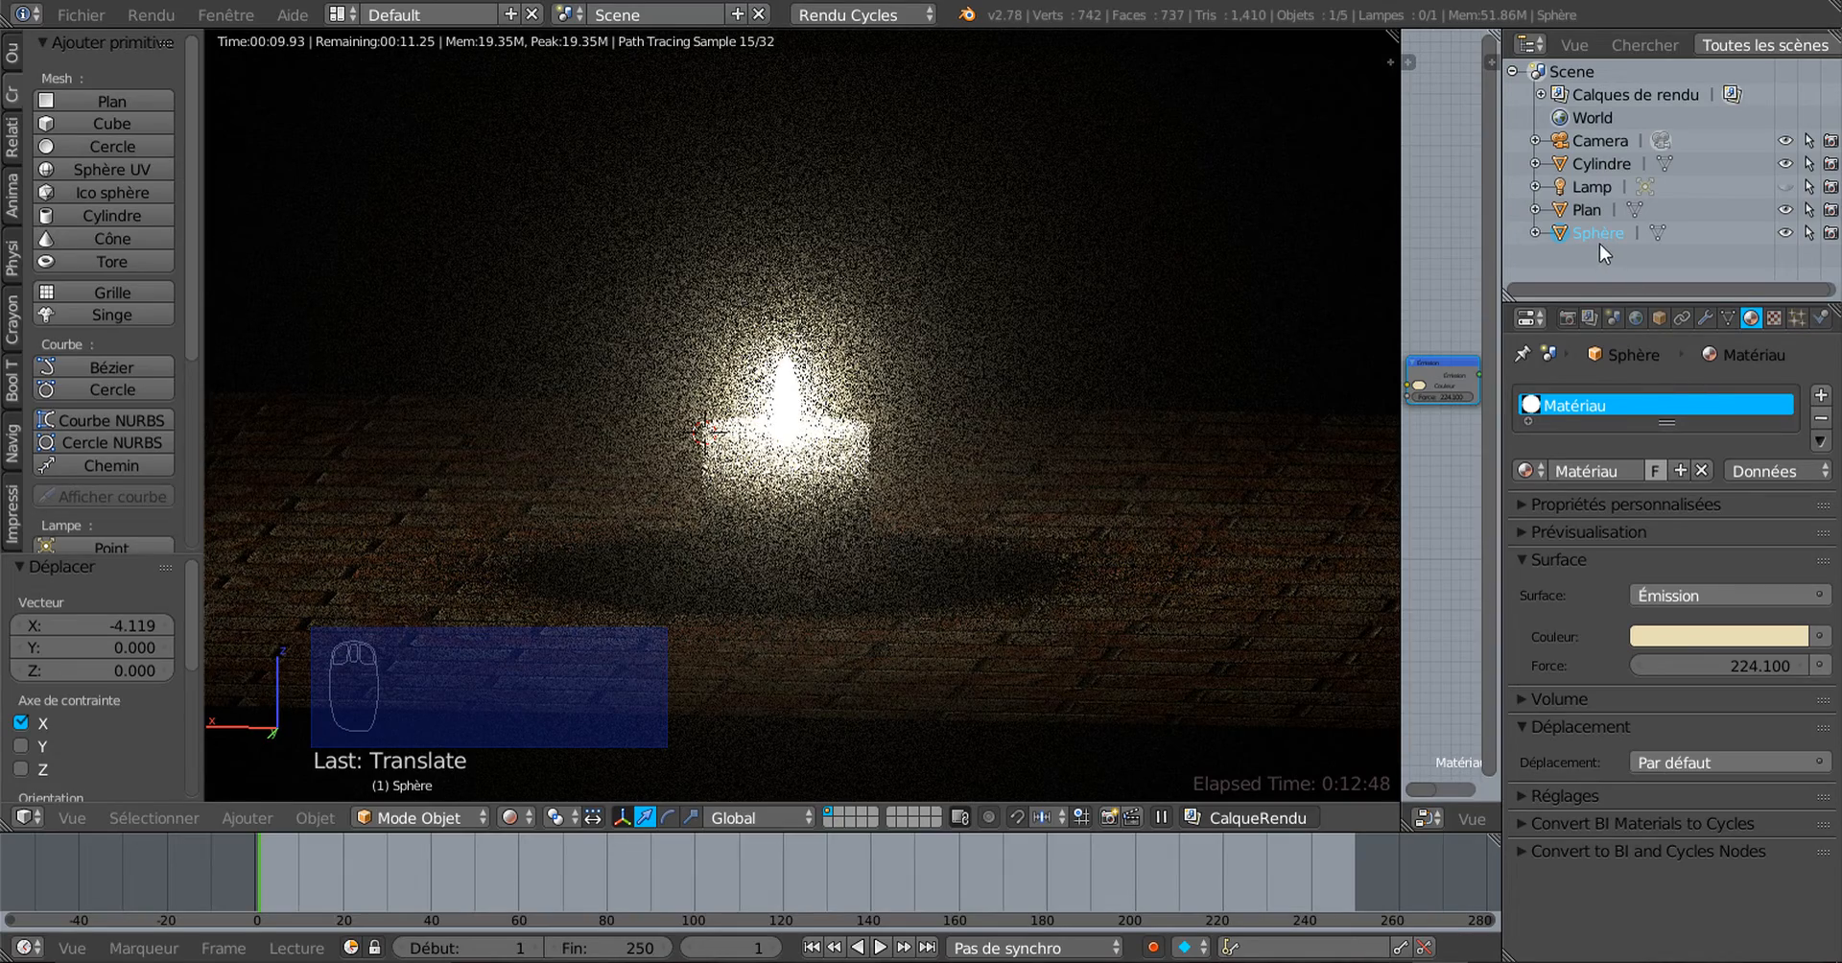
# Step: Set the World volume's anisotropy to 0.95
pyautogui.click(1636, 317)
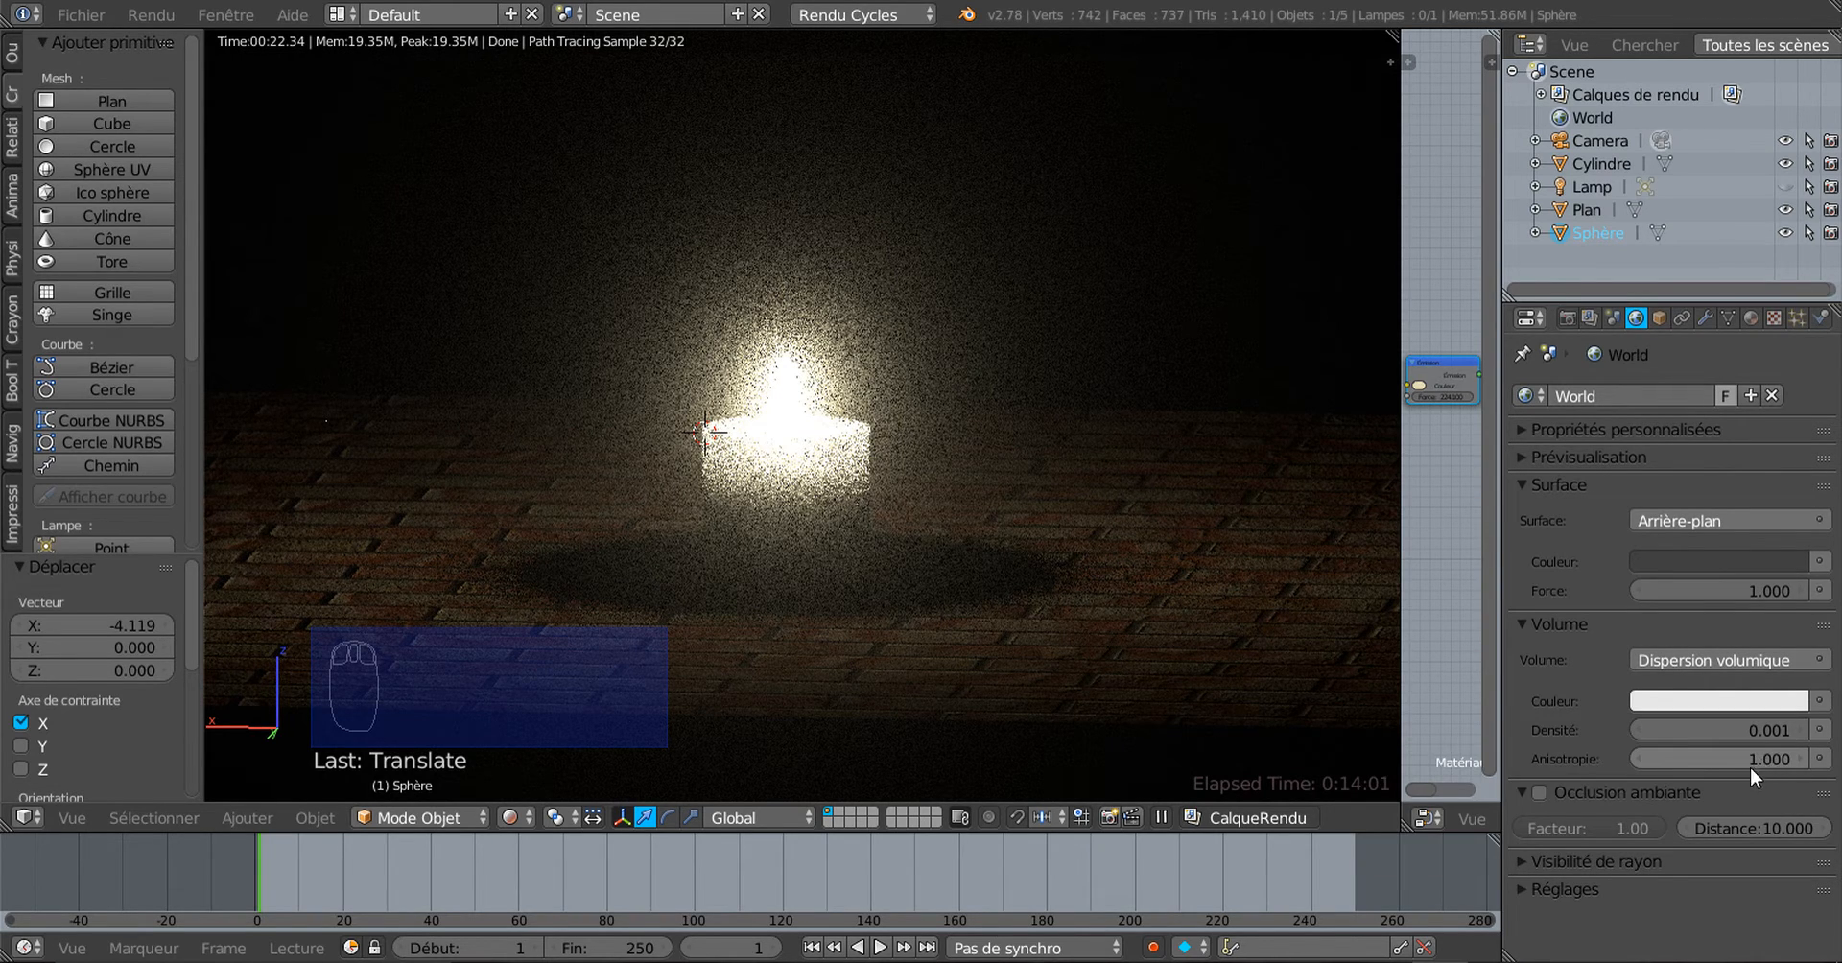
pyautogui.click(1636, 757)
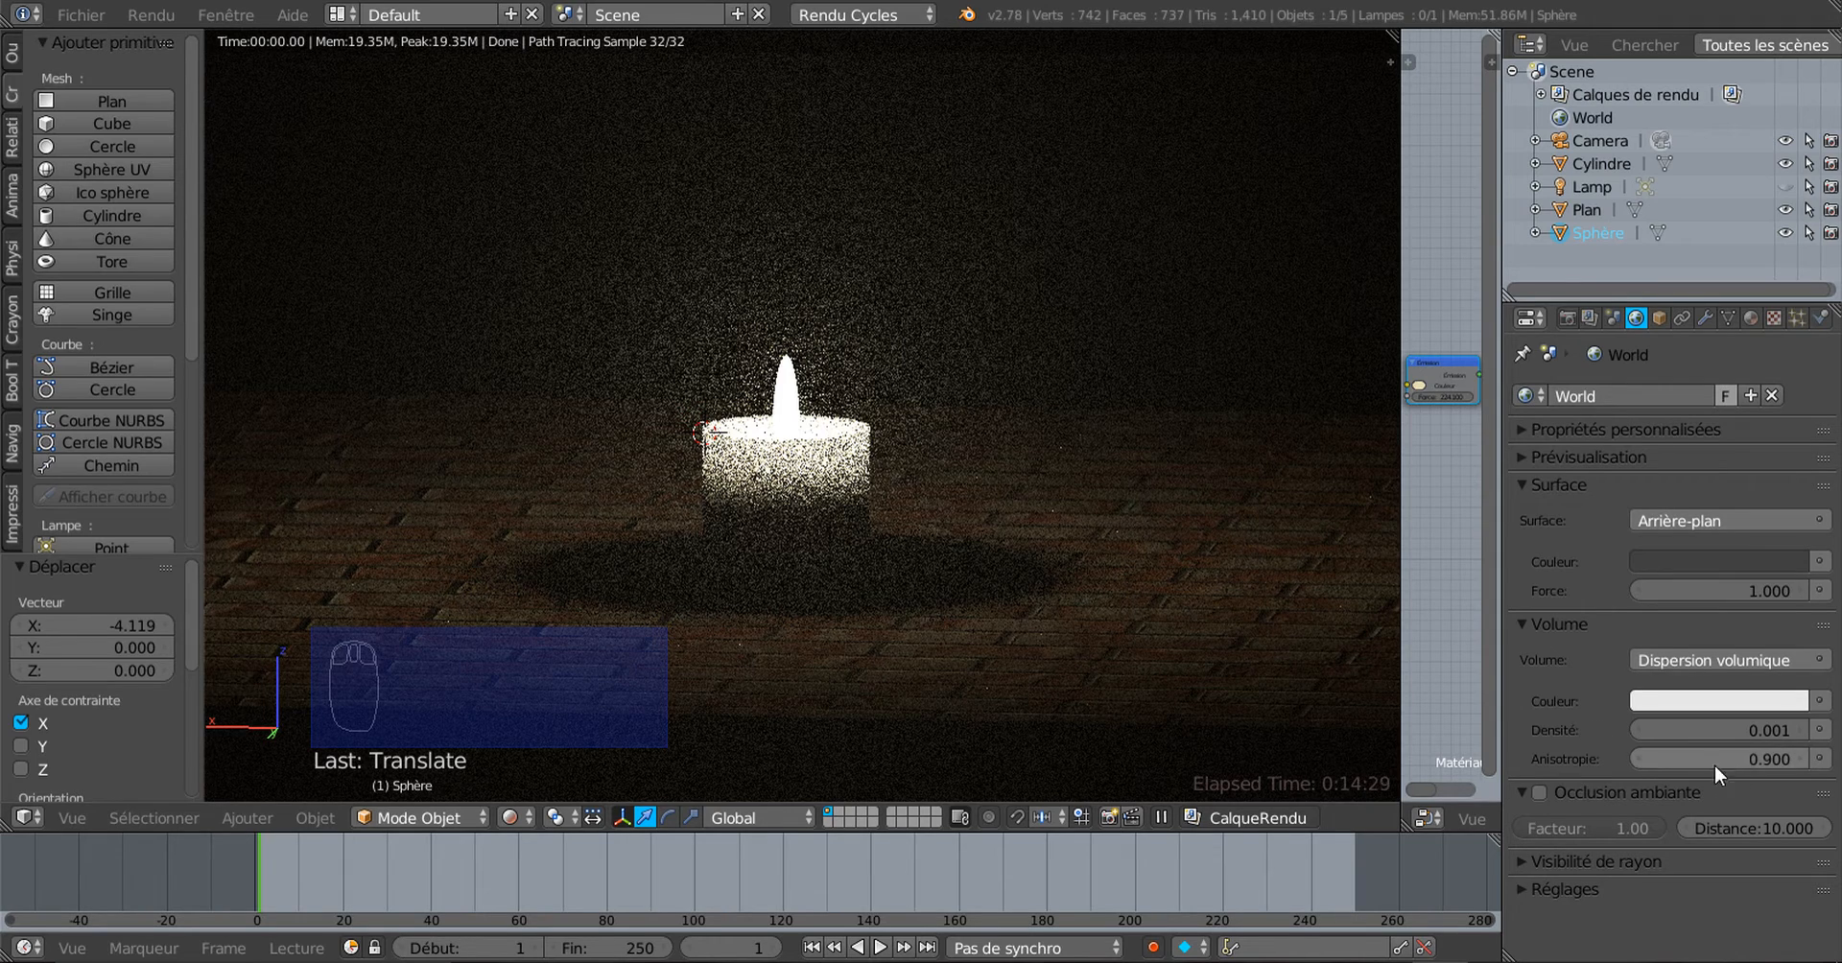
pyautogui.click(1770, 758)
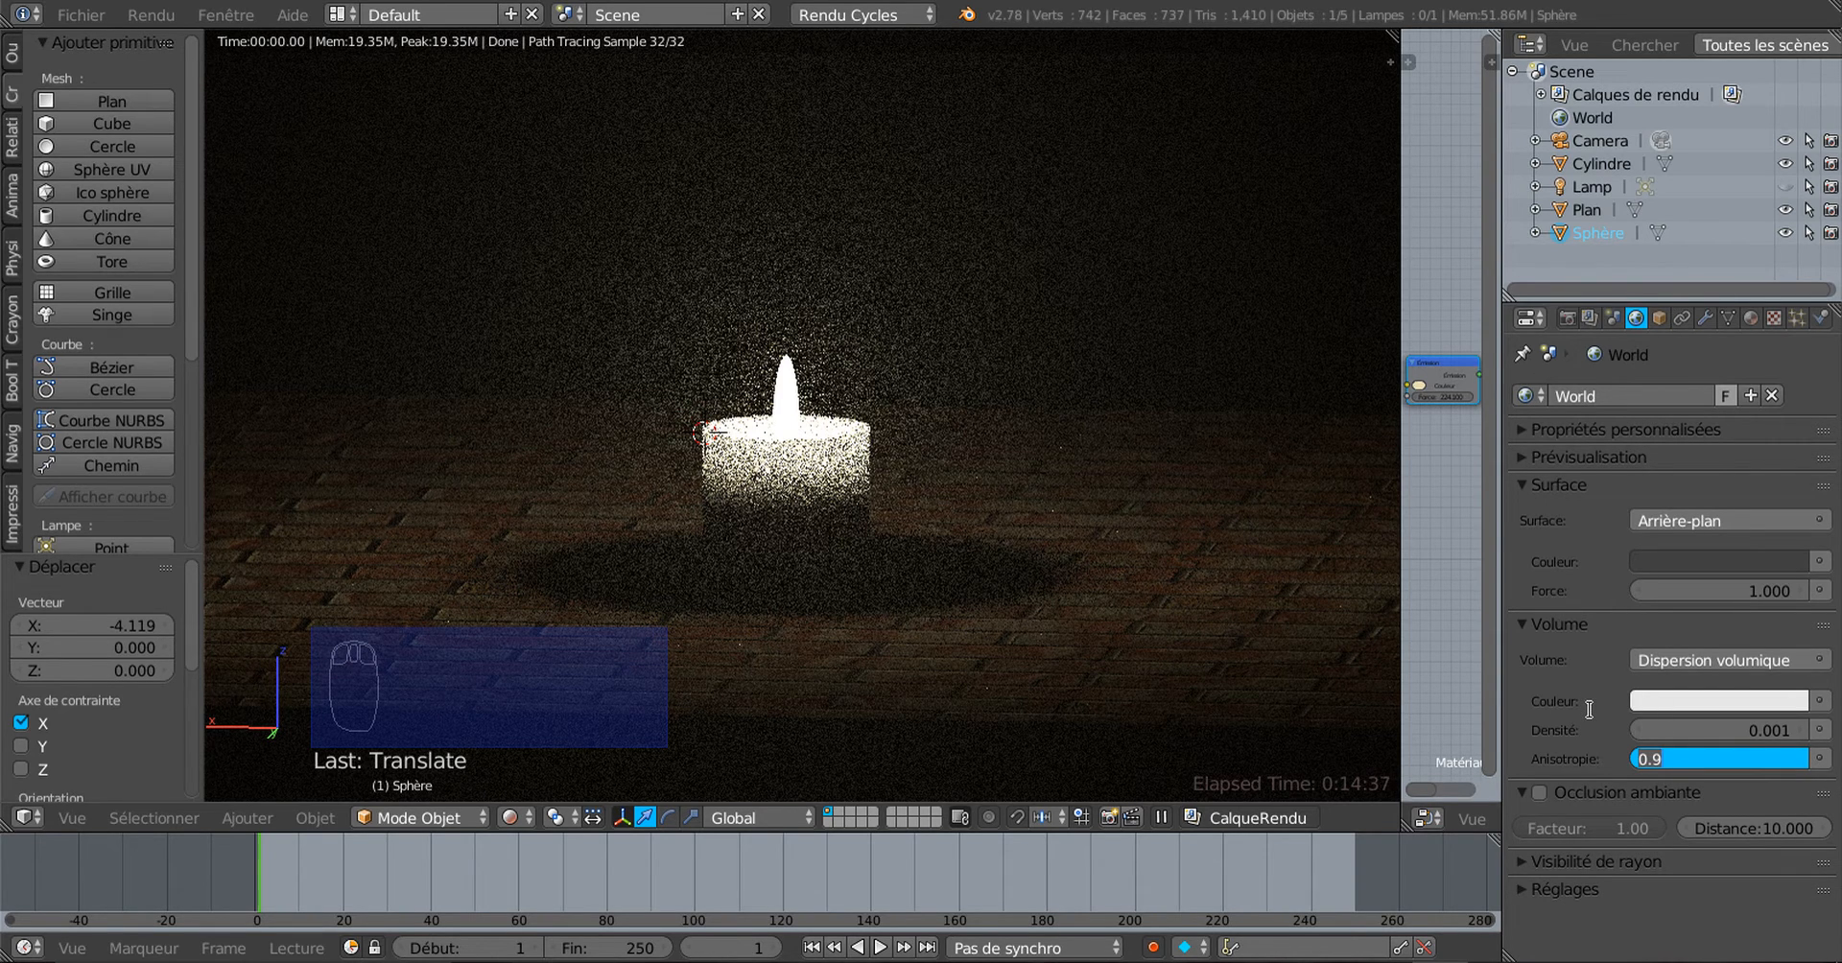
pyautogui.write('0.95')
pyautogui.press('Return')
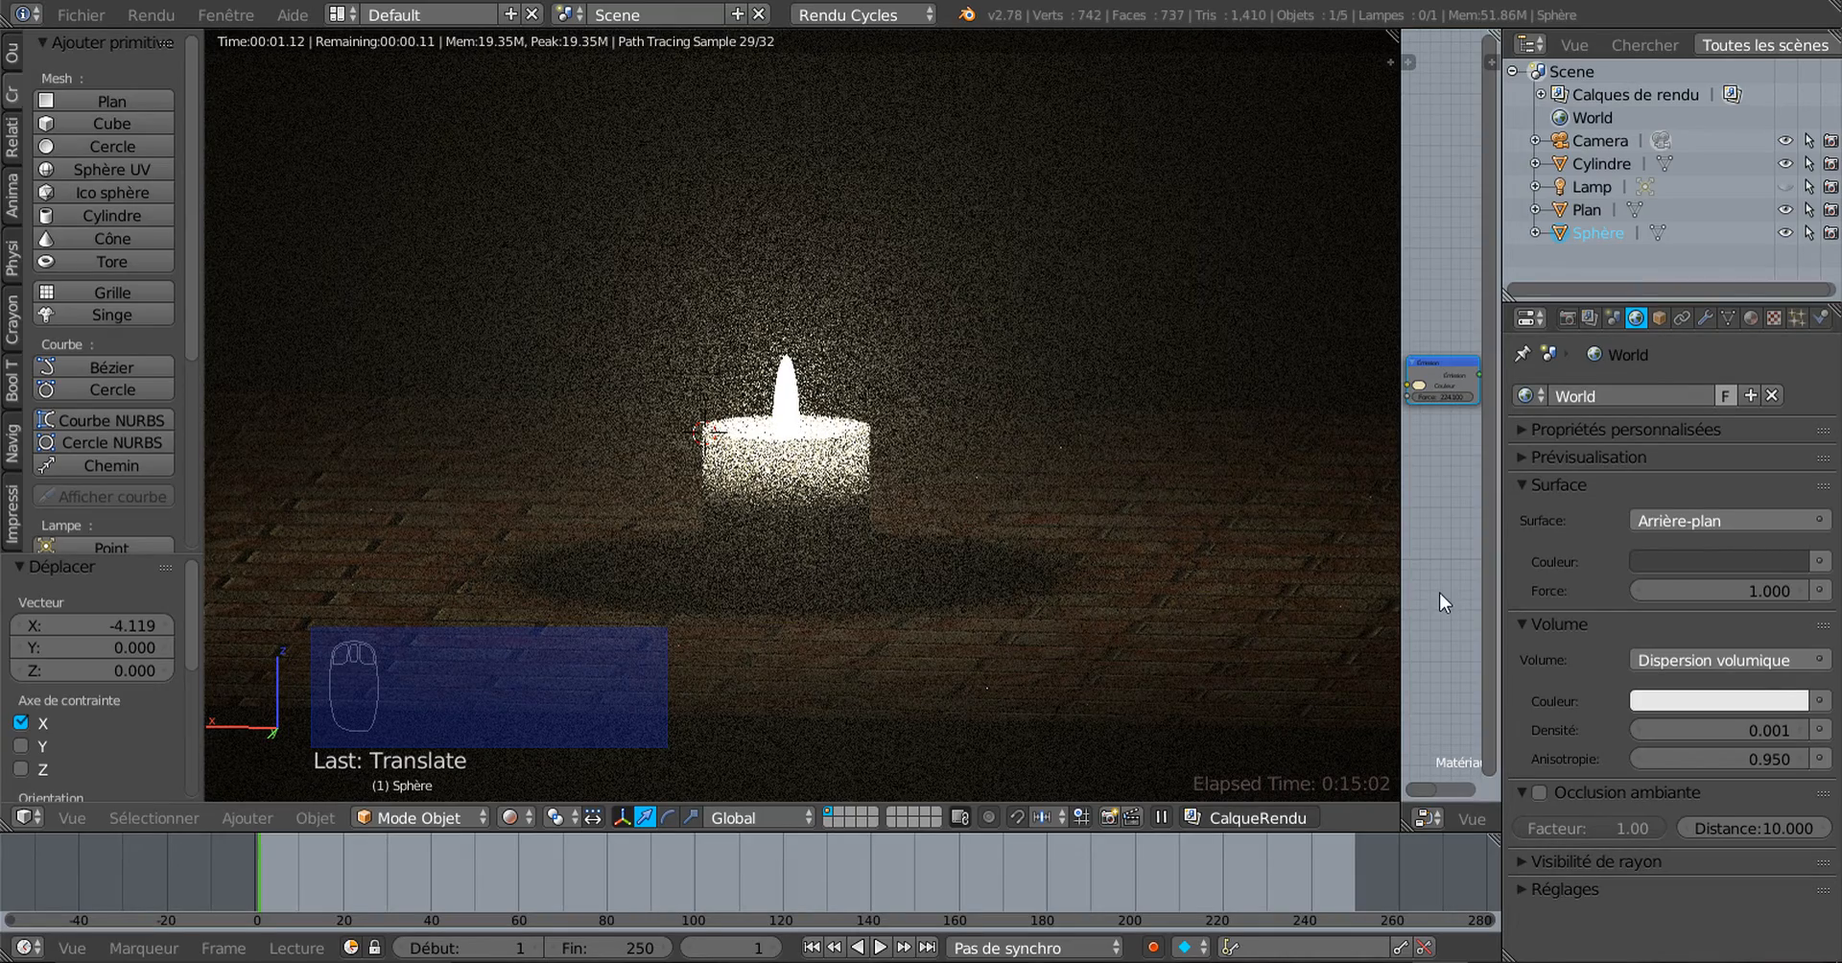
# Step: Reduce the World volume's density to 0.0001
pyautogui.click(1771, 731)
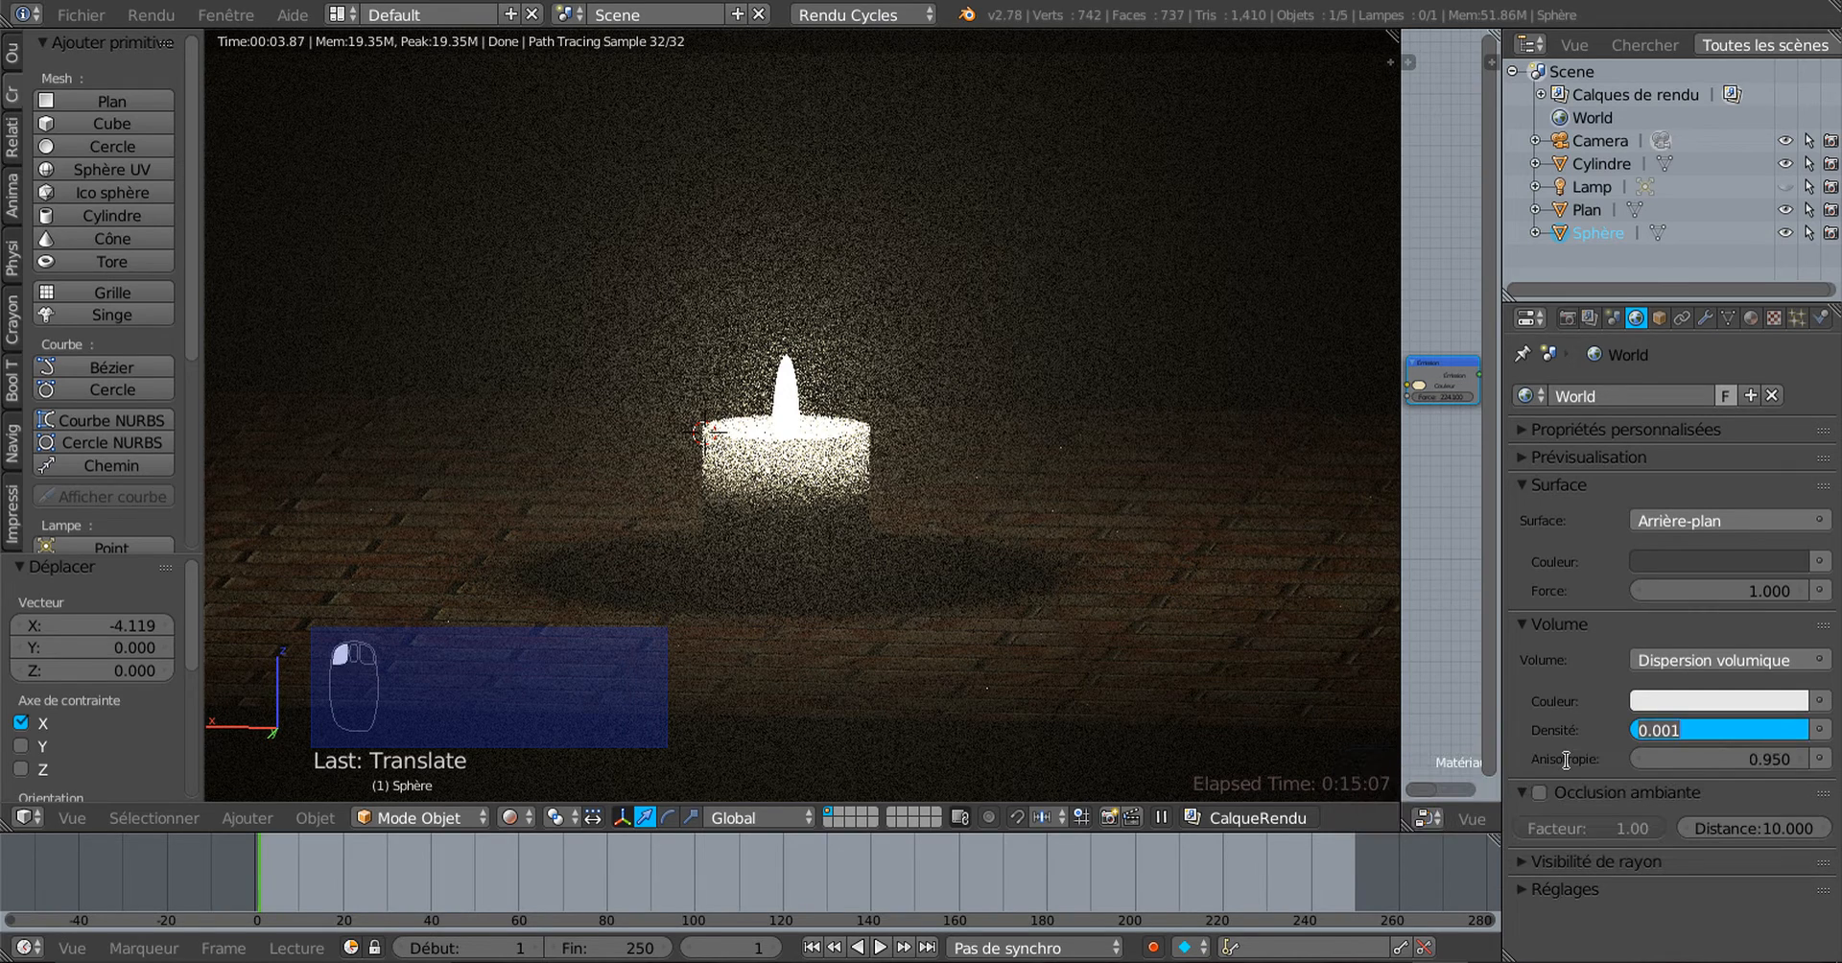
pyautogui.press('Right')
pyautogui.write('01')
pyautogui.press('Return')
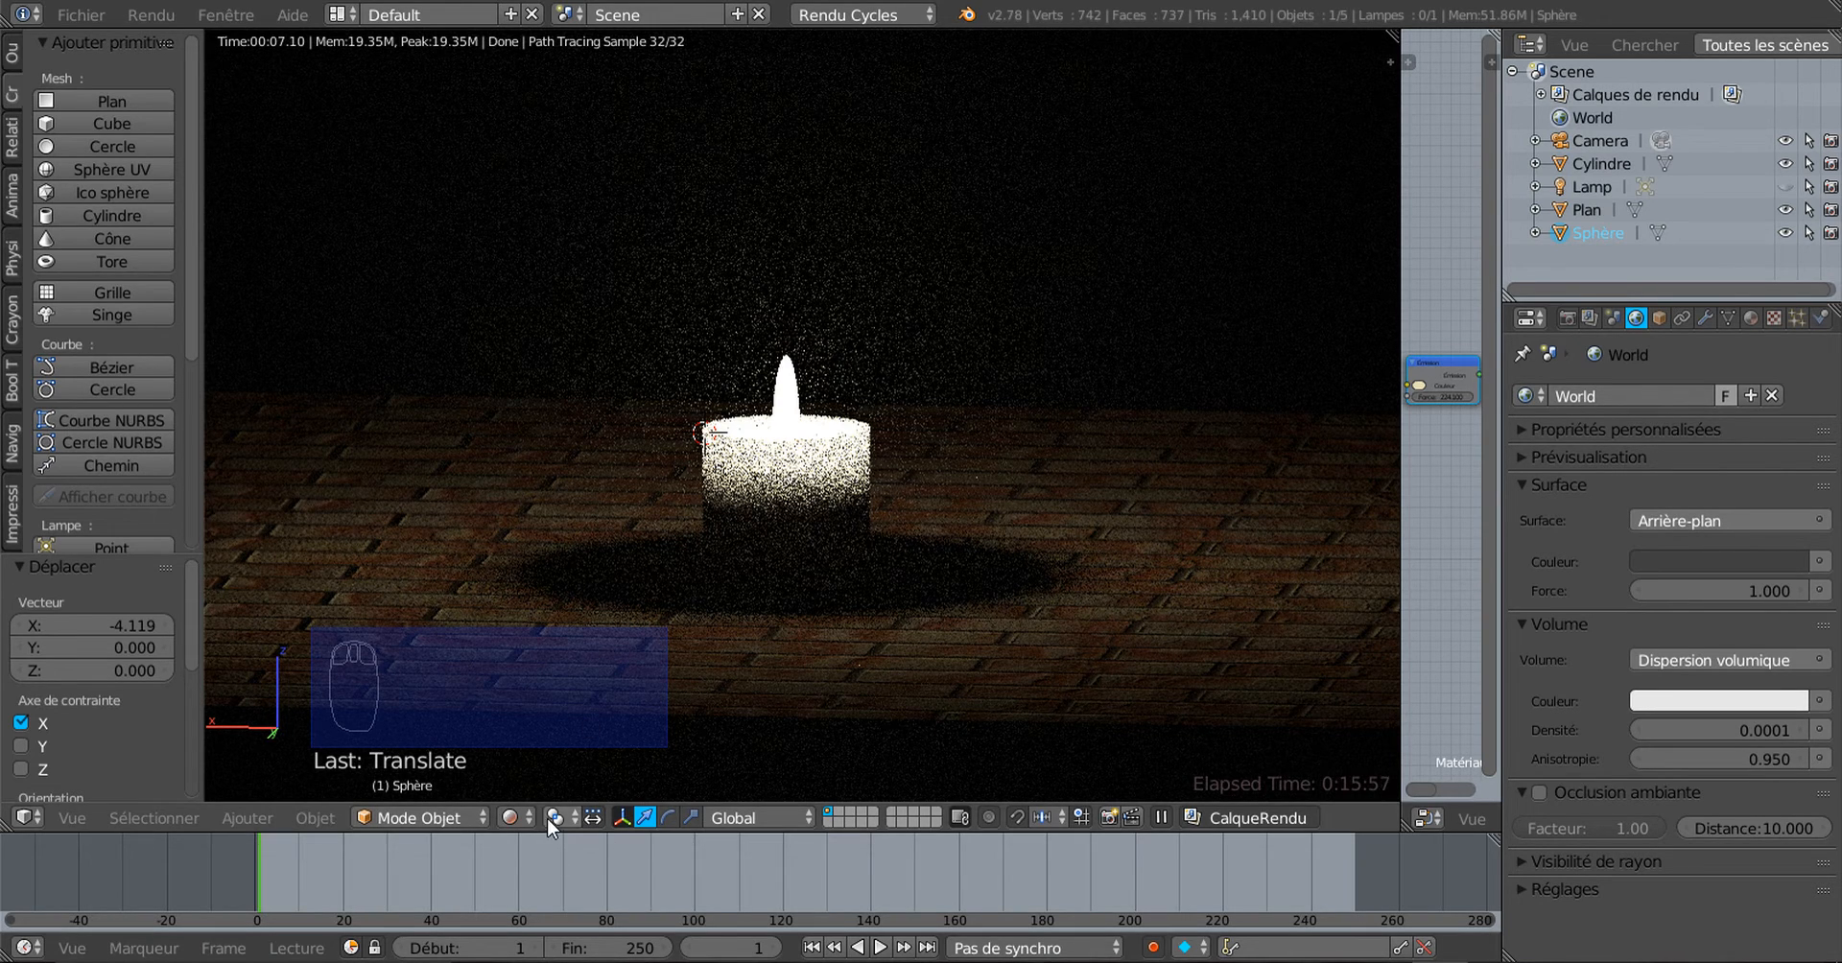
# Step: Switch the viewport to textured shading and add a spot lamp to the scene
pyautogui.click(511, 818)
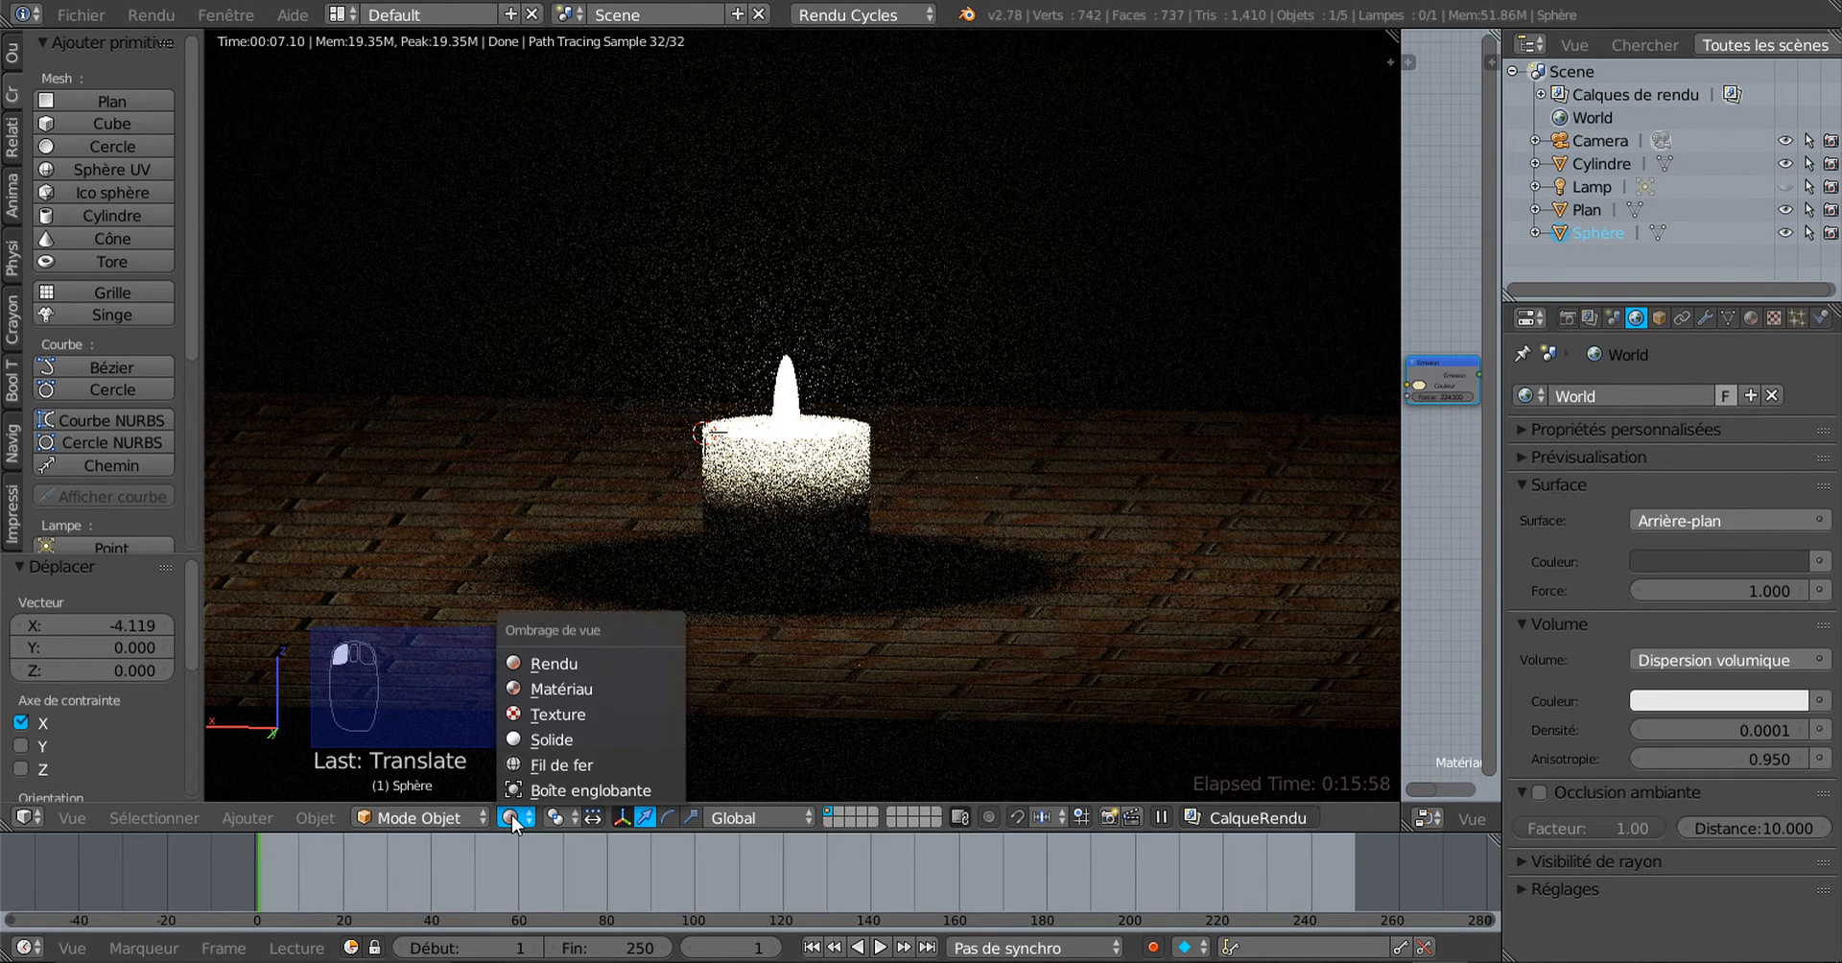
pyautogui.click(535, 713)
pyautogui.moveTo(817, 572); pyautogui.dragTo(877, 548, button='middle')
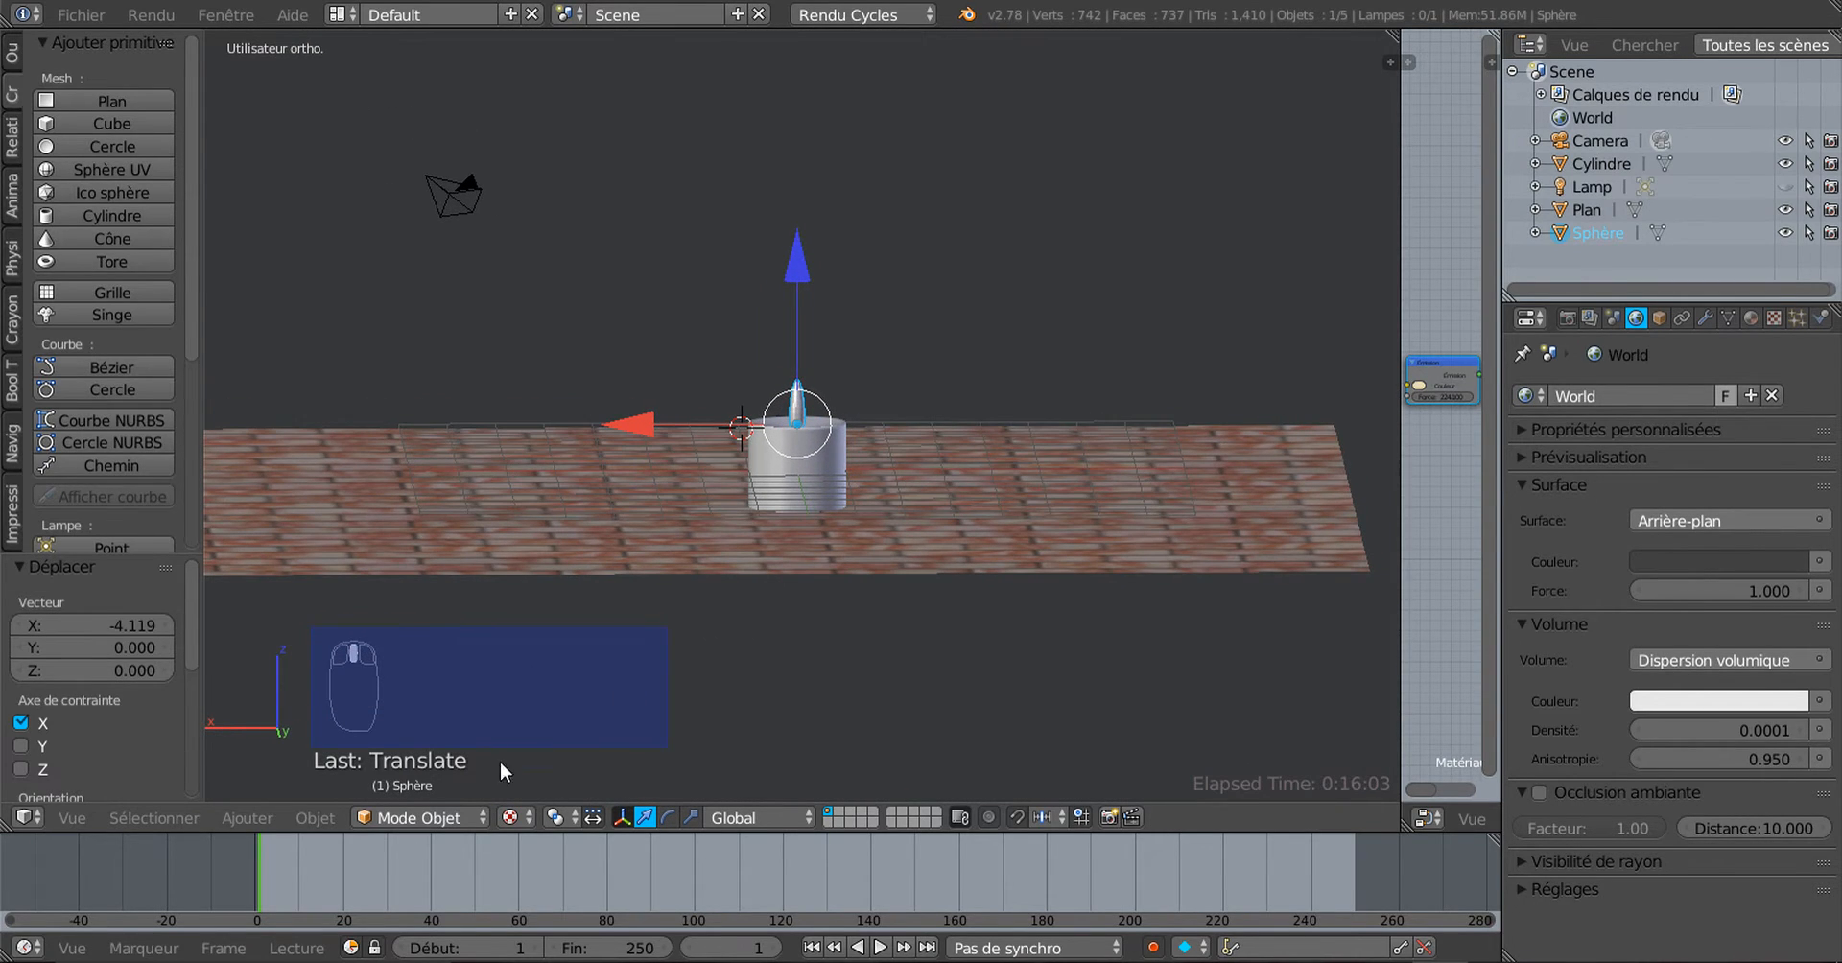
pyautogui.click(315, 818)
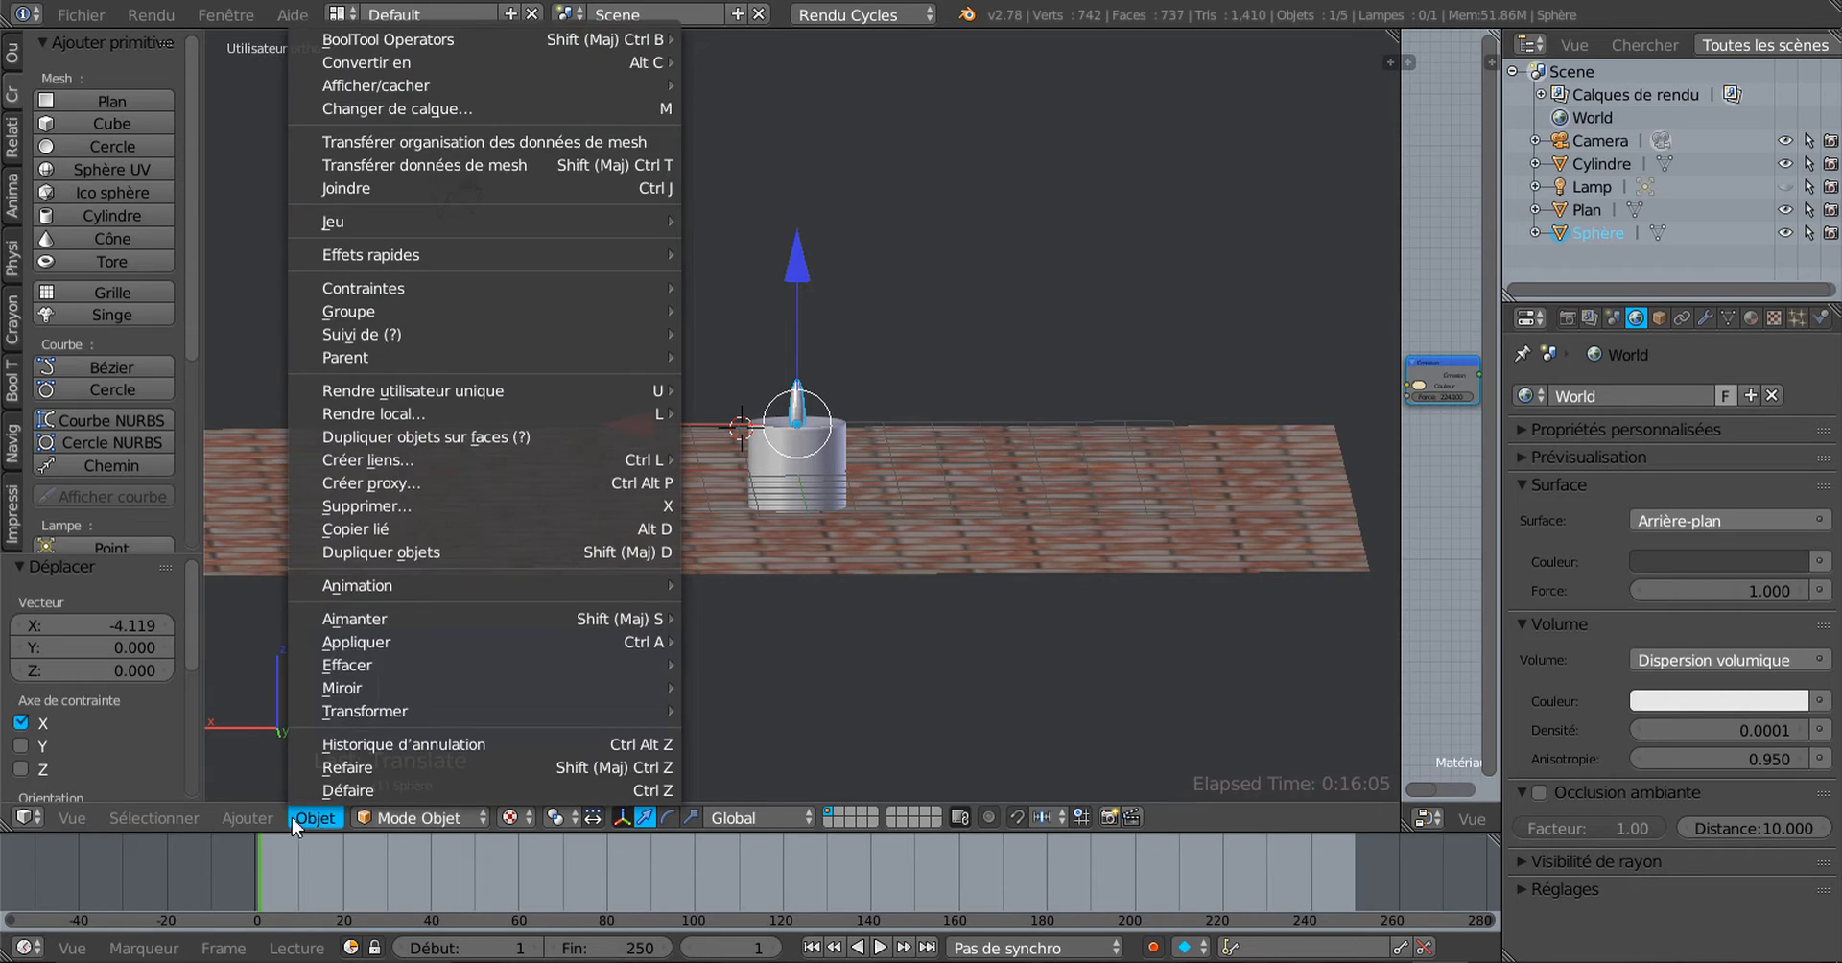
pyautogui.moveTo(264, 821)
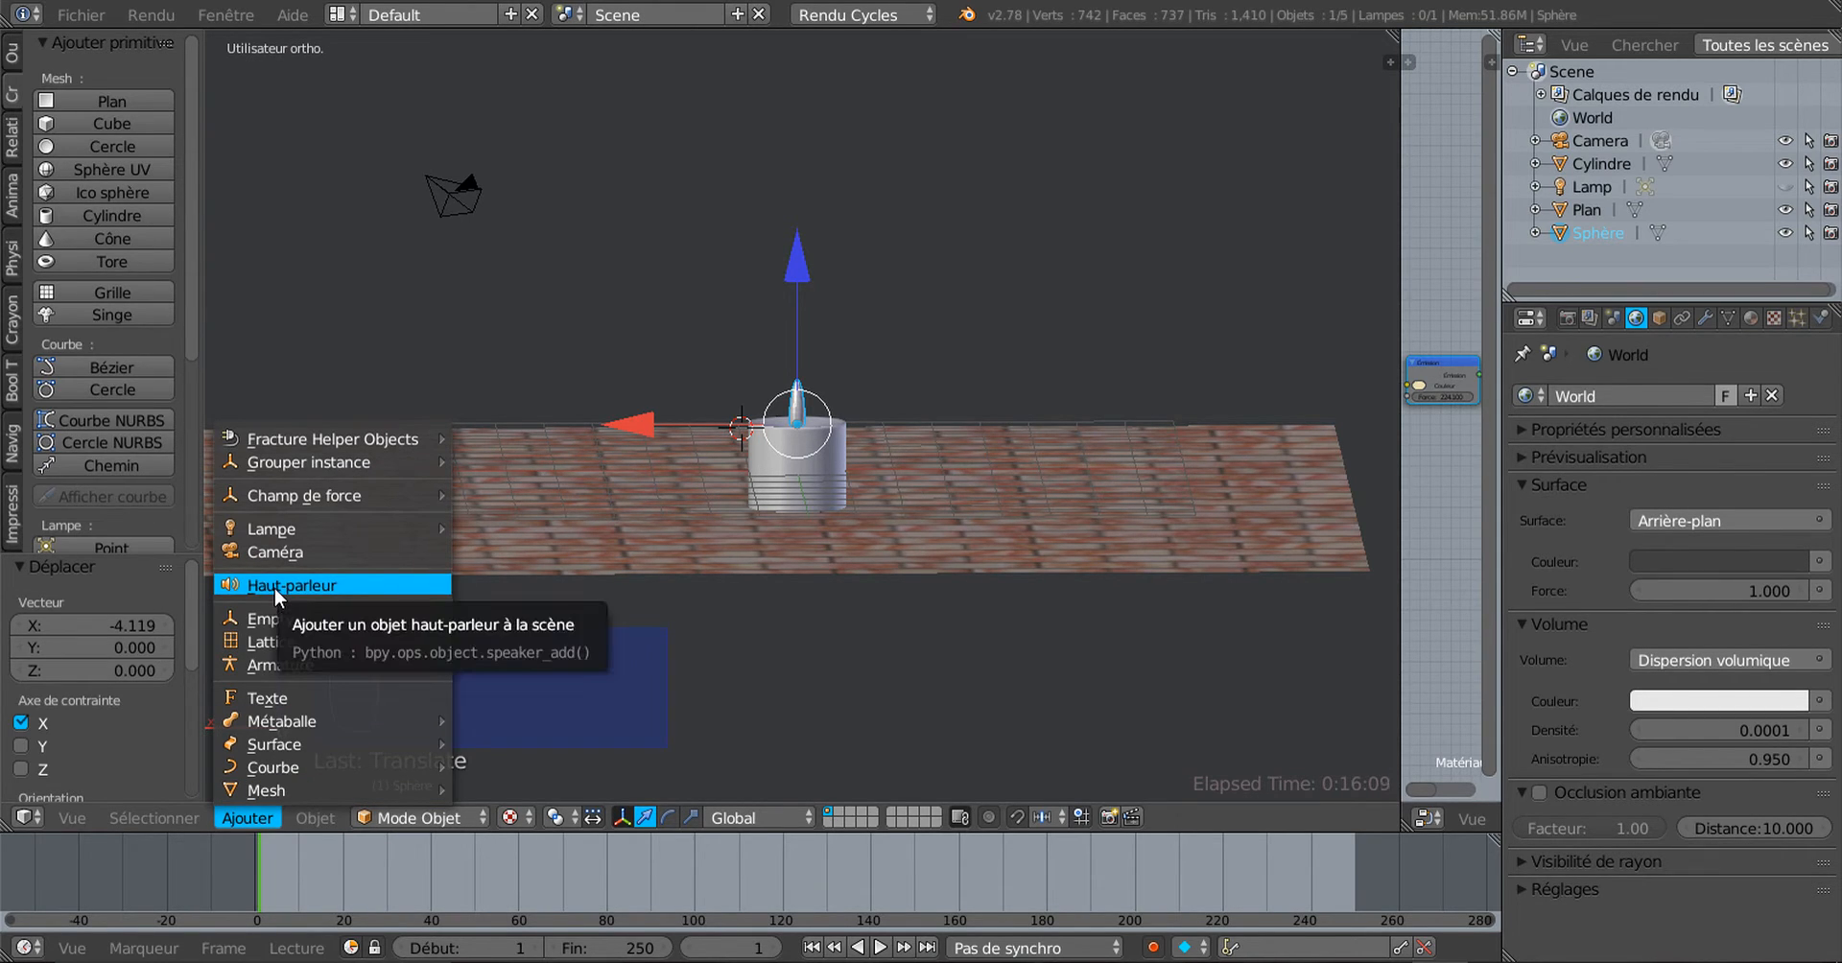
pyautogui.moveTo(280, 532)
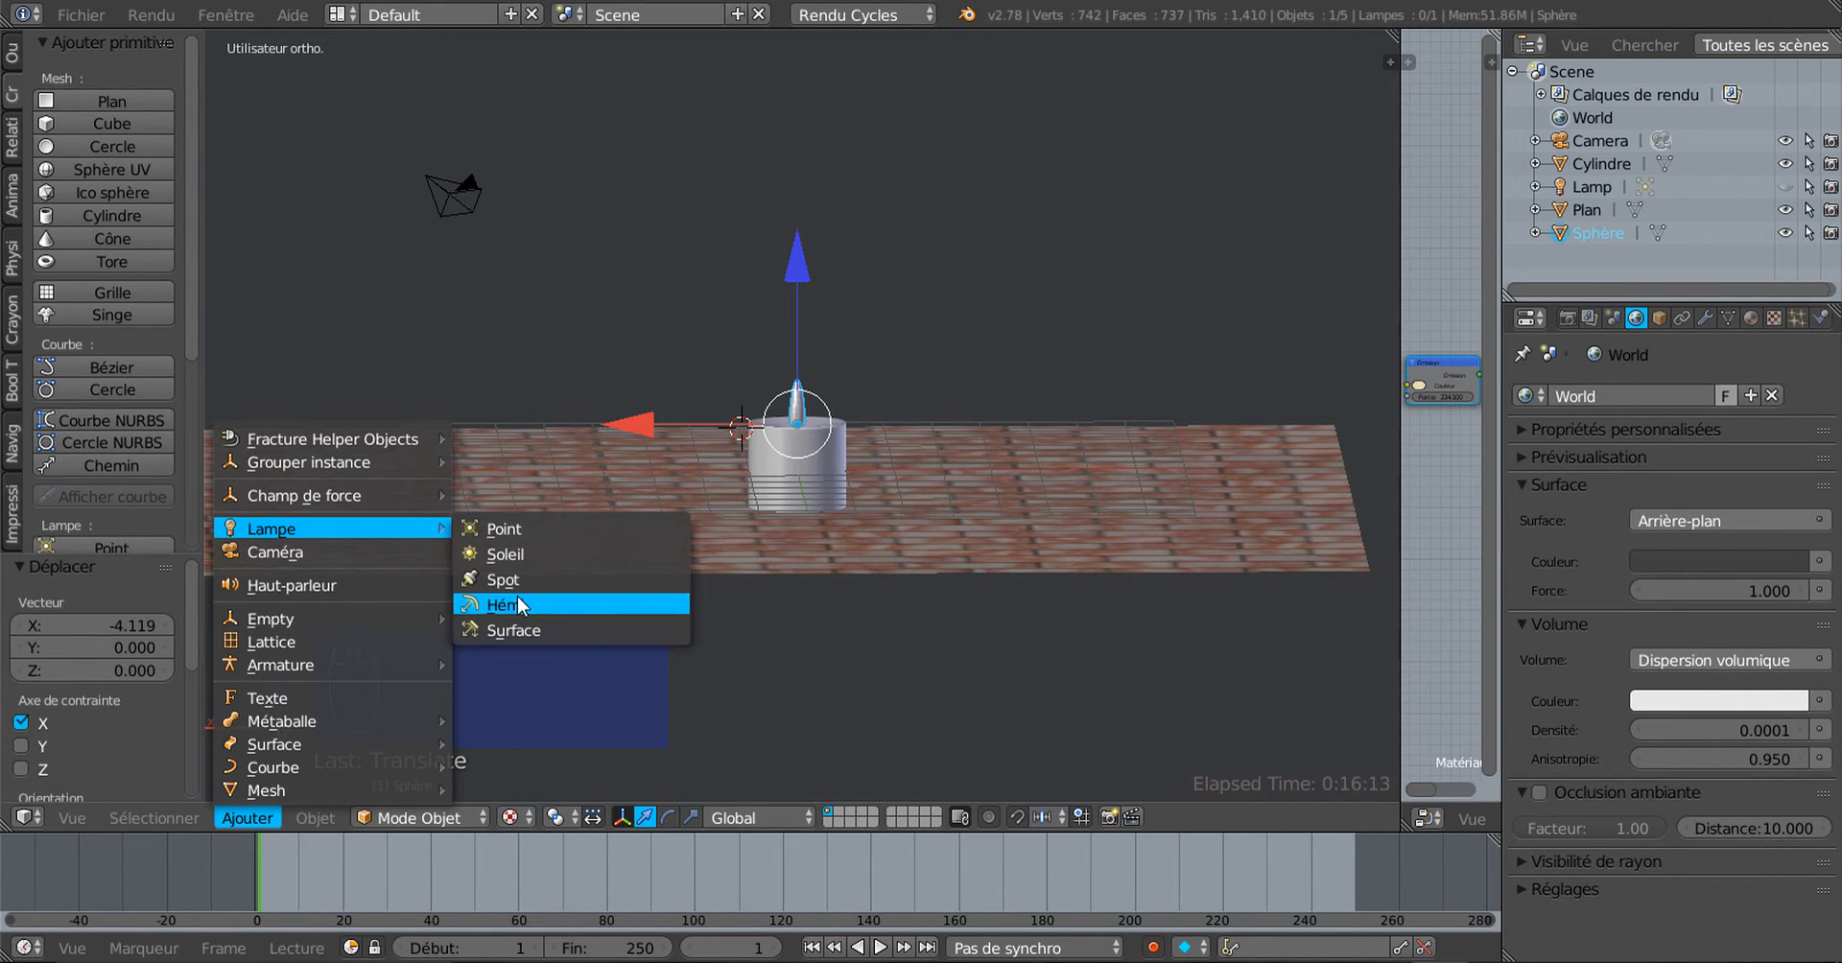
pyautogui.click(504, 580)
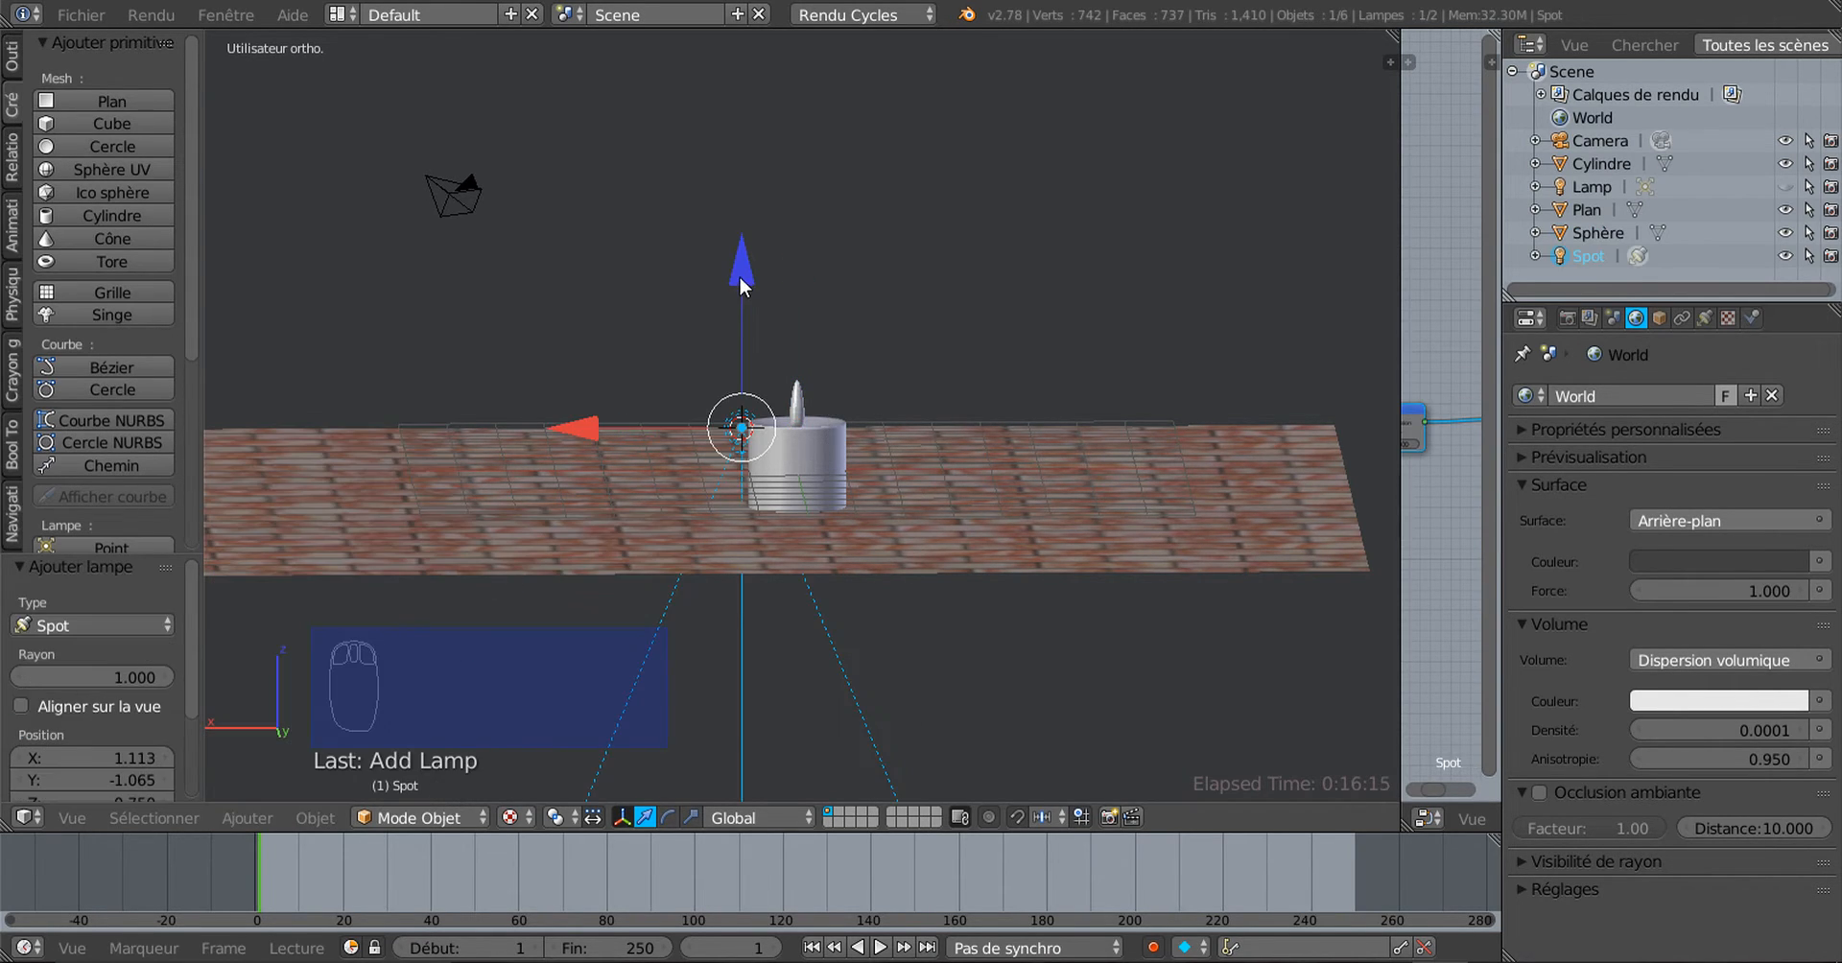
# Step: Raise the spot lamp well above the brick plane and shift it about -4.396 along X
pyautogui.moveTo(739, 274); pyautogui.dragTo(744, 104)
pyautogui.scroll(-3, 729, 217)
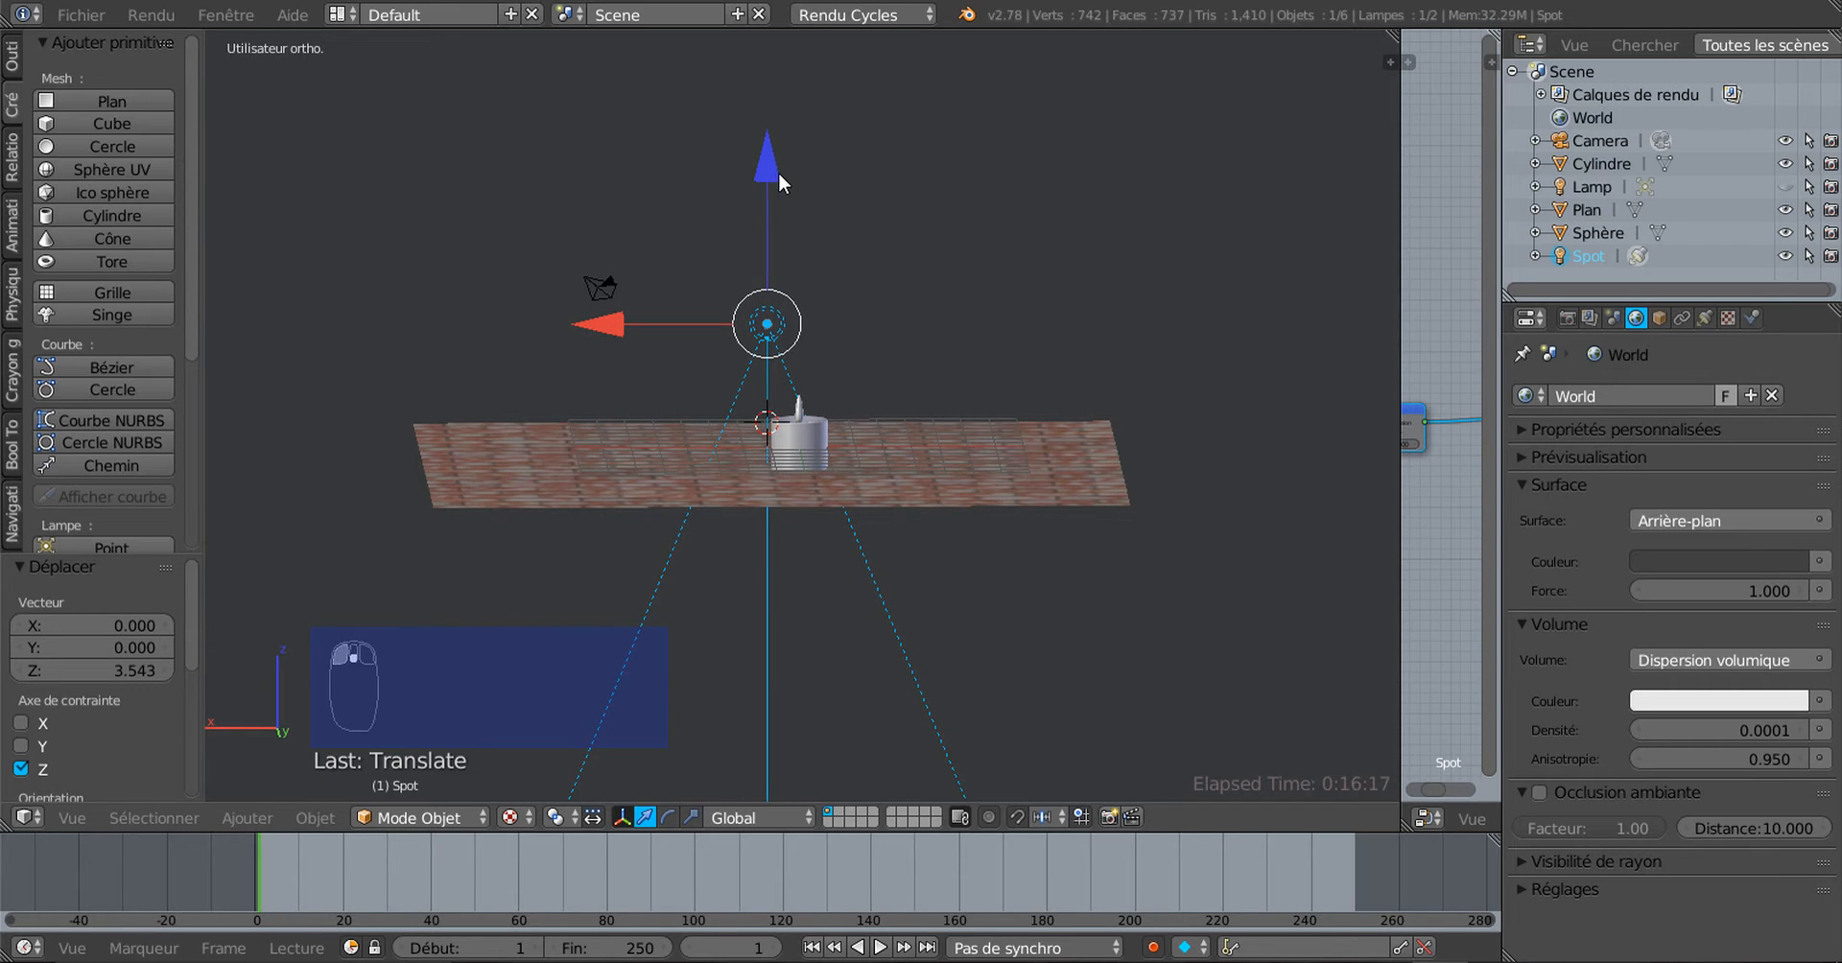
pyautogui.moveTo(779, 171); pyautogui.dragTo(779, 90)
pyautogui.moveTo(623, 247); pyautogui.dragTo(751, 253)
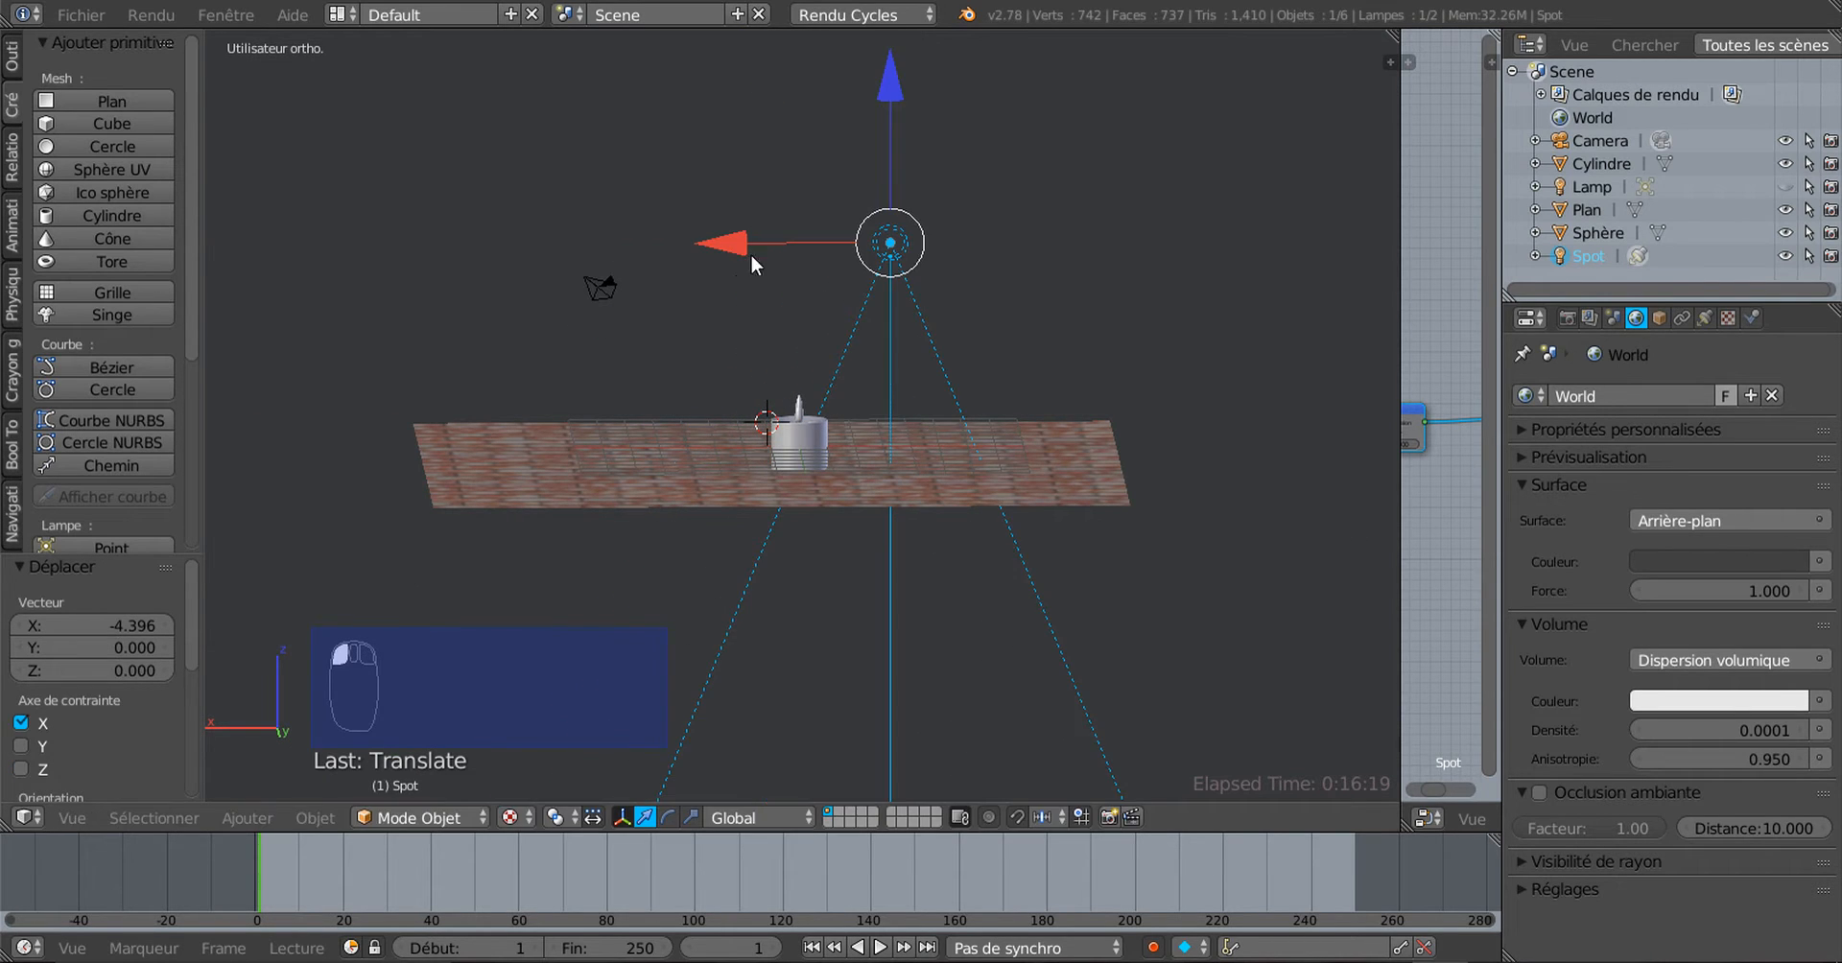
pyautogui.moveTo(884, 102); pyautogui.dragTo(894, 63)
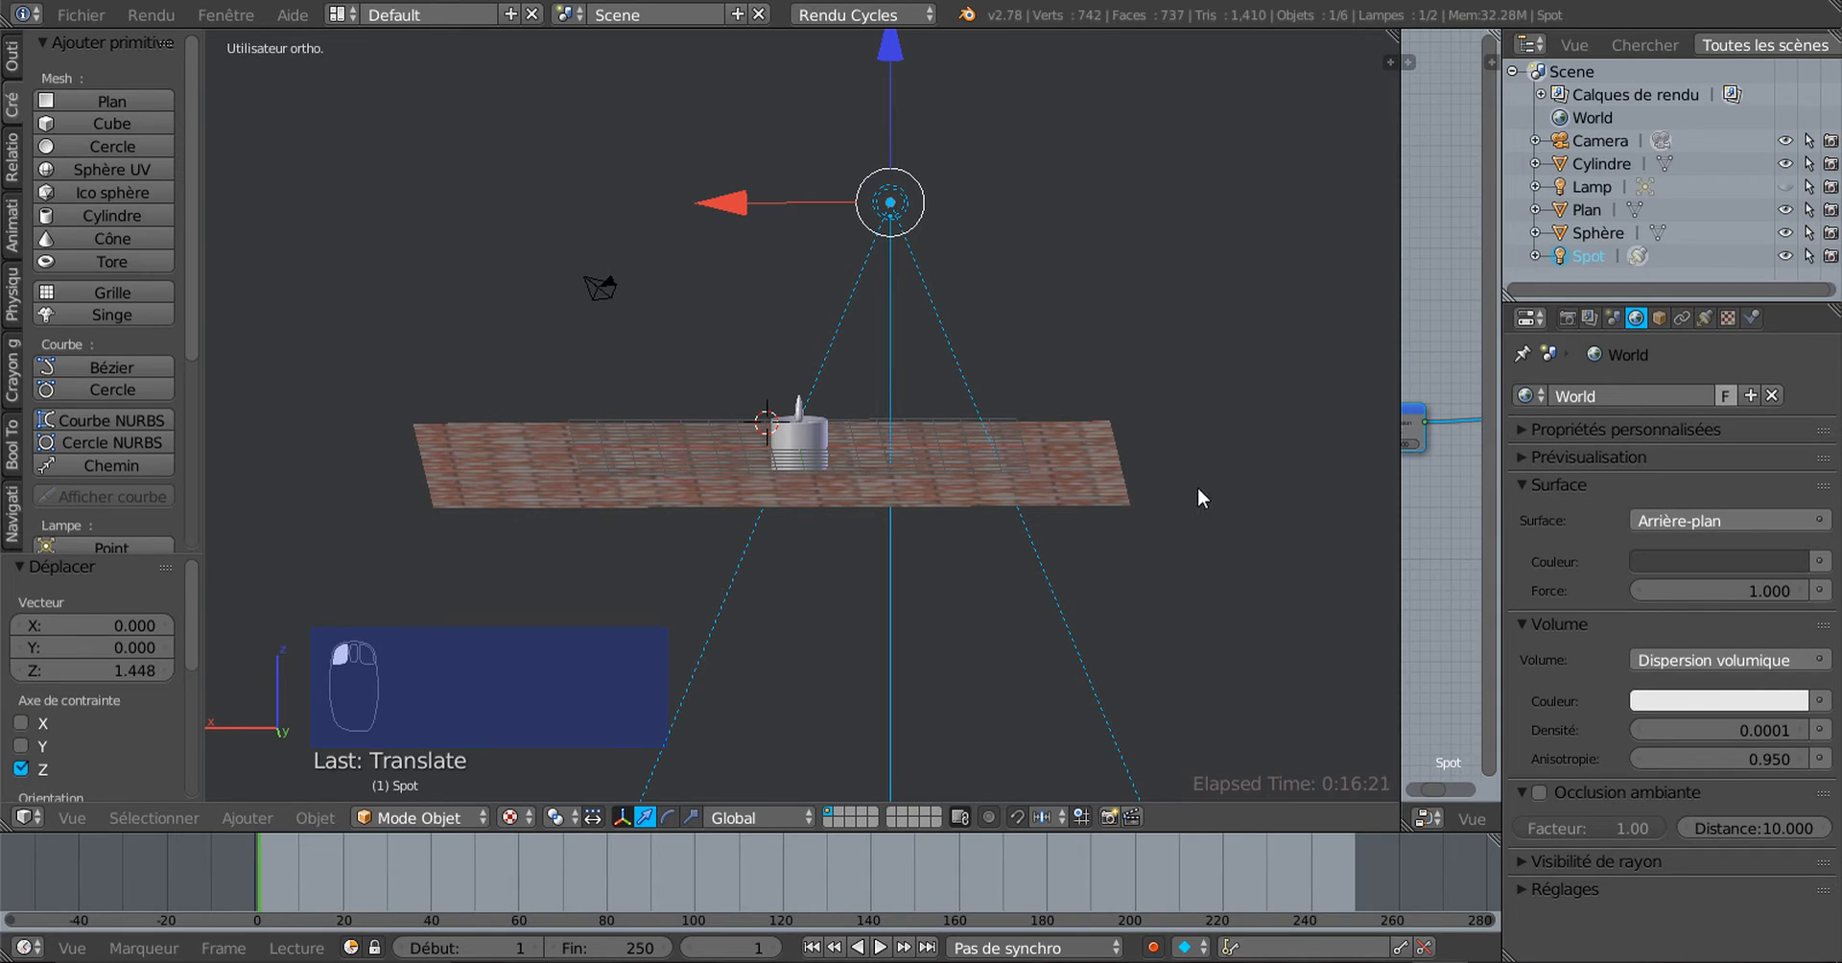
# Step: Rotate the spot lamp about 28.09° towards the candle and move it about 1.259 along Y
pyautogui.press('r')
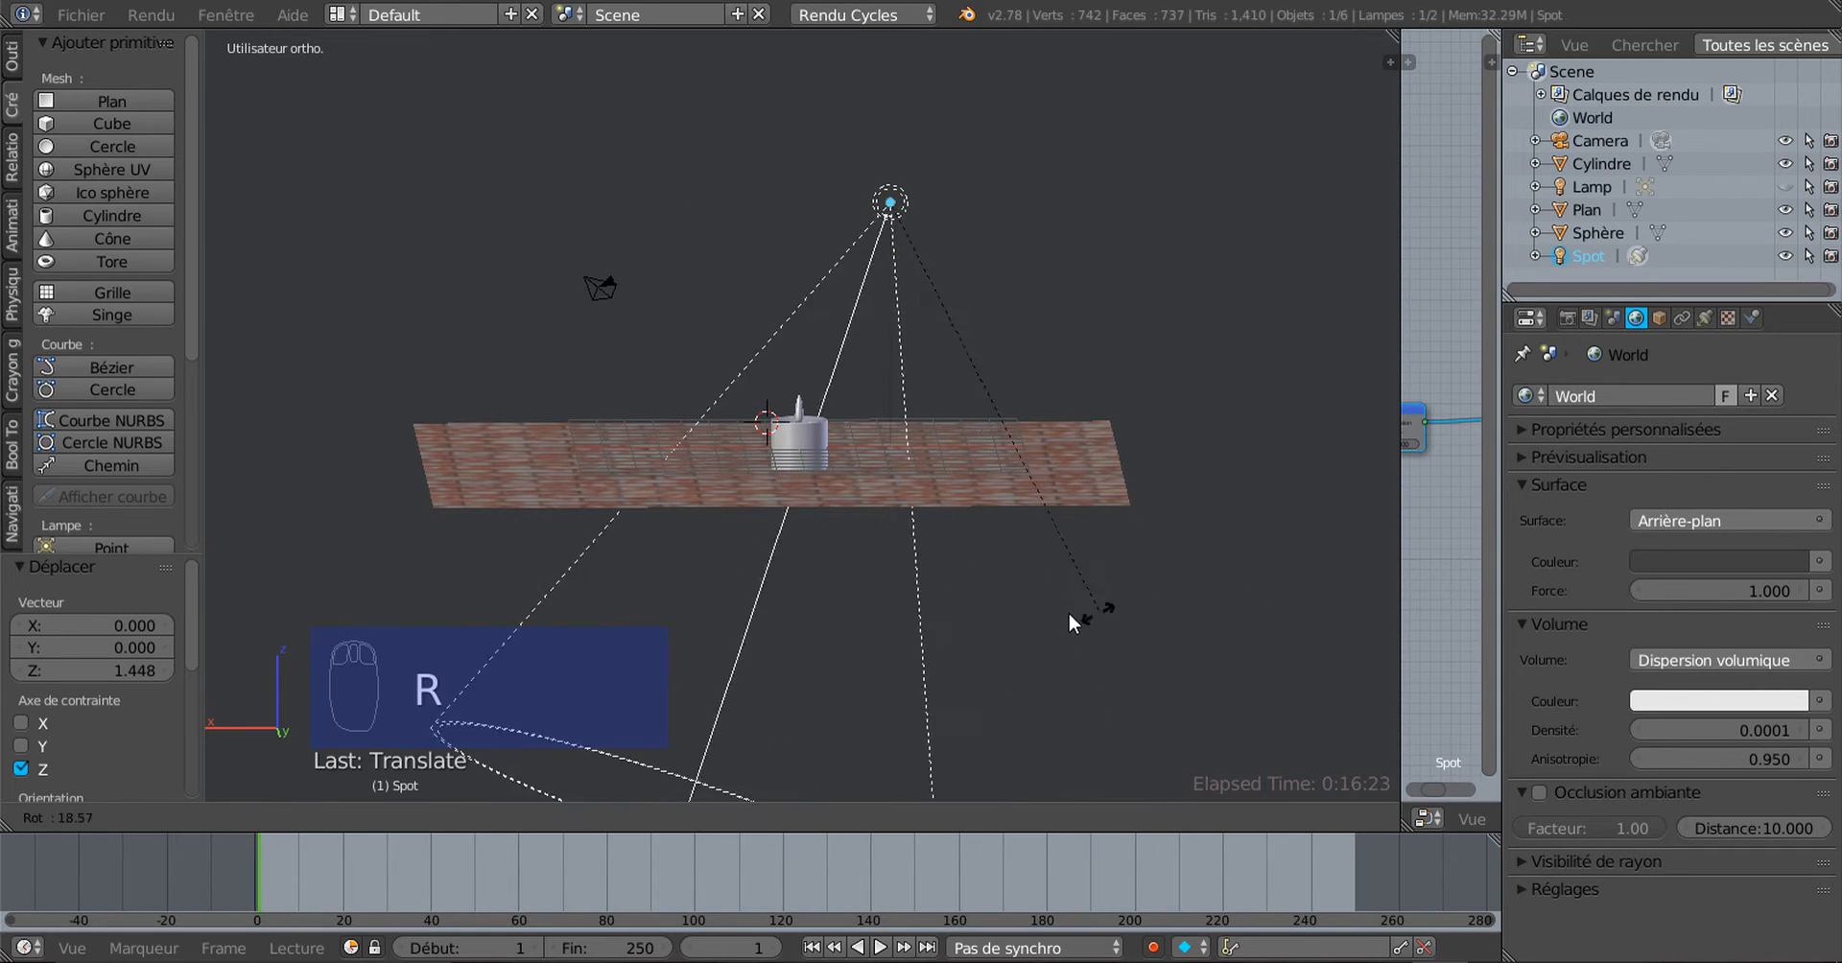
pyautogui.click(1021, 614)
pyautogui.moveTo(1048, 583); pyautogui.dragTo(1019, 338, button='middle')
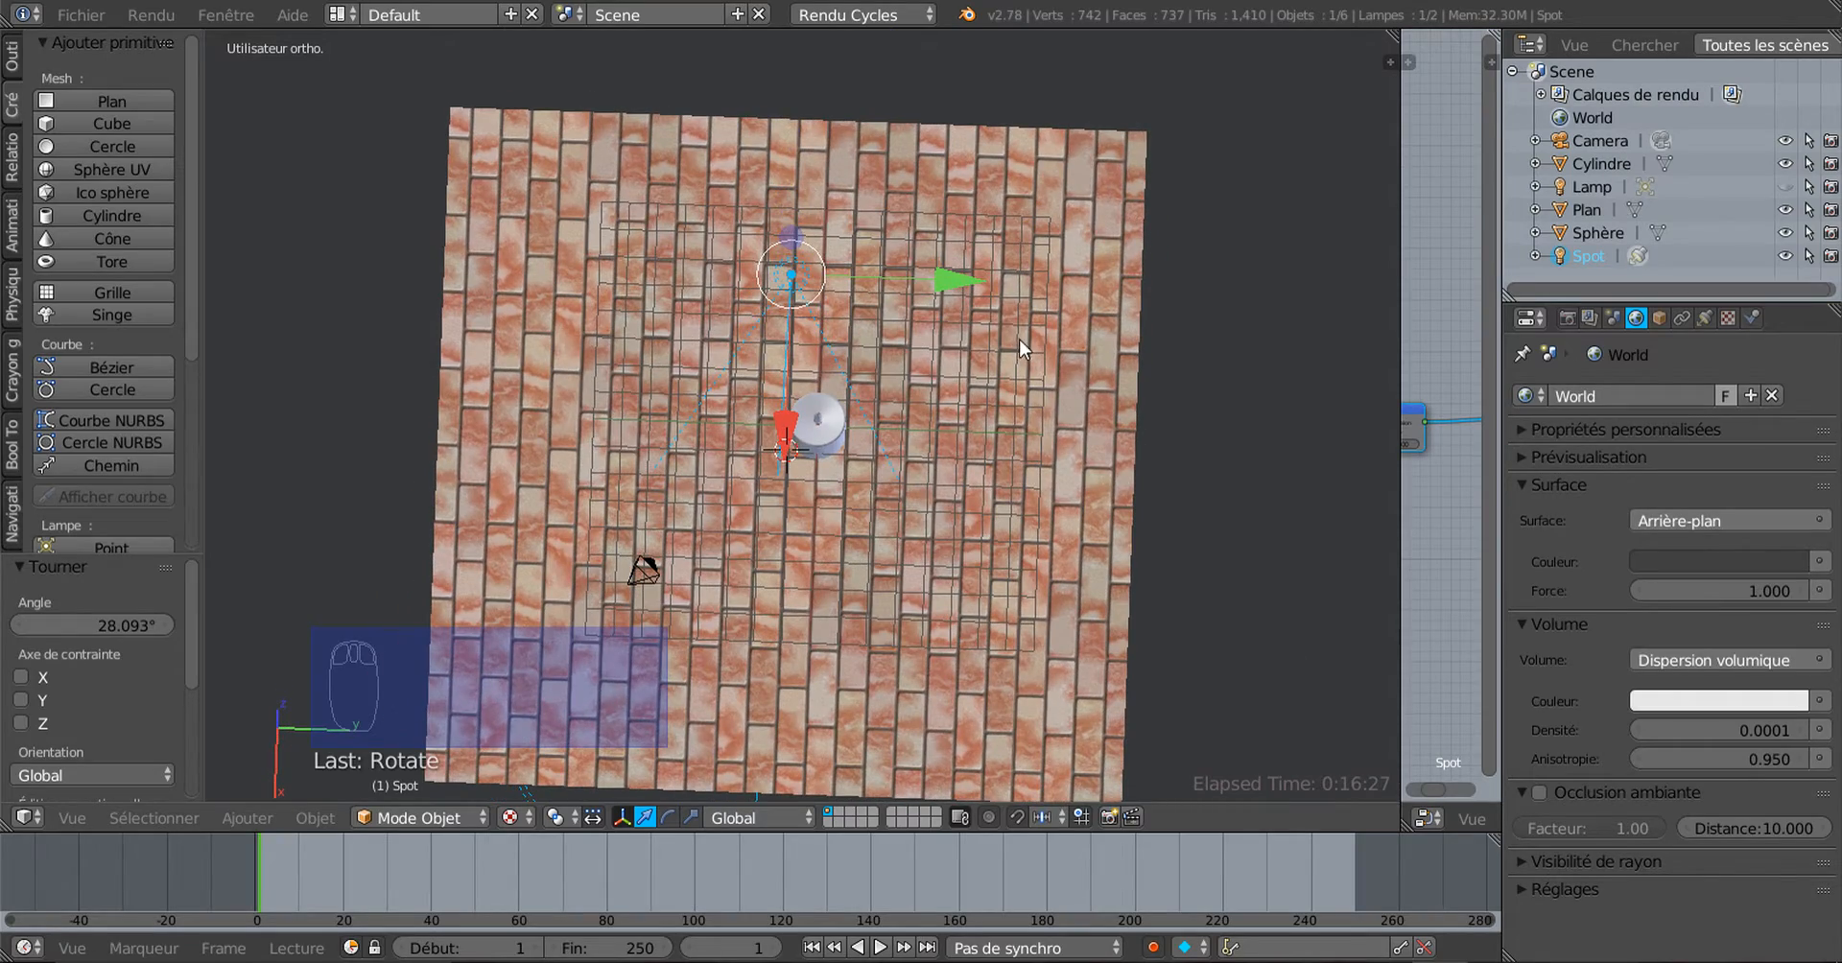
pyautogui.moveTo(959, 284); pyautogui.dragTo(1001, 267)
pyautogui.click(993, 273)
pyautogui.moveTo(993, 272); pyautogui.dragTo(848, 278, button='middle')
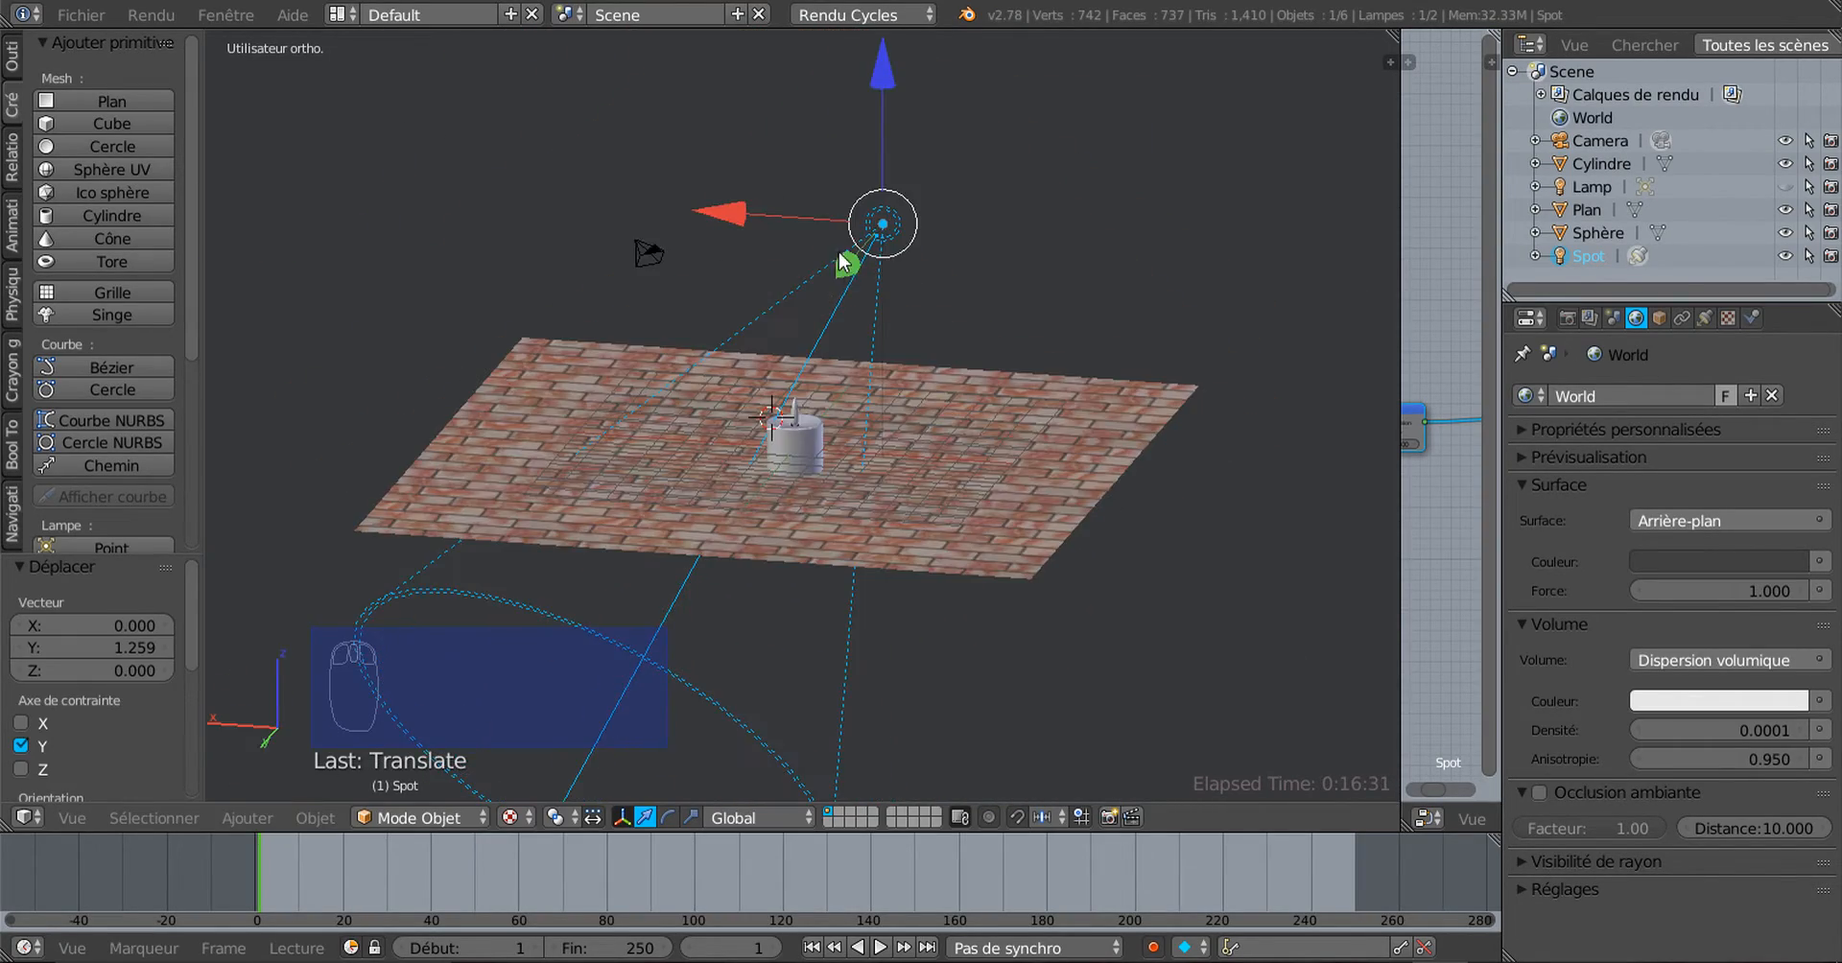
# Step: Display the spot lamp's settings in a widened properties editor and narrow the spot size to 18.5°
pyautogui.click(1705, 318)
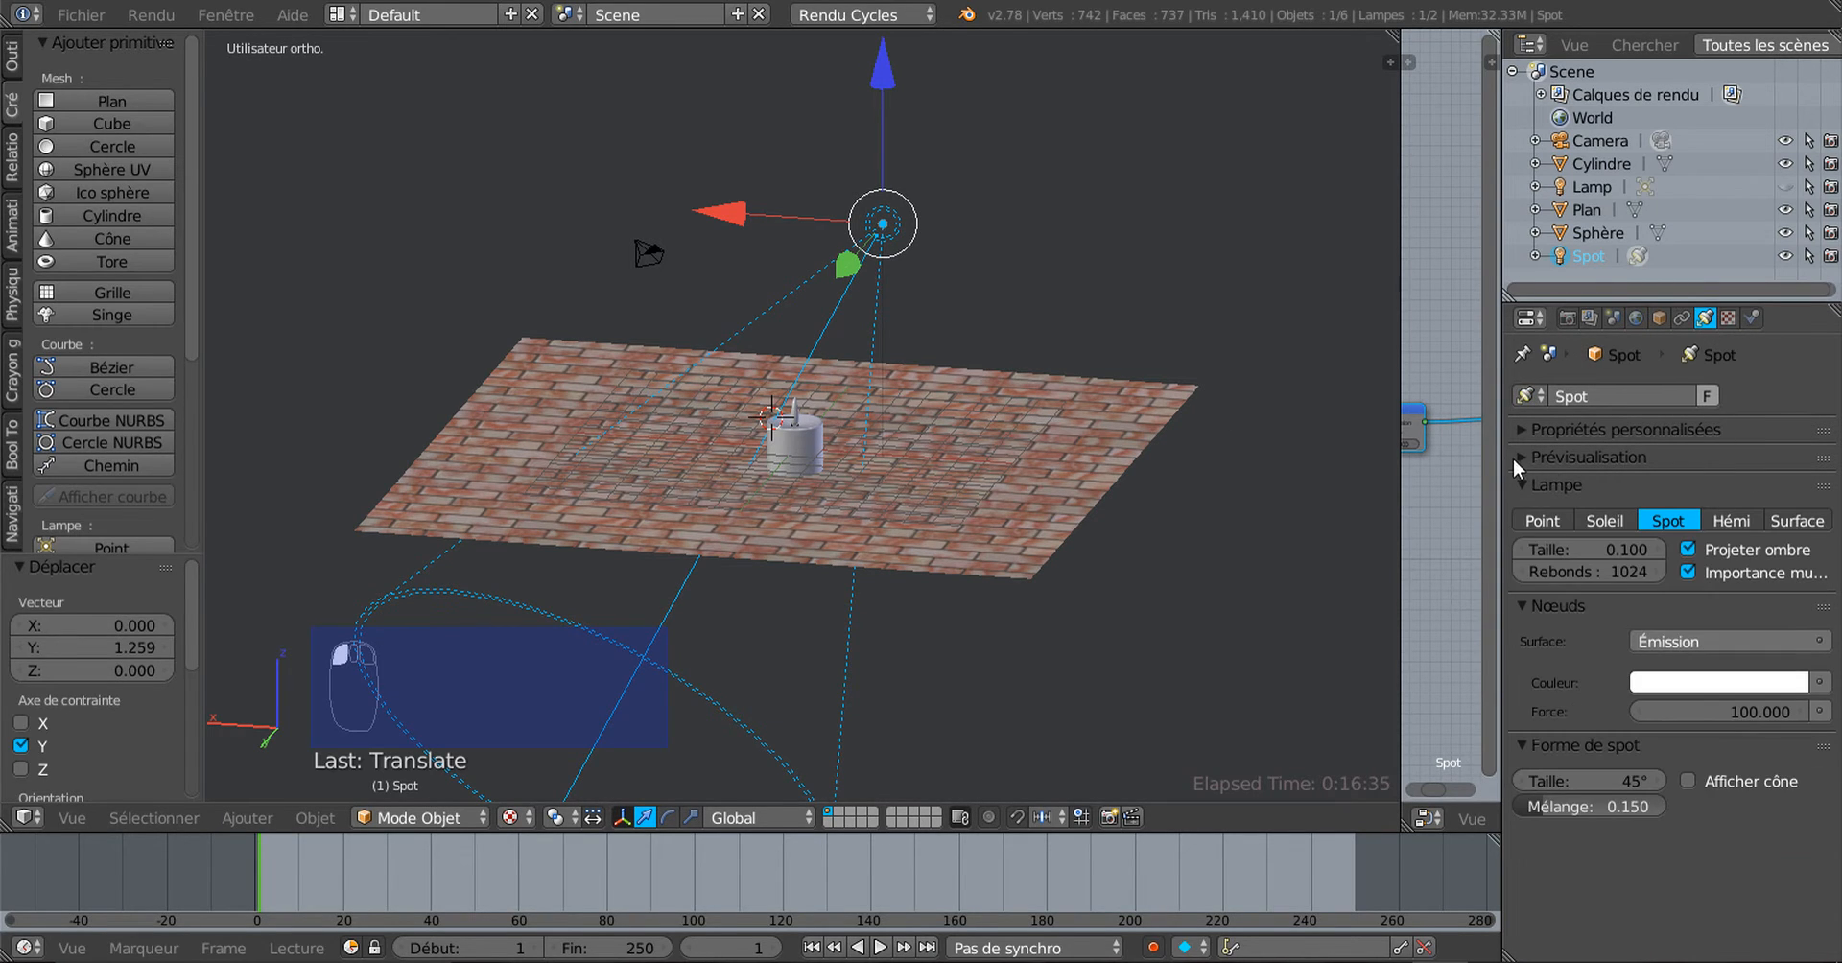
pyautogui.moveTo(1480, 513); pyautogui.dragTo(1388, 490)
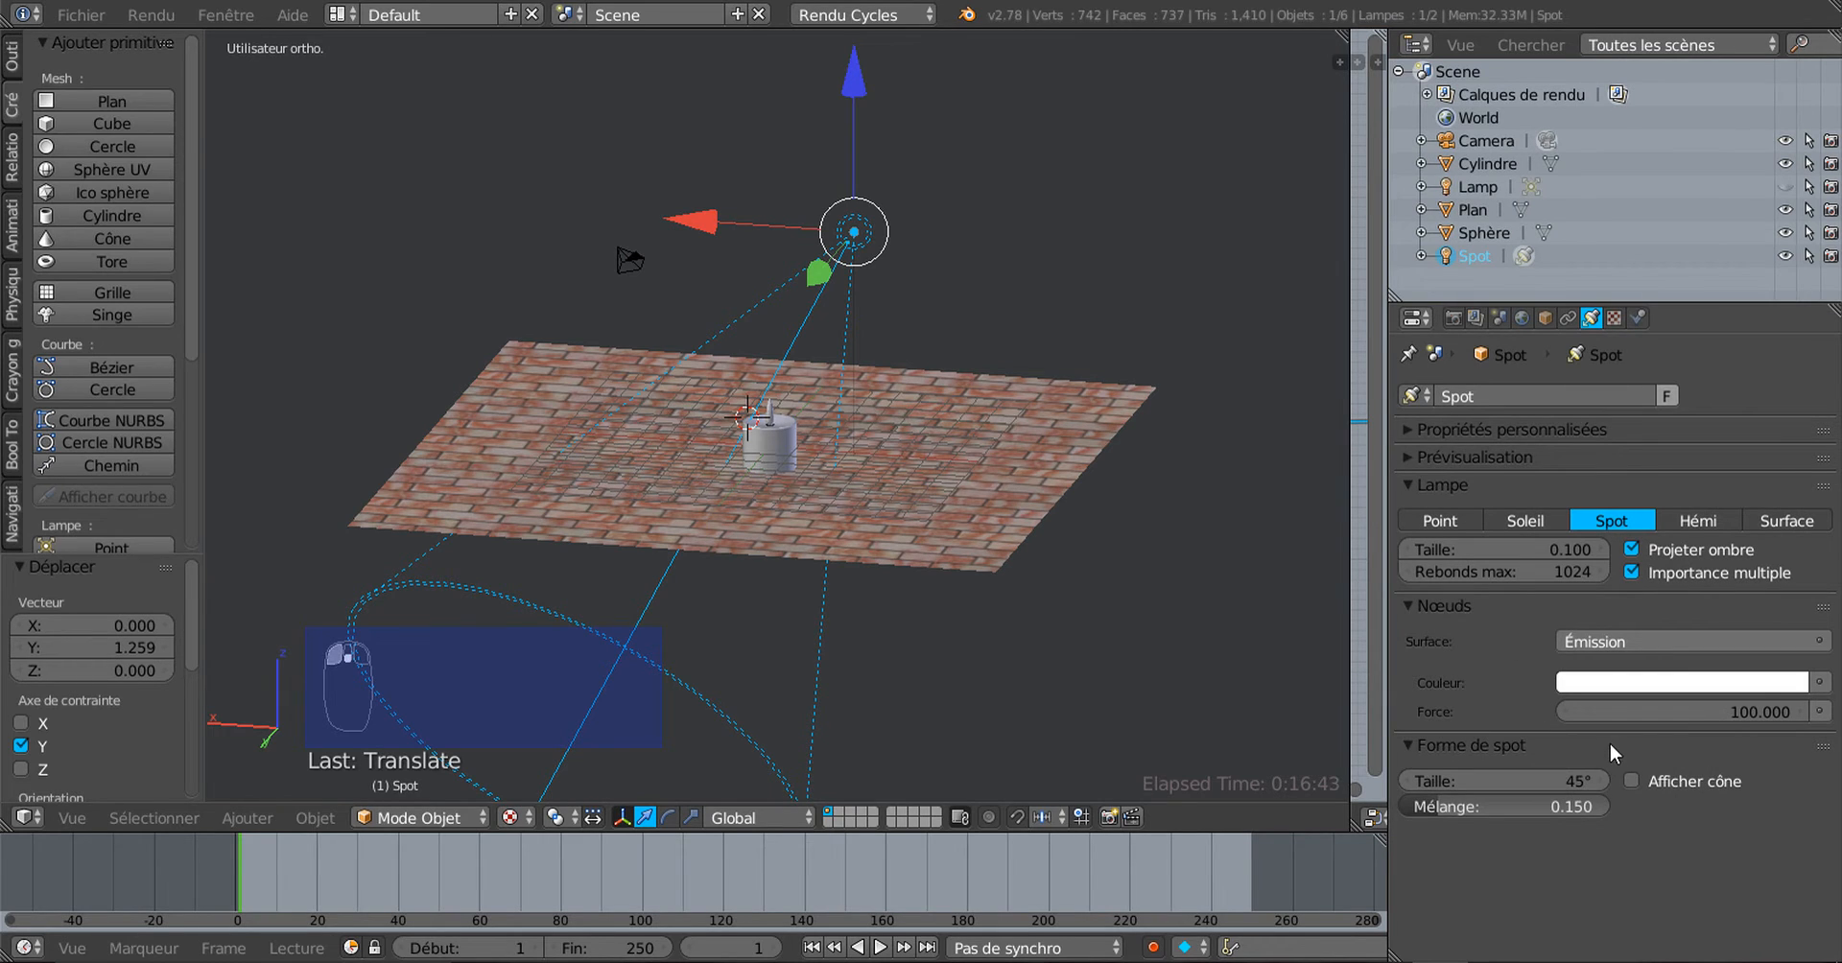
pyautogui.moveTo(1577, 783); pyautogui.dragTo(1502, 783)
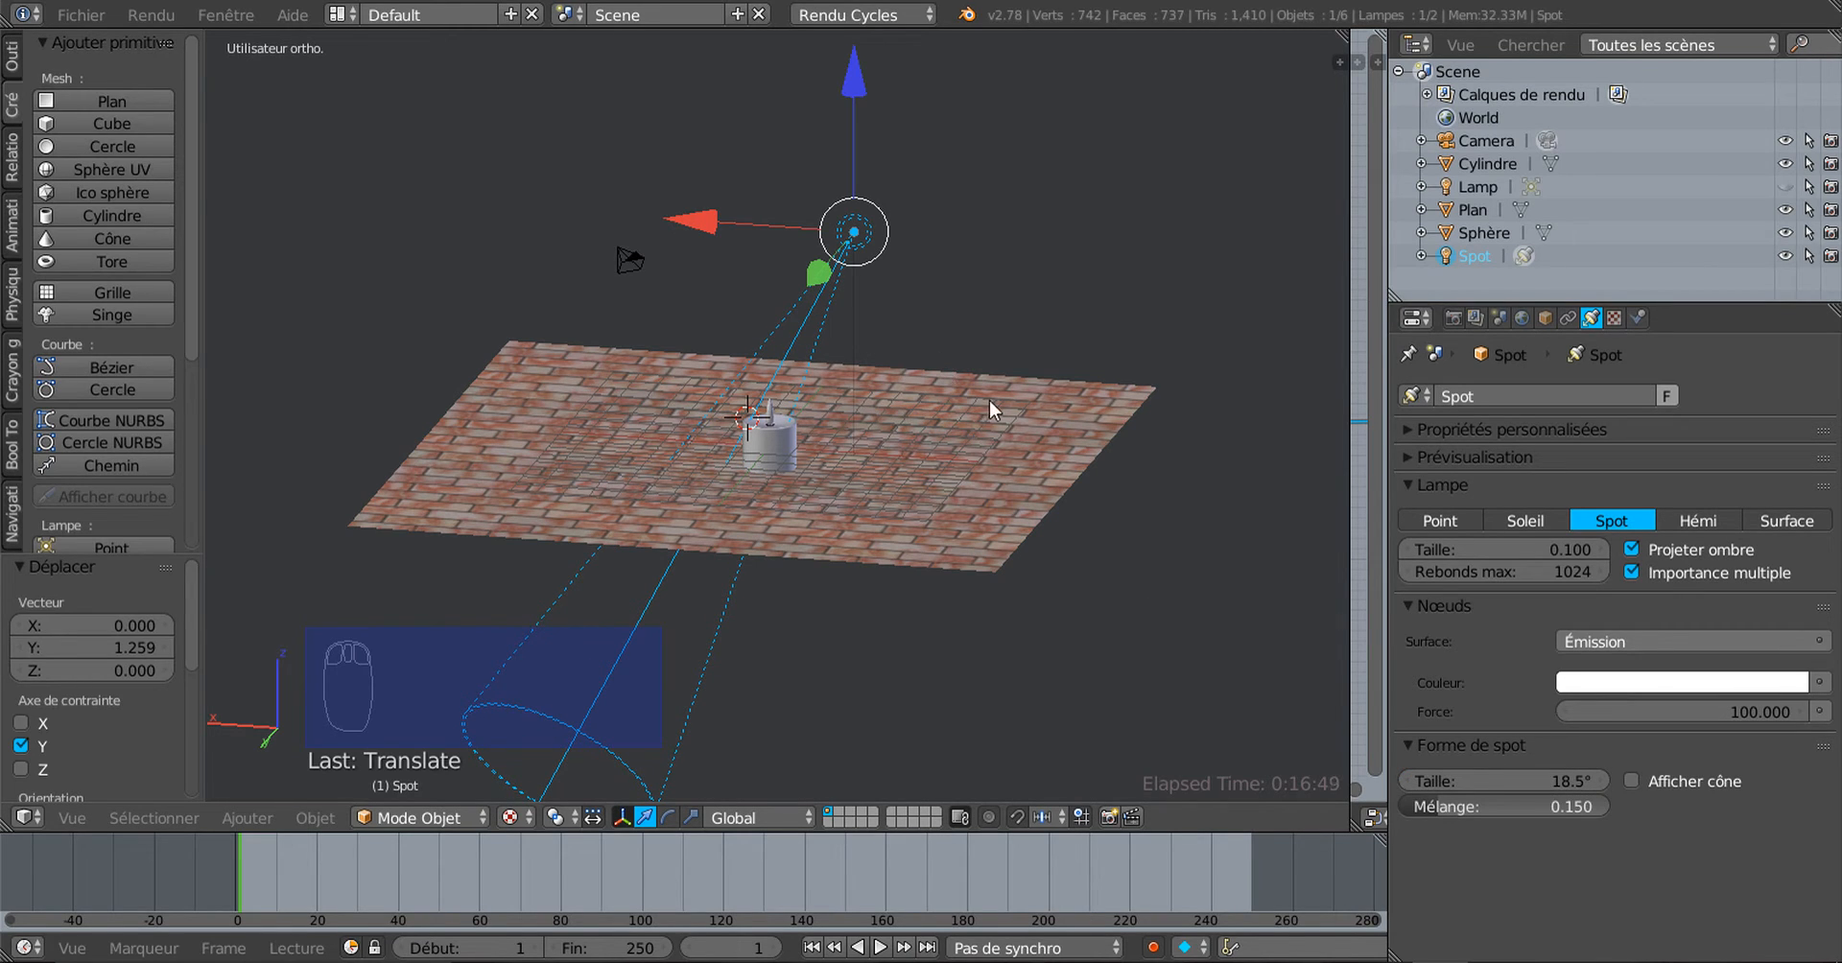
# Step: Rotate the spot lamp about -5.76° to aim at the candle and scale it to about 0.394
pyautogui.press('r')
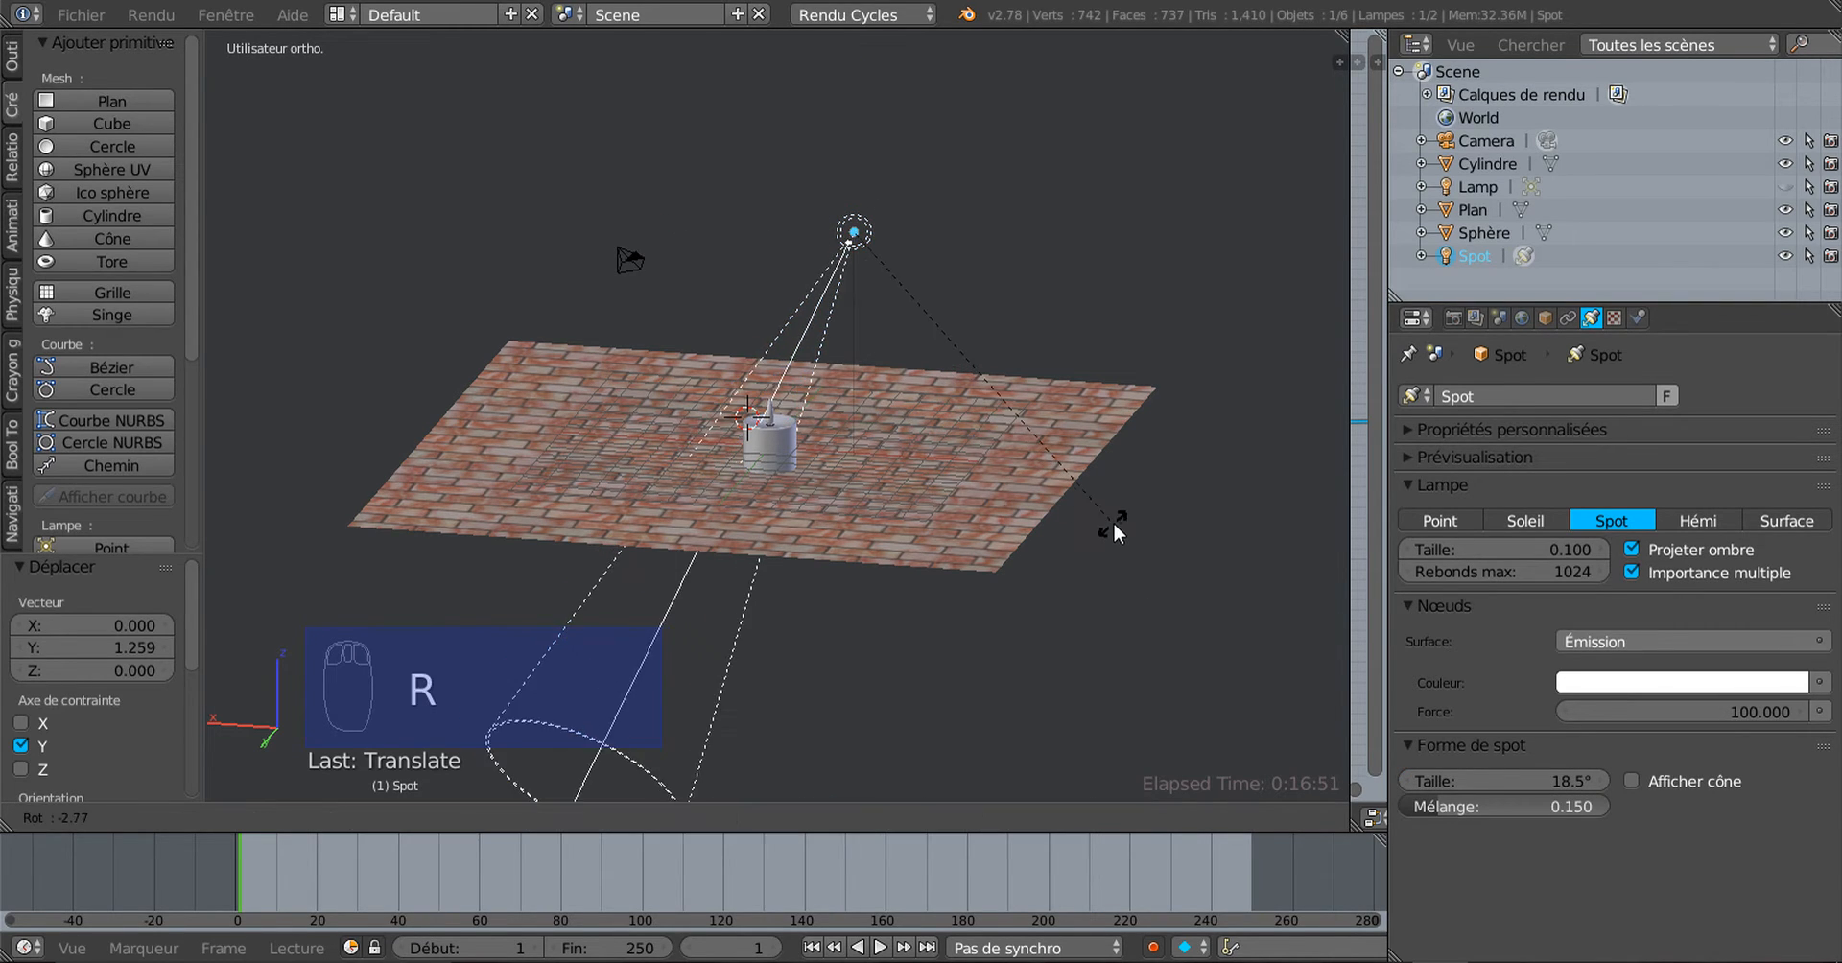
pyautogui.click(1130, 520)
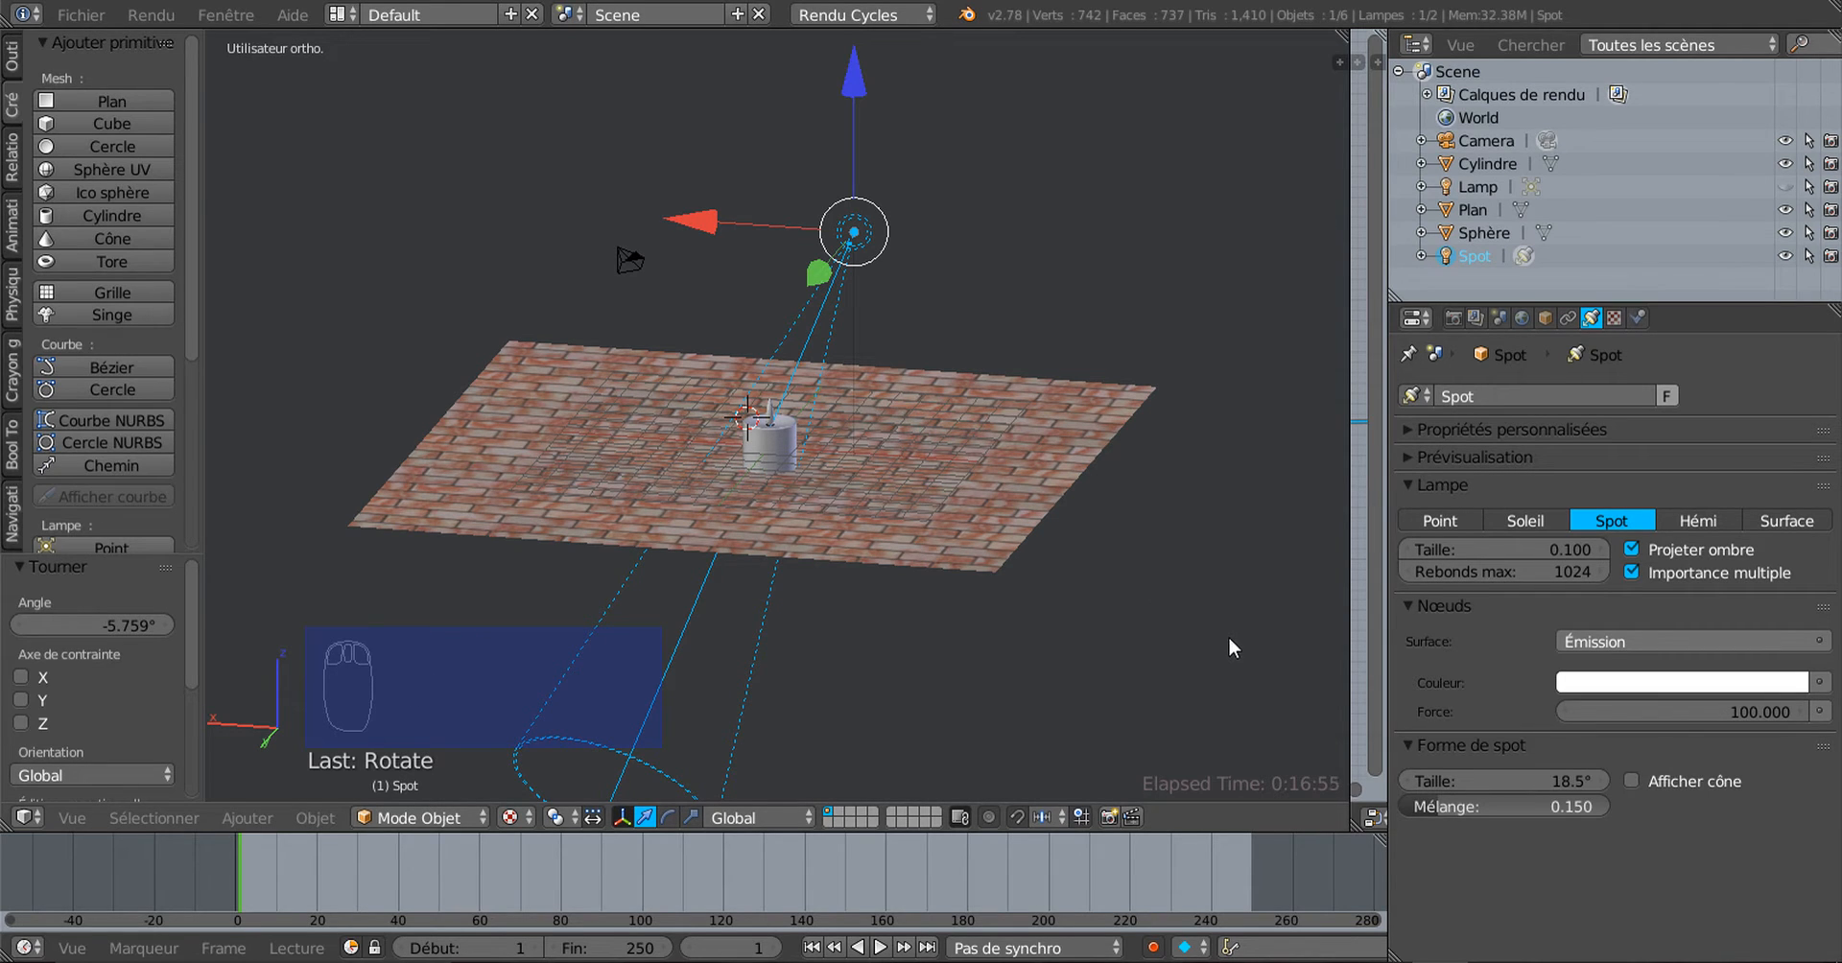
pyautogui.press('s')
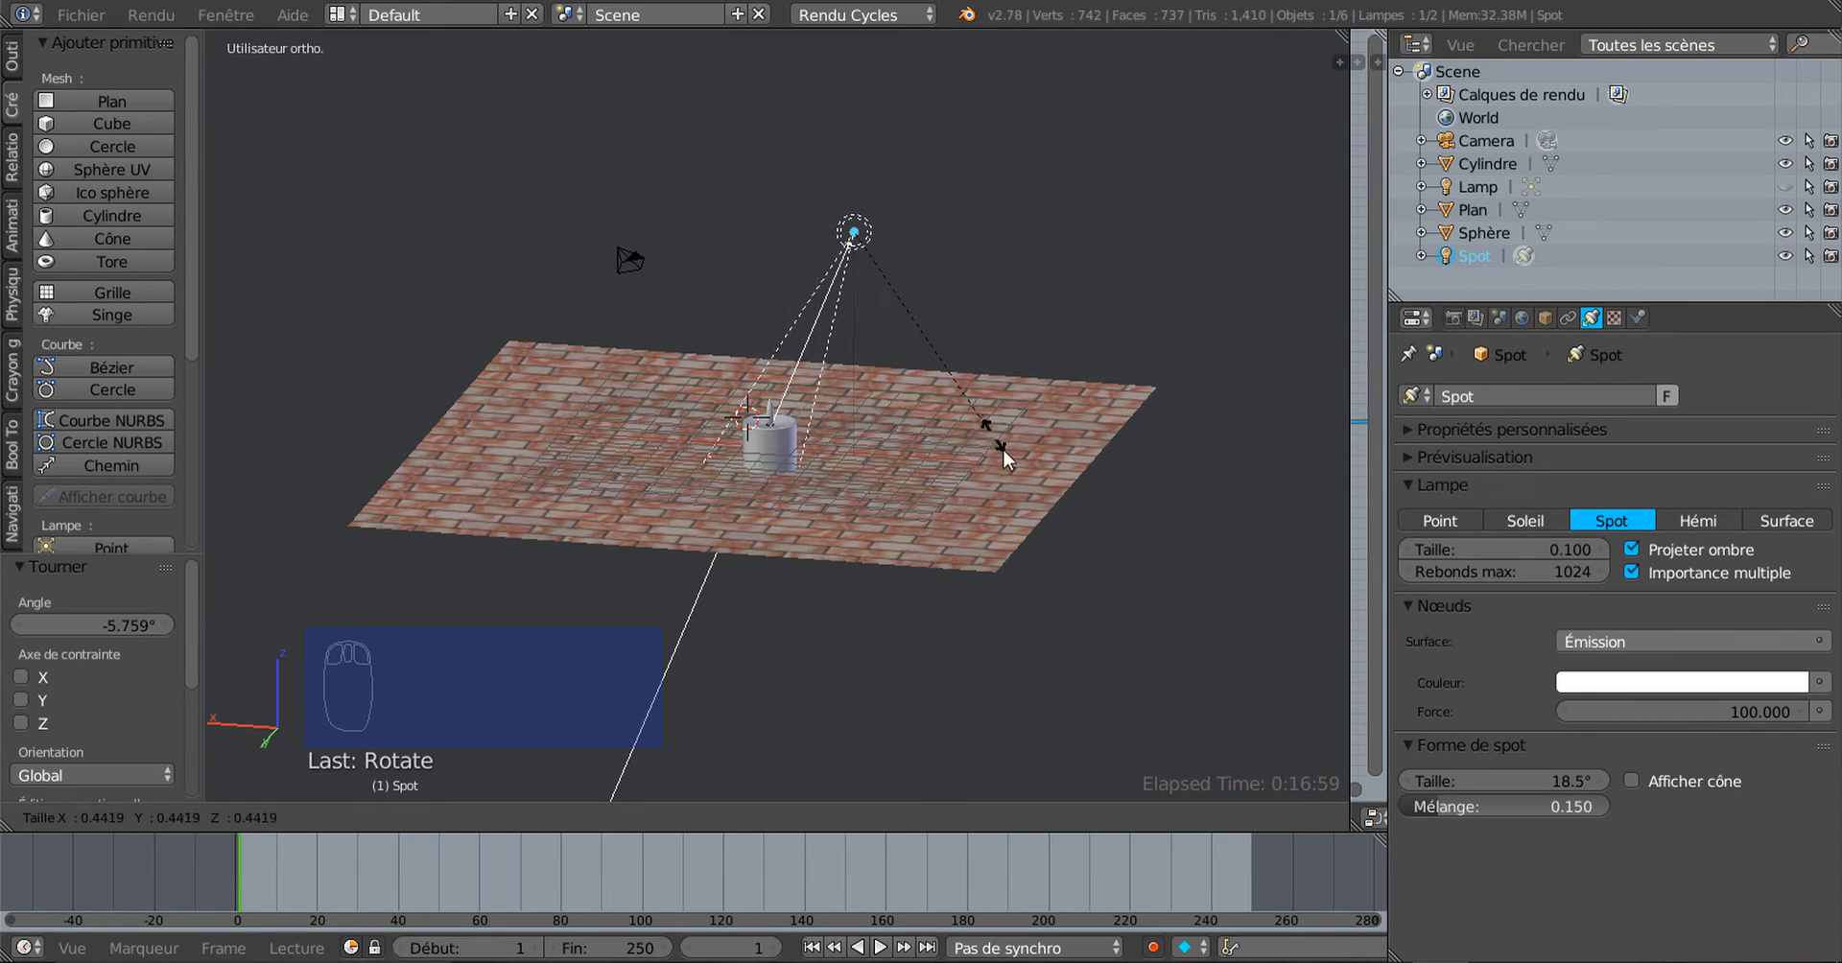
pyautogui.click(974, 412)
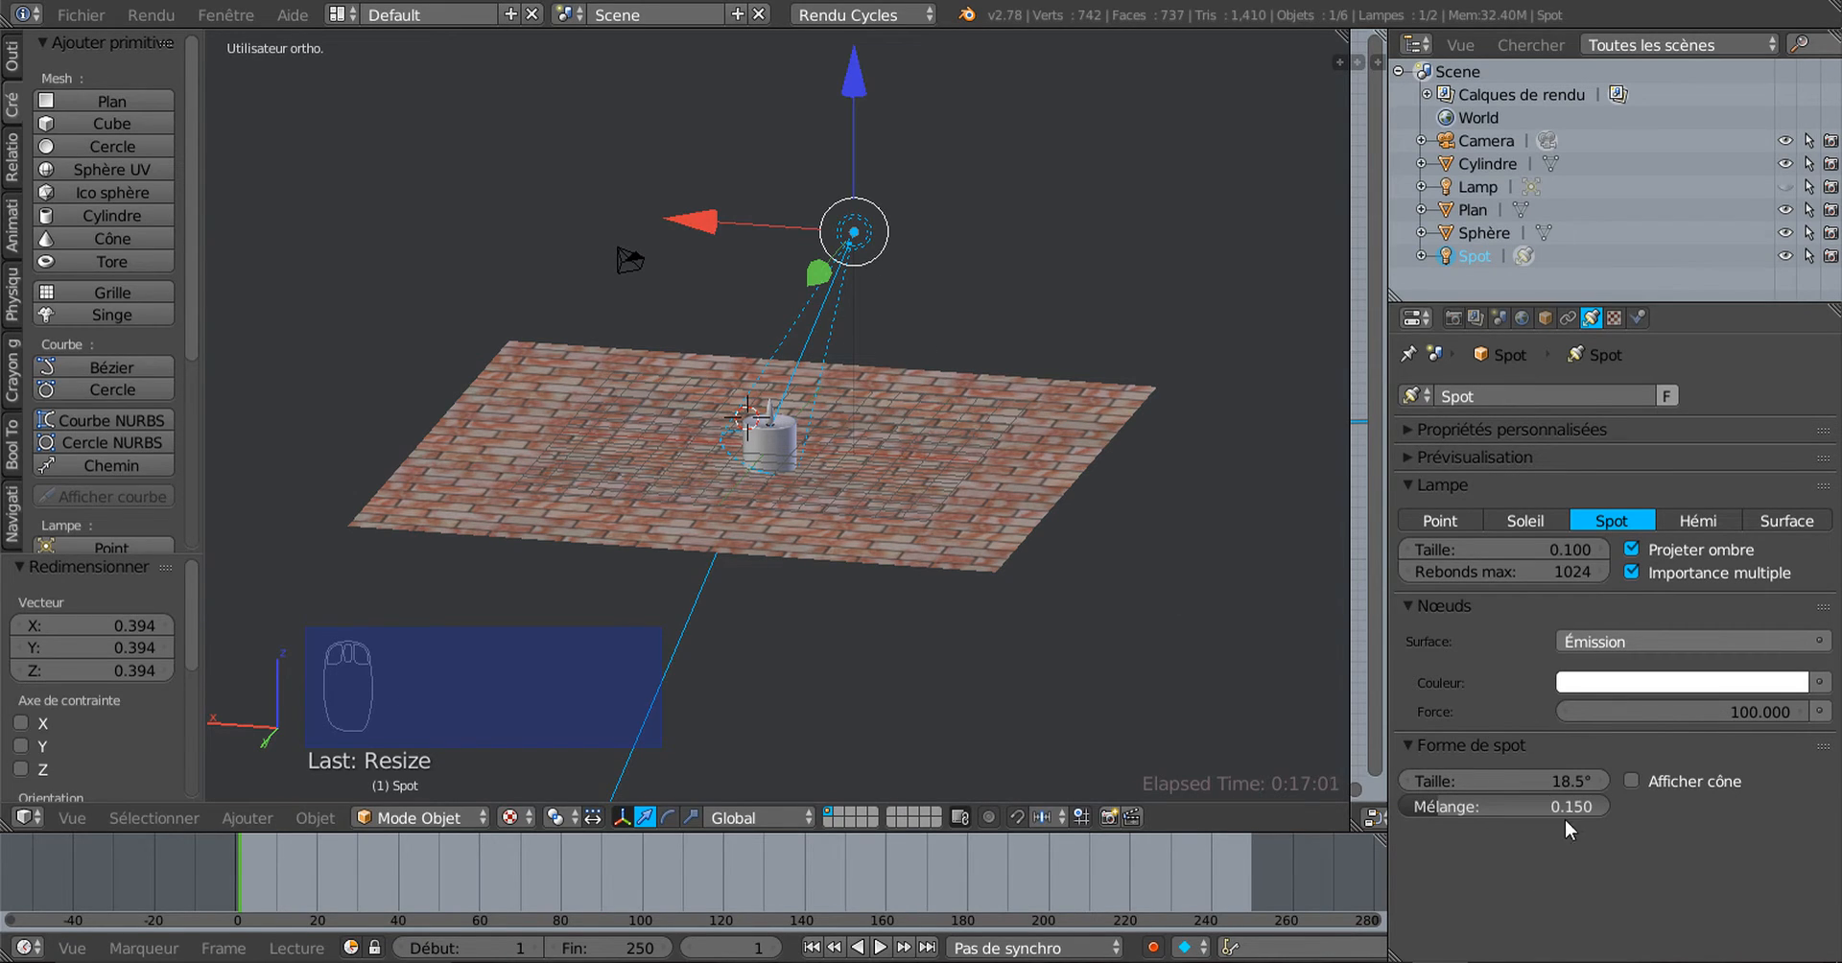
# Step: Enable the spot lamp's cone display and switch the viewport to rendered shading
pyautogui.click(1629, 781)
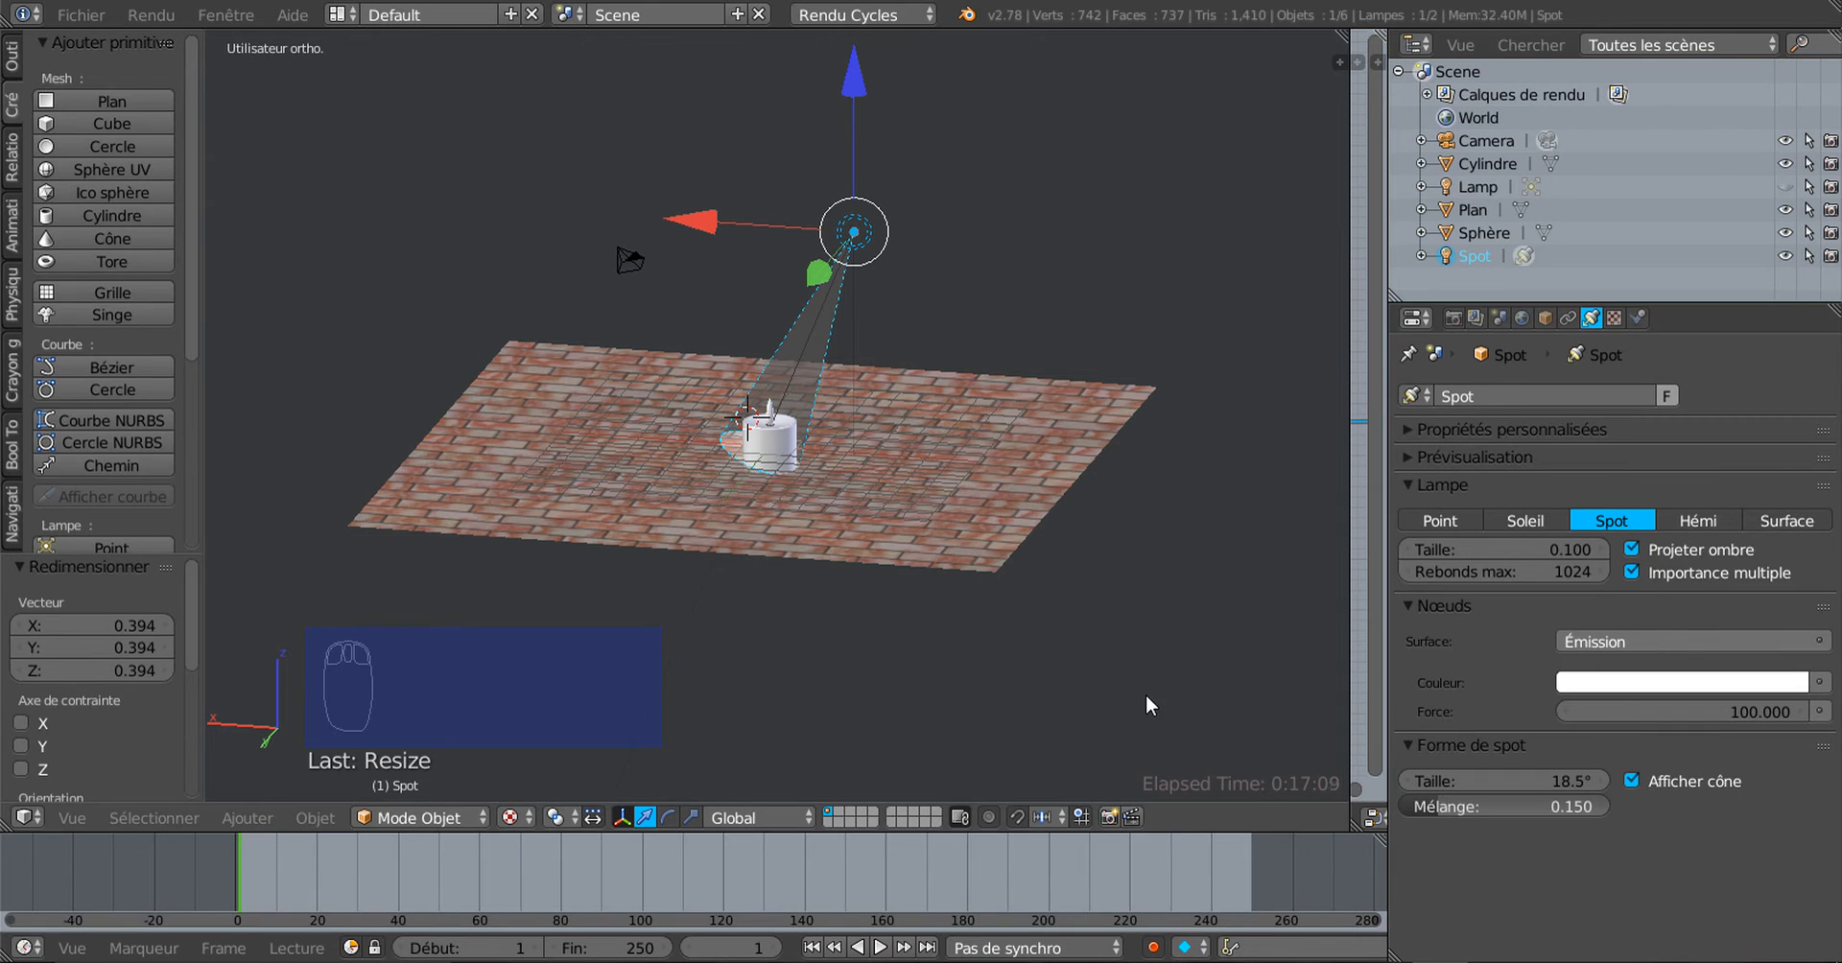
pyautogui.click(515, 816)
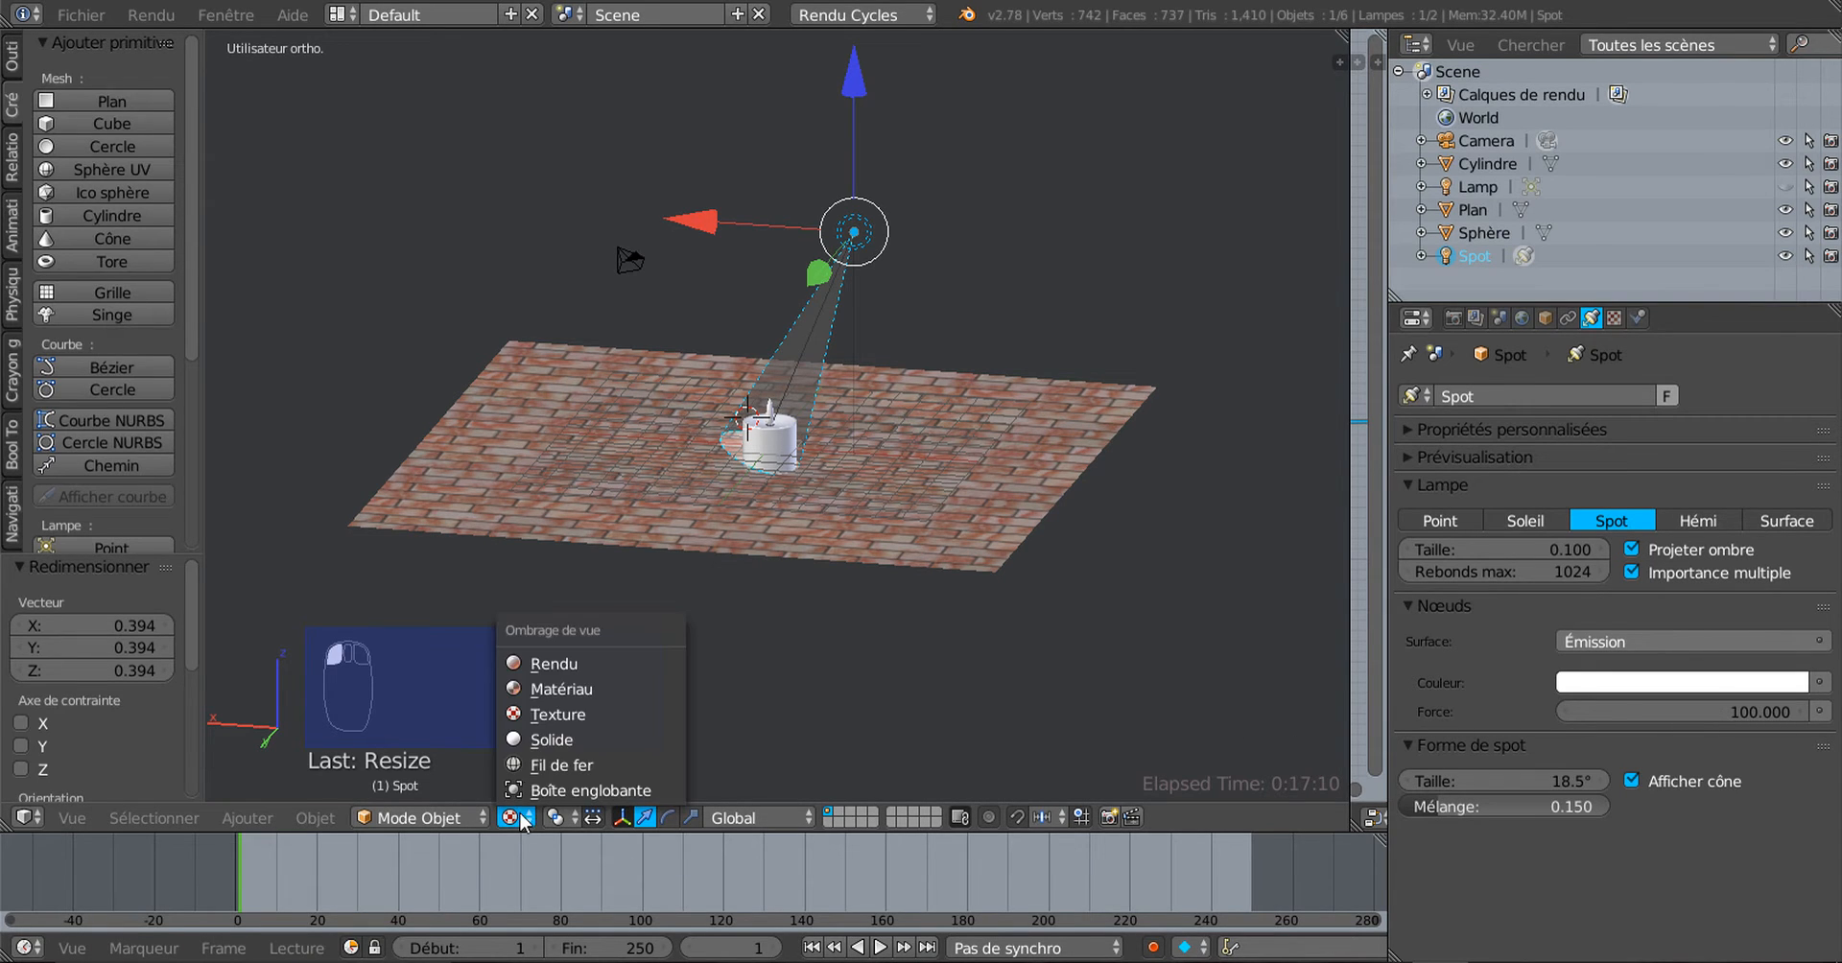
pyautogui.click(550, 665)
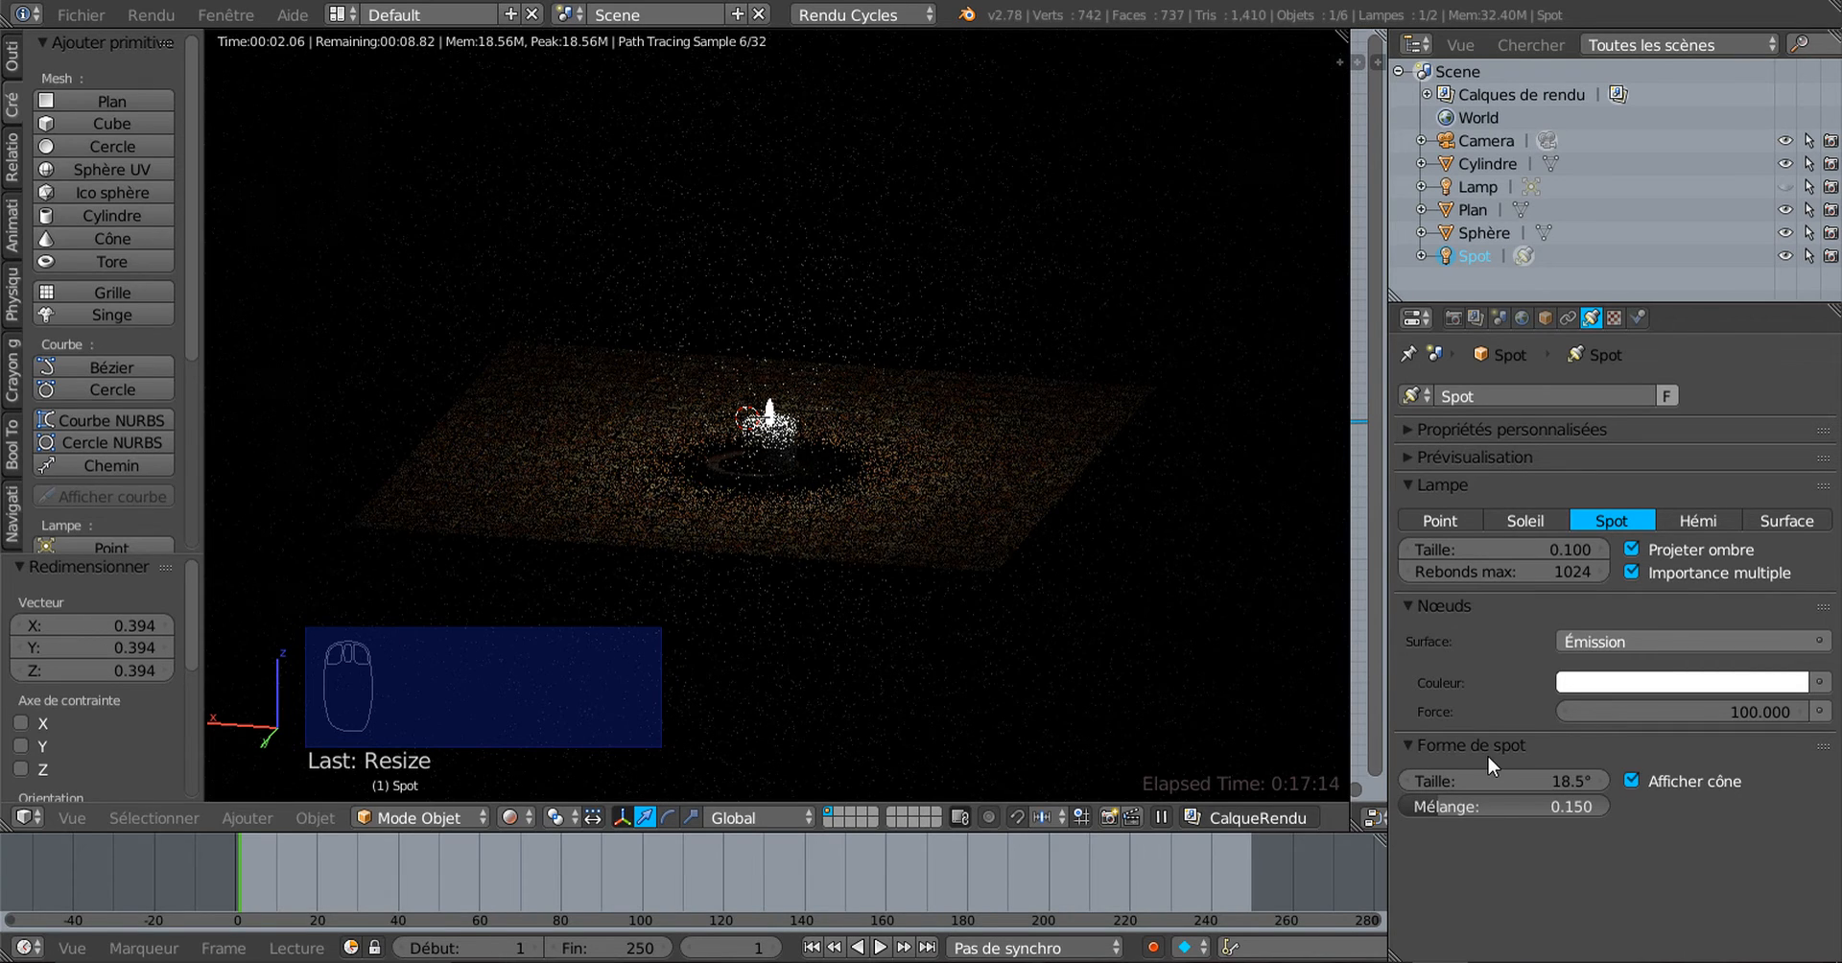
# Step: Set the spot lamp's blend to 0.727 and its emission strength to 916.500
pyautogui.click(1437, 807)
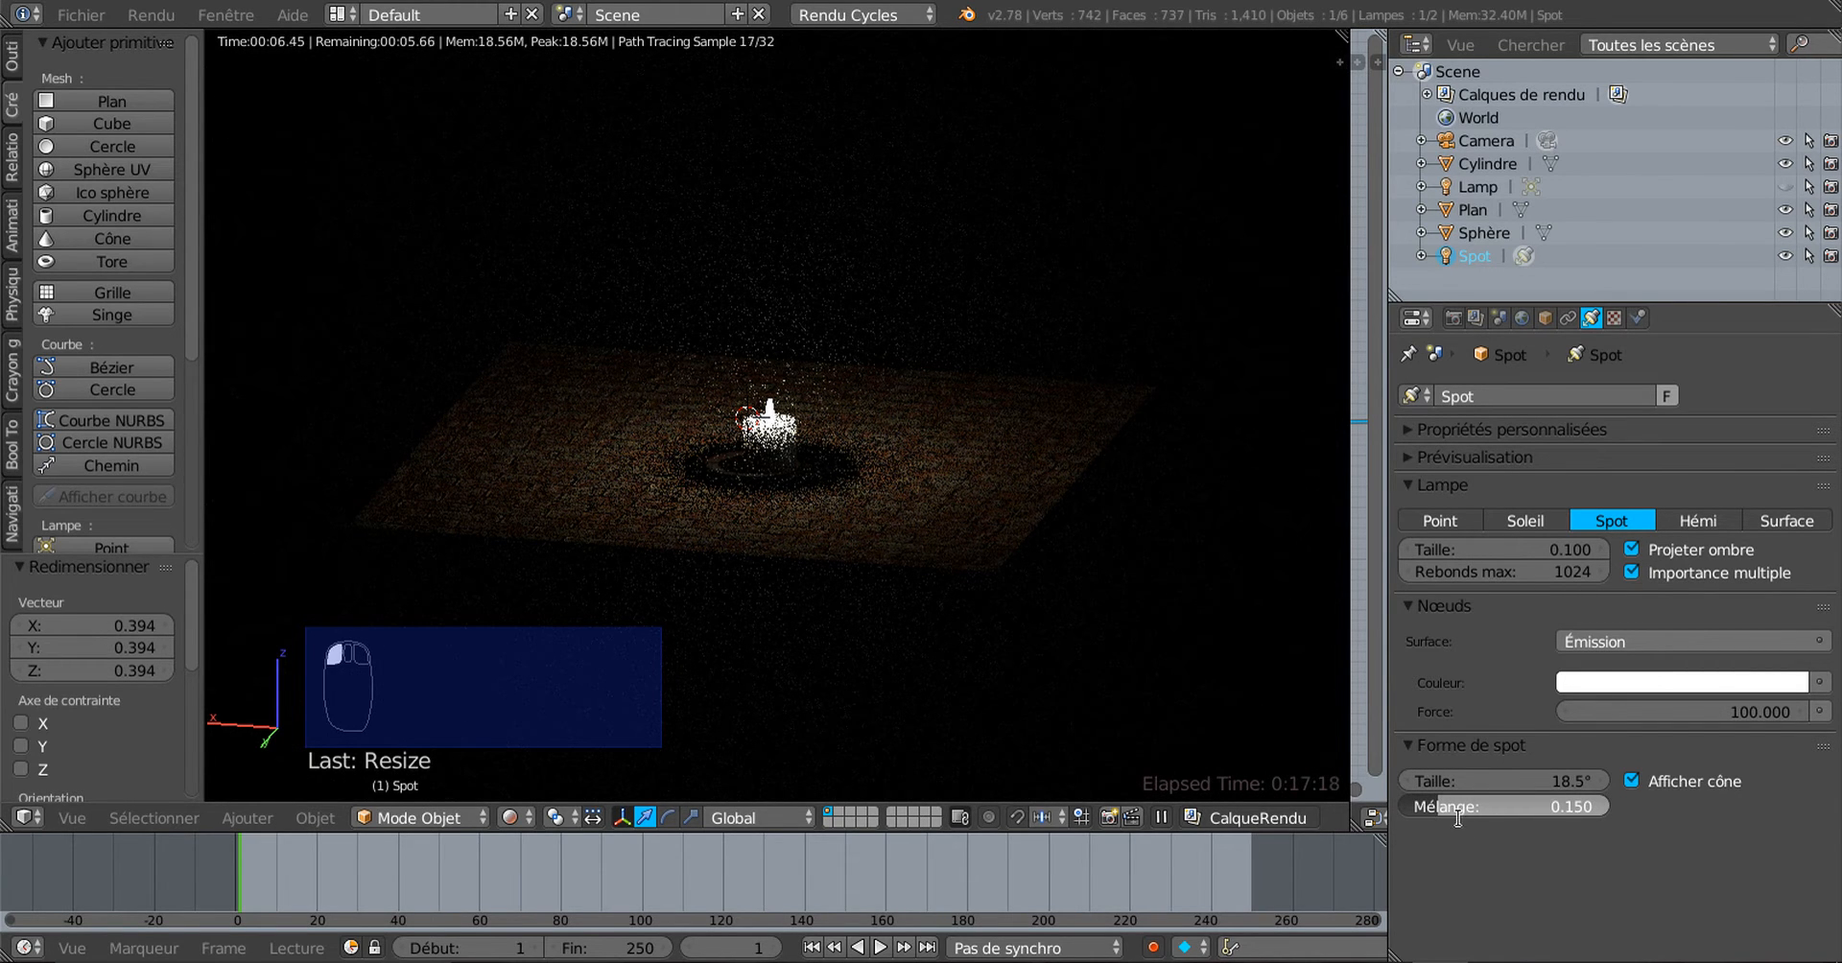
pyautogui.click(1430, 845)
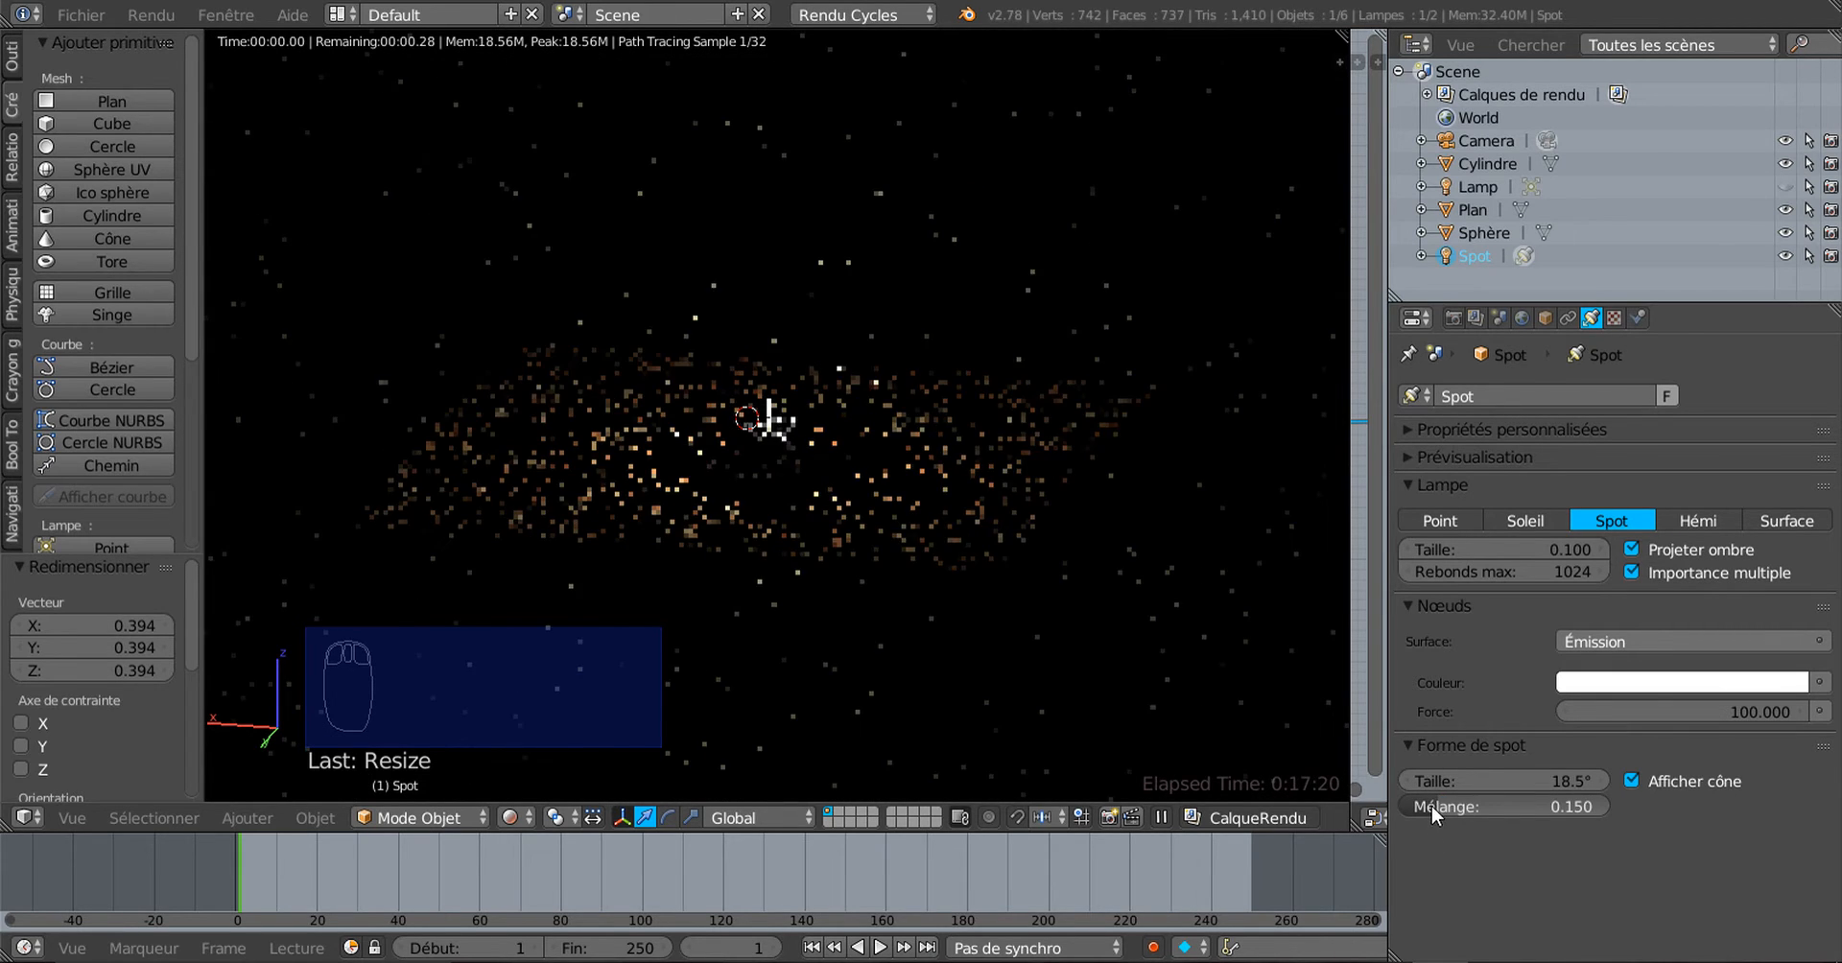
pyautogui.moveTo(1431, 806); pyautogui.dragTo(1551, 805)
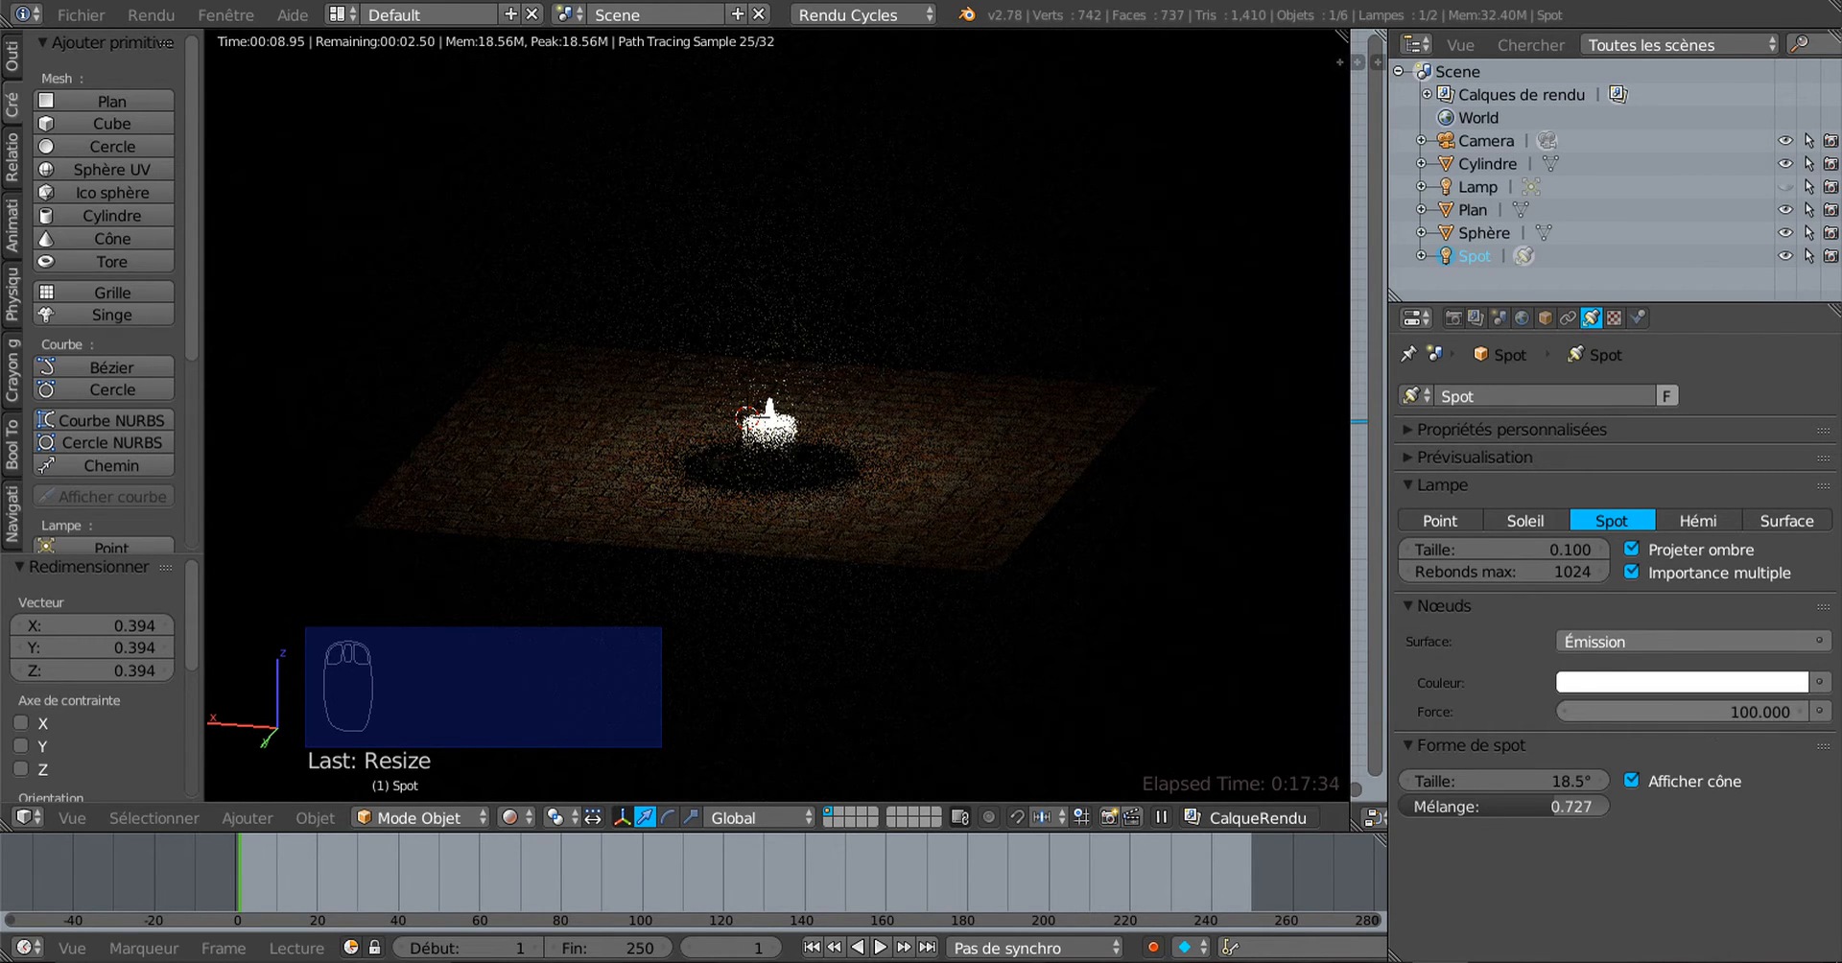
pyautogui.moveTo(1727, 712)
pyautogui.mouseDown()
pyautogui.moveTo(1786, 721)
pyautogui.moveTo(1714, 699)
pyautogui.mouseUp()
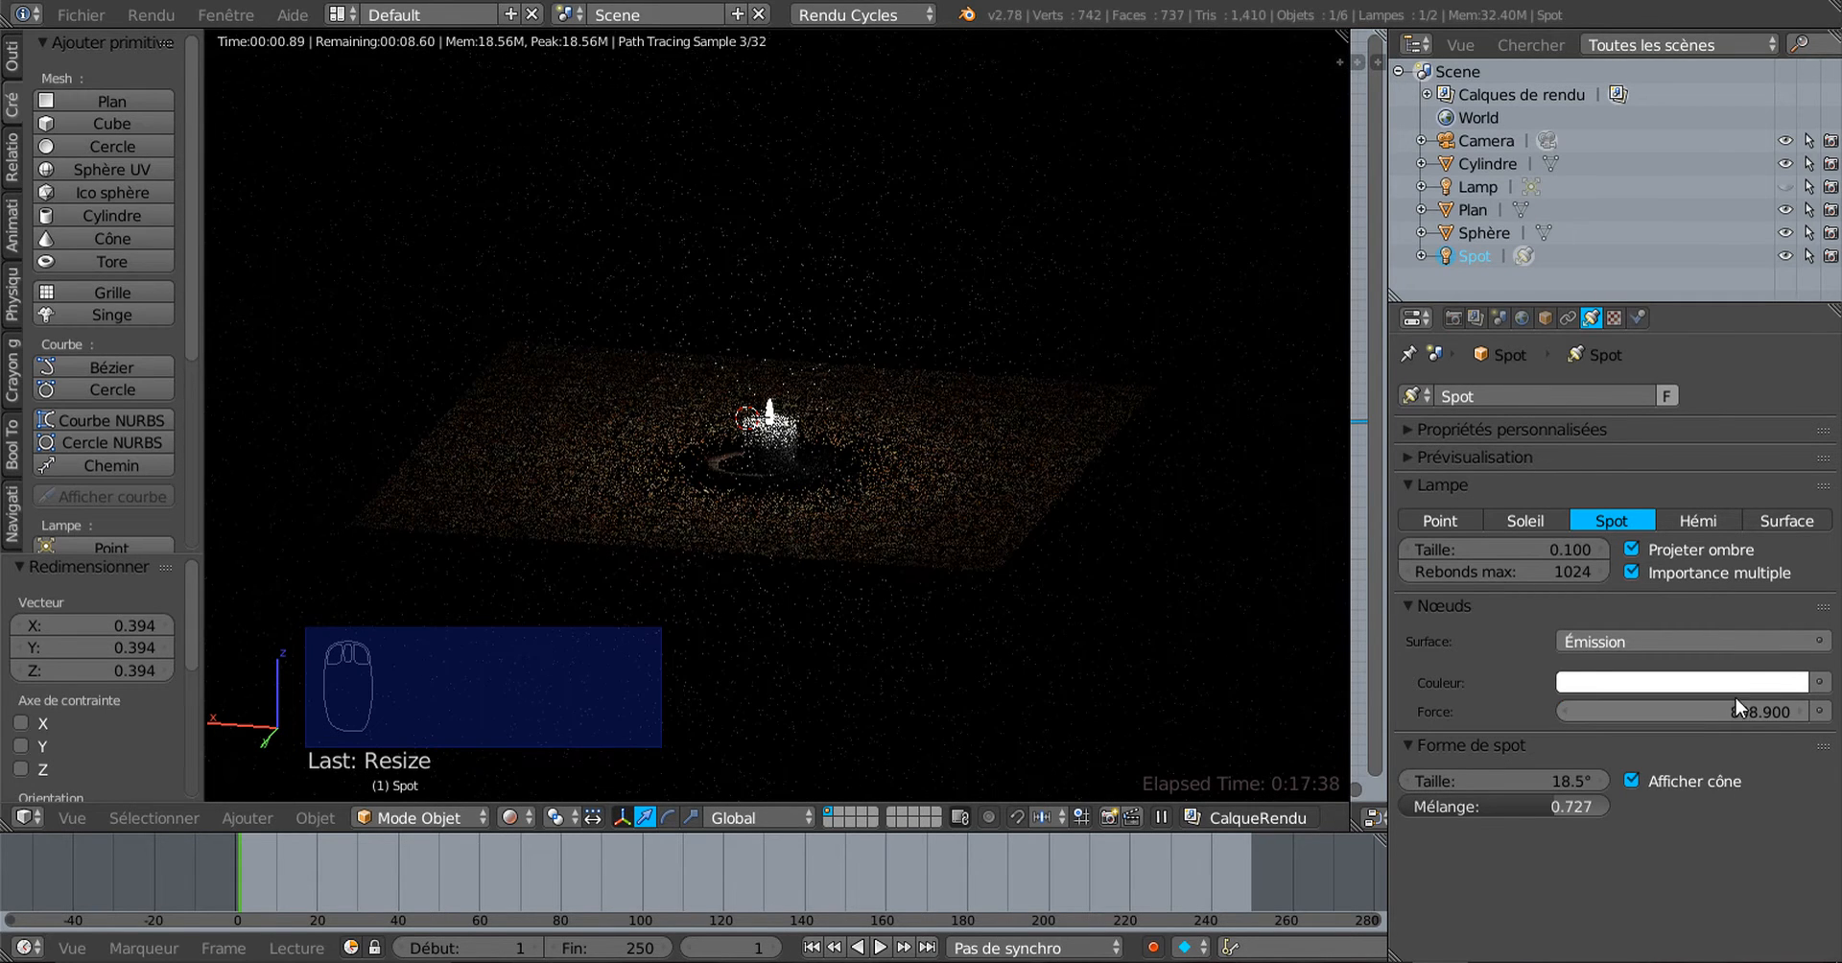
pyautogui.moveTo(1798, 708); pyautogui.dragTo(1807, 708)
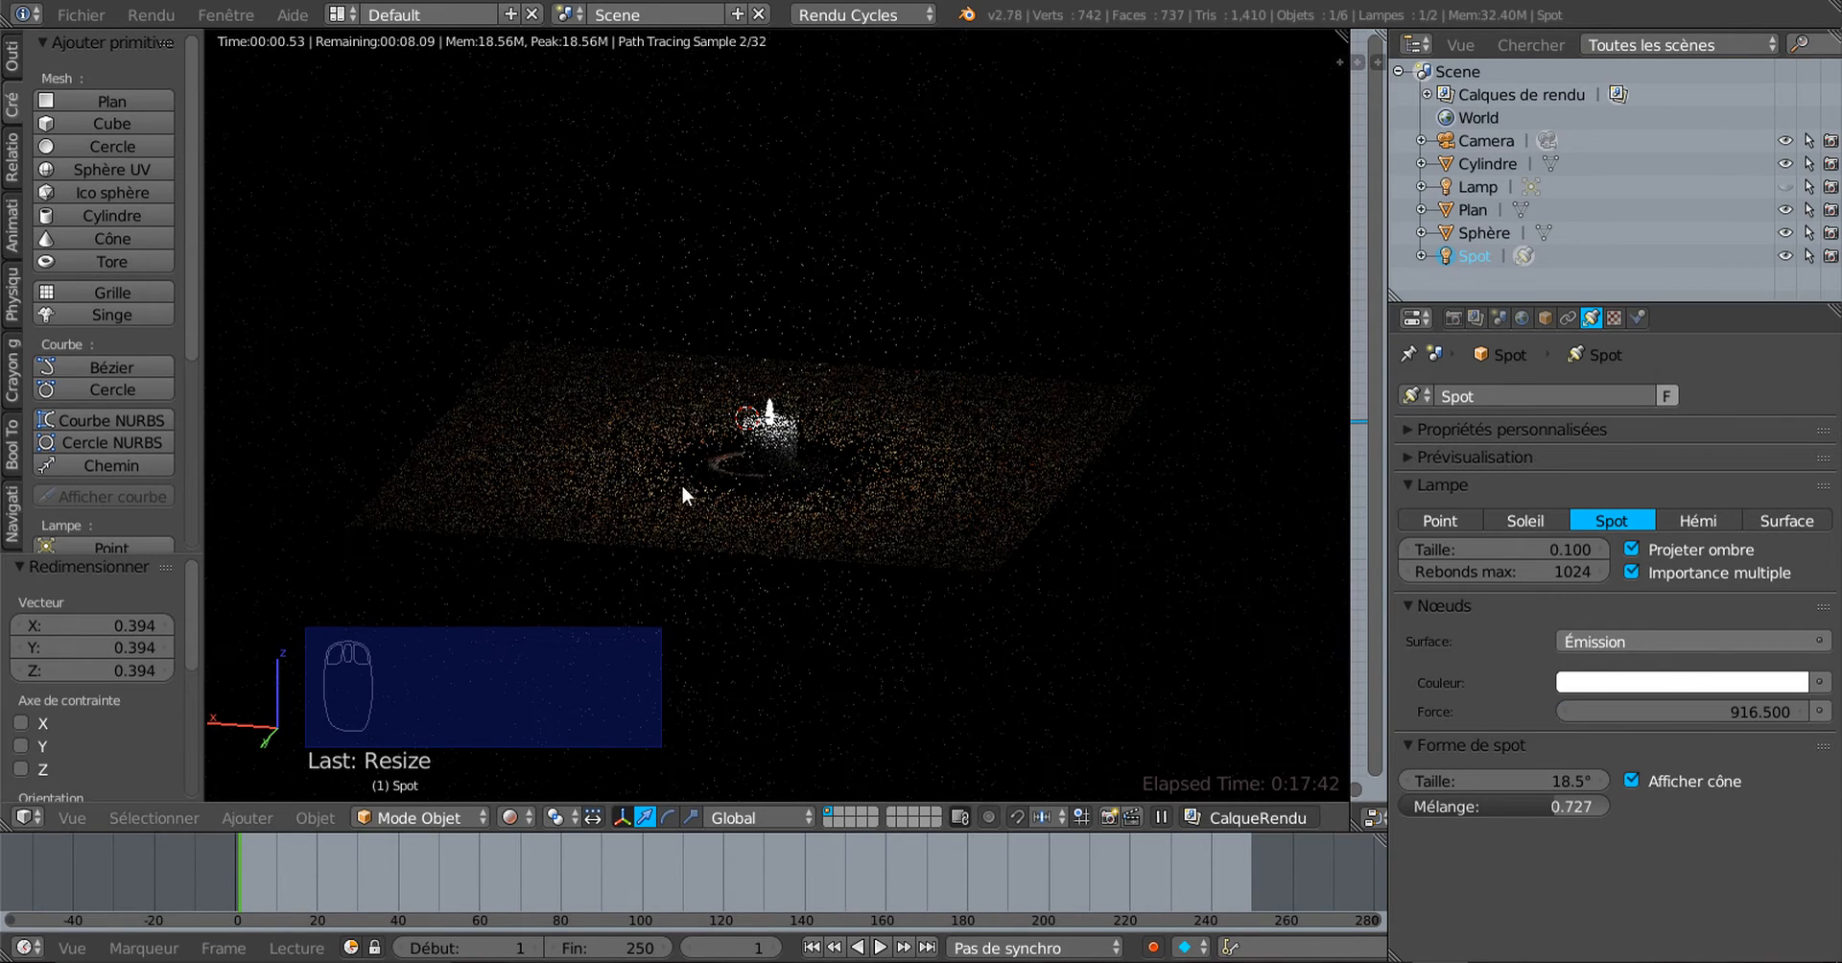
# Step: Widen the spot lamp's cone size to 70.4° so its light surrounds the candle
pyautogui.scroll(3, 693, 485)
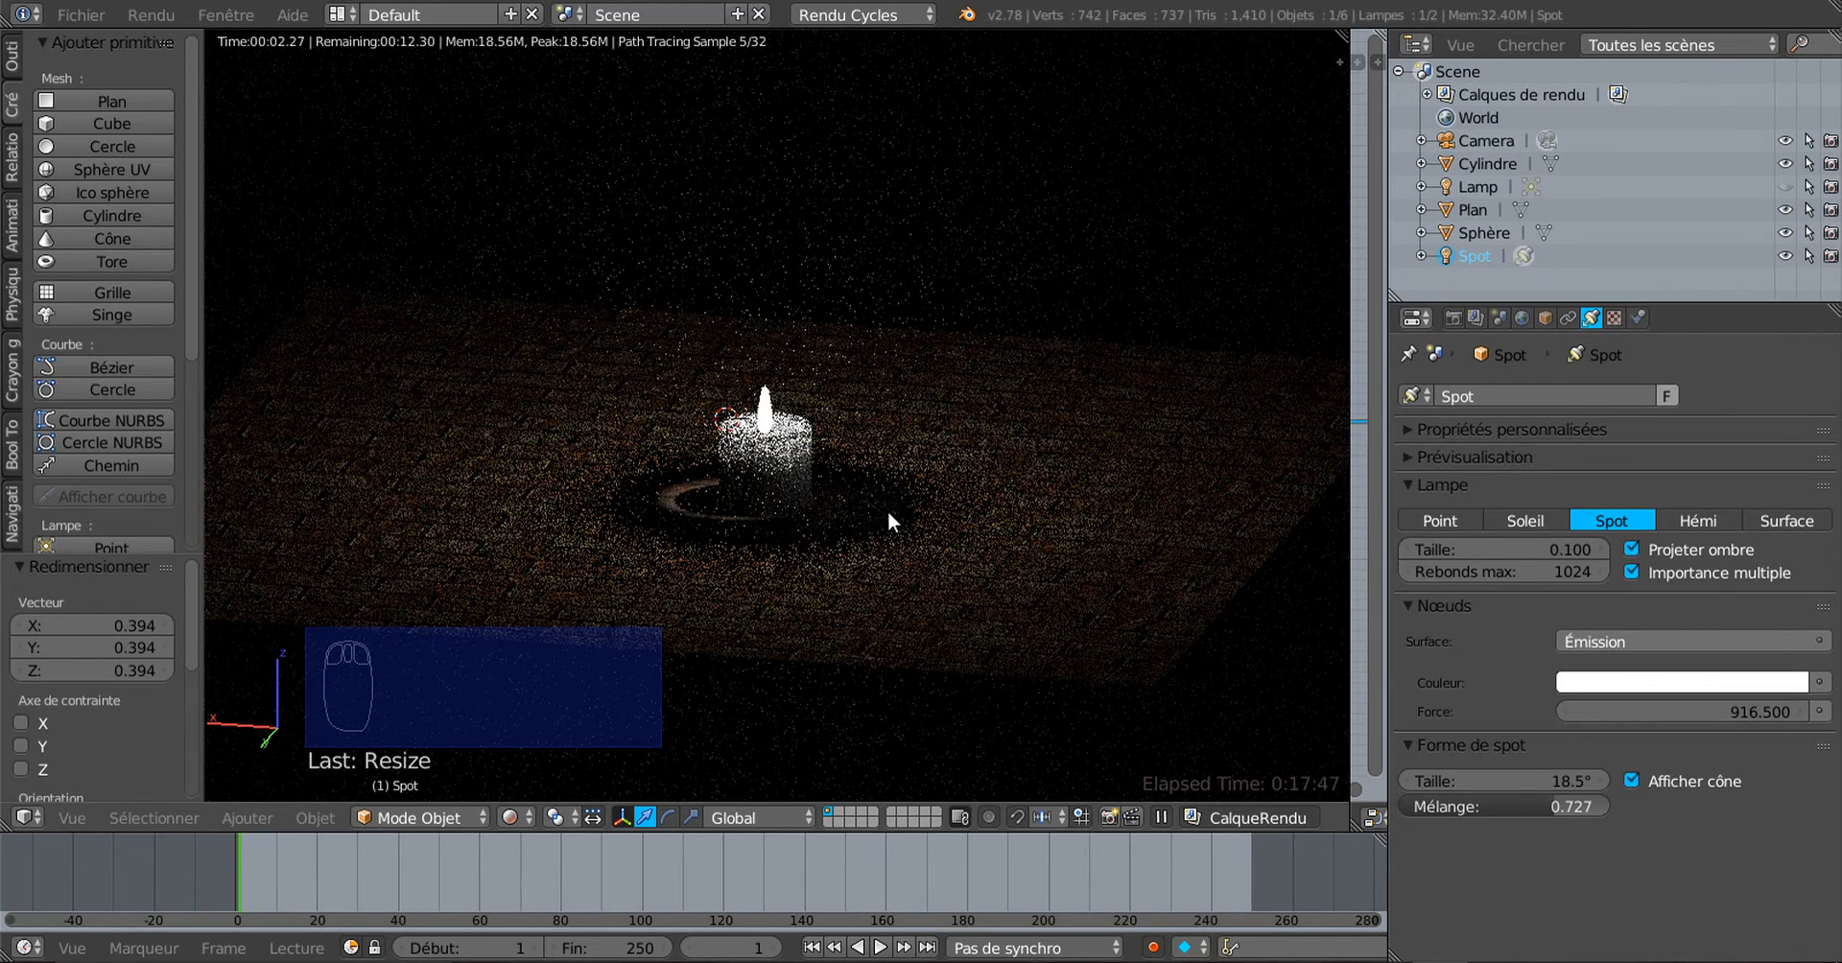
pyautogui.click(1554, 802)
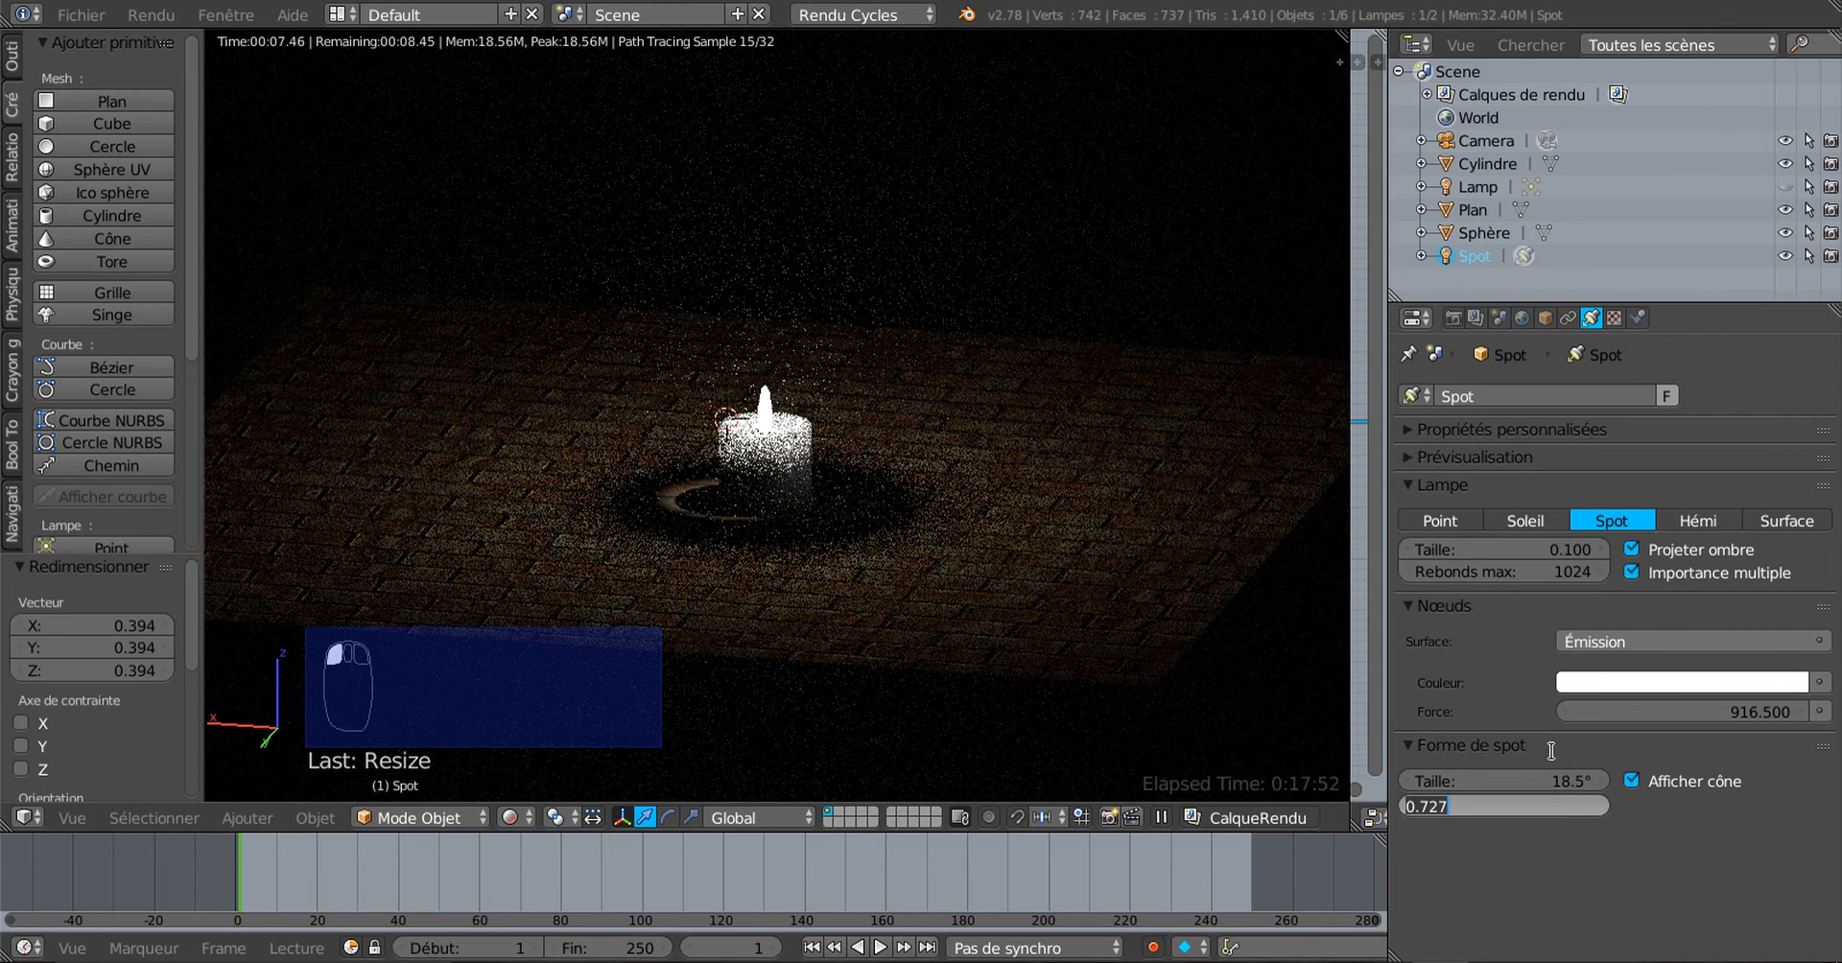
pyautogui.click(1557, 781)
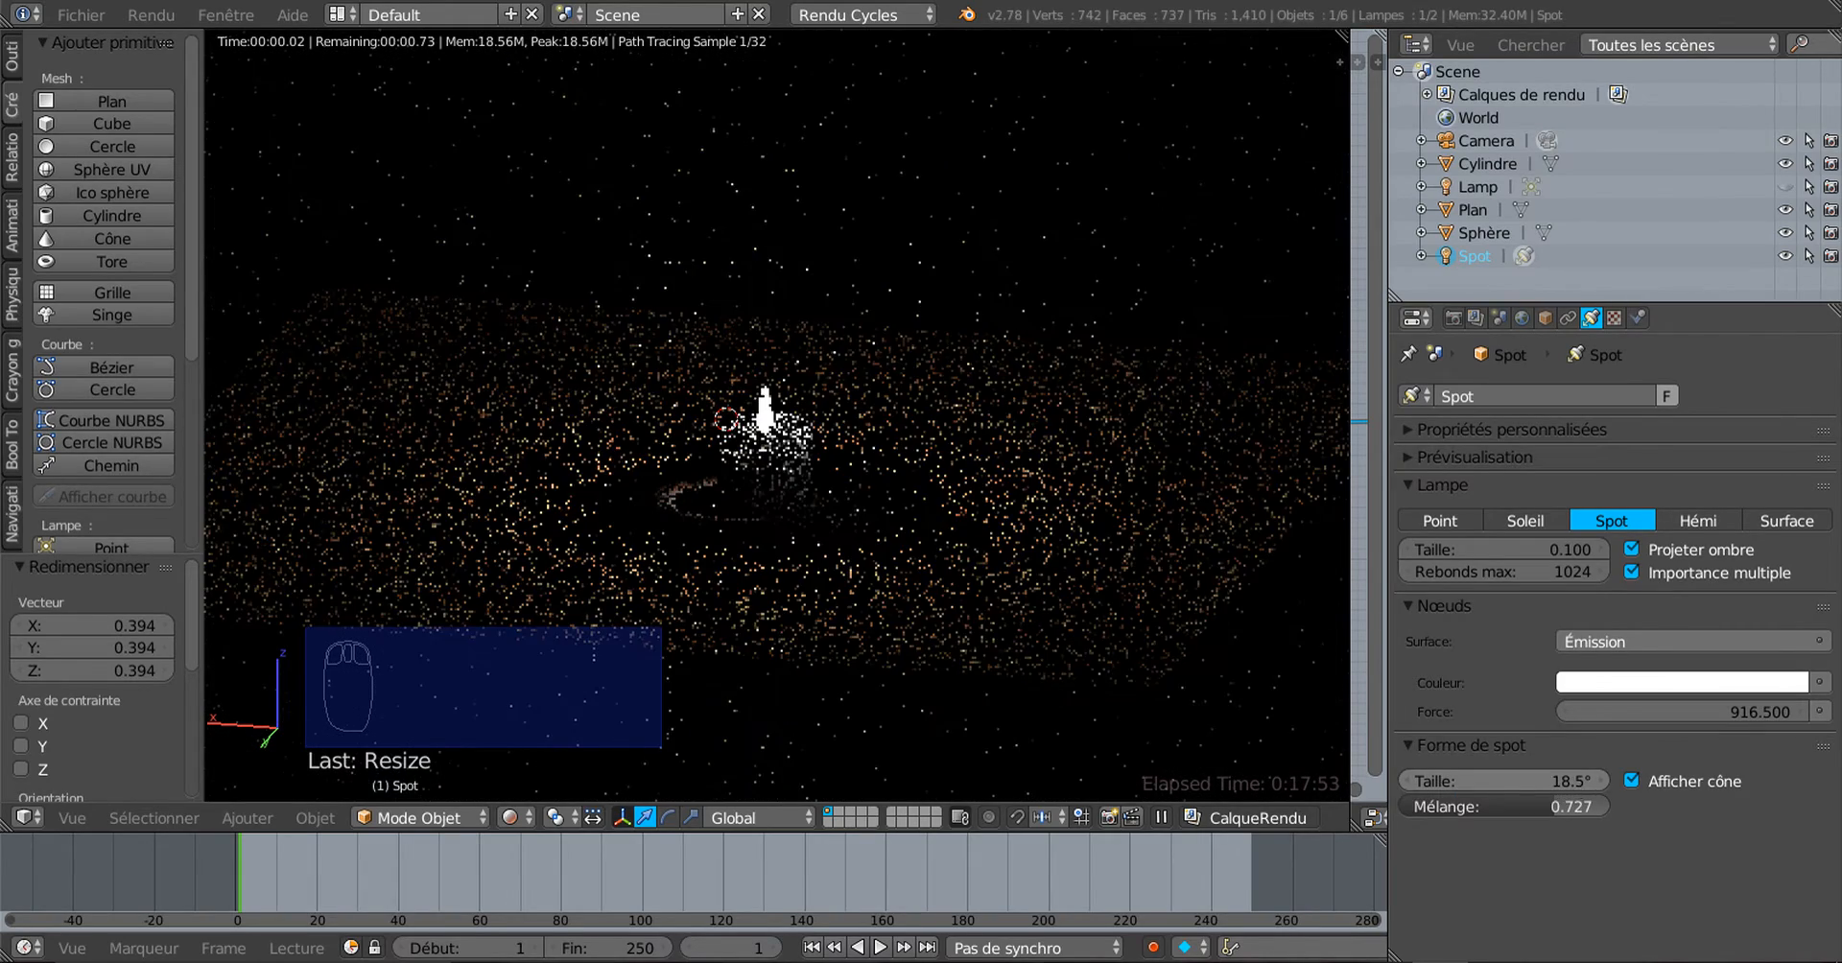
pyautogui.moveTo(1561, 779); pyautogui.dragTo(1825, 779)
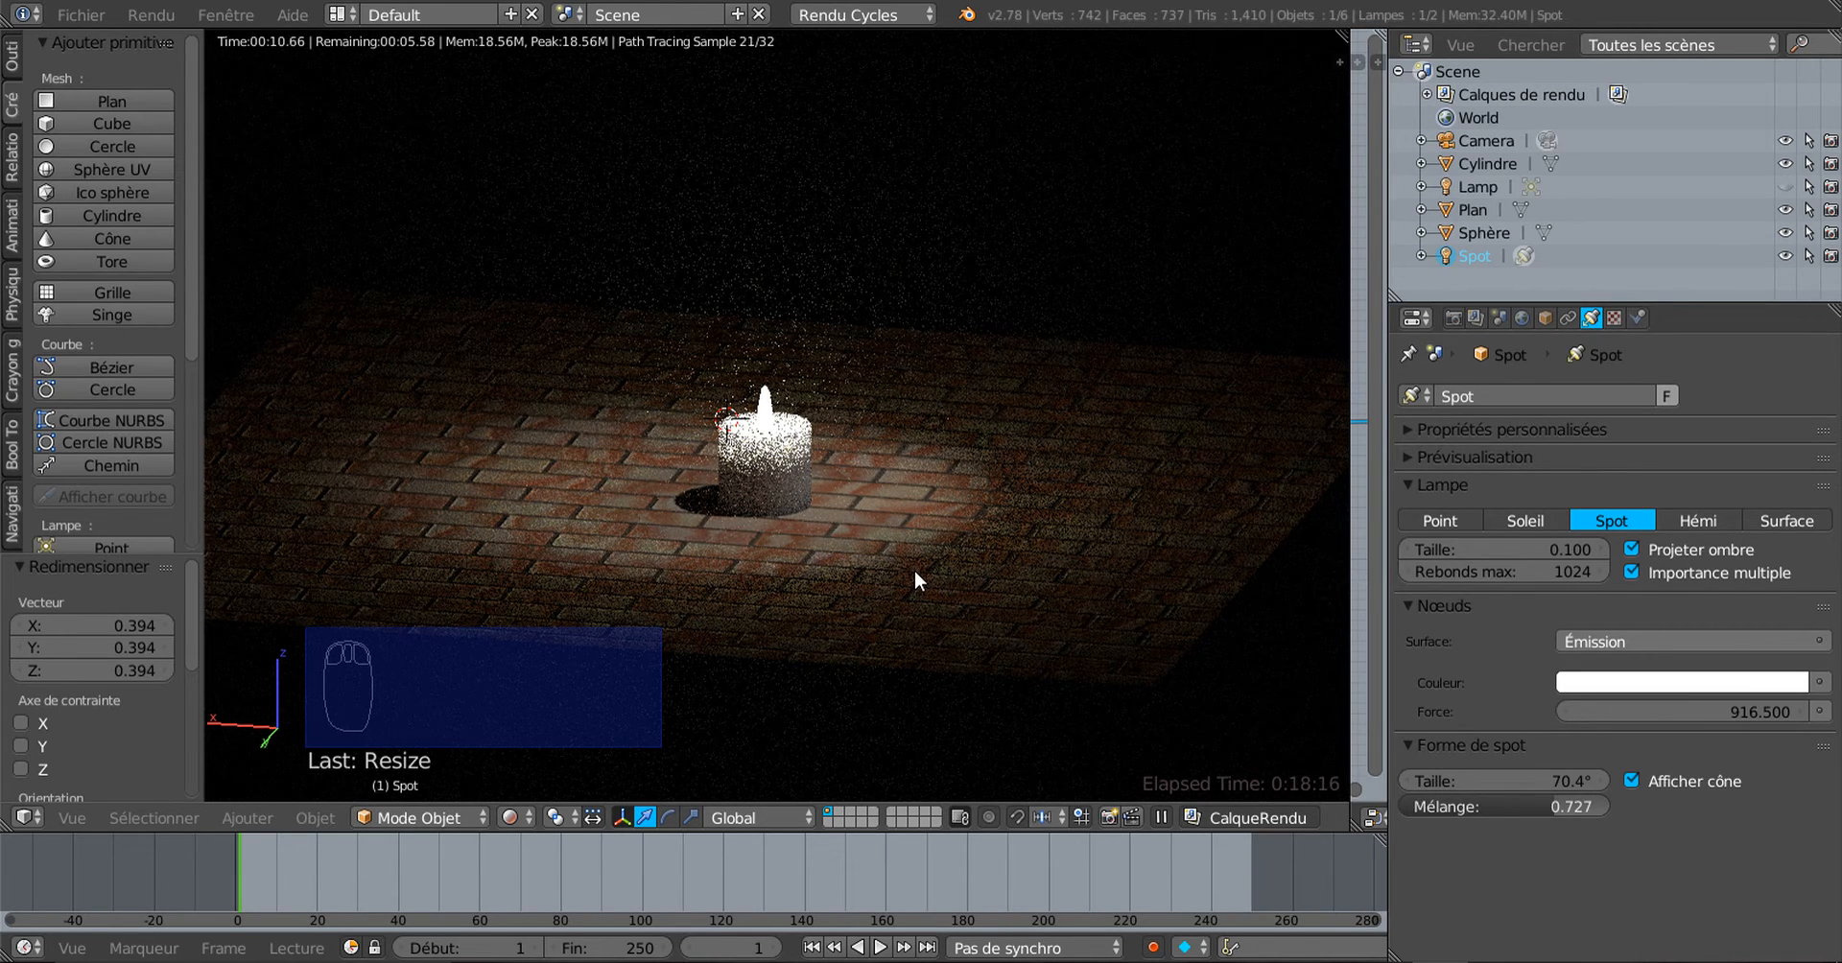
# Step: Set the World volume scatter density to 0.001
pyautogui.moveTo(935, 543); pyautogui.dragTo(957, 529, button='middle')
pyautogui.scroll(2, 958, 530)
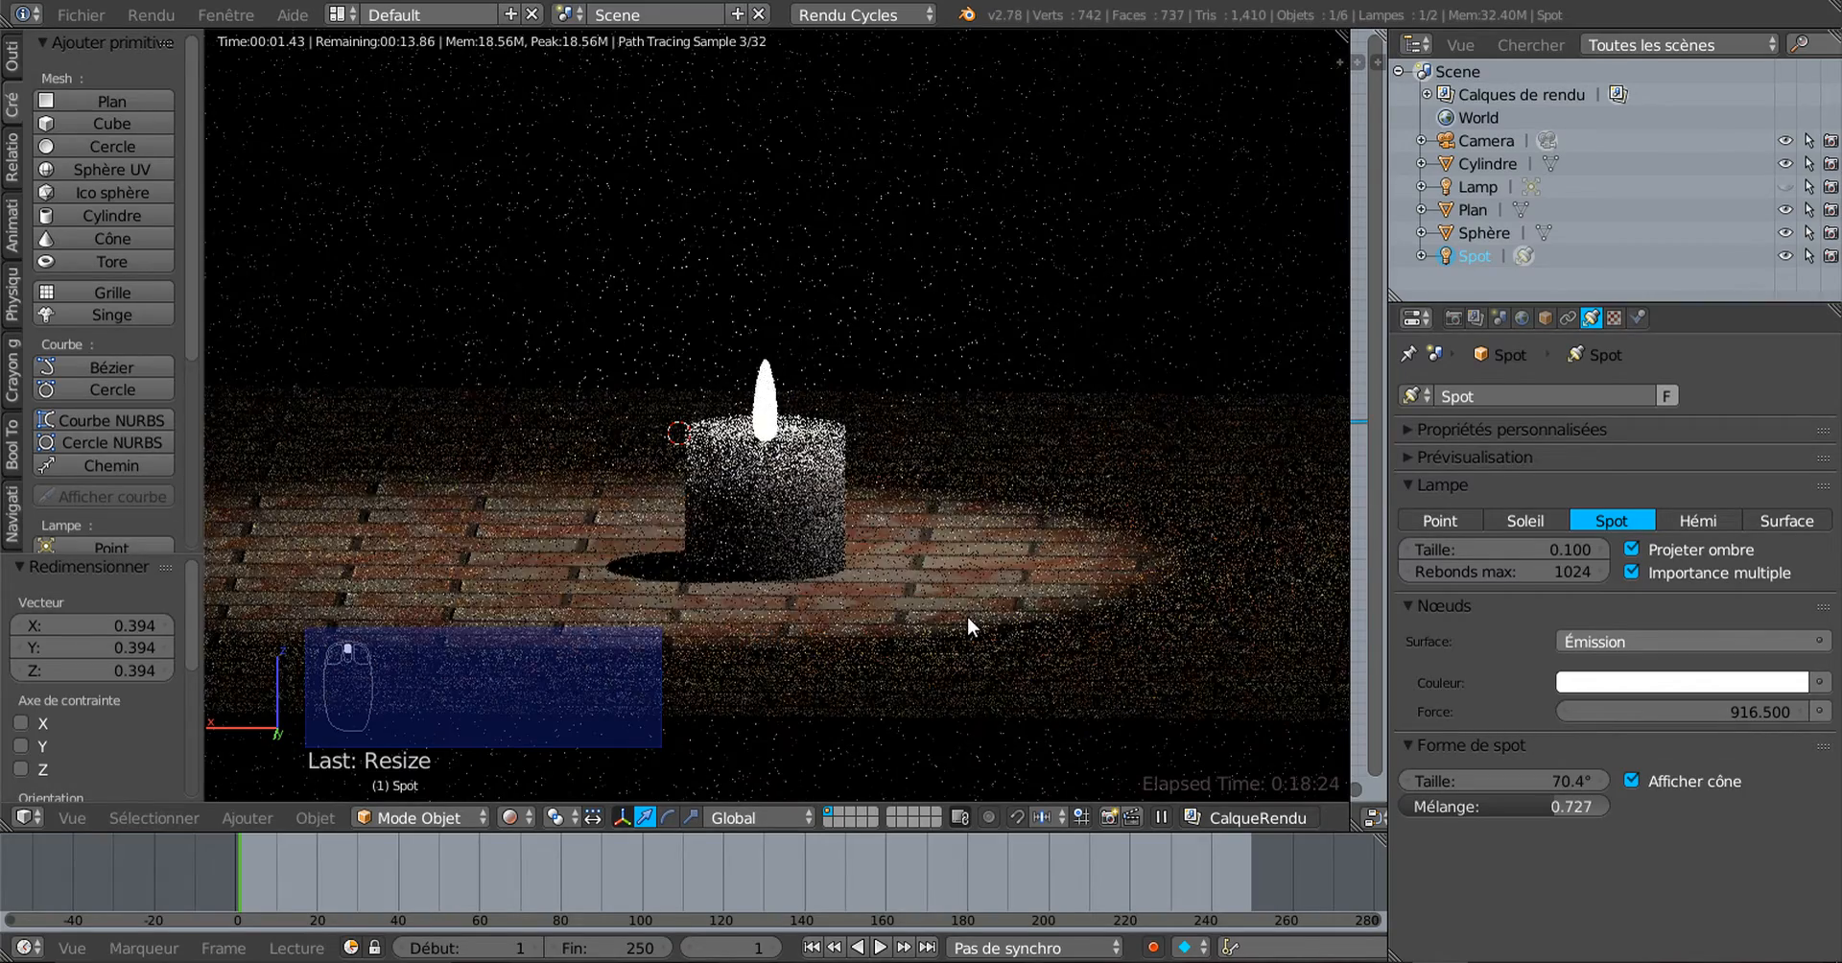
pyautogui.scroll(2, 967, 616)
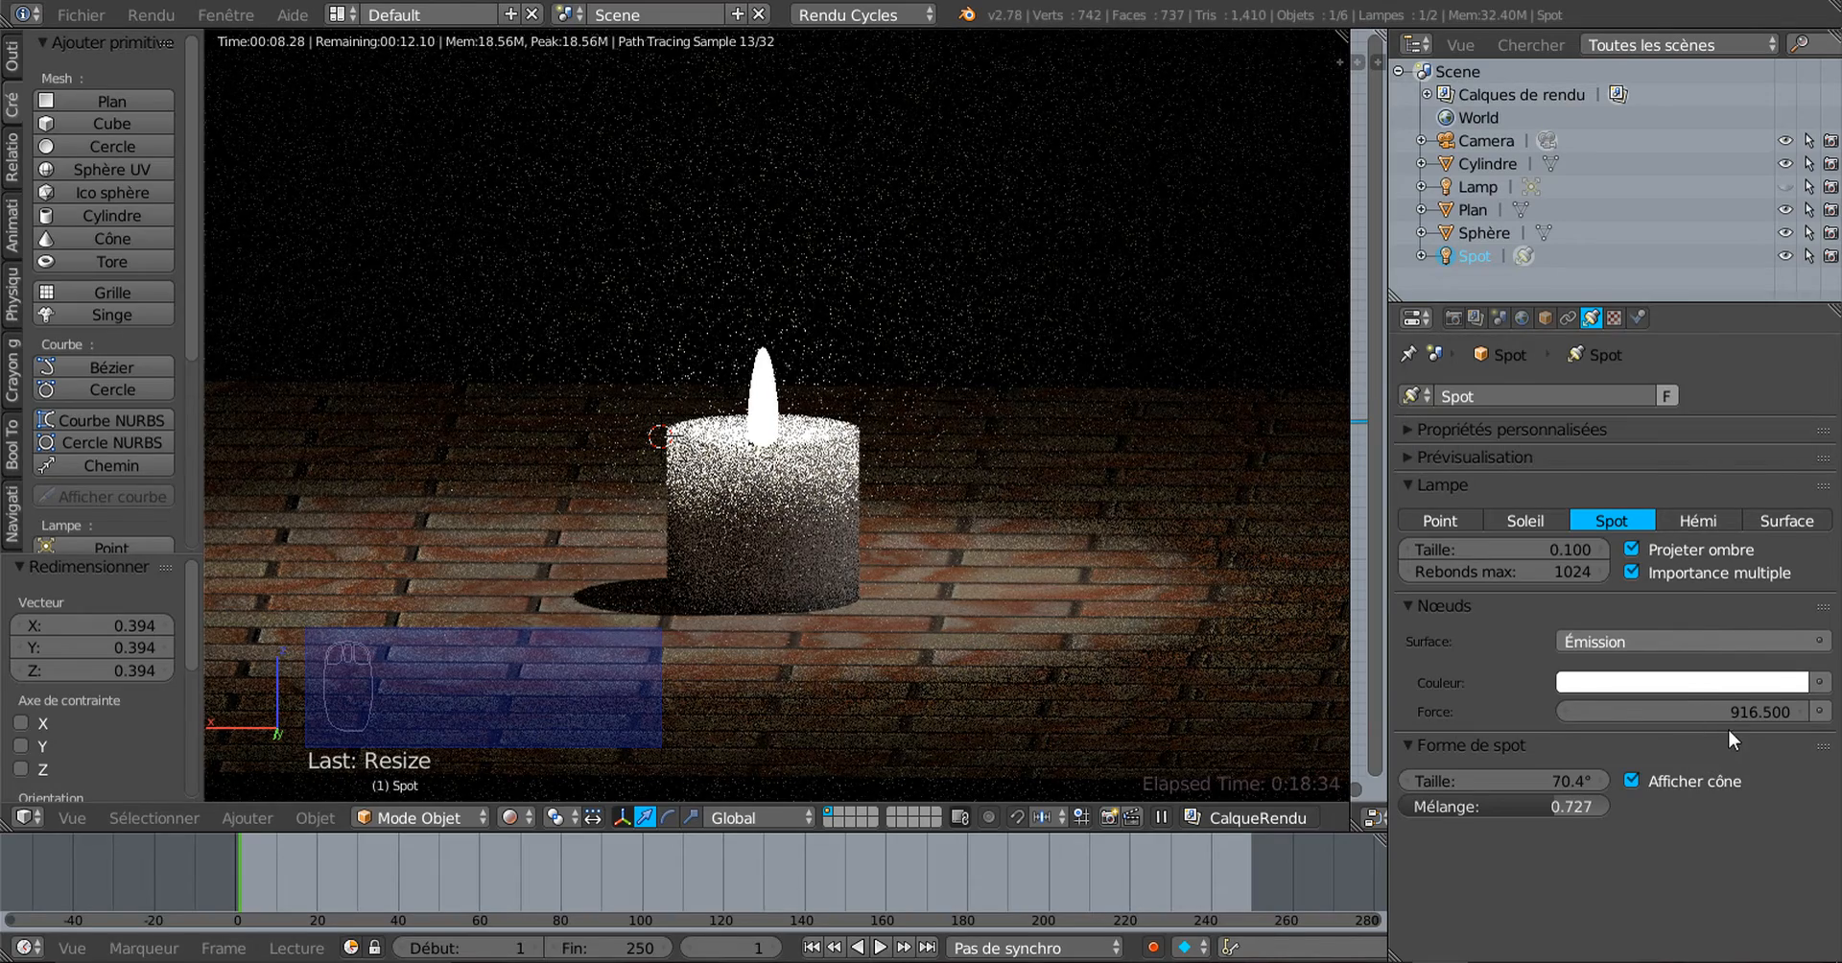
pyautogui.click(1520, 317)
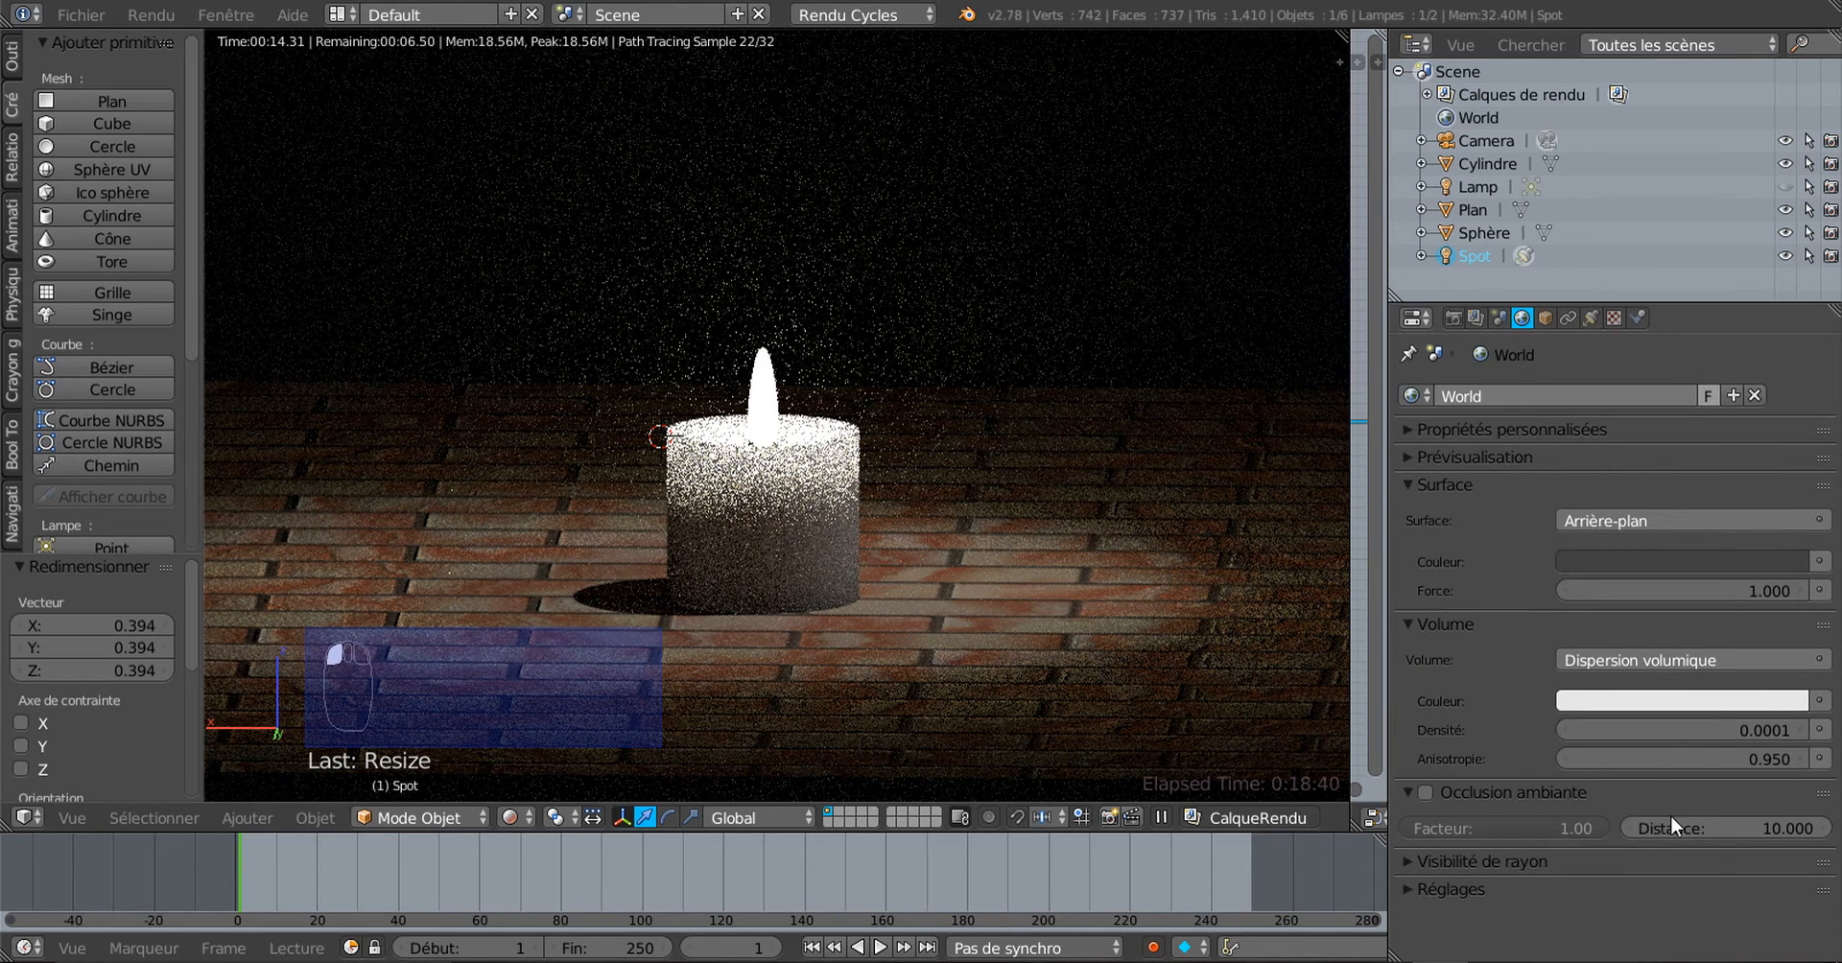
pyautogui.click(1745, 731)
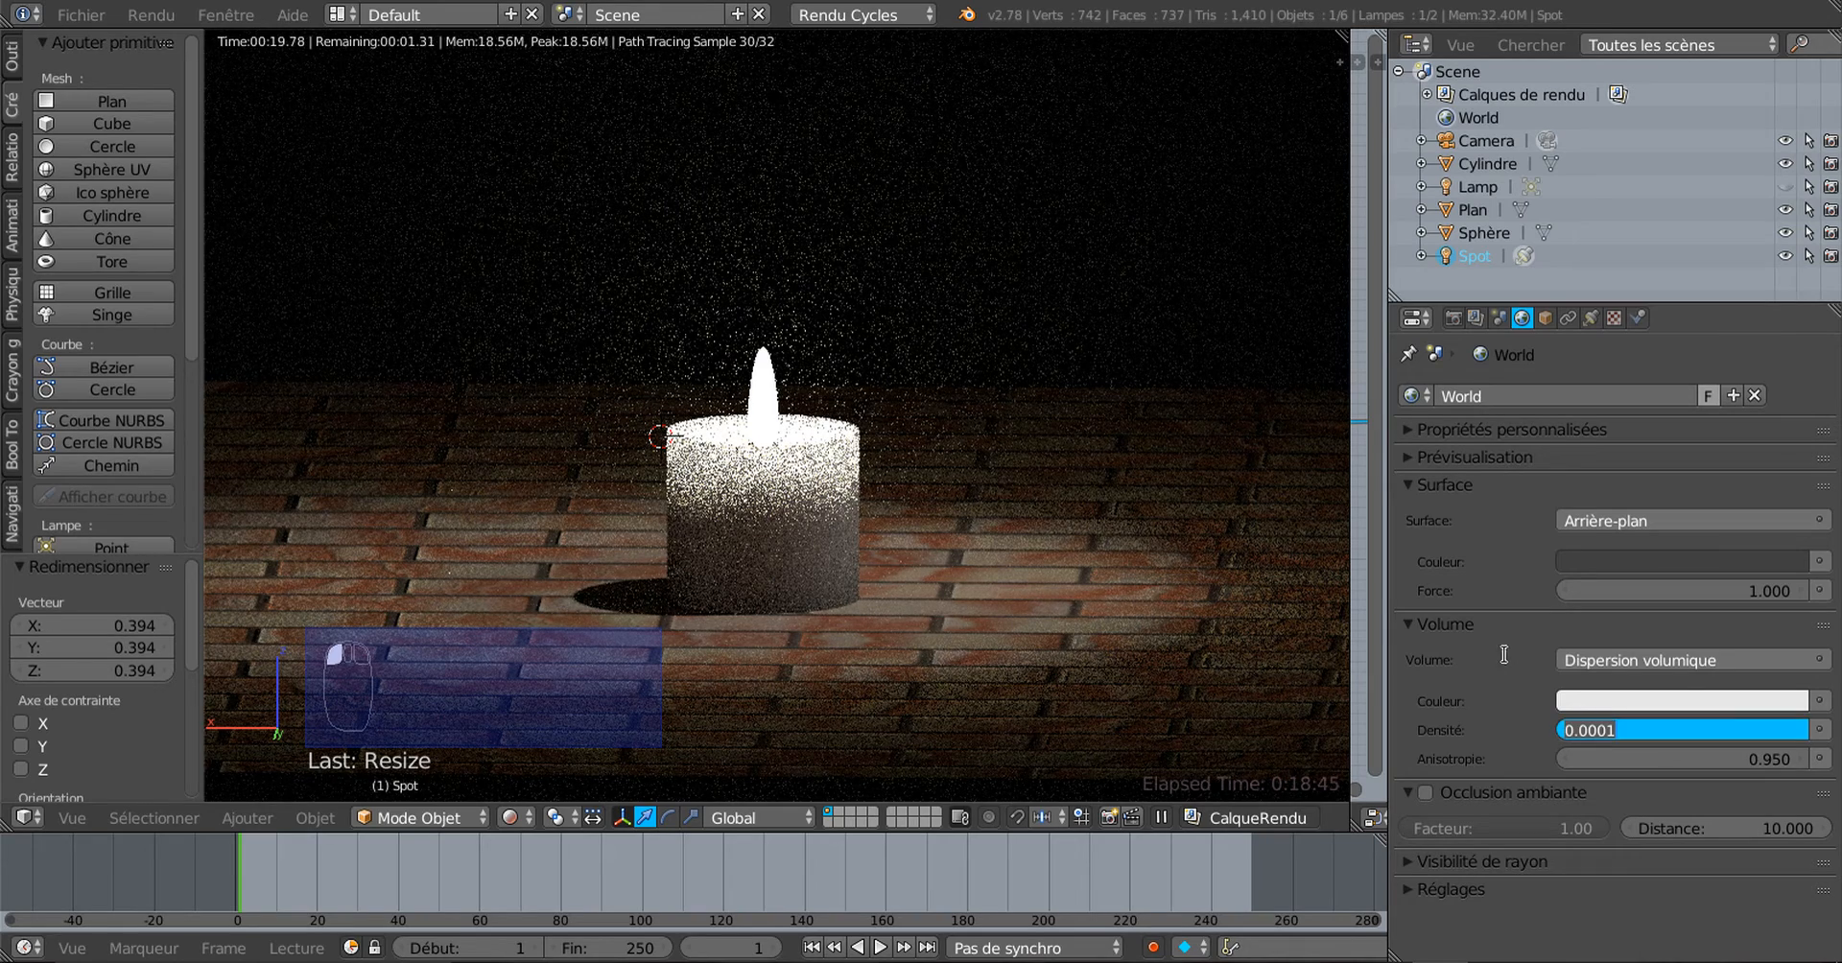
pyautogui.click(1598, 731)
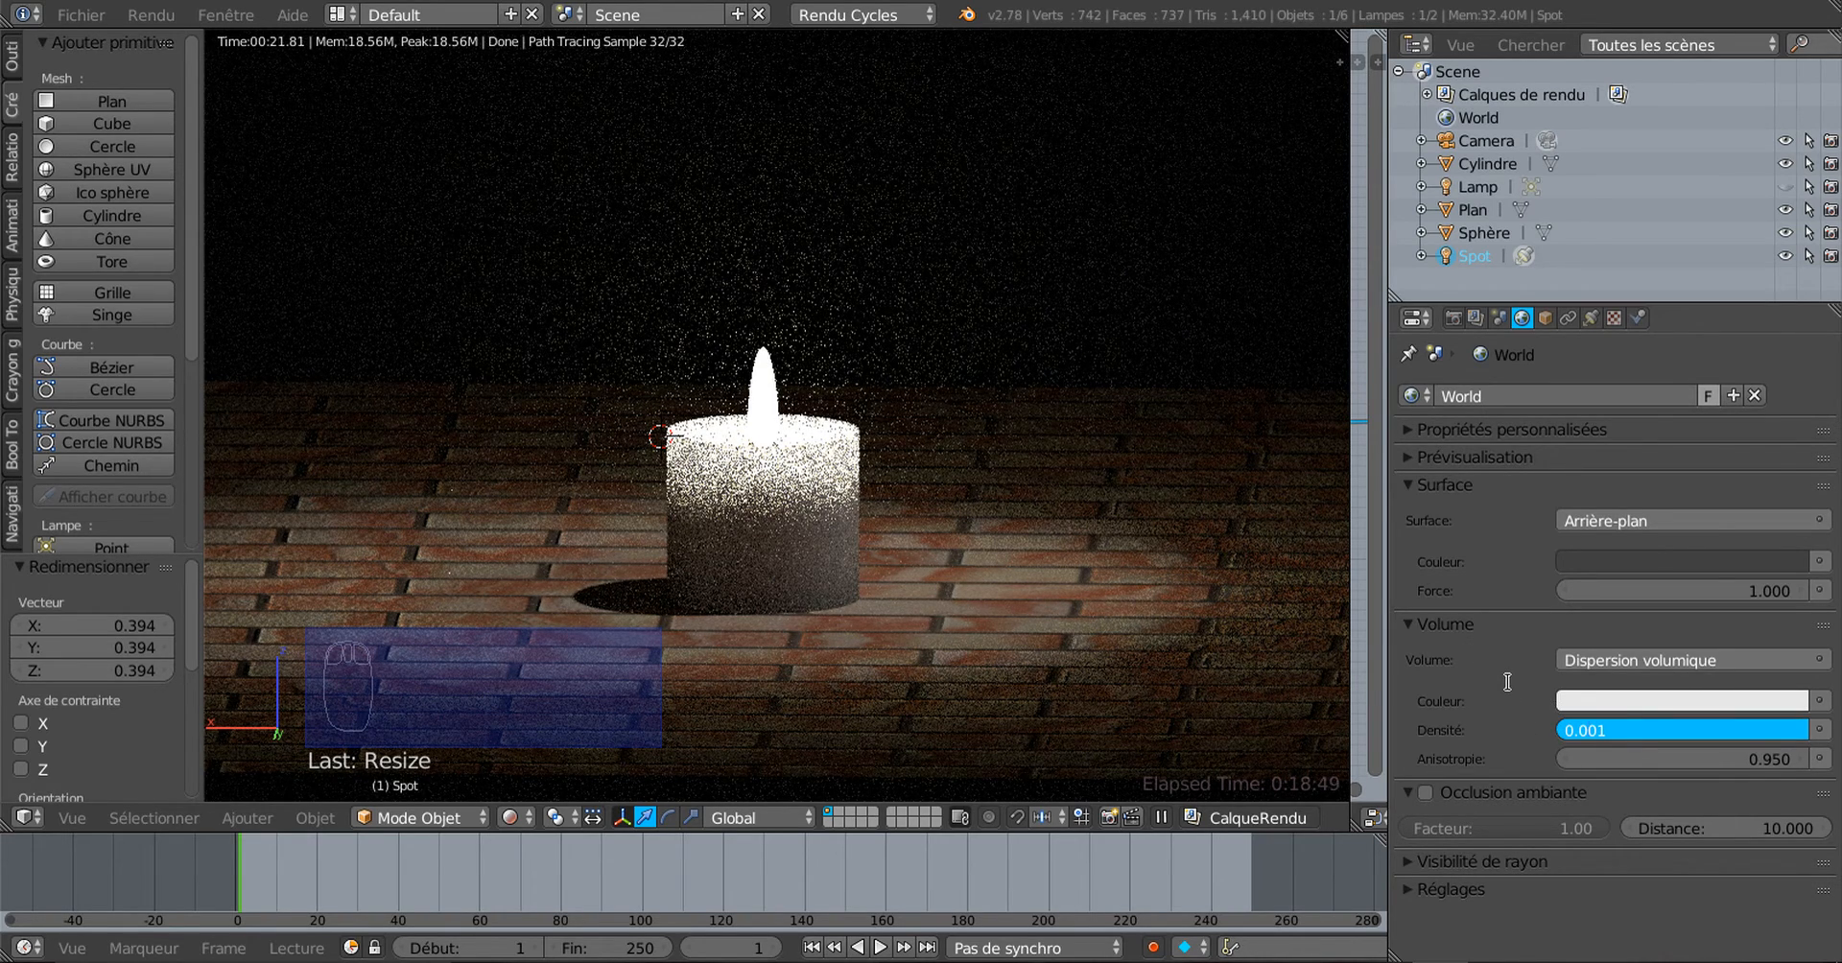
pyautogui.press('Return')
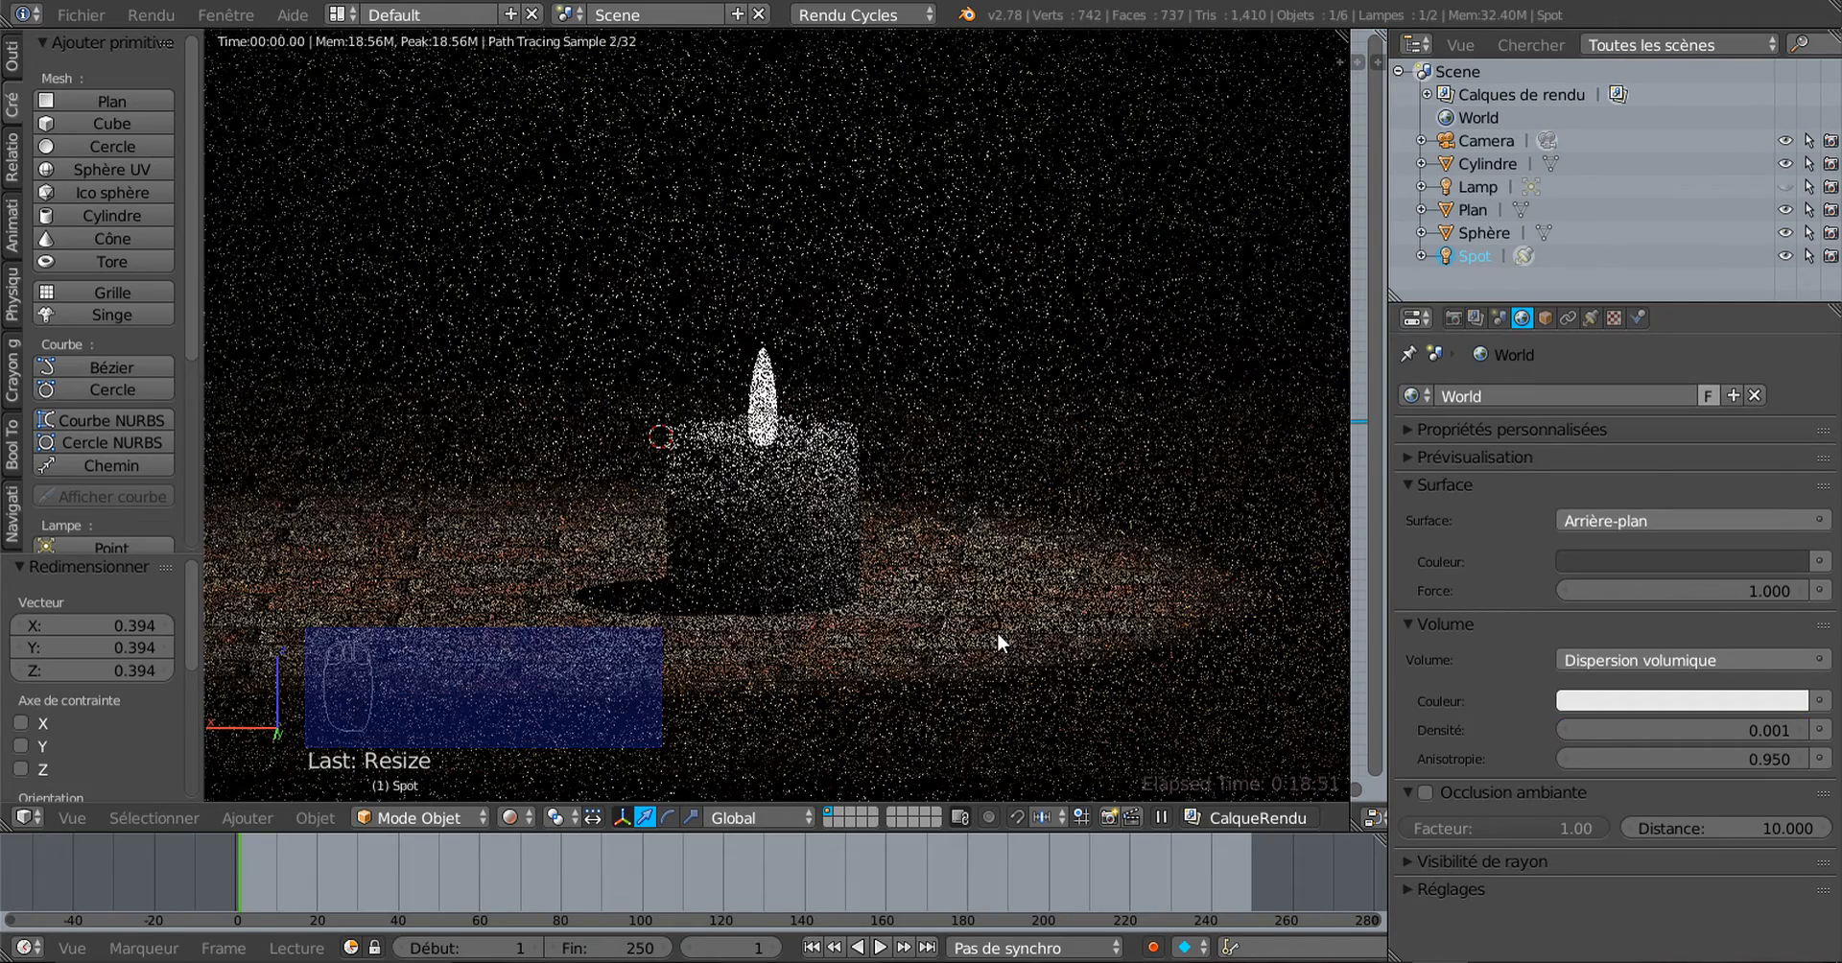
# Step: Raise the World volume scatter density to 0.01 to thicken the haze around the candle
pyautogui.scroll(-1, 997, 631)
pyautogui.scroll(-4, 998, 631)
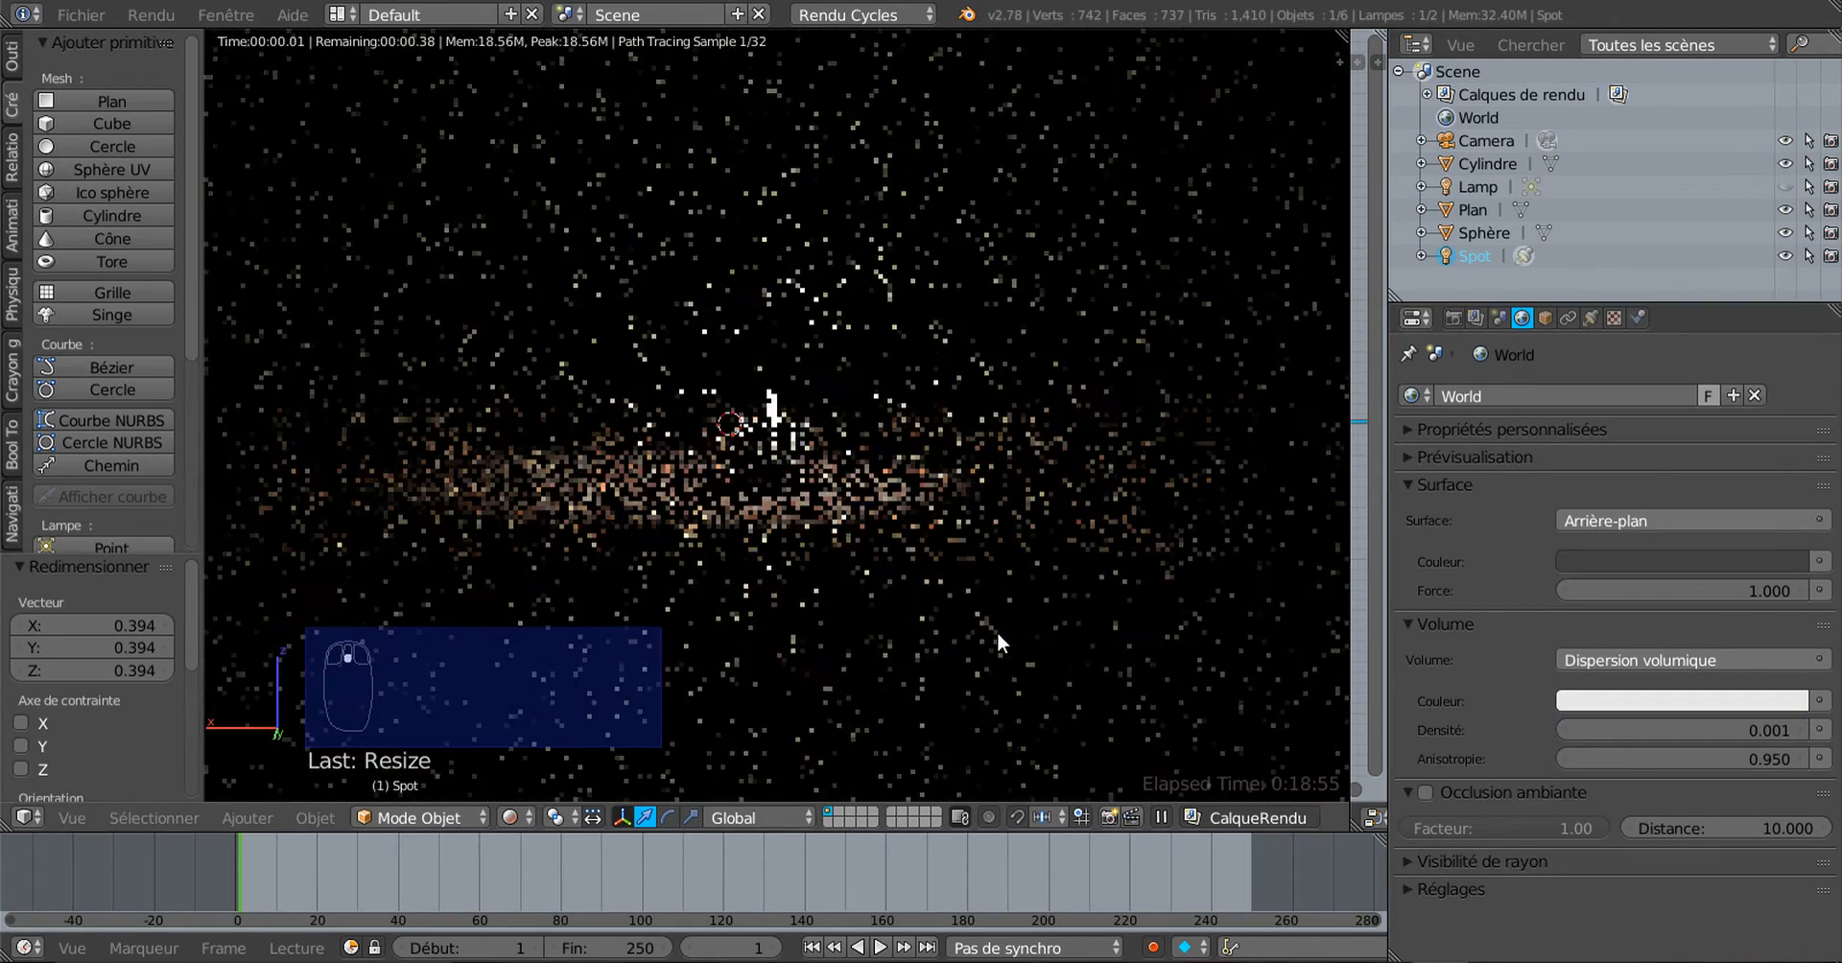
pyautogui.scroll(-3, 998, 631)
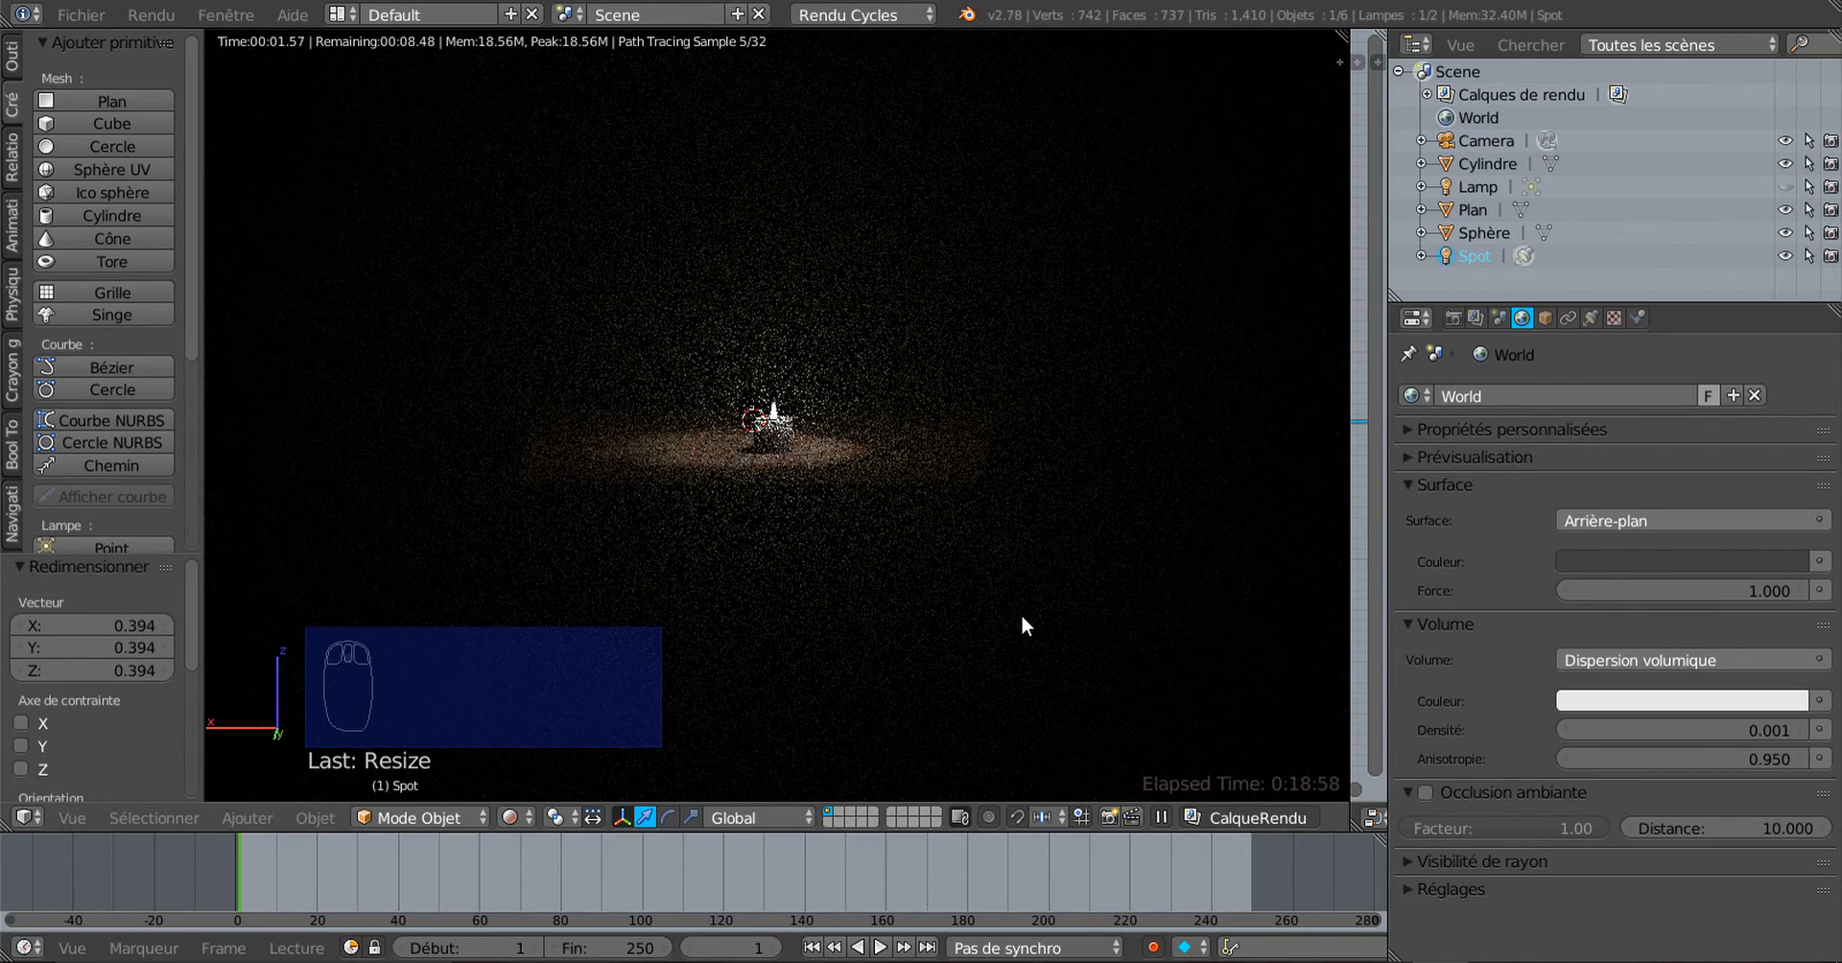
pyautogui.scroll(1, 1020, 614)
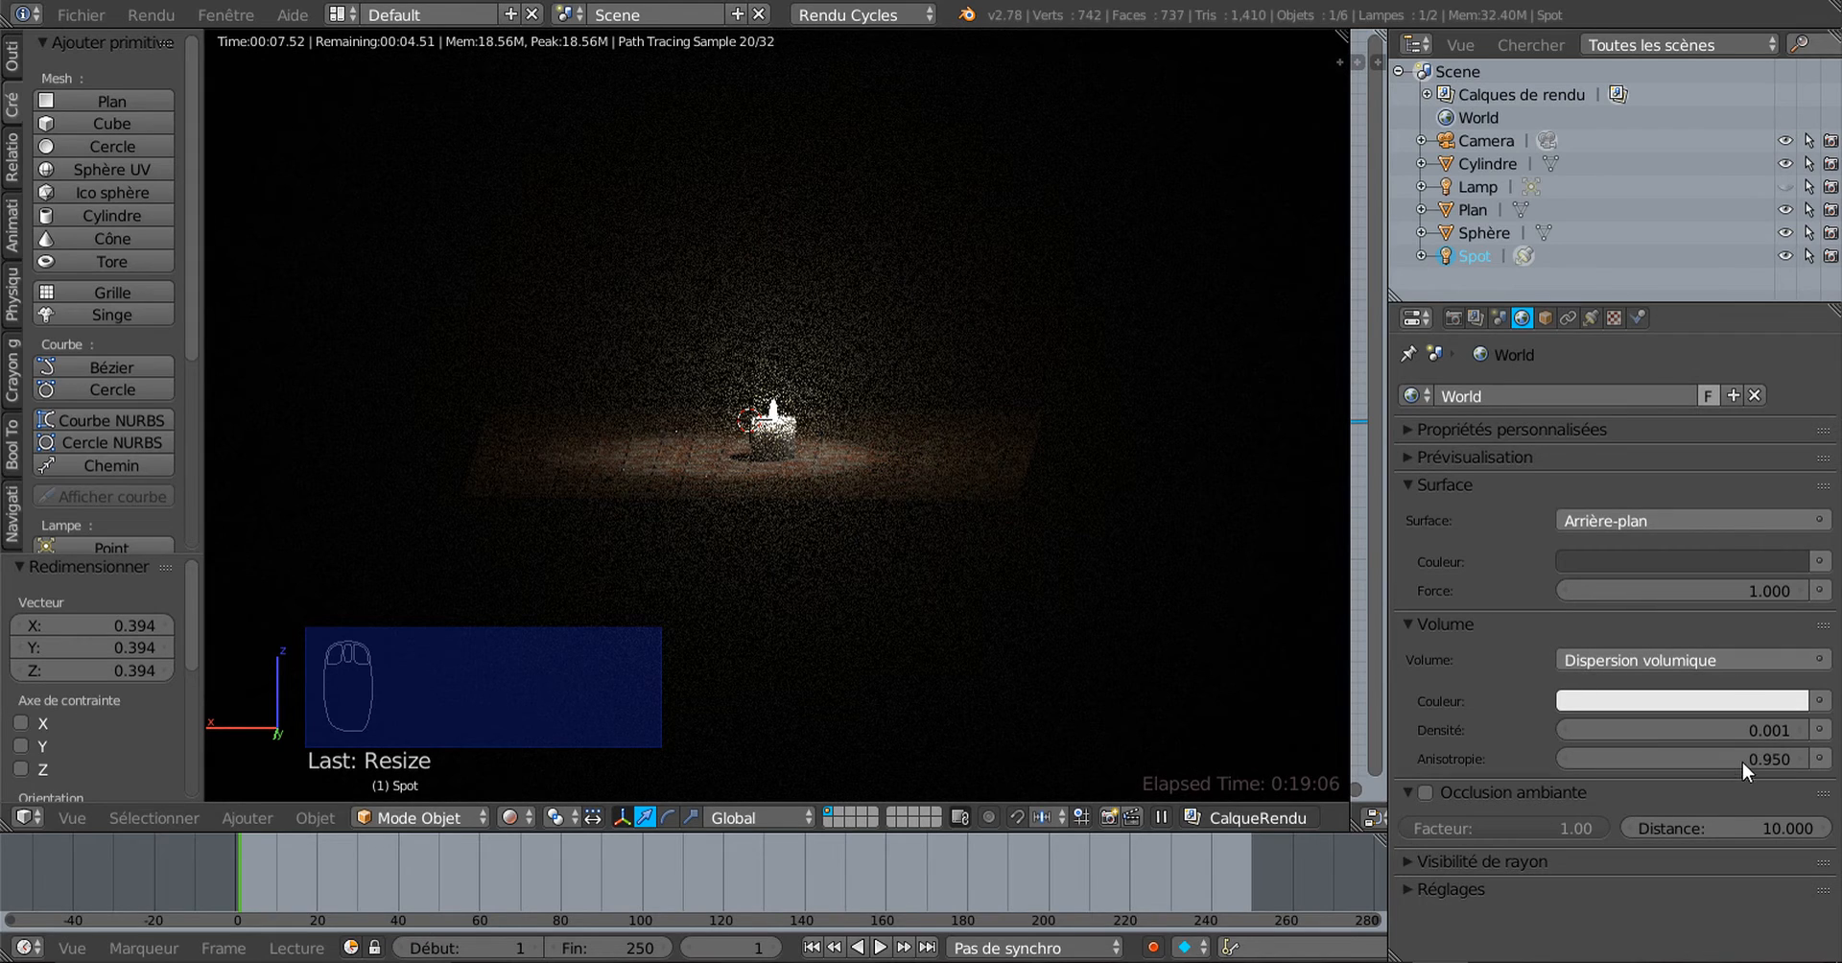
pyautogui.click(1774, 730)
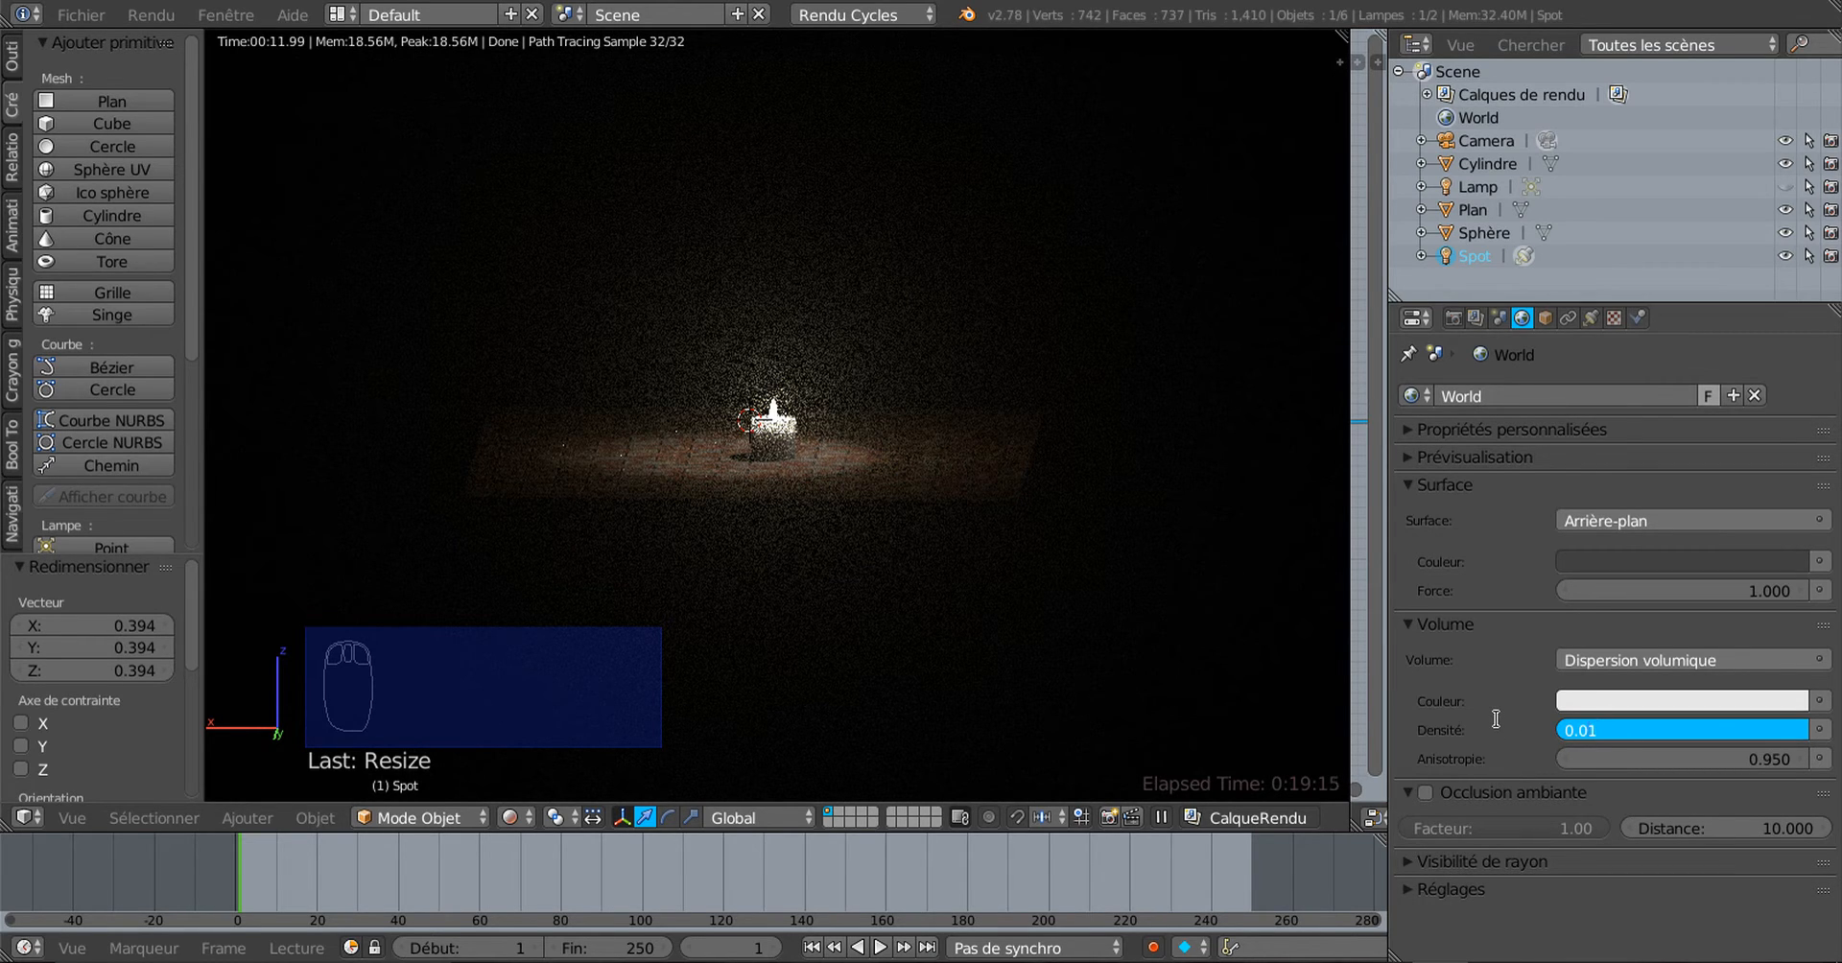
pyautogui.press('Return')
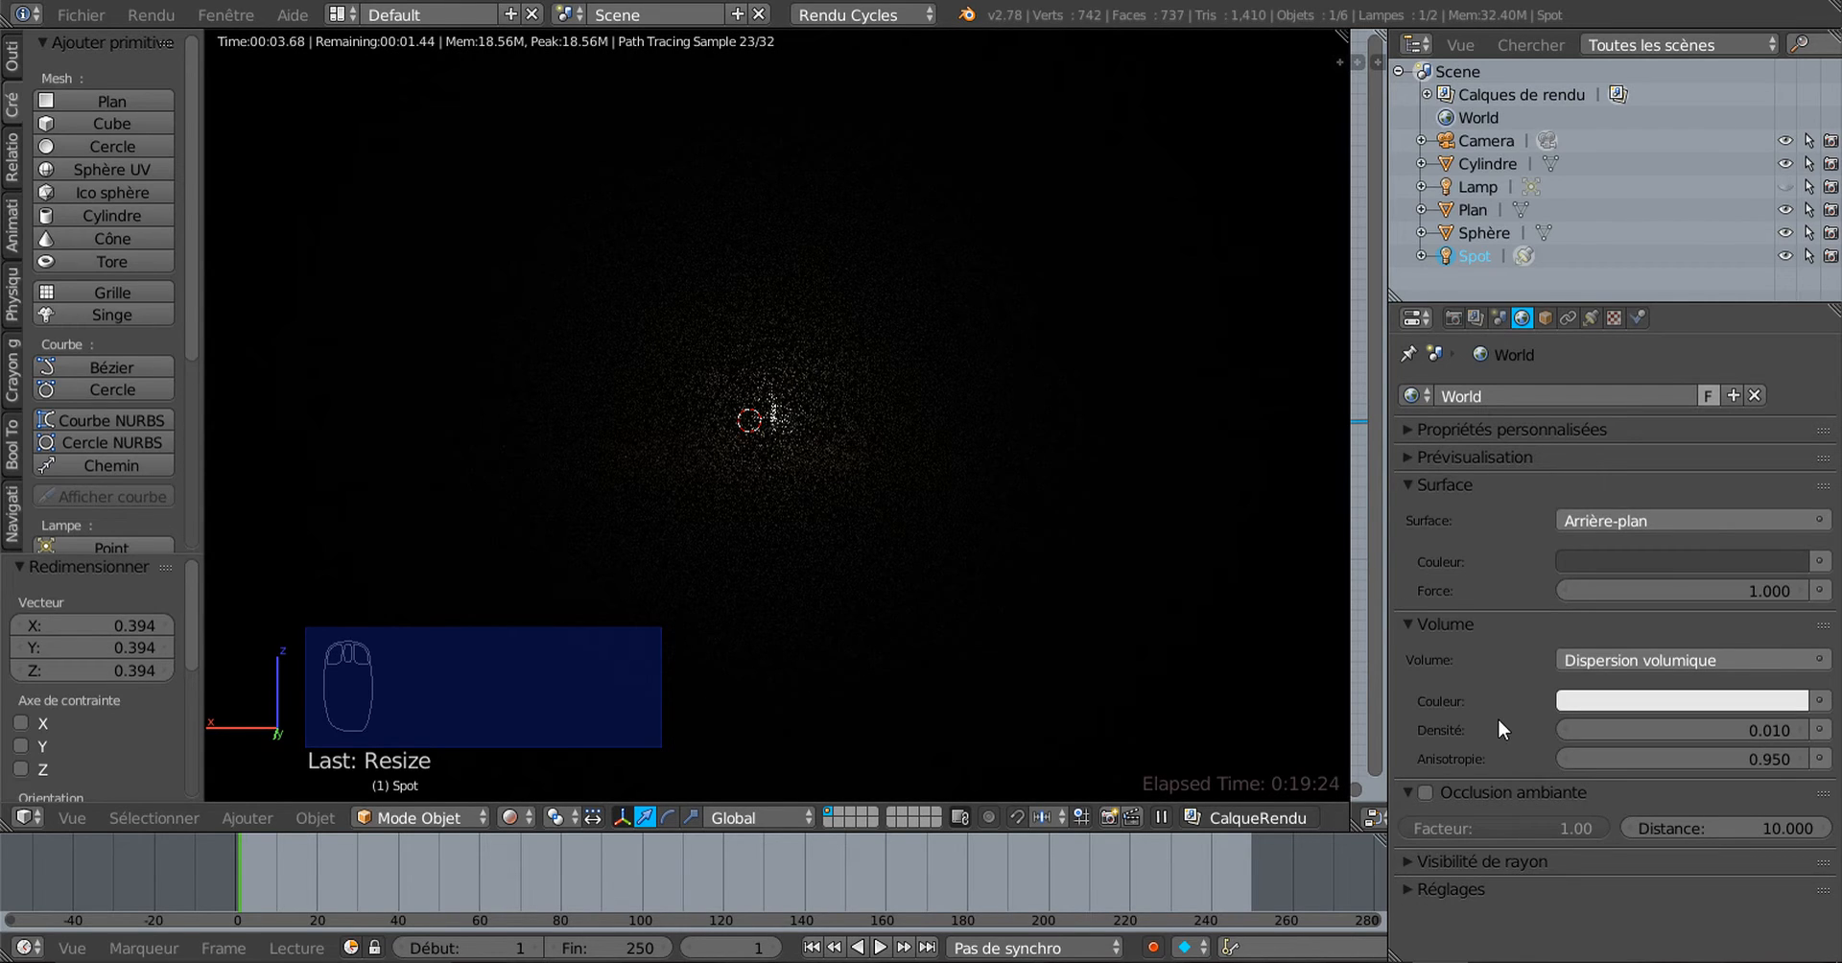
# Step: Align the camera to the current view of the candle
pyautogui.scroll(1, 1124, 628)
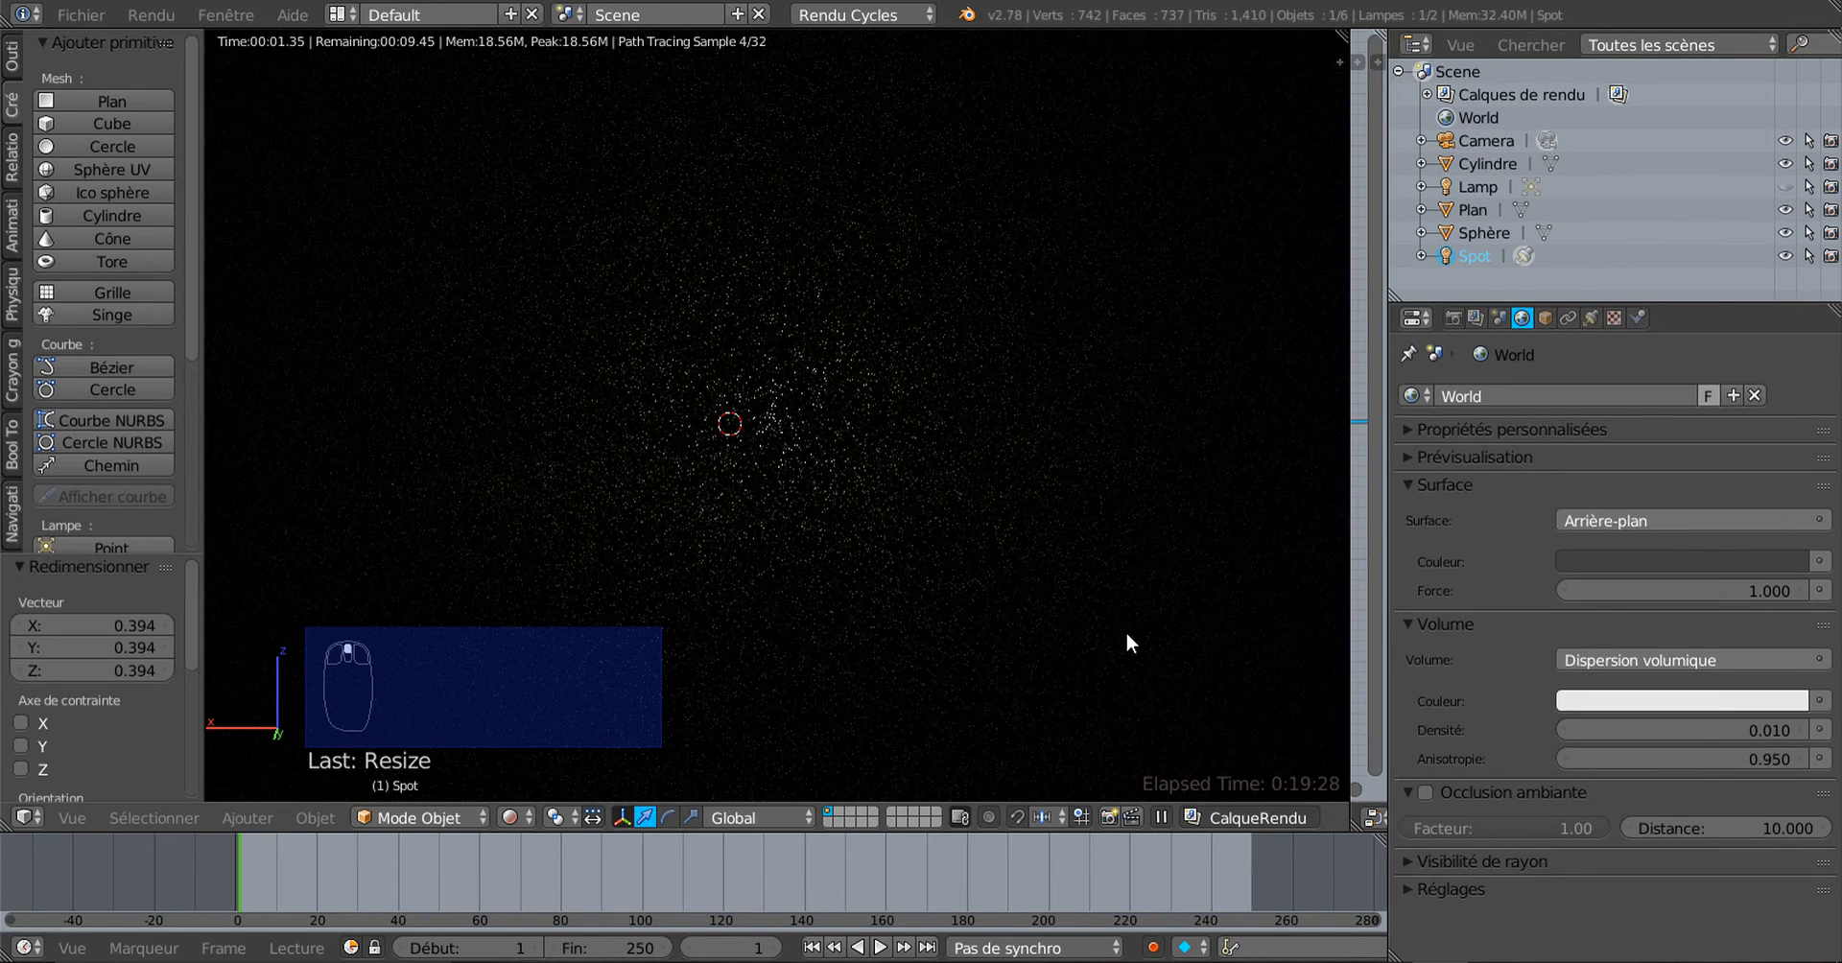
pyautogui.scroll(-1, 1124, 627)
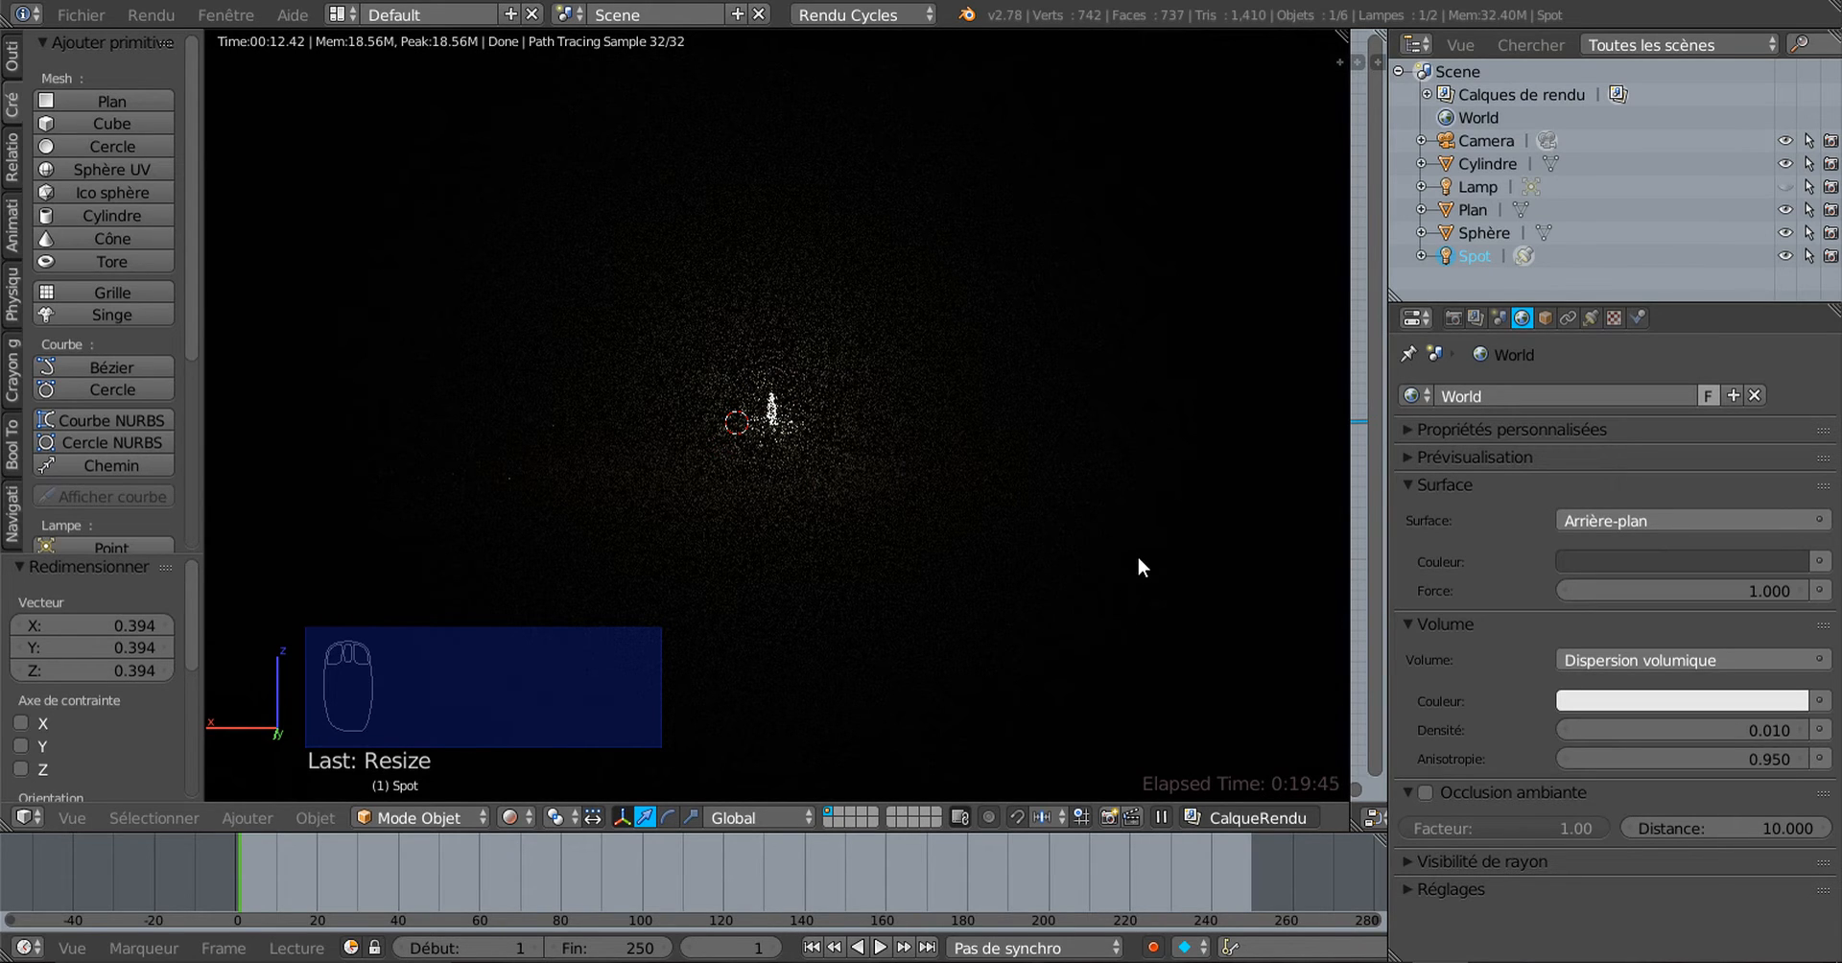
pyautogui.press('ctrl+alt+KP_0')
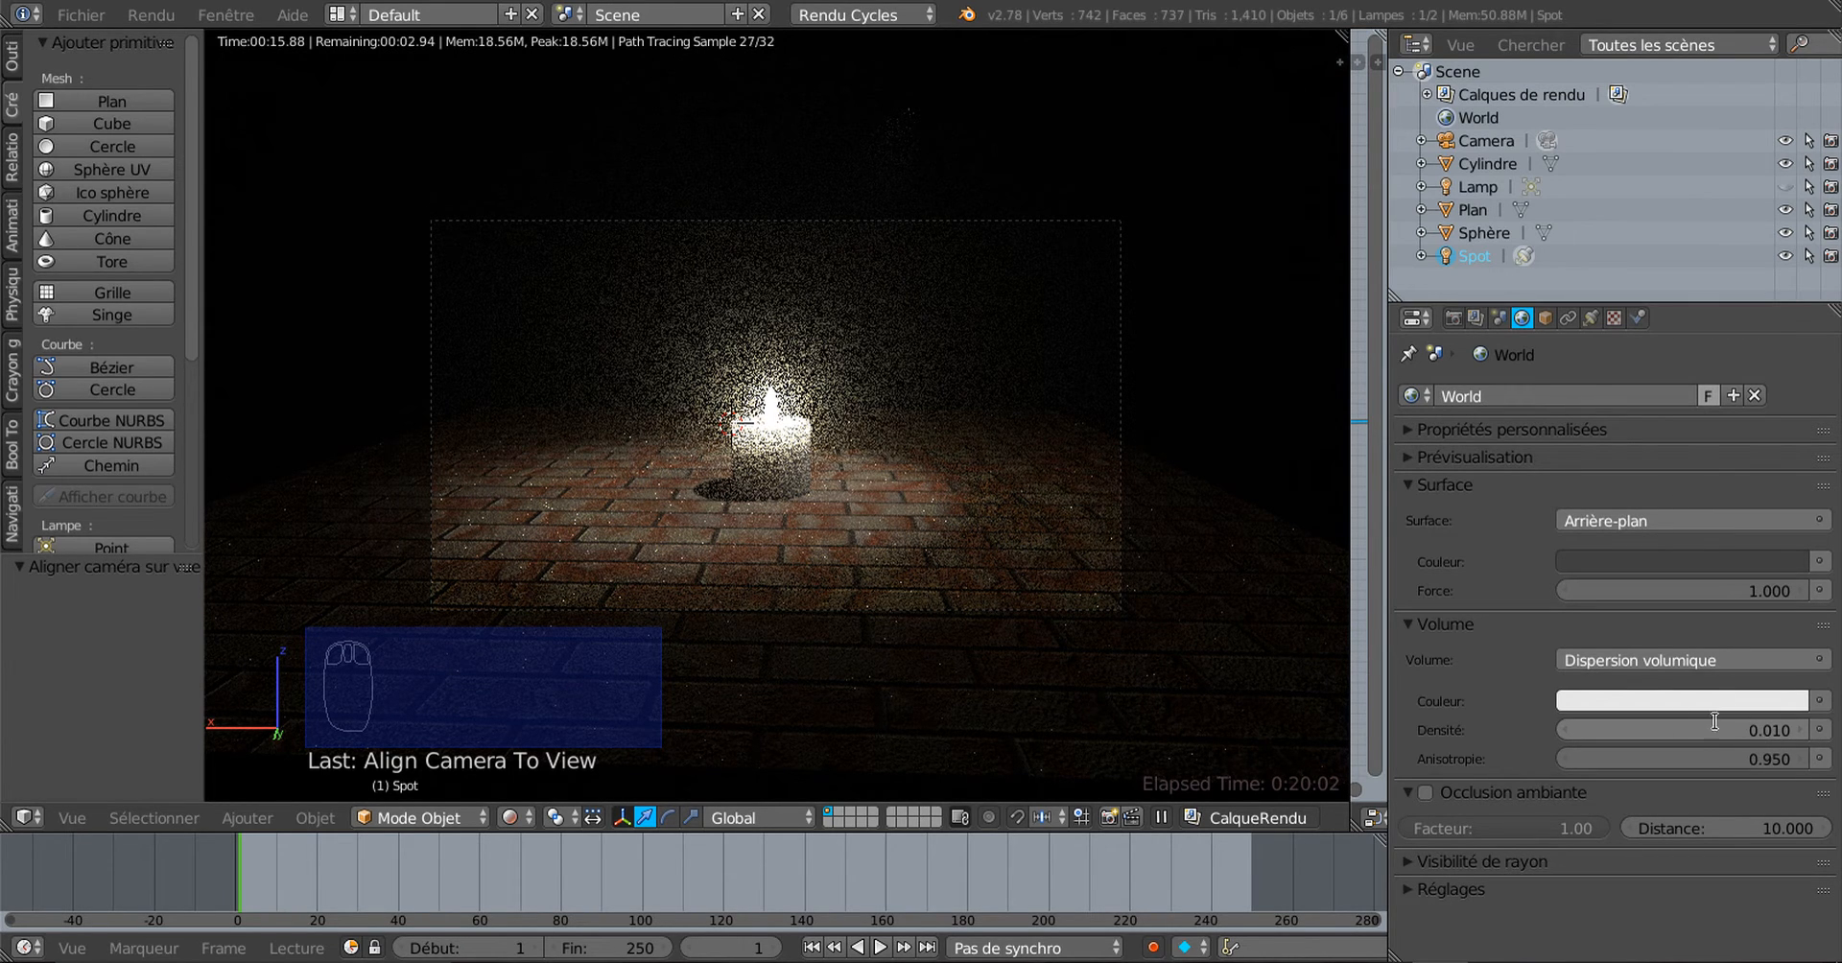
# Step: Set the World volume scatter density to 0.1 and lower its anisotropy to 0.350
pyautogui.click(1683, 730)
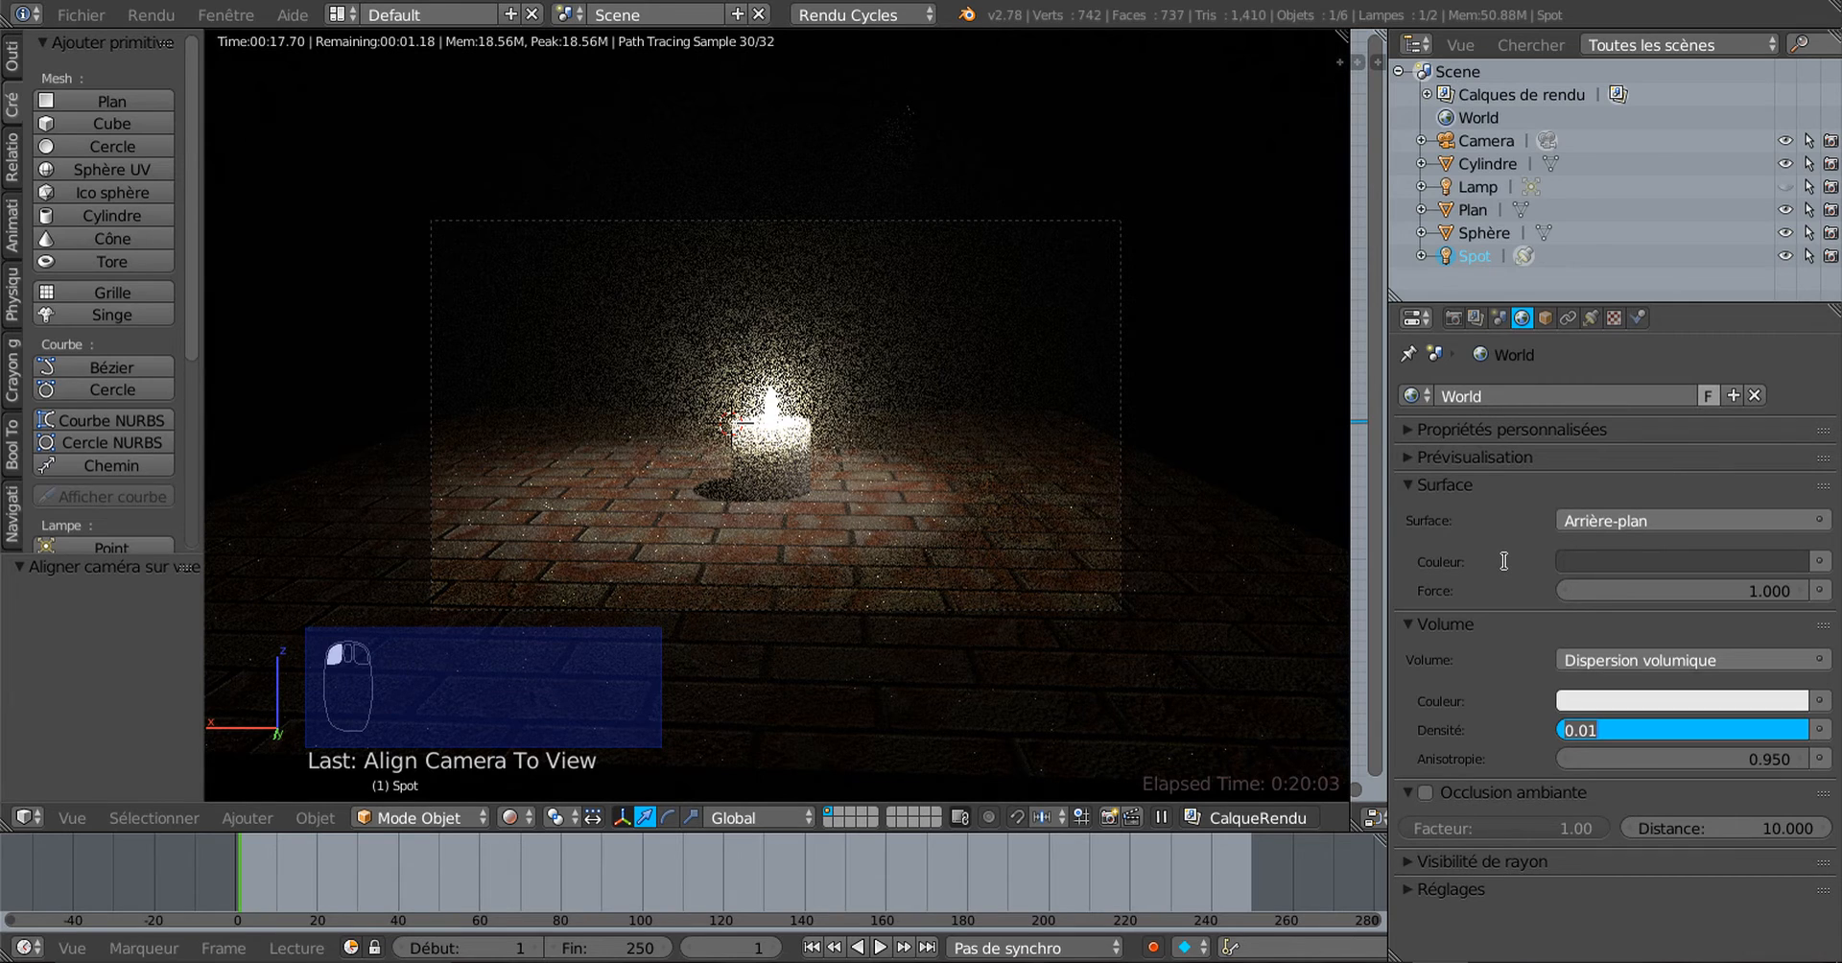
pyautogui.write('0.1')
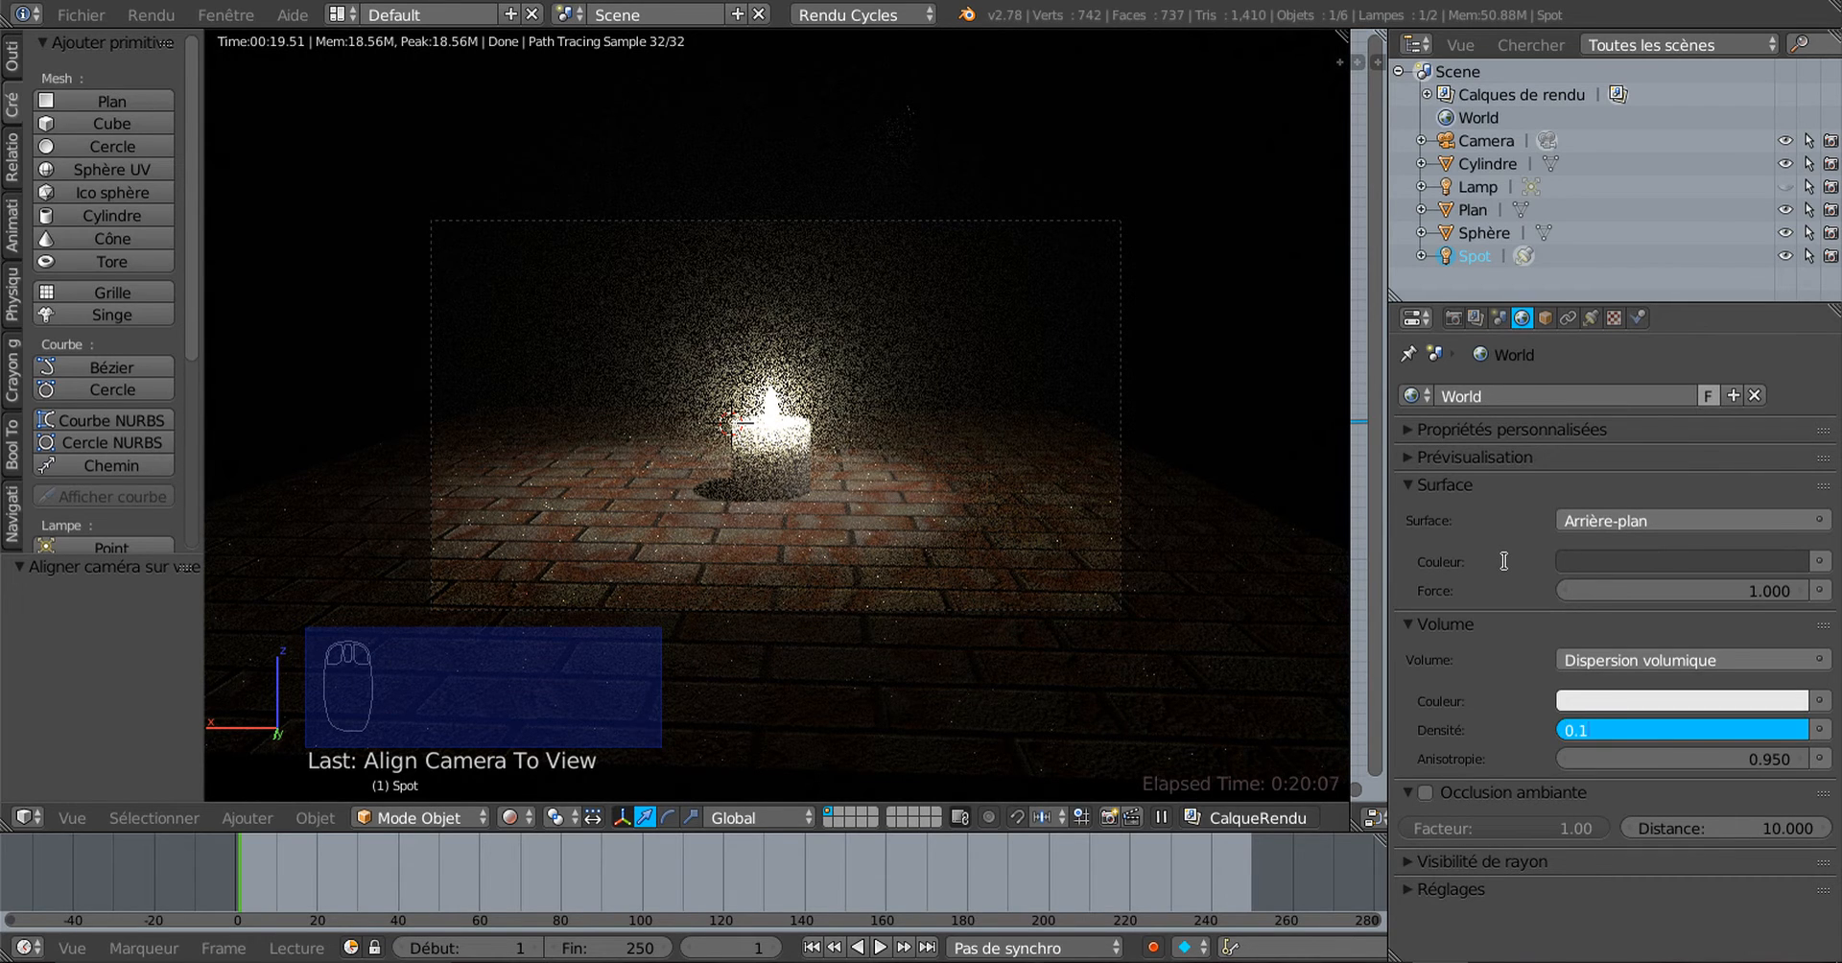
pyautogui.press('Return')
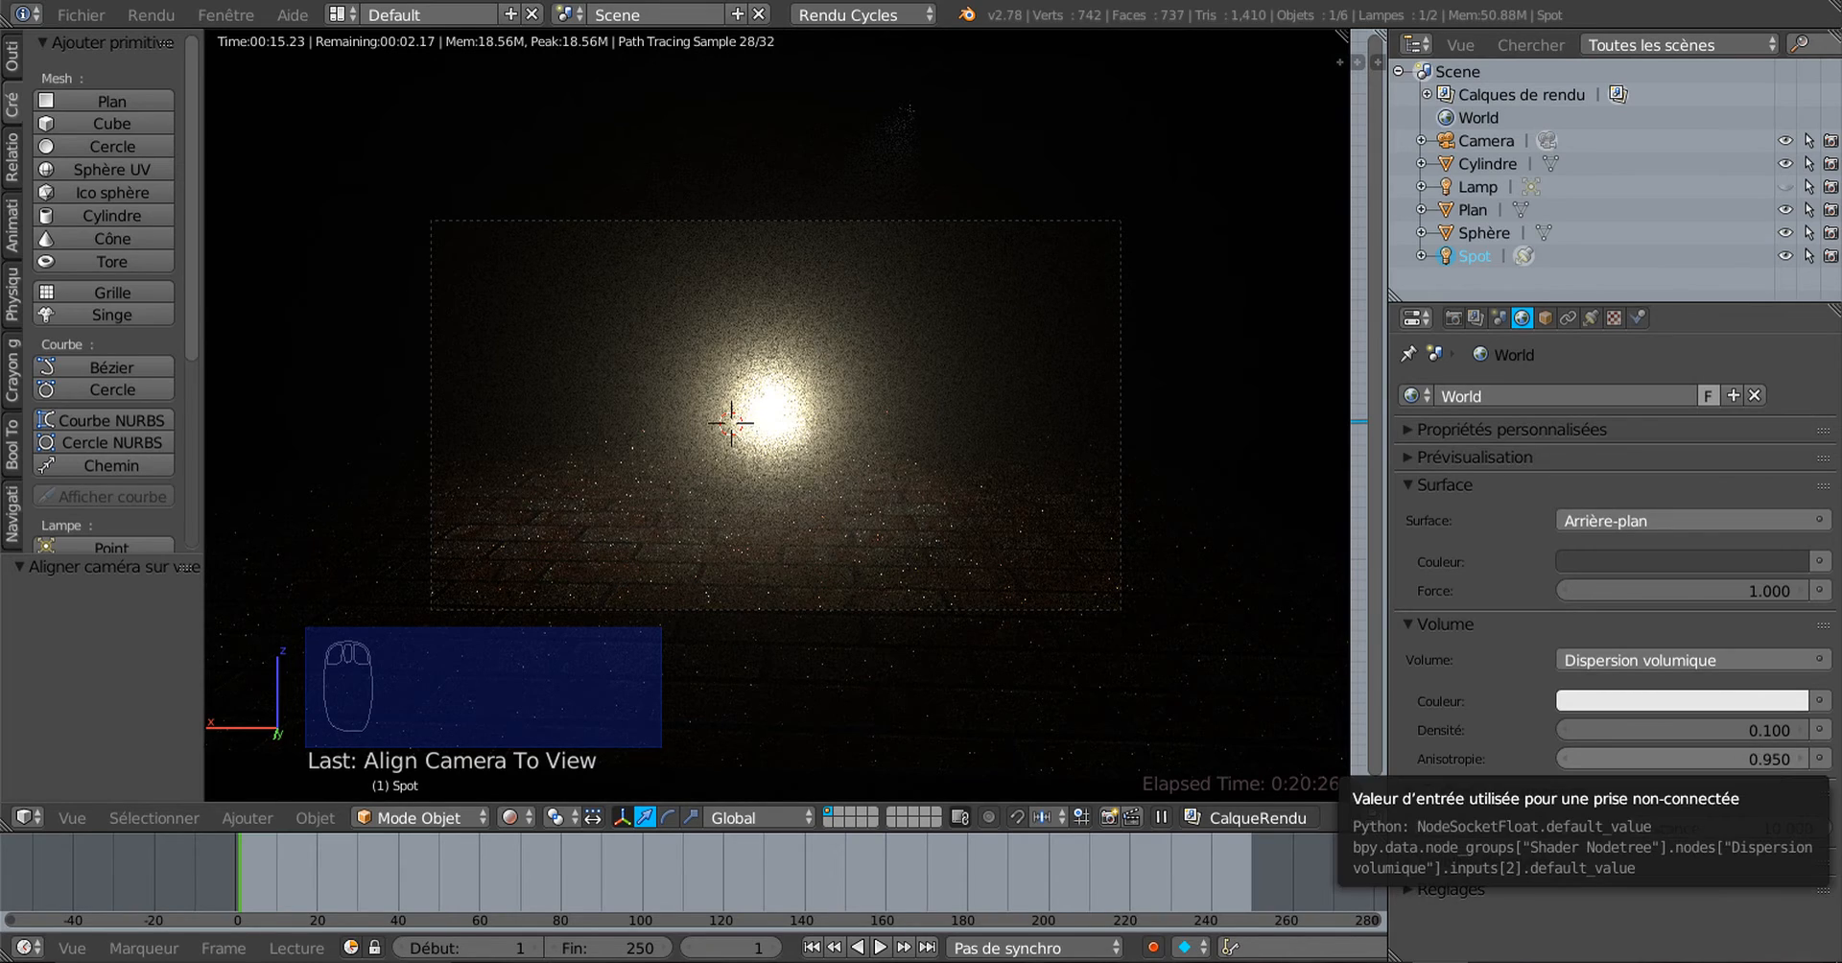
pyautogui.click(1566, 759)
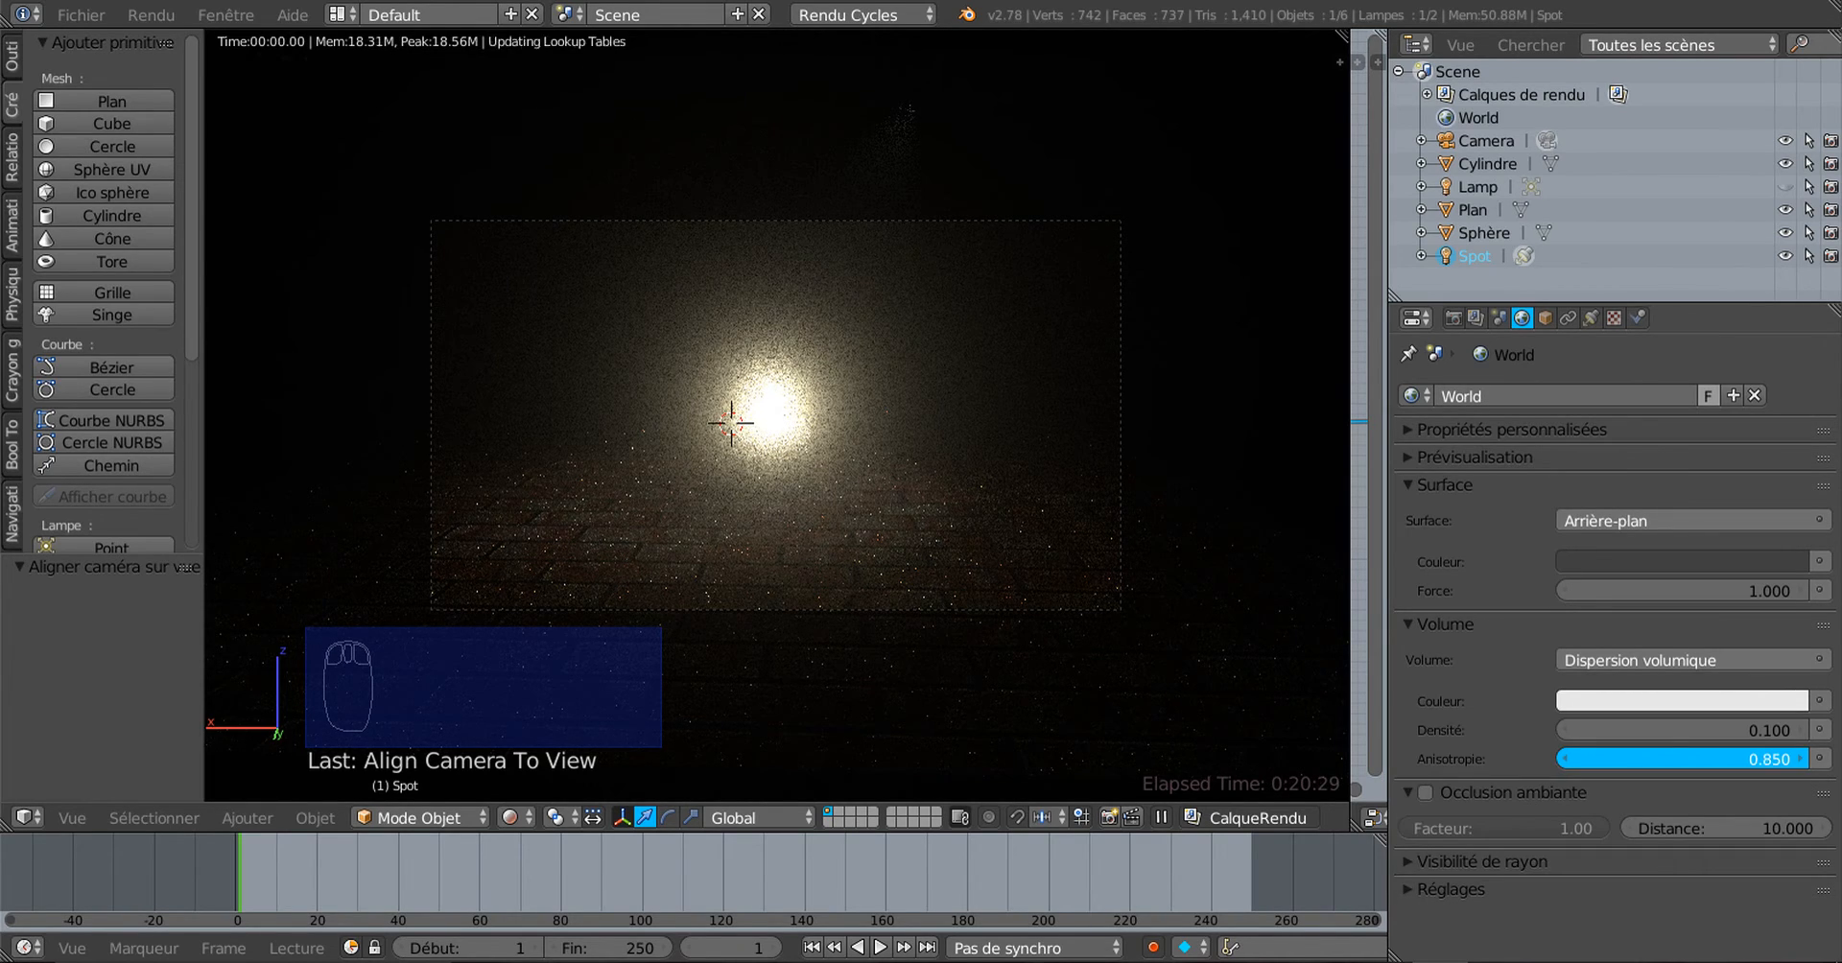
pyautogui.moveTo(1680, 758); pyautogui.dragTo(1667, 768)
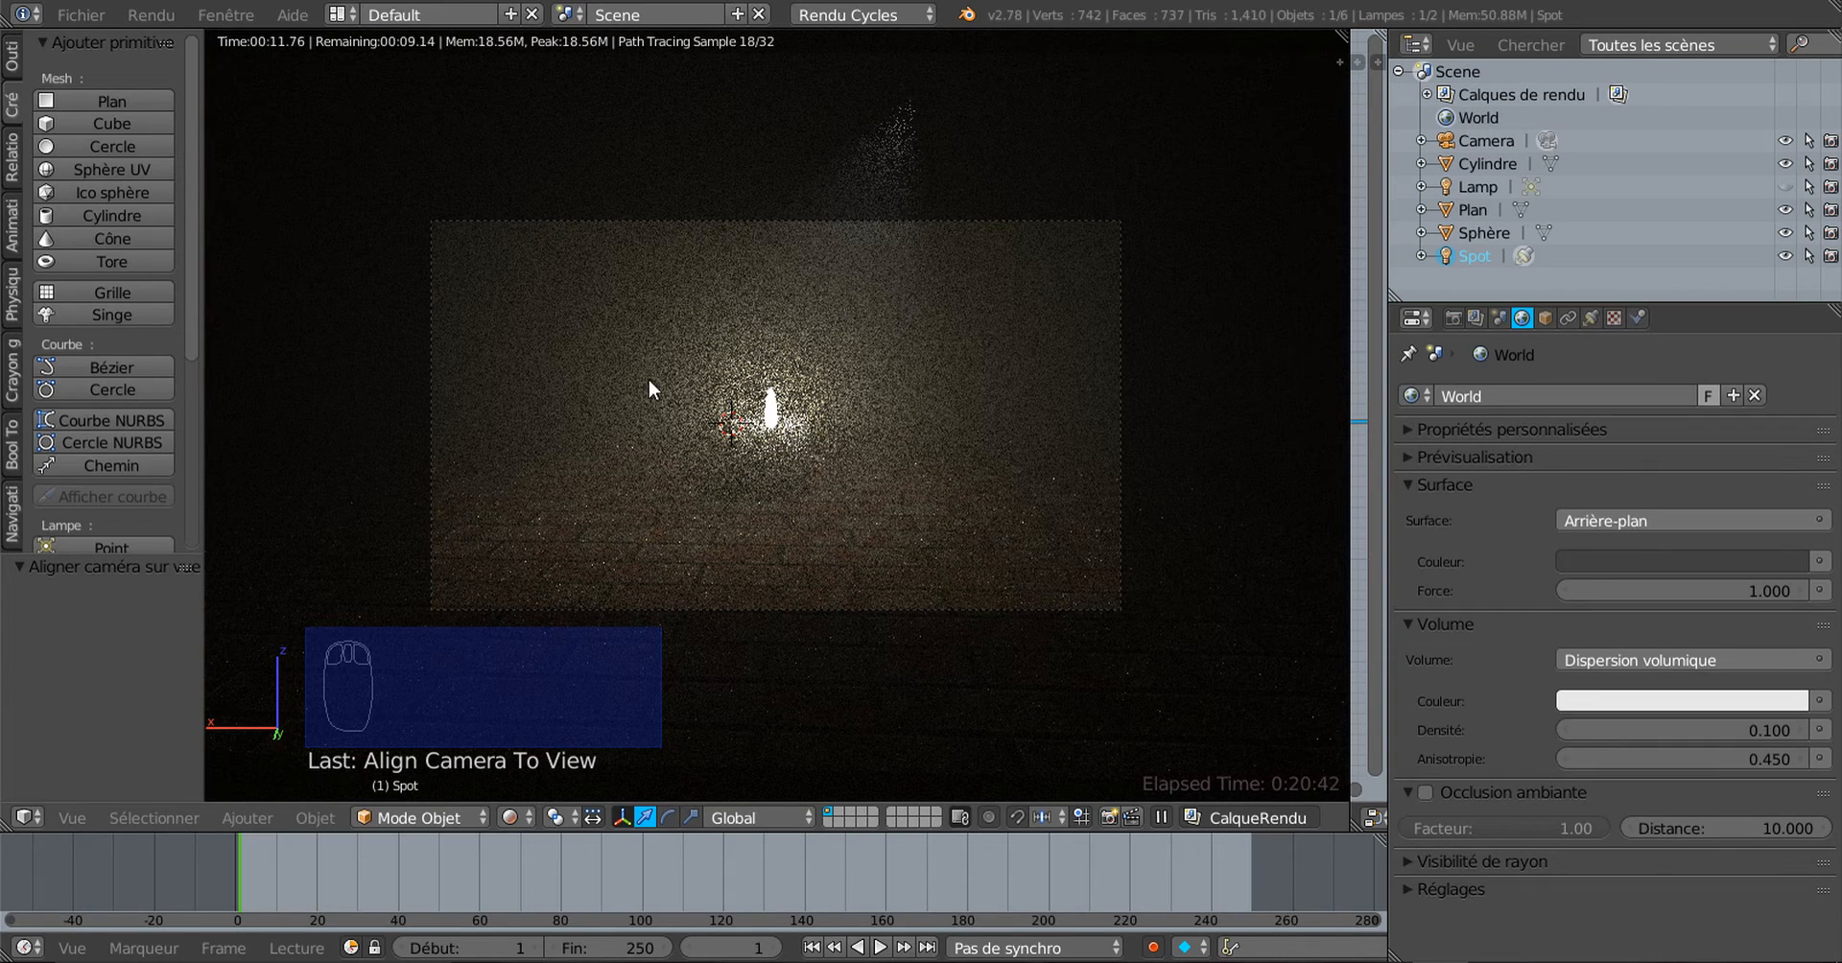
pyautogui.click(1567, 758)
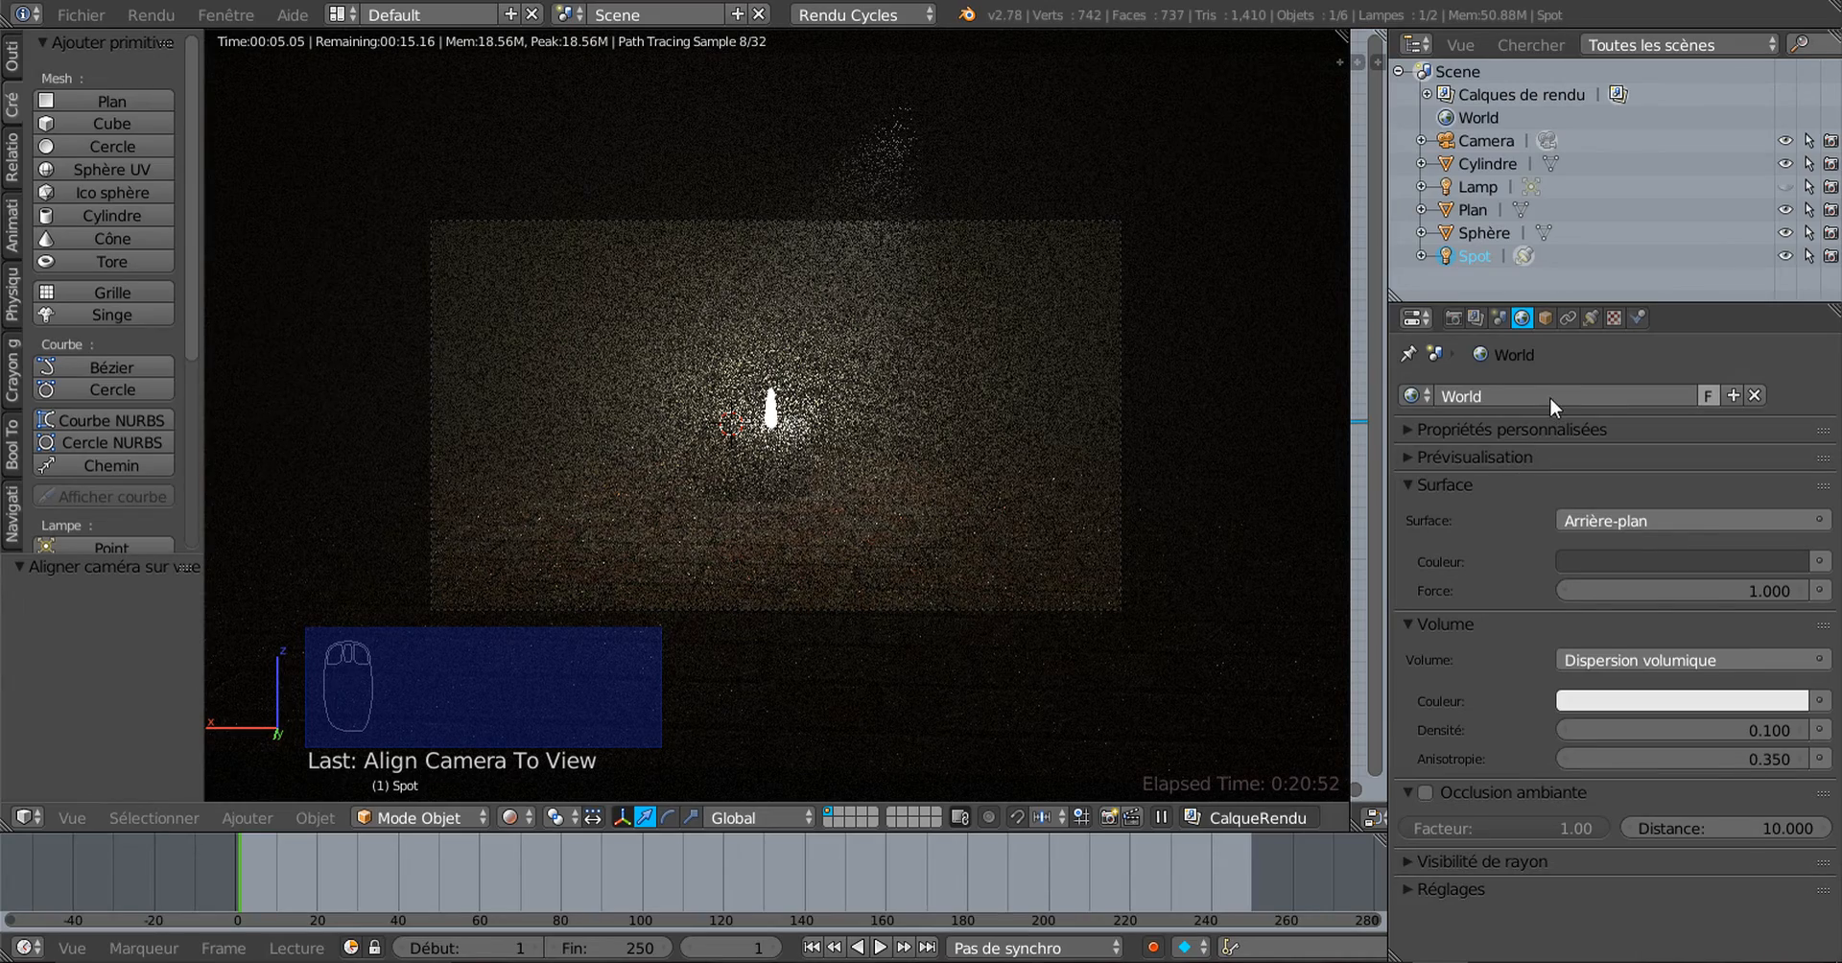
# Step: Tint the spot lamp's emission colour a pale salmon pink
pyautogui.click(1591, 319)
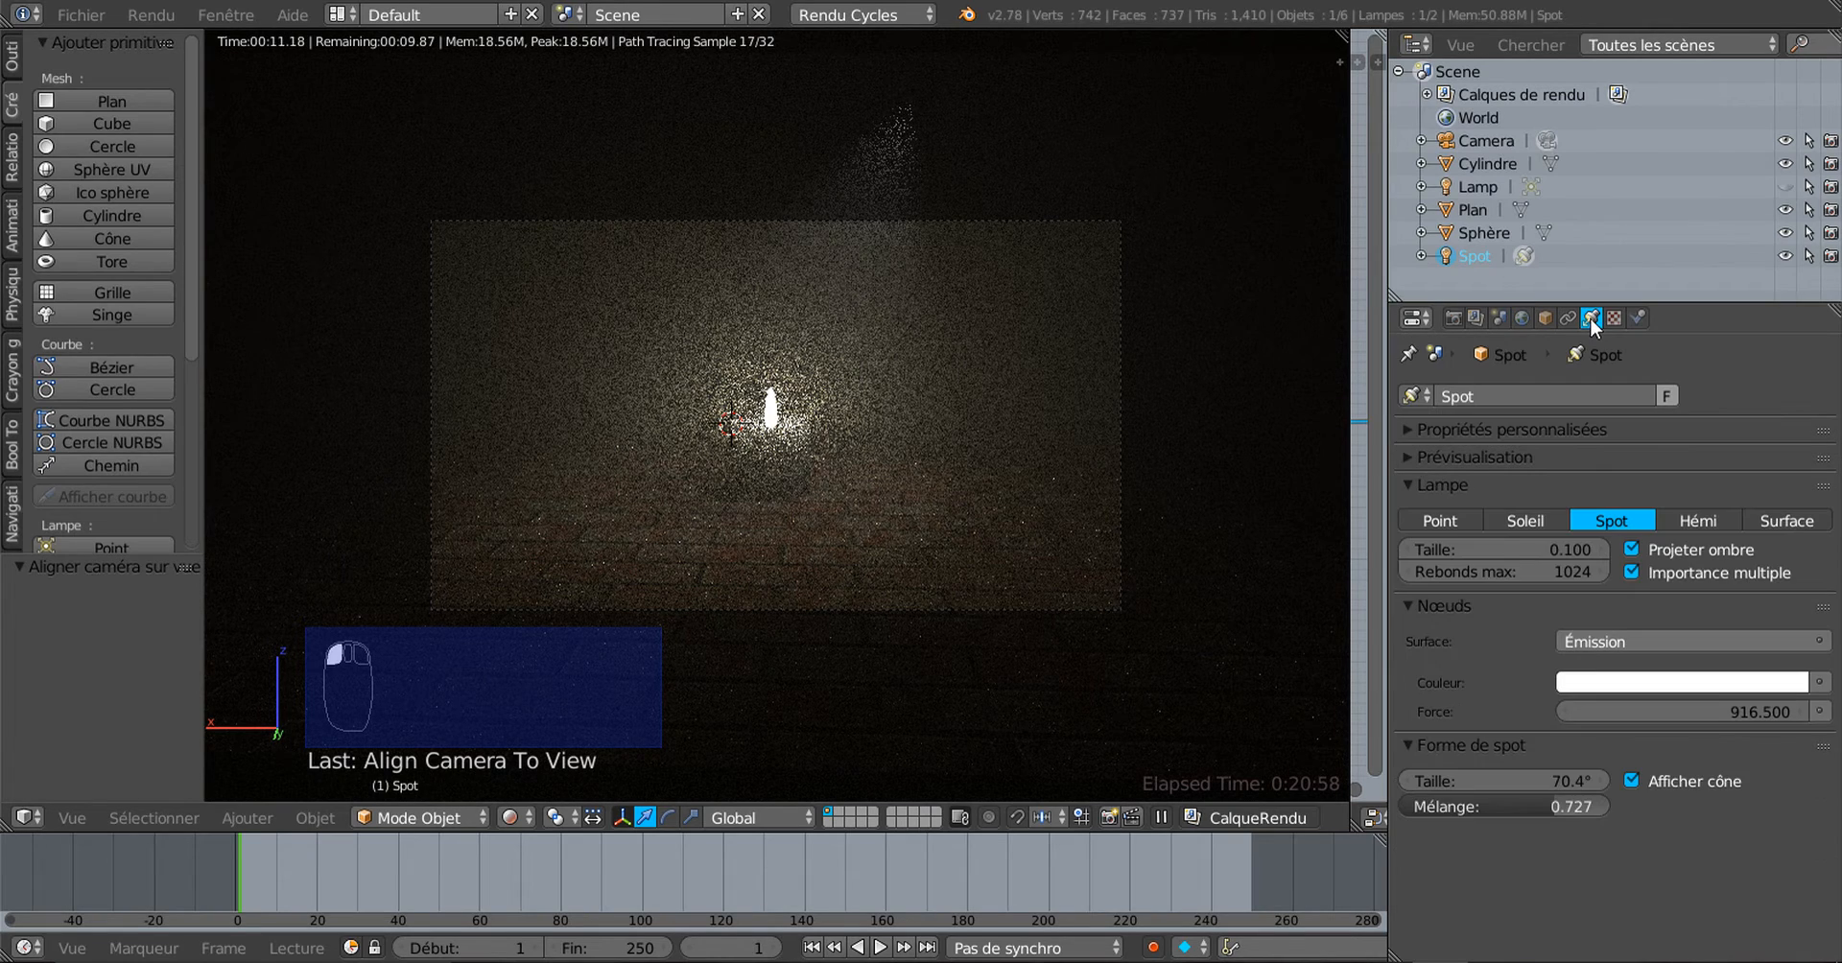
pyautogui.click(1662, 685)
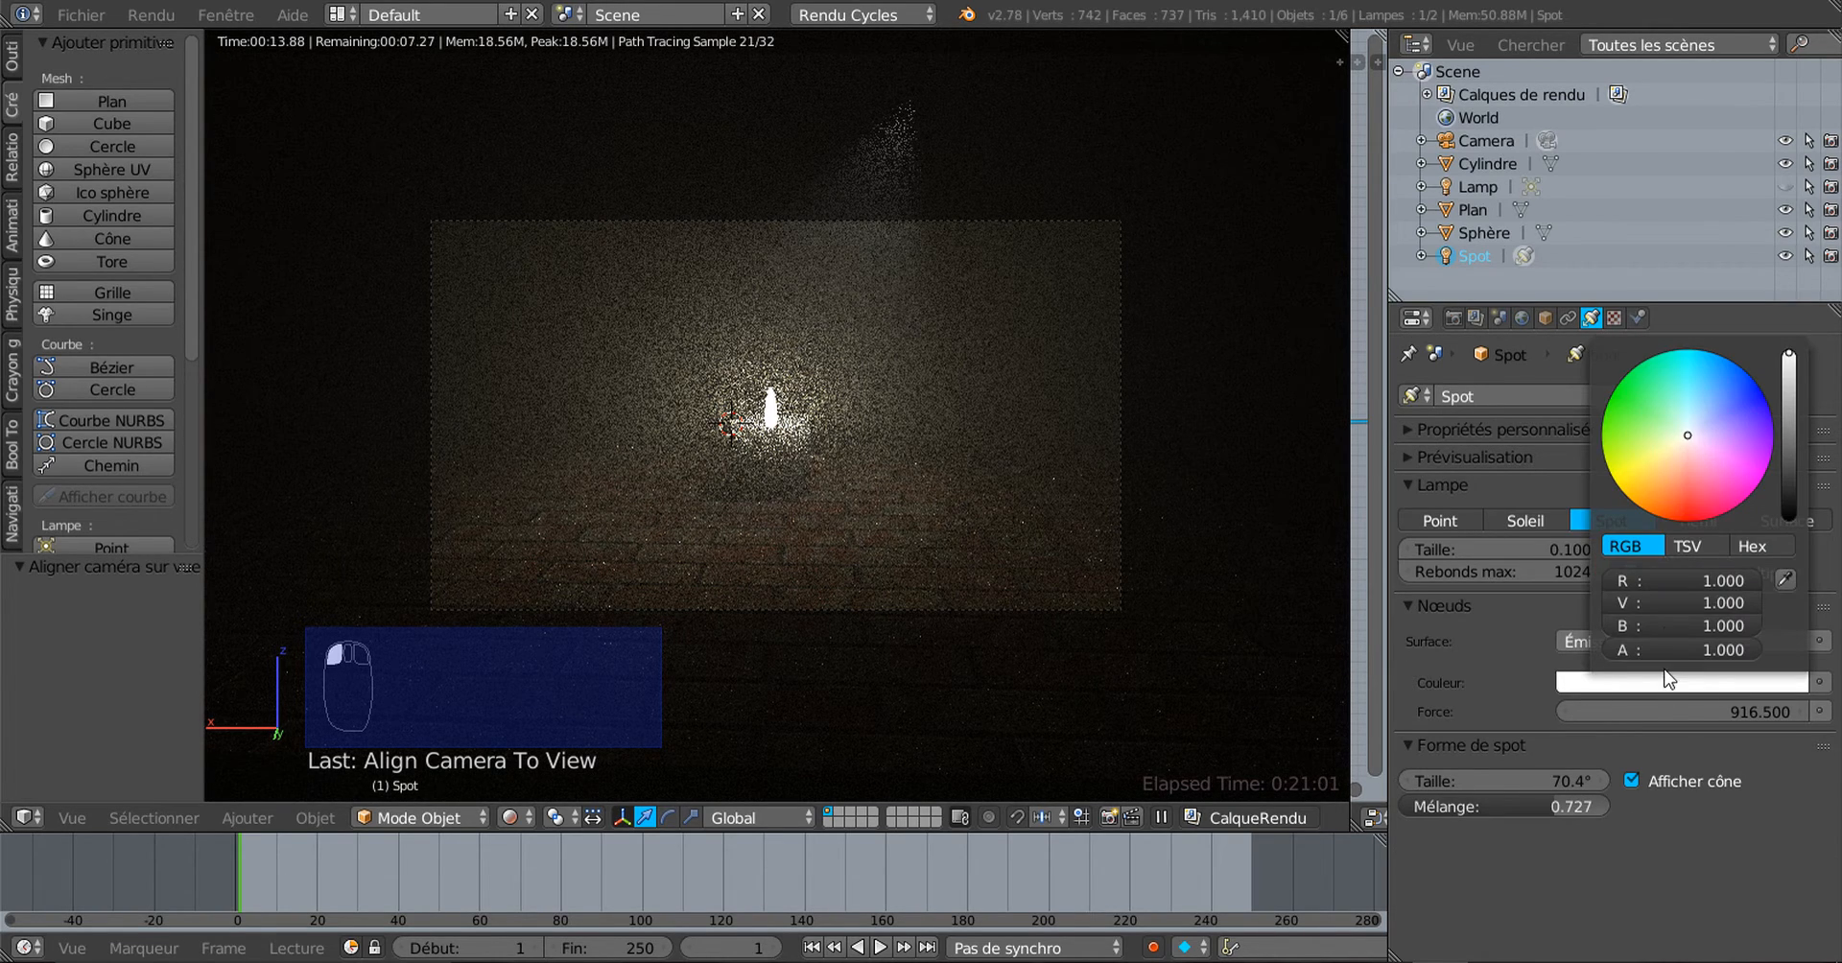
pyautogui.click(1682, 459)
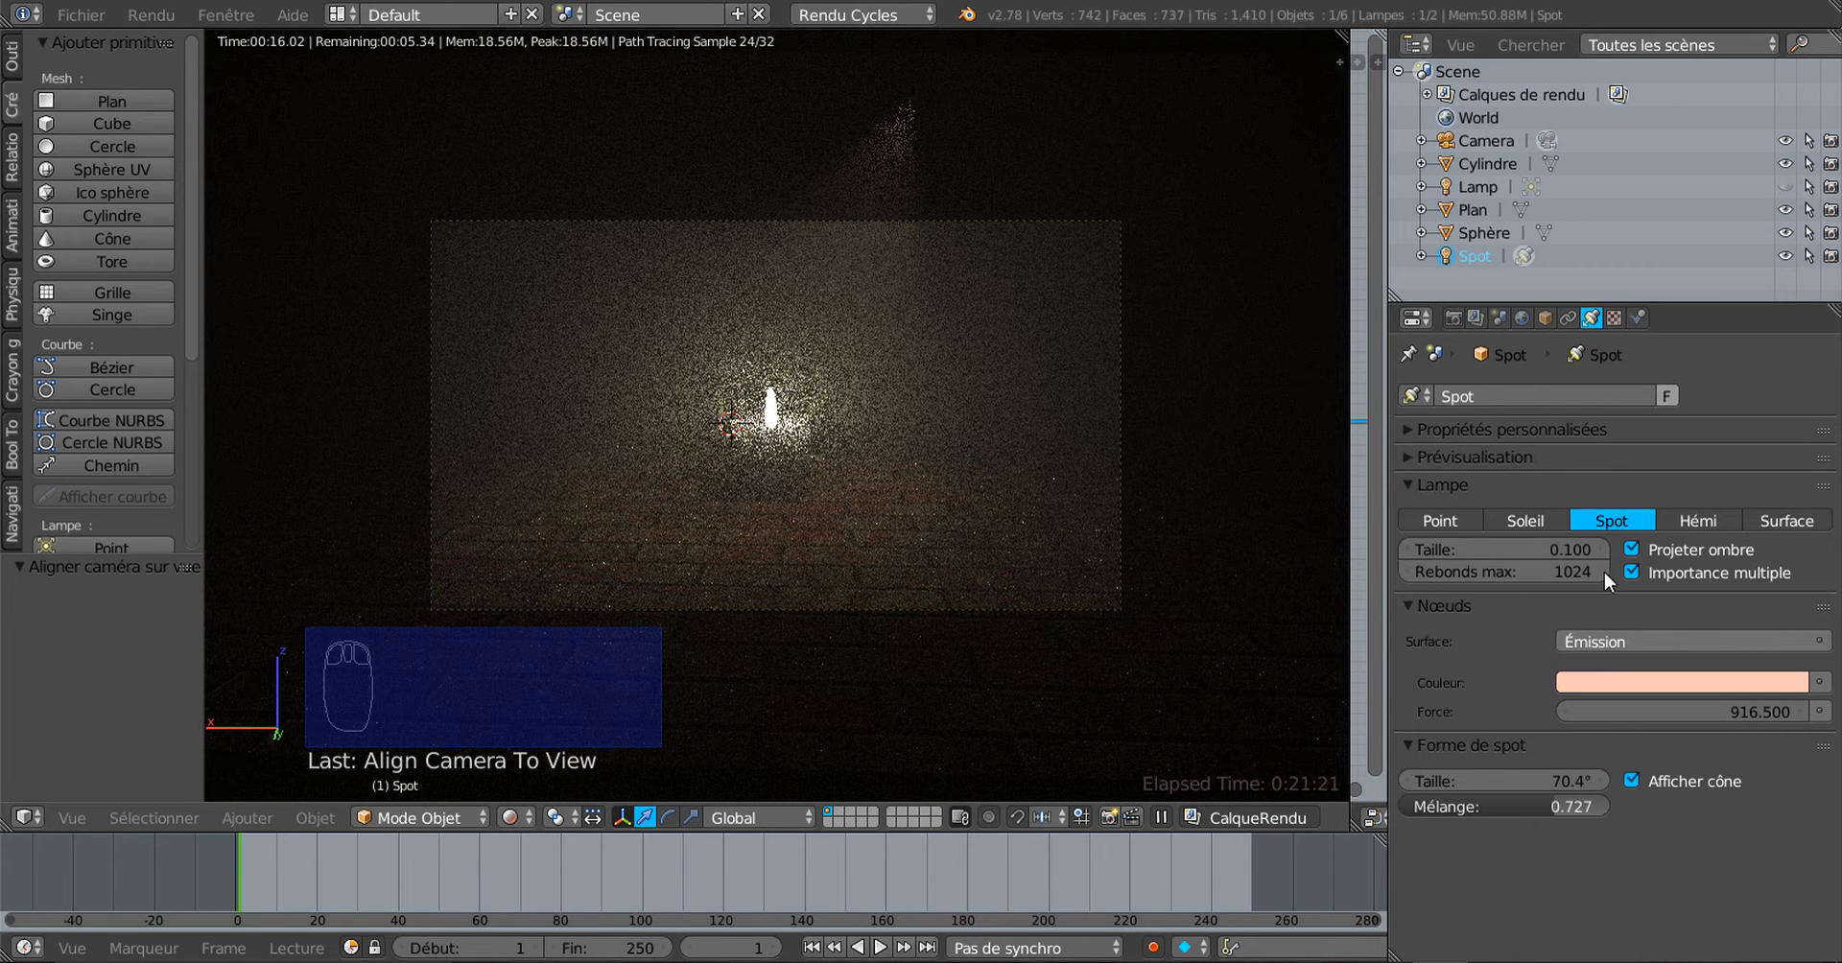
# Step: Set the World volume scatter anisotropy to 0.450
pyautogui.click(1522, 318)
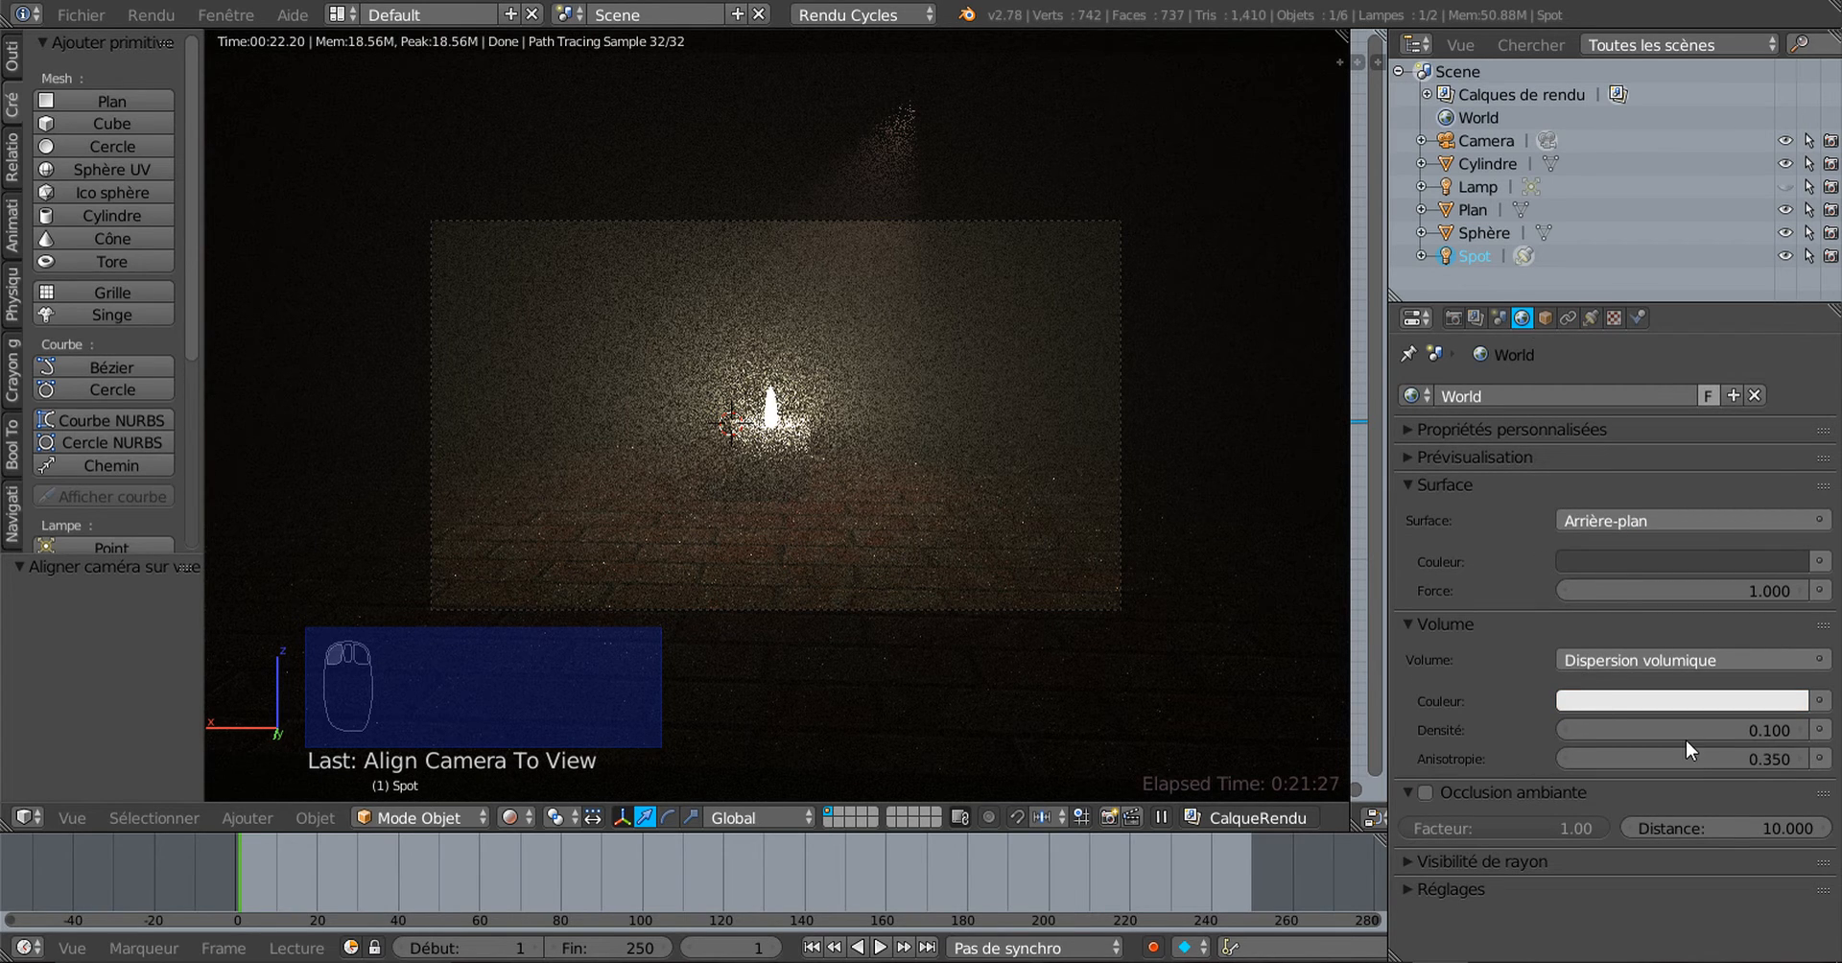
pyautogui.click(1795, 757)
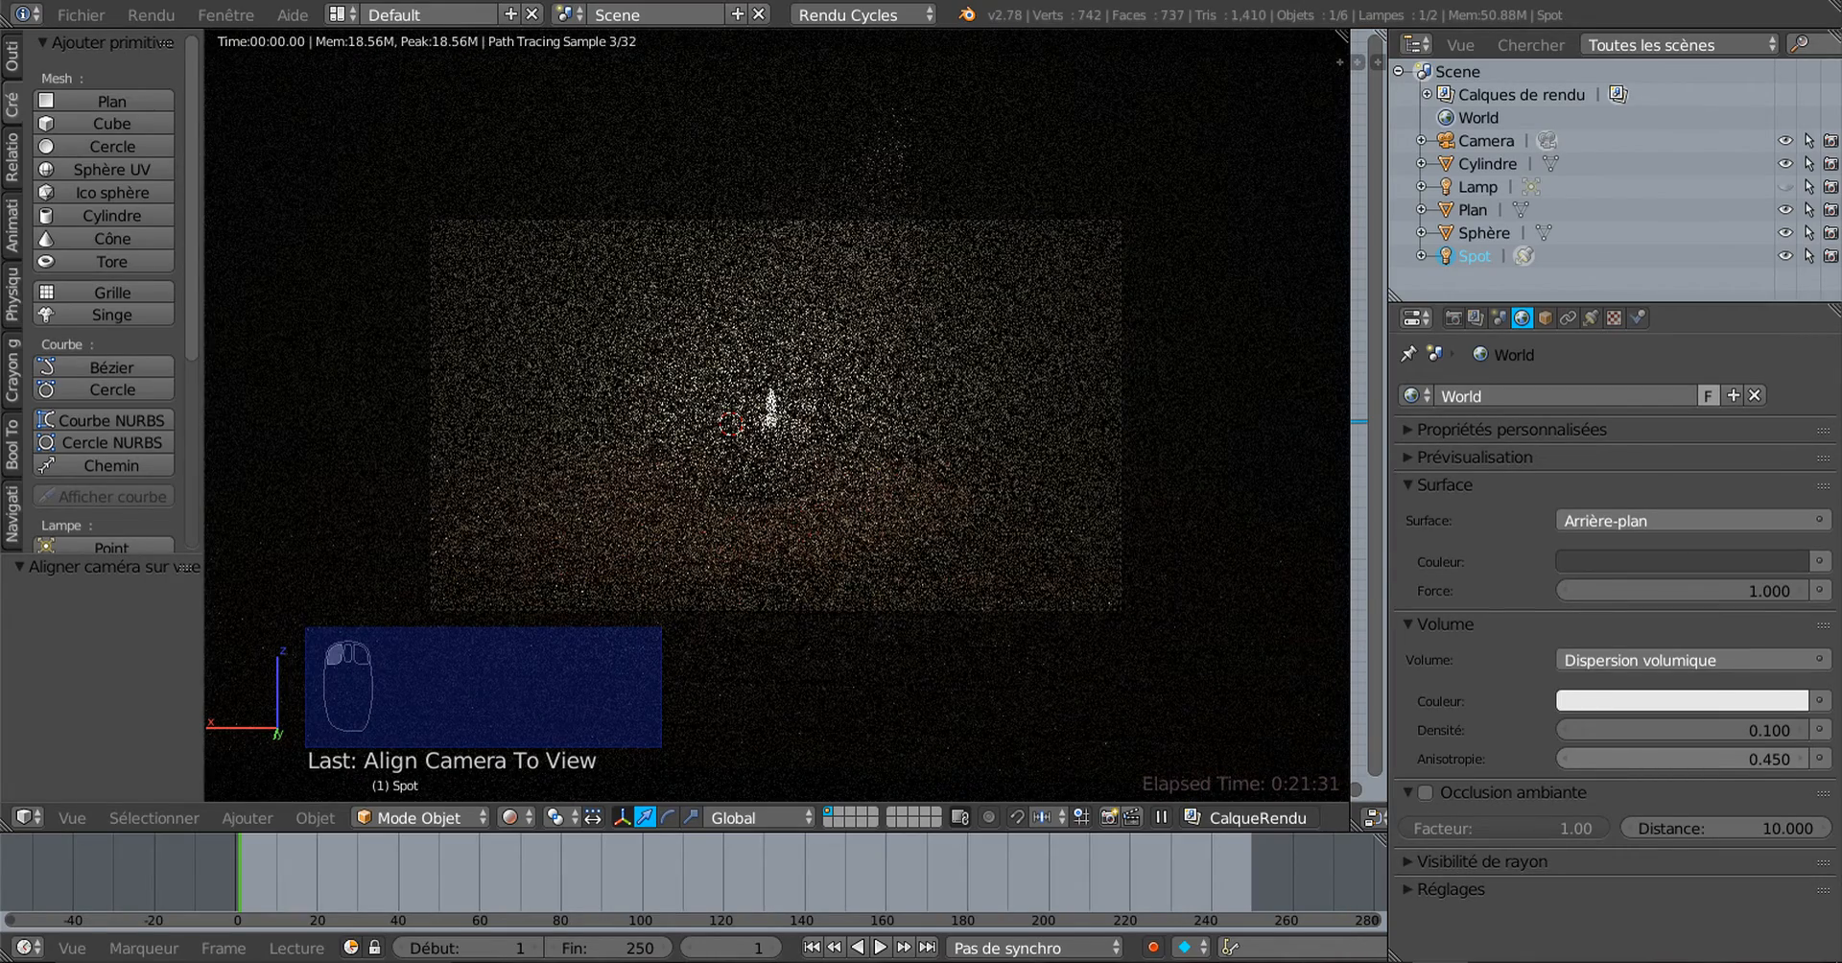
pyautogui.click(1796, 756)
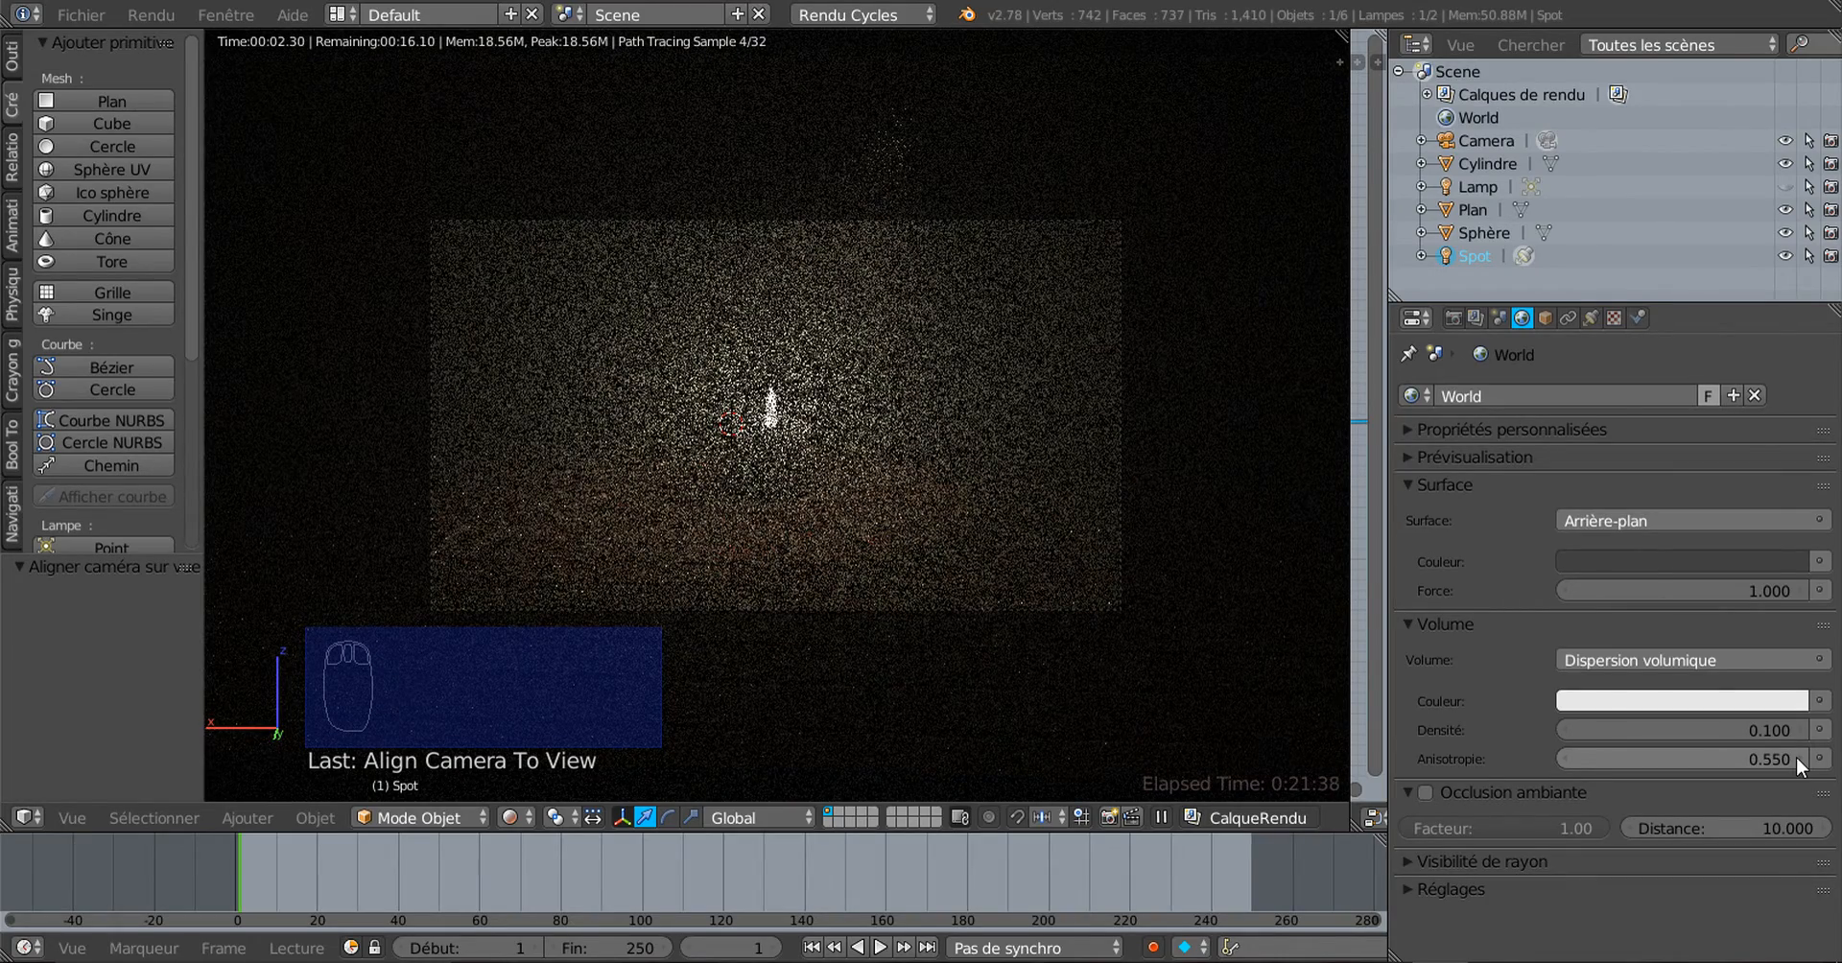
pyautogui.click(1565, 758)
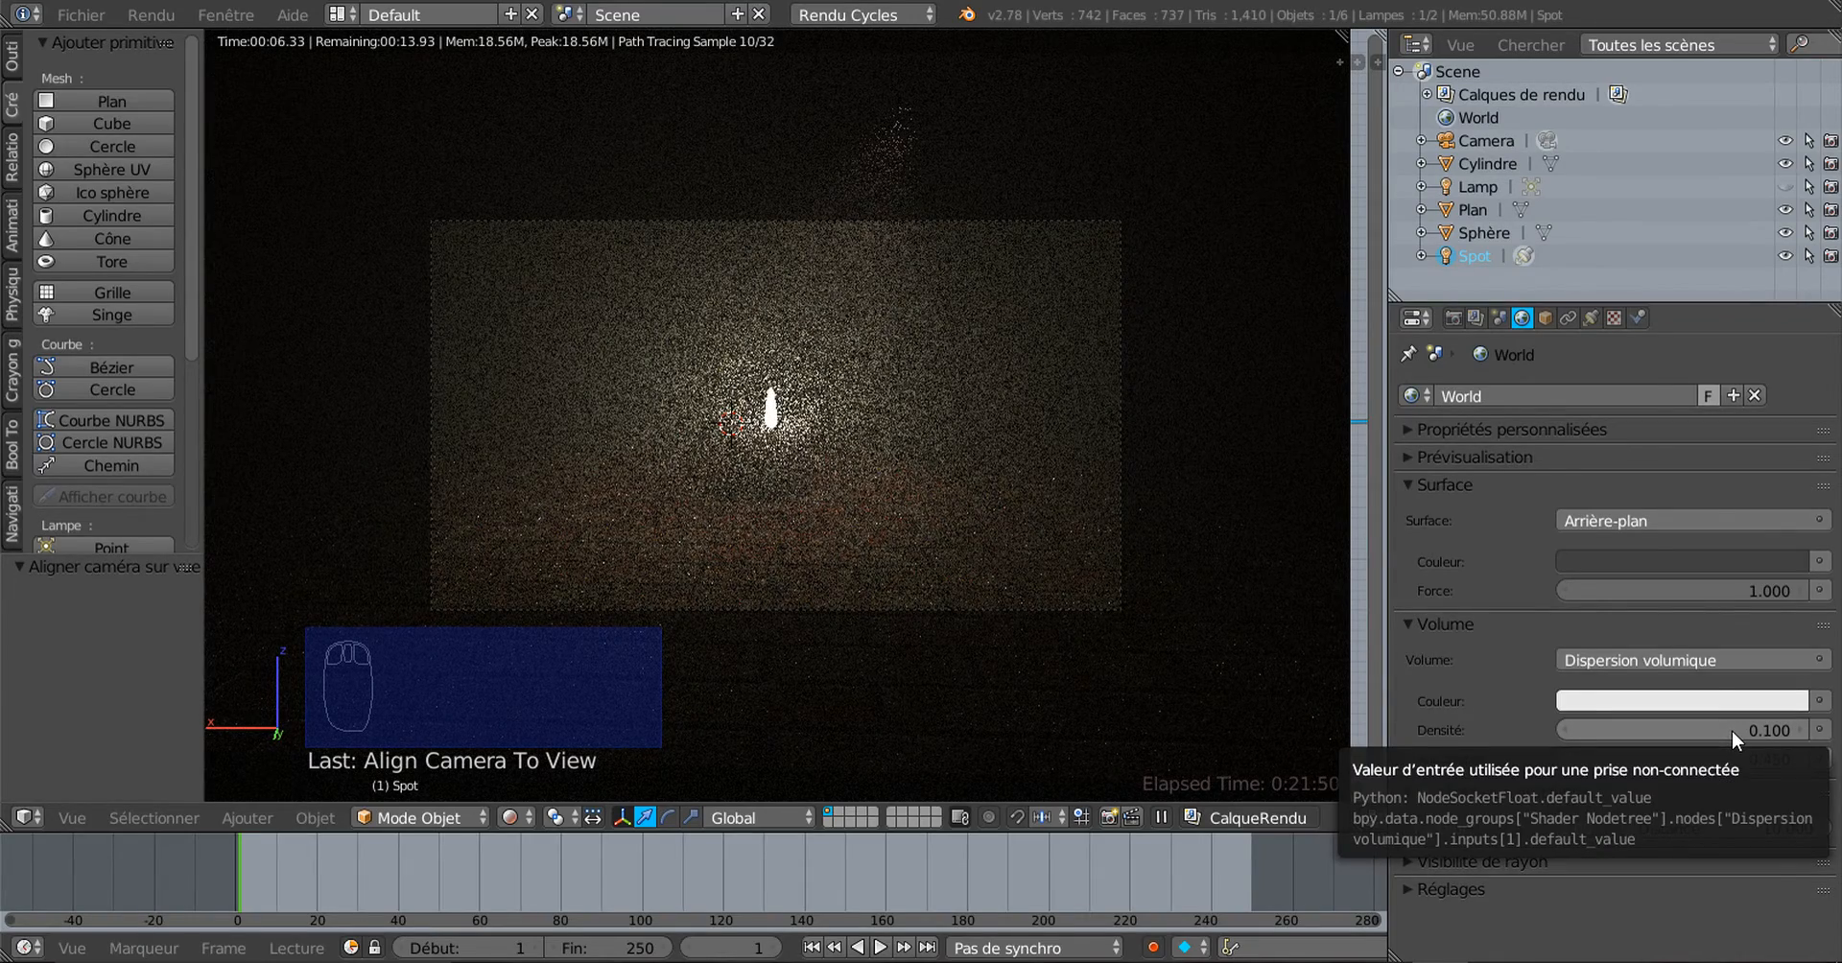
# Step: Reduce the World volume scatter density to 0.08
pyautogui.click(1731, 729)
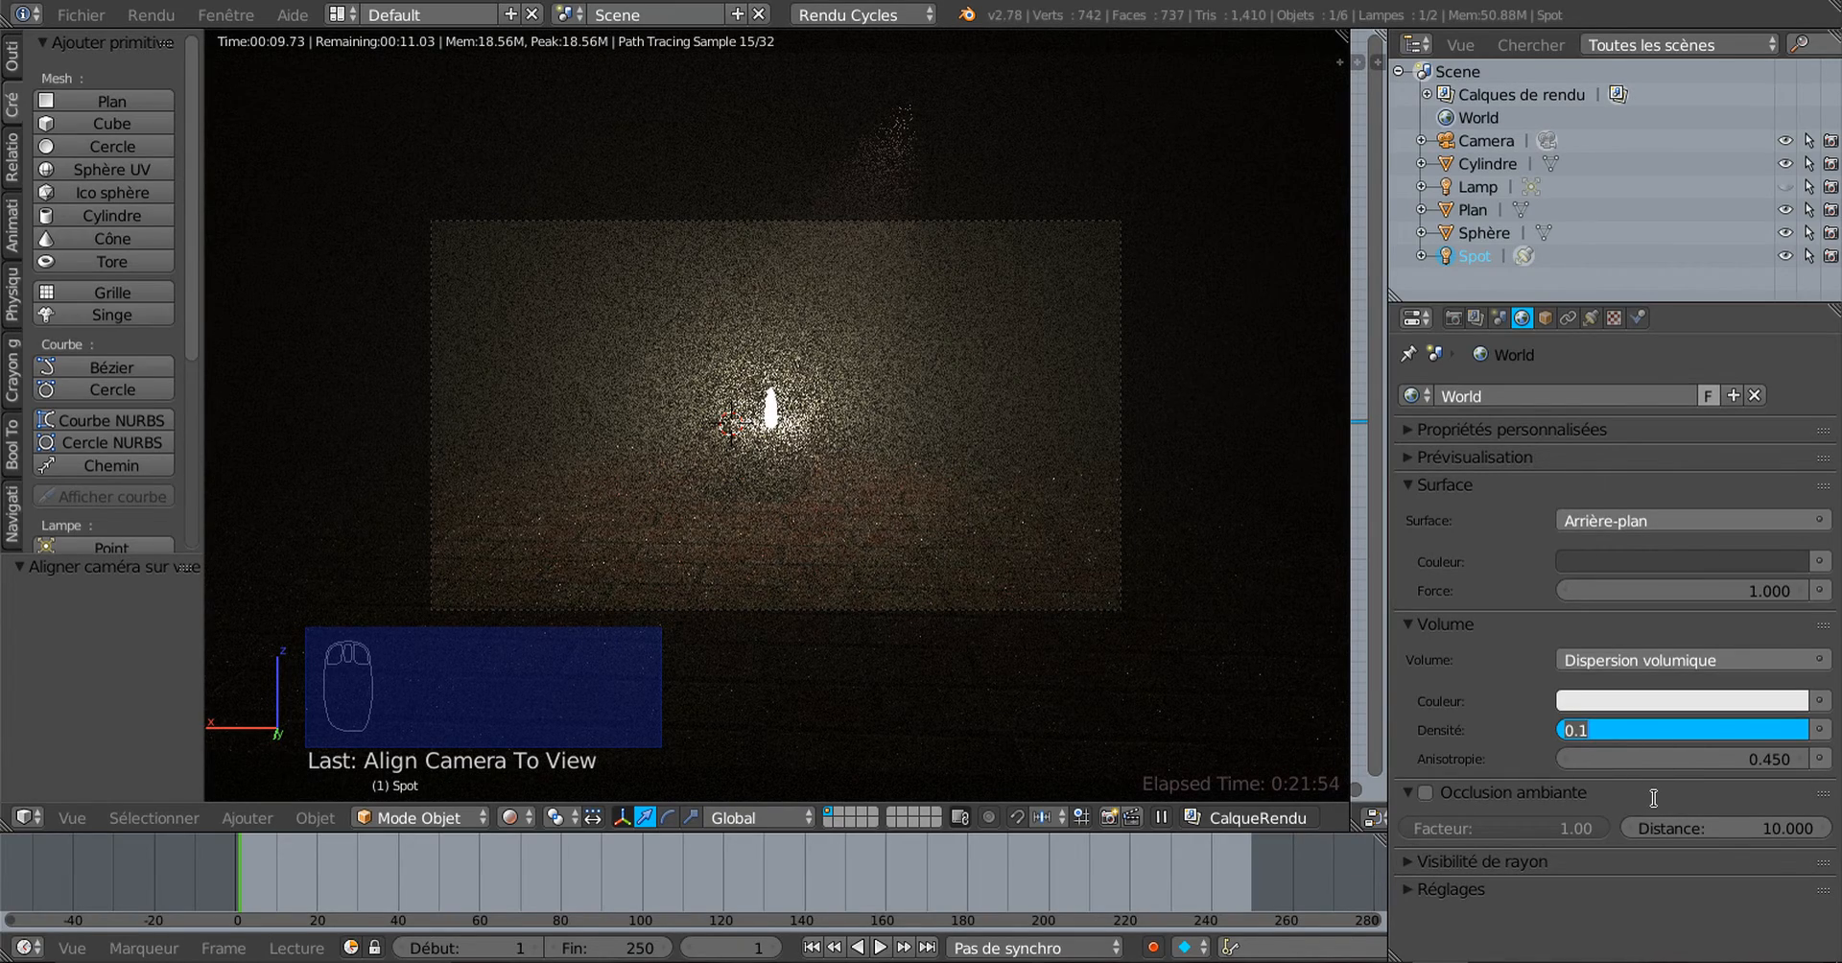
pyautogui.write('0.08')
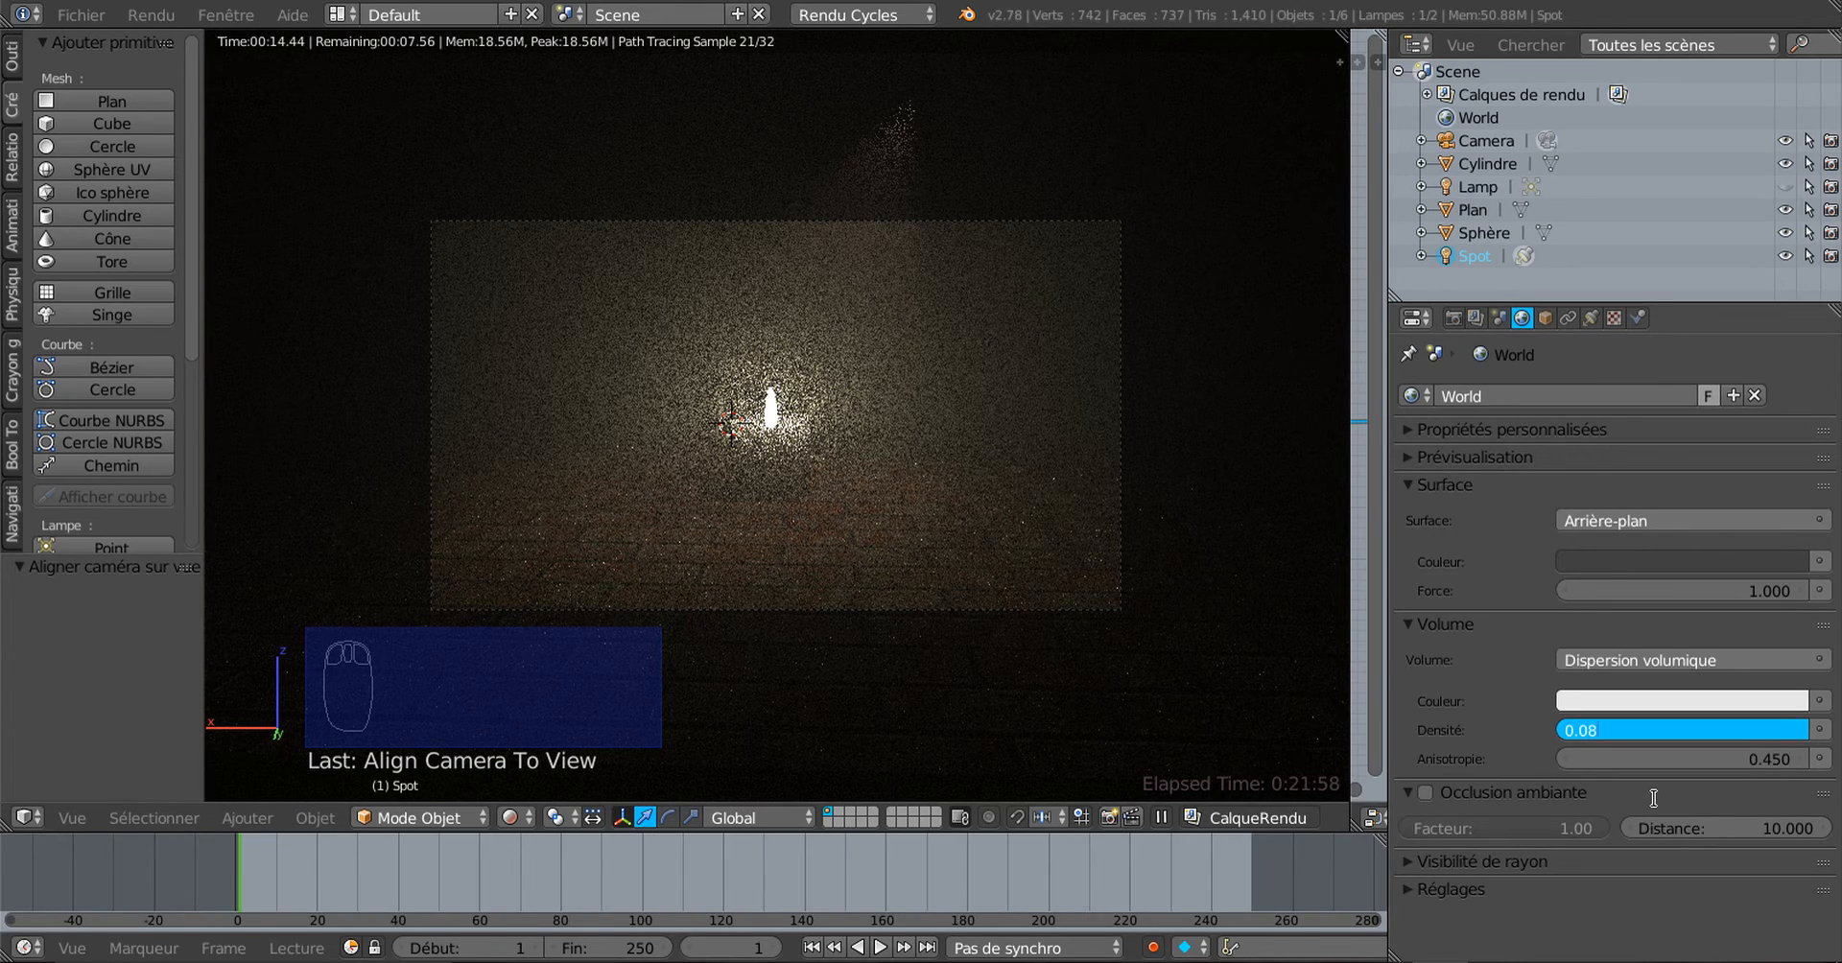
pyautogui.press('Return')
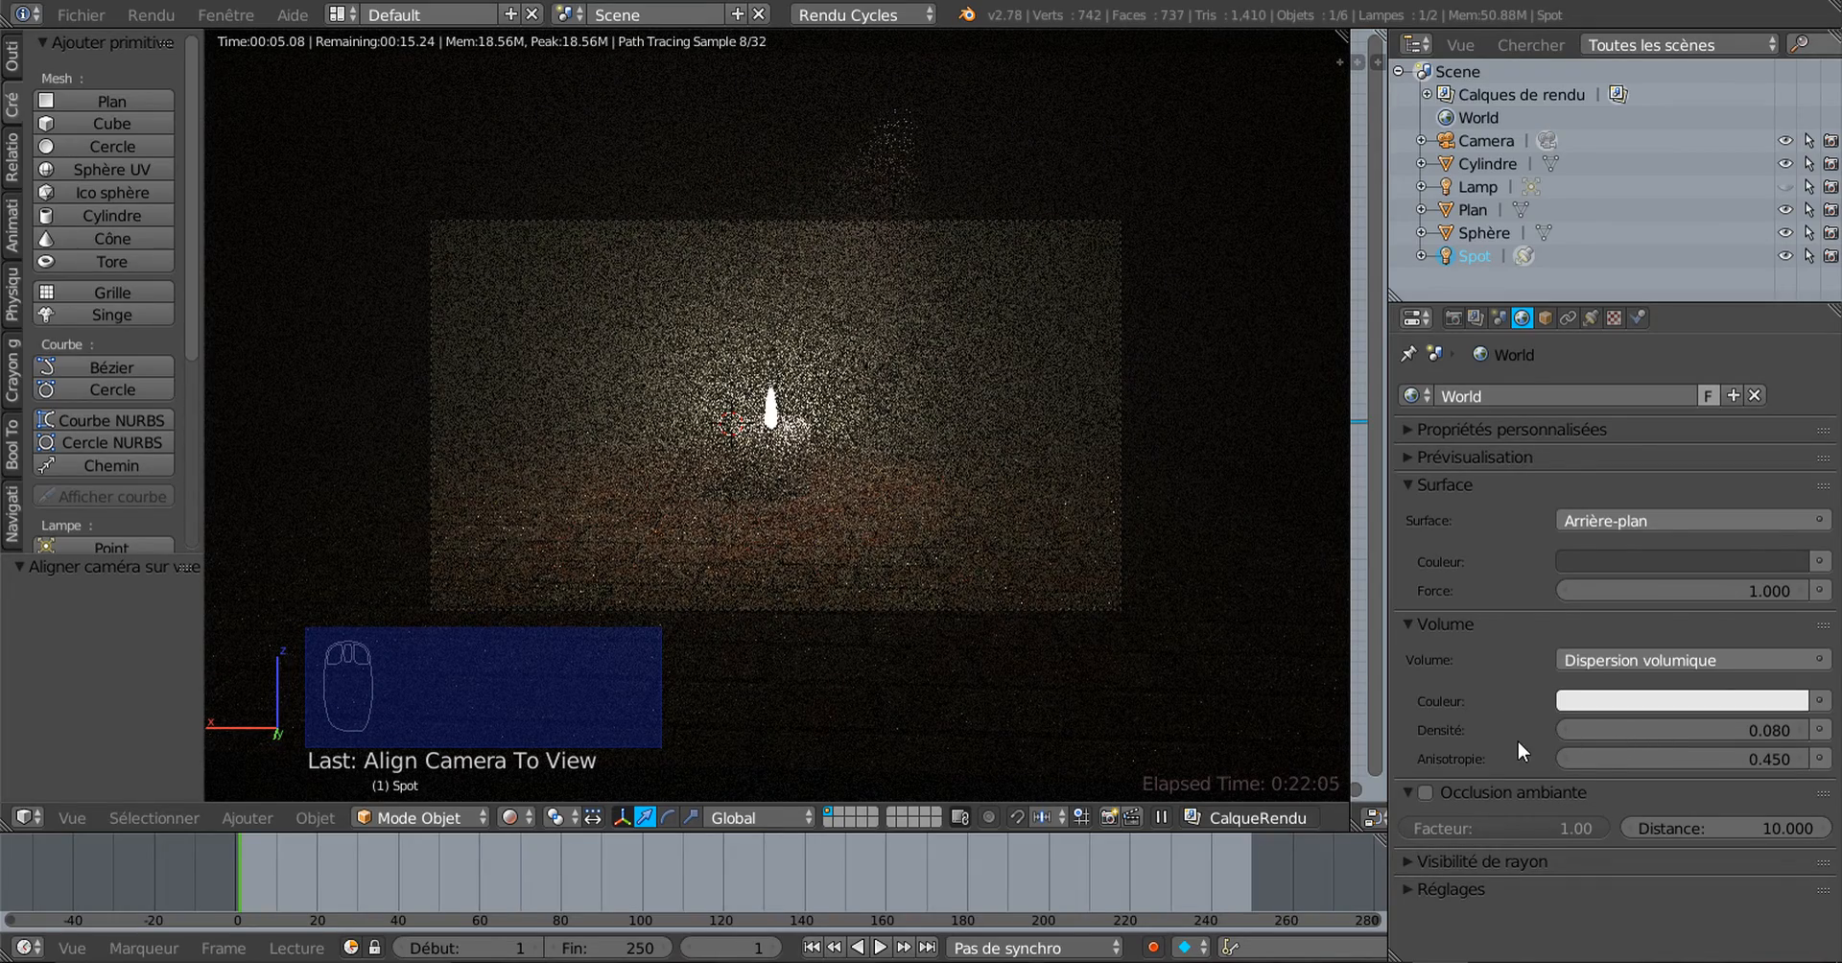
# Step: Lower the World volume scatter density to 0.009 for a much thinner haze
pyautogui.click(1752, 727)
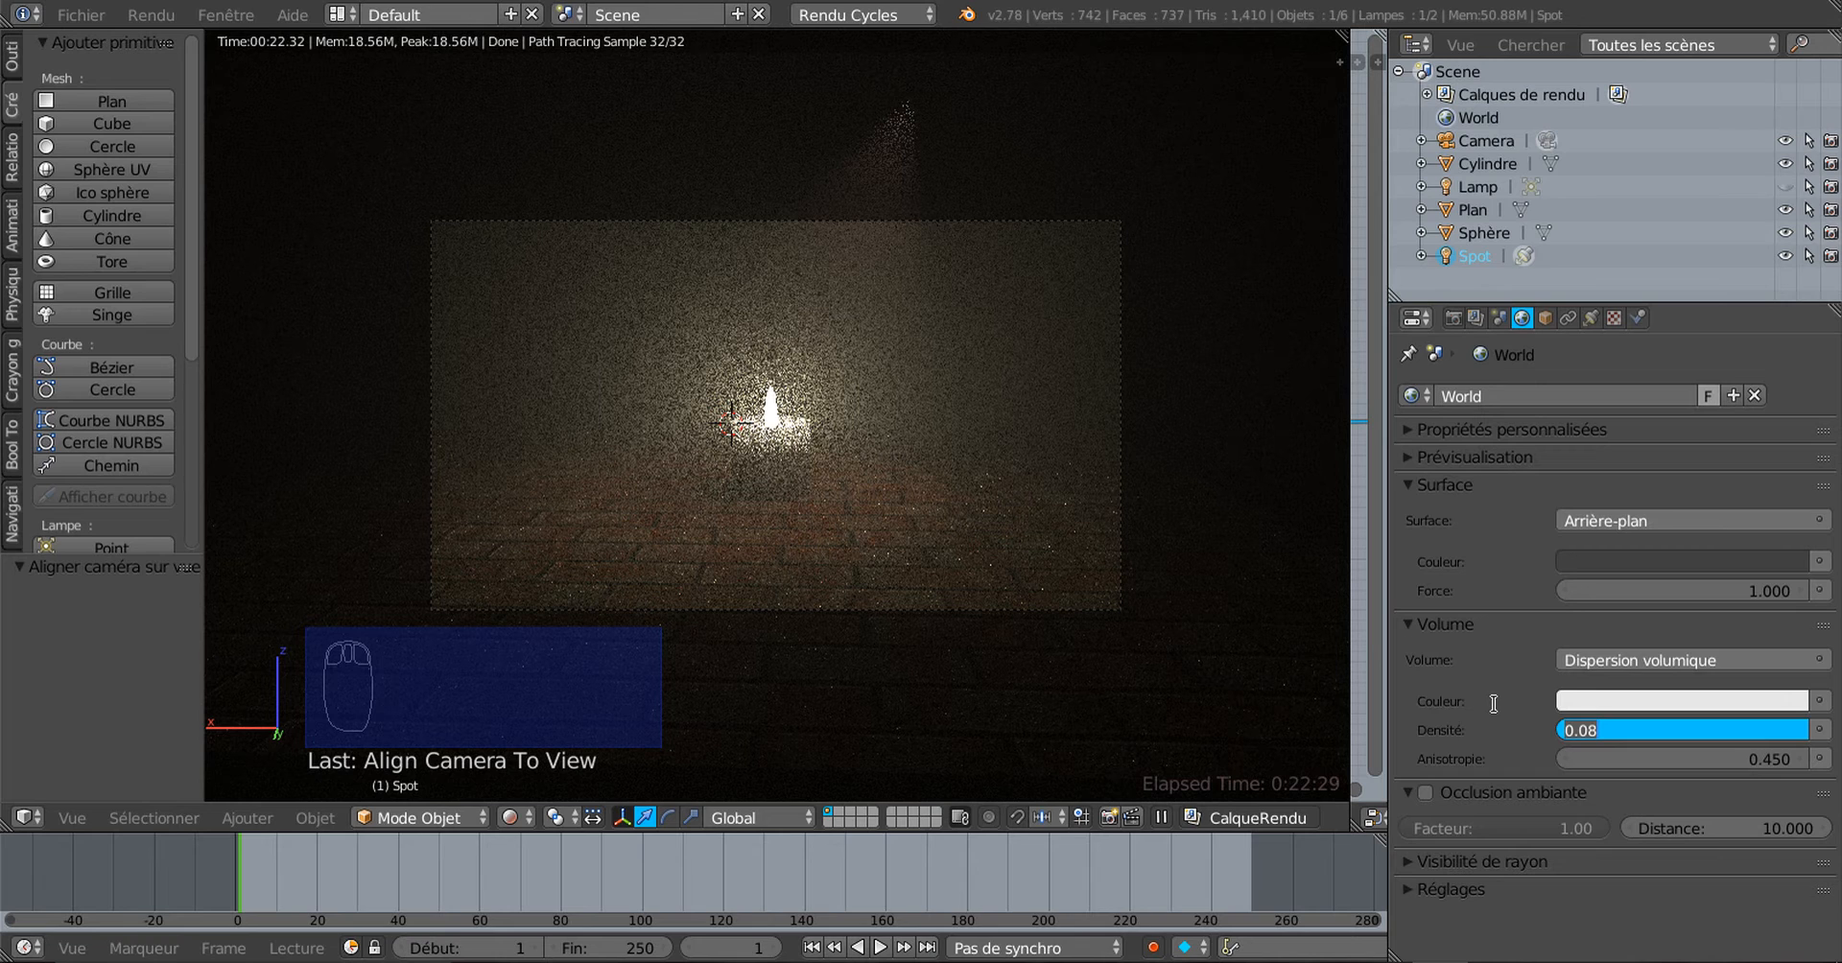
pyautogui.write('0.009')
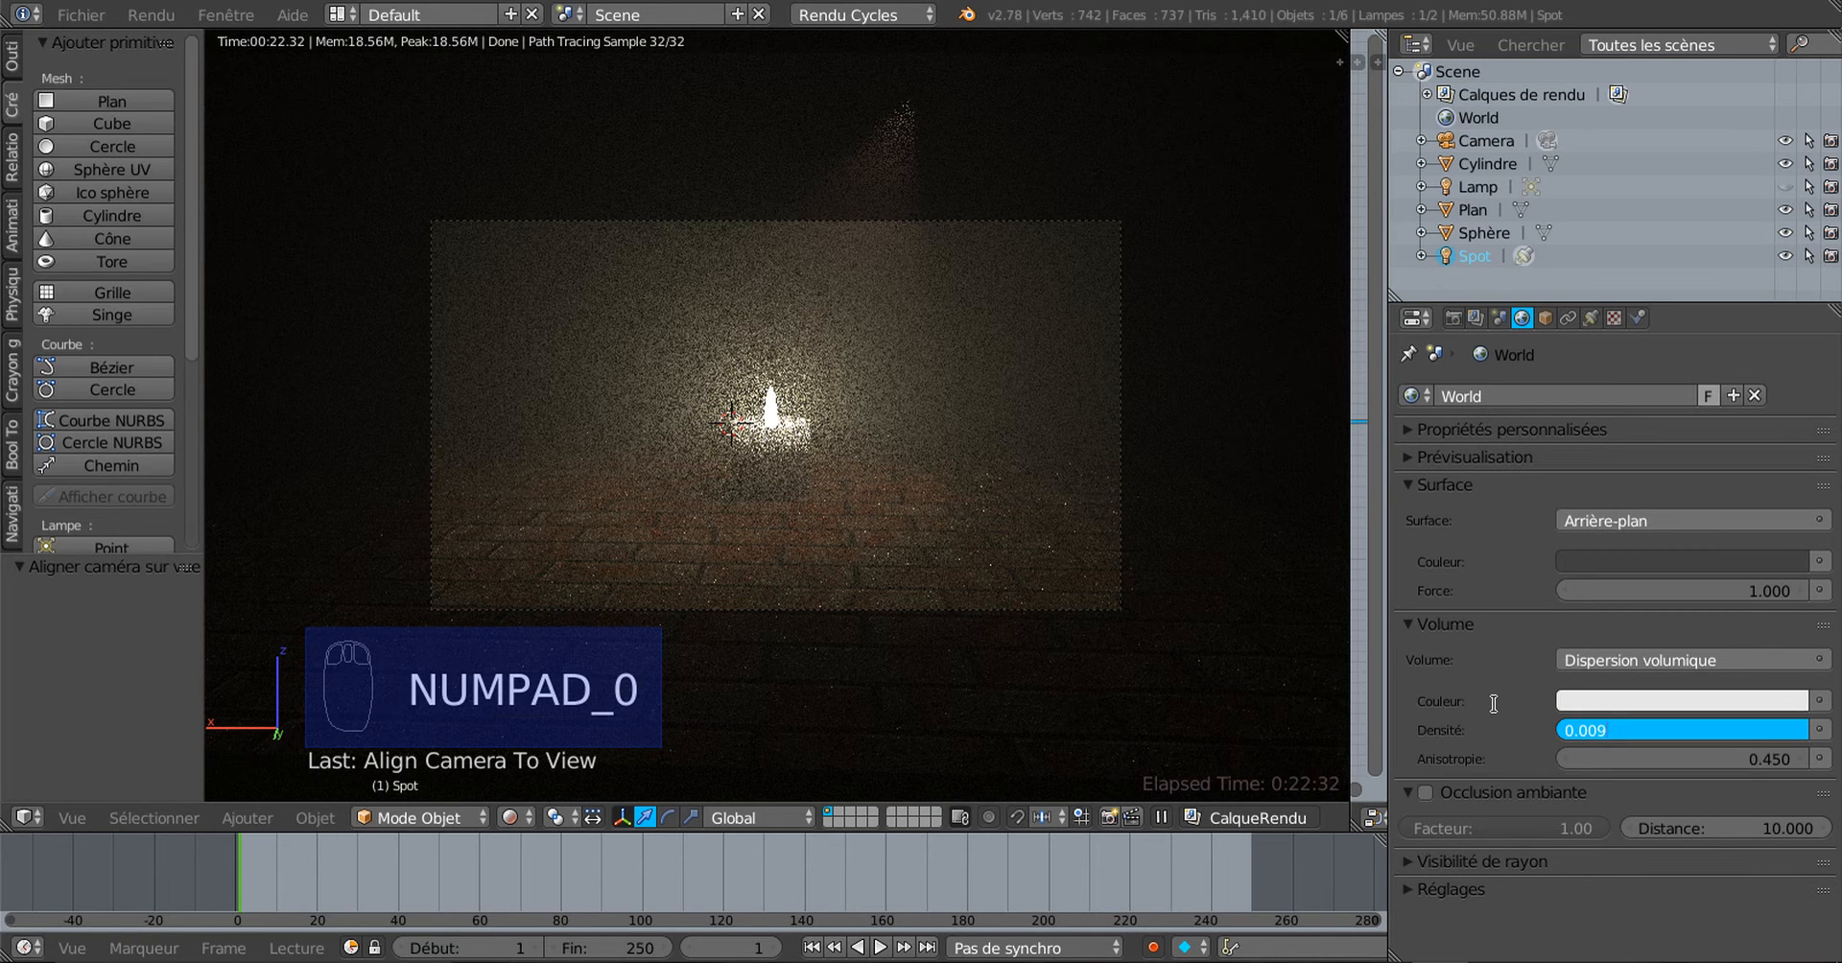
pyautogui.press('Return')
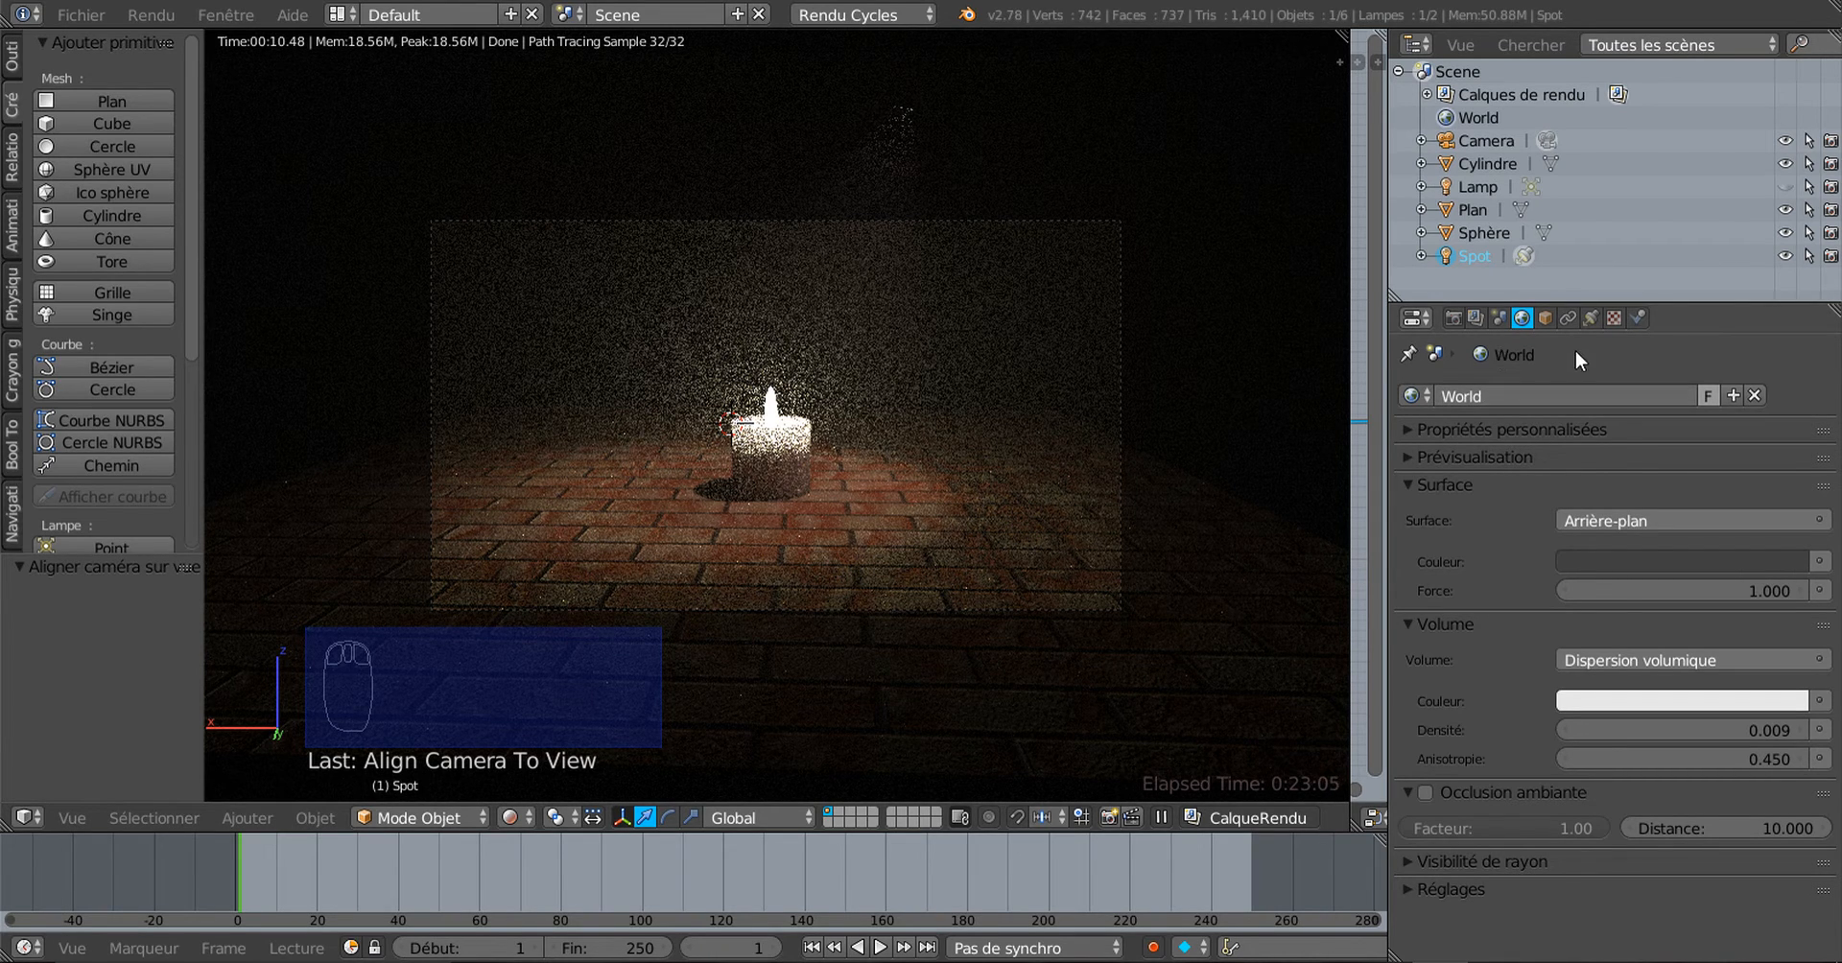
# Step: Warm the flame material's emission colour to a soft orange with RGB values 0.800, 0.608 and 0.306
pyautogui.click(1477, 233)
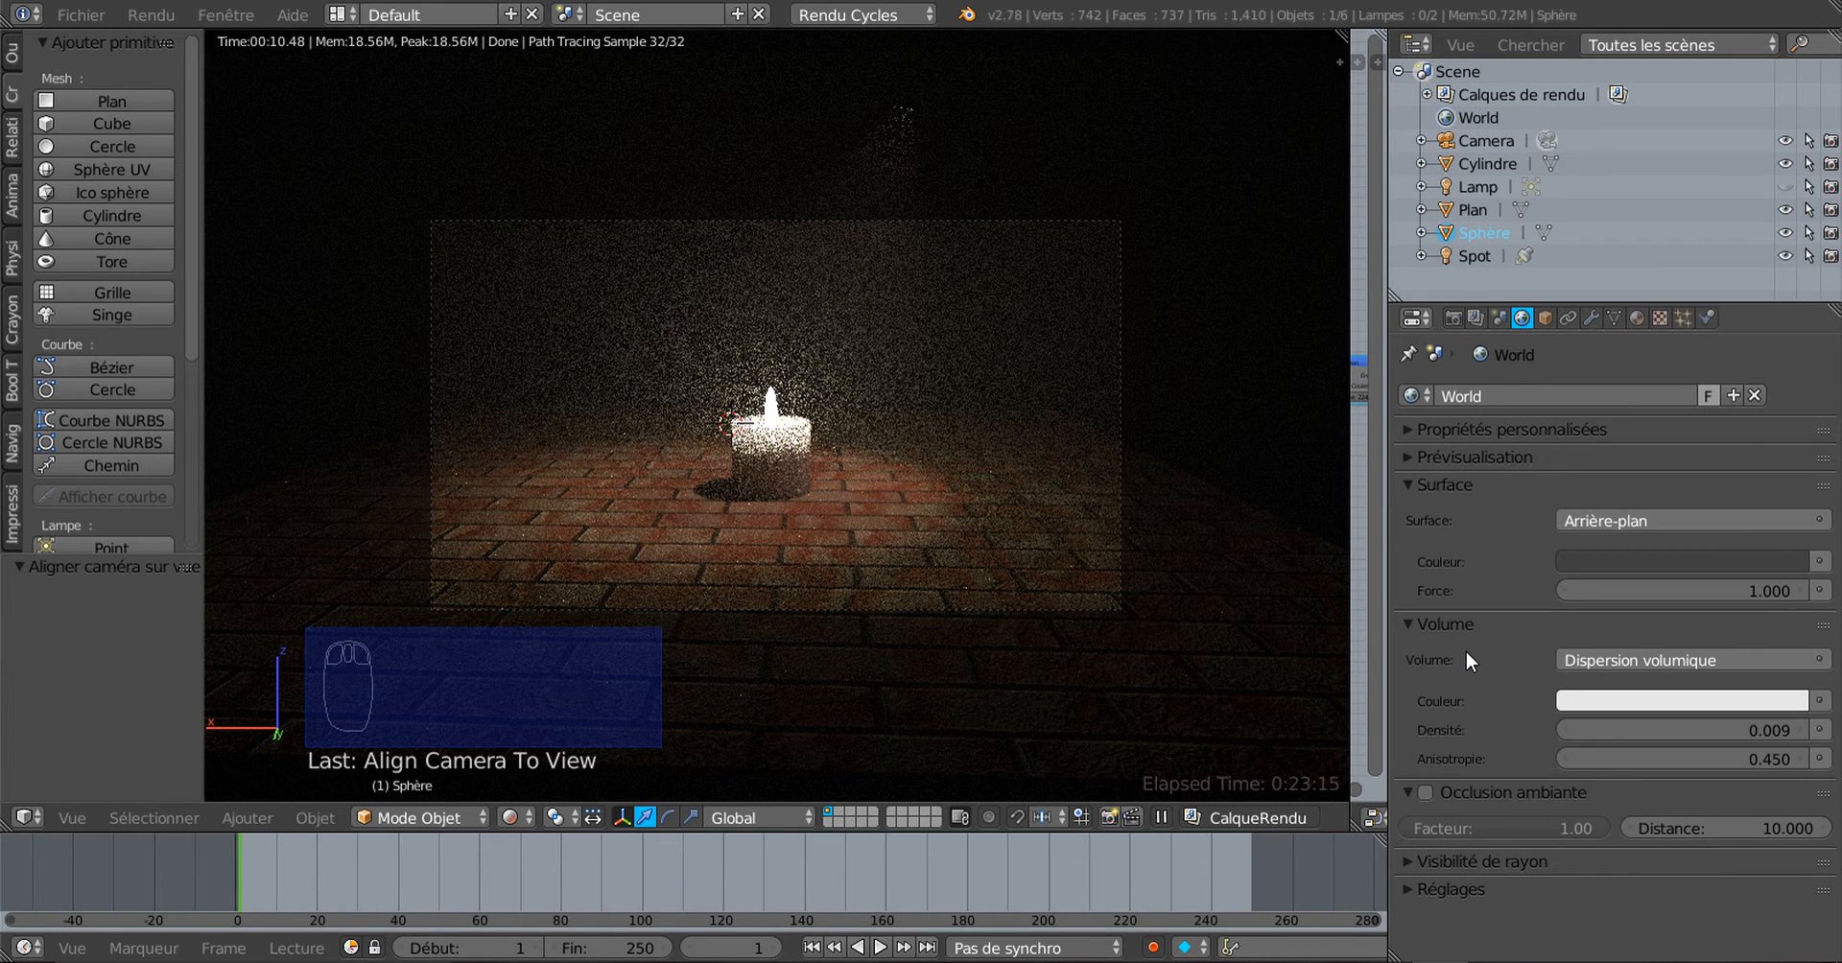
pyautogui.click(1639, 317)
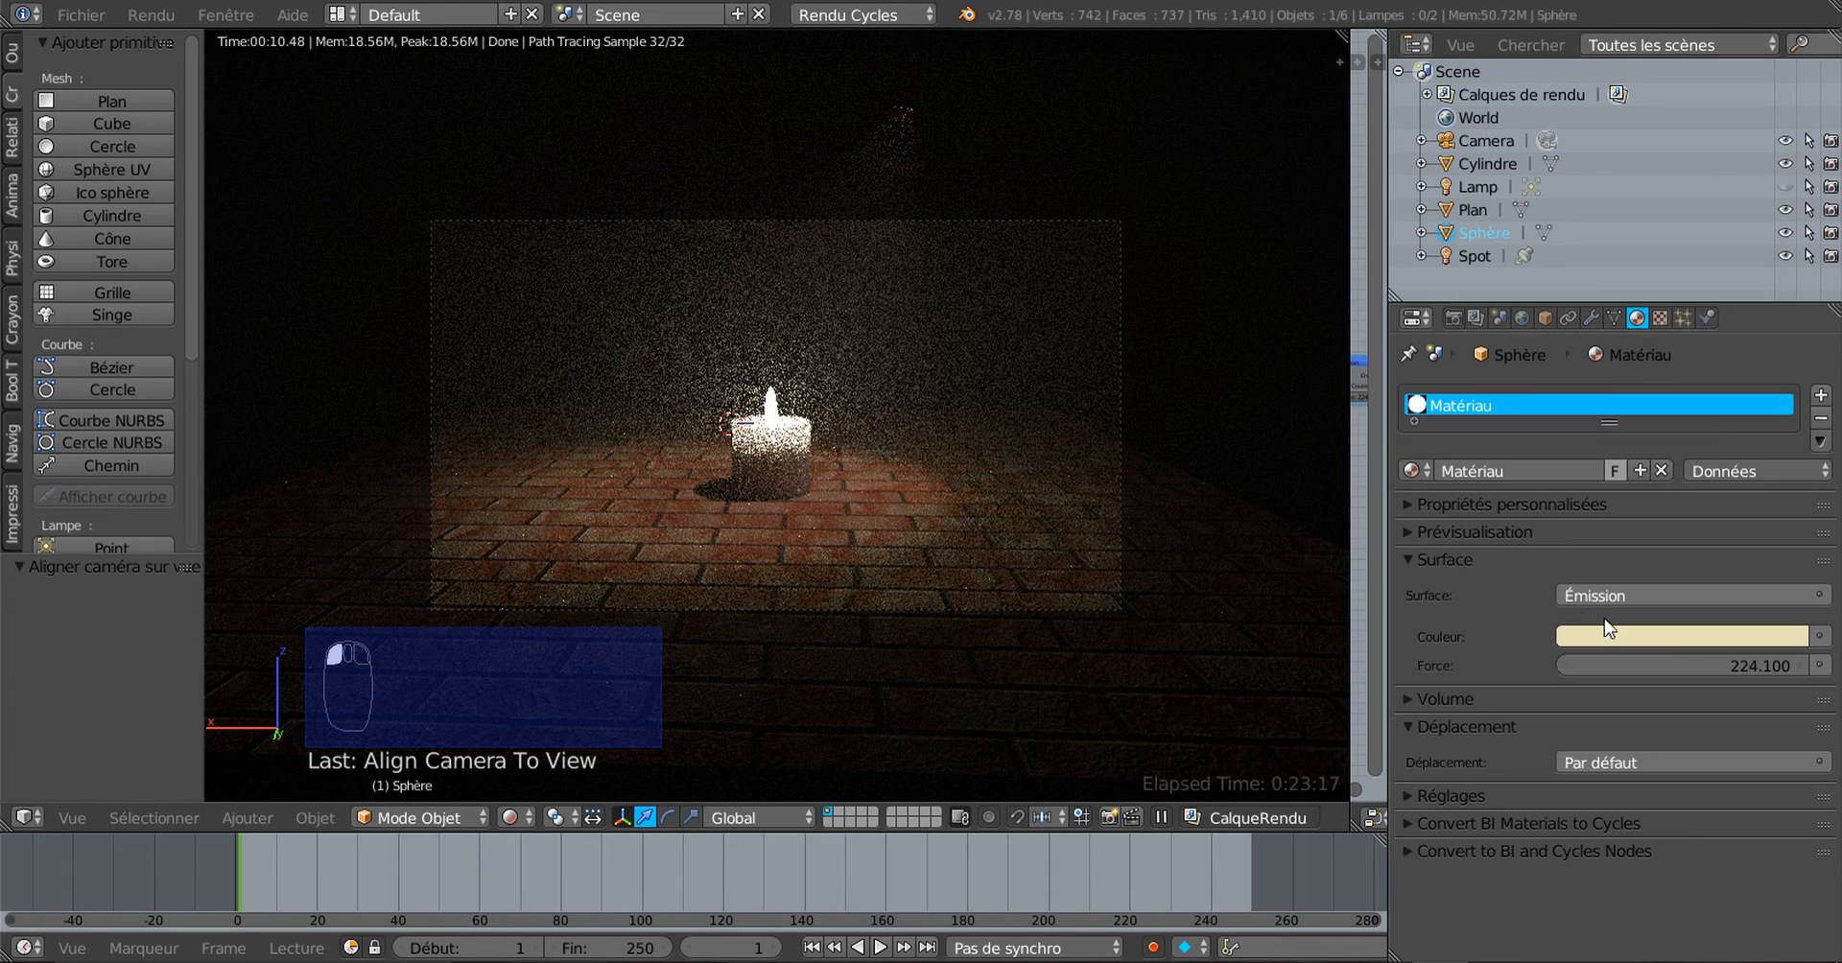
pyautogui.click(1700, 637)
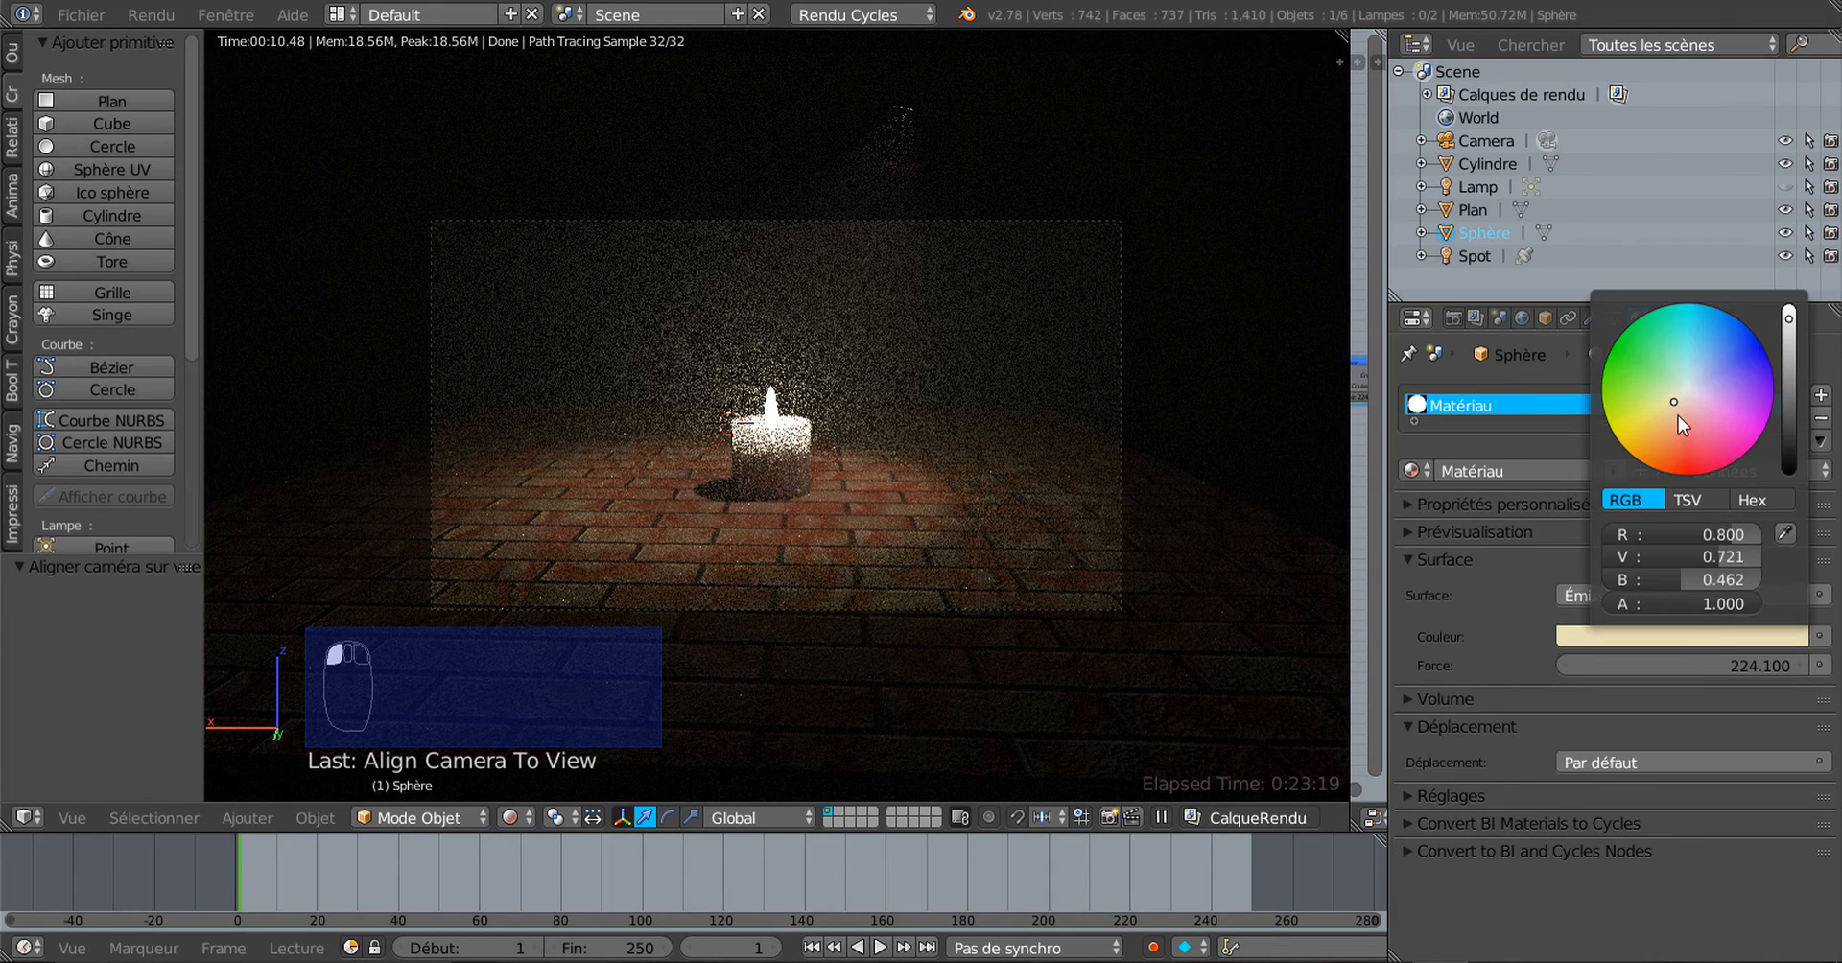
pyautogui.moveTo(1673, 405); pyautogui.dragTo(1669, 412)
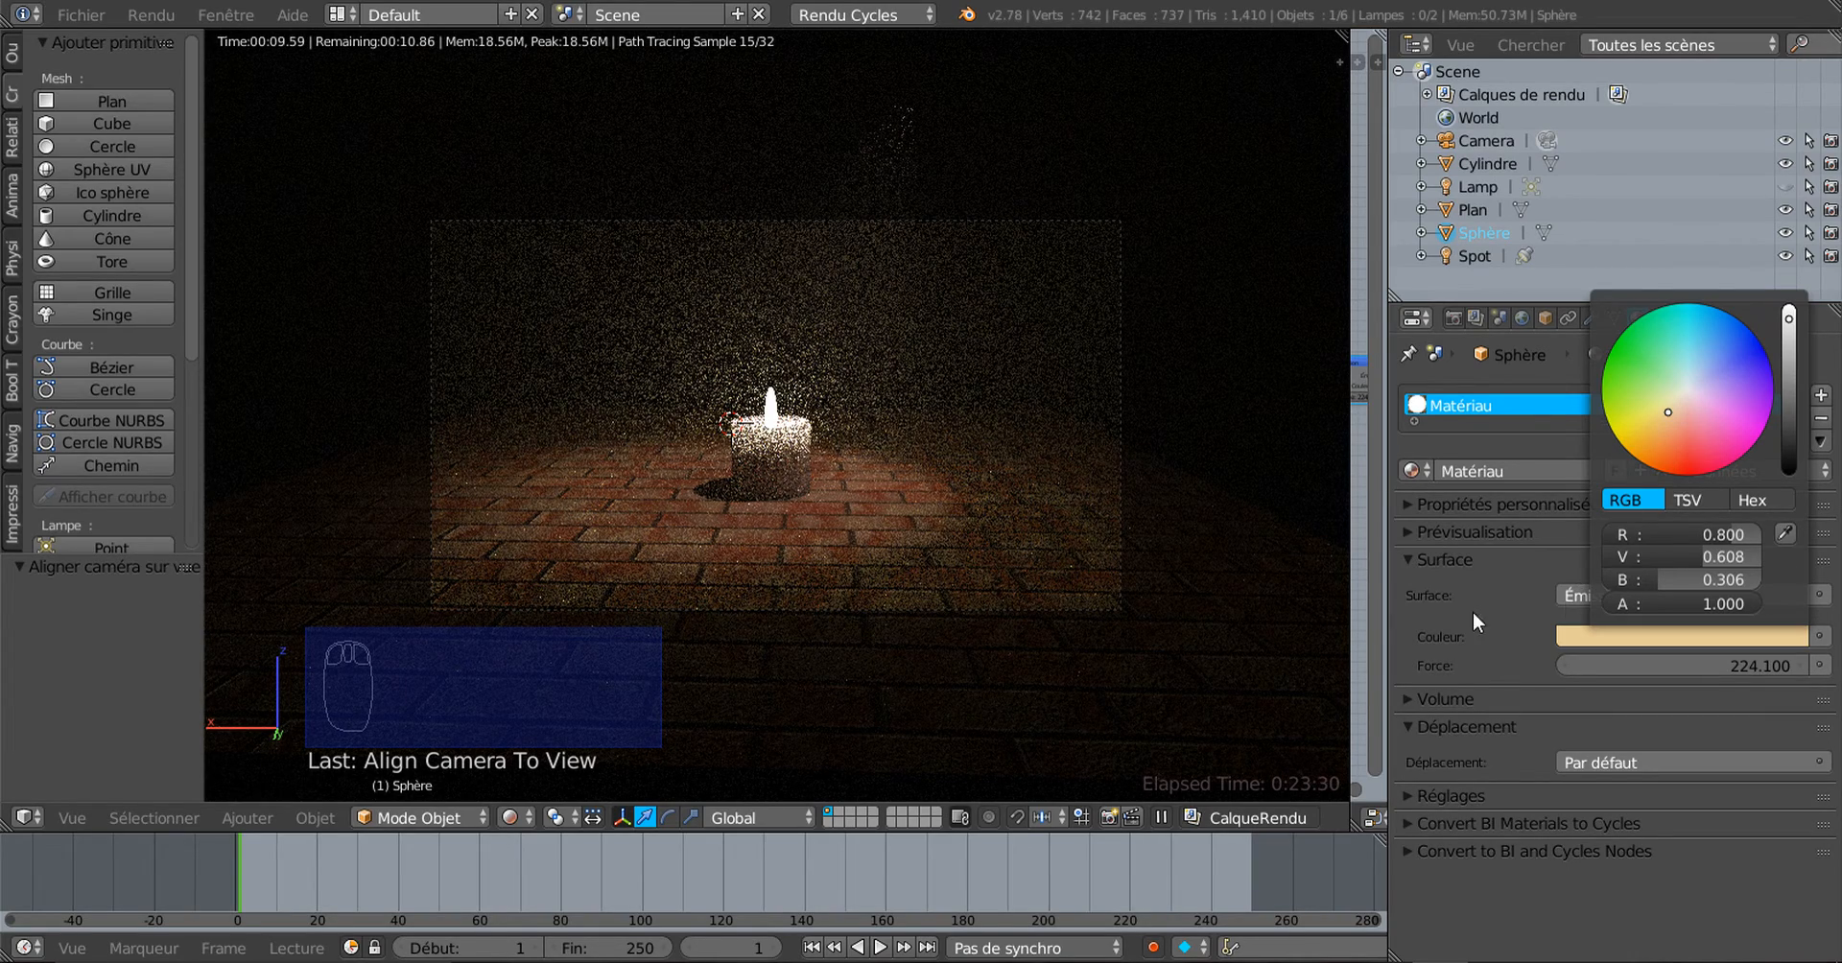
# Step: Tint the candle cylinder's subsurface scattering colour a pale warm beige
pyautogui.rightClick(782, 472)
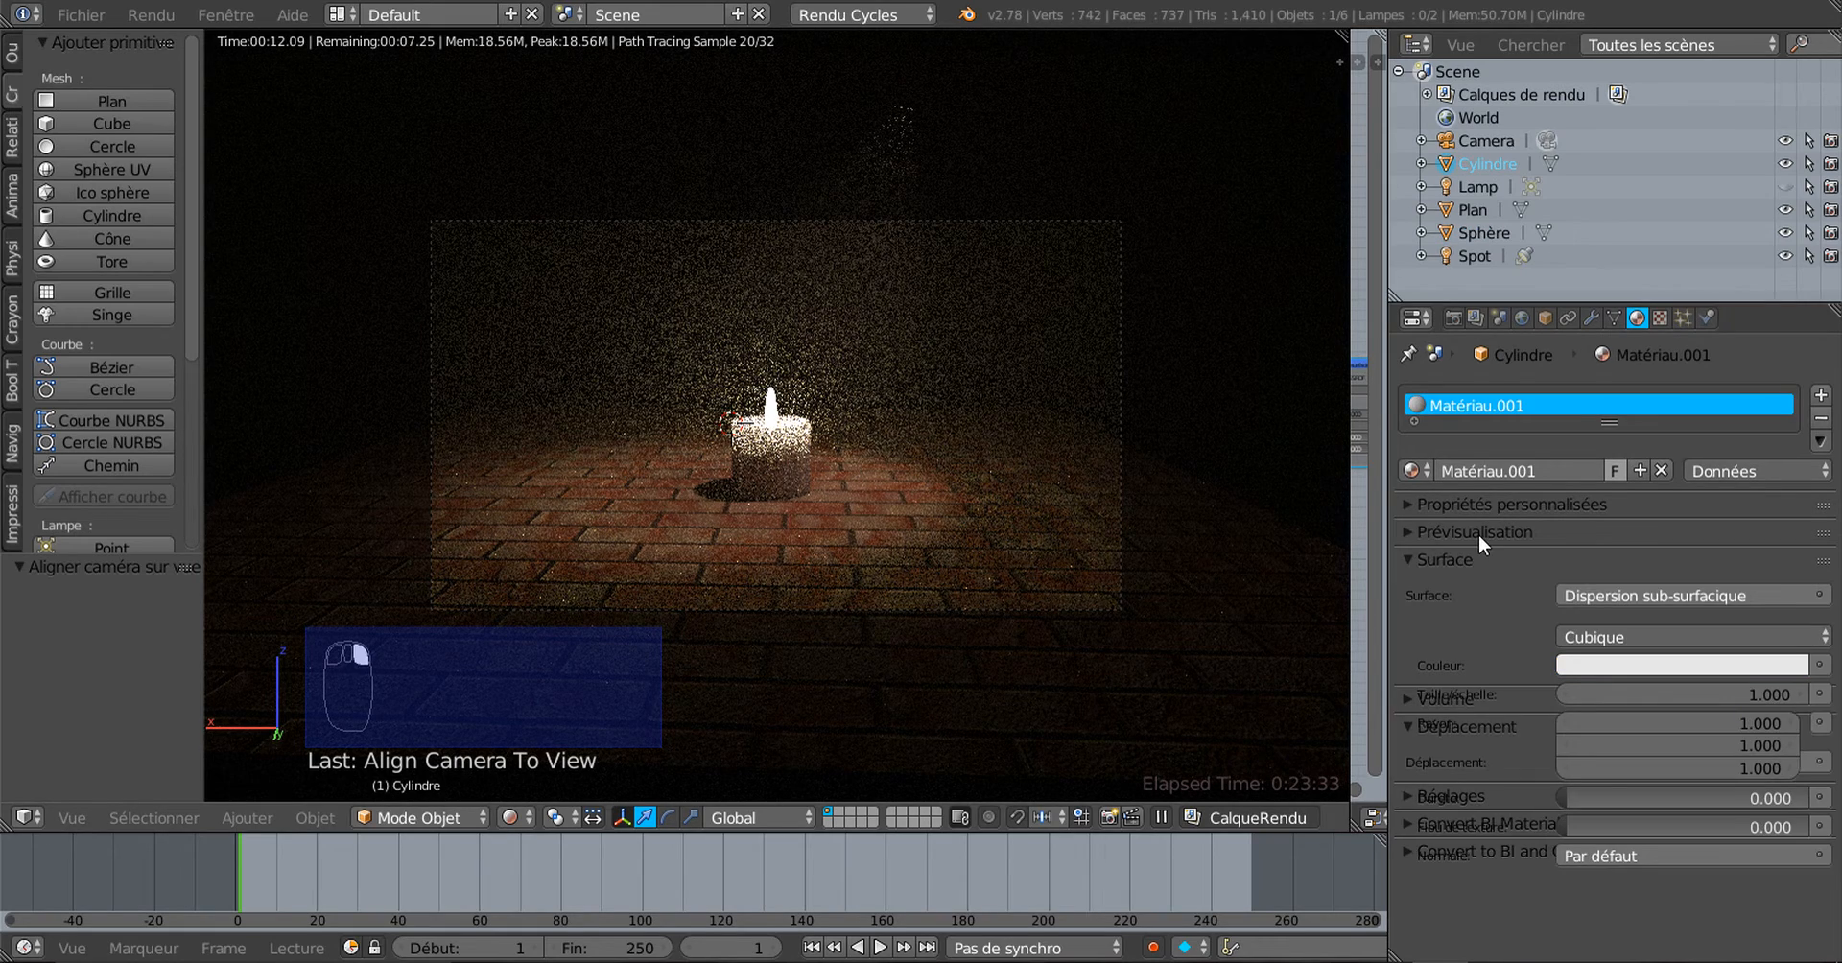
pyautogui.click(1631, 665)
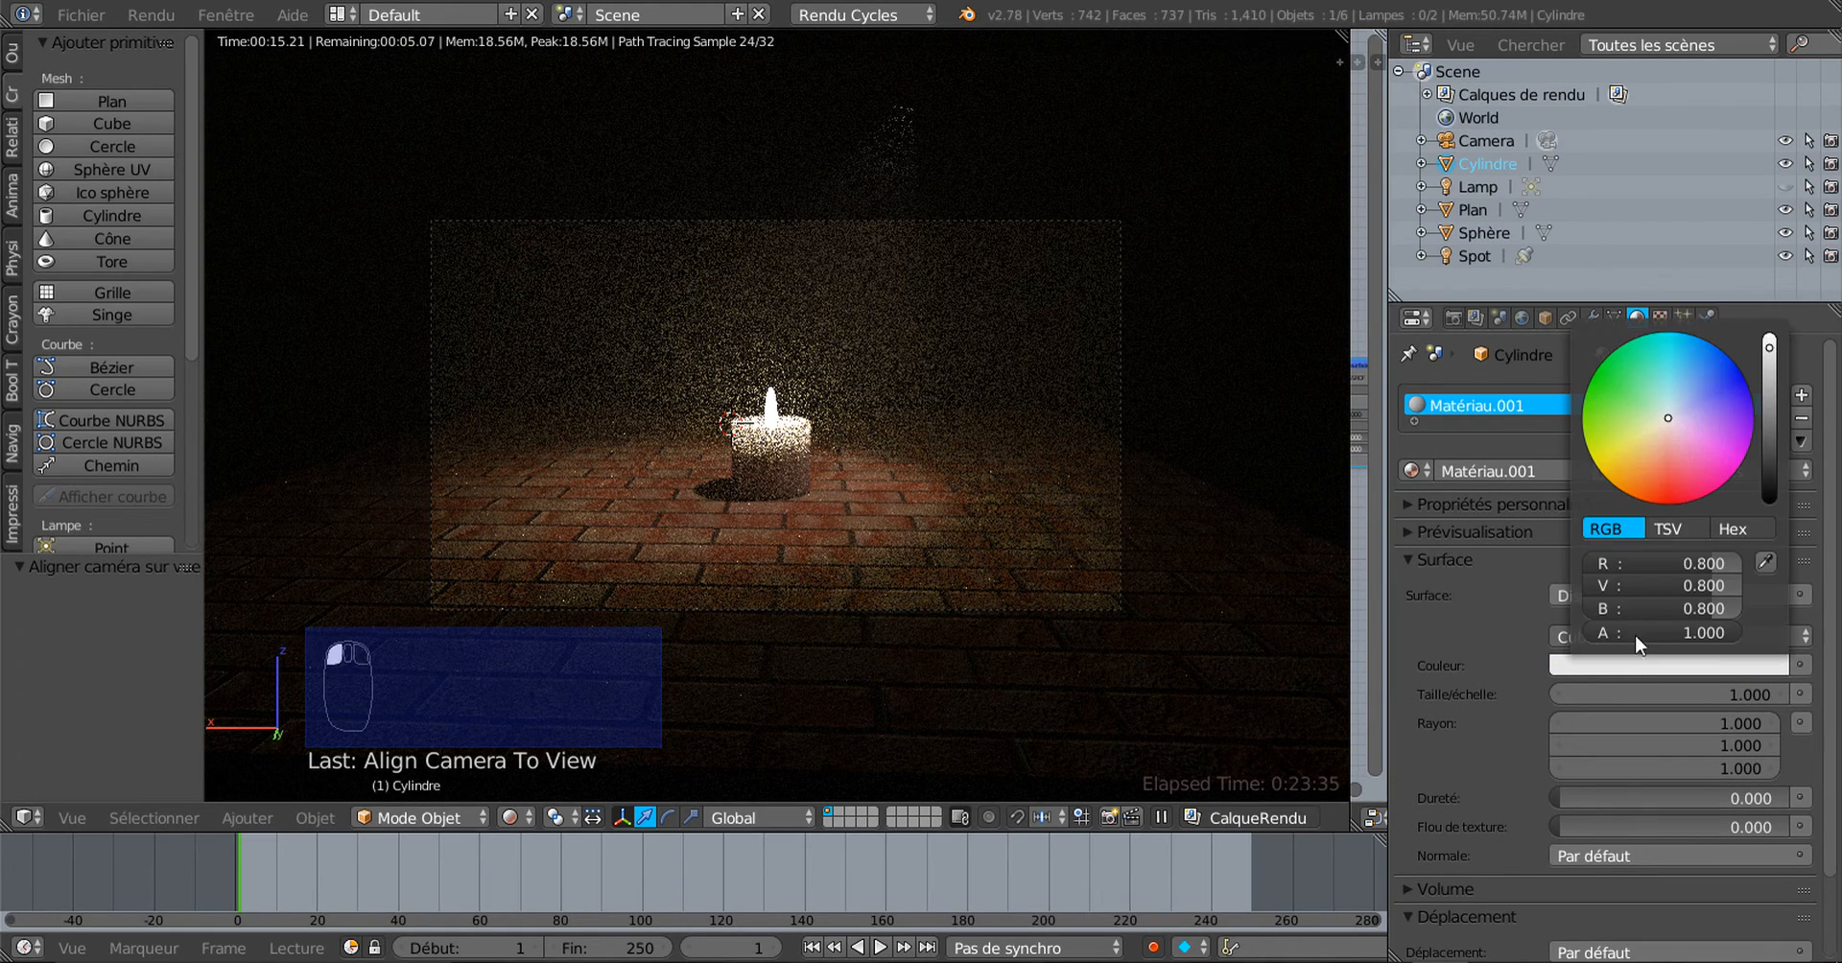
pyautogui.click(1656, 431)
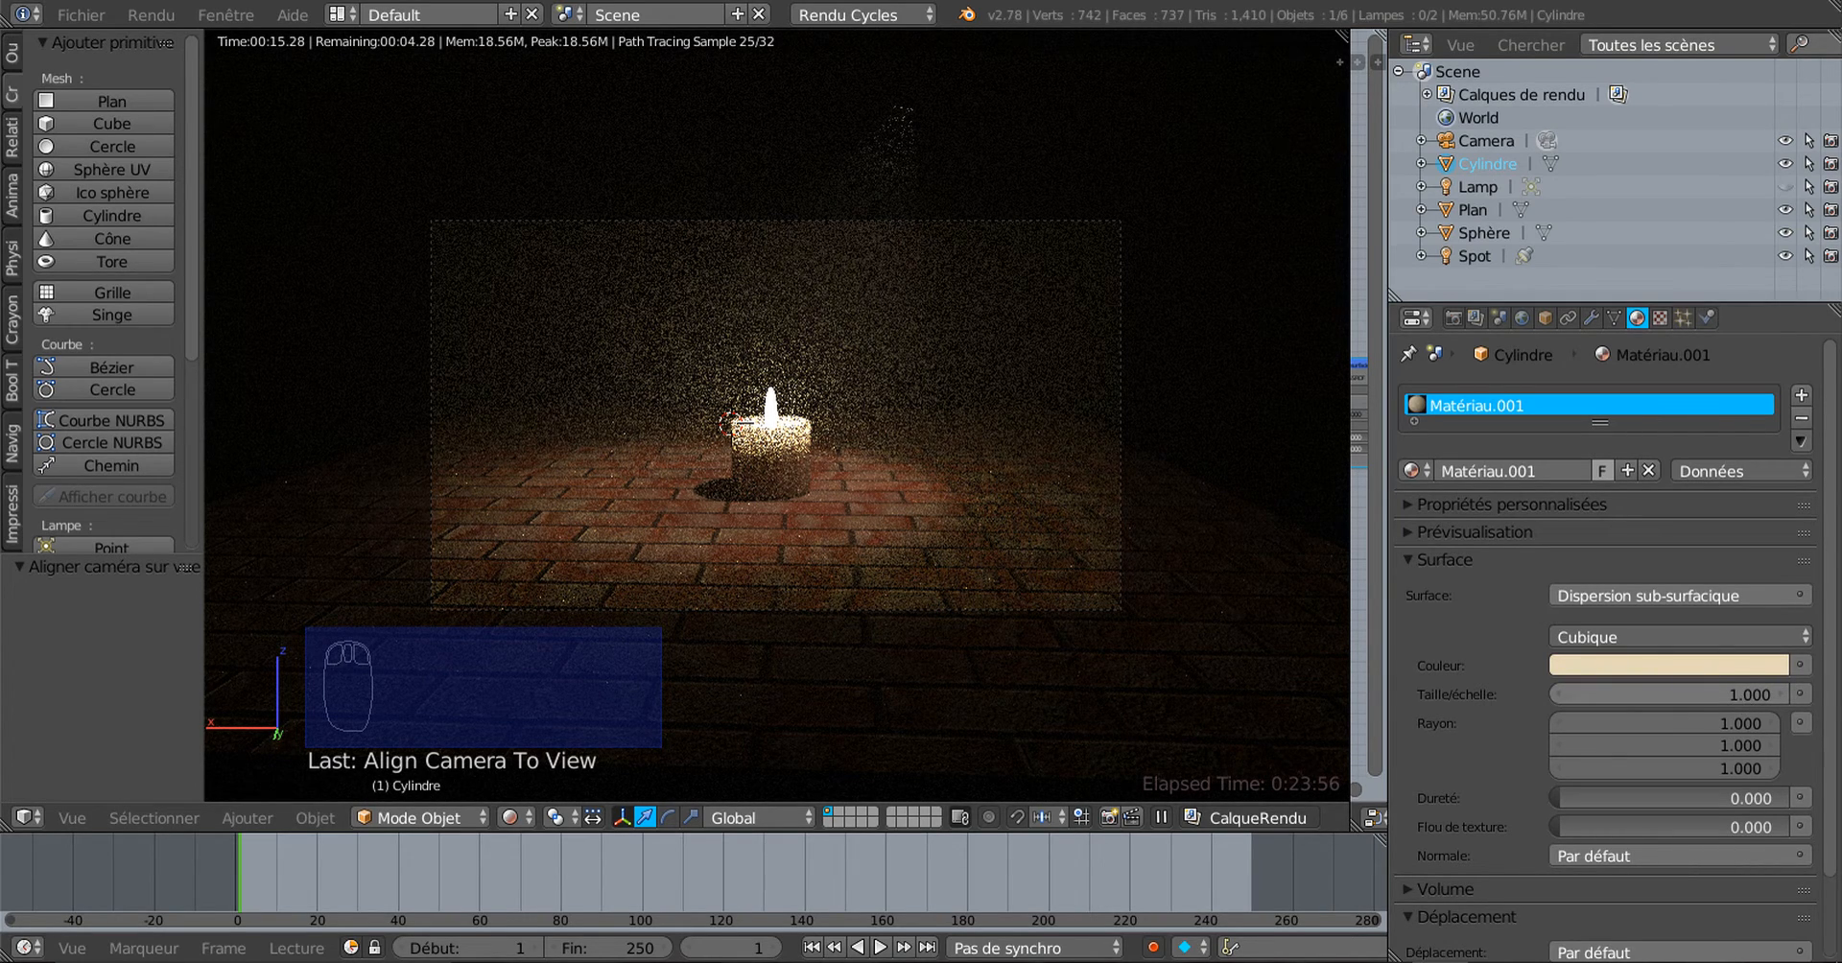
# Step: Try a subsurface scale of 1.400 on the candle material and return it to 1.000
pyautogui.click(1742, 695)
pyautogui.moveTo(1742, 694); pyautogui.dragTo(1780, 694)
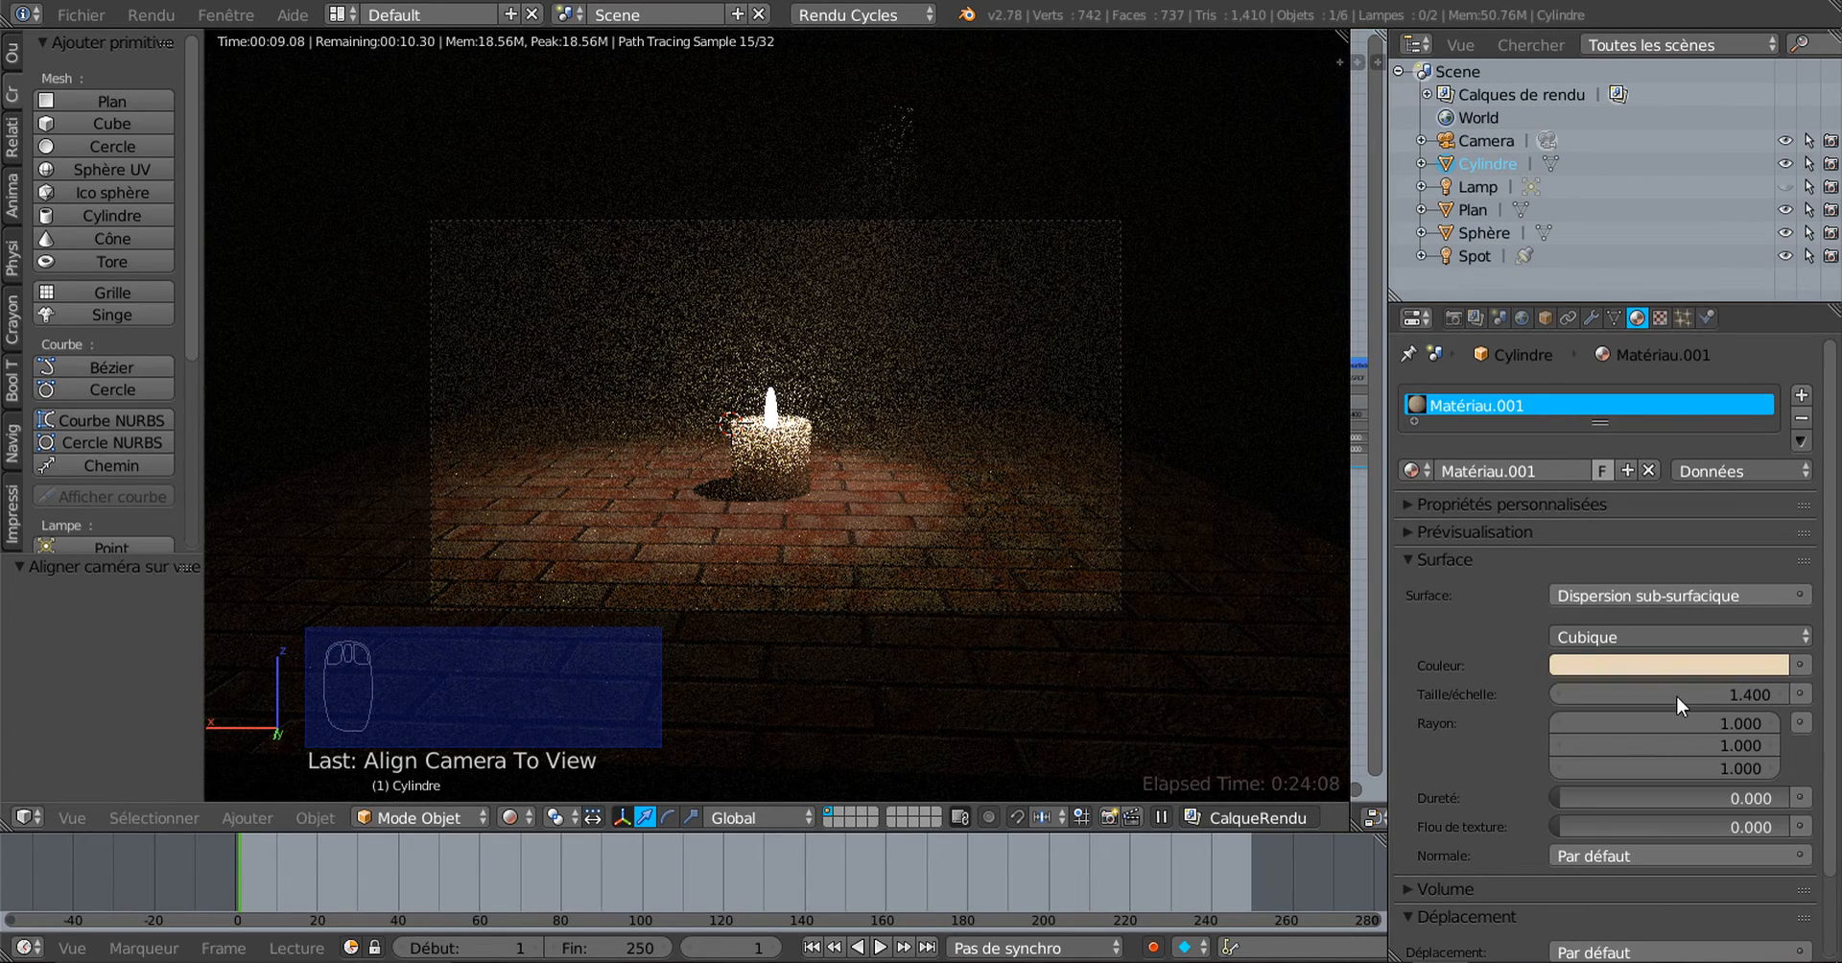
pyautogui.click(1556, 691)
pyautogui.click(1556, 690)
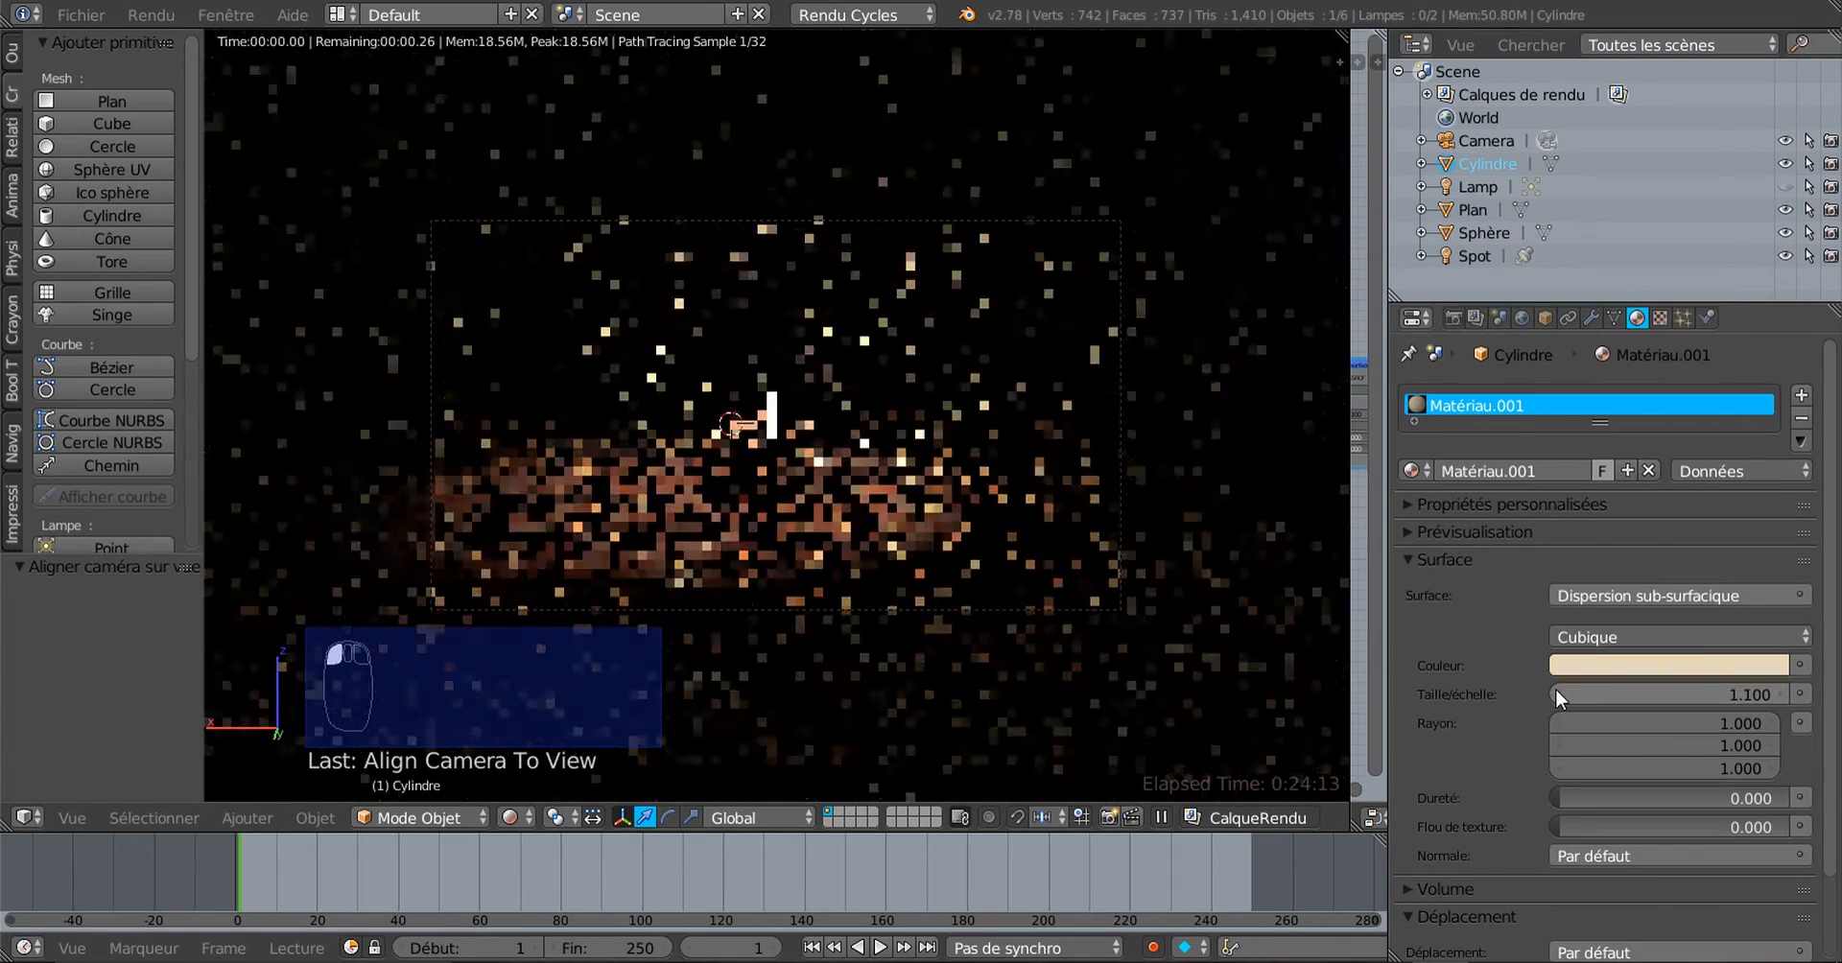
pyautogui.click(1556, 691)
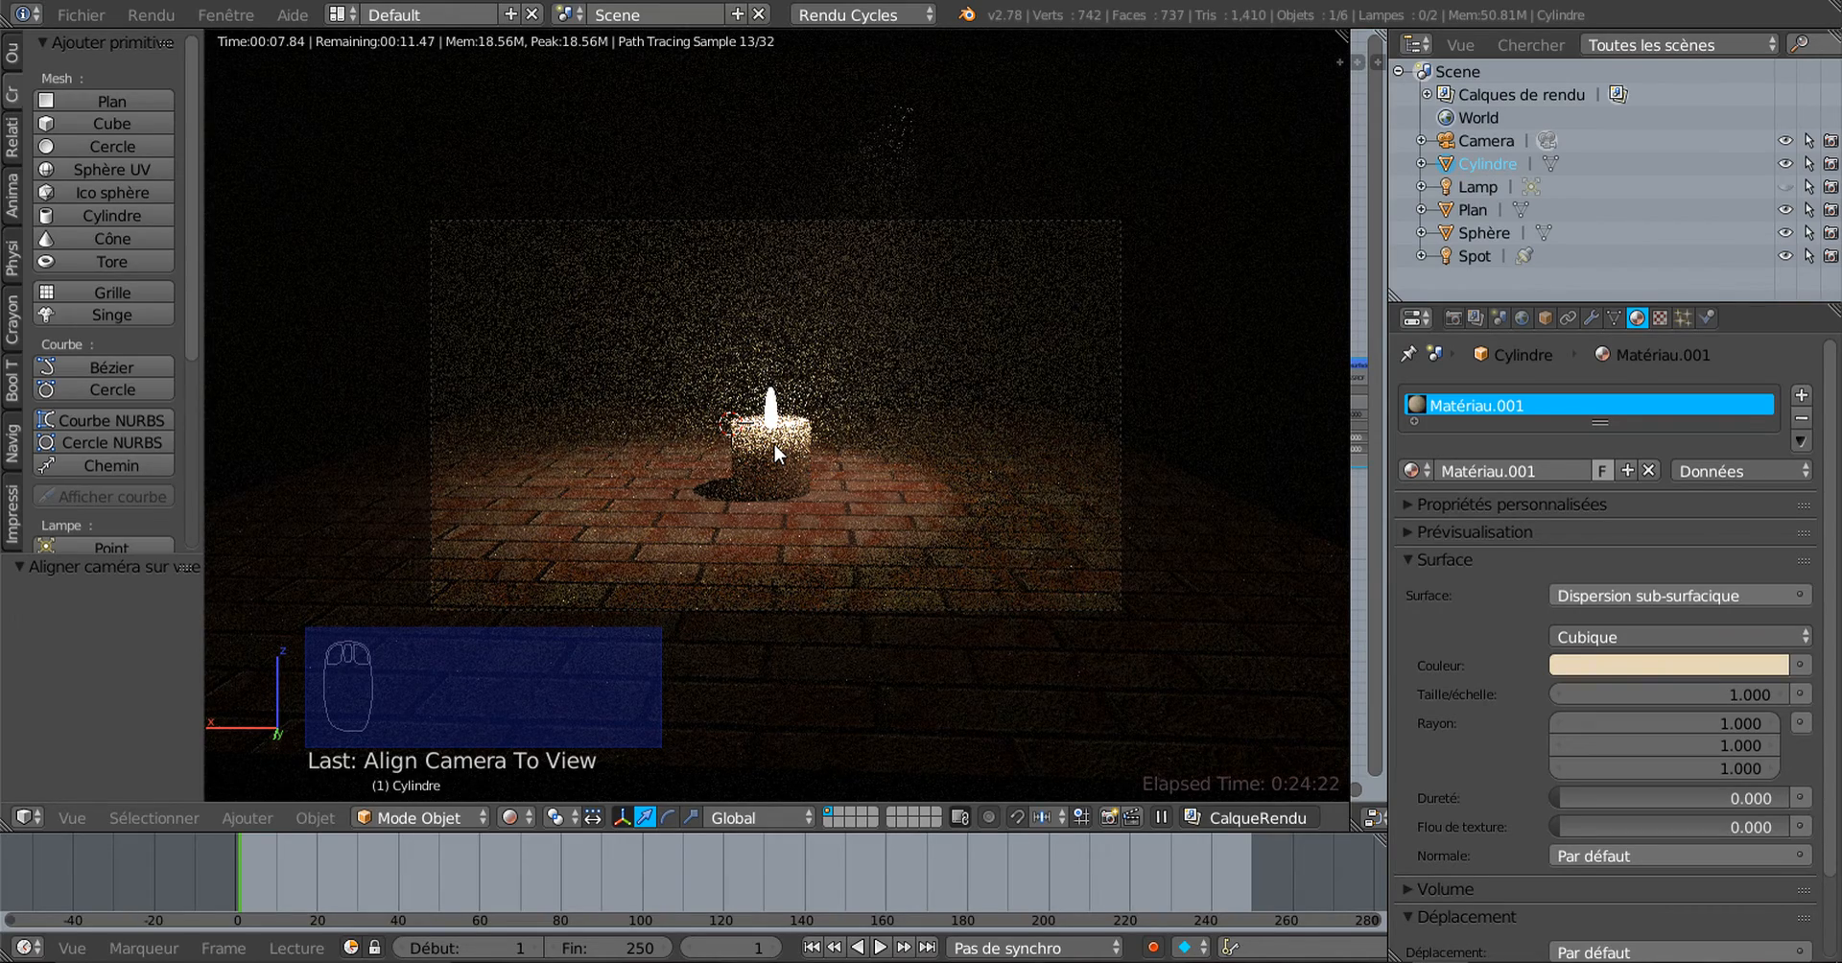
# Step: Raise the first subsurface radius value of the candle material to 1.200
pyautogui.click(1770, 723)
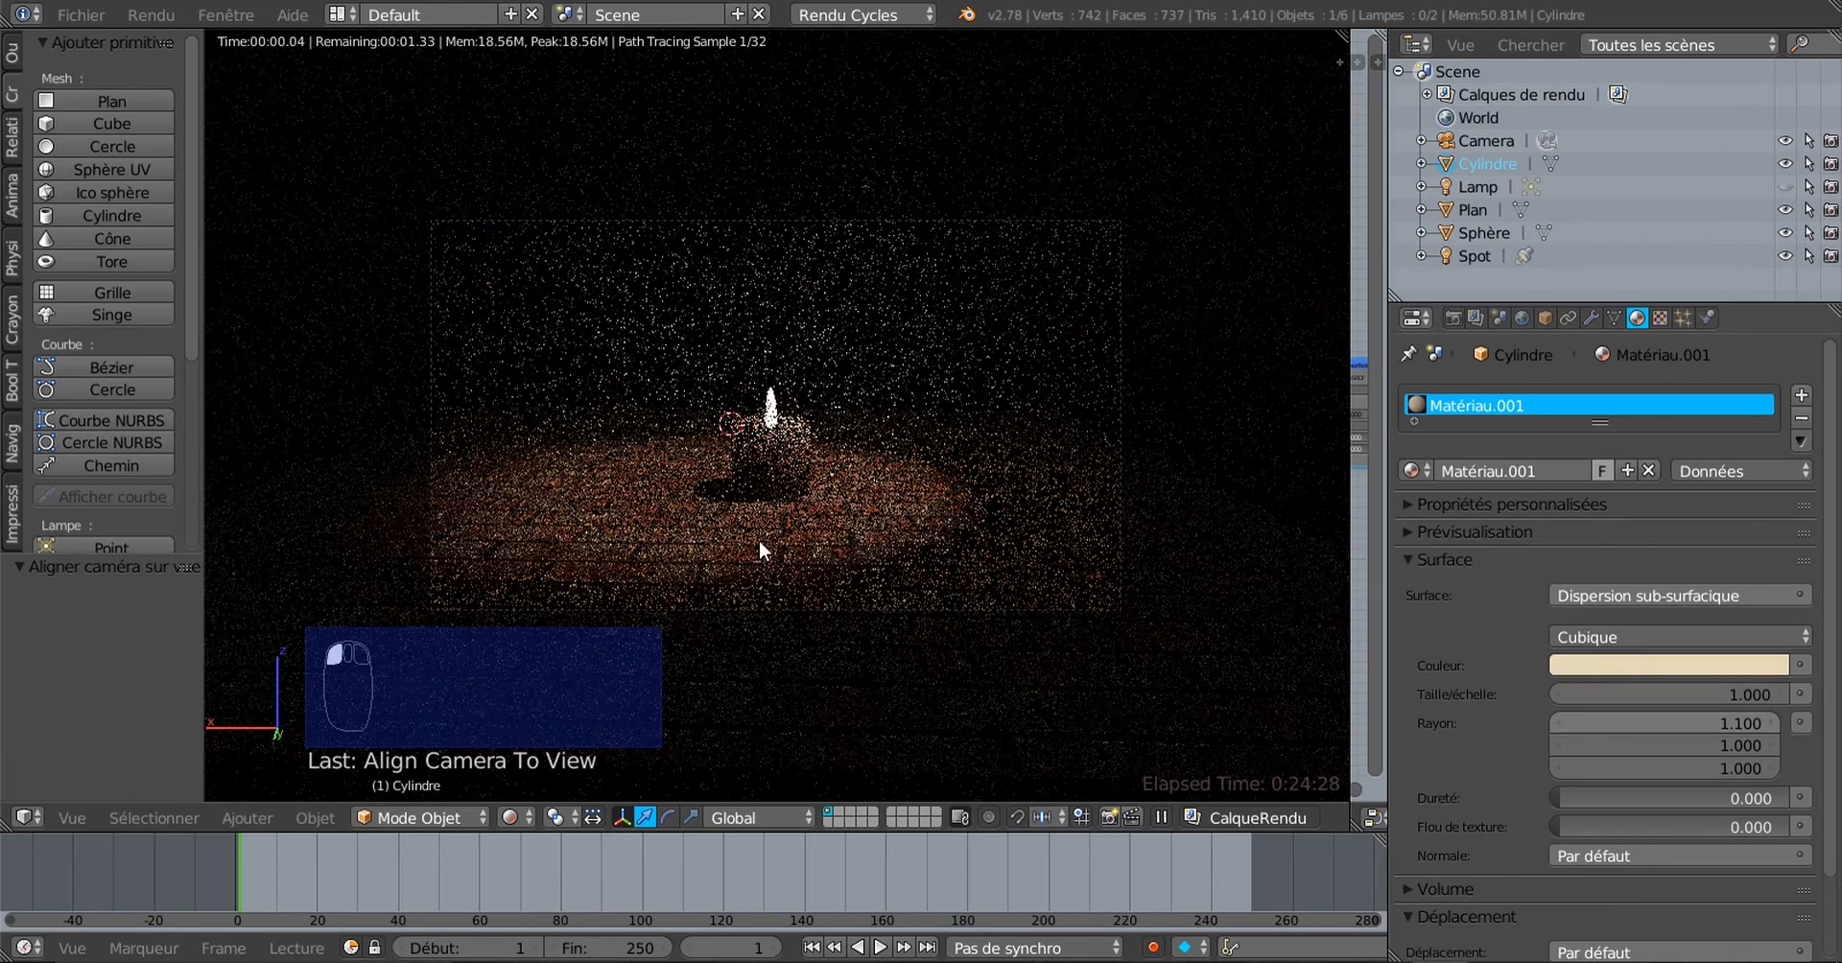
pyautogui.scroll(2, 757, 539)
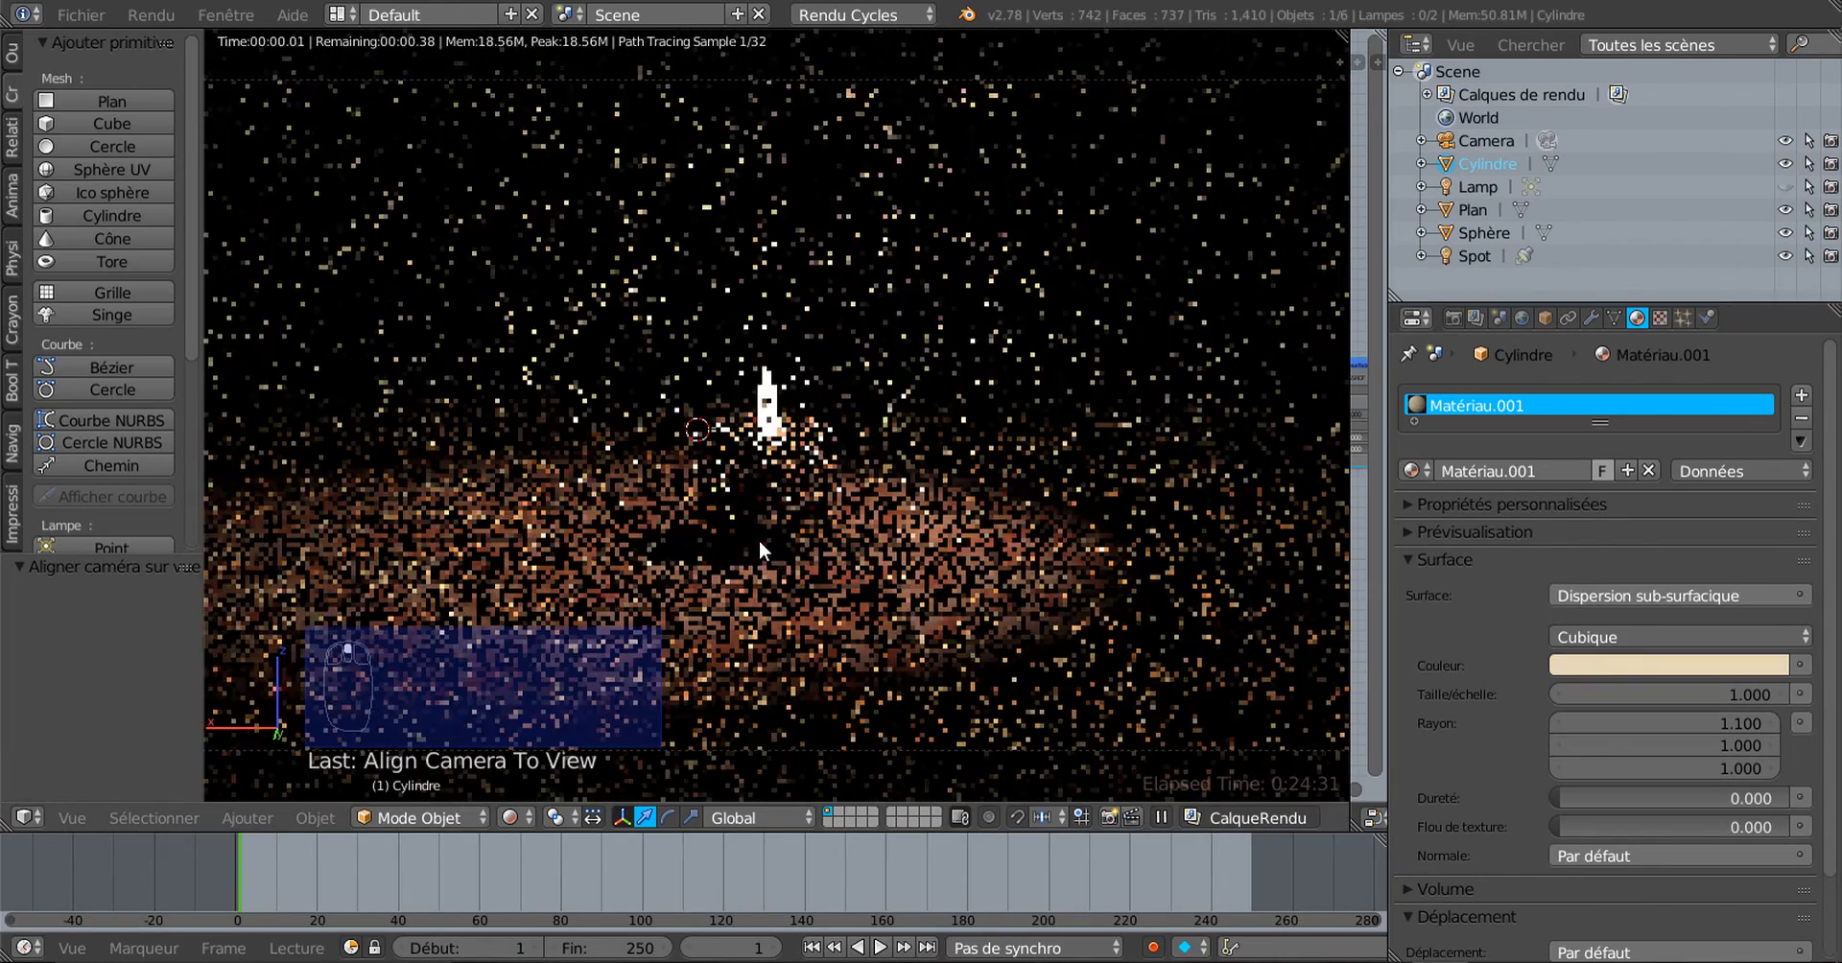
pyautogui.scroll(1, 758, 539)
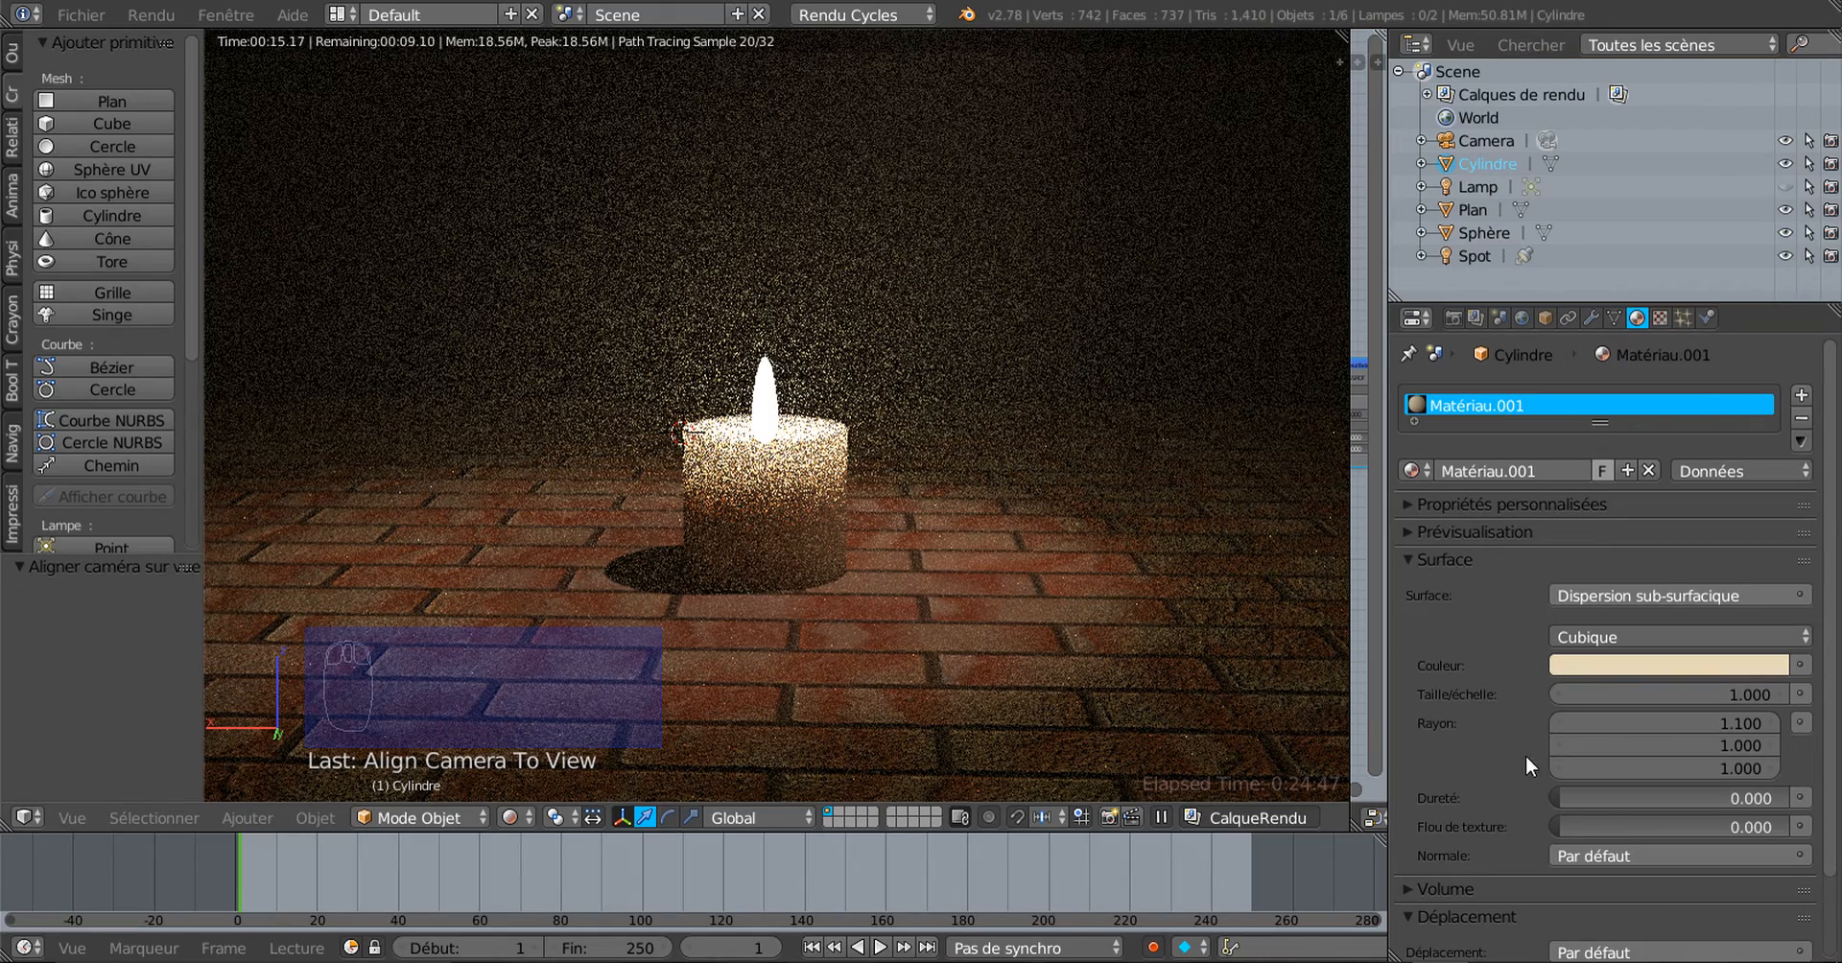
pyautogui.click(1767, 723)
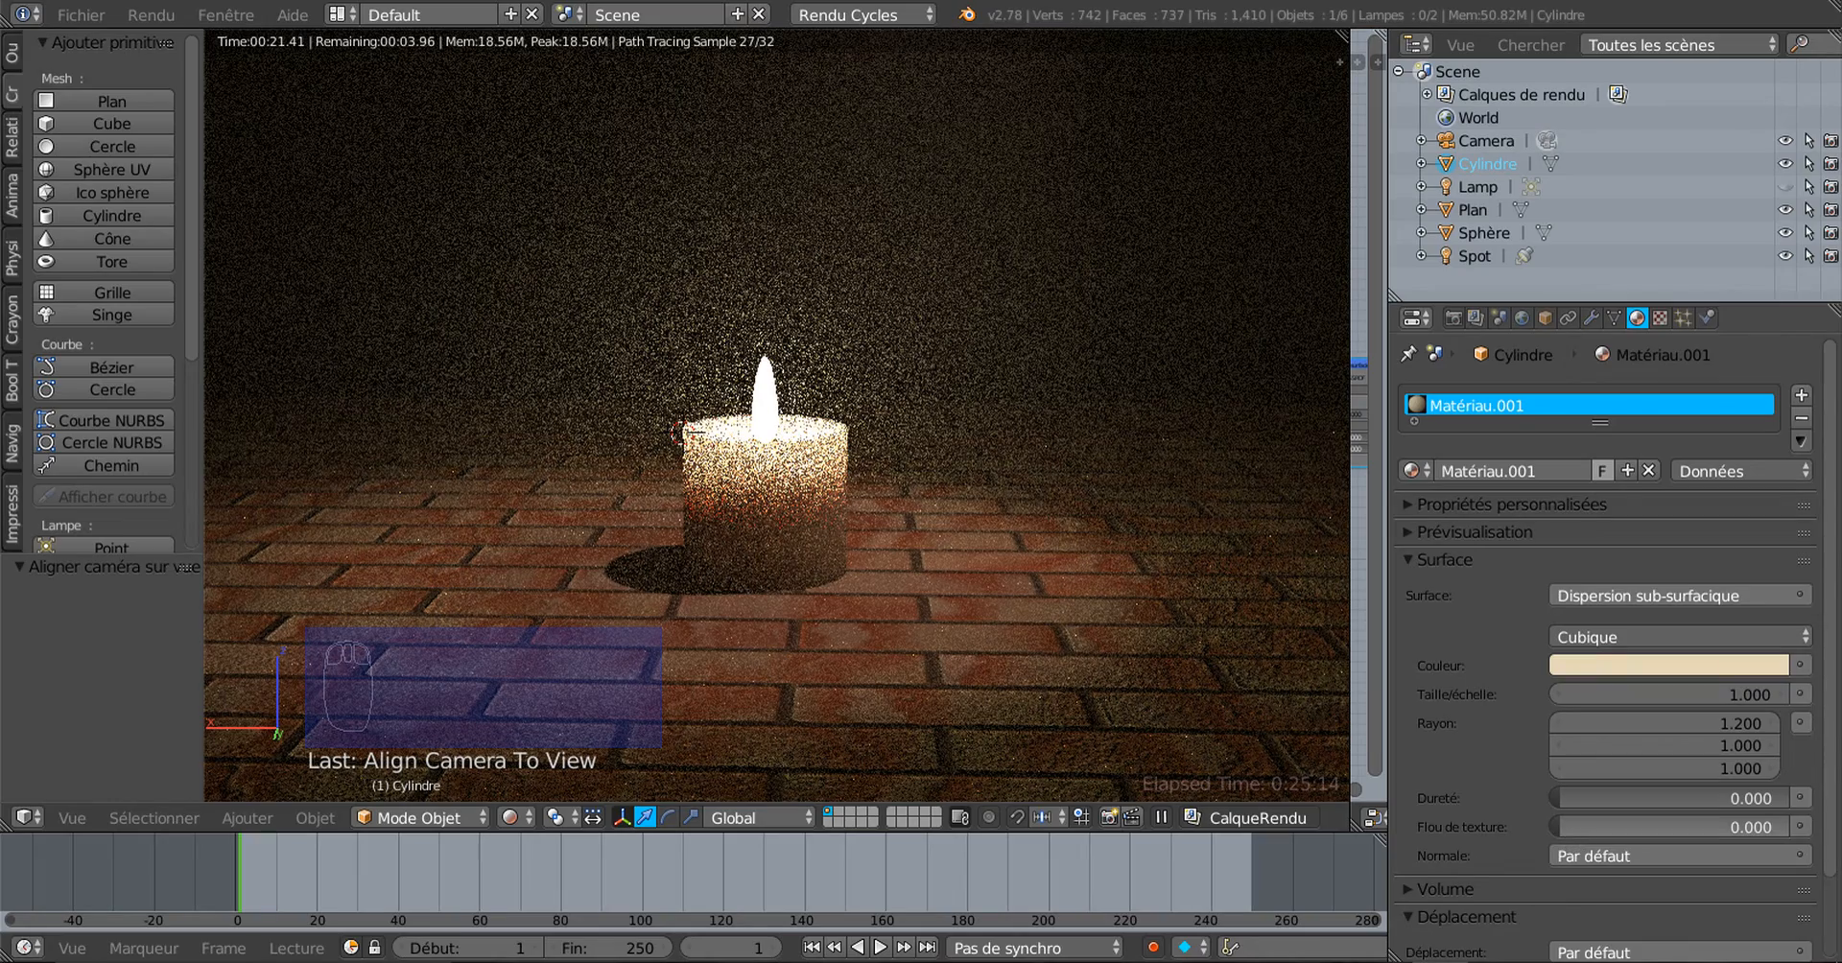
# Step: Set the candle's subsurface texture blur to 0.520, and try a sharpness of 0.615 before resetting it to 0.000
pyautogui.moveTo(1564, 826); pyautogui.dragTo(1679, 826)
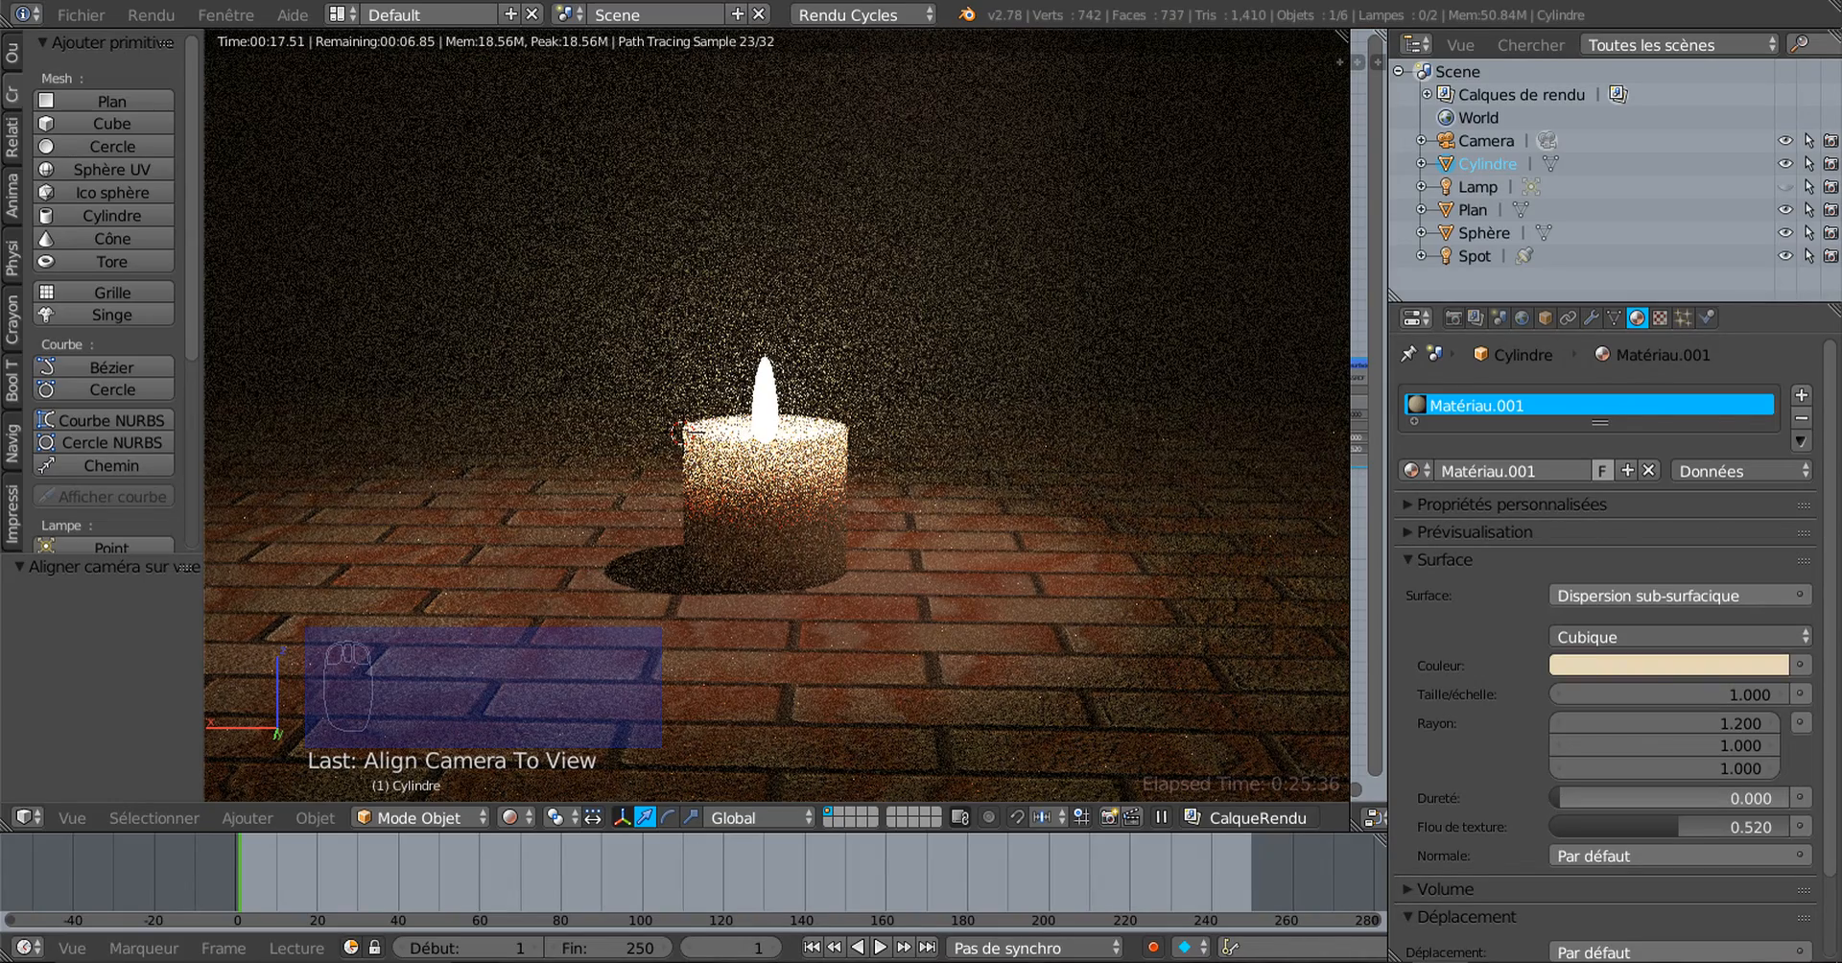
pyautogui.moveTo(1561, 798); pyautogui.dragTo(1700, 798)
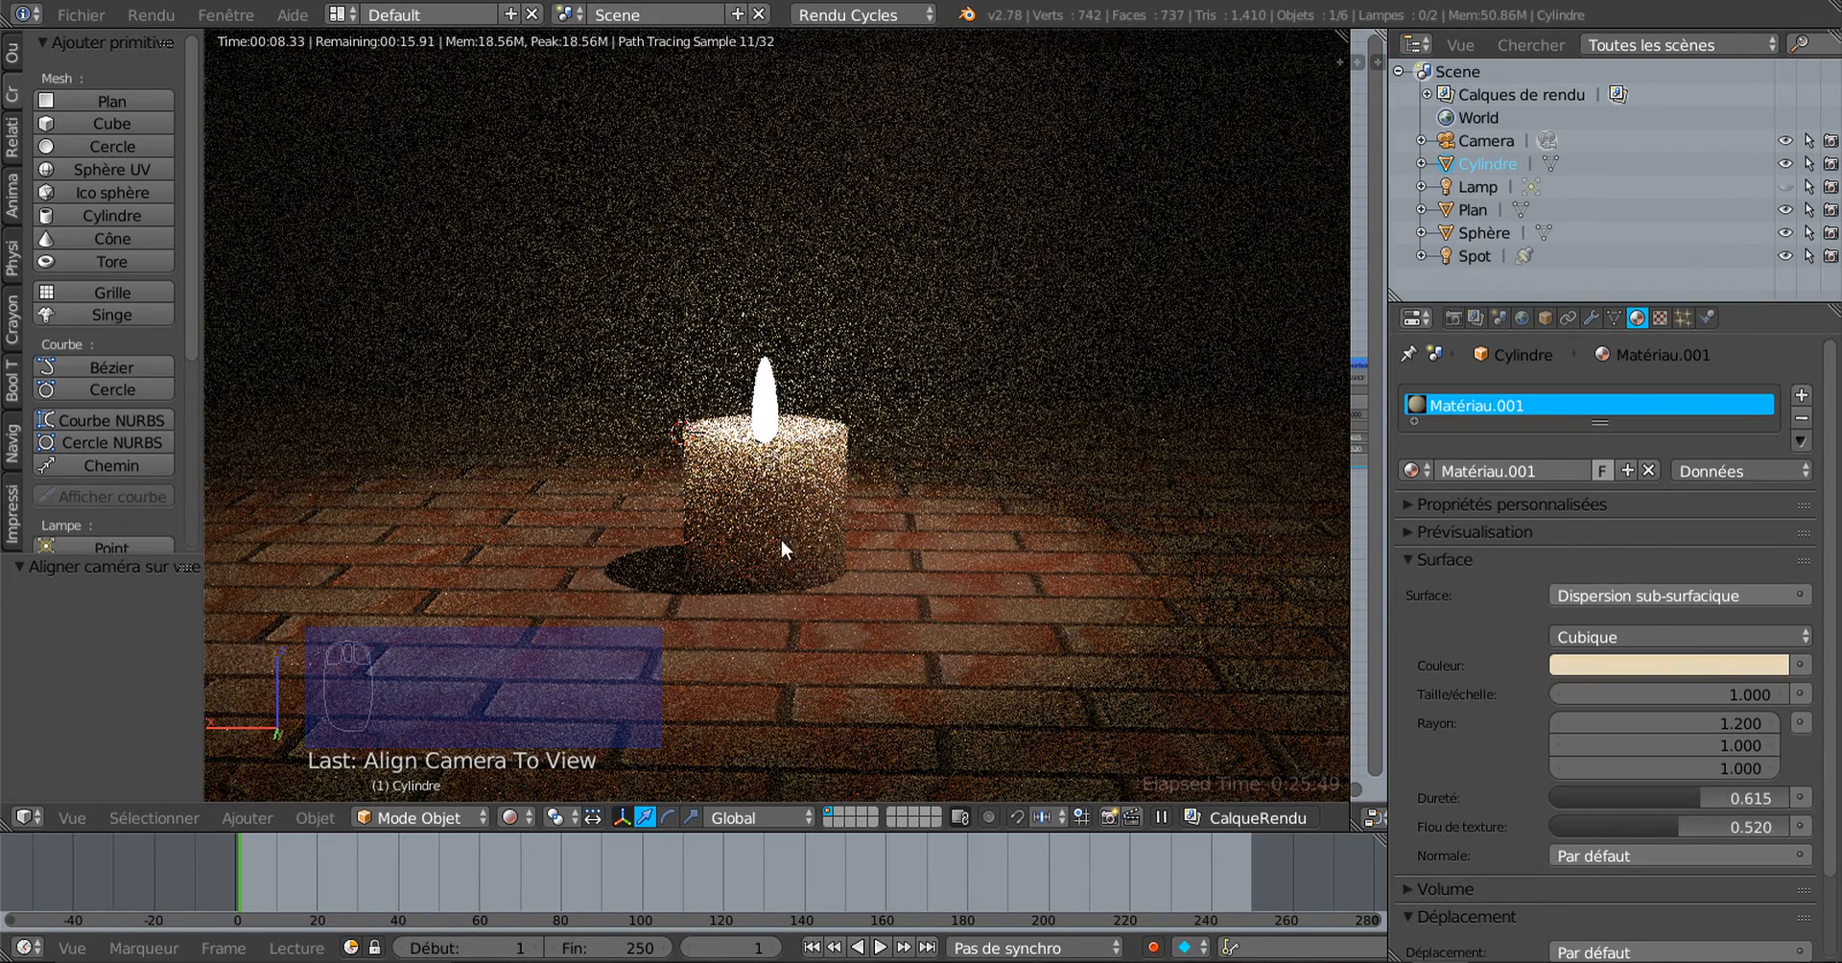
pyautogui.click(1678, 798)
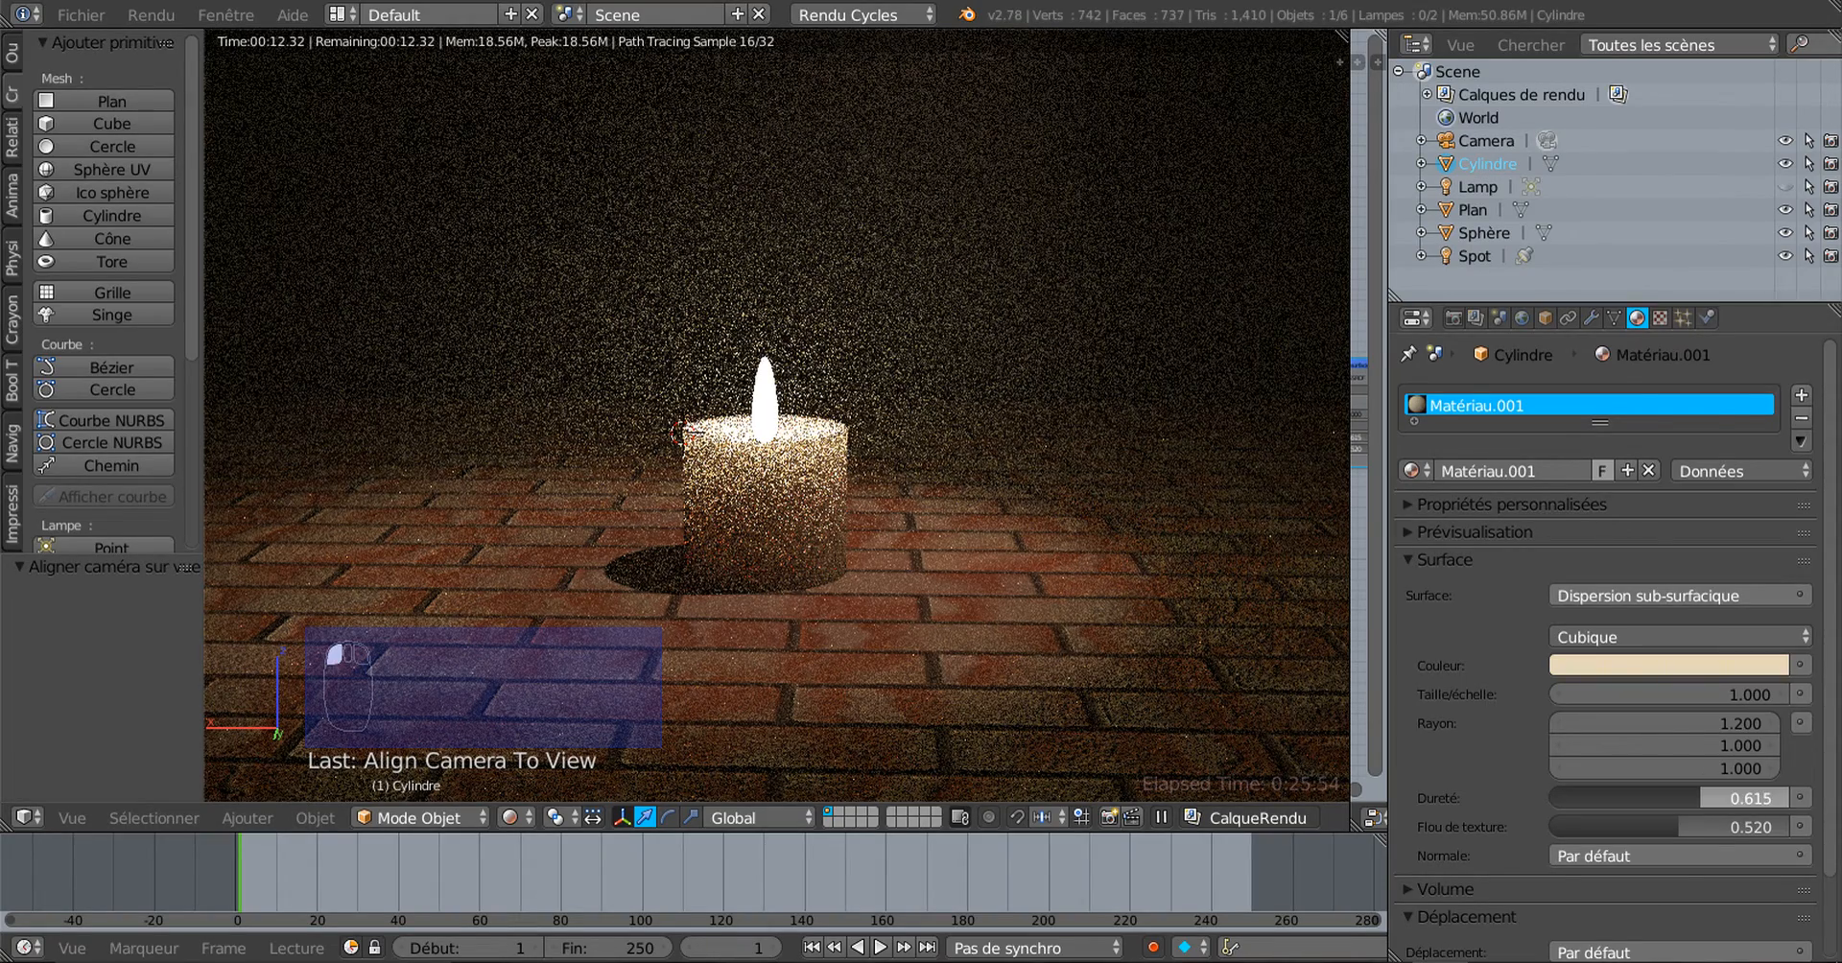
pyautogui.moveTo(1679, 798); pyautogui.dragTo(1560, 798)
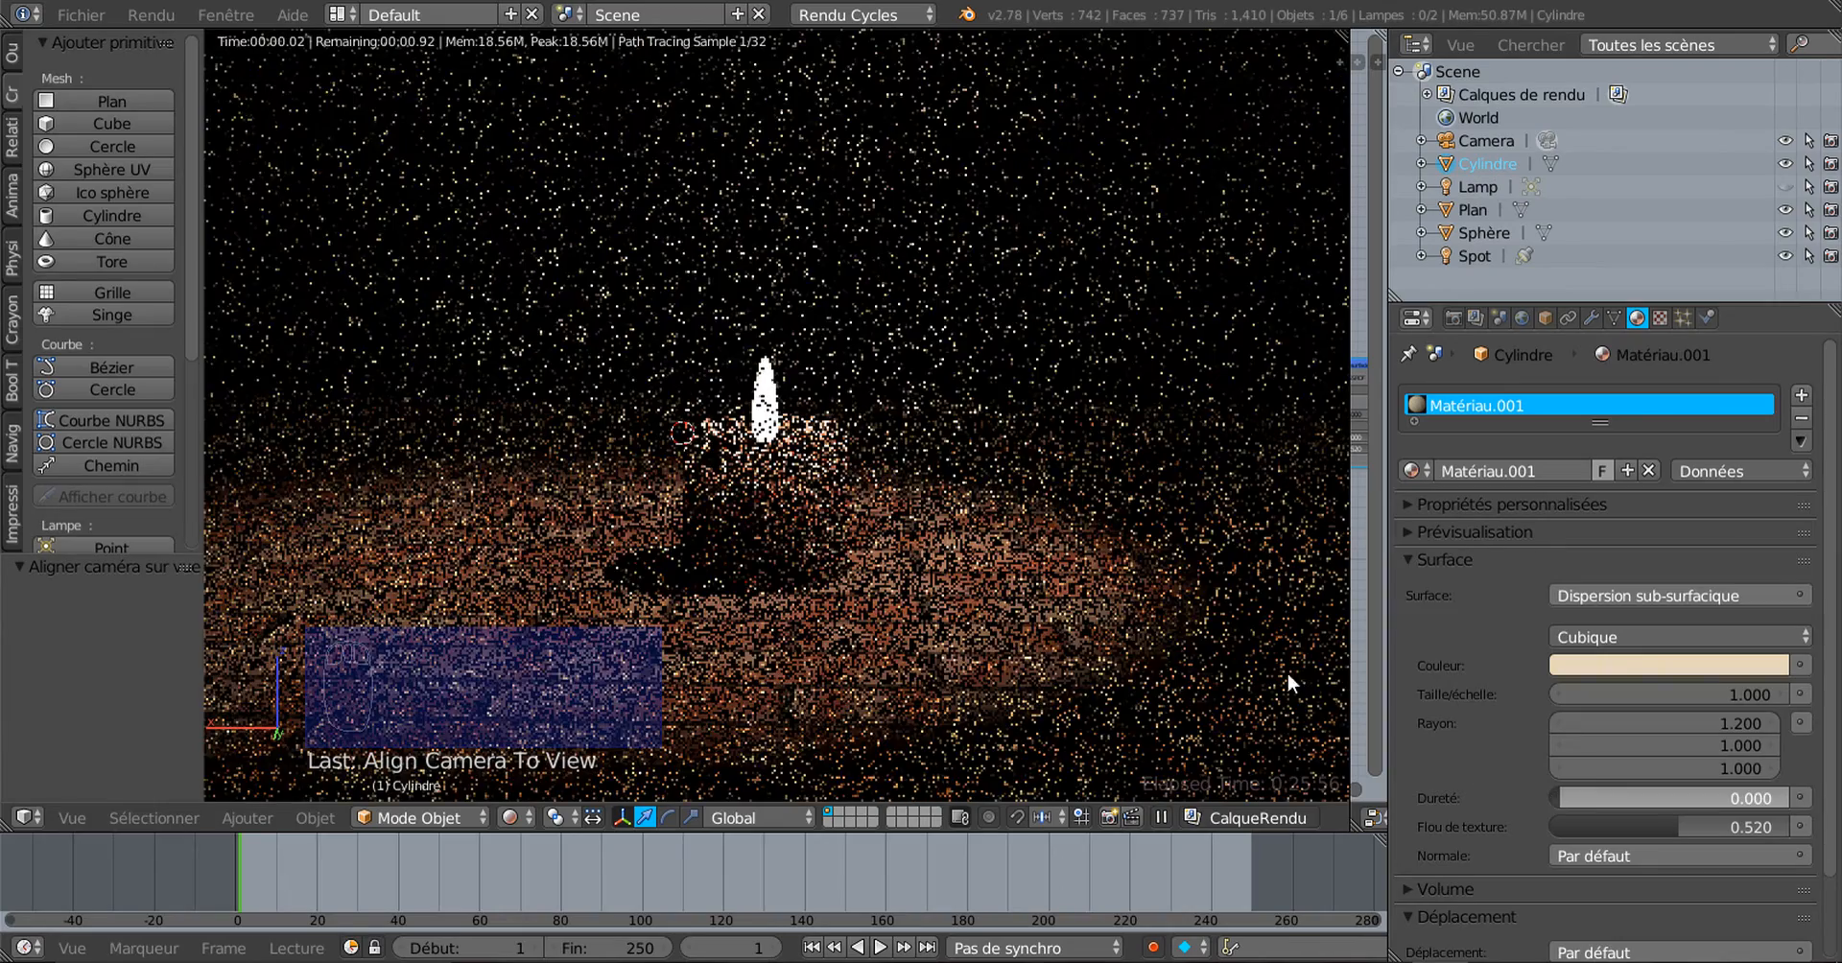
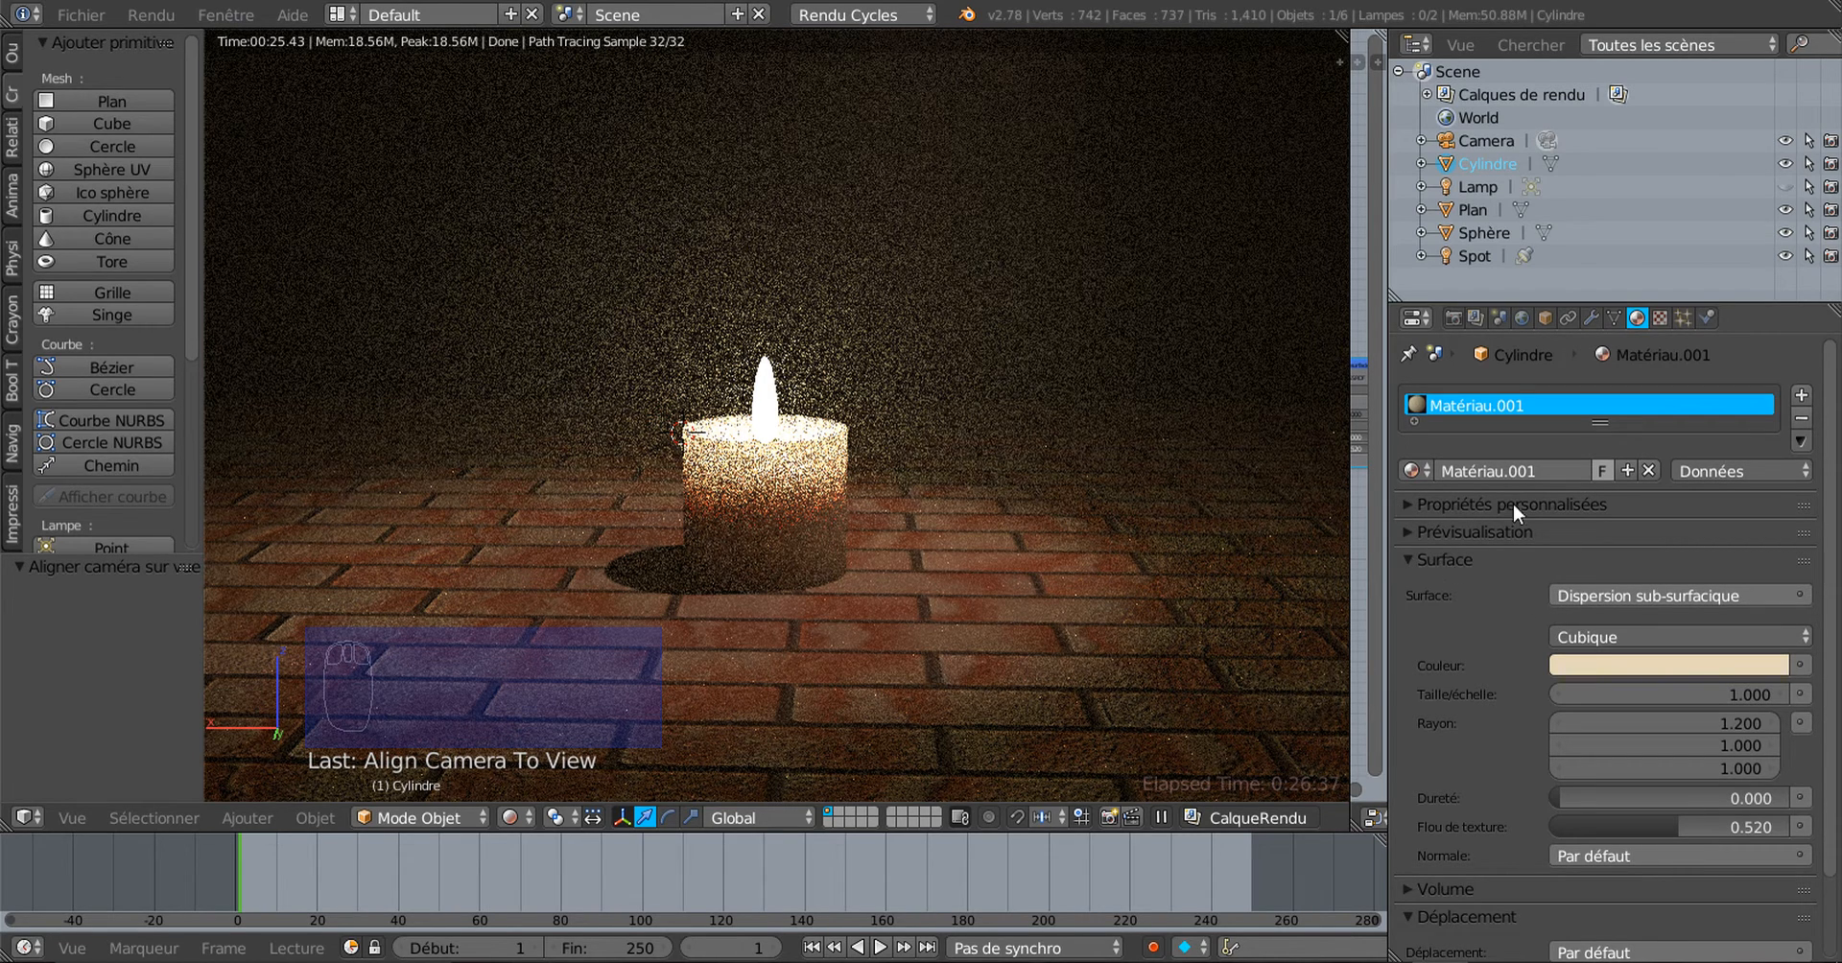
# Step: Show the candle material's preview and try Volume Absorption and Volume Scatter as its surface shader
pyautogui.click(1414, 532)
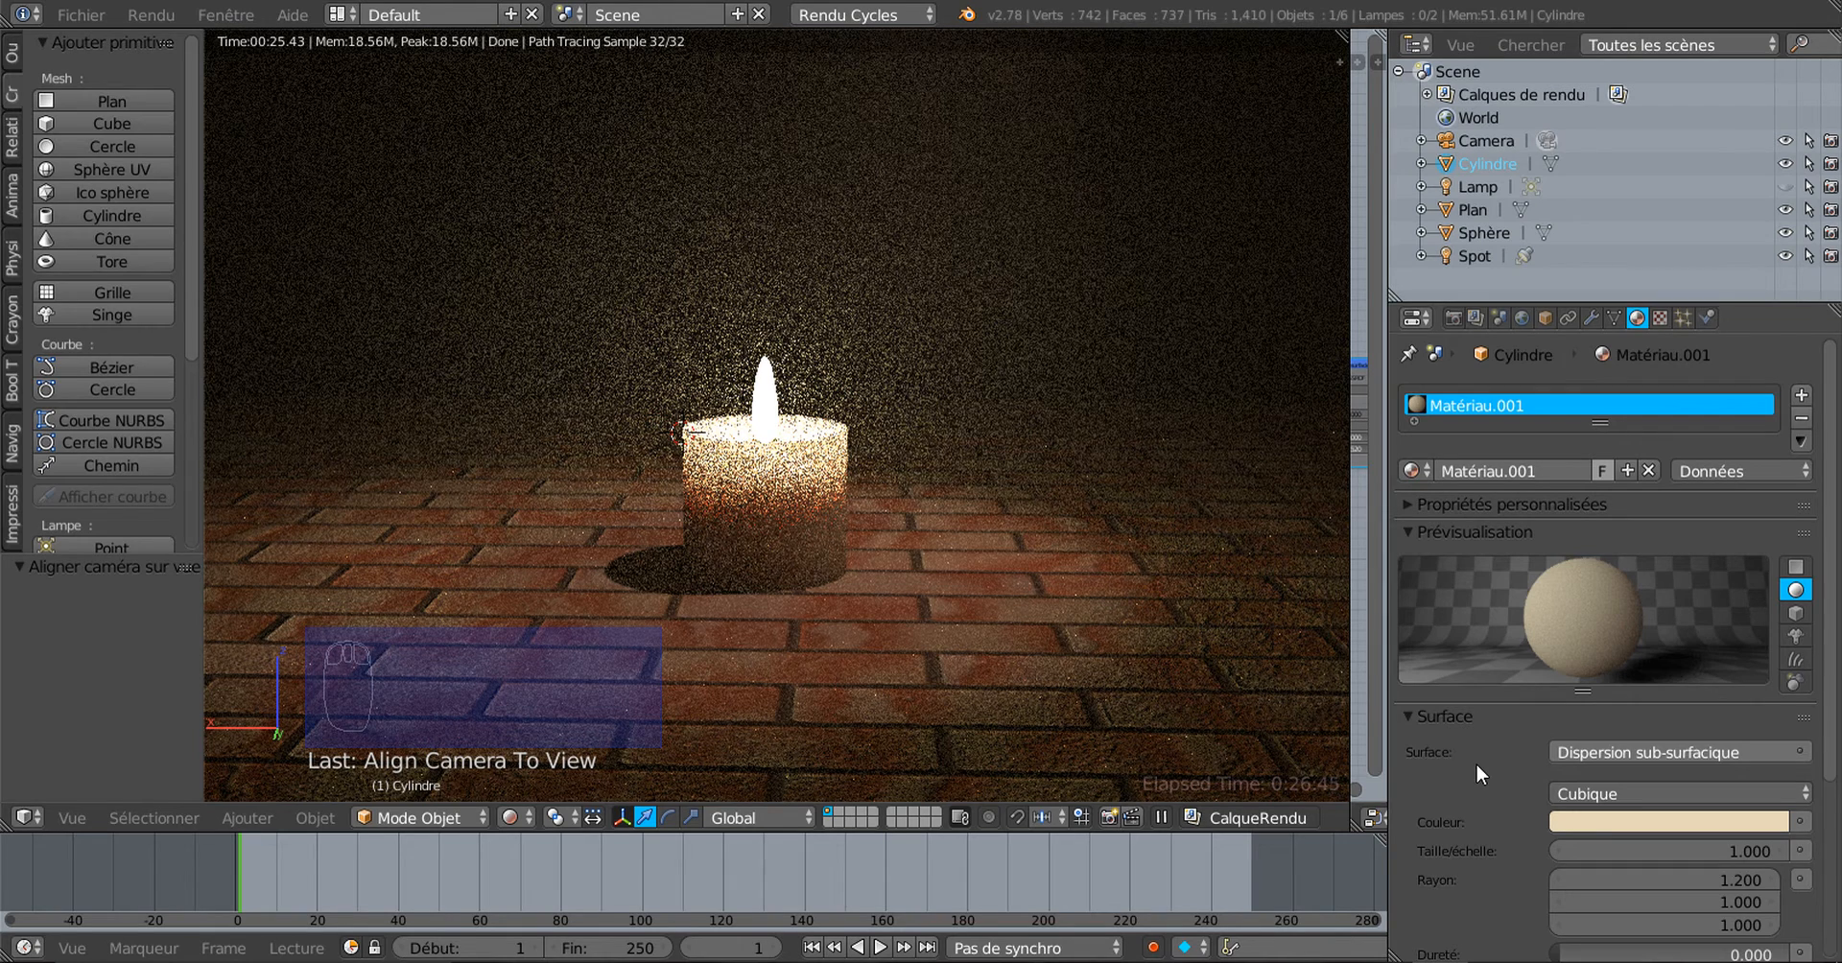
pyautogui.scroll(-5, 1476, 762)
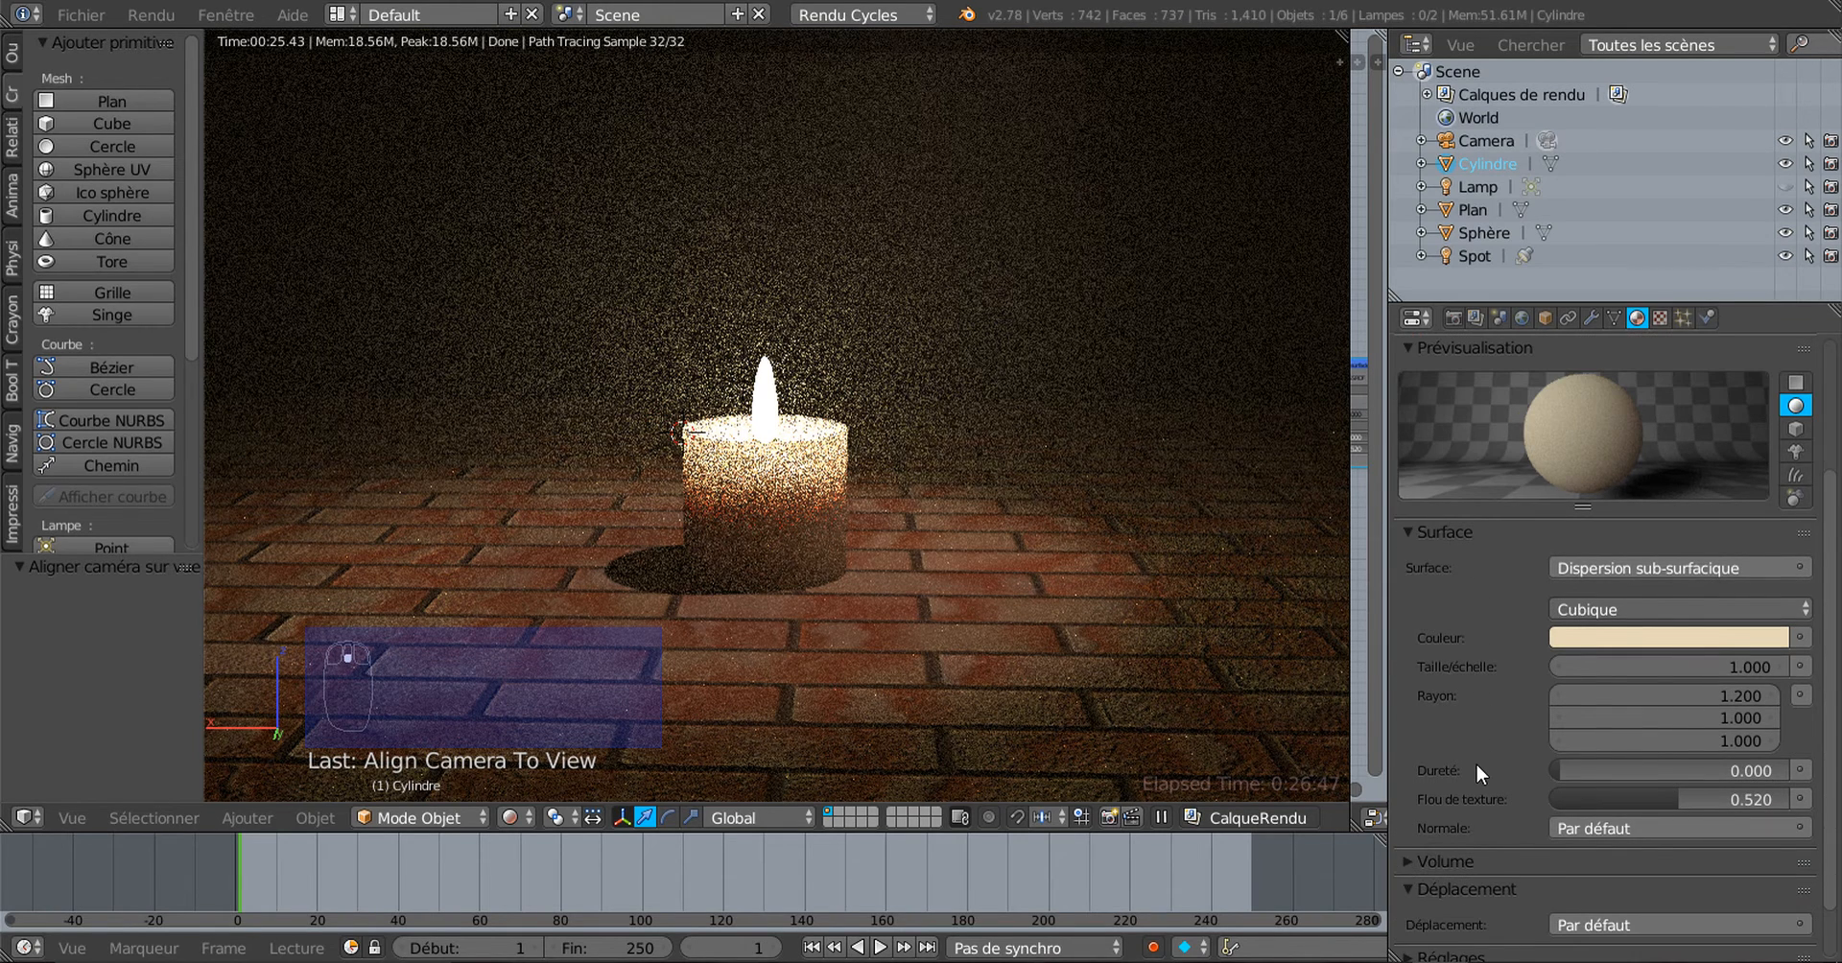
pyautogui.click(1695, 567)
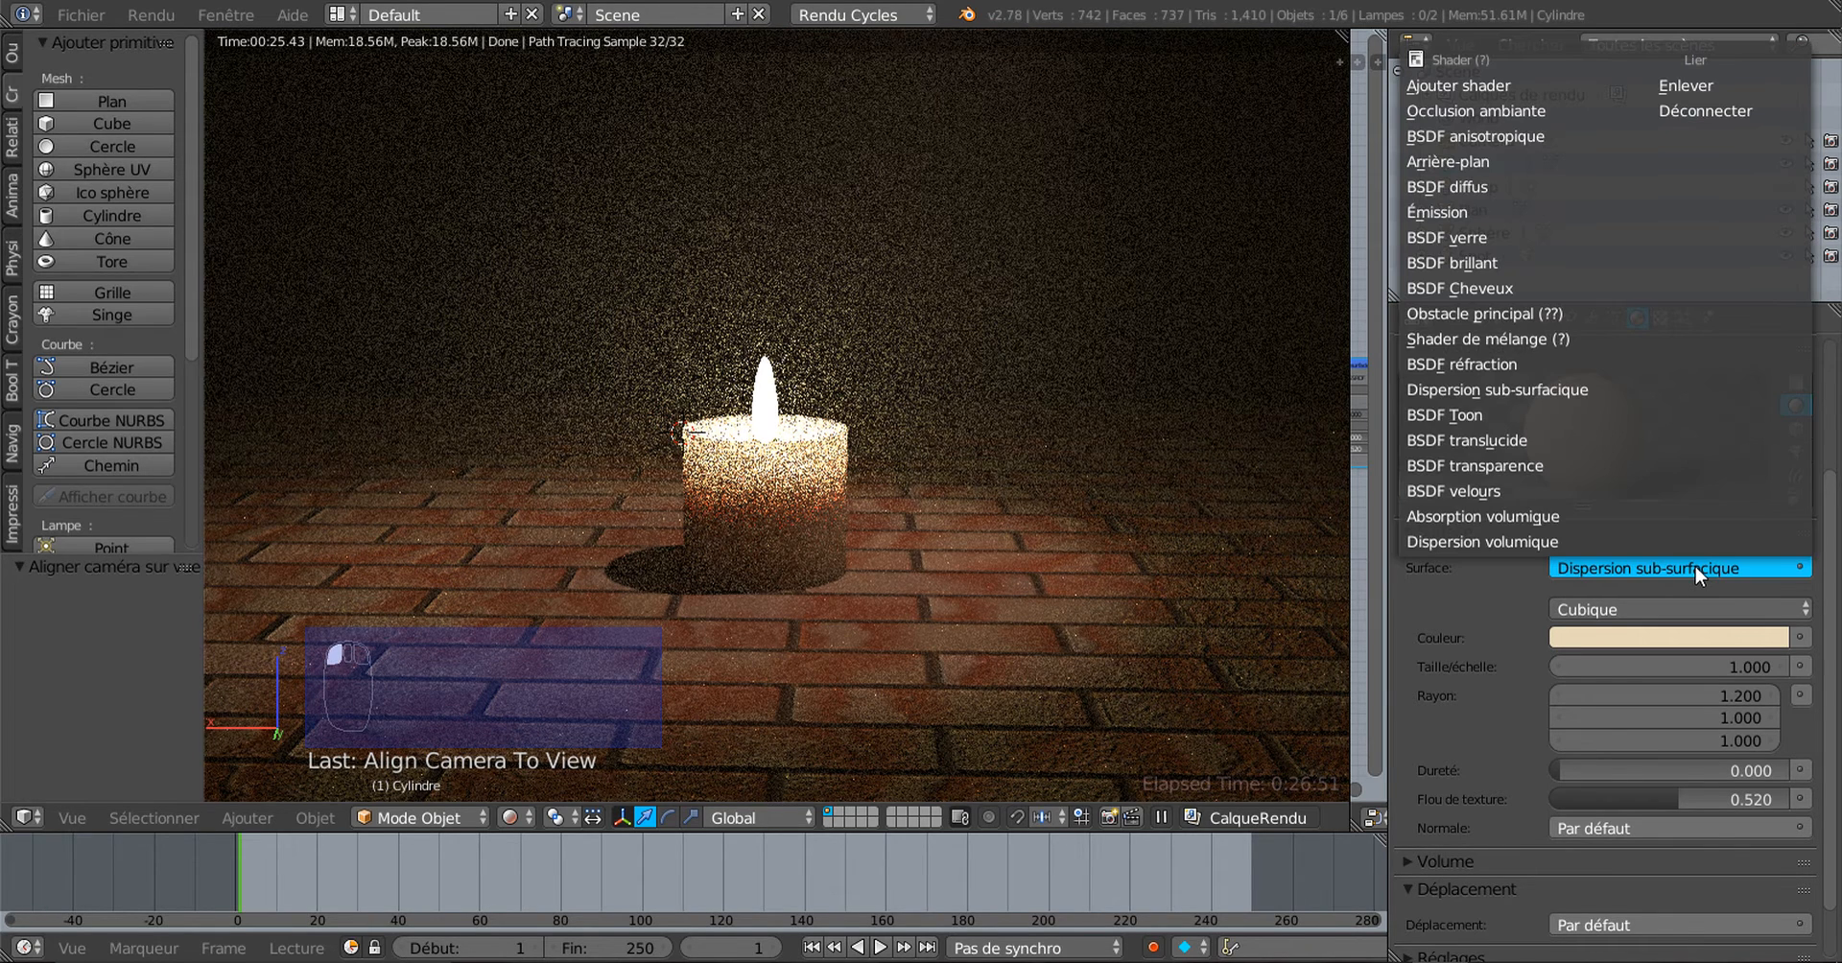
pyautogui.click(1472, 514)
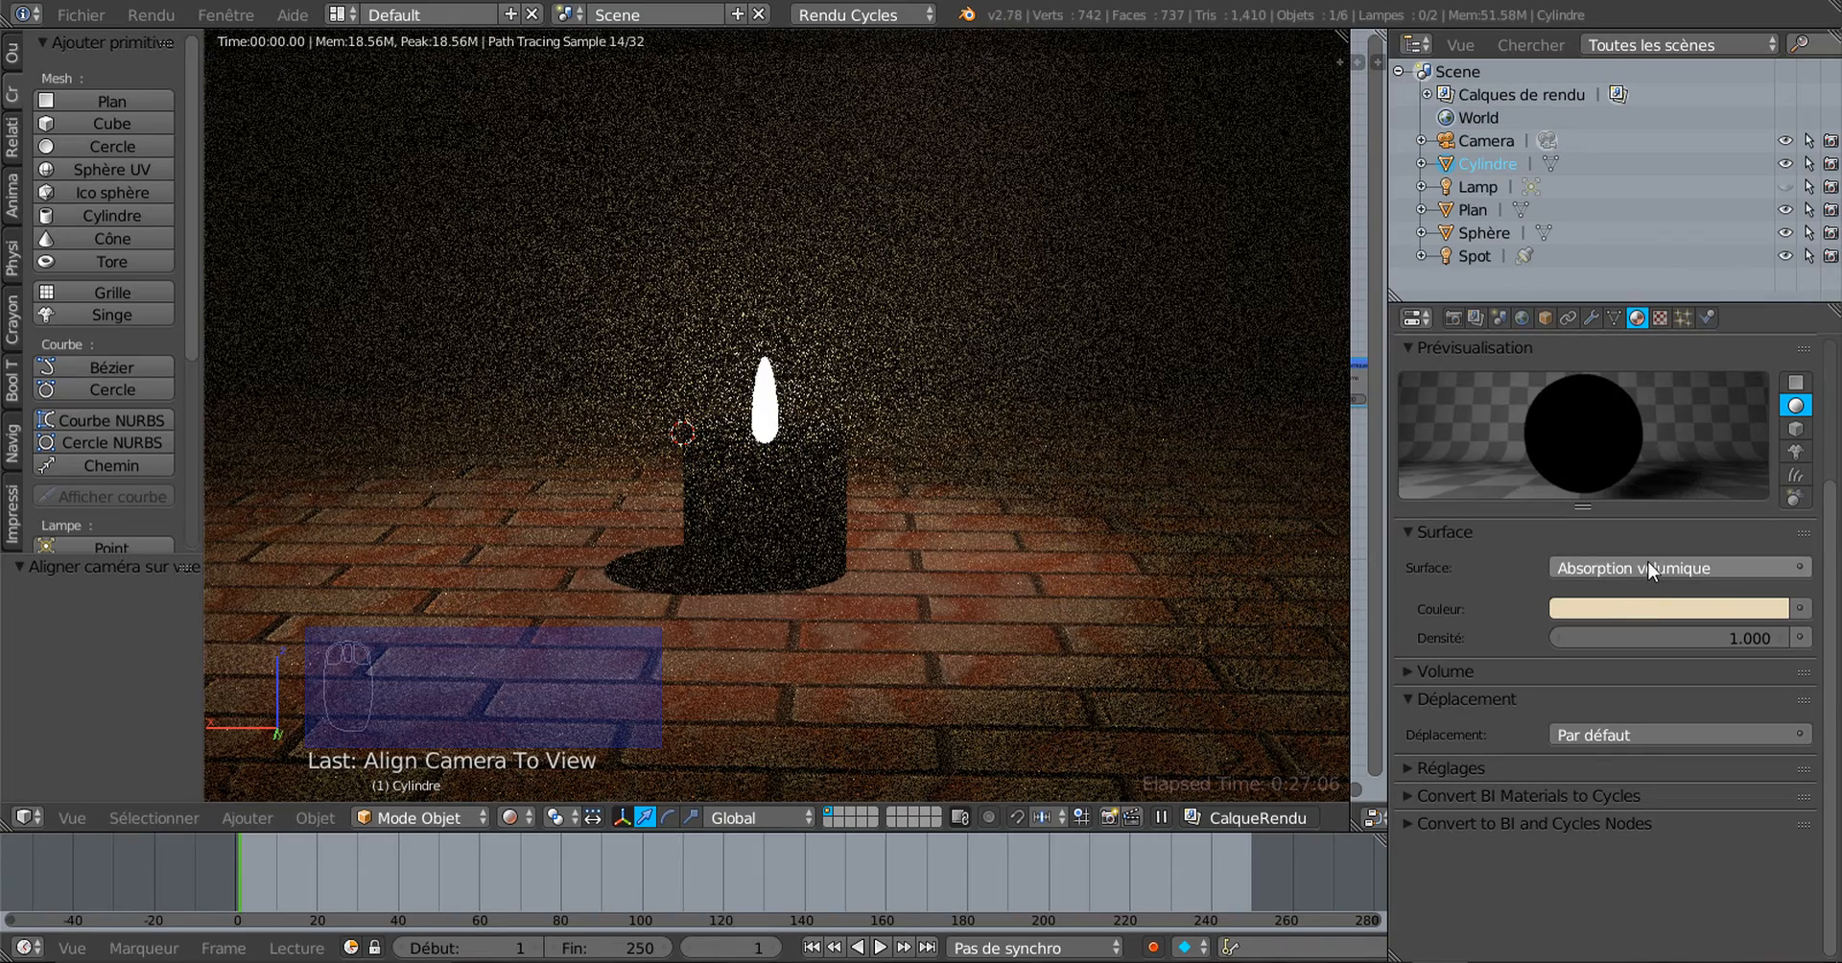
pyautogui.click(1622, 568)
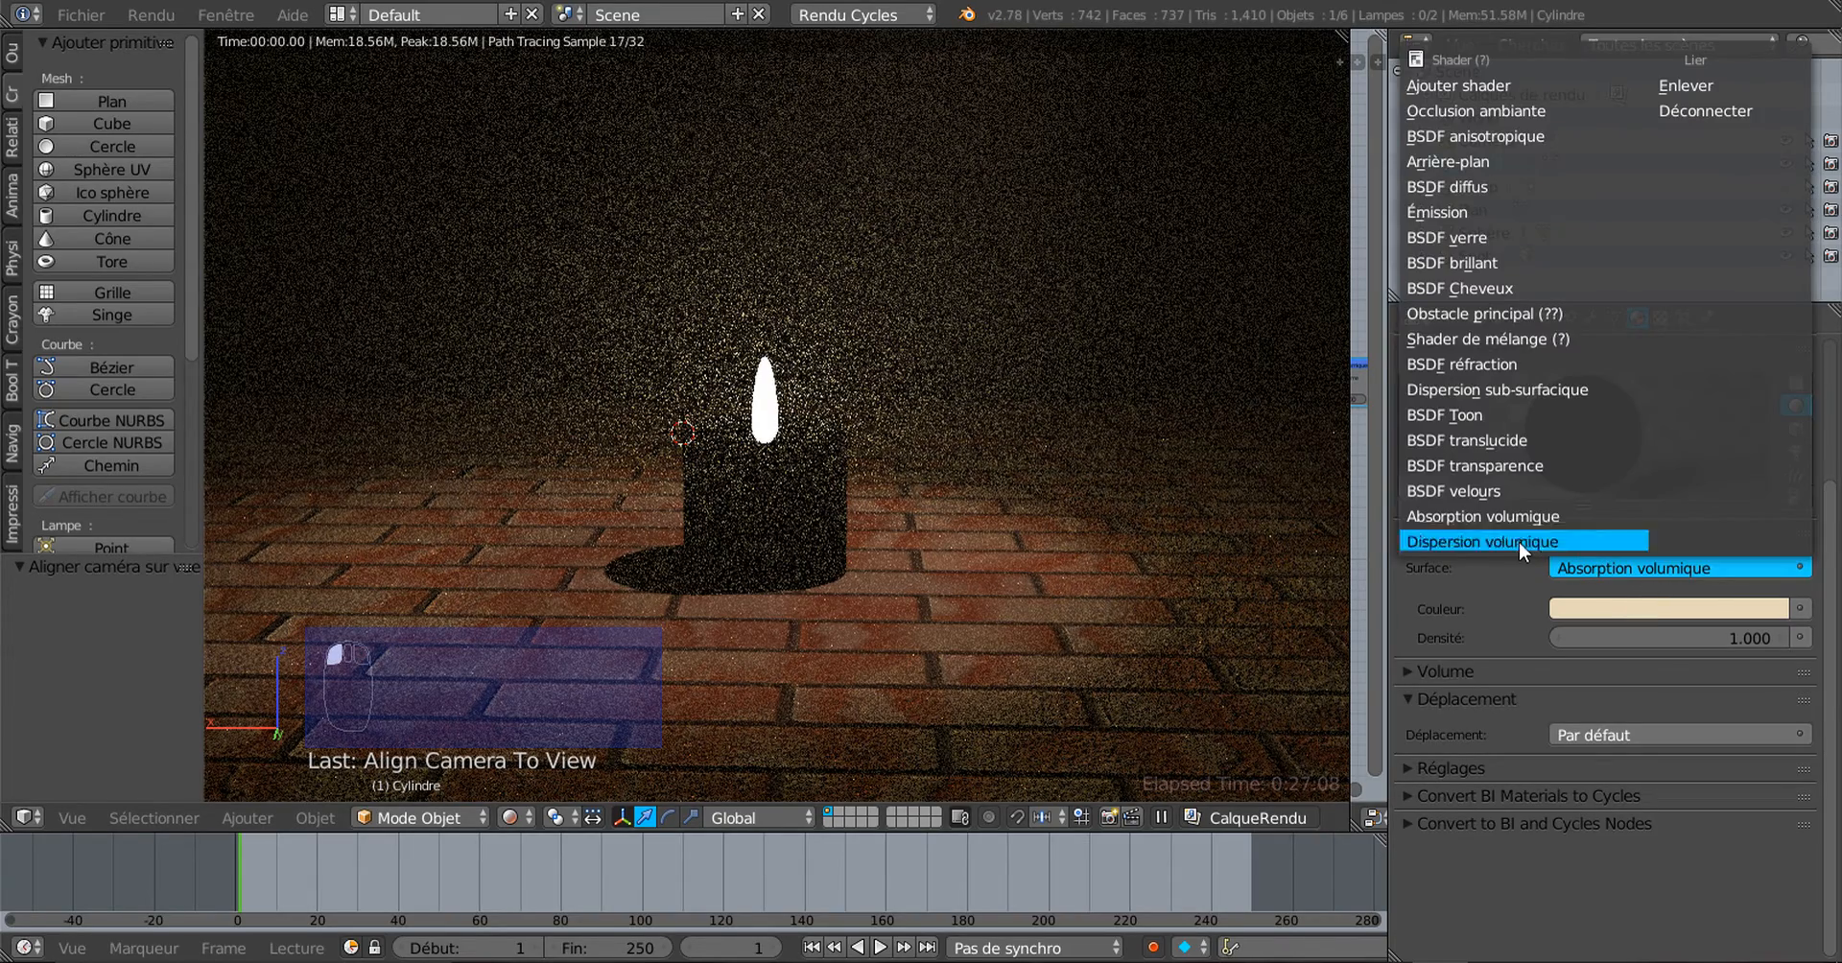
pyautogui.click(1517, 541)
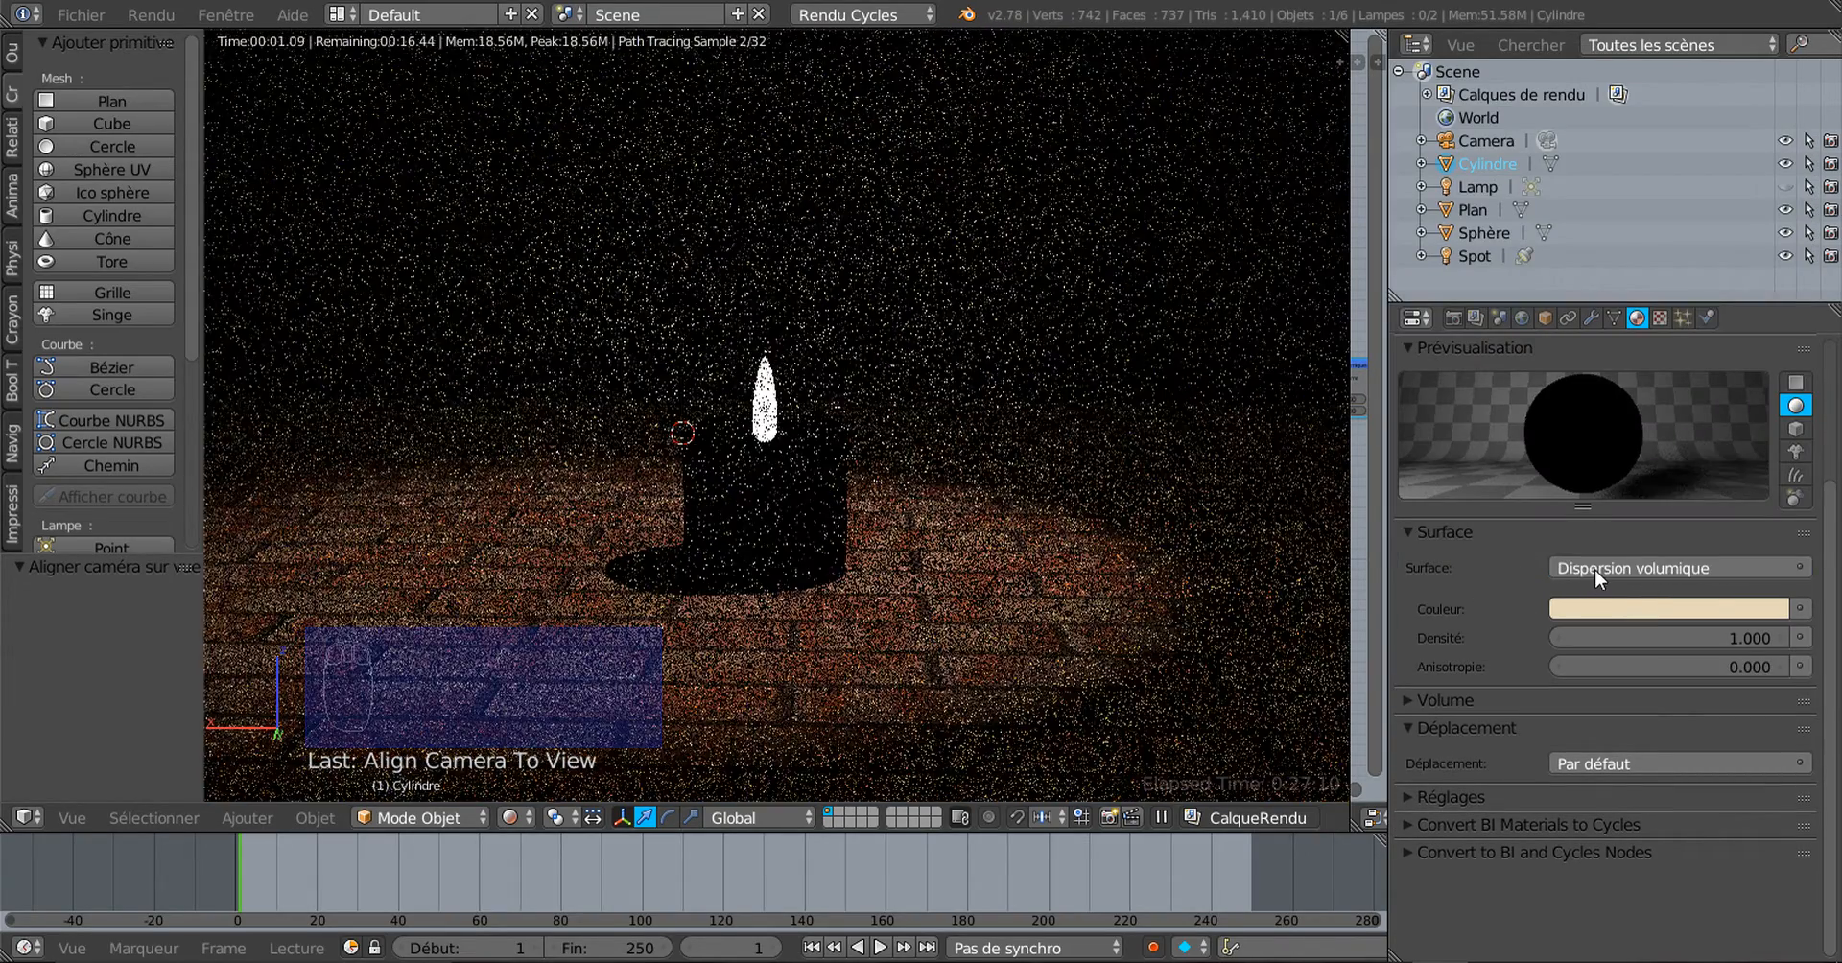
# Step: Switch the candle's surface shader back to Subsurface Scattering
pyautogui.click(1603, 566)
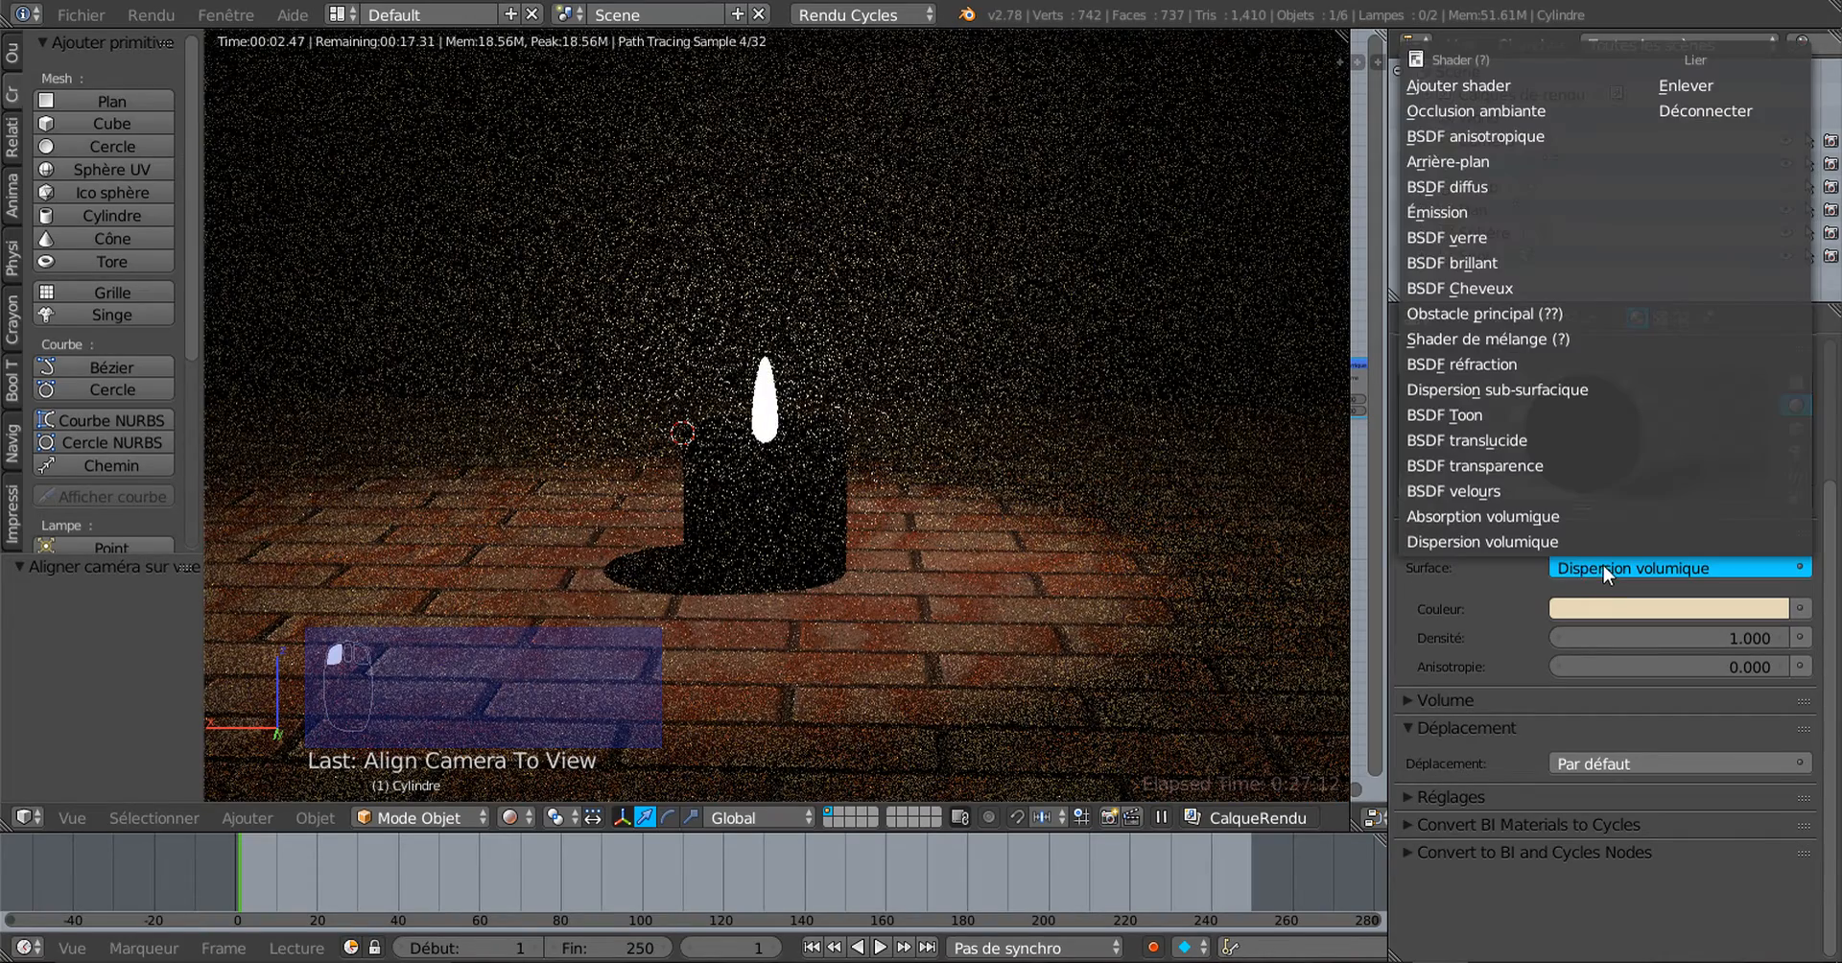
pyautogui.click(1477, 556)
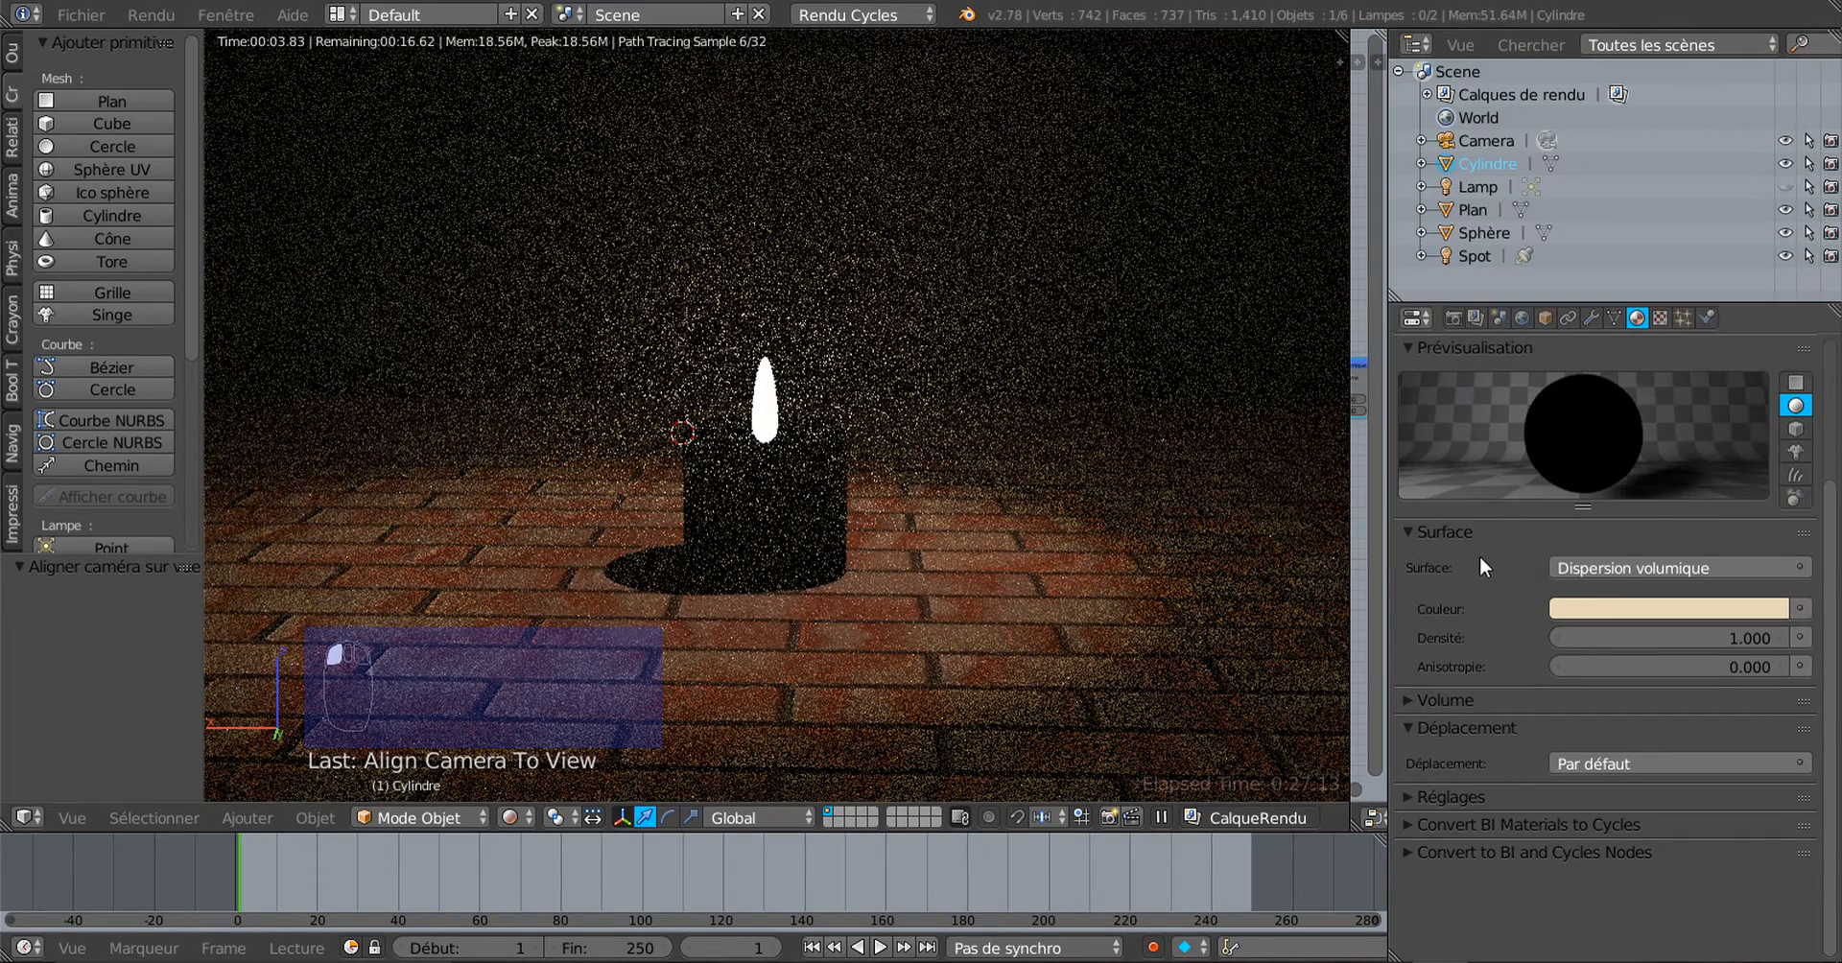
pyautogui.click(1581, 568)
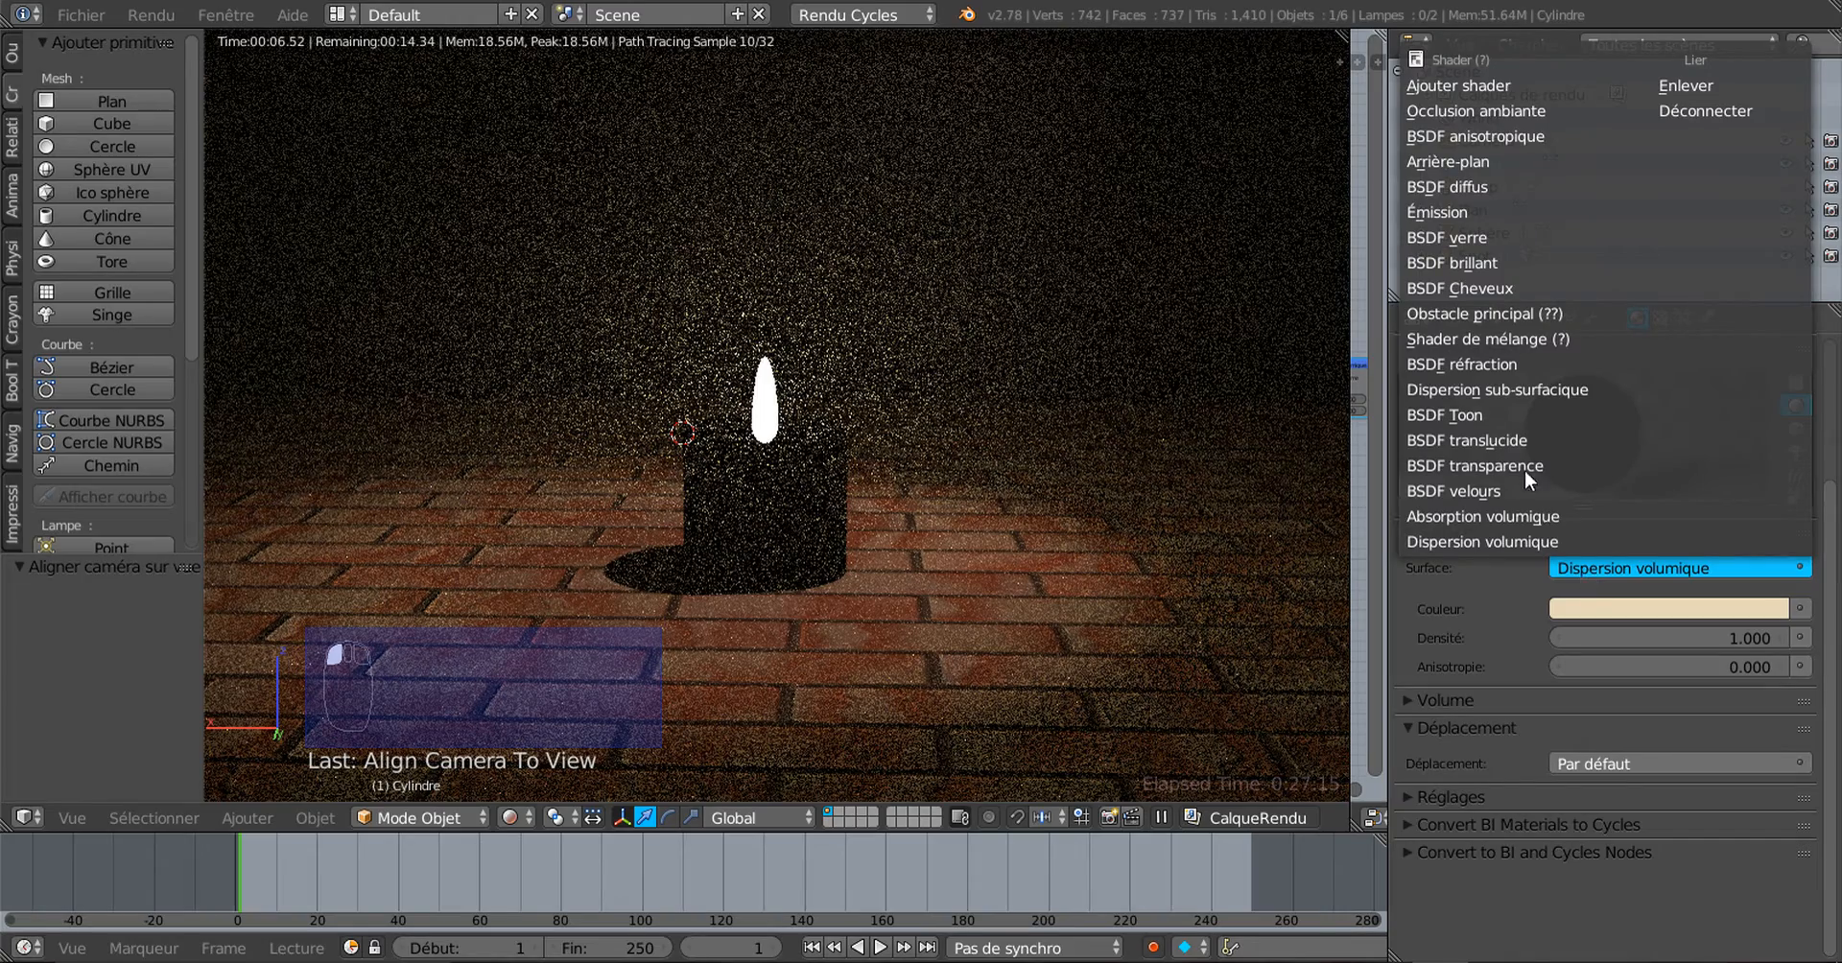
pyautogui.click(1502, 385)
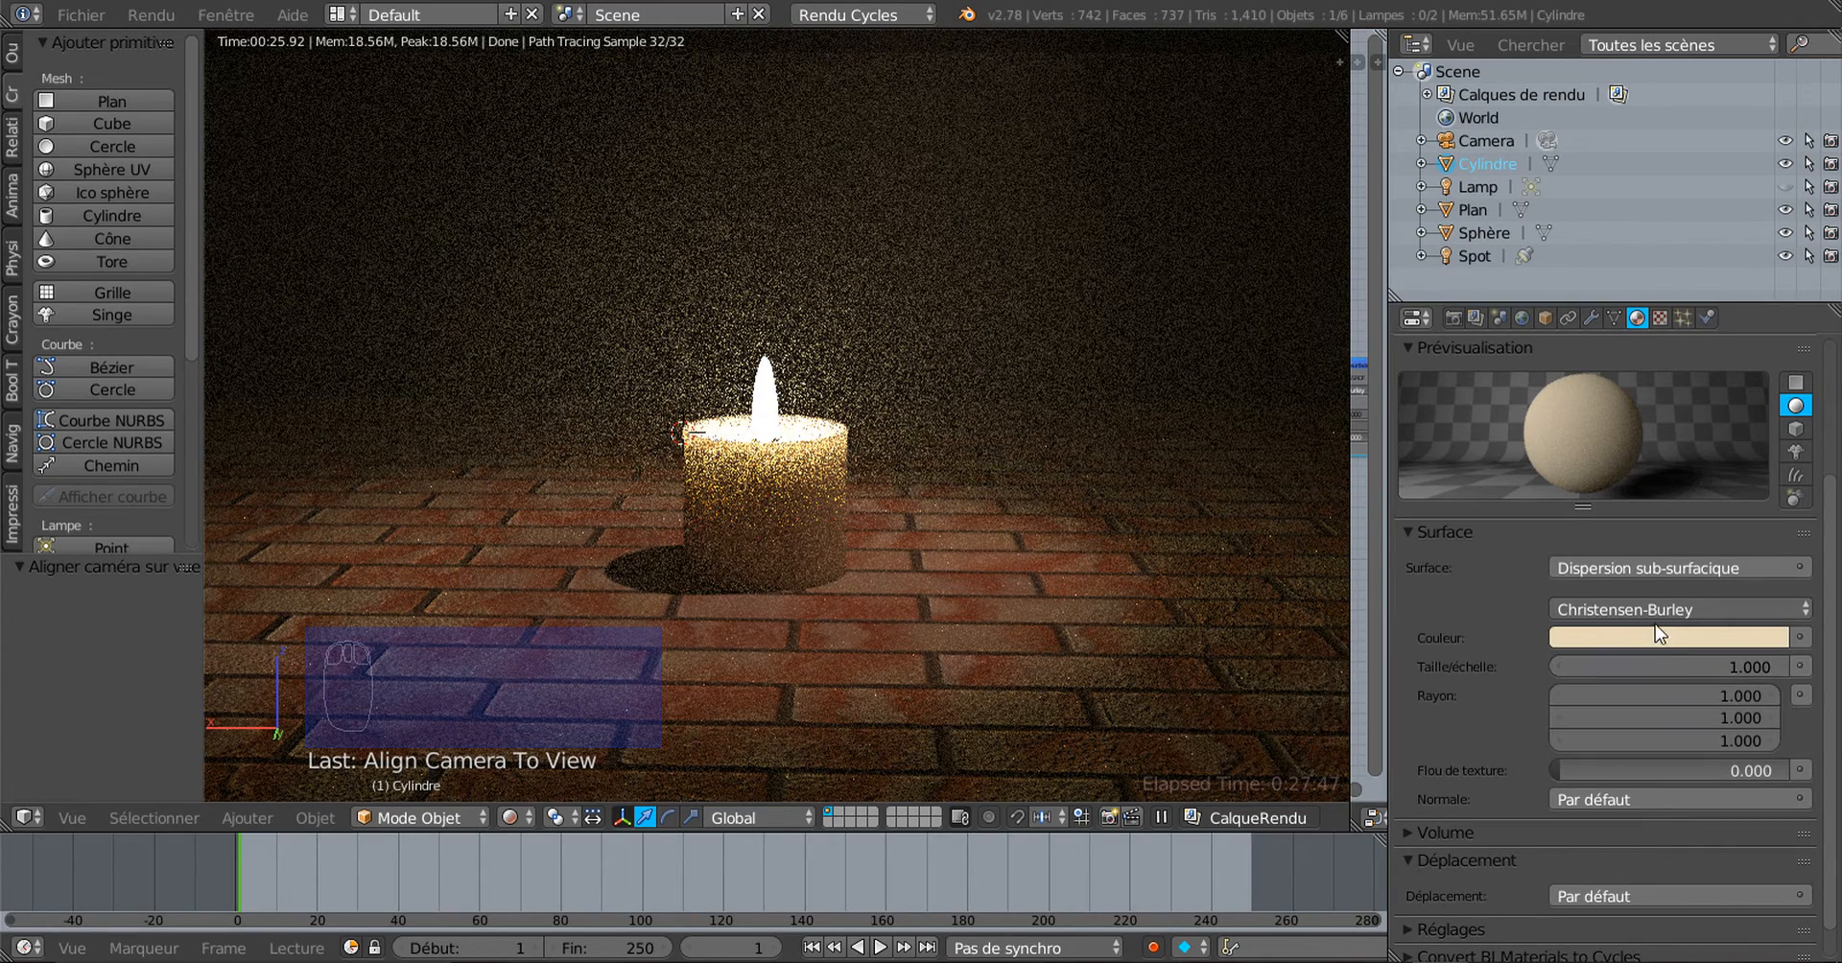
# Step: Try the Cubic falloff for the candle's subsurface scattering and switch it to Gaussian
pyautogui.click(1644, 607)
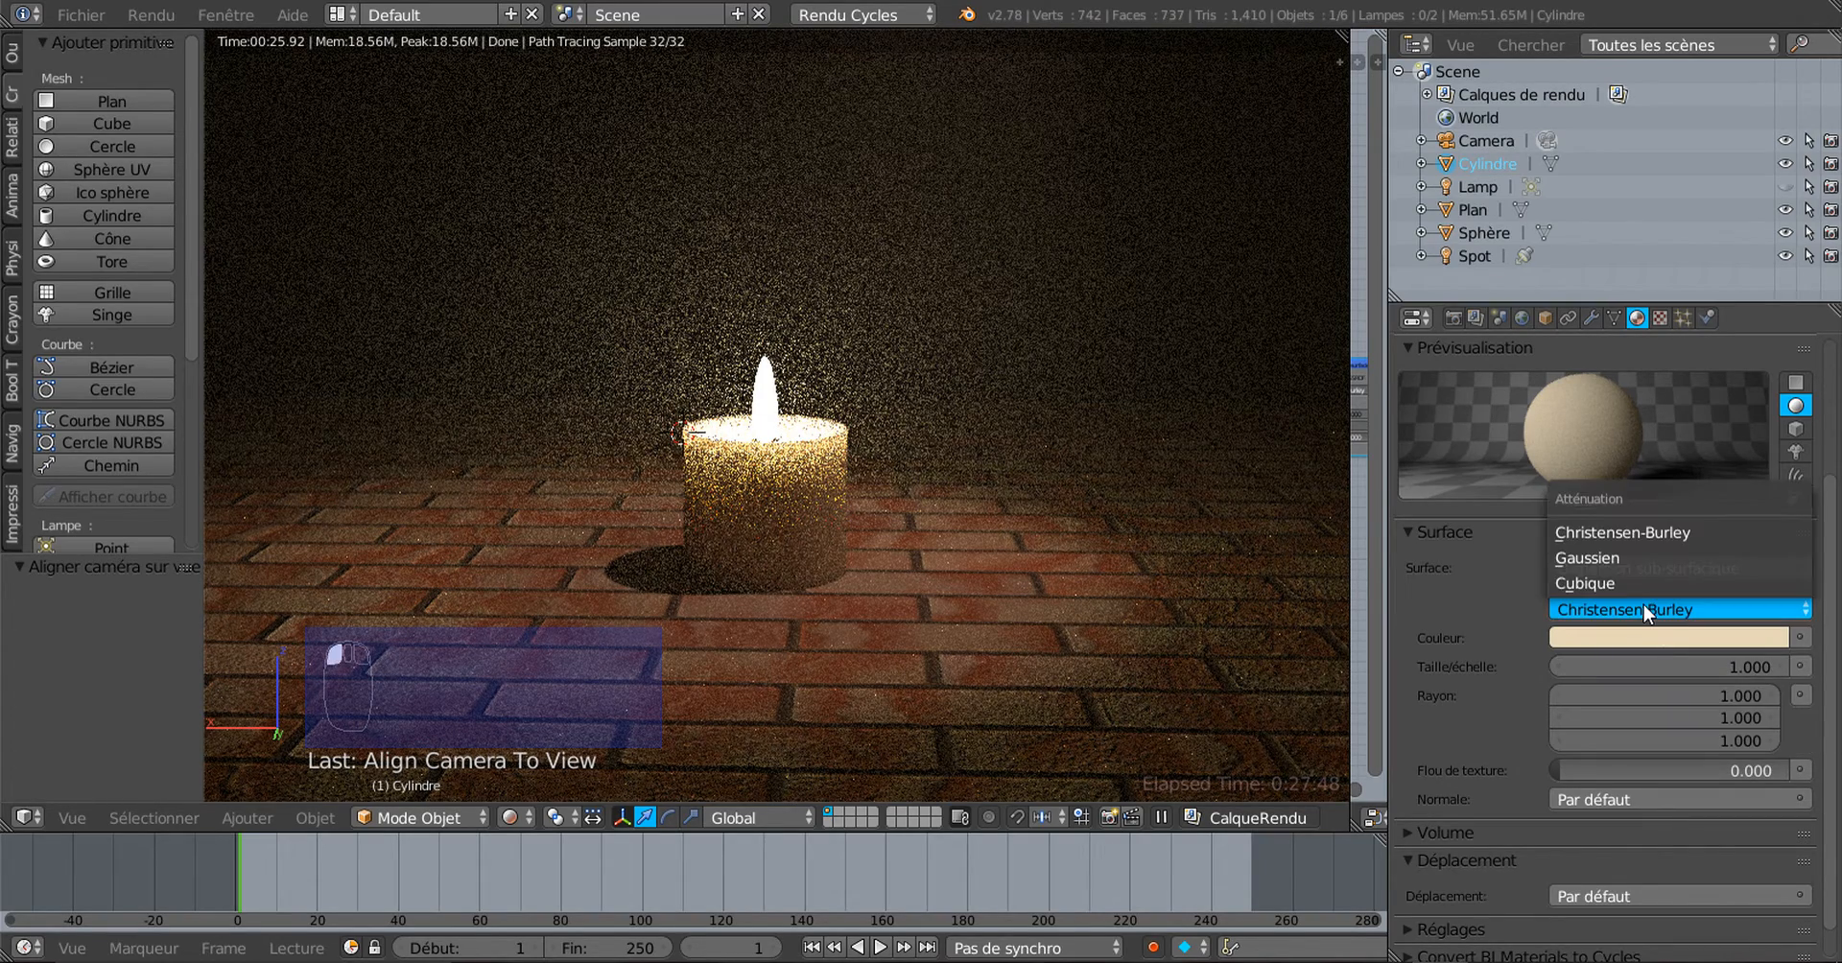
pyautogui.click(1586, 580)
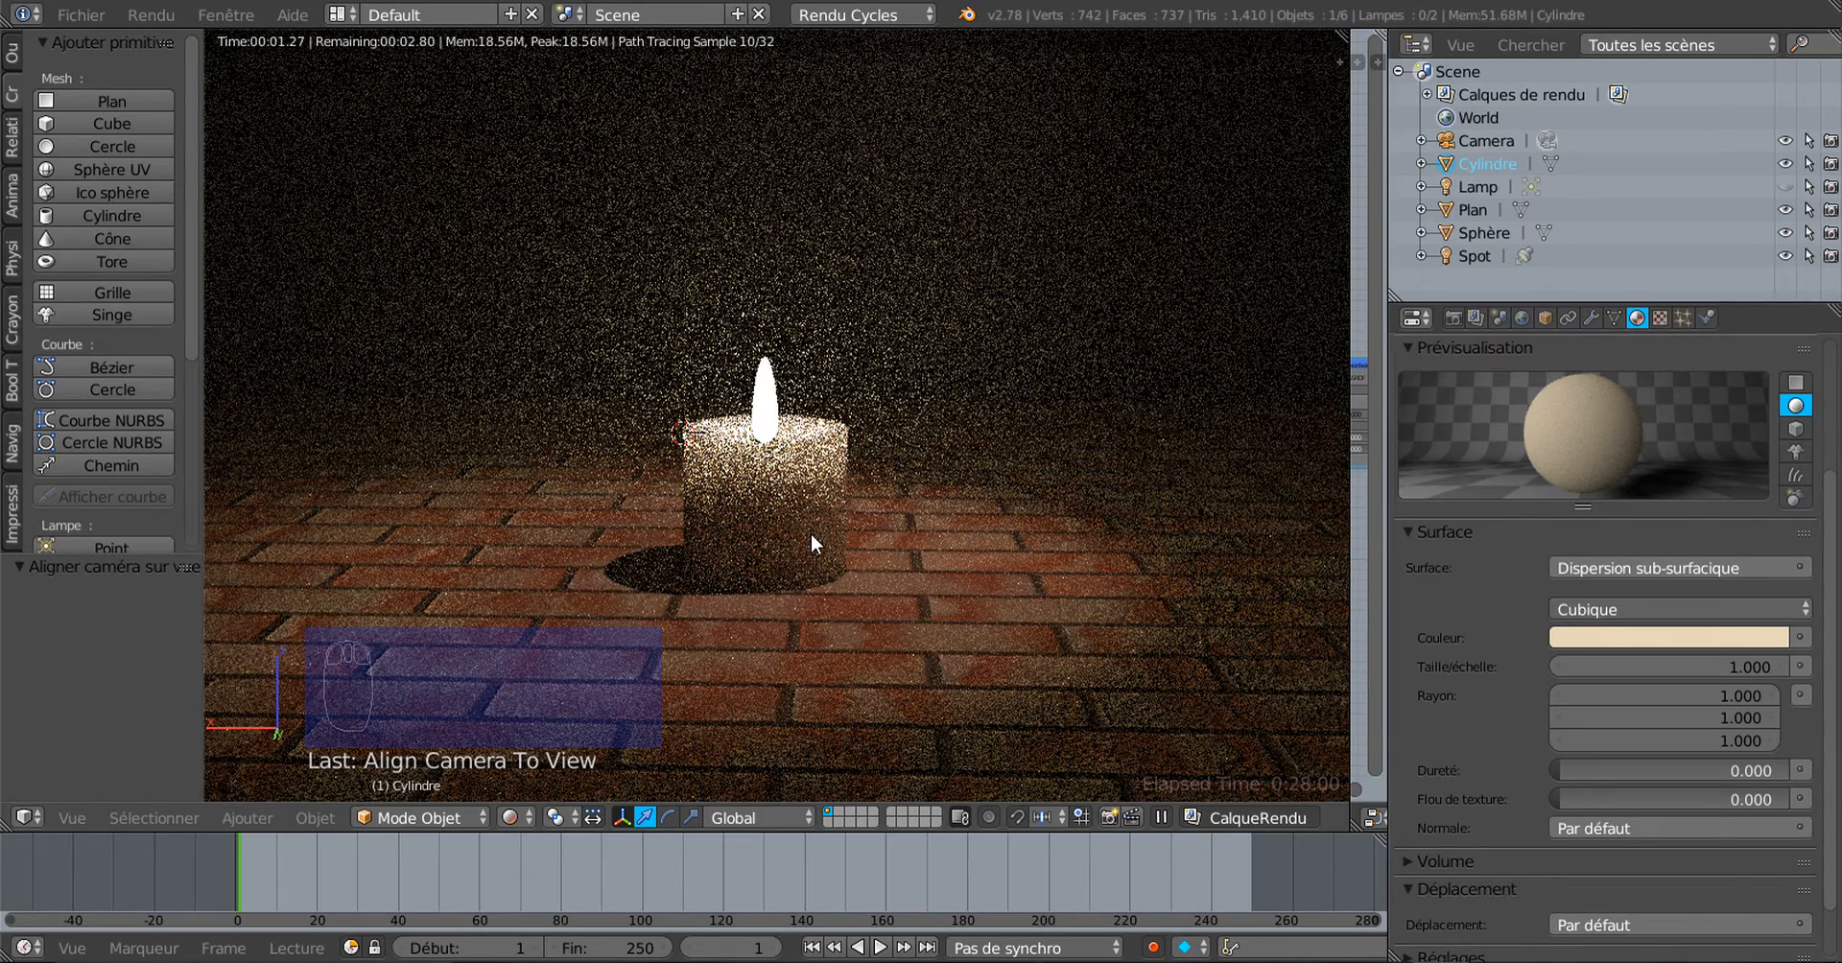
pyautogui.click(1593, 606)
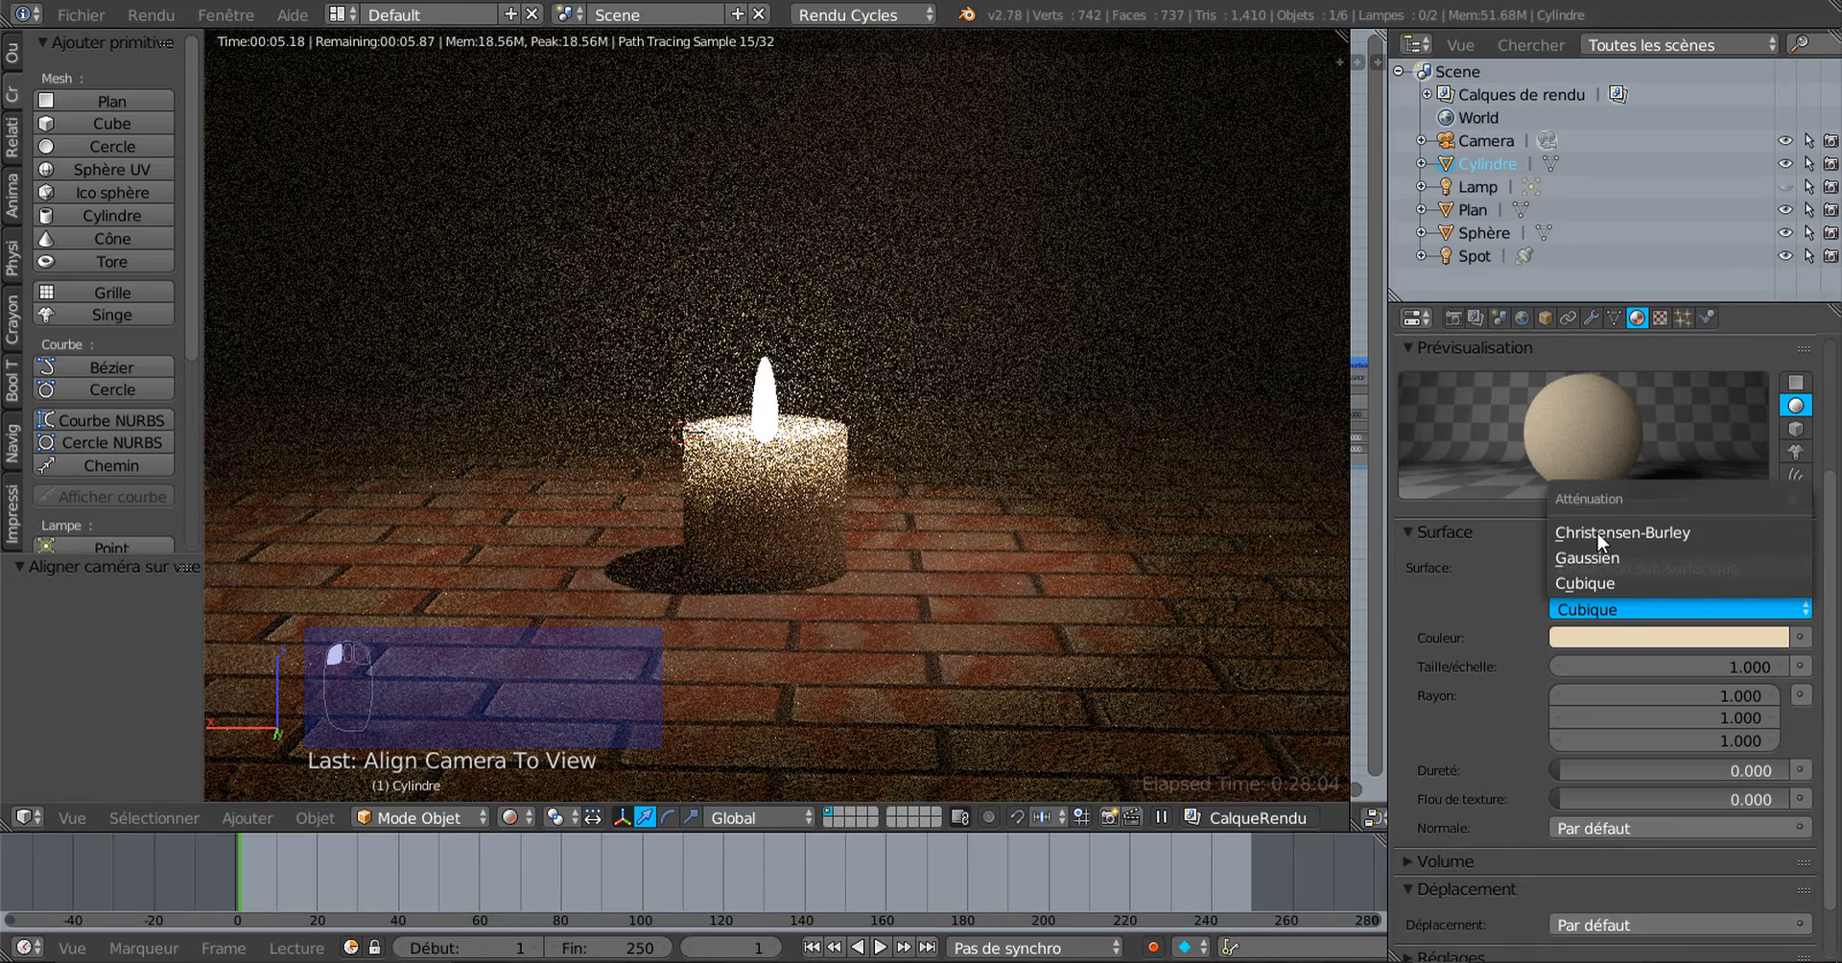
pyautogui.click(1597, 556)
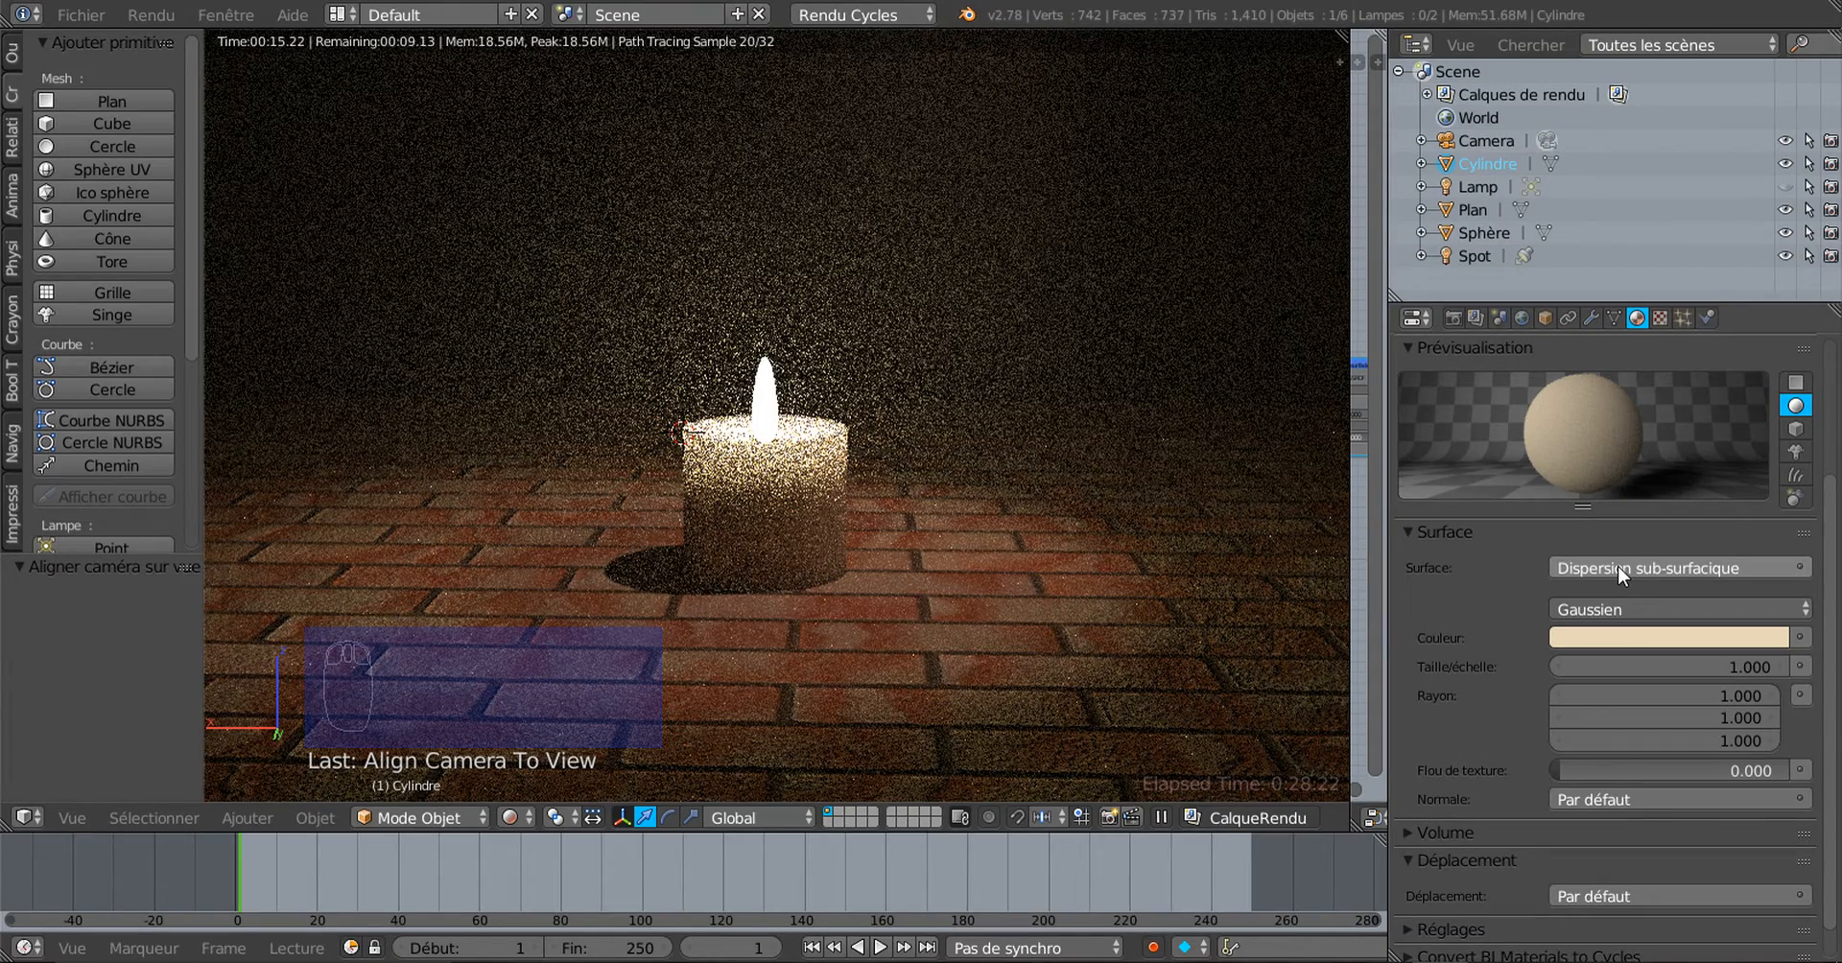
# Step: Set the falloff of the candle's subsurface scattering to Christensen-Burley
pyautogui.click(1618, 566)
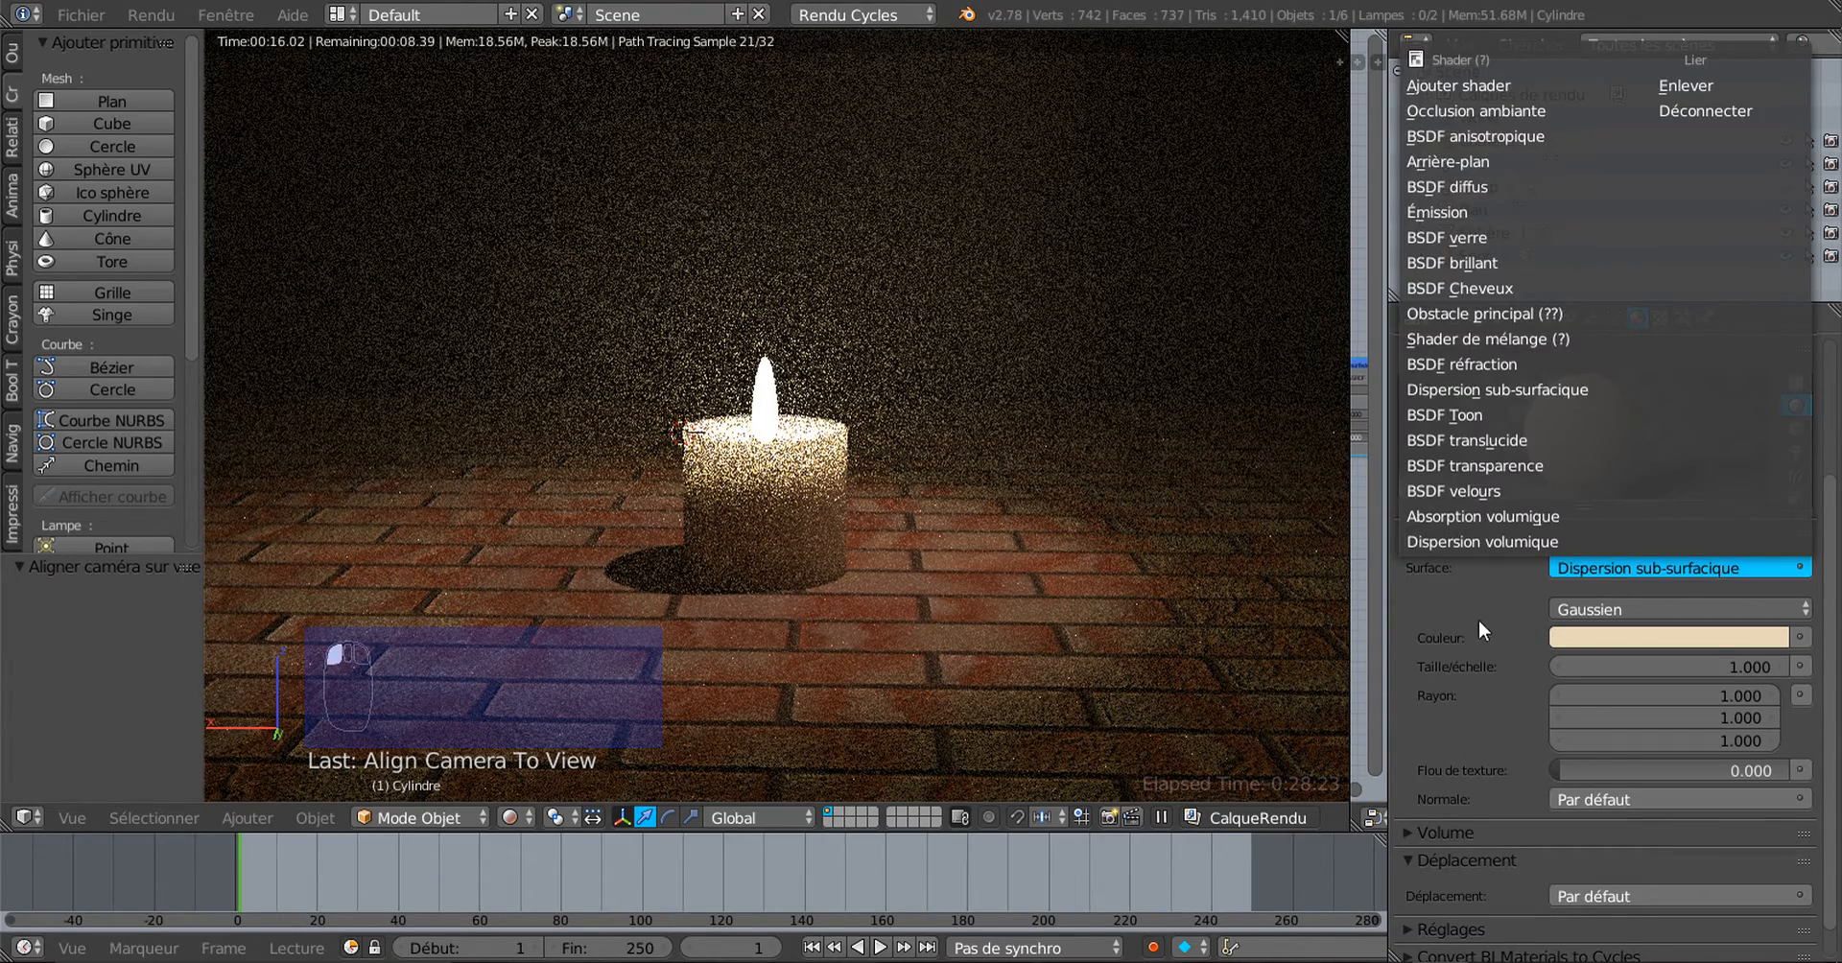
pyautogui.click(1595, 615)
pyautogui.click(1598, 612)
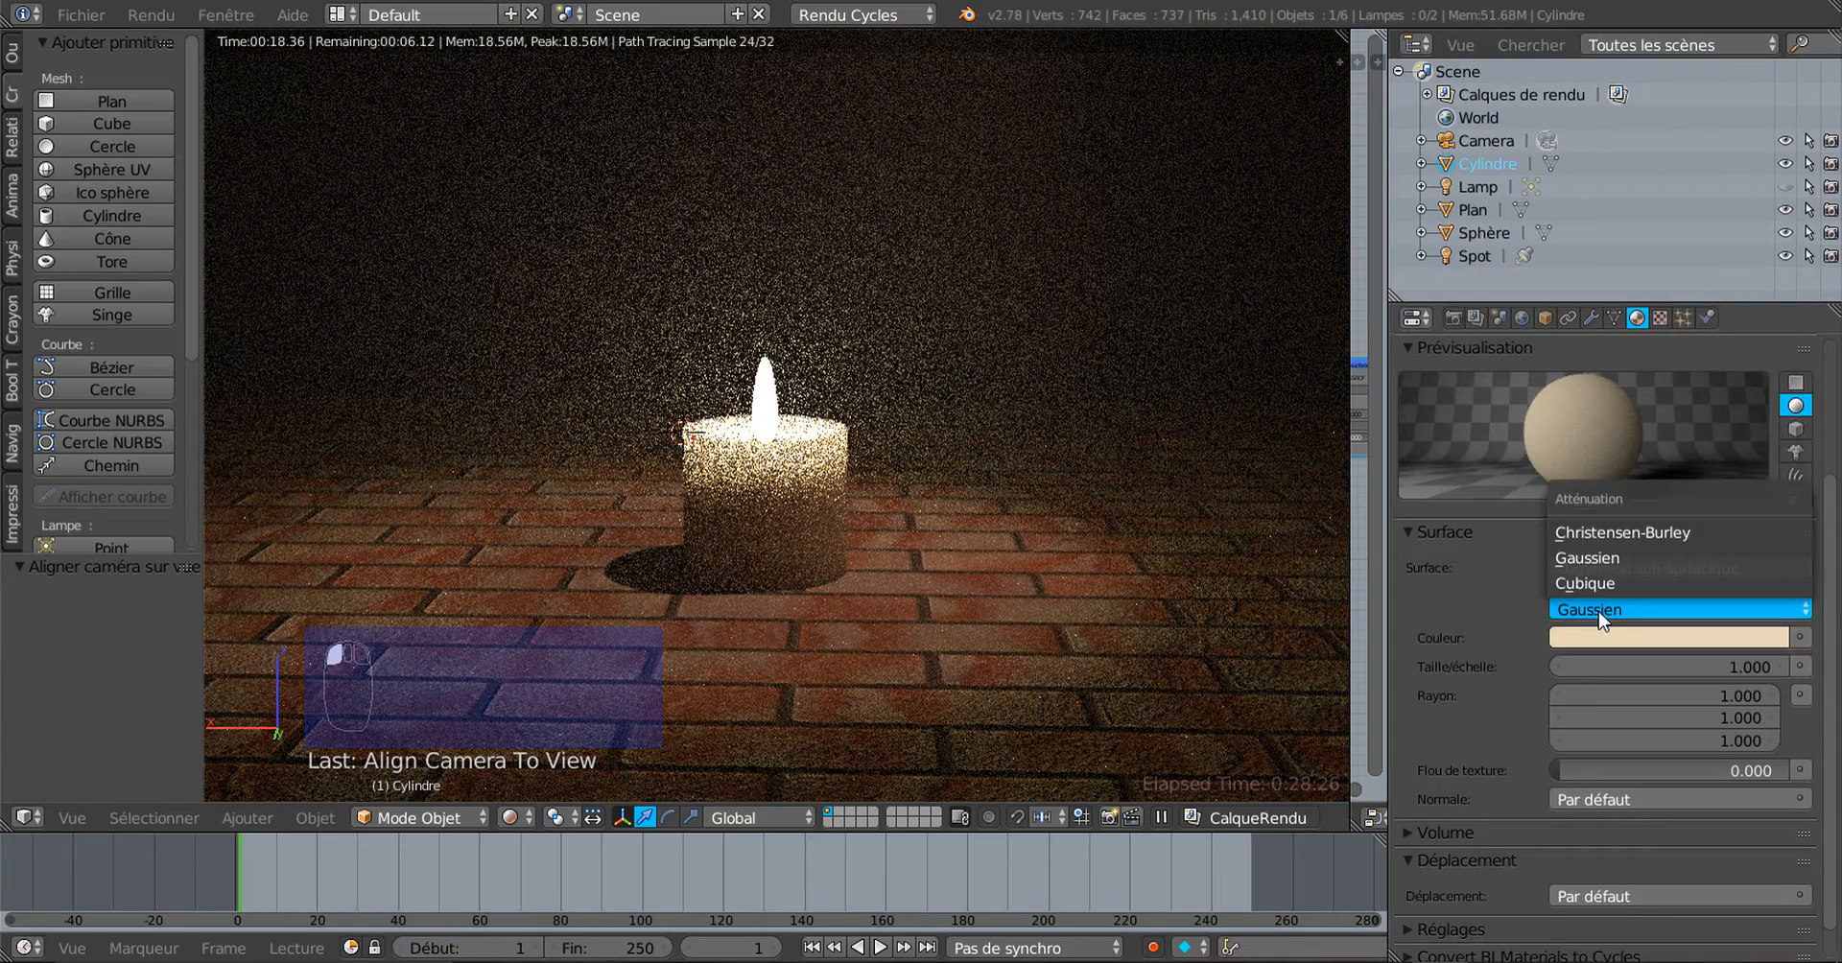
pyautogui.click(1604, 533)
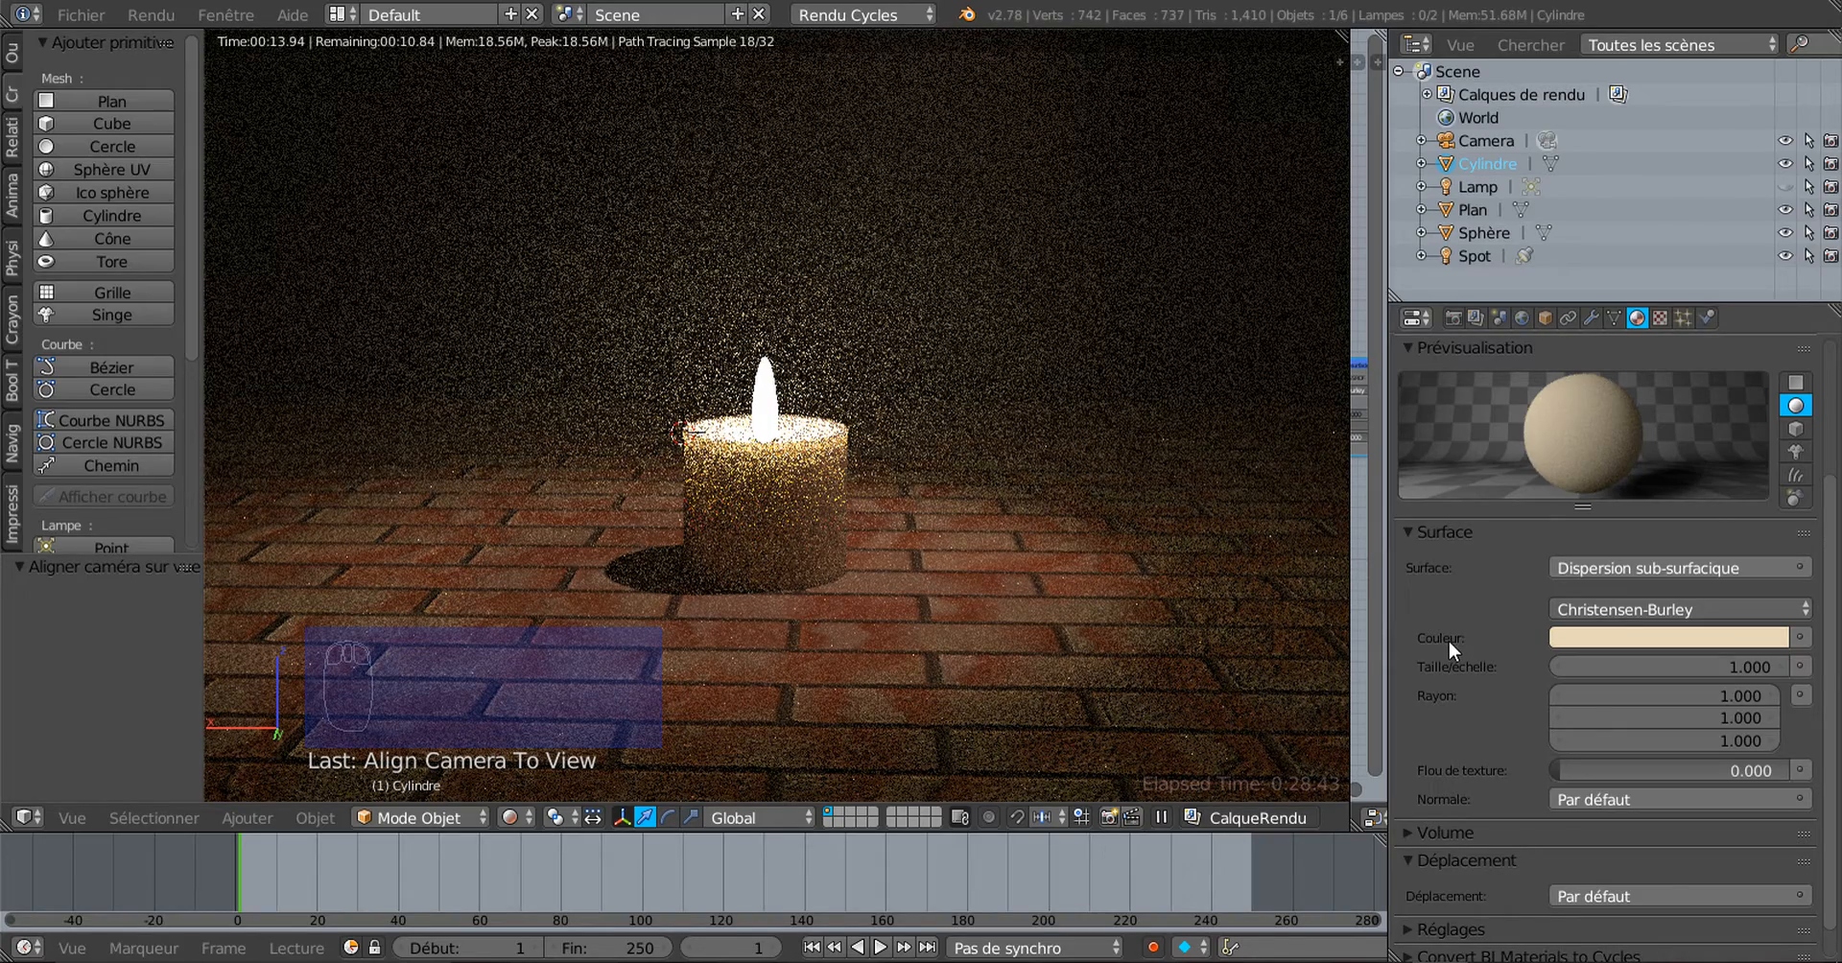
# Step: Unlink the current world from the scene and create a new world with a Sky Texture as its background colour
pyautogui.click(1520, 316)
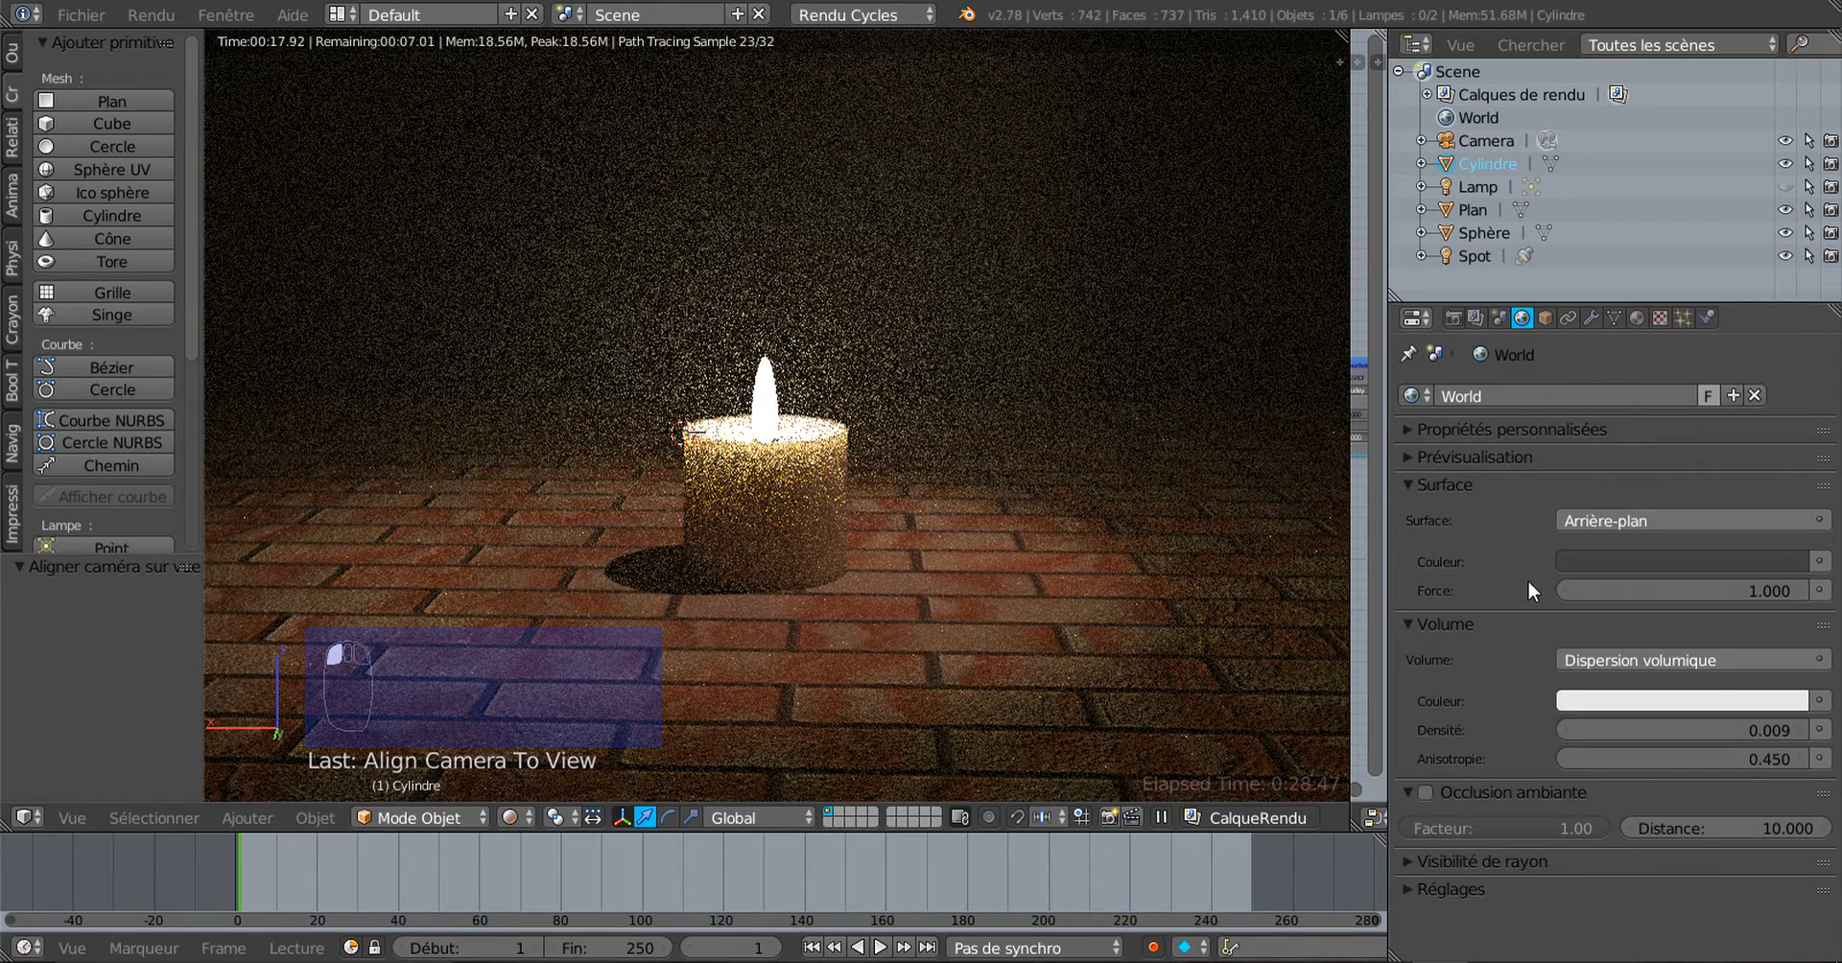
pyautogui.click(1406, 428)
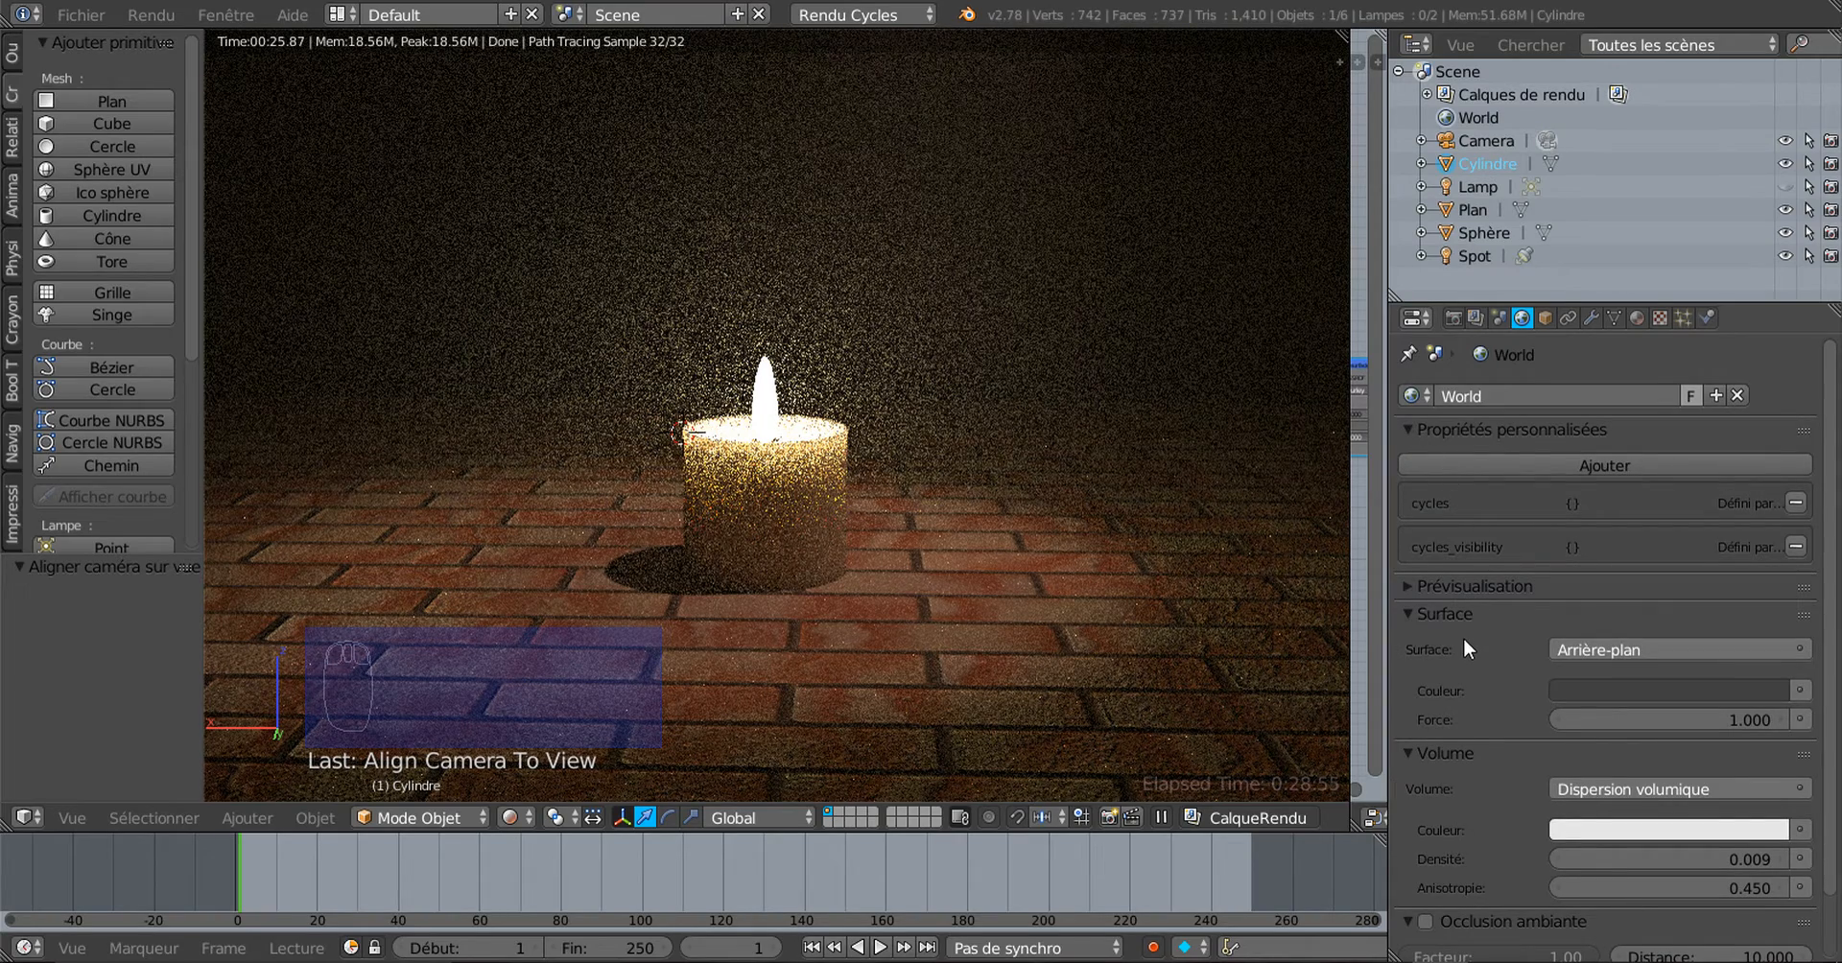
pyautogui.scroll(-2, 1466, 637)
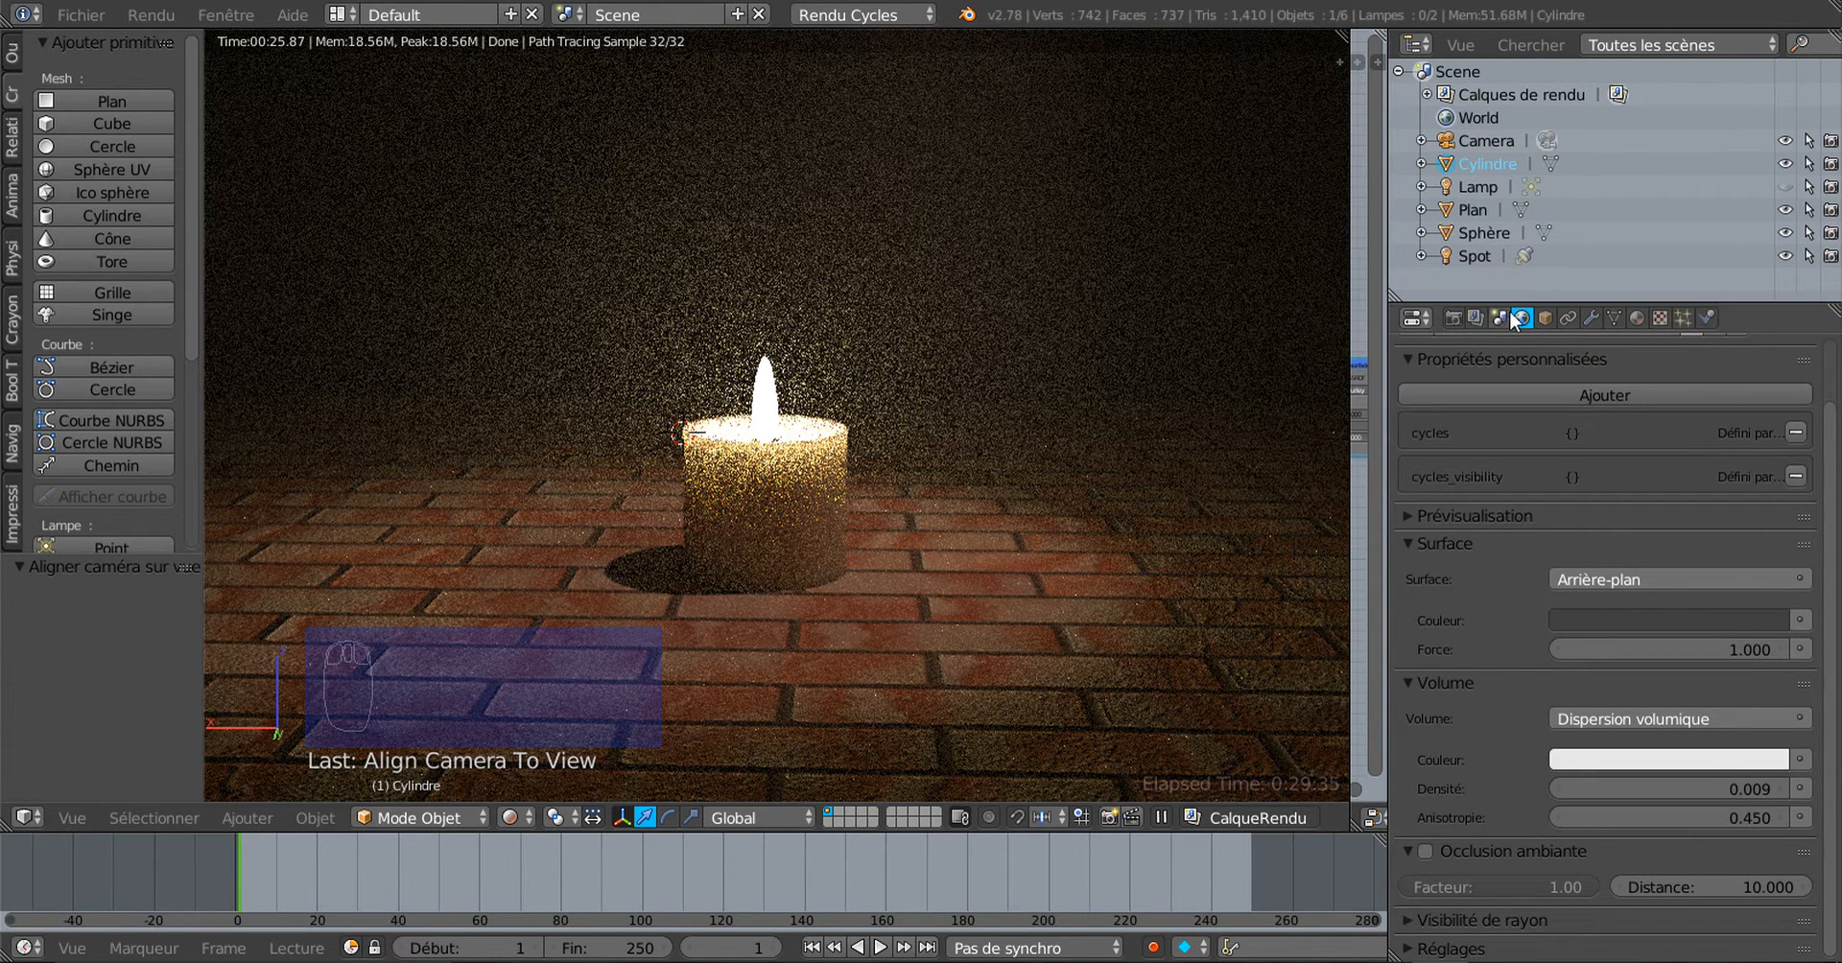
pyautogui.scroll(3, 1816, 384)
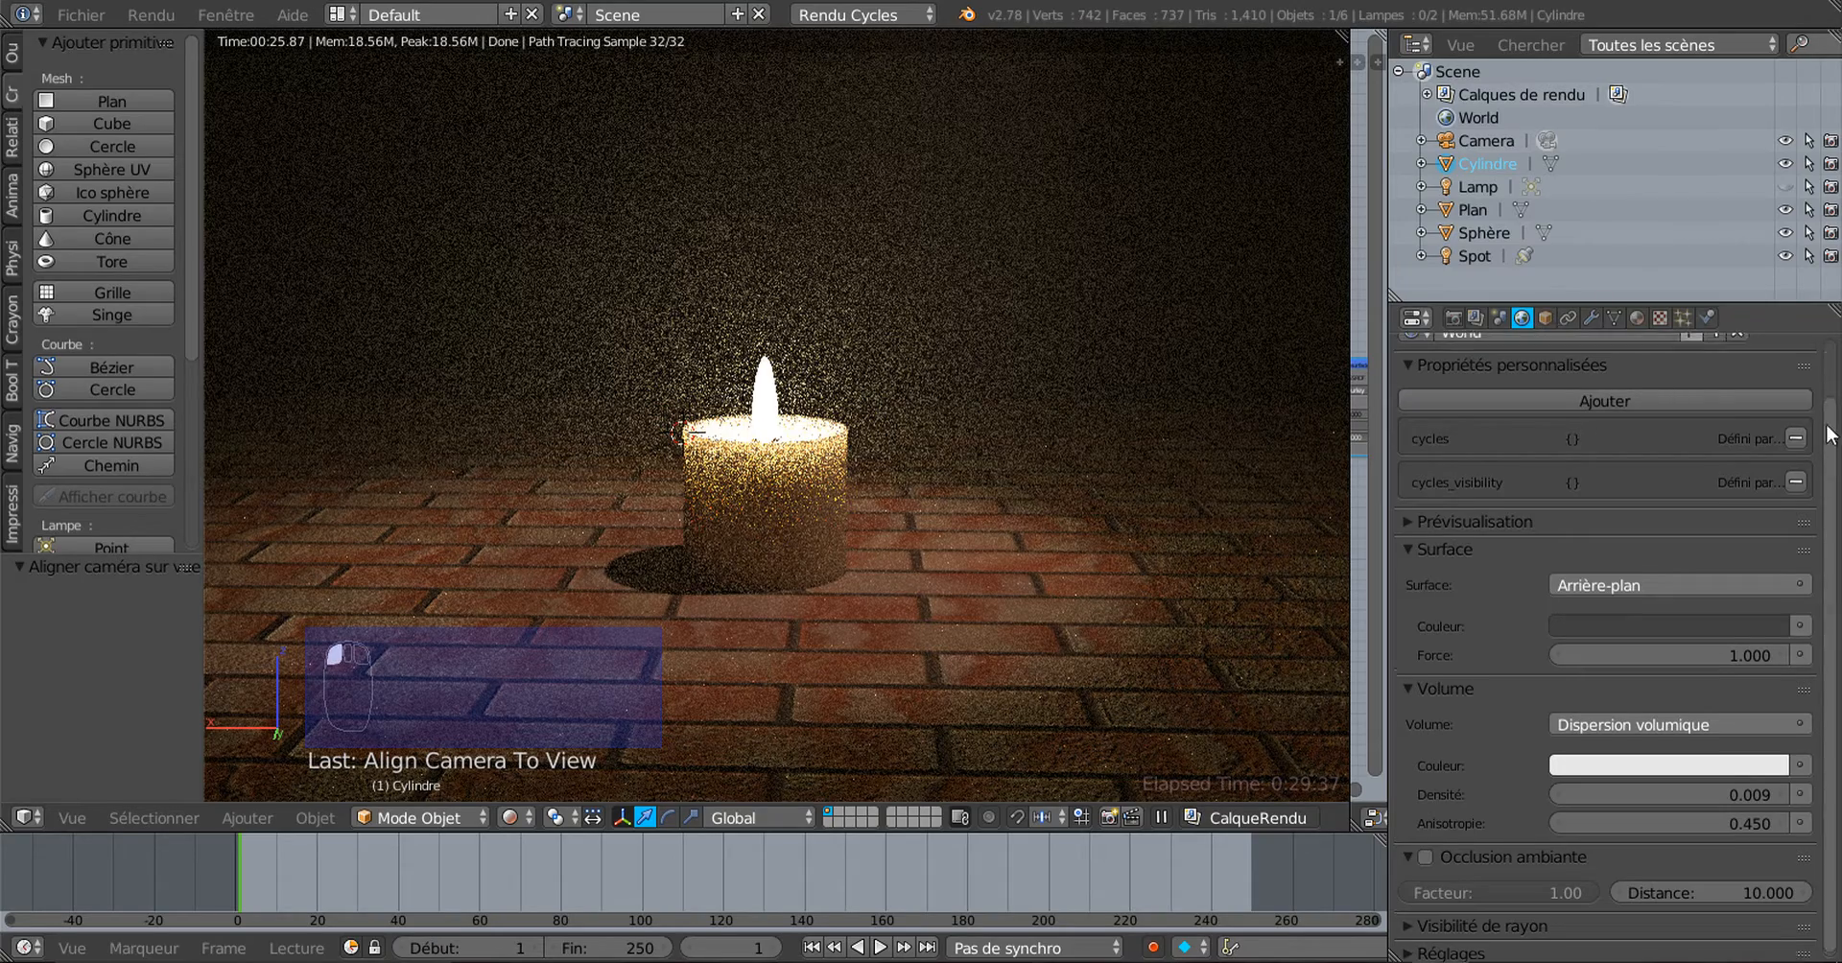
pyautogui.click(1737, 395)
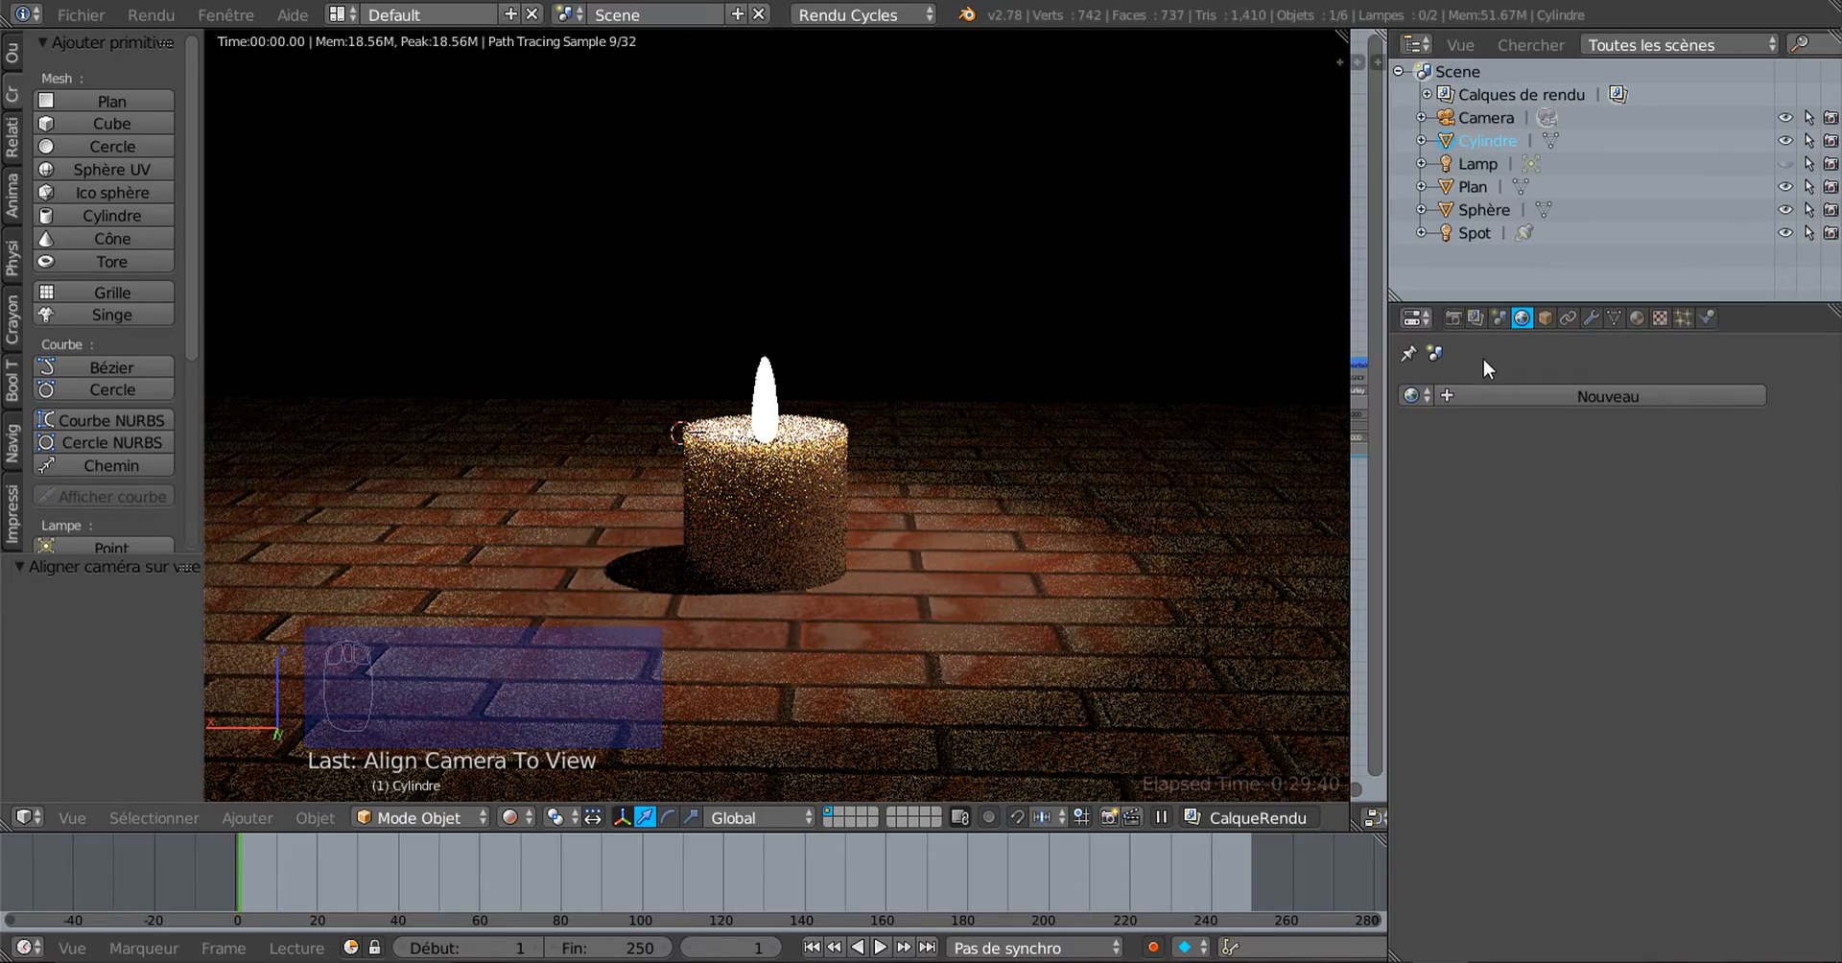
pyautogui.click(1560, 393)
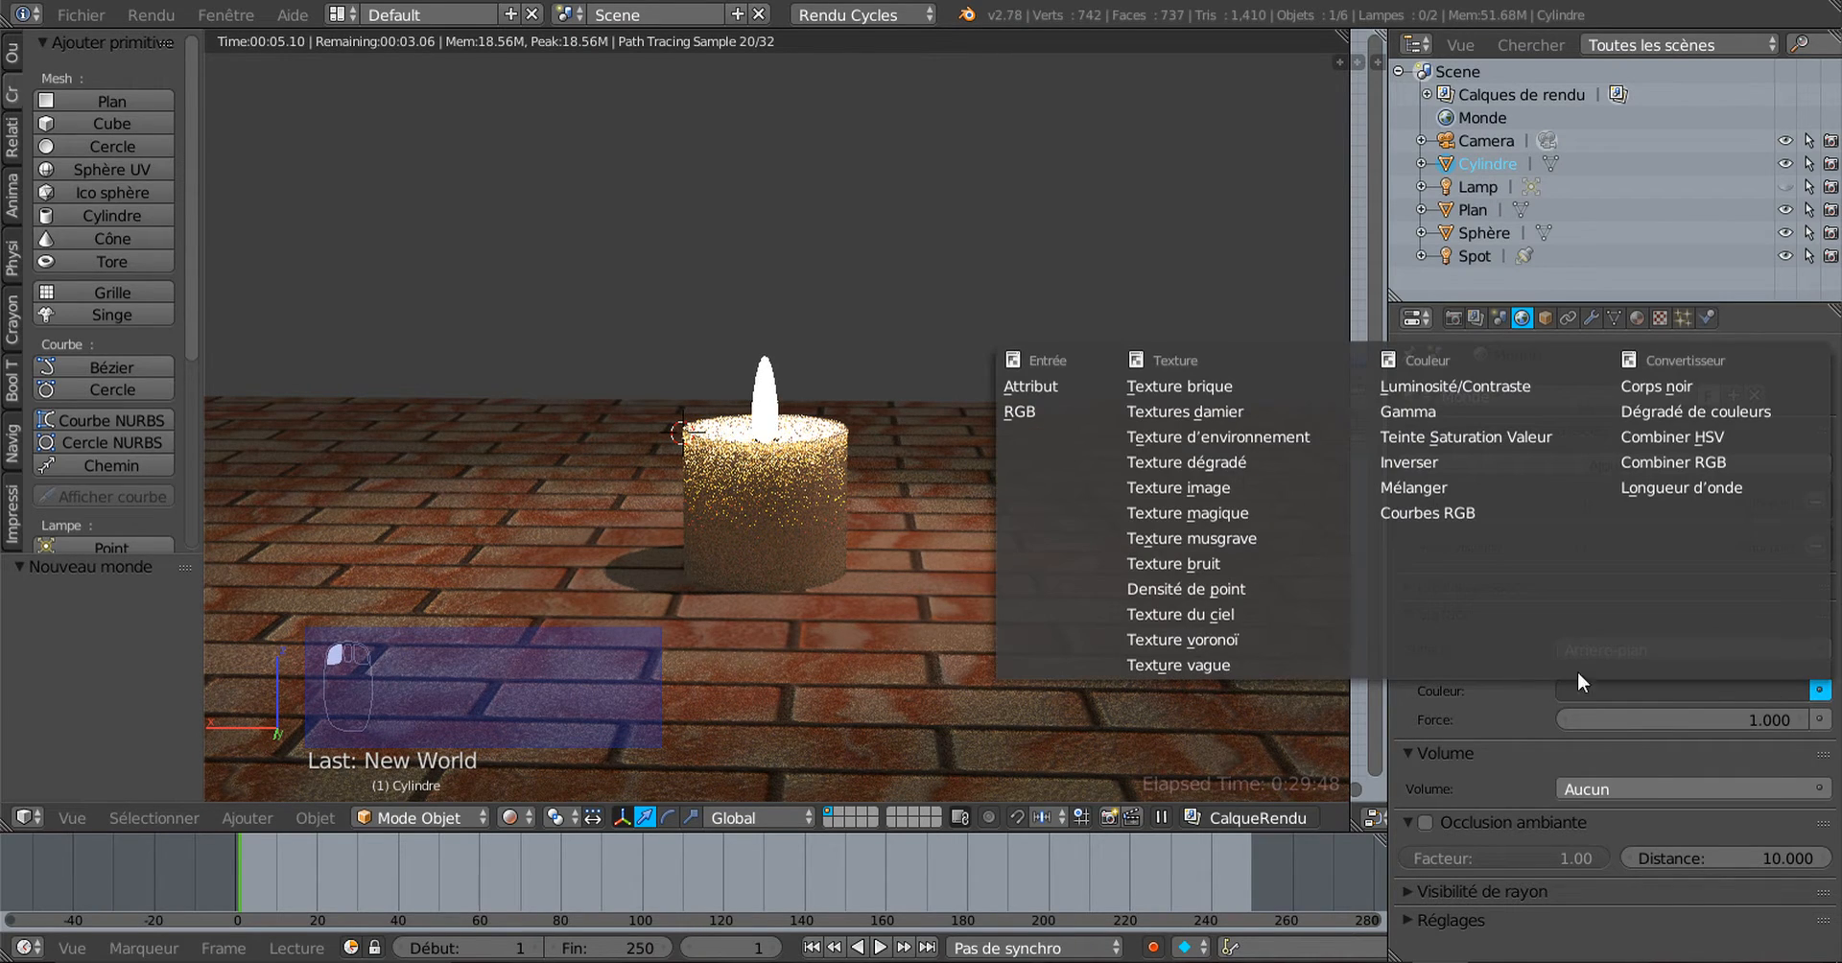
pyautogui.click(1203, 613)
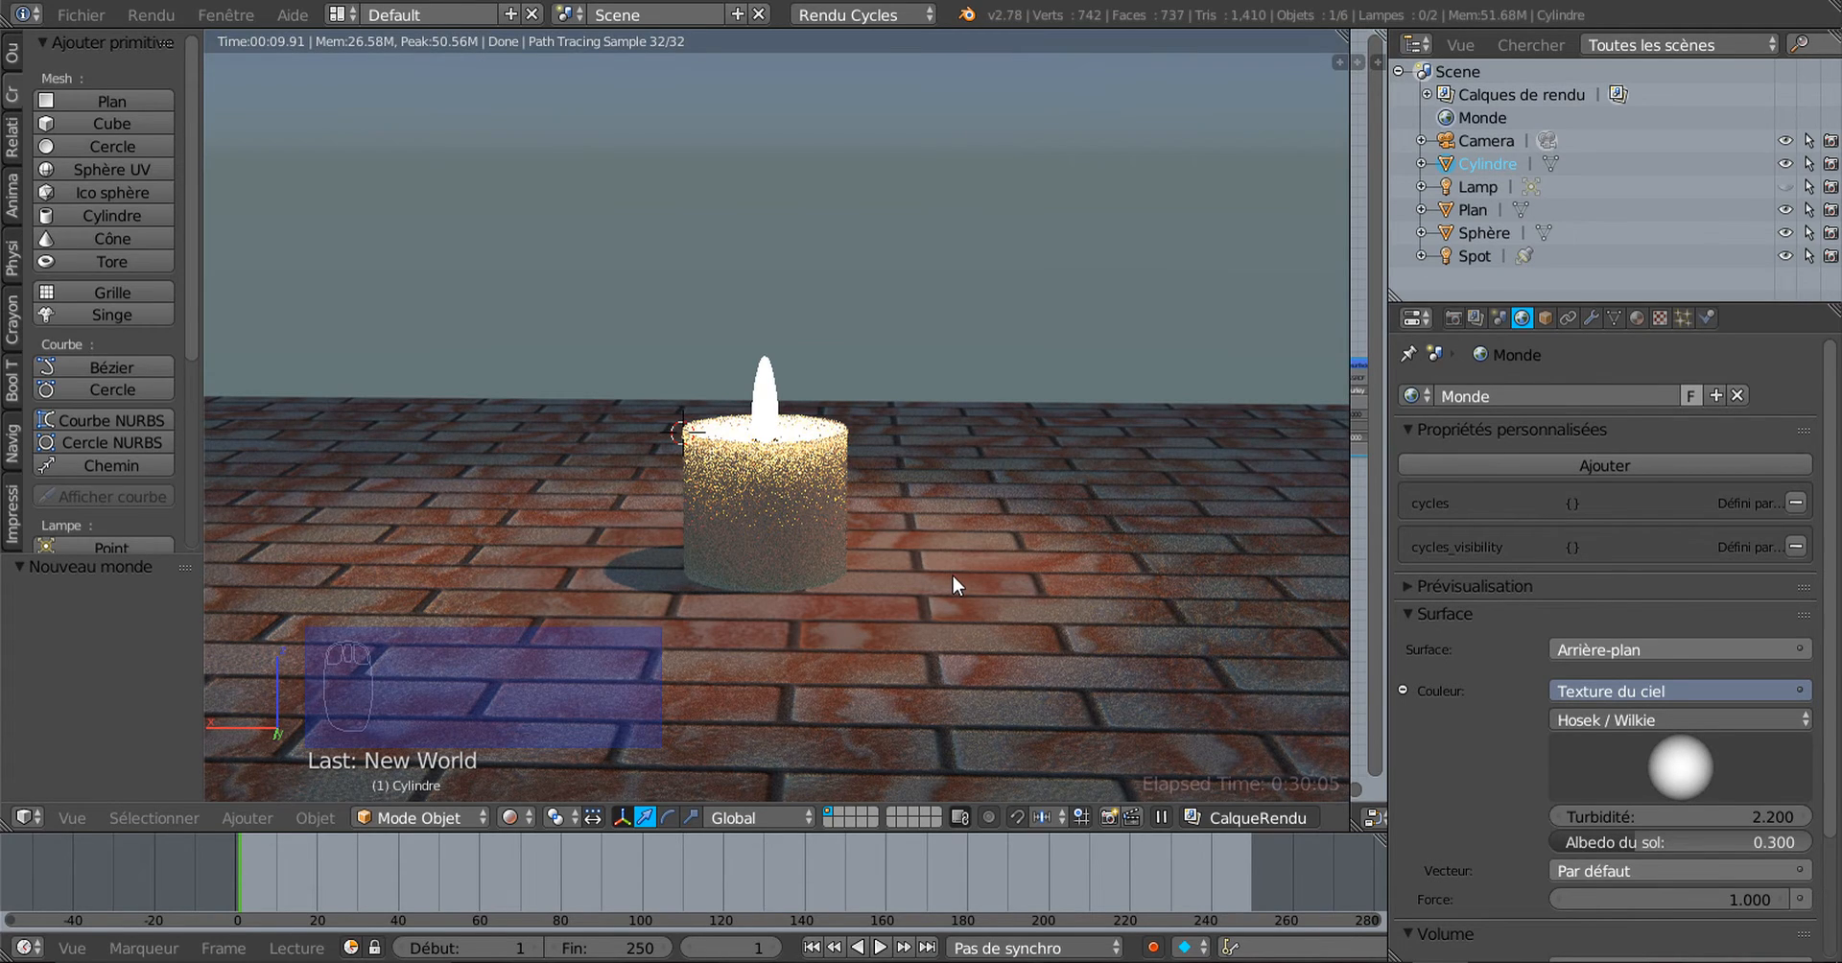
# Step: Merge the node editor area into the 3D view and widen the 3D view by narrowing the outliner and properties areas
pyautogui.scroll(-2, 952, 574)
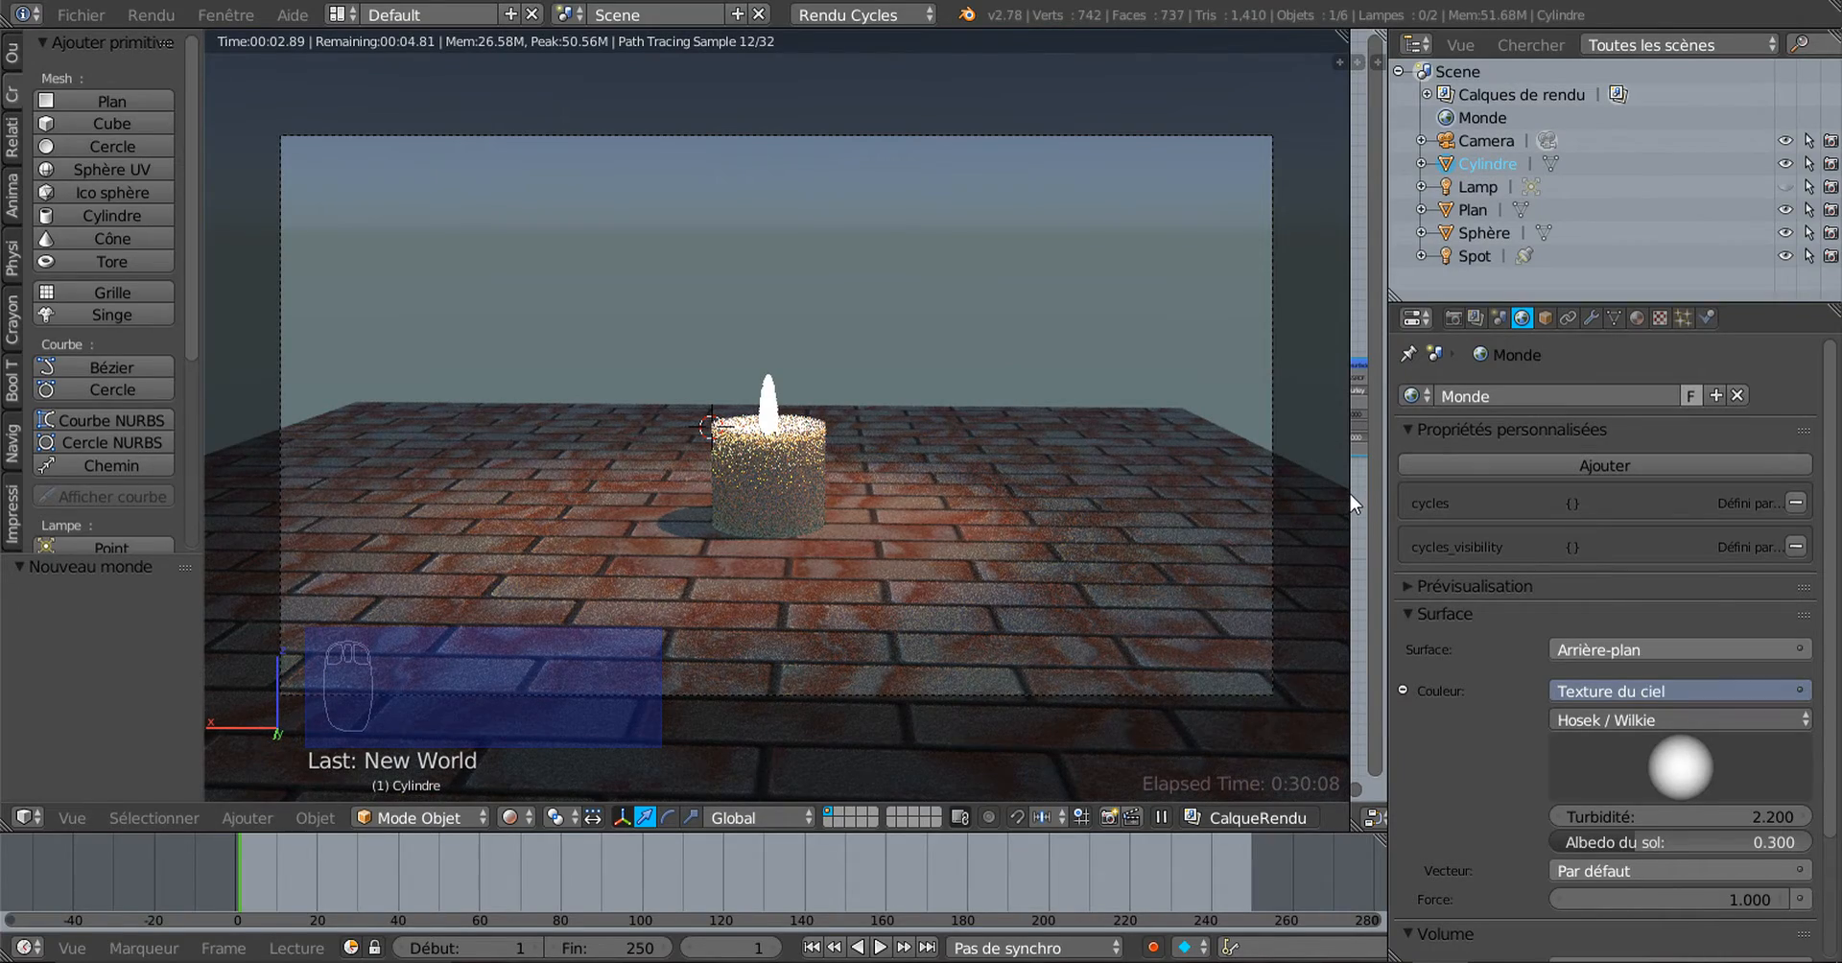
pyautogui.moveTo(1349, 493); pyautogui.dragTo(1226, 517)
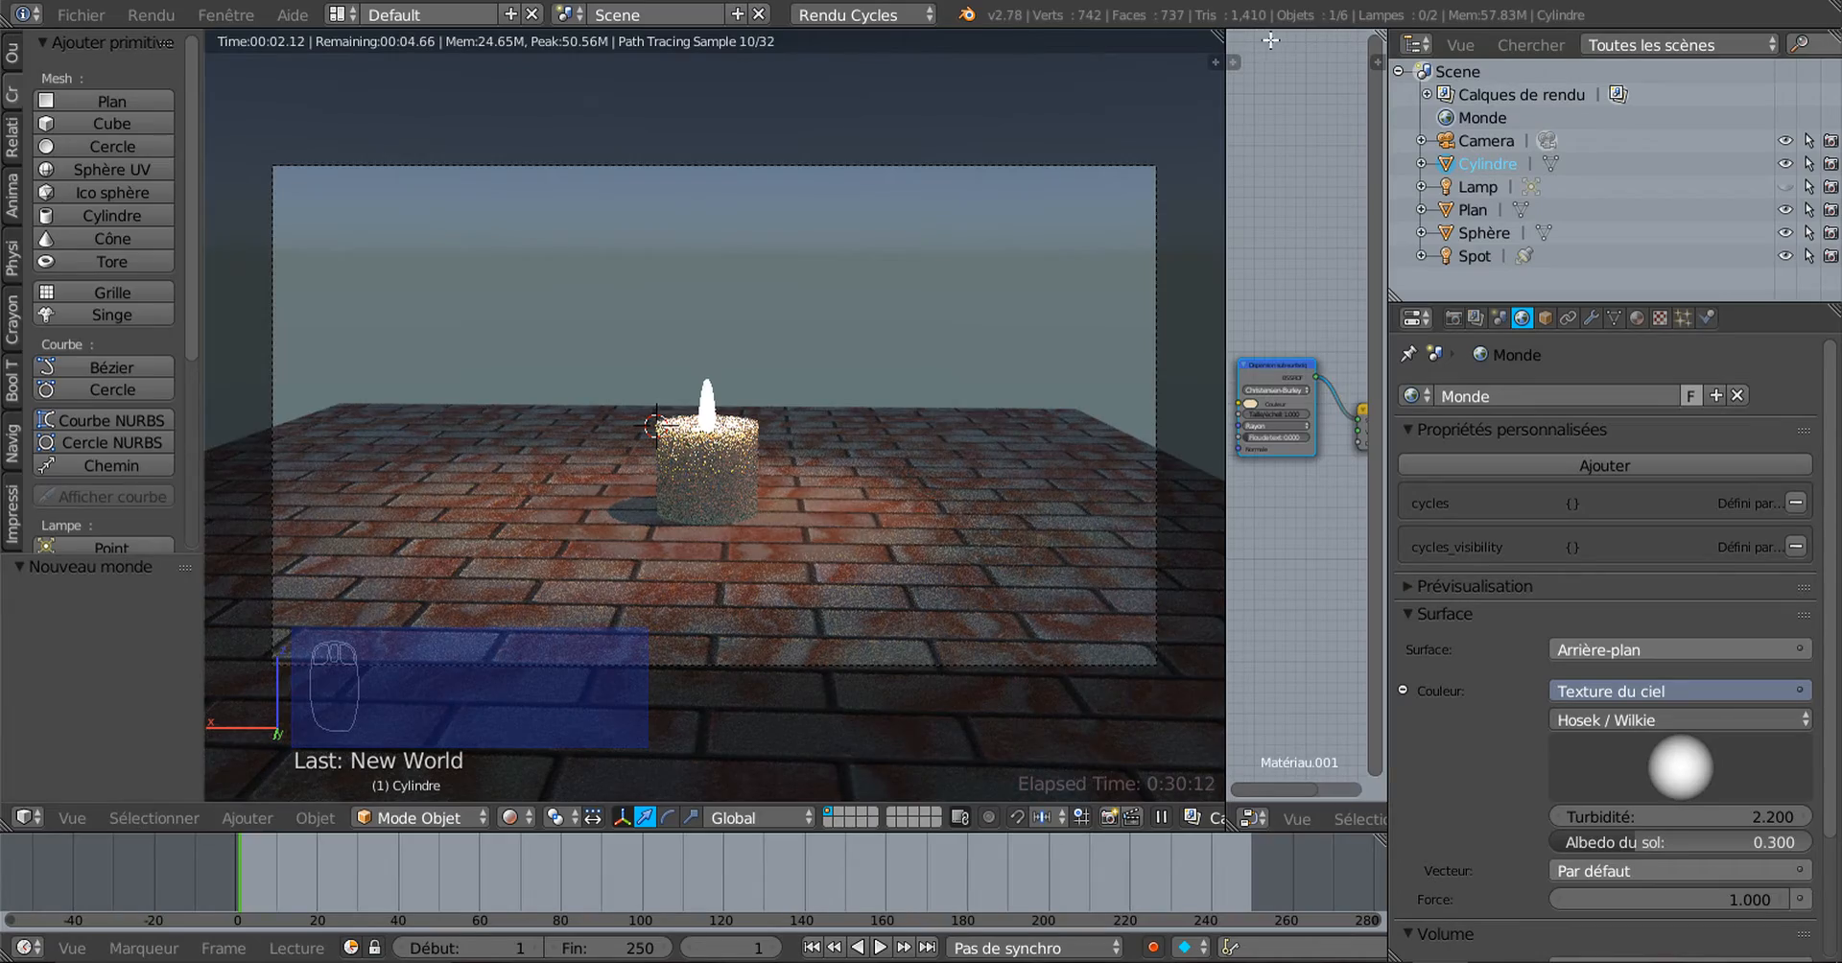
pyautogui.moveTo(1218, 37); pyautogui.dragTo(1280, 77)
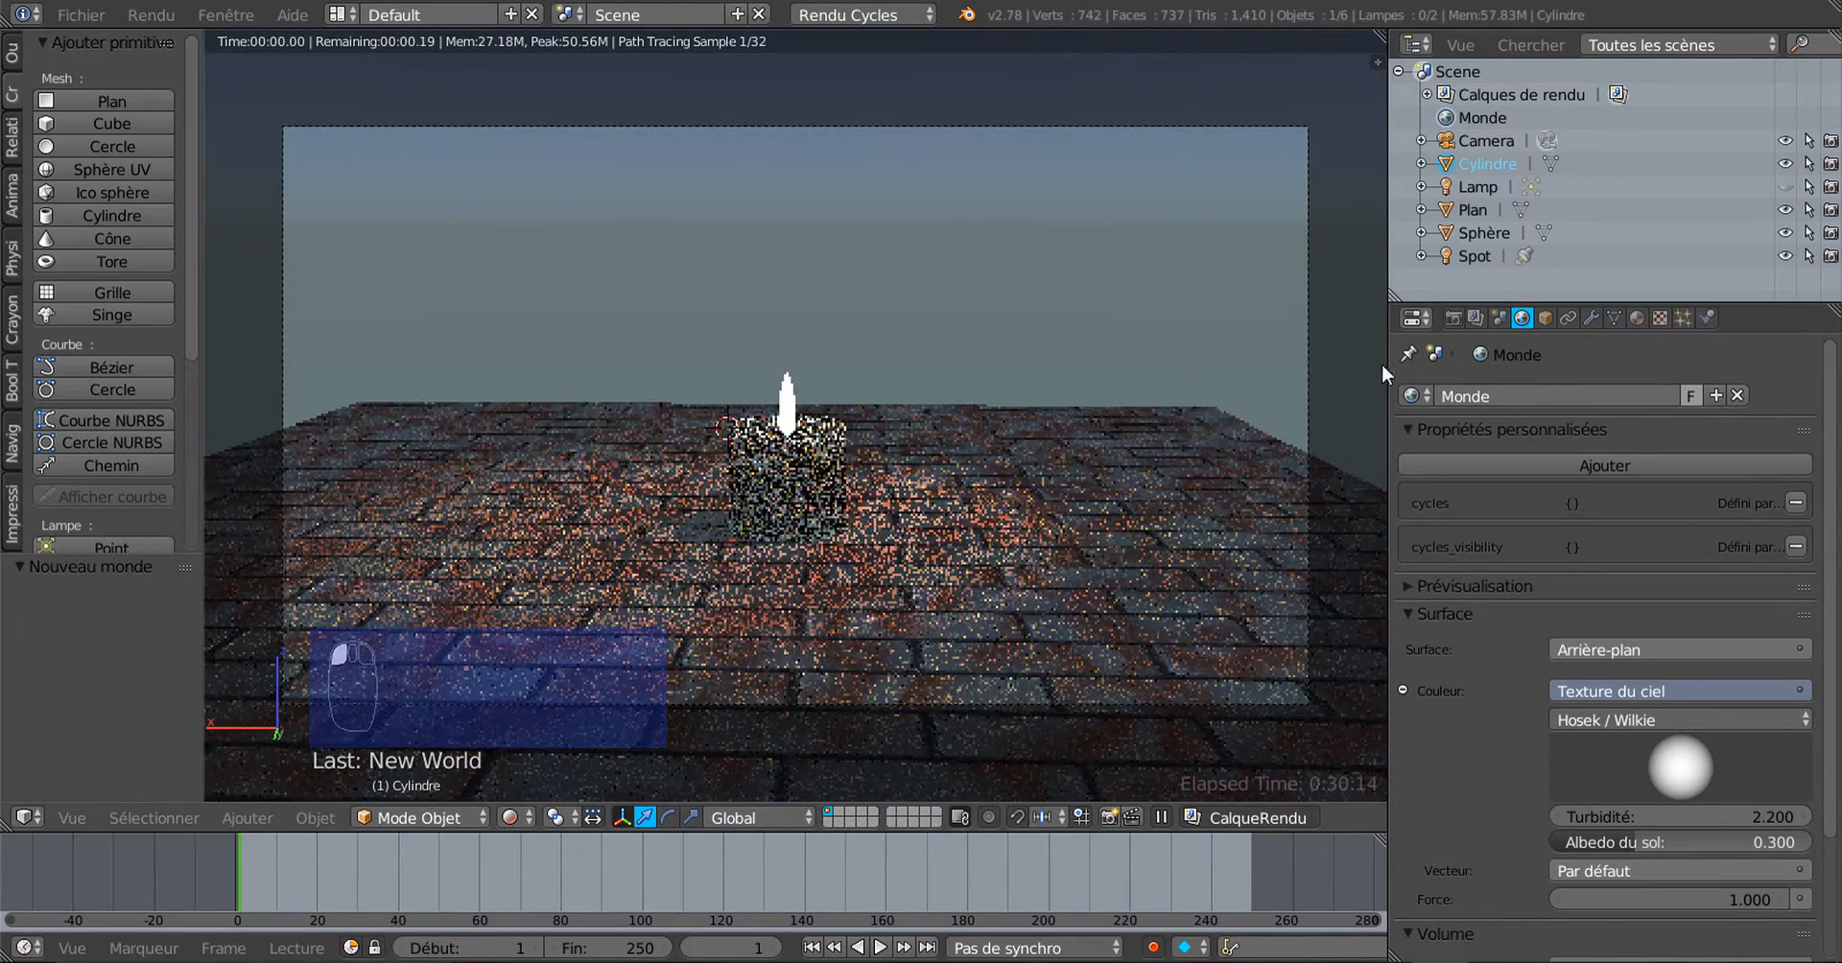
pyautogui.moveTo(1388, 439); pyautogui.dragTo(1659, 430)
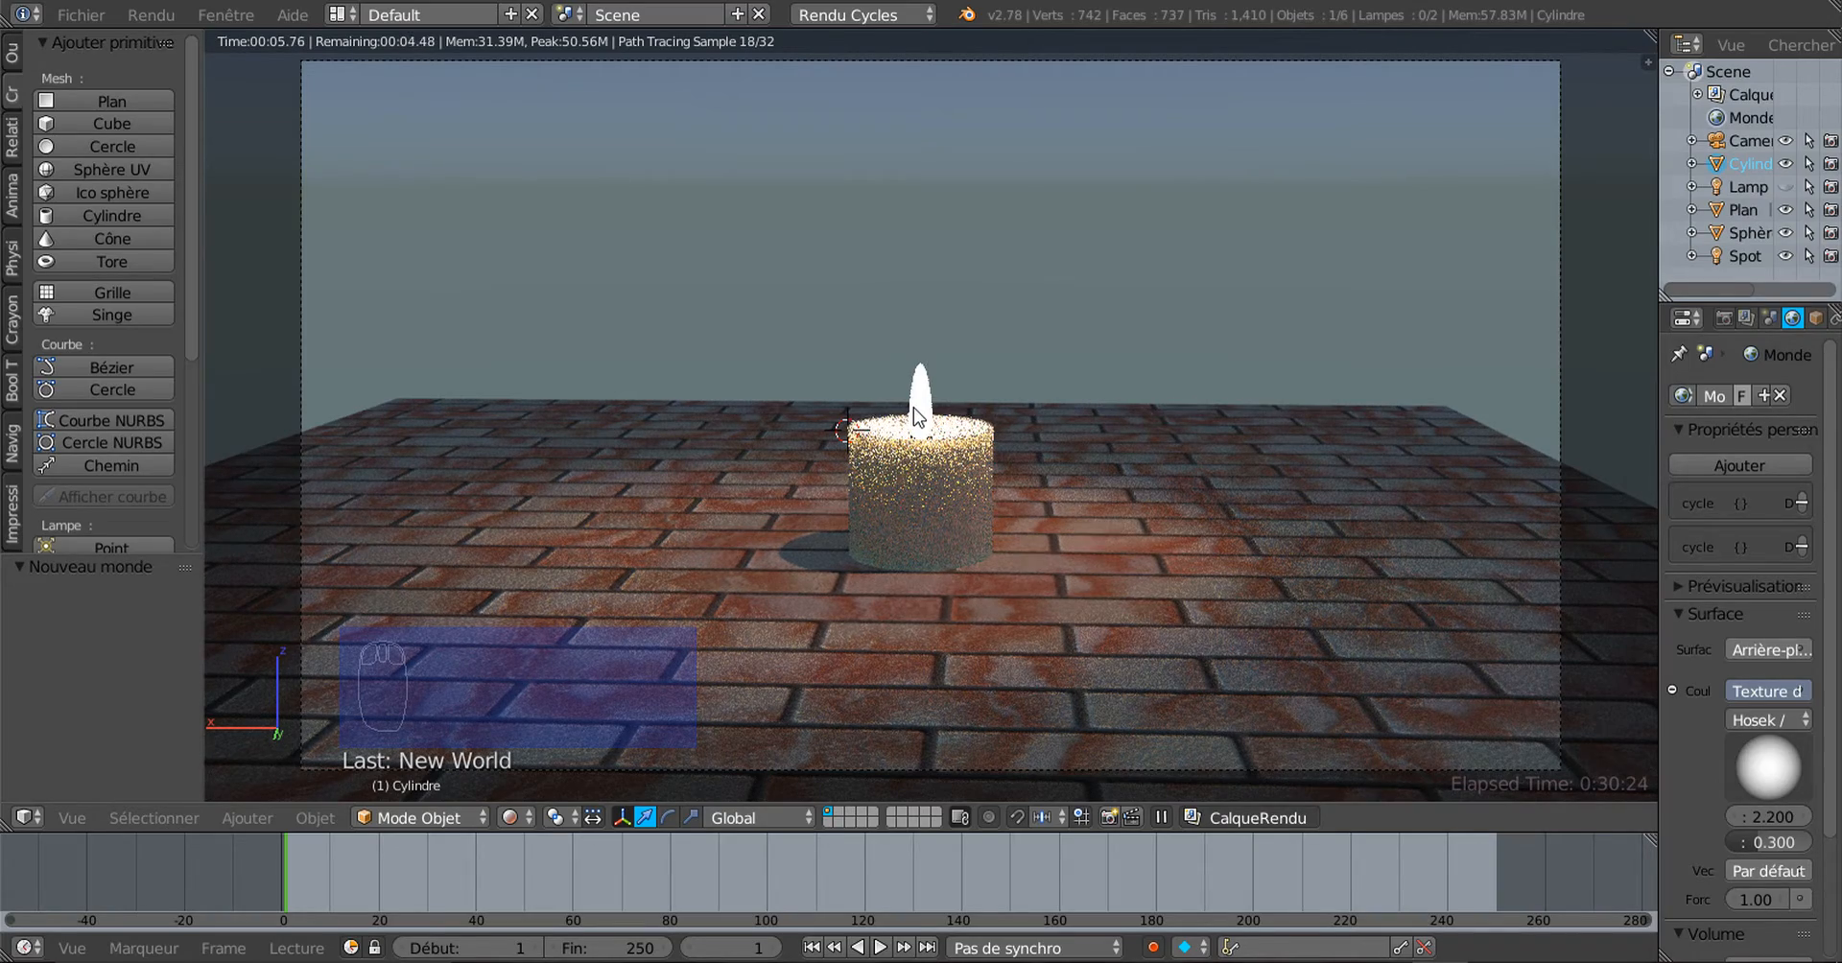
pyautogui.scroll(2, 1187, 456)
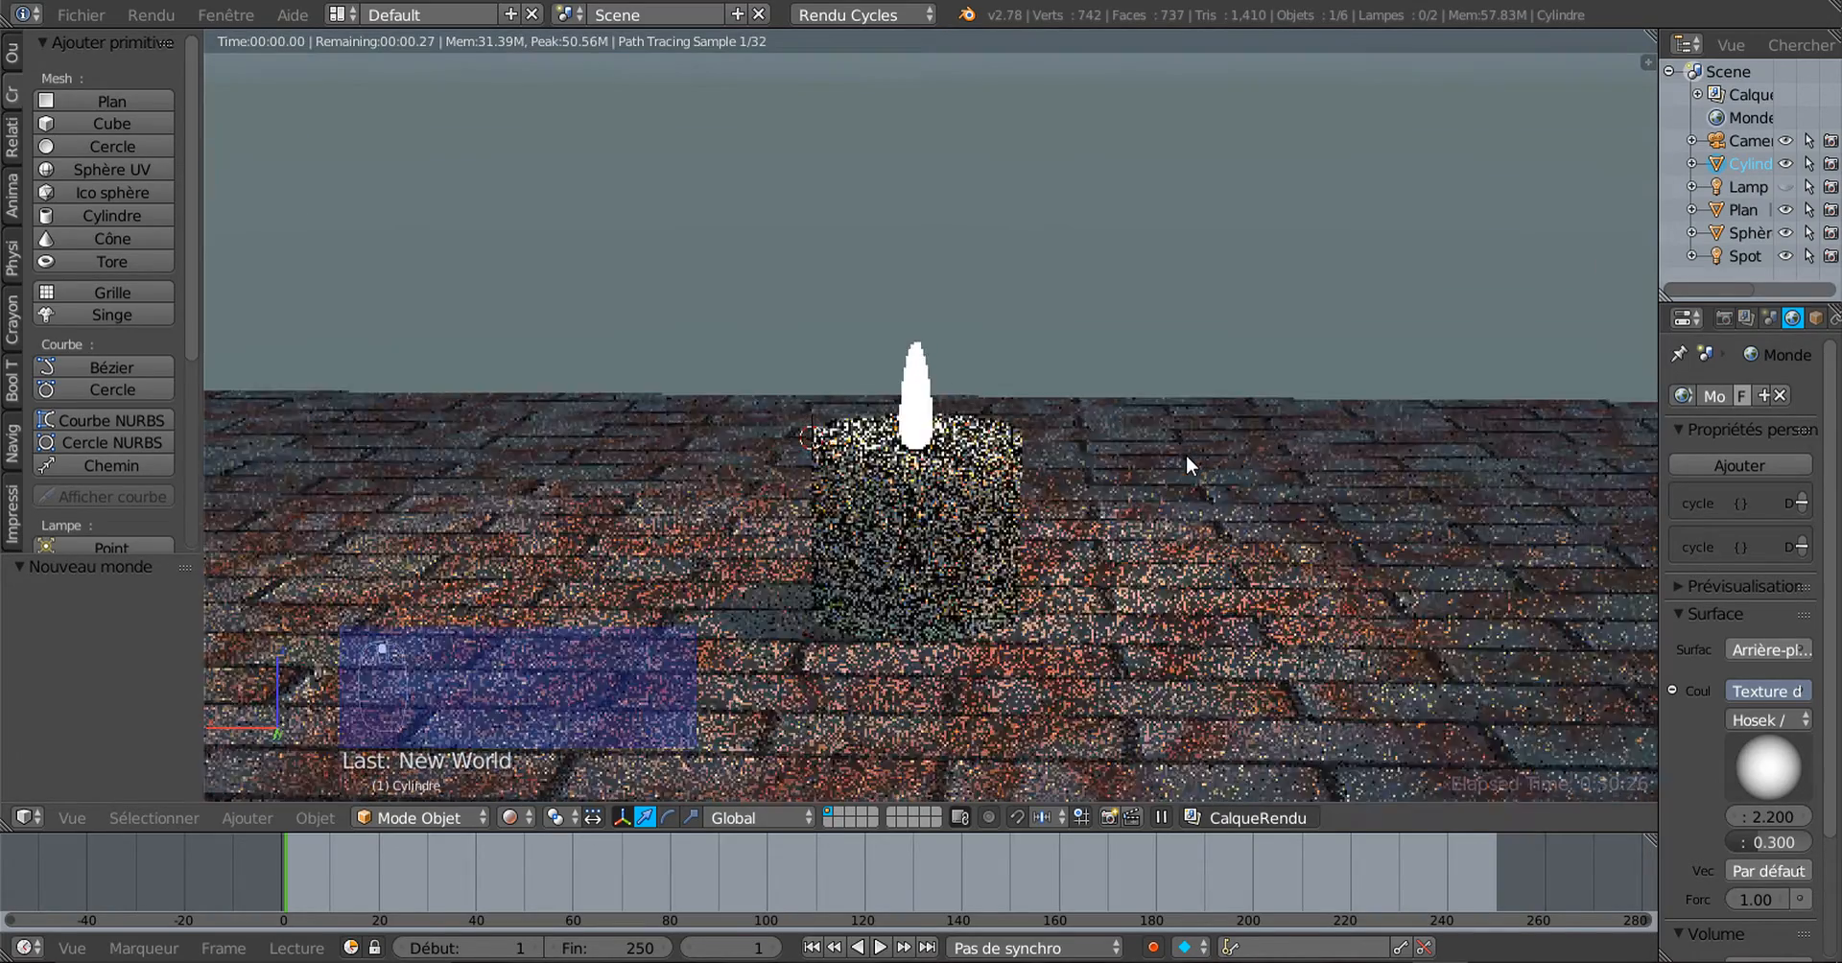